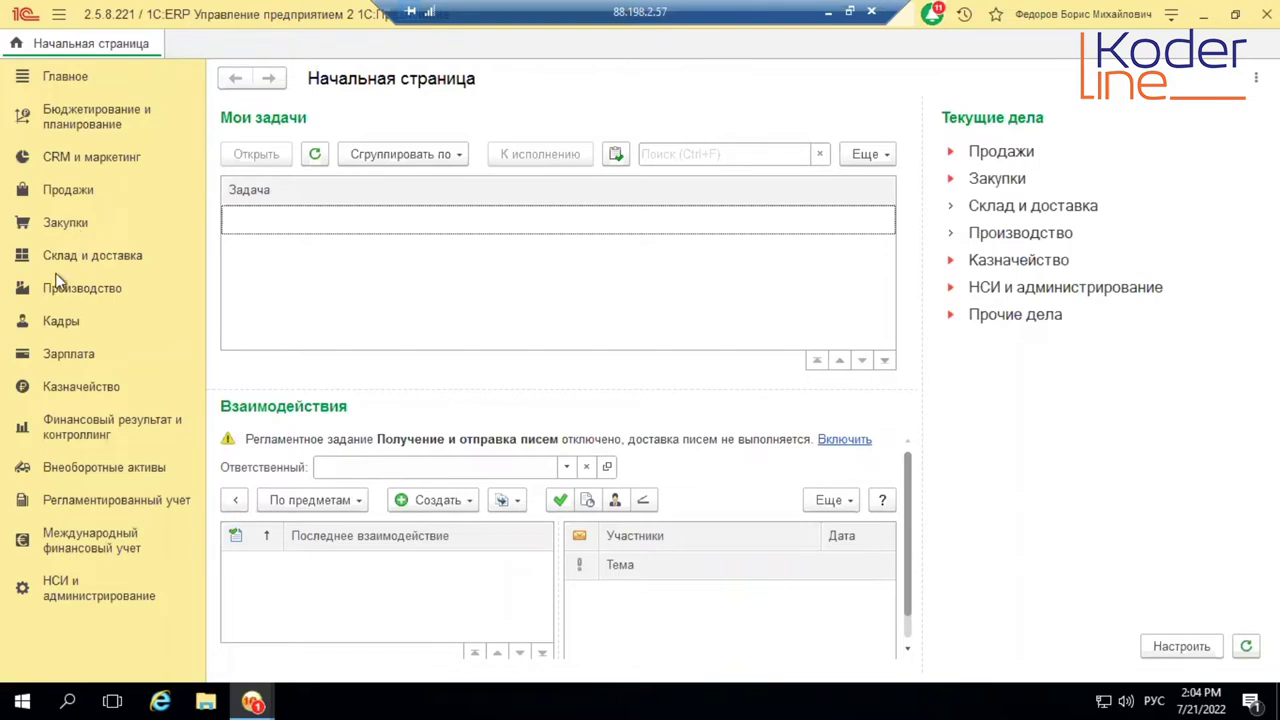
- Open the Производство settings under НСИ и администрирование and examine Переработка на стороне, including the Обособление сырья и материалов choices, keeping по заказу переработчику
{"action": "left_click", "coordinate": [59, 590]}
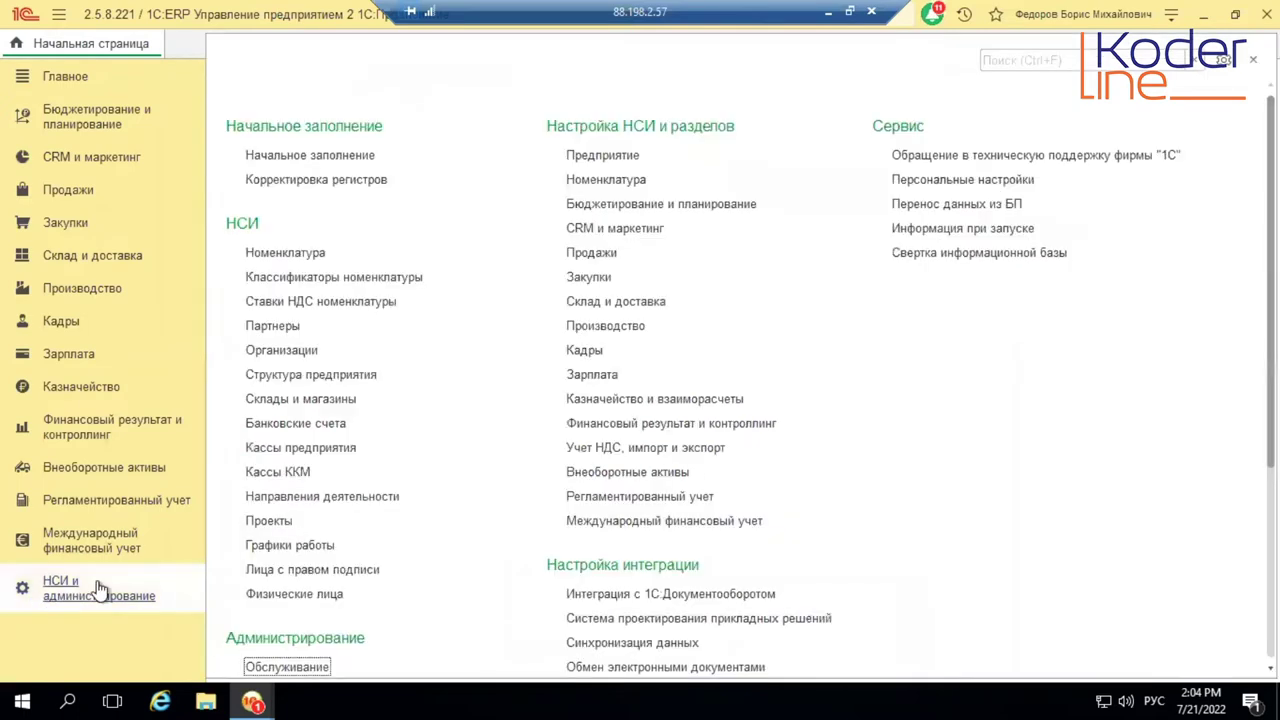
{"action": "left_click", "coordinate": [630, 328]}
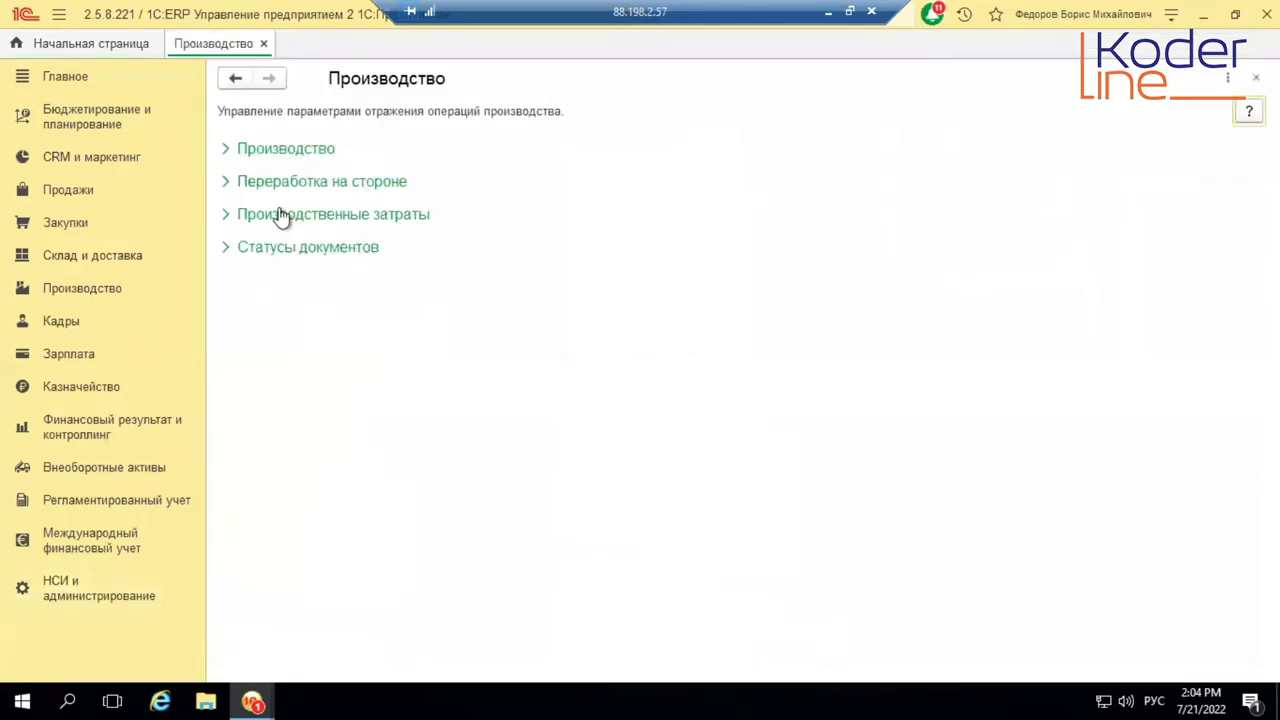
{"action": "left_click", "coordinate": [345, 184]}
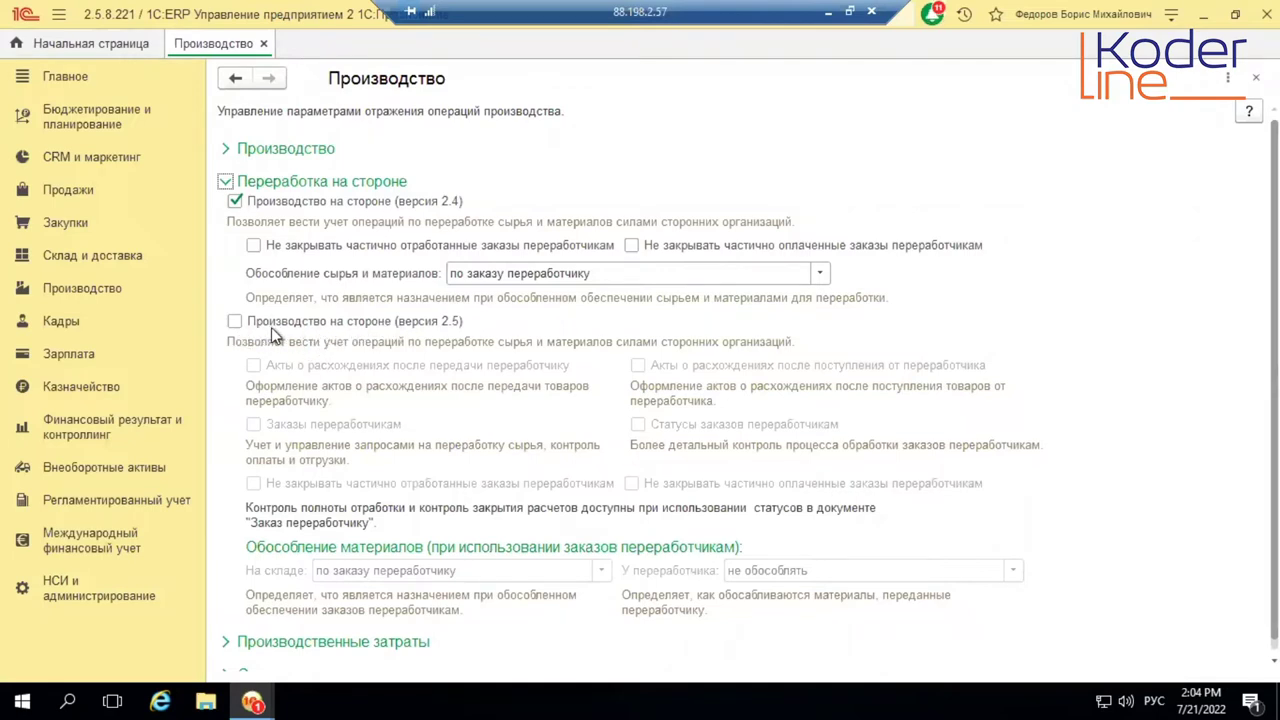
{"action": "scroll", "coordinate": [367, 410], "scroll_direction": "down", "scroll_amount": 1}
{"action": "scroll", "coordinate": [367, 410], "scroll_direction": "up", "scroll_amount": 1}
{"action": "mouse_move", "coordinate": [743, 254]}
{"action": "left_click", "coordinate": [820, 273]}
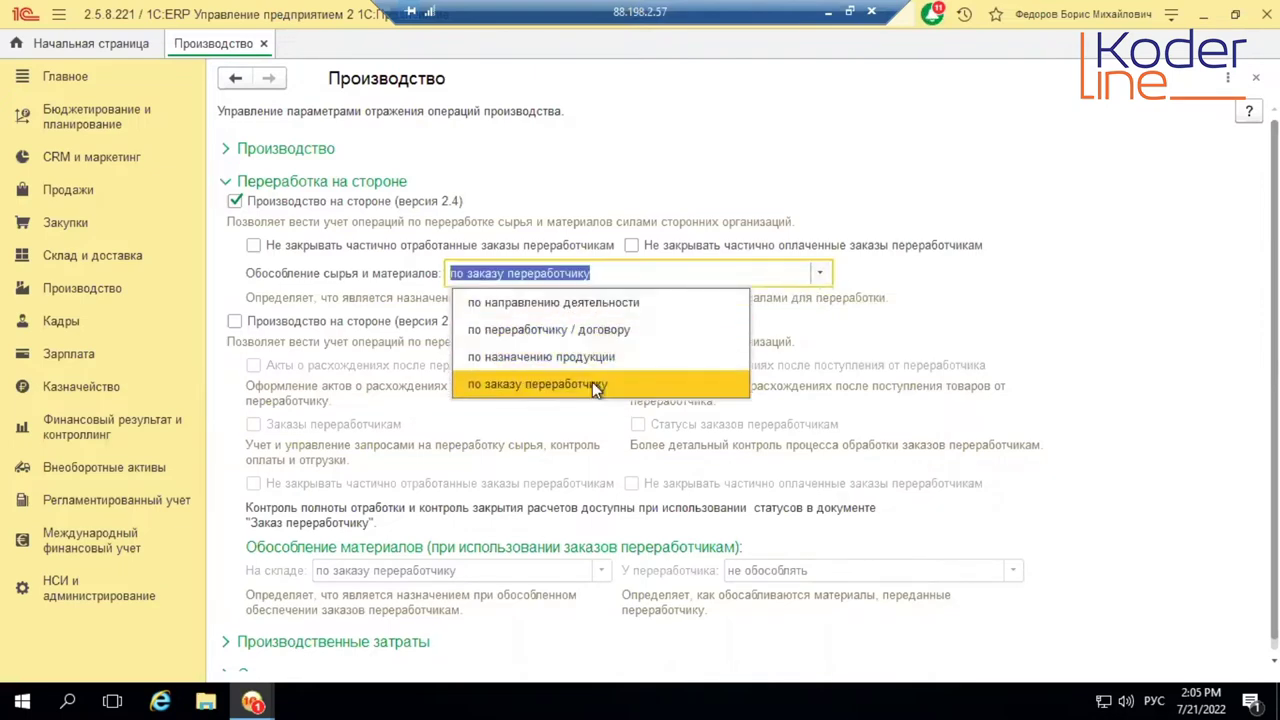
{"action": "left_click", "coordinate": [592, 384]}
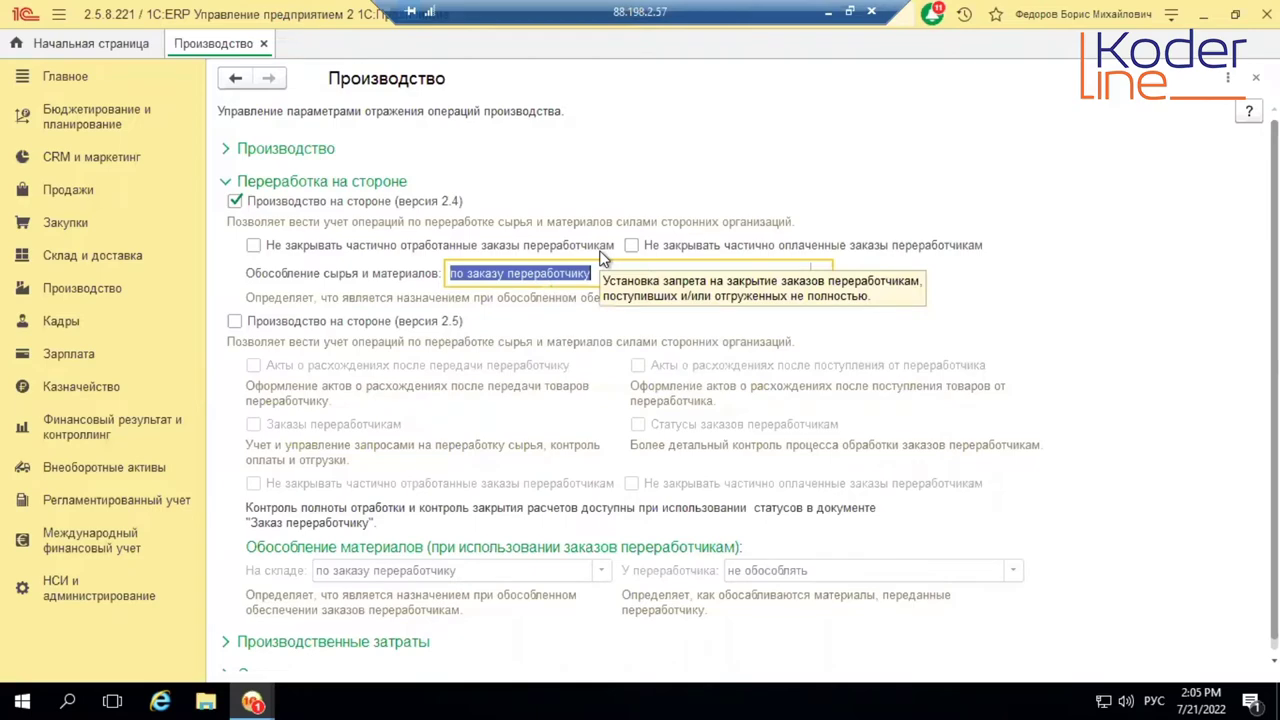
- Review the Обособление материалов для производства choices for При заказе в производство, keeping по назначению продукции, and close the settings
{"action": "left_click", "coordinate": [300, 158]}
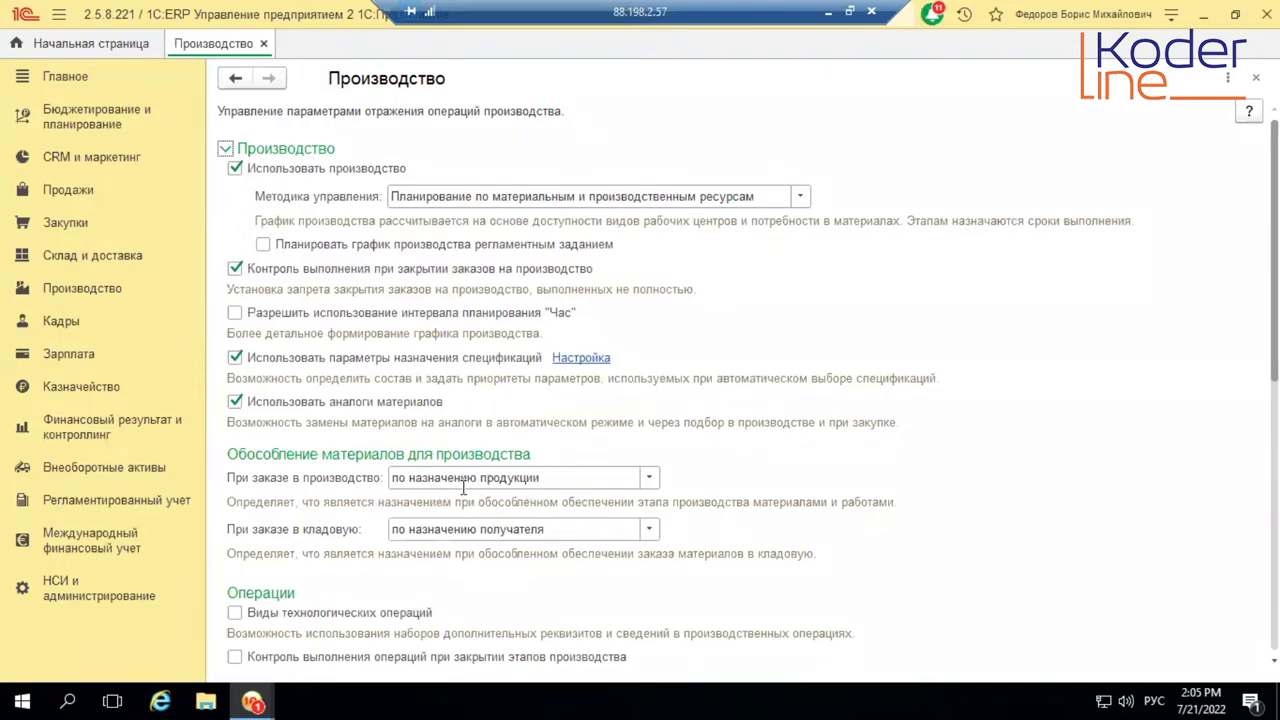
{"action": "scroll", "coordinate": [461, 482], "scroll_direction": "down", "scroll_amount": 3}
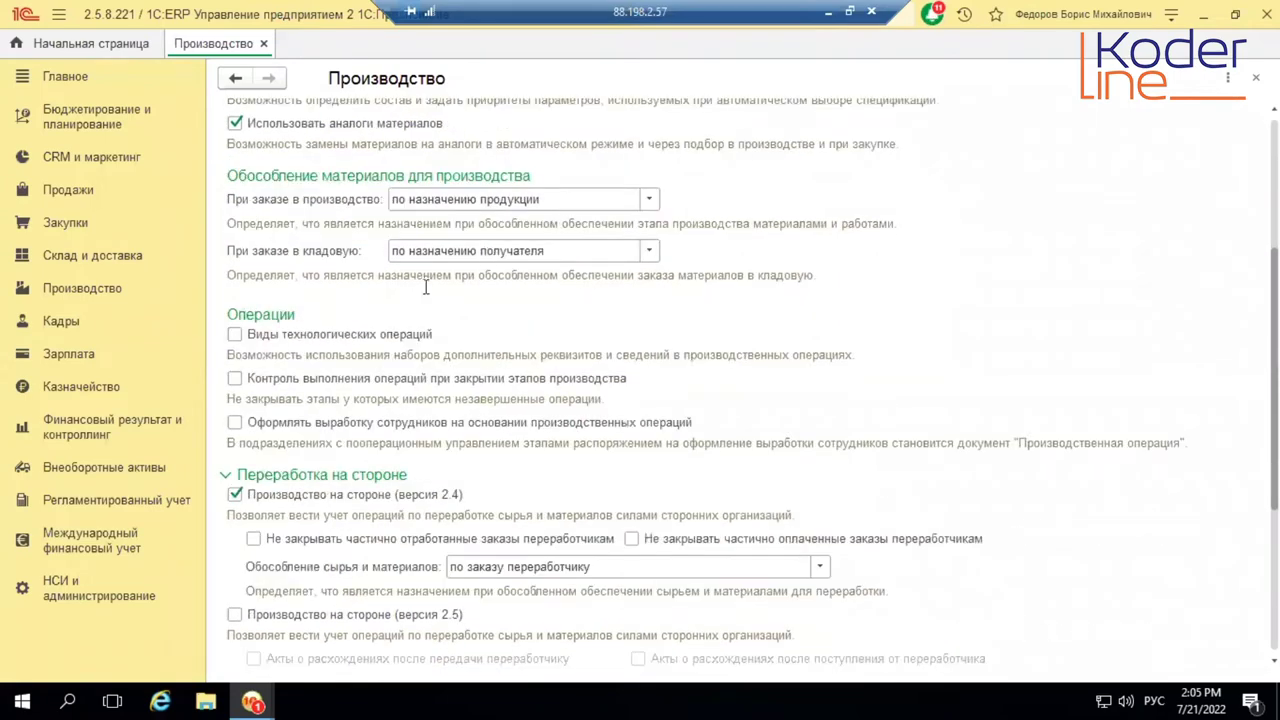
{"action": "left_click", "coordinate": [648, 200]}
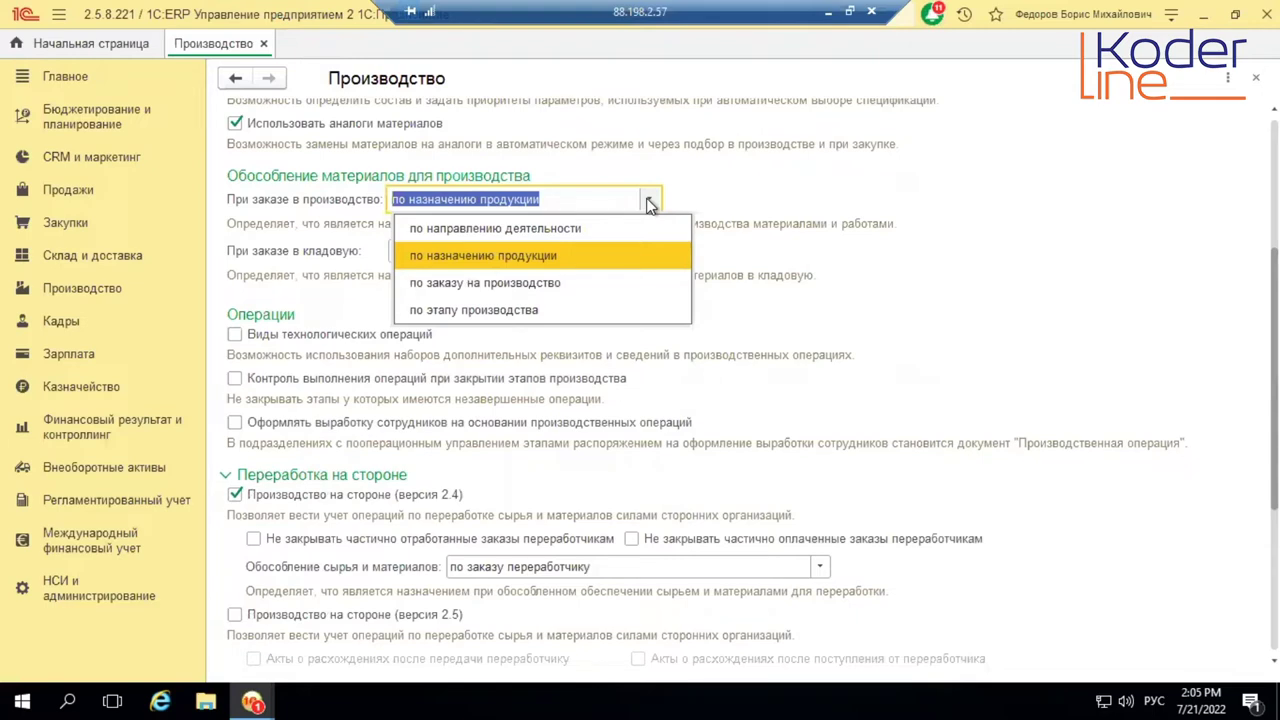
{"action": "left_click", "coordinate": [623, 258]}
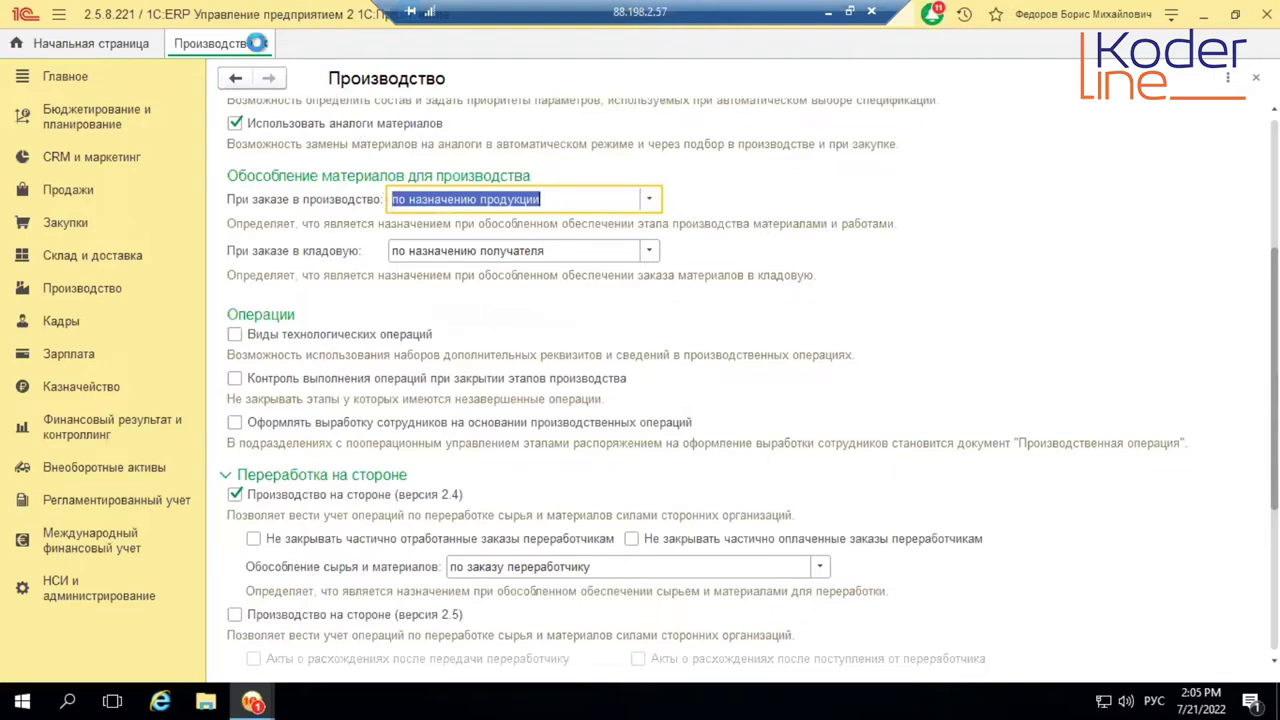
{"action": "left_click", "coordinate": [264, 47]}
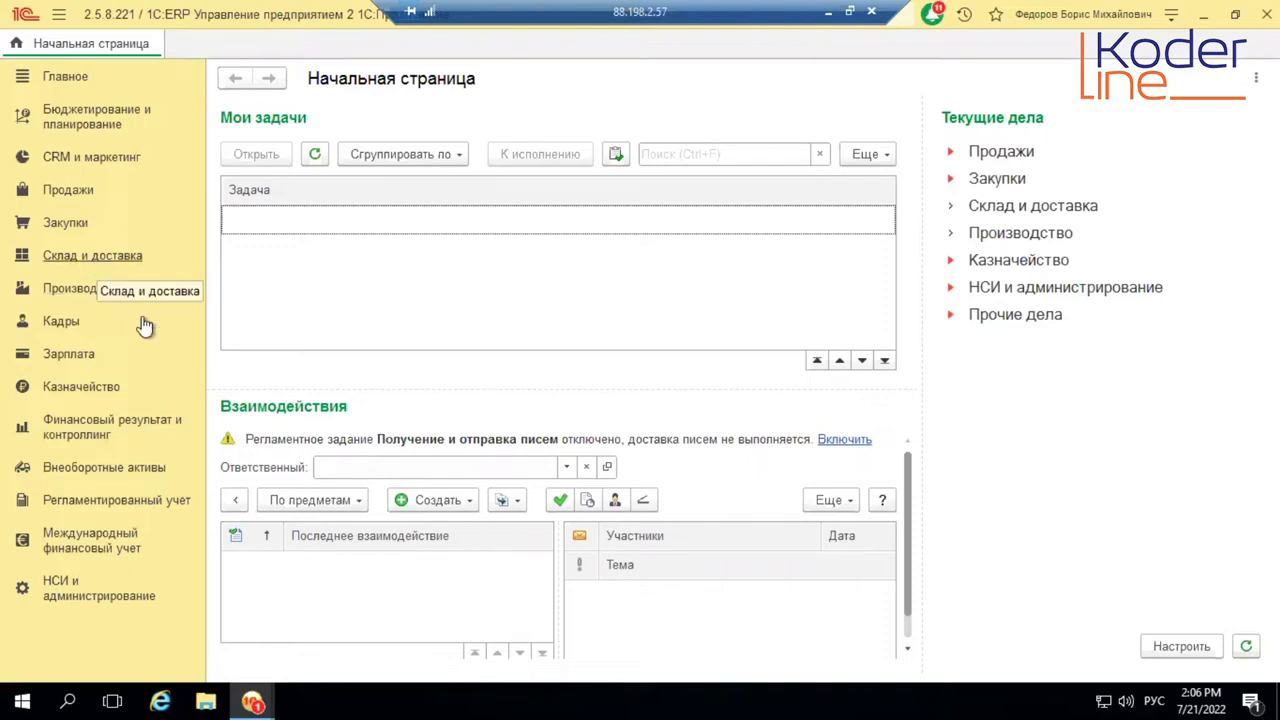
- Open the Продажи settings under НСИ и администрирование and review the Производство из давальческого сырья options
{"action": "left_click", "coordinate": [84, 594]}
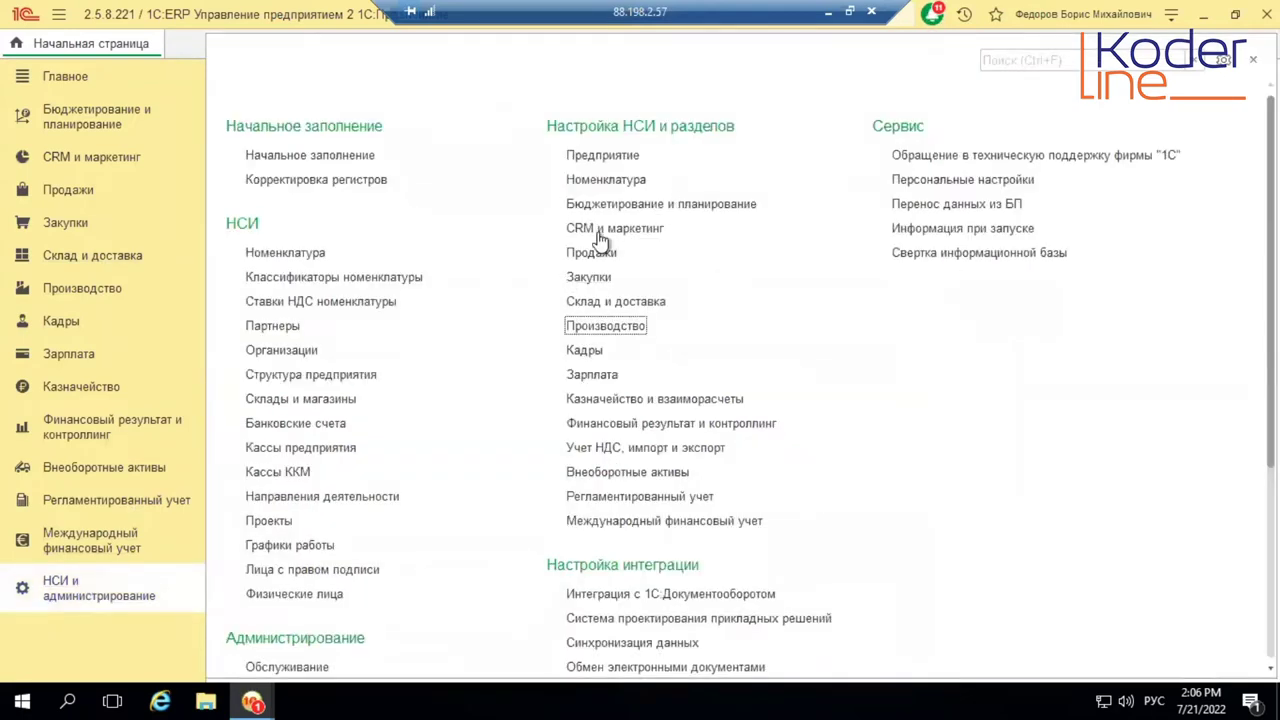
{"action": "left_click", "coordinate": [588, 252]}
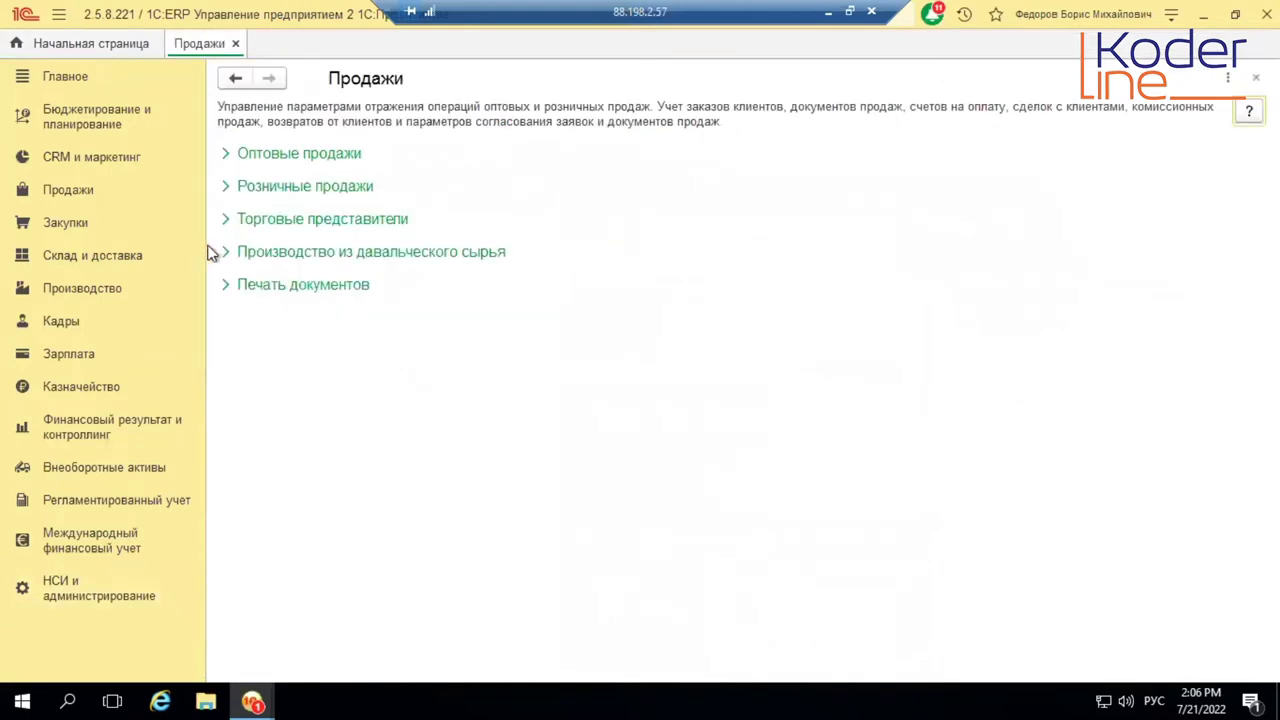
{"action": "left_click", "coordinate": [226, 252]}
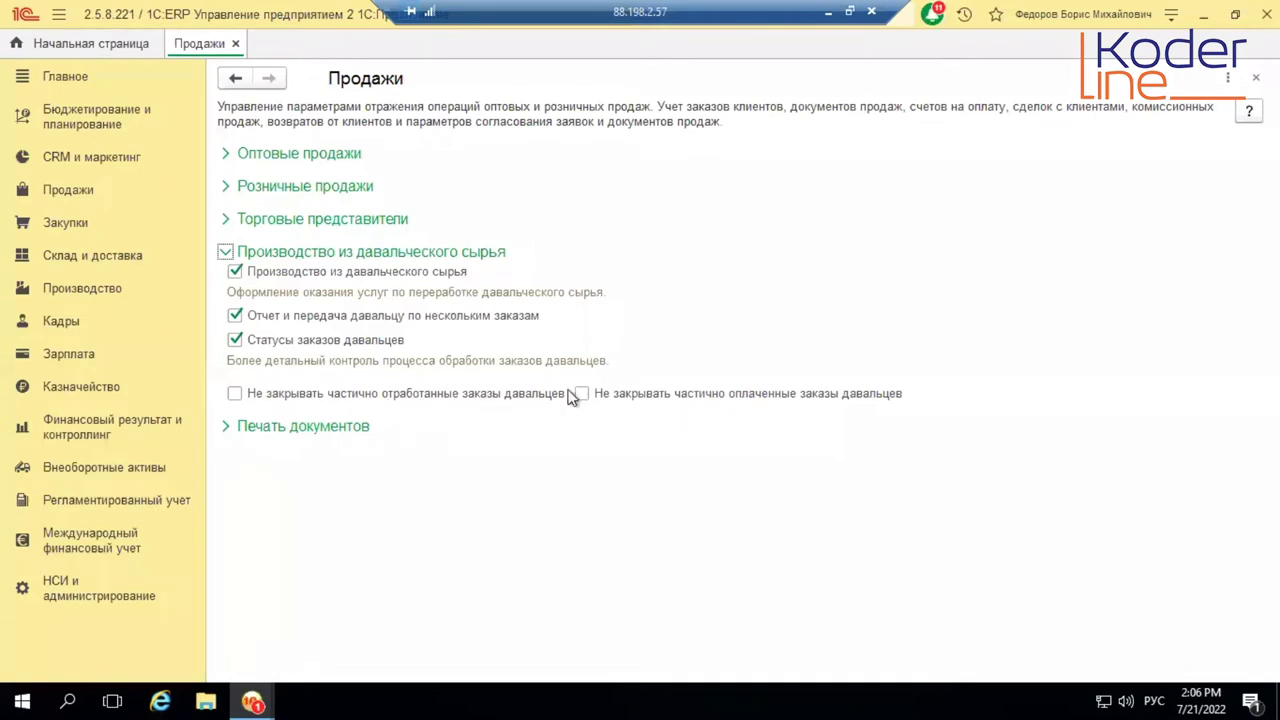
{"action": "mouse_move", "coordinate": [619, 395]}
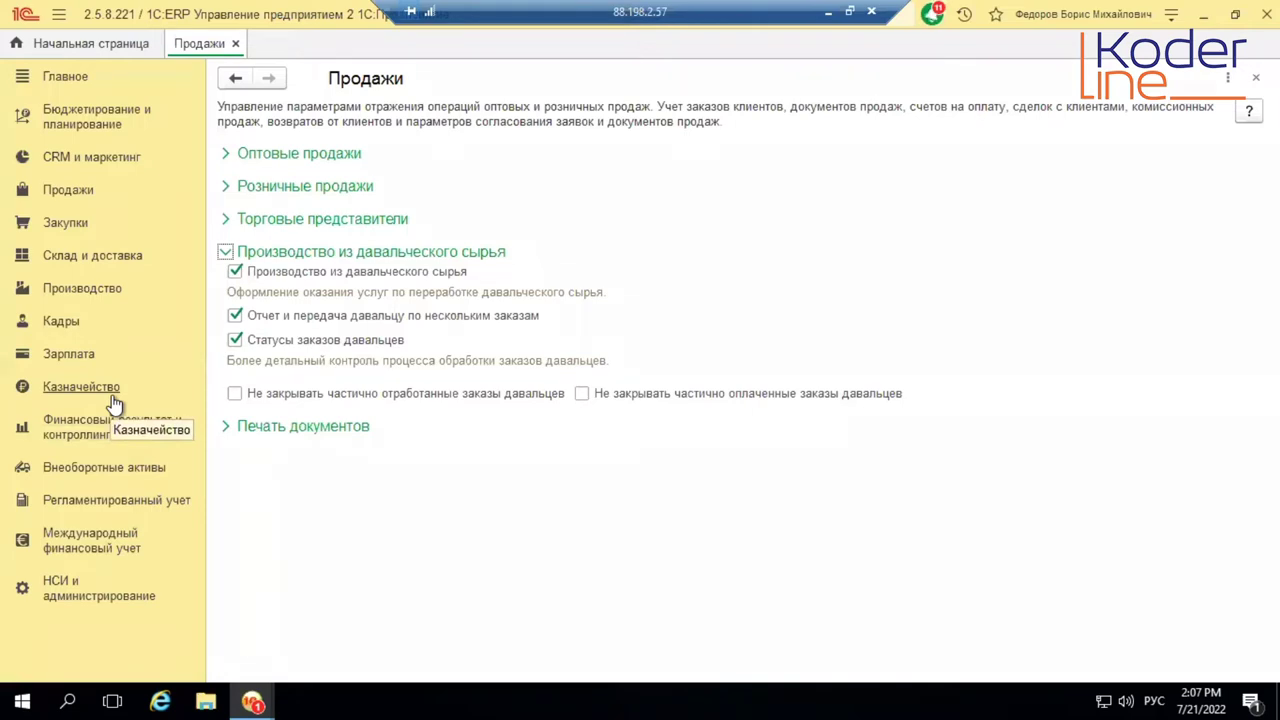
- From Документы закупки (все), create a Приобретение товаров и услуг document with the operation Закупка у поставщика
{"action": "left_click", "coordinate": [76, 228]}
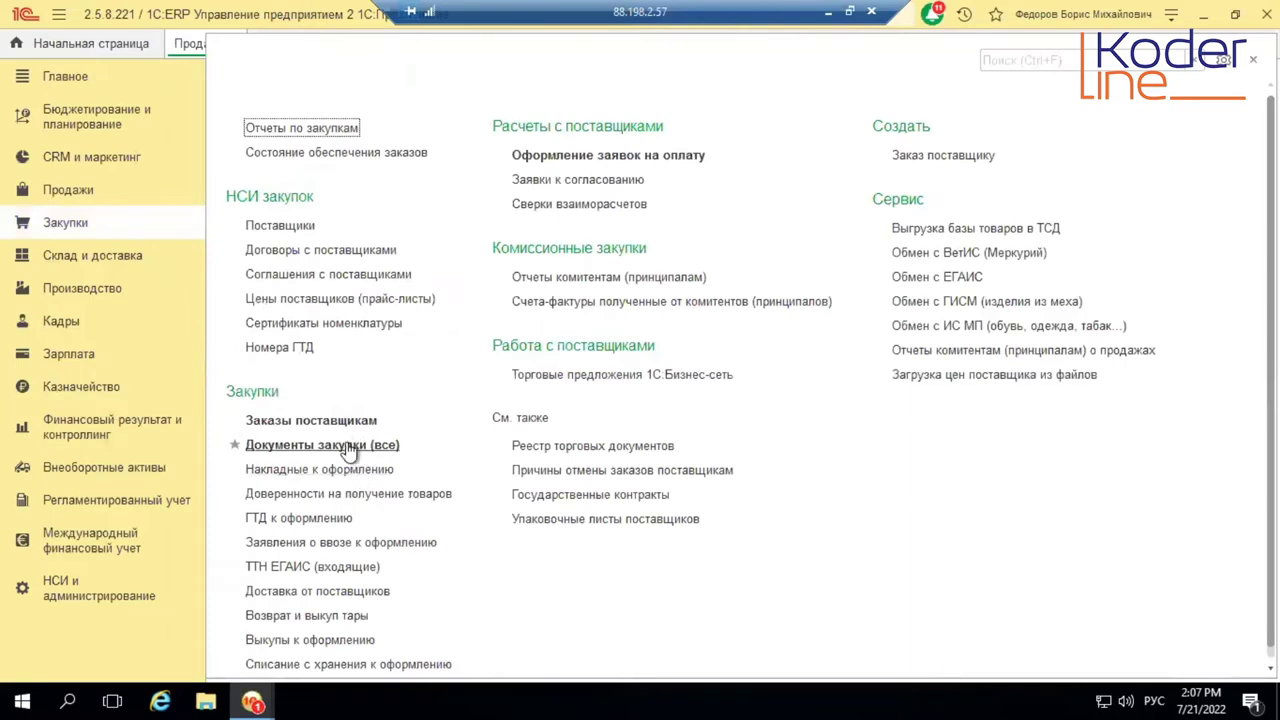
{"action": "left_click", "coordinate": [346, 445]}
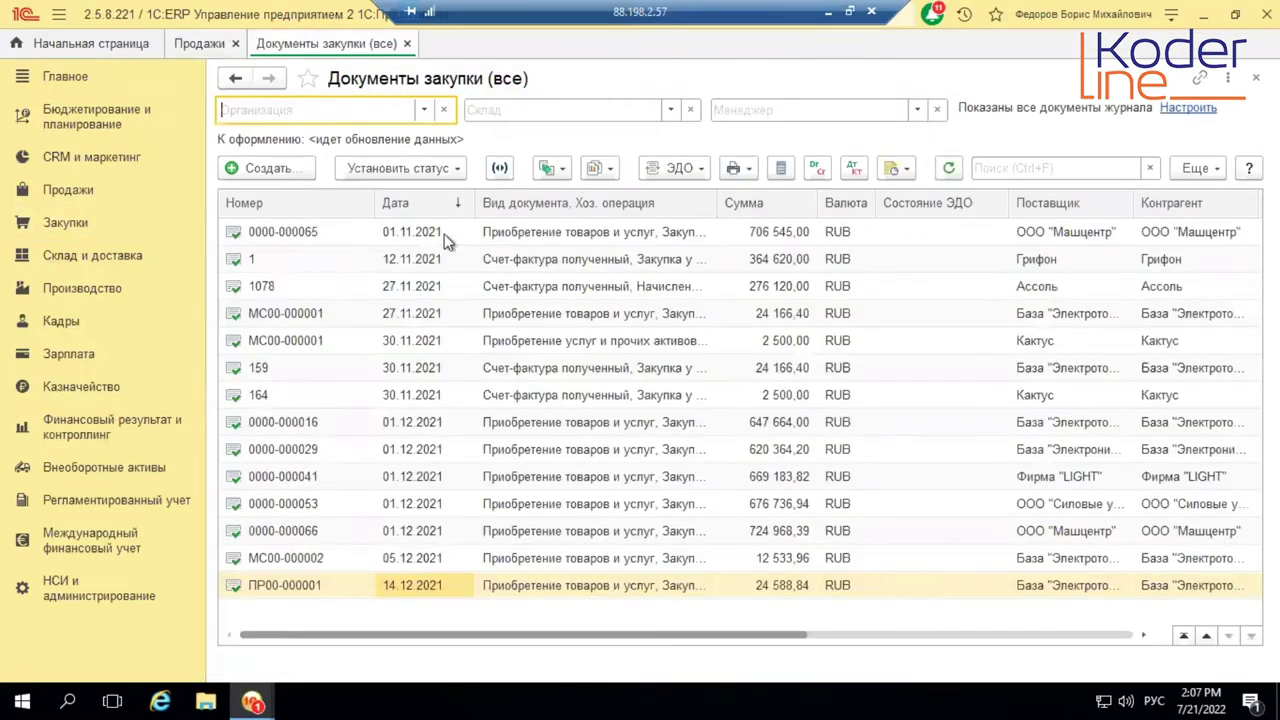
{"action": "left_click", "coordinate": [268, 168]}
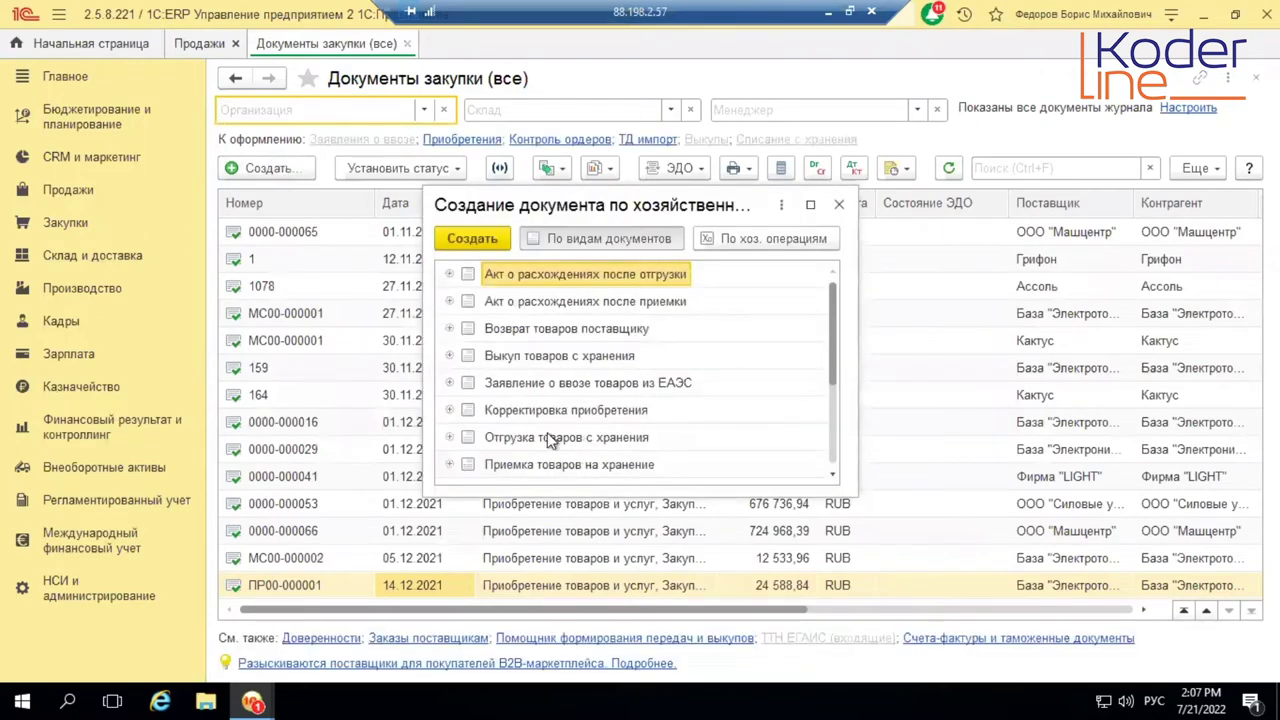
{"action": "scroll", "coordinate": [551, 437], "scroll_direction": "down", "scroll_amount": 2}
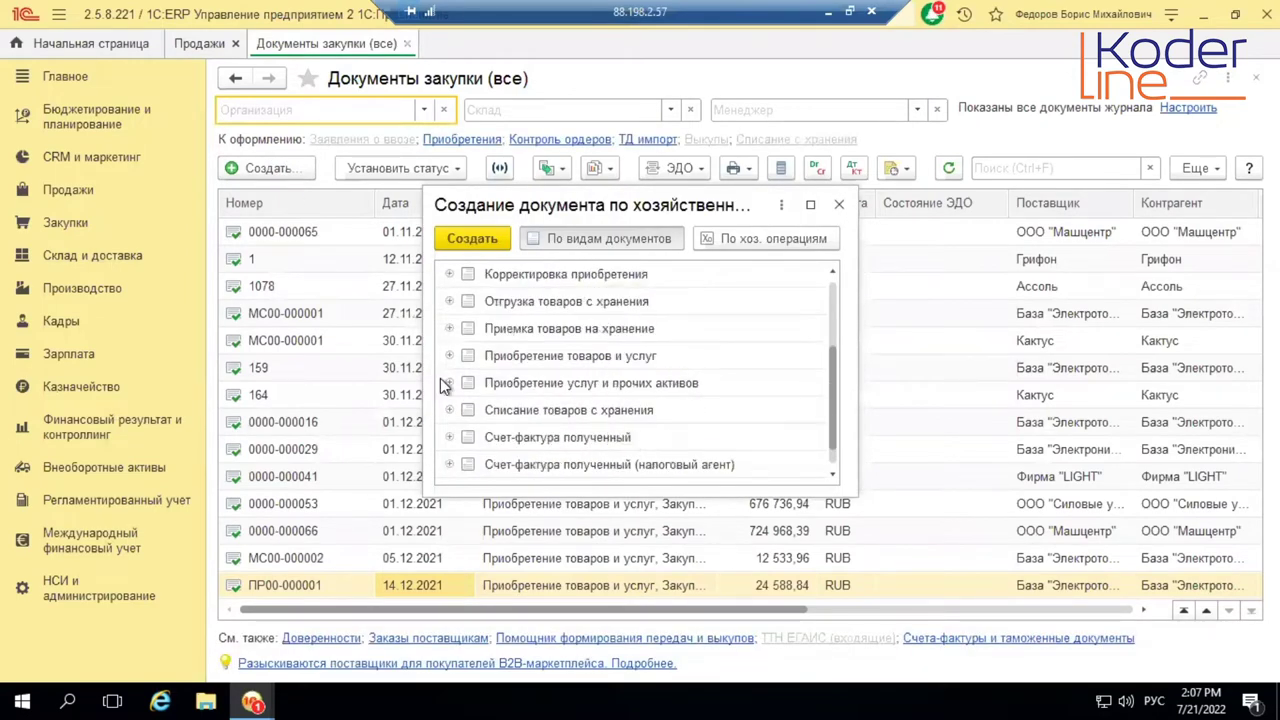
{"action": "left_click", "coordinate": [515, 380]}
{"action": "left_click", "coordinate": [515, 357]}
{"action": "left_click", "coordinate": [449, 356]}
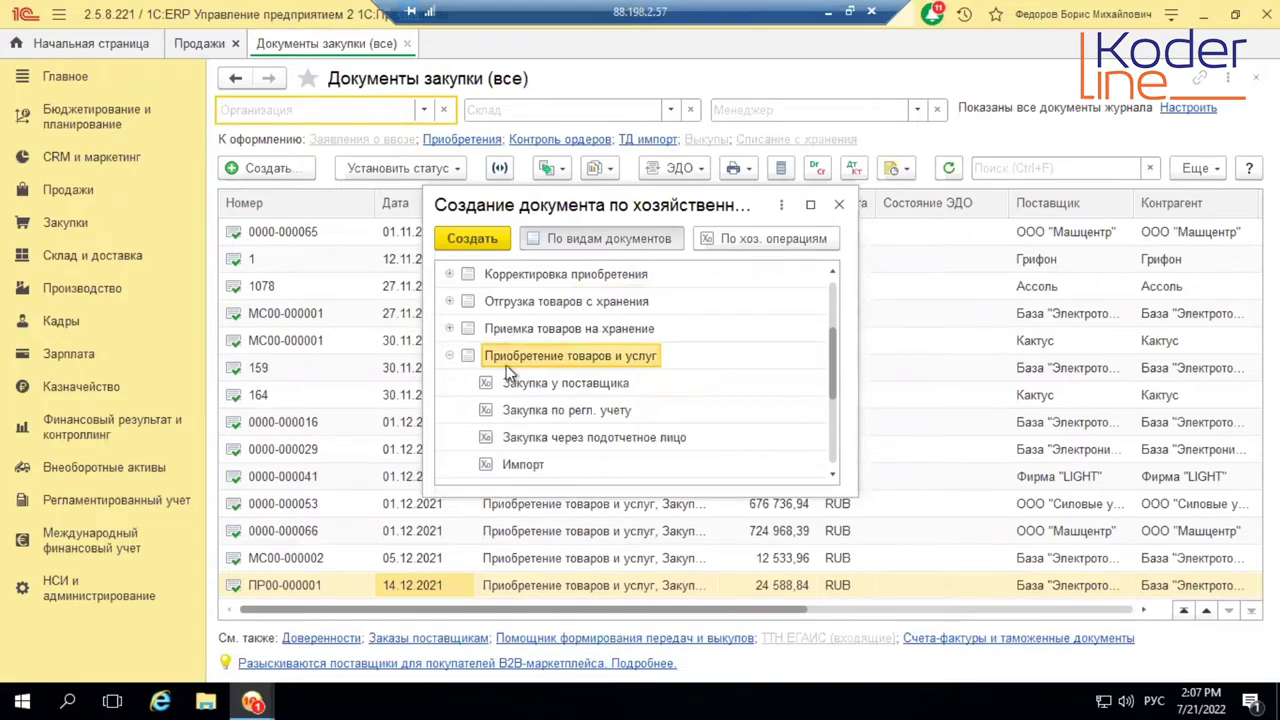
{"action": "double_click", "coordinate": [555, 381]}
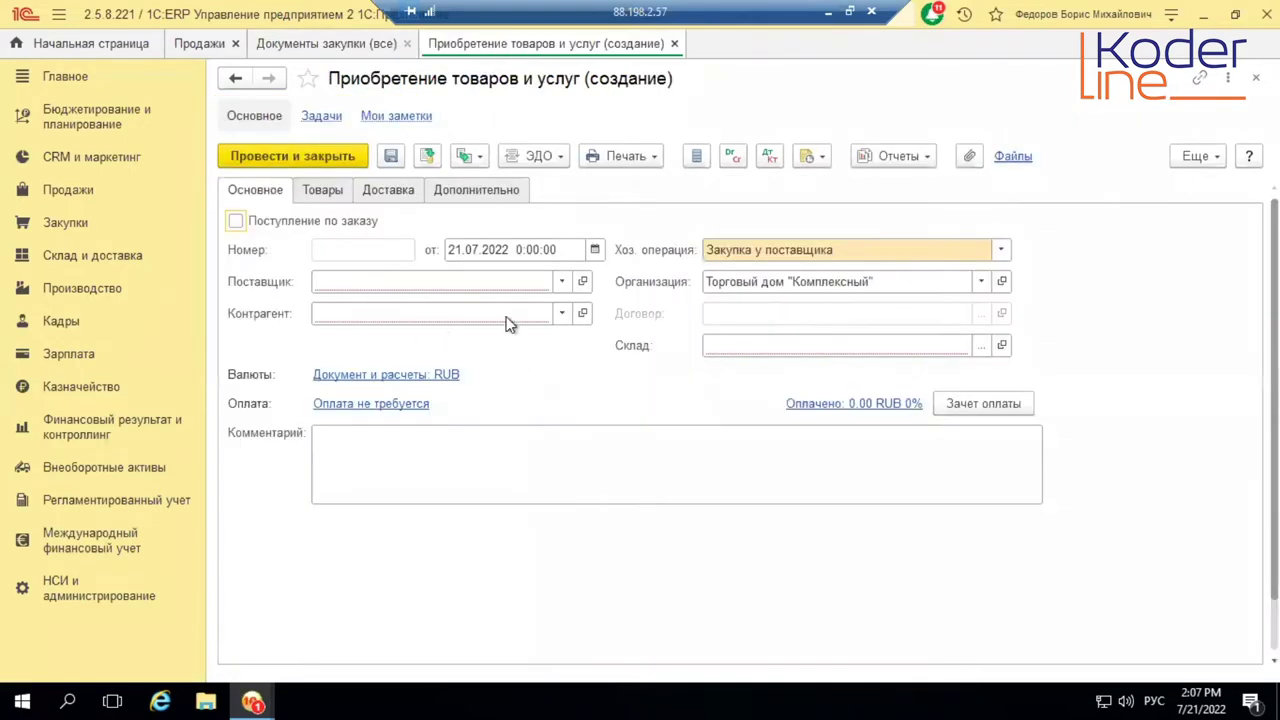
- Set the warehouse (Склад) of the purchase document to Основной склад
{"action": "left_click", "coordinate": [725, 346]}
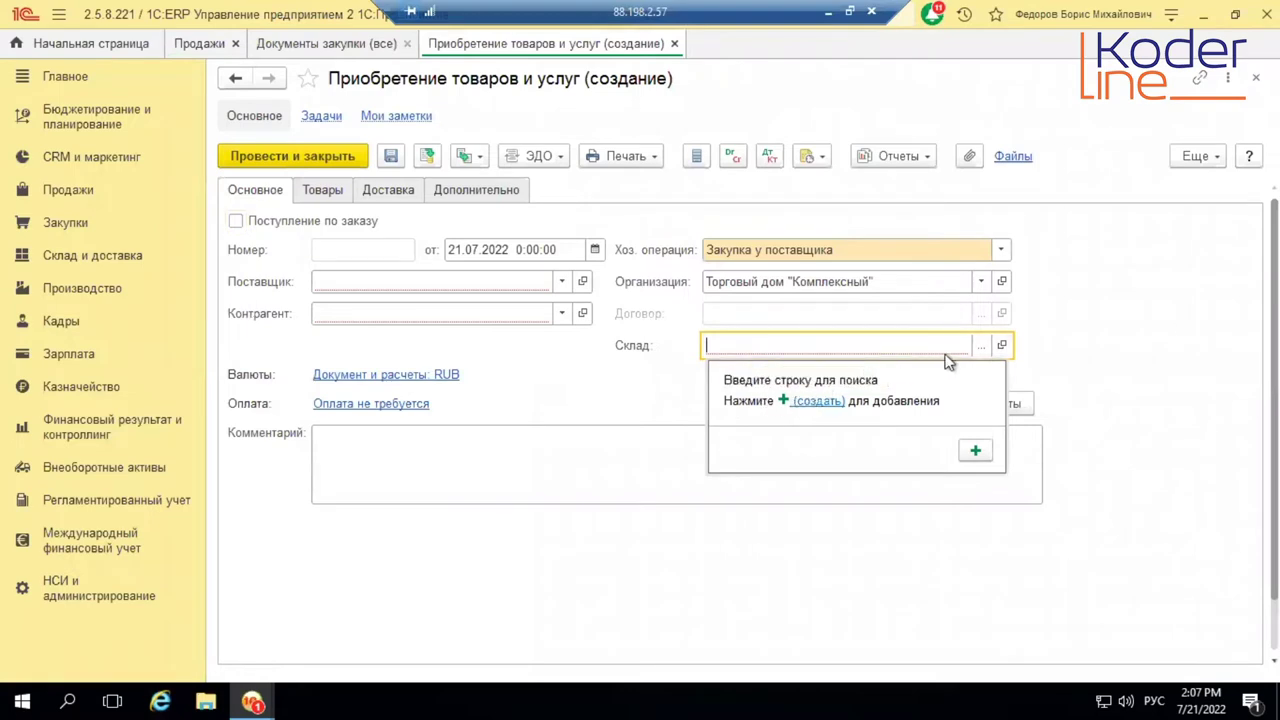
{"action": "type", "text": "осн"}
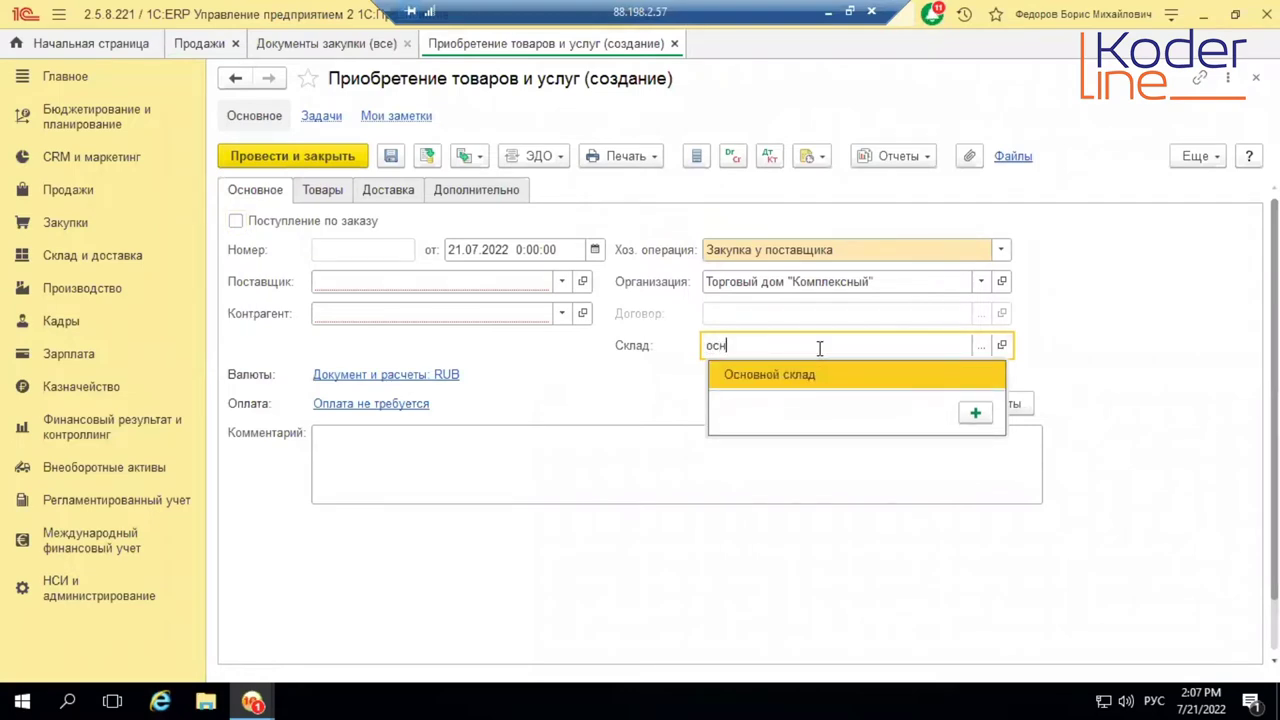
{"action": "key", "text": "Tab"}
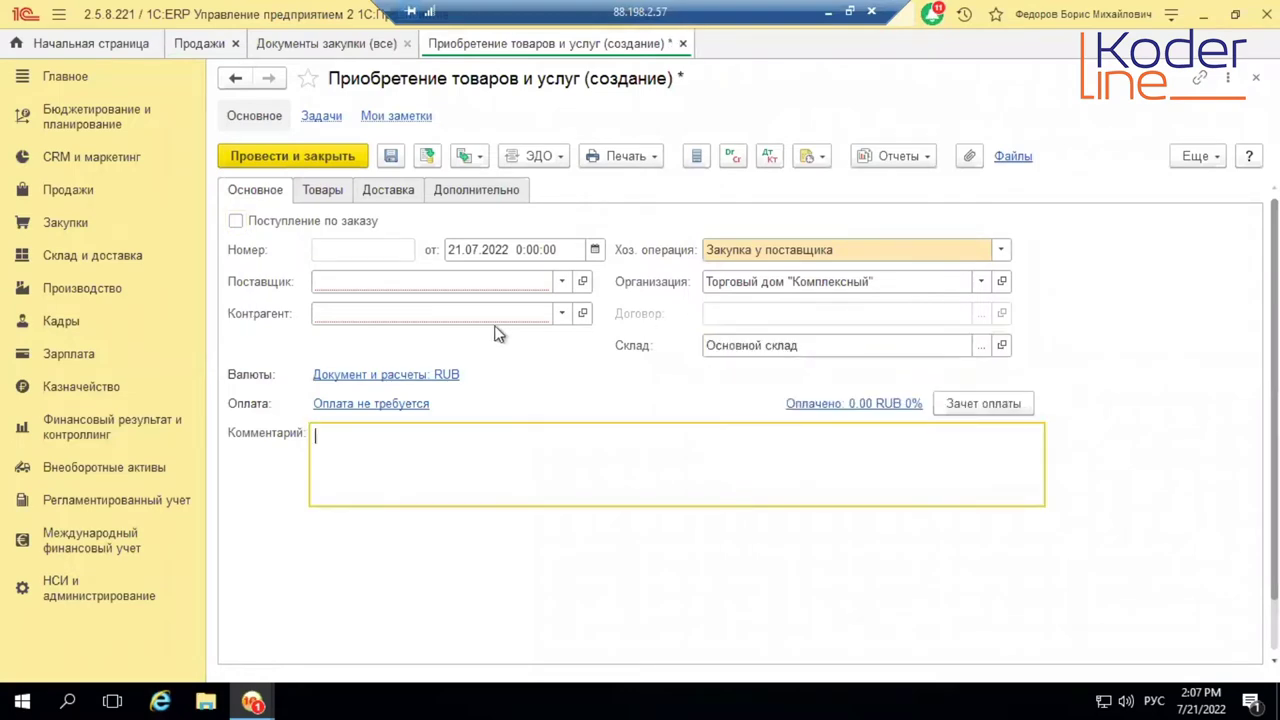
- Set the supplier (Поставщик) of the purchase document to _Основной поставщик
{"action": "left_click", "coordinate": [506, 280]}
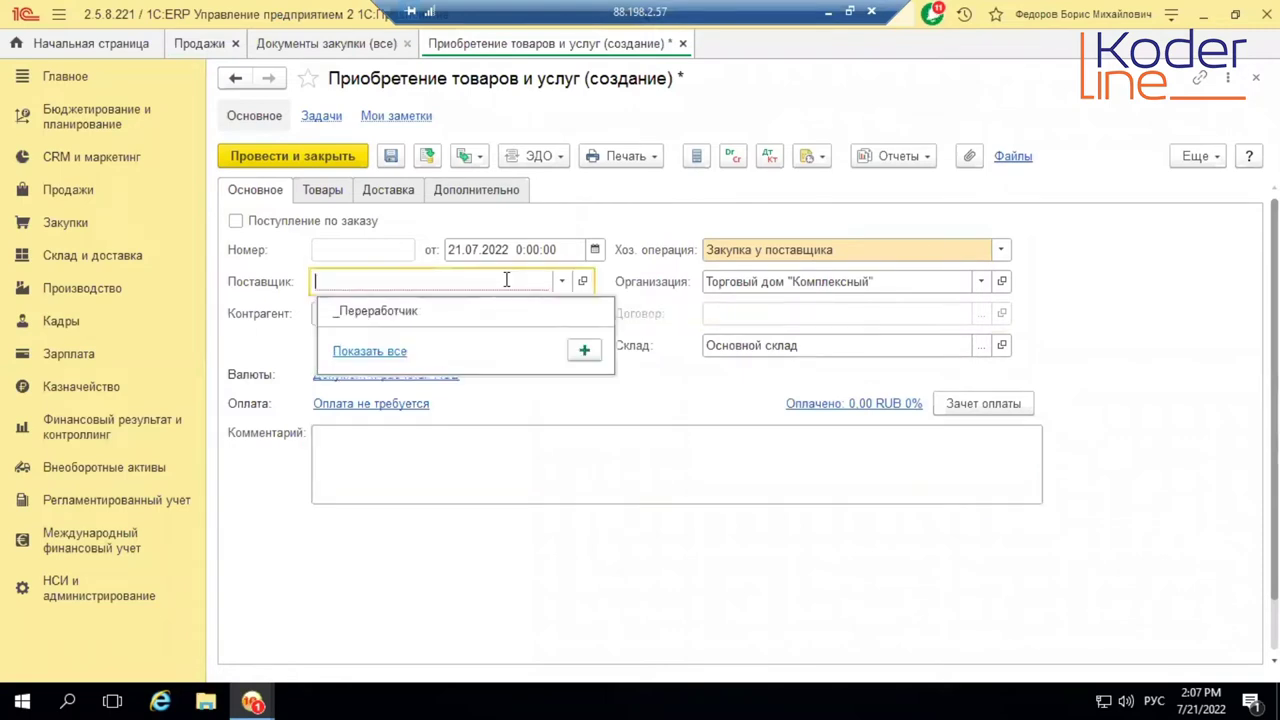
{"action": "type", "text": "ос"}
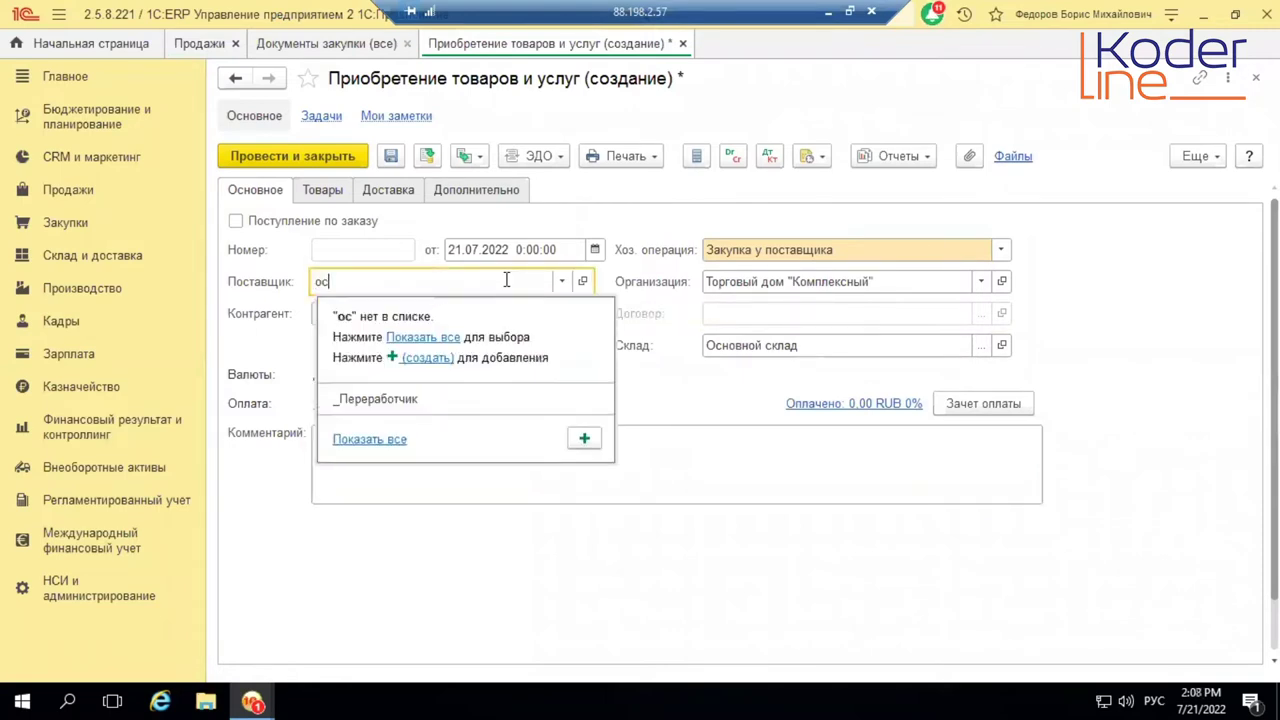
{"action": "key", "text": "BackSpace"}
{"action": "type", "text": "_"}
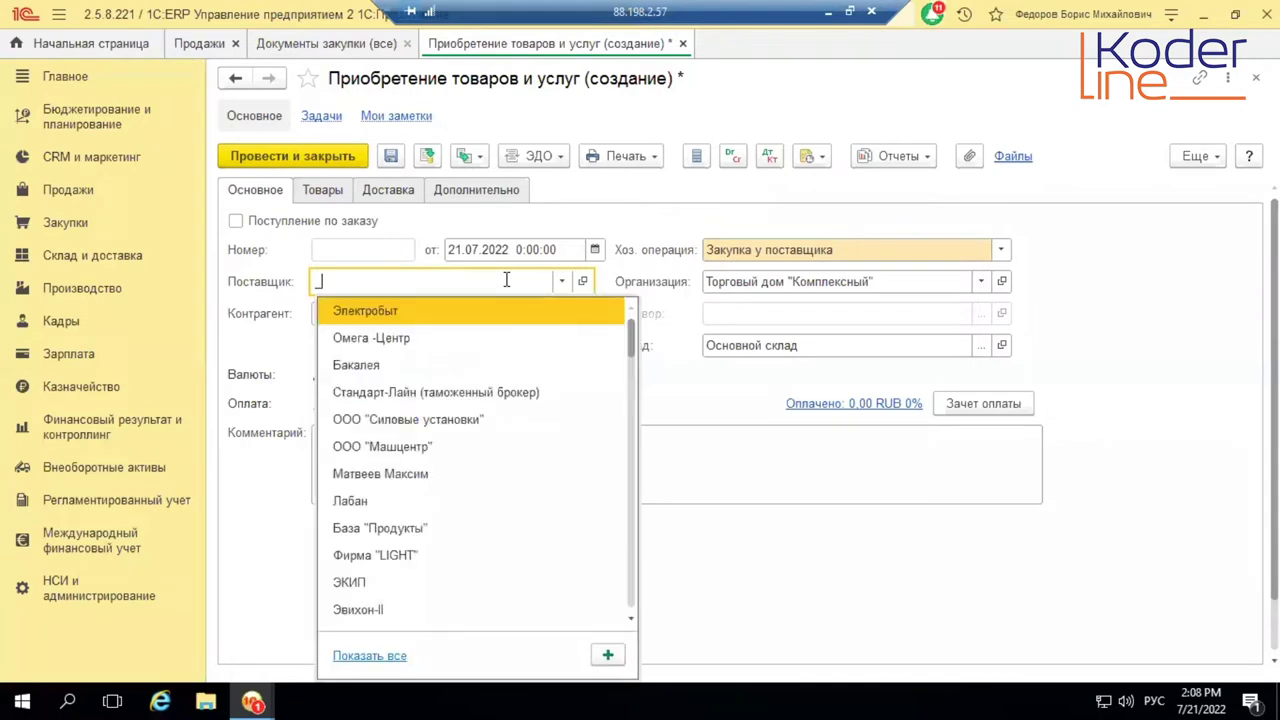
{"action": "type", "text": "ос"}
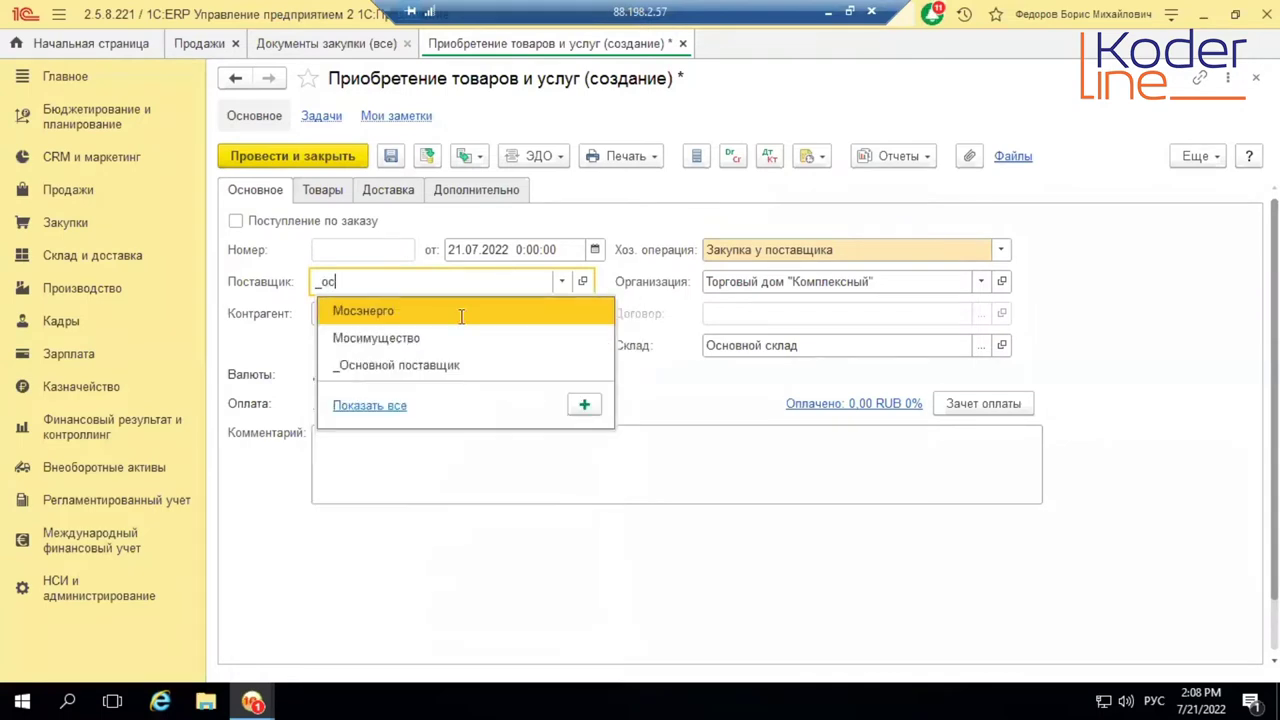
{"action": "left_click", "coordinate": [409, 366]}
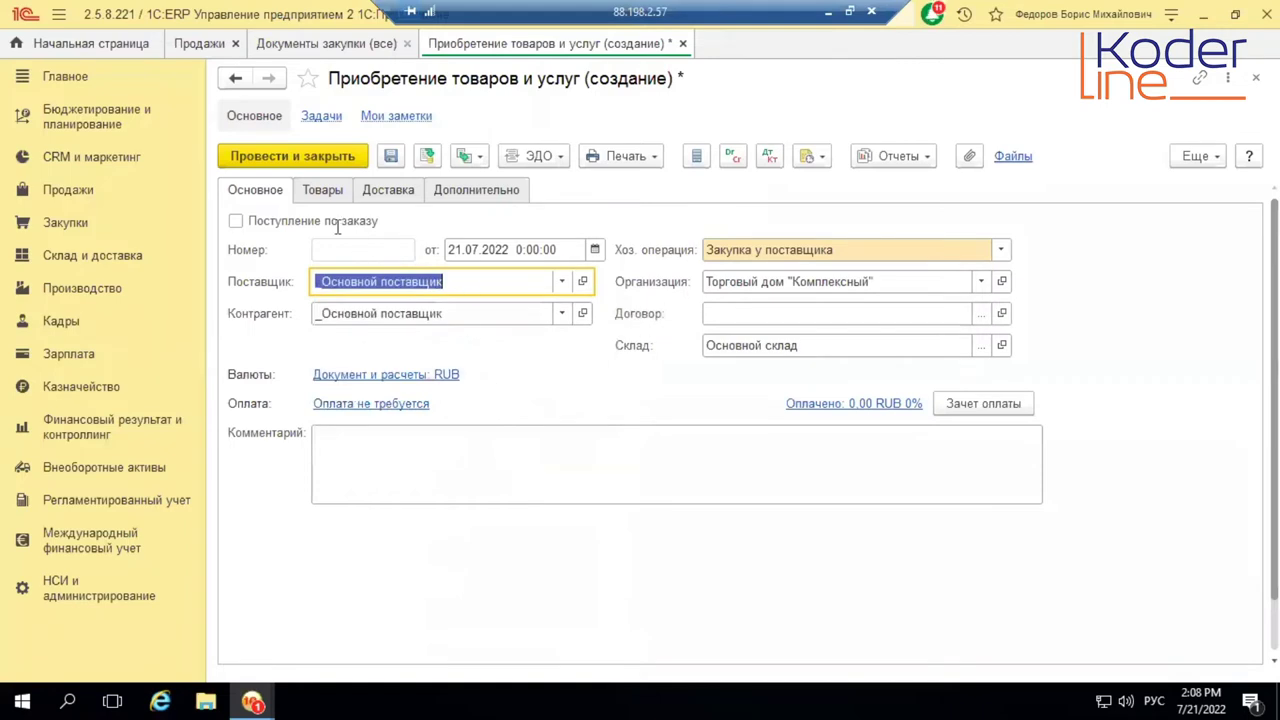
- Add a goods line to the purchase document with the item Древесина, dismissing the Номенклатура поставщика selection
{"action": "left_click", "coordinate": [320, 192]}
{"action": "key", "text": "Insert"}
{"action": "left_click", "coordinate": [468, 336]}
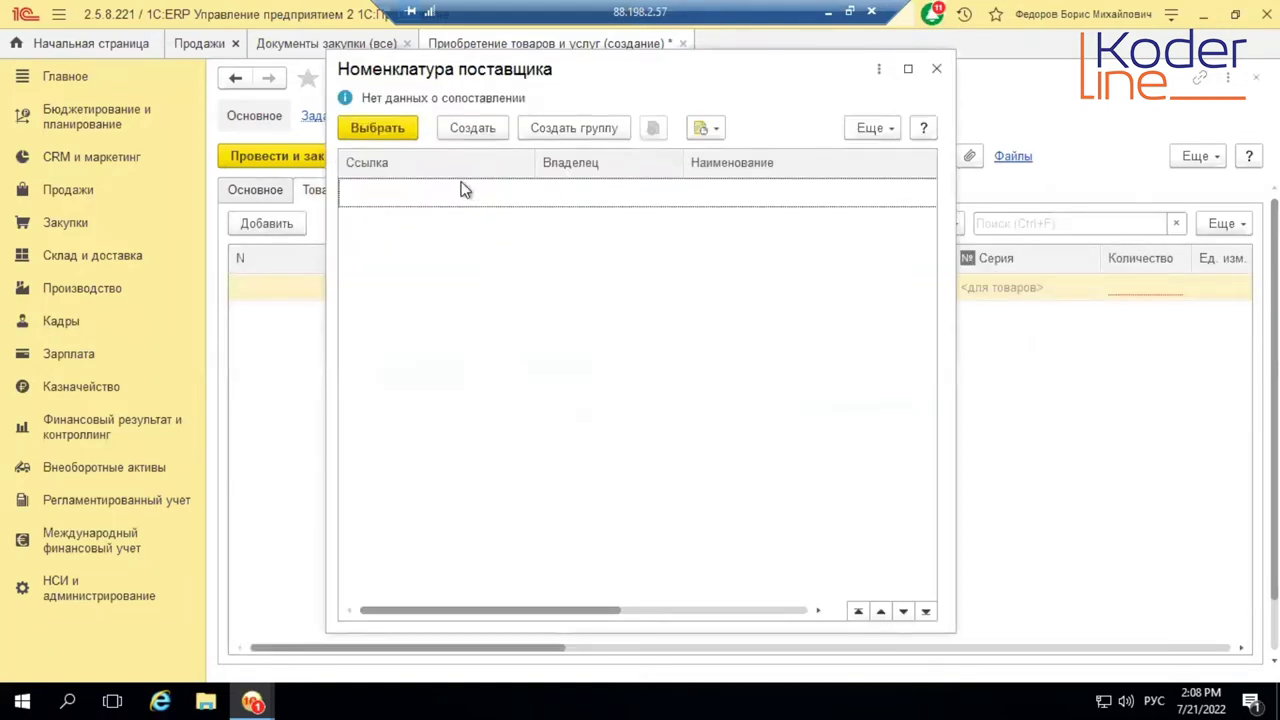
{"action": "left_click", "coordinate": [936, 68]}
{"action": "left_click", "coordinate": [594, 286]}
{"action": "type", "text": "древ"}
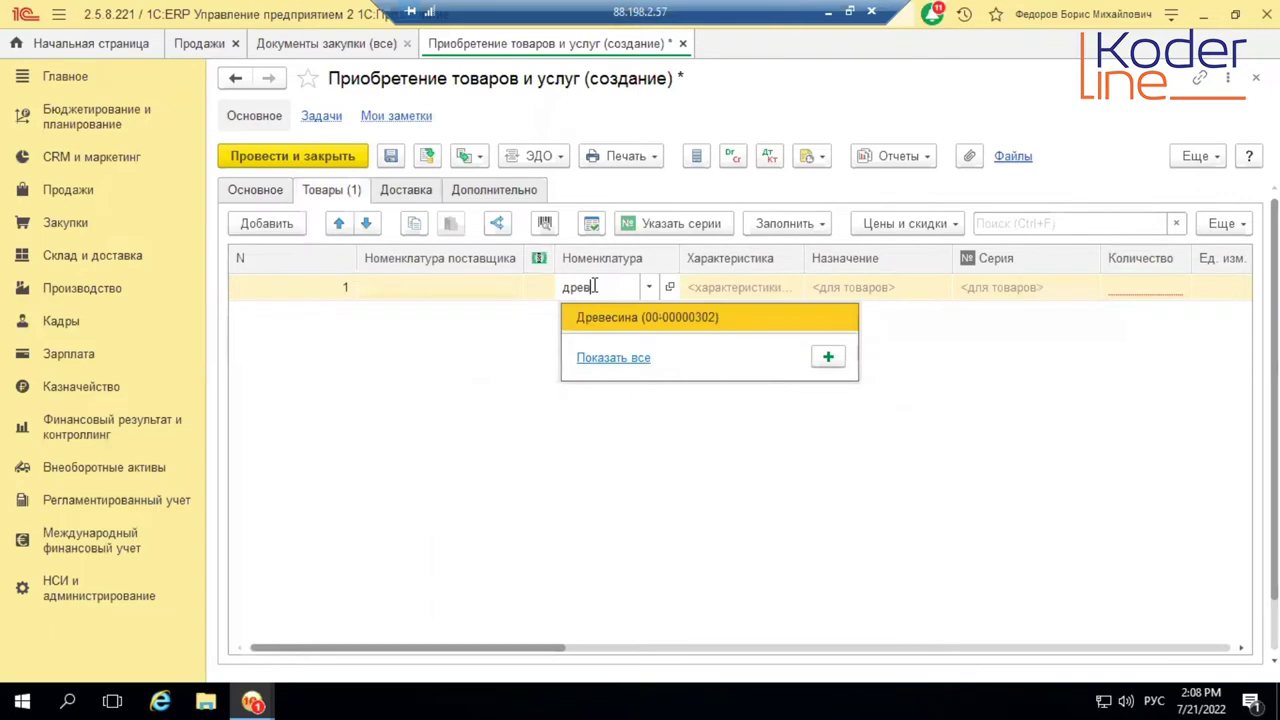
{"action": "left_click", "coordinate": [646, 320]}
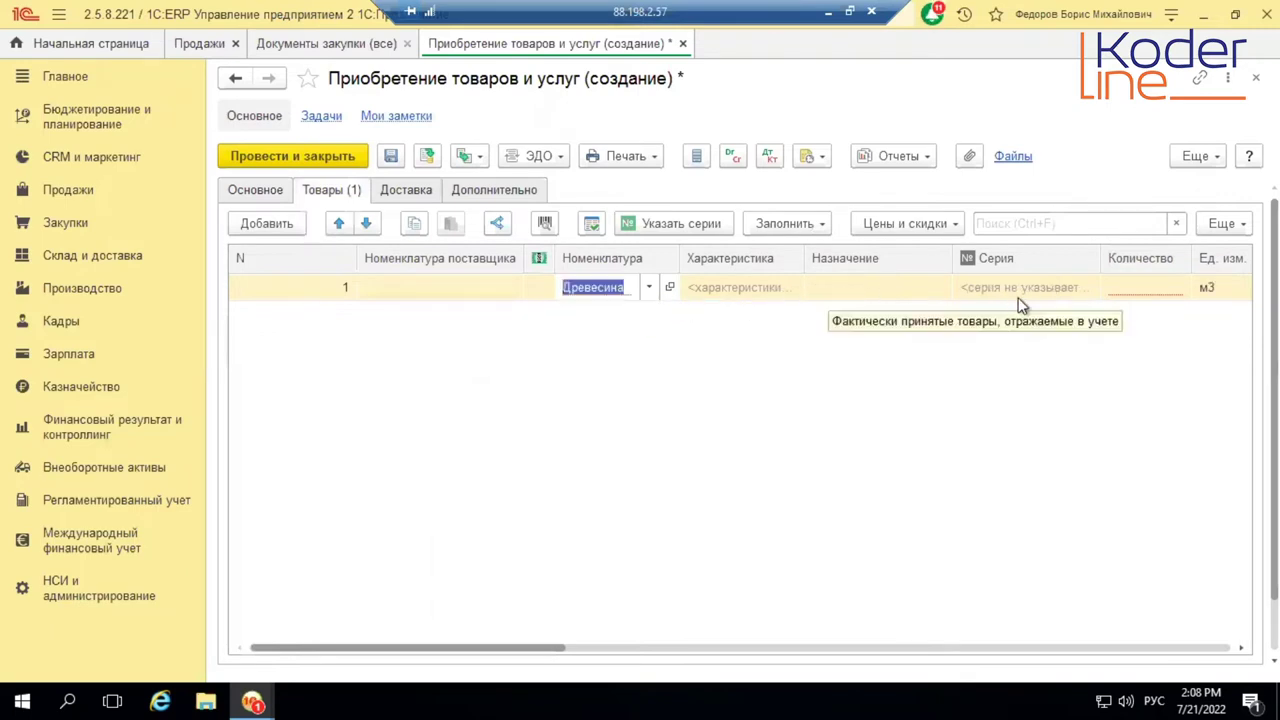
- Enter a quantity of 100 m3 and a price of 200 for the Древесина line
{"action": "left_click", "coordinate": [1137, 287]}
{"action": "type", "text": "100000"}
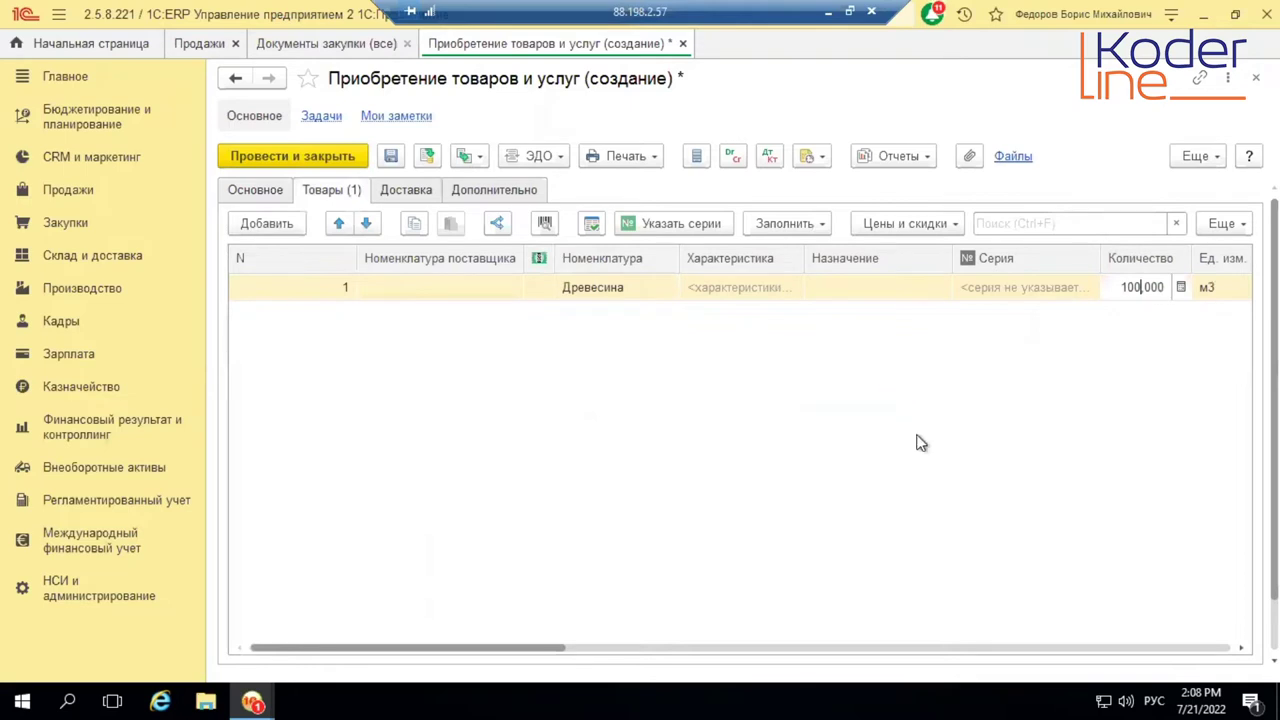
{"action": "left_click", "coordinate": [914, 443]}
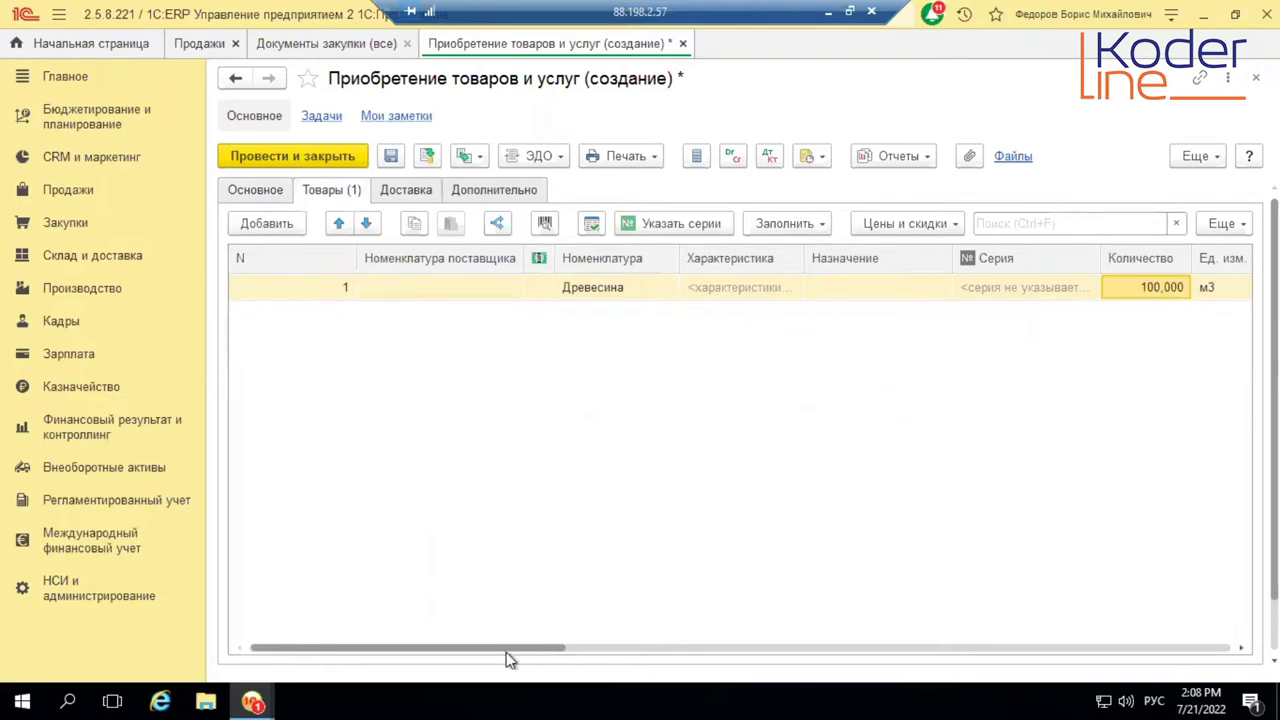
{"action": "left_click_drag", "start_coordinate": [505, 650], "coordinate": [706, 649]}
{"action": "left_click", "coordinate": [867, 300]}
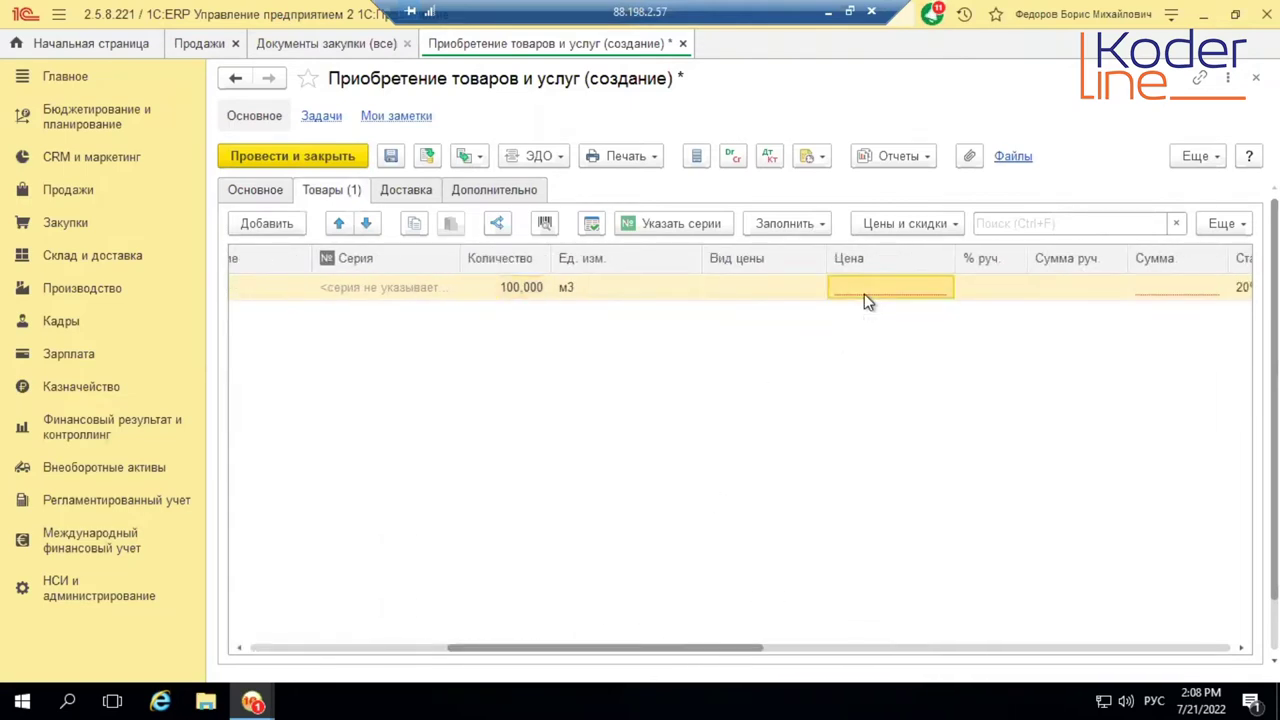
{"action": "type", "text": "200"}
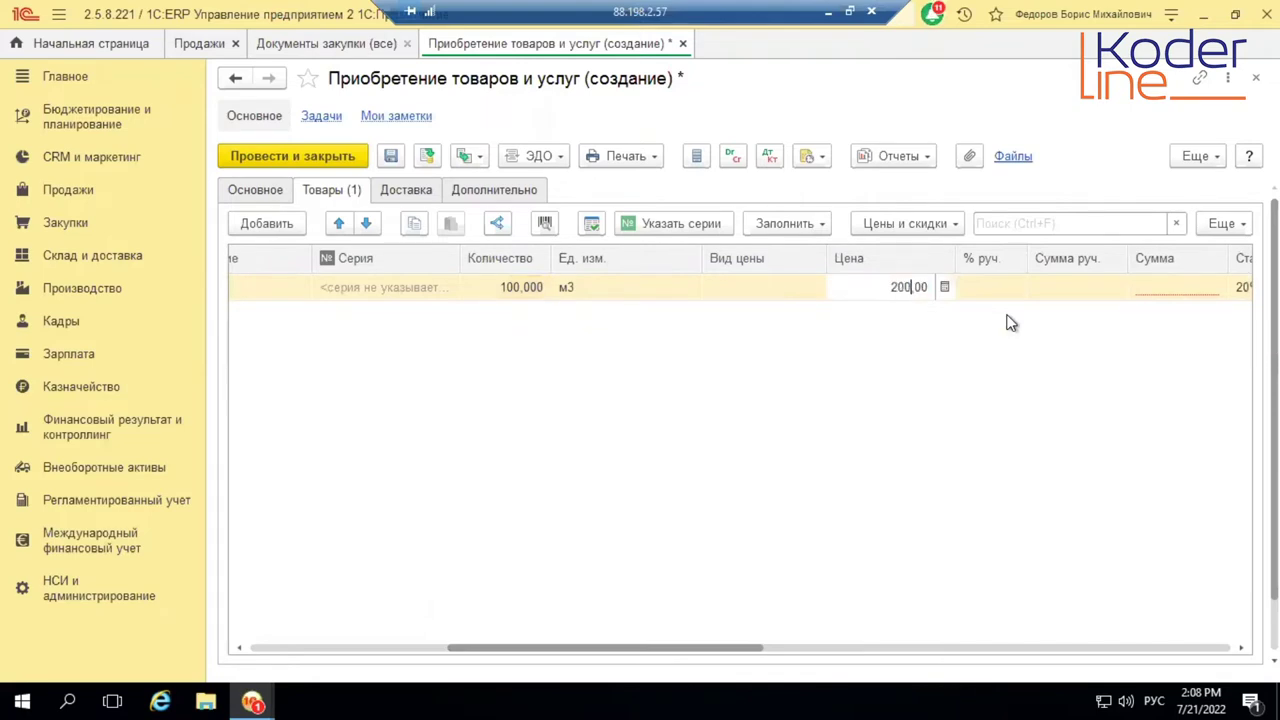
- Confirm the price of the Древесина line and set the purchase document's date to 20.07.2022
{"action": "key", "text": "Return"}
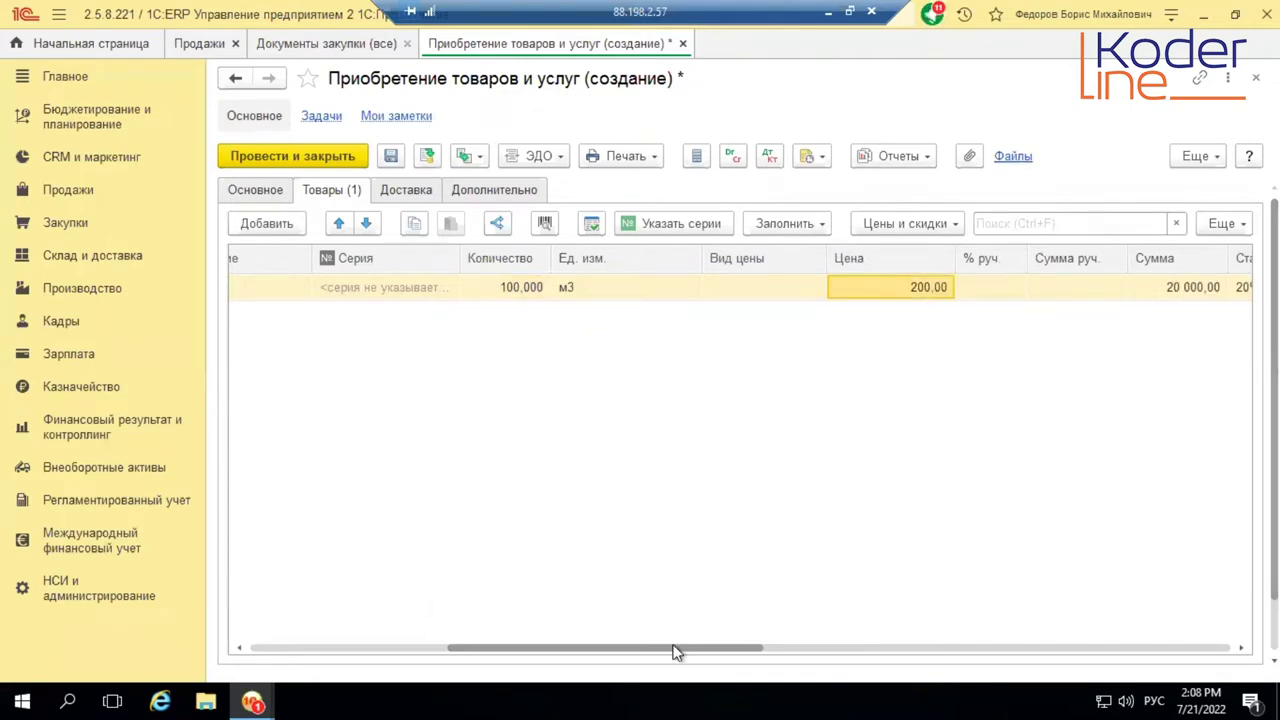
{"action": "left_click_drag", "start_coordinate": [678, 648], "coordinate": [366, 604]}
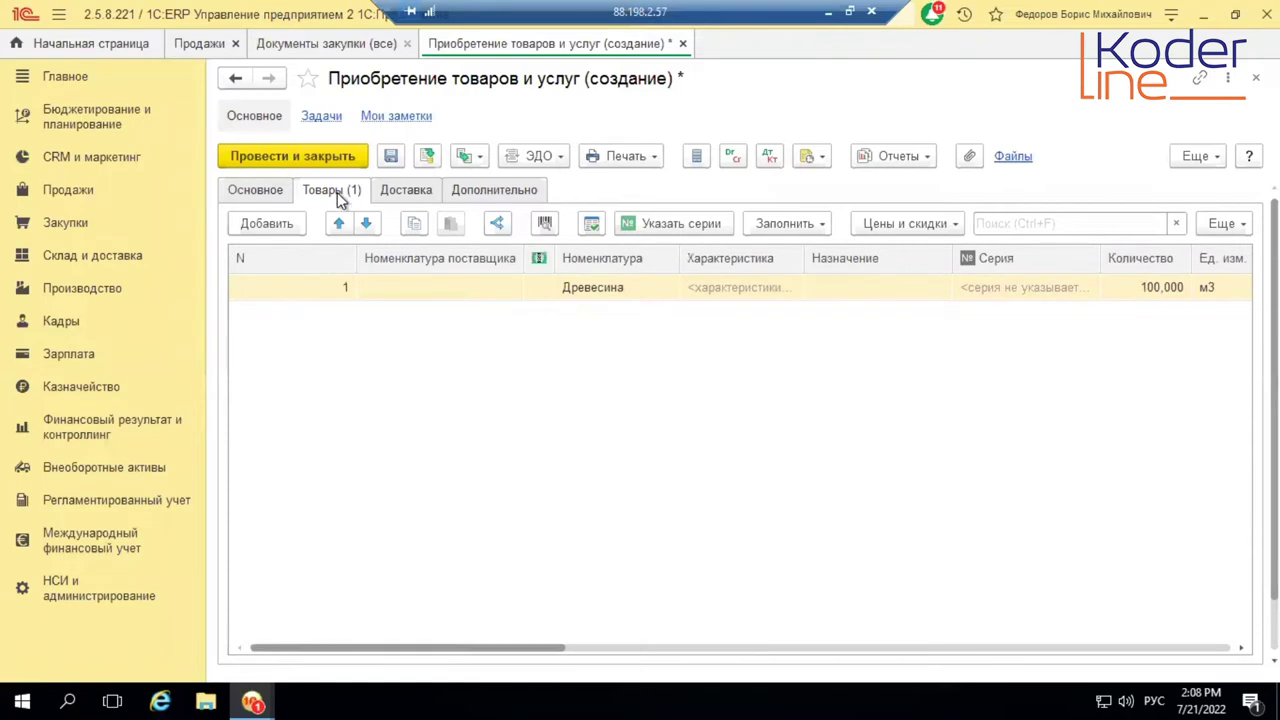
{"action": "left_click", "coordinate": [262, 189]}
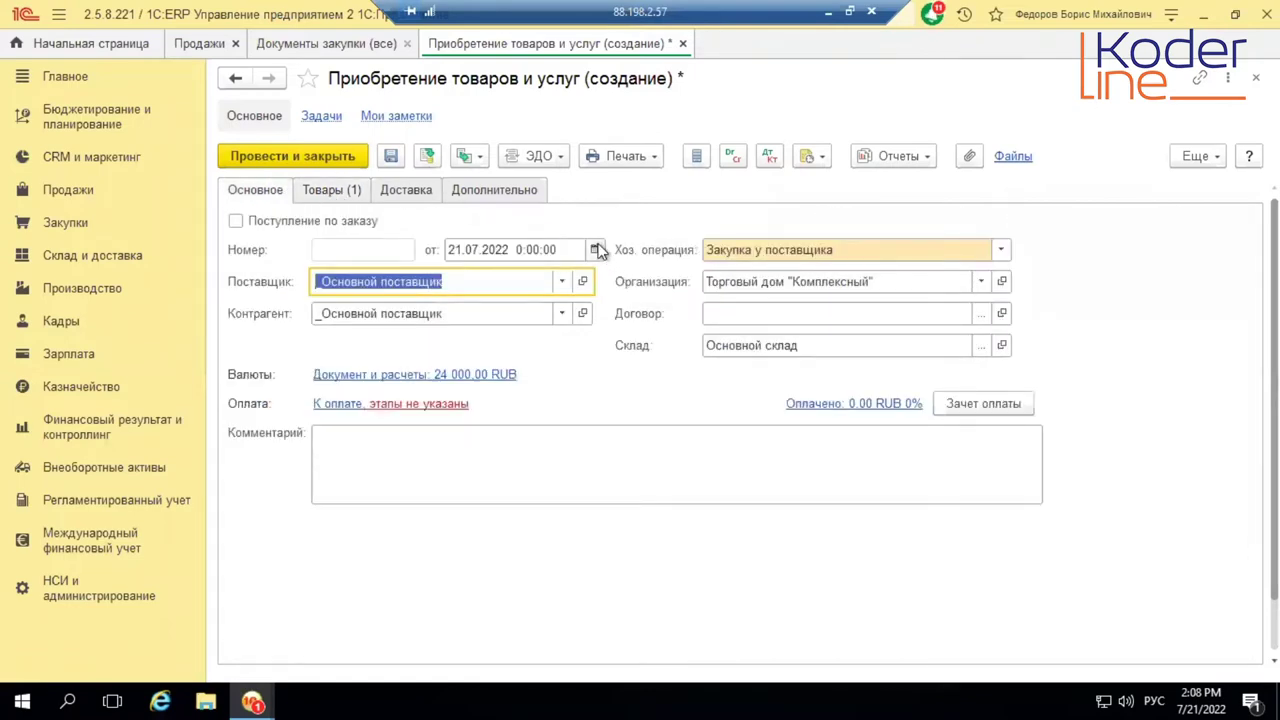
{"action": "left_click", "coordinate": [596, 250]}
{"action": "left_click", "coordinate": [647, 439]}
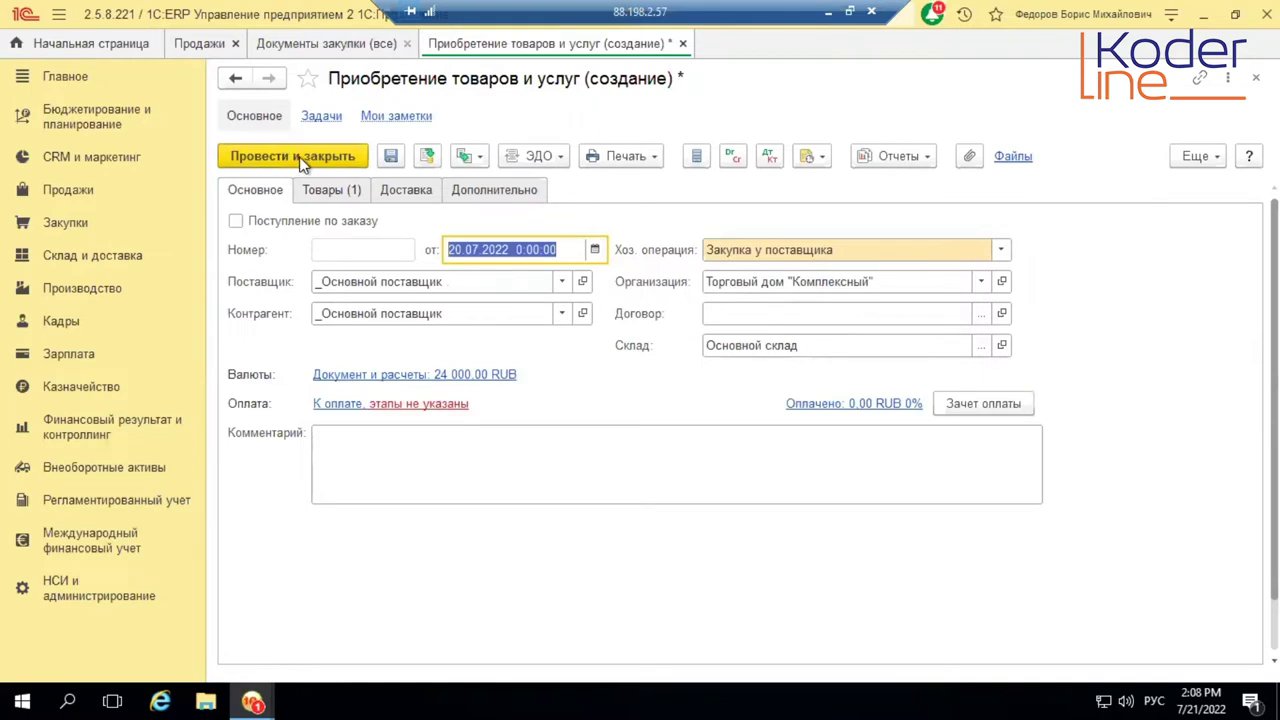
- Set the purchase document's Организация to Орион, then post and close the document
{"action": "left_click", "coordinate": [980, 284]}
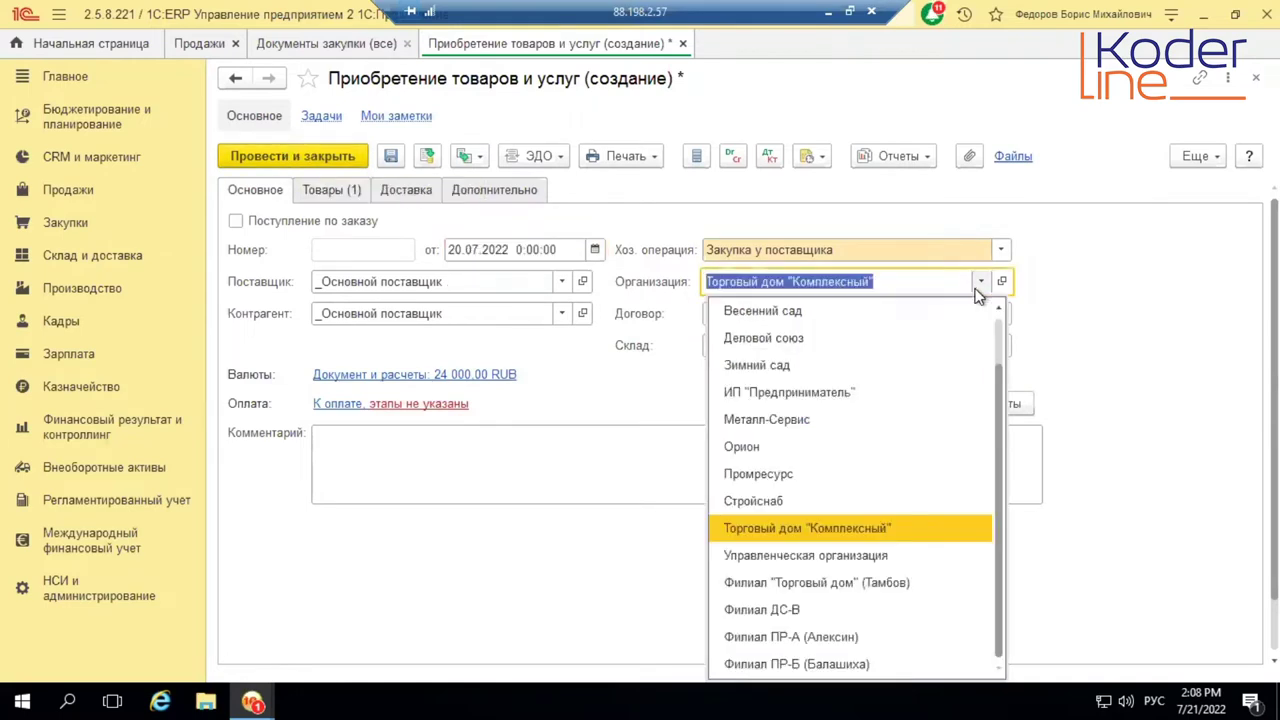
{"action": "left_click", "coordinate": [787, 451]}
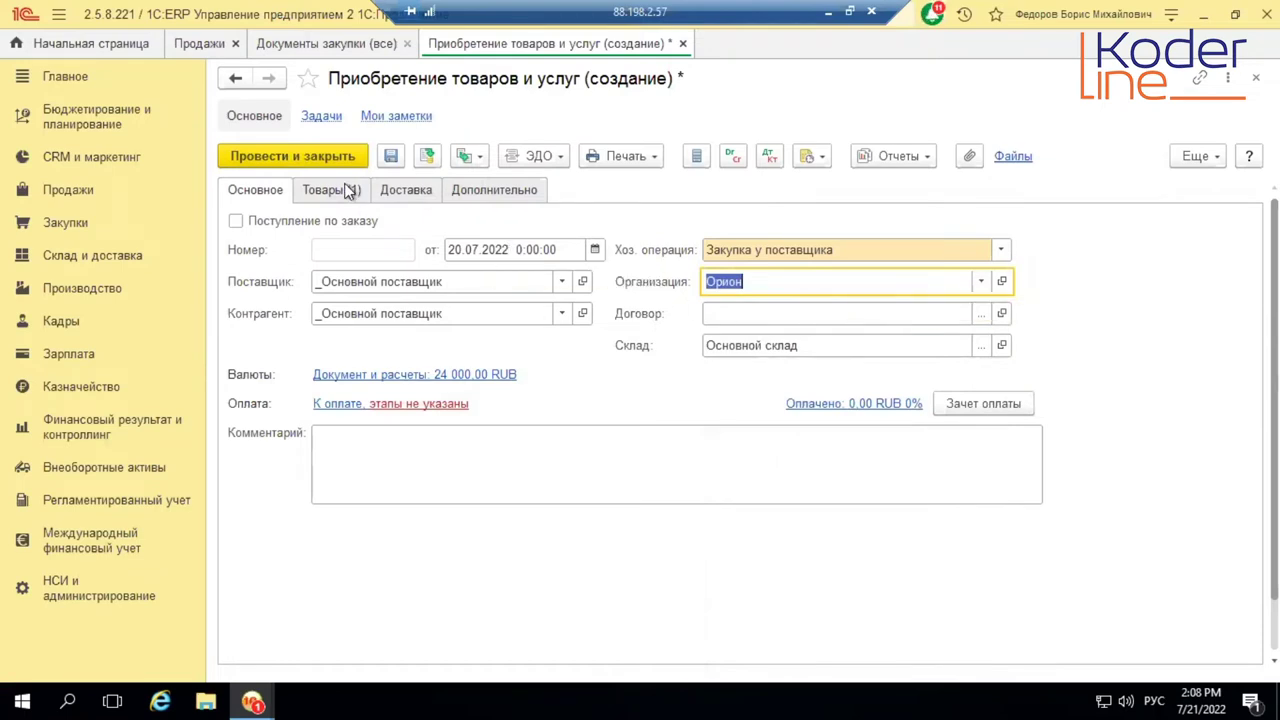
{"action": "left_click", "coordinate": [288, 149]}
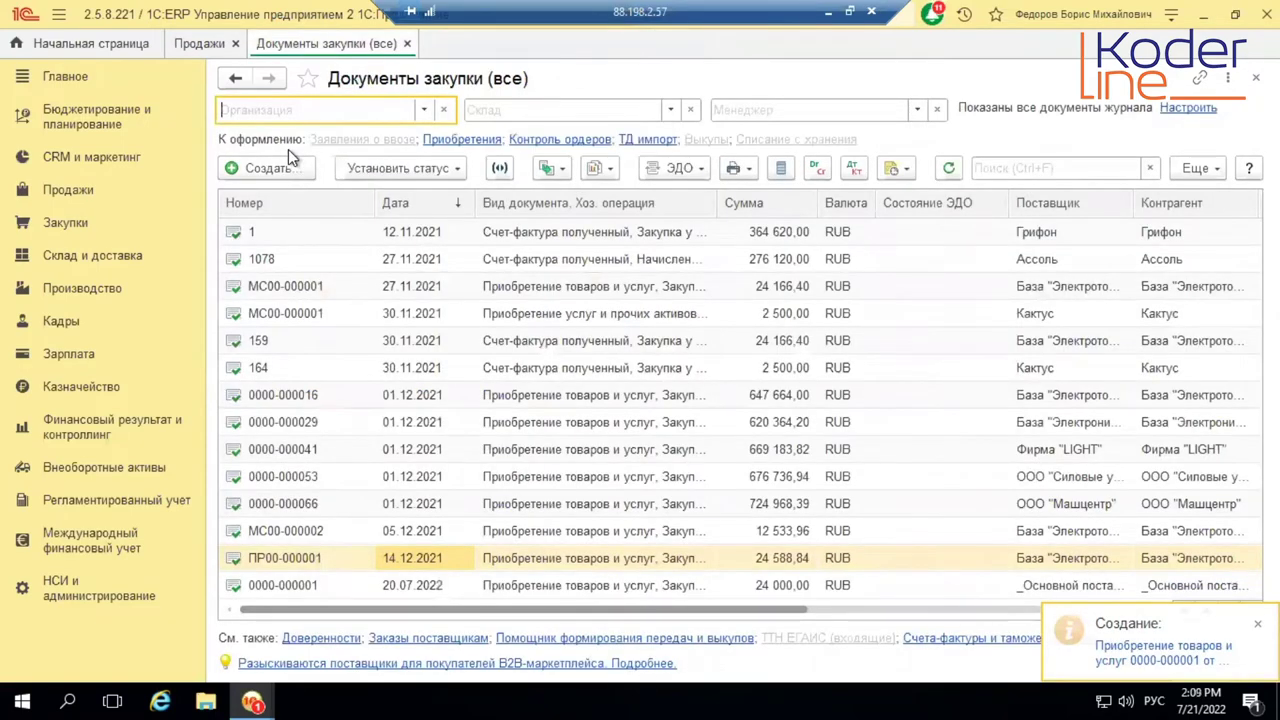
- Create a new processor order (Заказ переработчику) under Производство with _Переработчик as the processor
{"action": "left_click", "coordinate": [106, 292]}
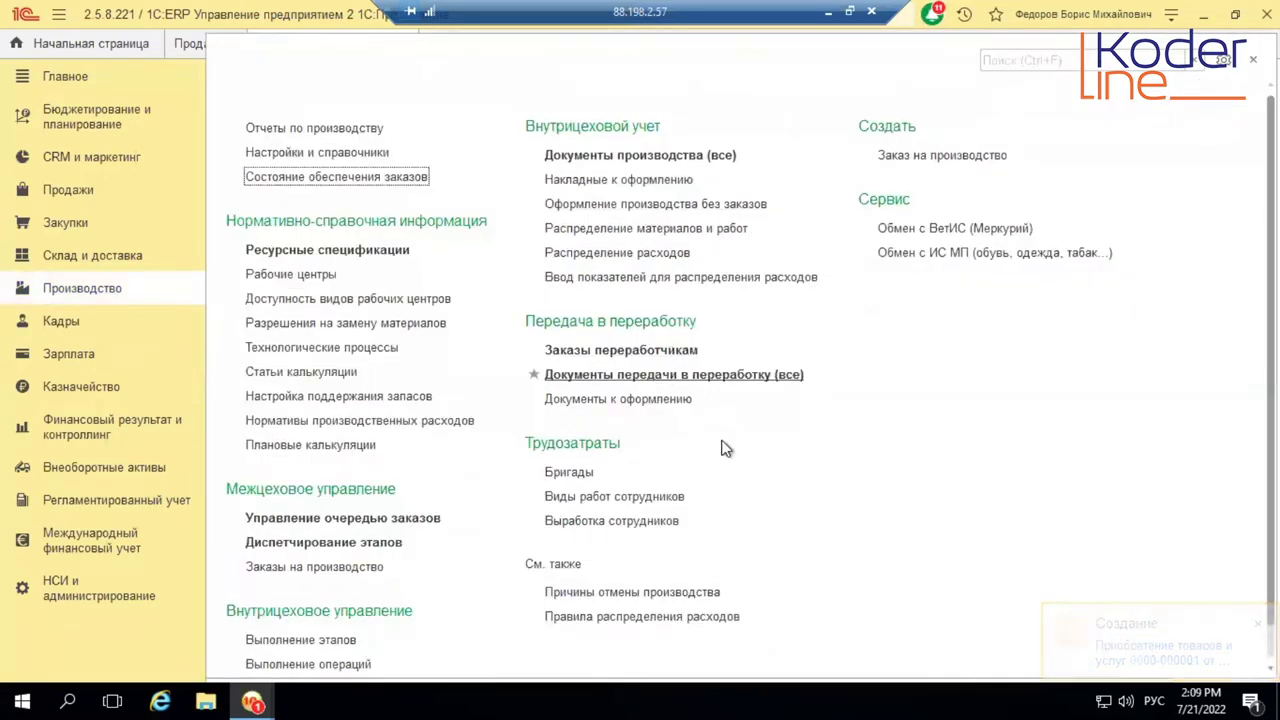
{"action": "left_click", "coordinate": [630, 350]}
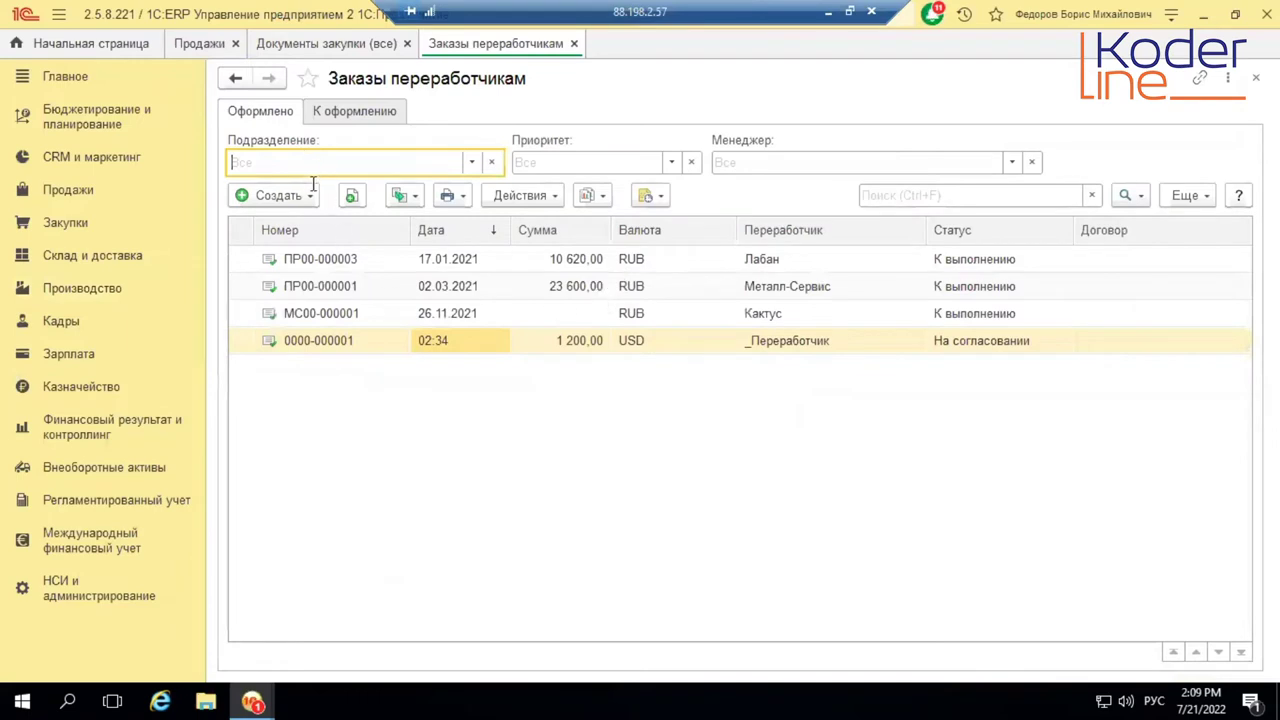
{"action": "left_click", "coordinate": [260, 196]}
{"action": "left_click", "coordinate": [336, 202]}
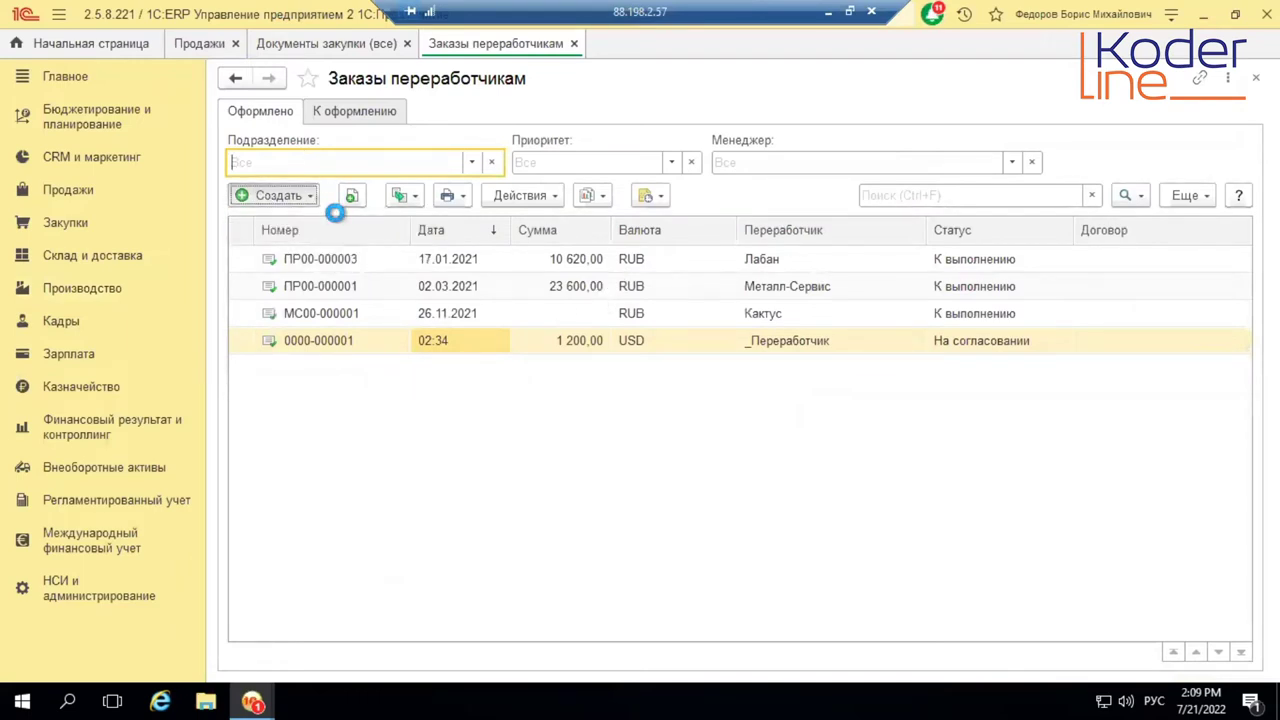
{"action": "left_click", "coordinate": [459, 280]}
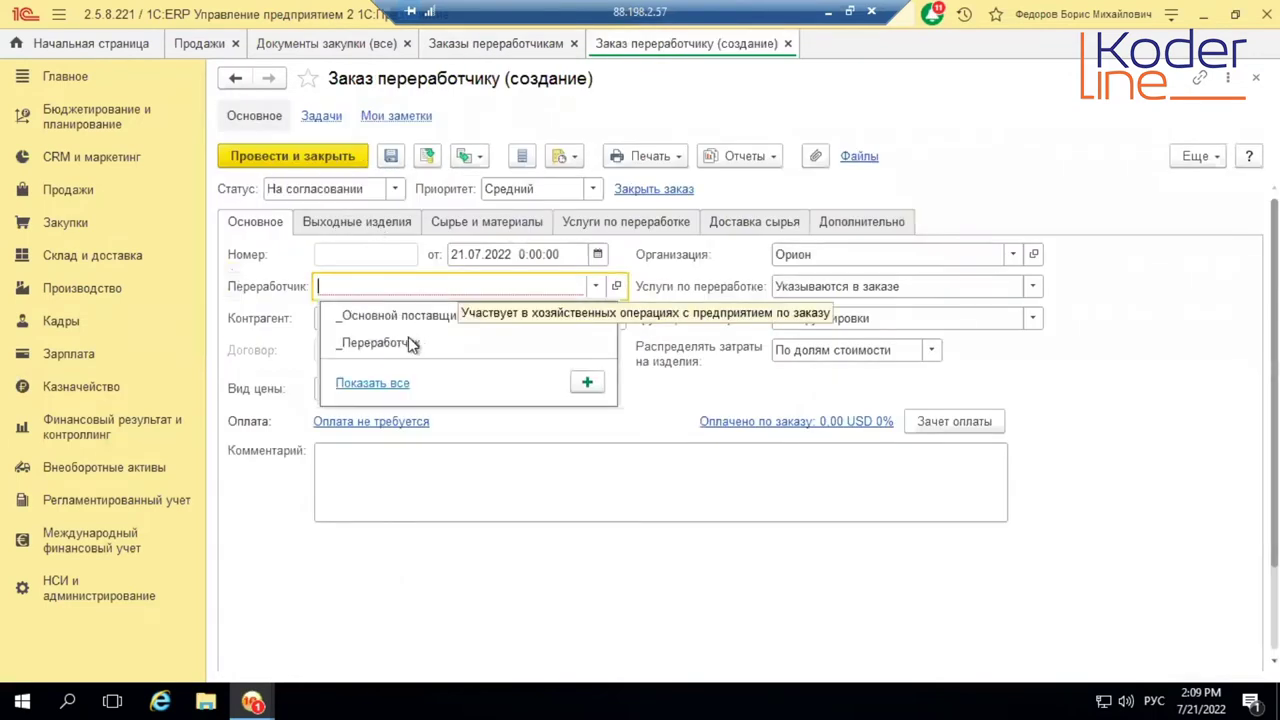
{"action": "left_click", "coordinate": [597, 290]}
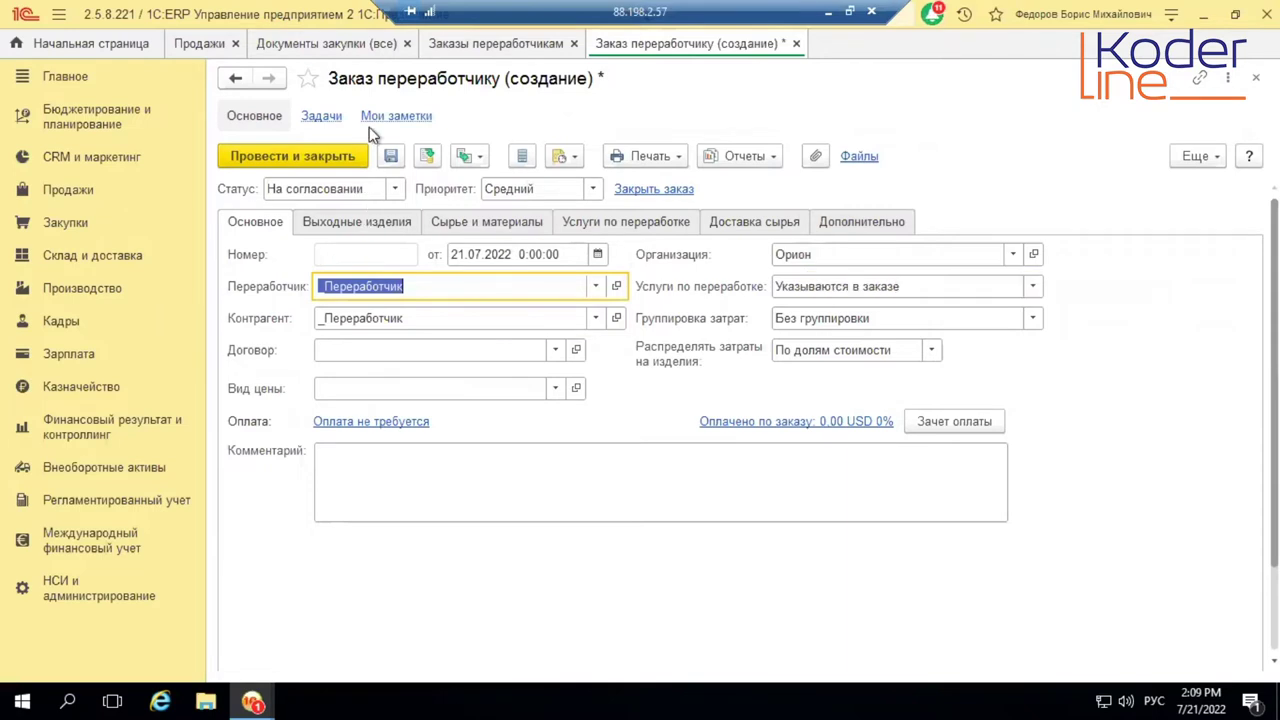
- Add Столешница to the order's output products with a quantity of 1
{"action": "left_click", "coordinate": [361, 222]}
{"action": "left_click", "coordinate": [268, 275]}
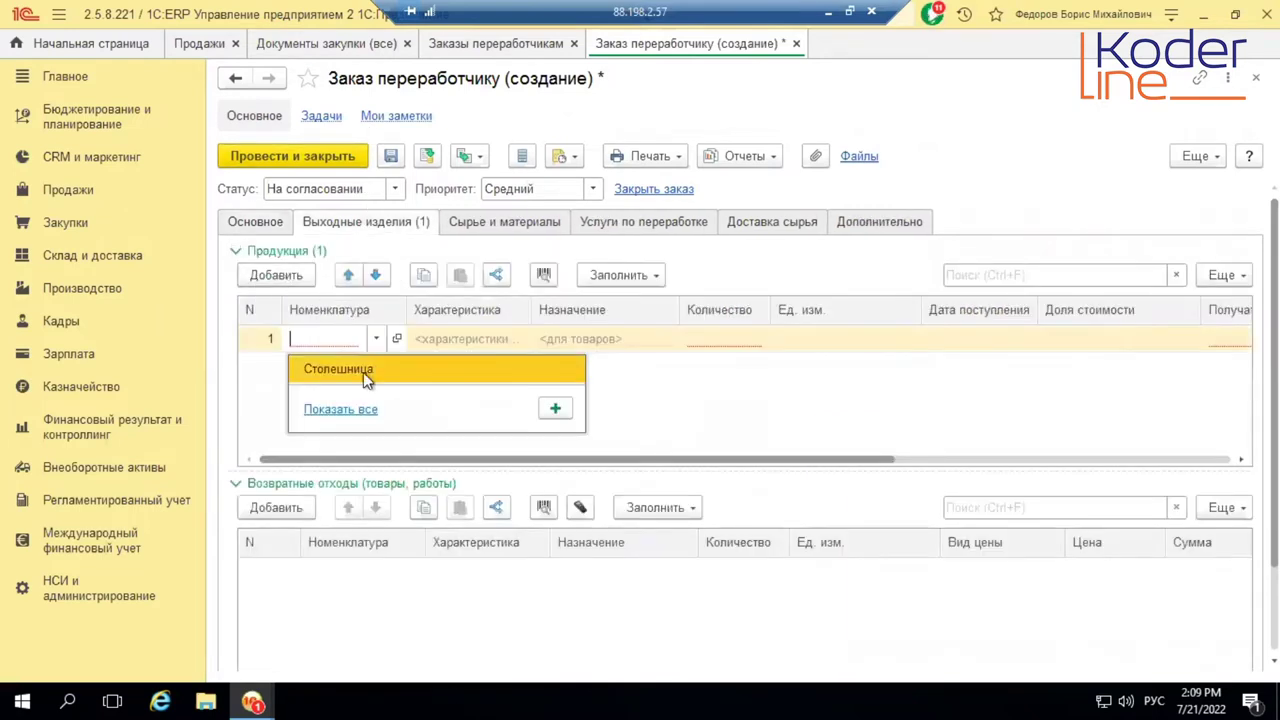
{"action": "left_click", "coordinate": [345, 368]}
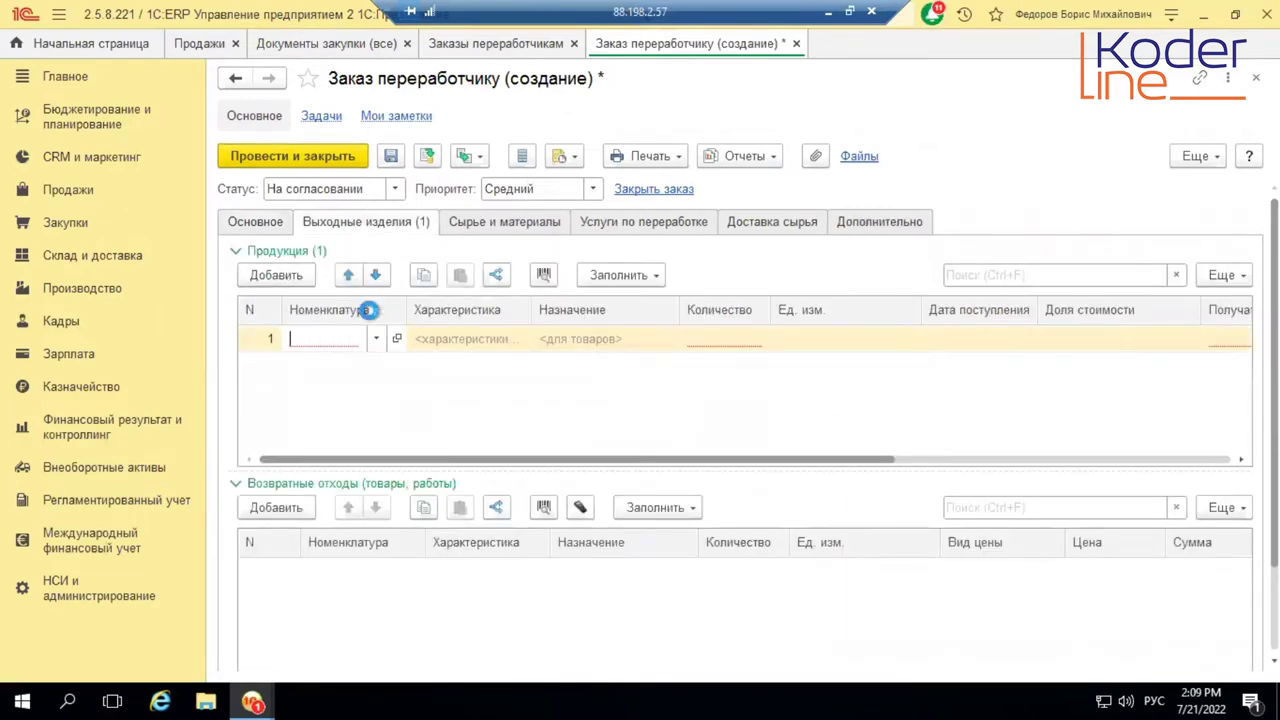
{"action": "left_click", "coordinate": [723, 338]}
{"action": "type", "text": "1"}
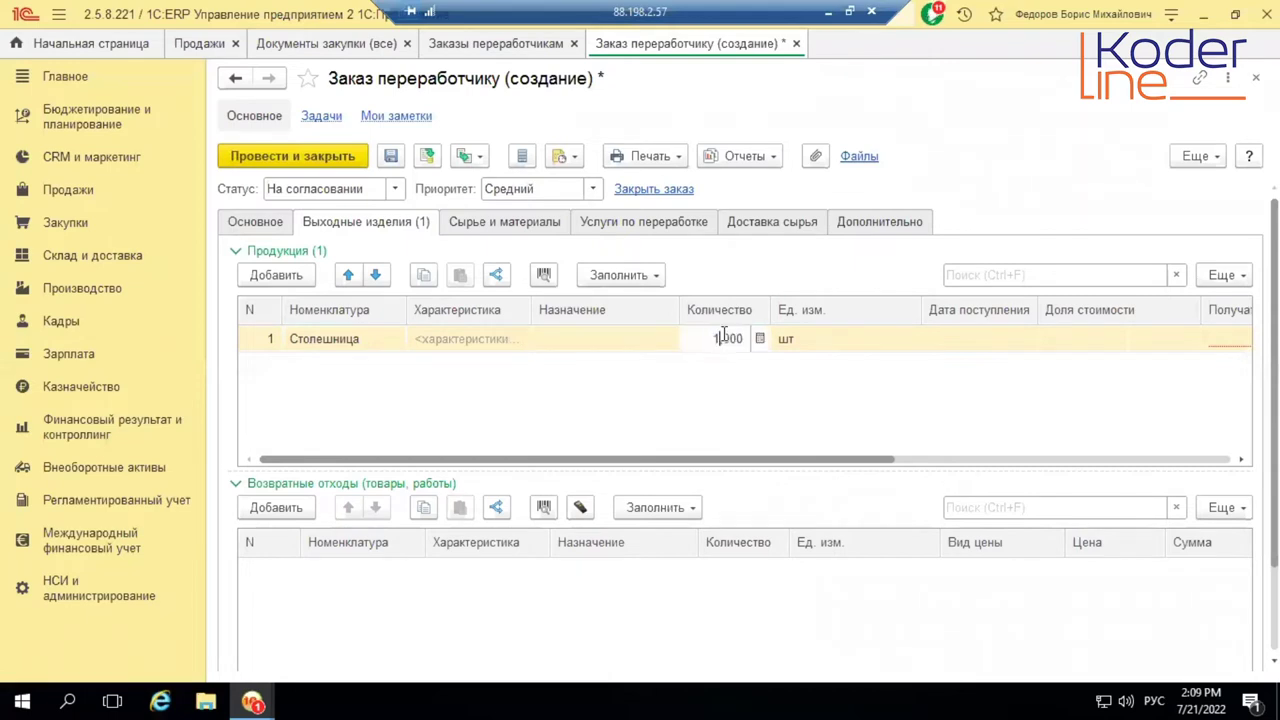
{"action": "key", "text": "Return"}
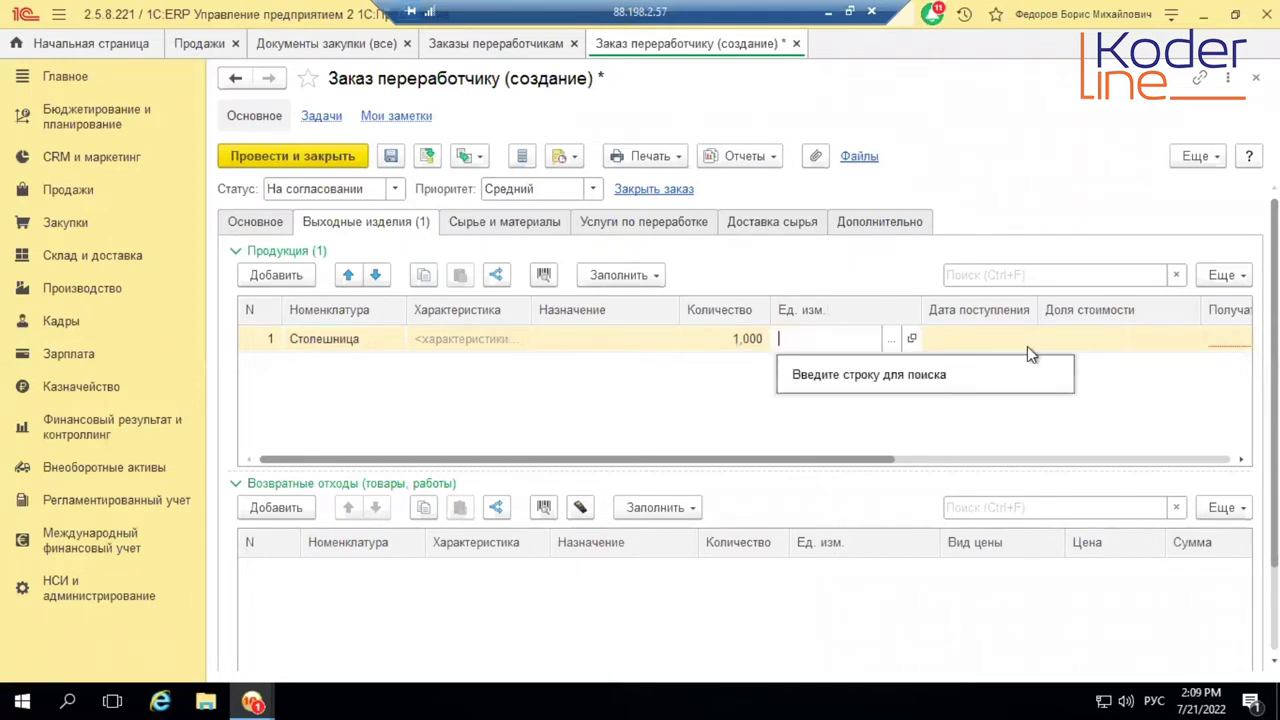
- Set the recipient (Получатель) of the Столешница line to Основной склад
{"action": "left_click_drag", "start_coordinate": [851, 460], "coordinate": [980, 461]}
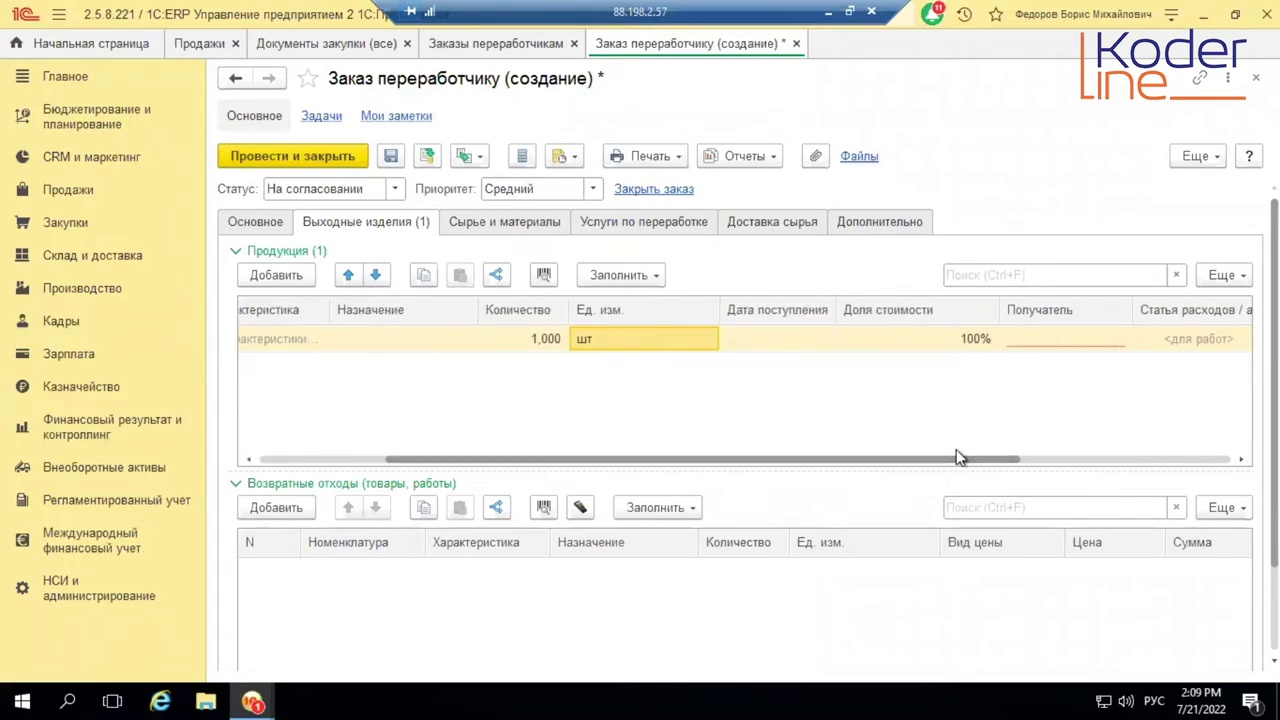
{"action": "left_click", "coordinate": [1098, 344]}
{"action": "left_click", "coordinate": [1098, 344]}
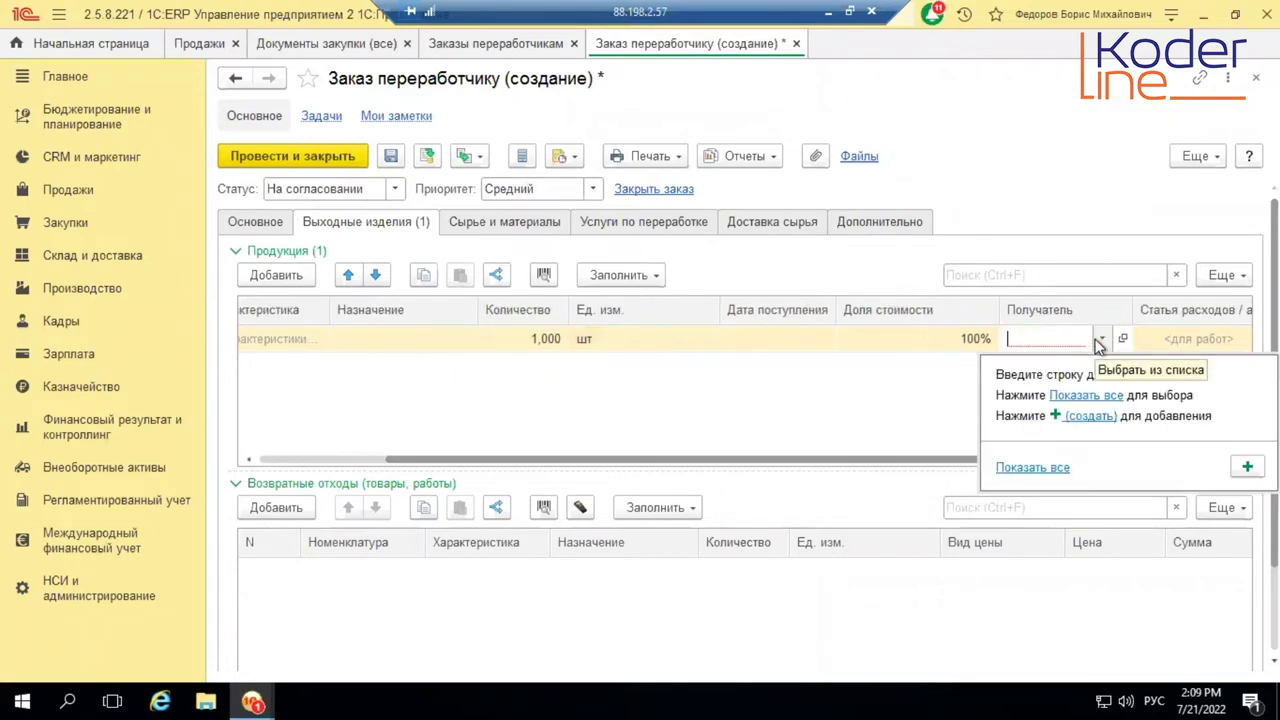
{"action": "type", "text": "осн"}
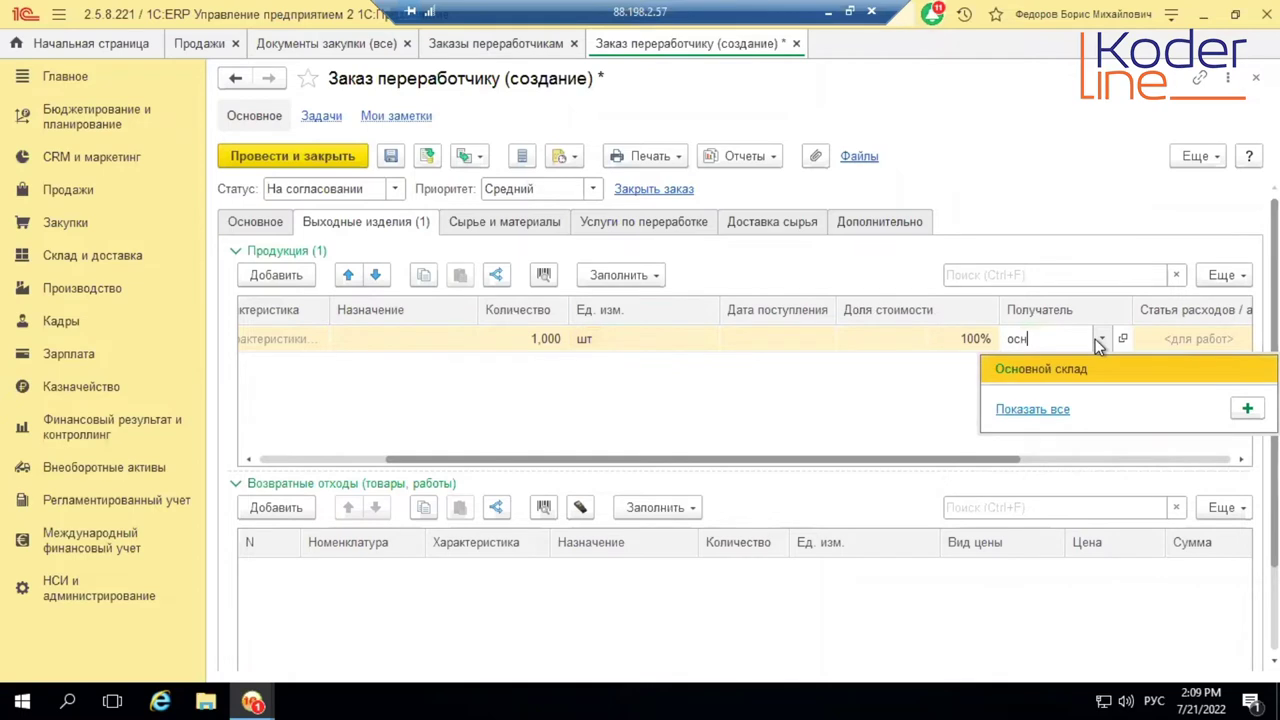
{"action": "left_click", "coordinate": [1083, 368]}
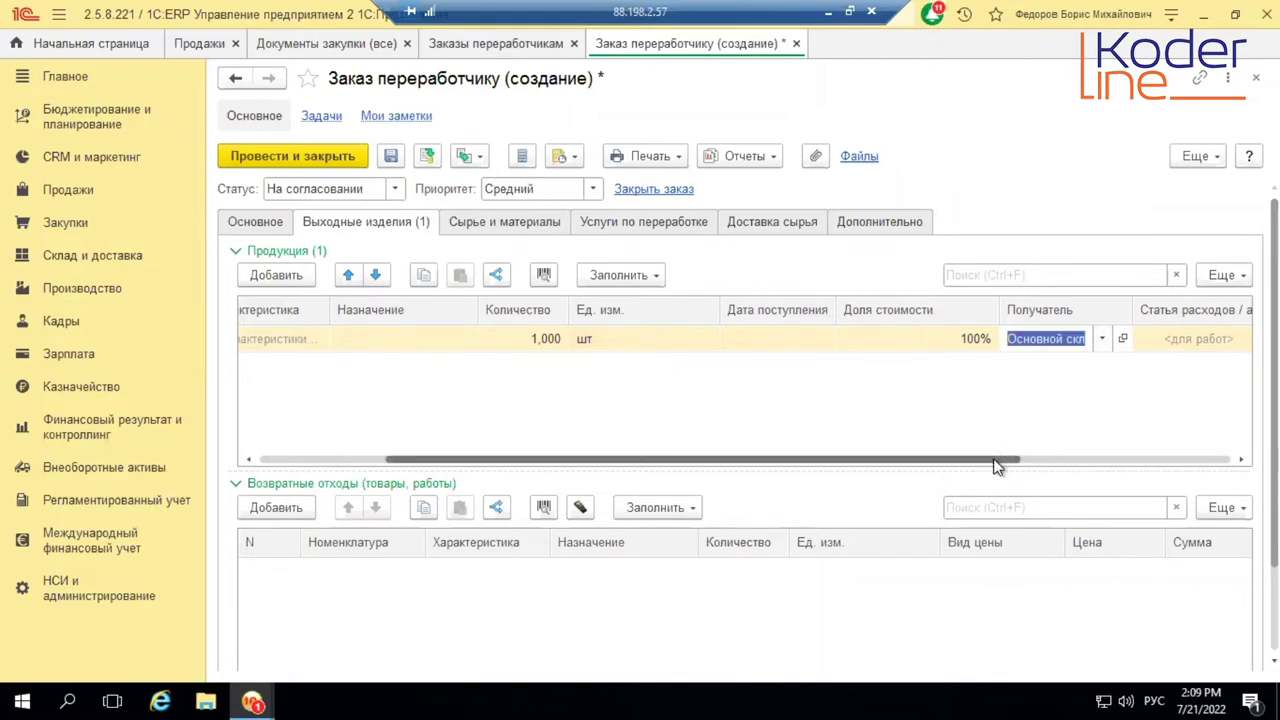
{"action": "left_click", "coordinate": [1218, 463]}
{"action": "left_click", "coordinate": [1218, 463]}
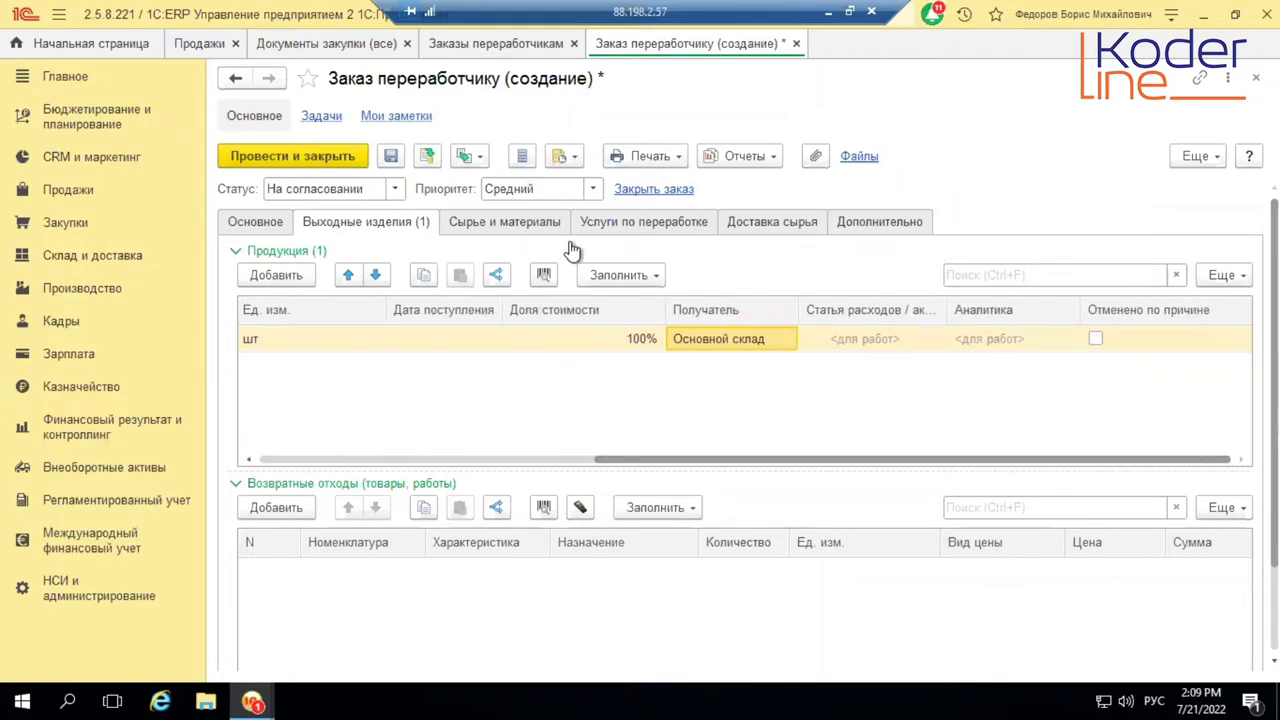
- Add Древесина to the order's raw materials with a quantity of 2 m3
{"action": "left_click", "coordinate": [534, 224]}
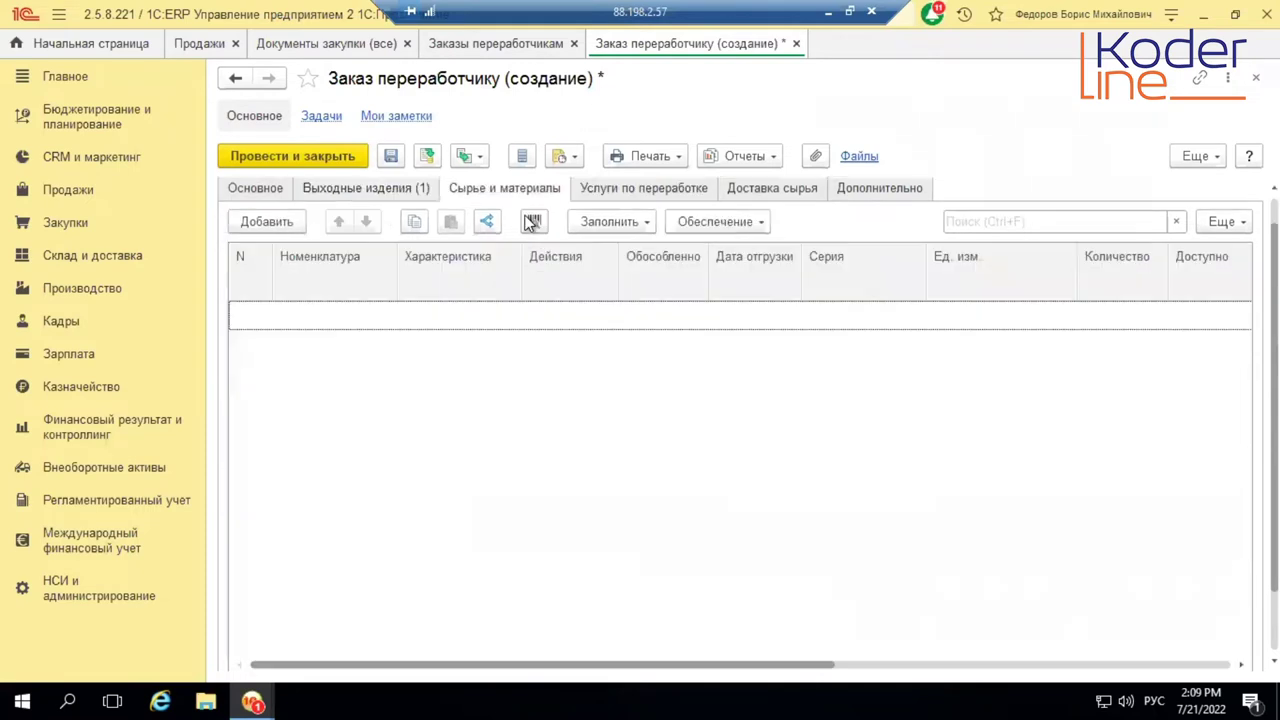
{"action": "left_click", "coordinate": [256, 224]}
{"action": "left_click", "coordinate": [345, 372]}
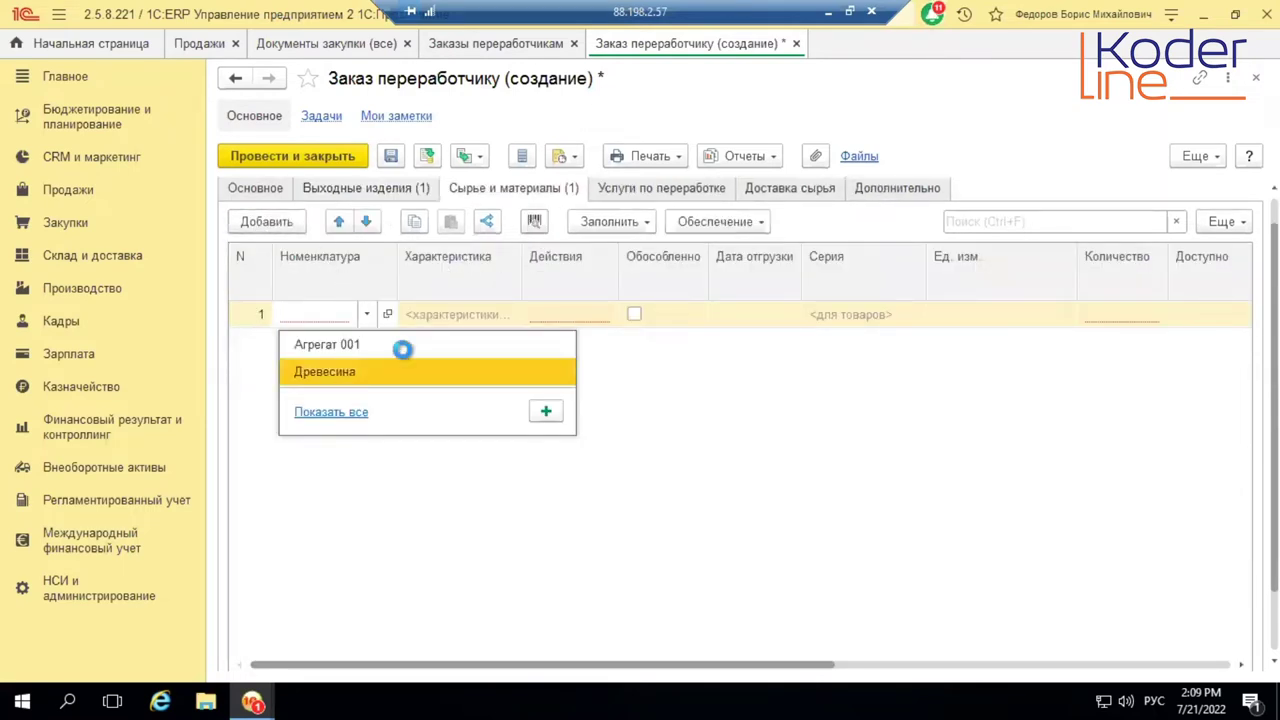
{"action": "left_click", "coordinate": [1105, 314]}
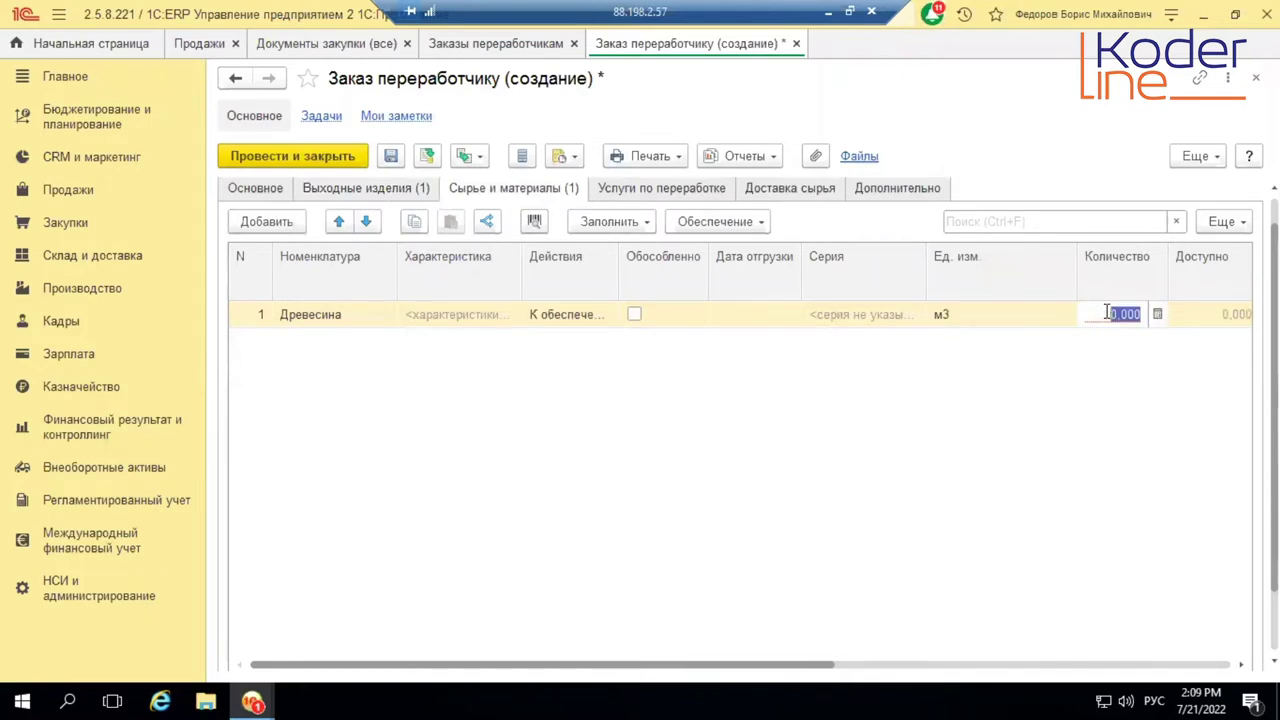
{"action": "type", "text": "1"}
{"action": "left_click", "coordinate": [1051, 420]}
{"action": "left_click", "coordinate": [1104, 320]}
{"action": "type", "text": "2"}
{"action": "left_click", "coordinate": [1070, 375]}
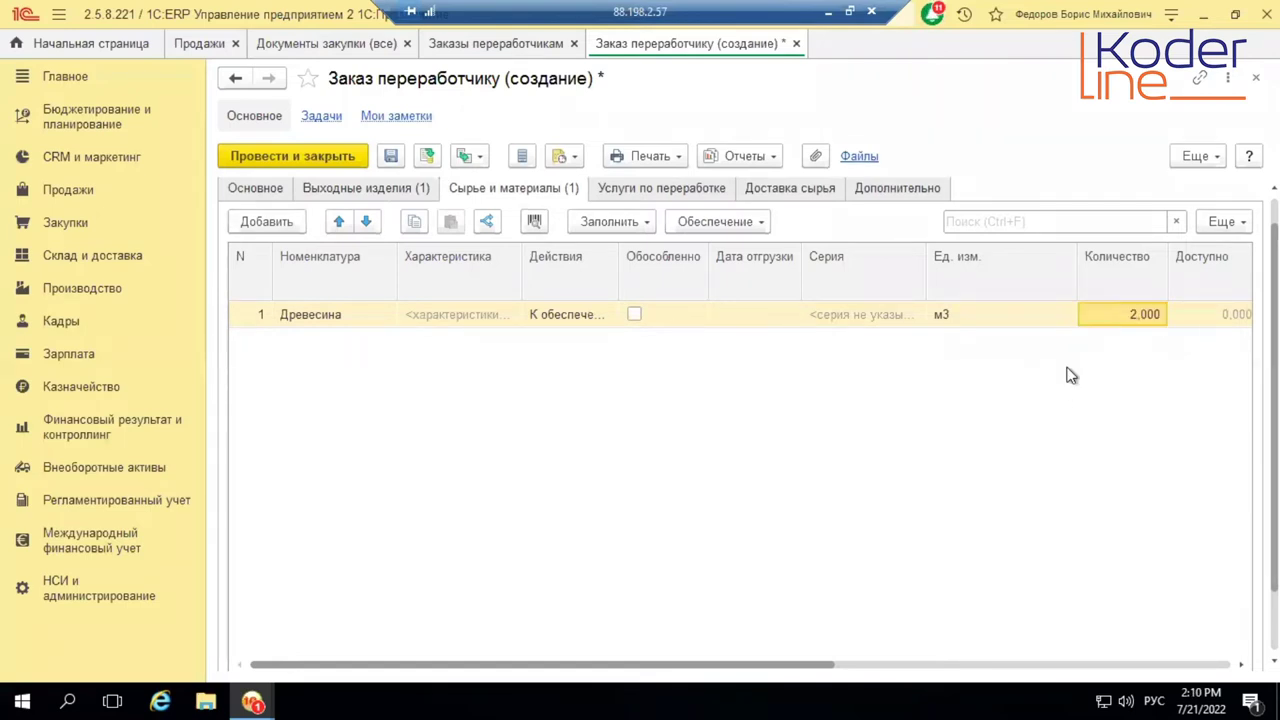
- Without posting the order, set its processing service to Услуги переработки and its costing item (Статья калькуляции) to Услуги переработчика
{"action": "left_click", "coordinate": [668, 189]}
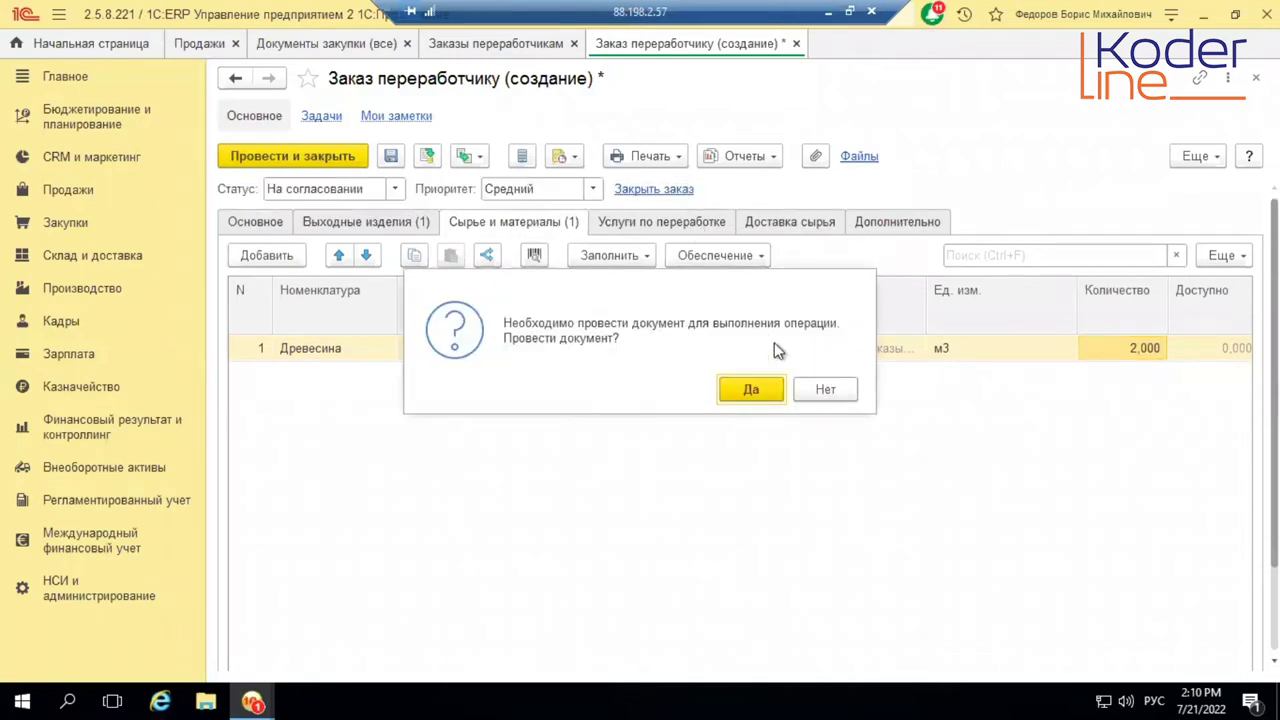
{"action": "left_click", "coordinate": [826, 386]}
{"action": "left_click", "coordinate": [664, 223]}
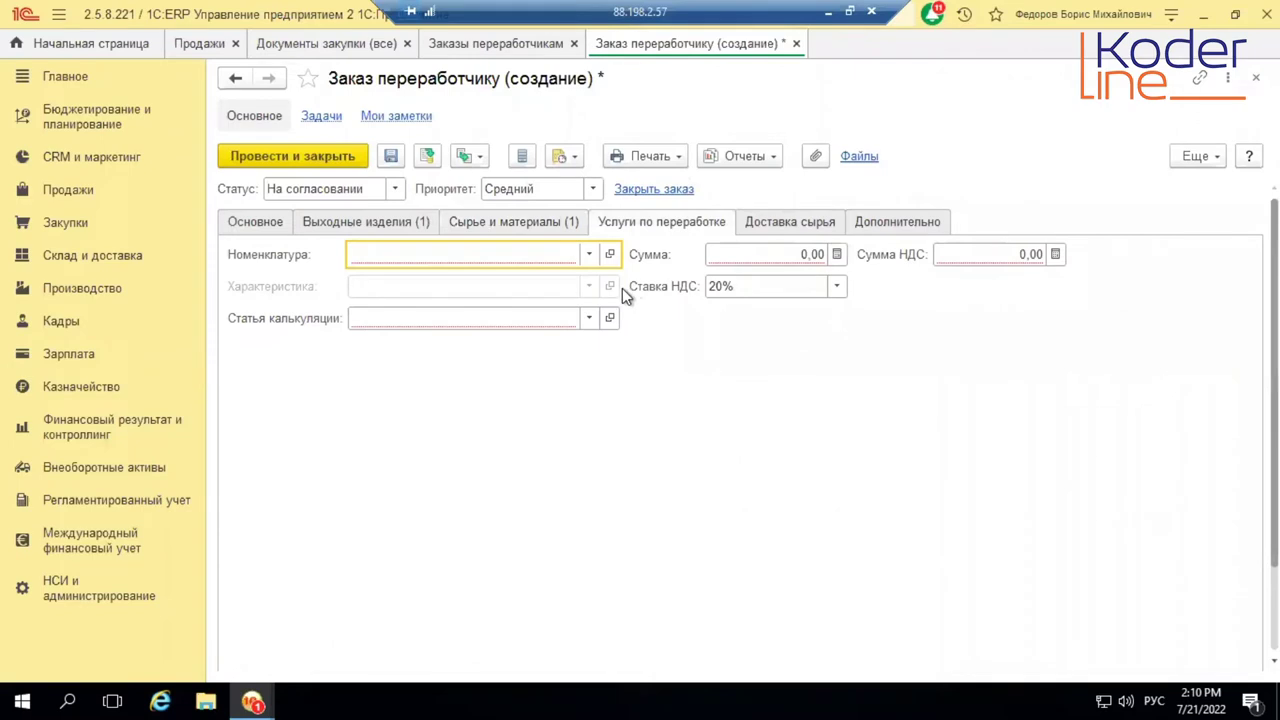
{"action": "left_click", "coordinate": [590, 254]}
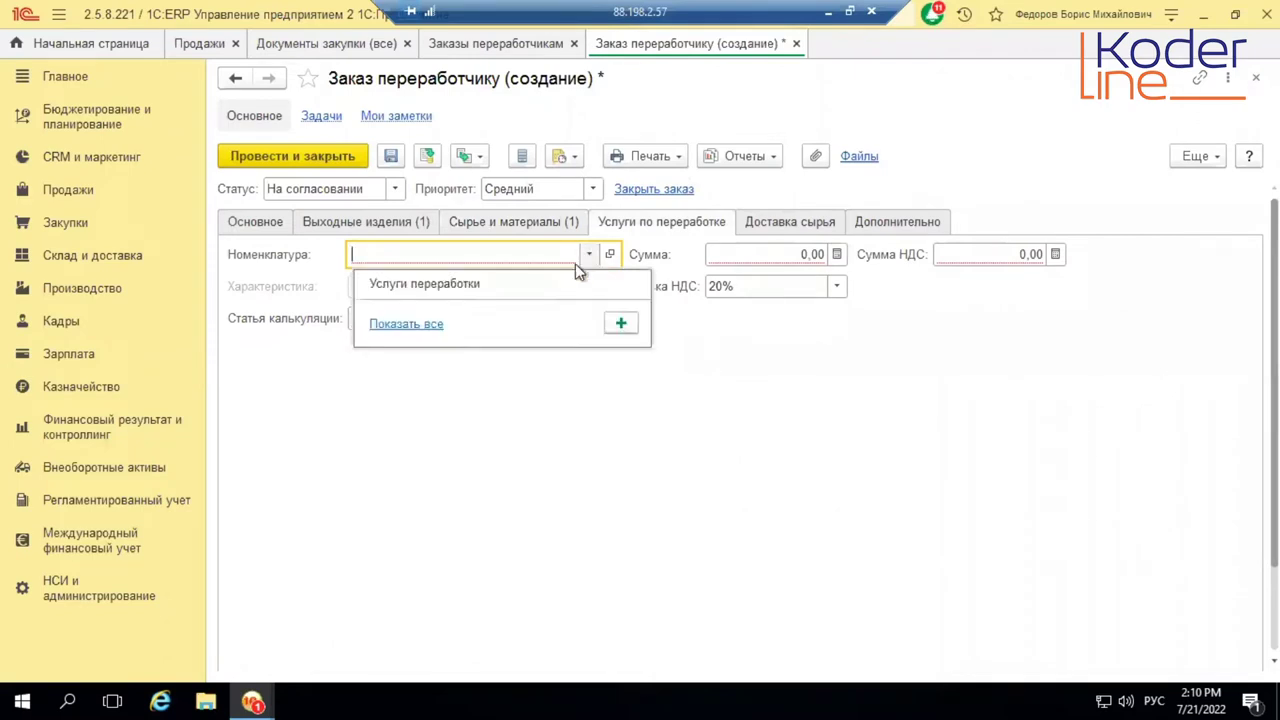
{"action": "left_click", "coordinate": [492, 285]}
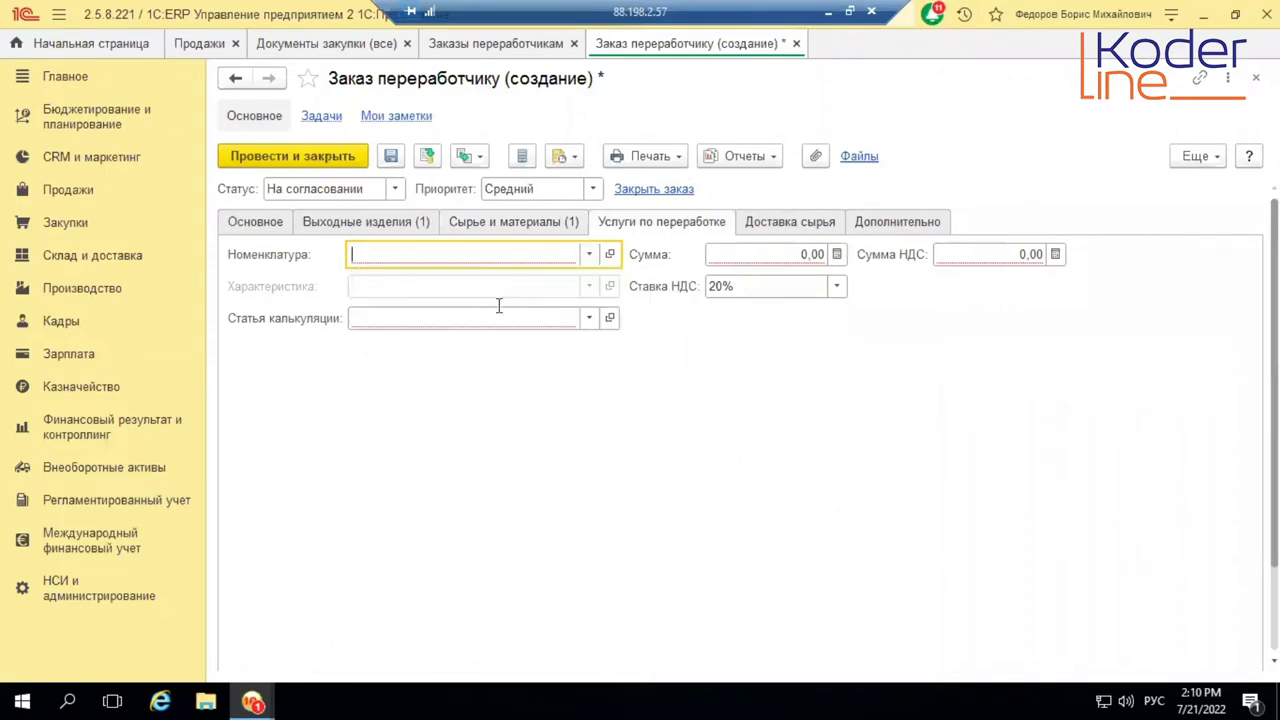
{"action": "left_click", "coordinate": [590, 318]}
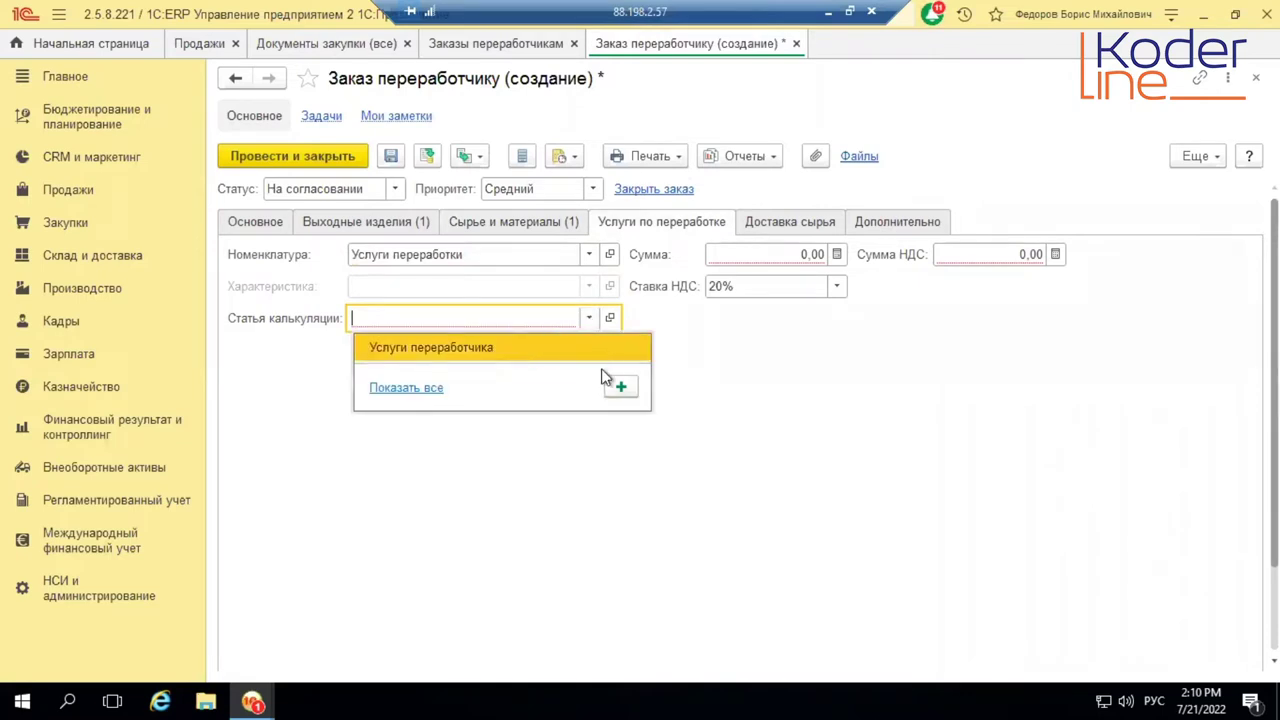
{"action": "key", "text": "Return"}
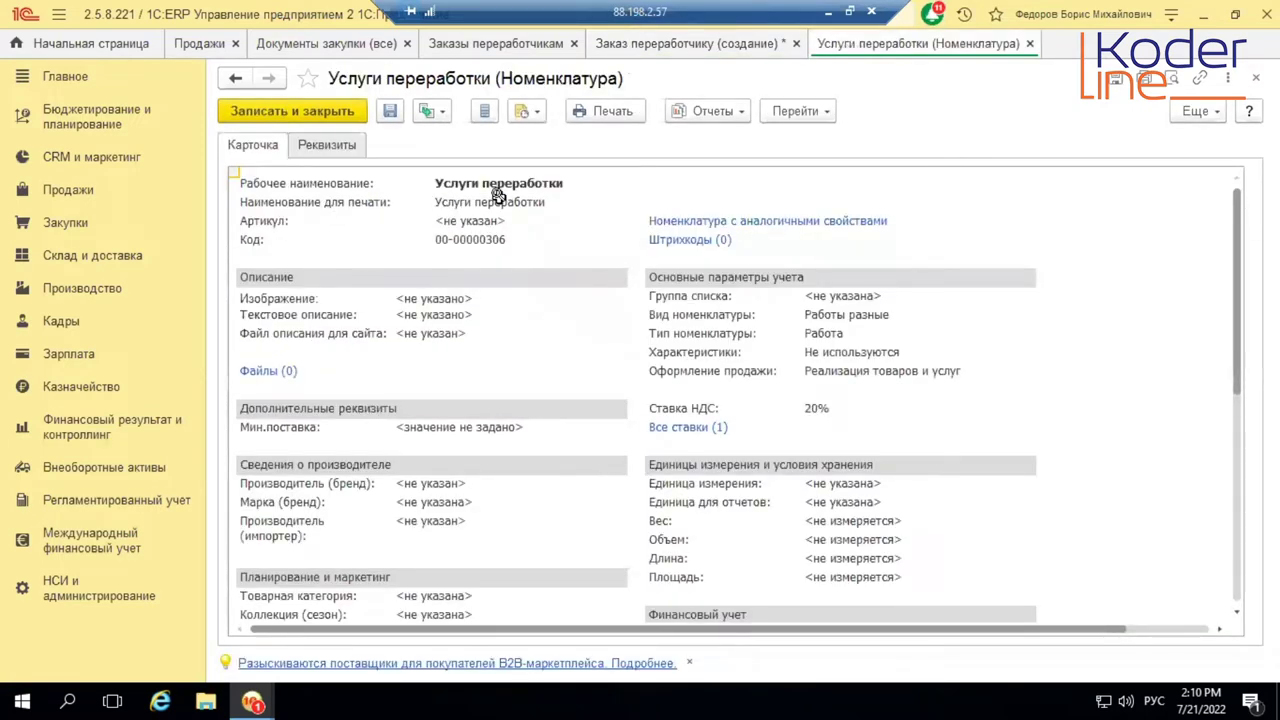
- Check the item type in the Услуги переработки card, close the card, and enter 500 as the processing service amount (Сумма)
{"action": "left_click", "coordinate": [829, 333]}
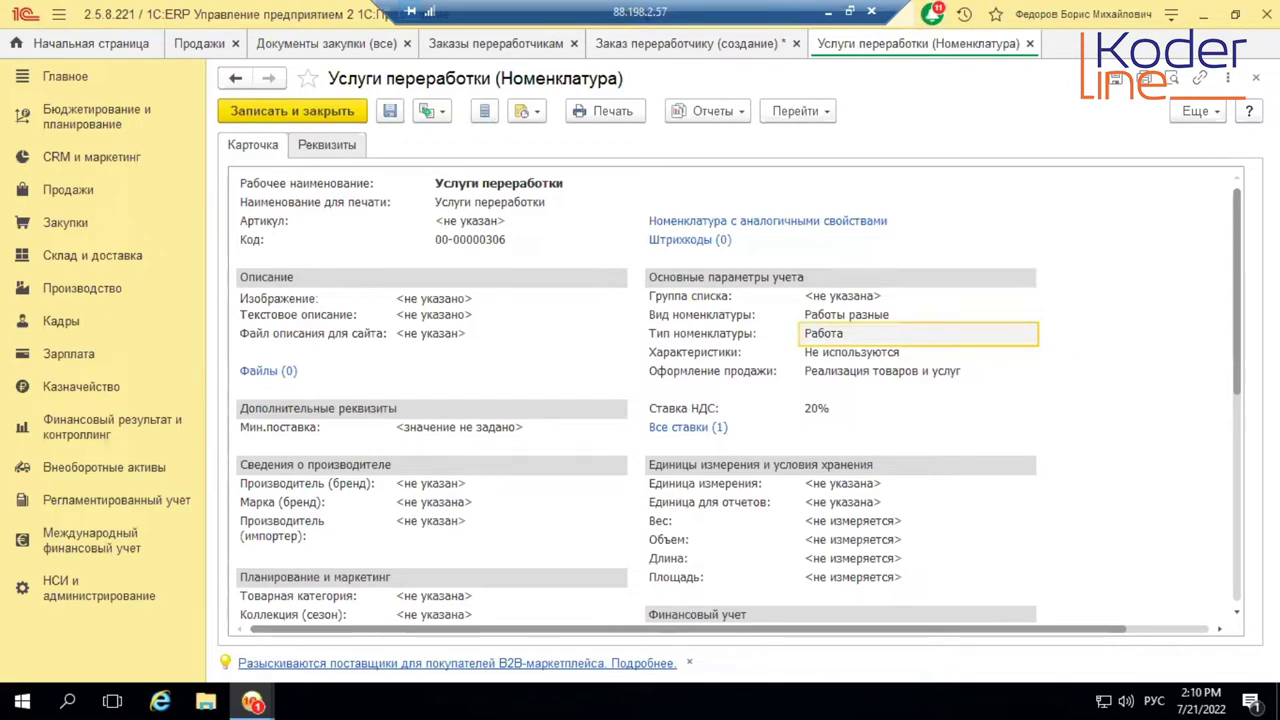
{"action": "left_click", "coordinate": [1256, 77]}
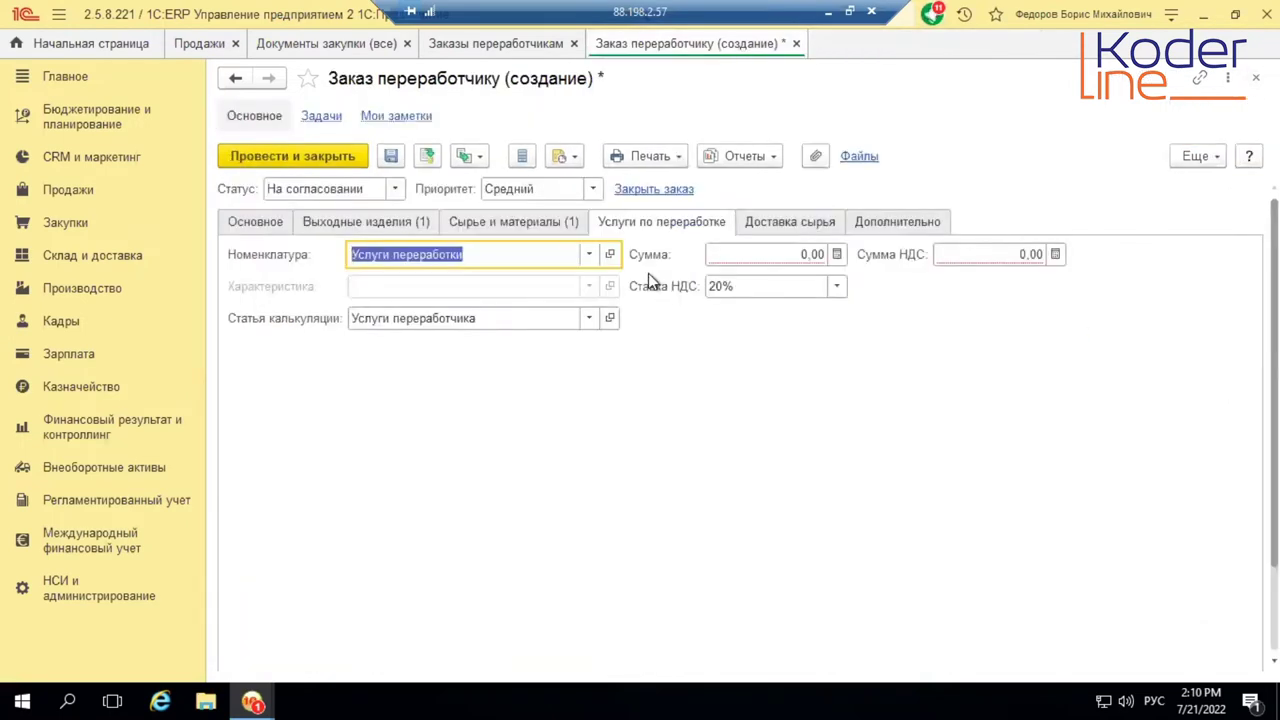
{"action": "left_click", "coordinate": [812, 255]}
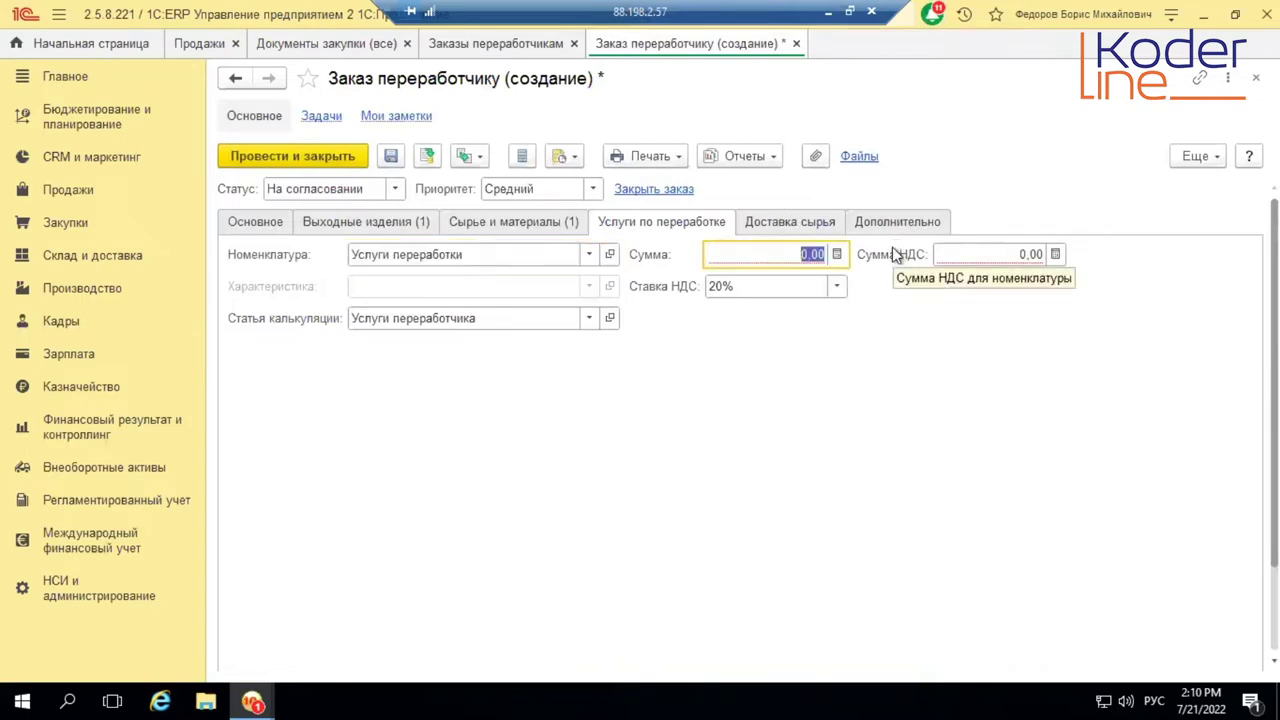
{"action": "type", "text": "500"}
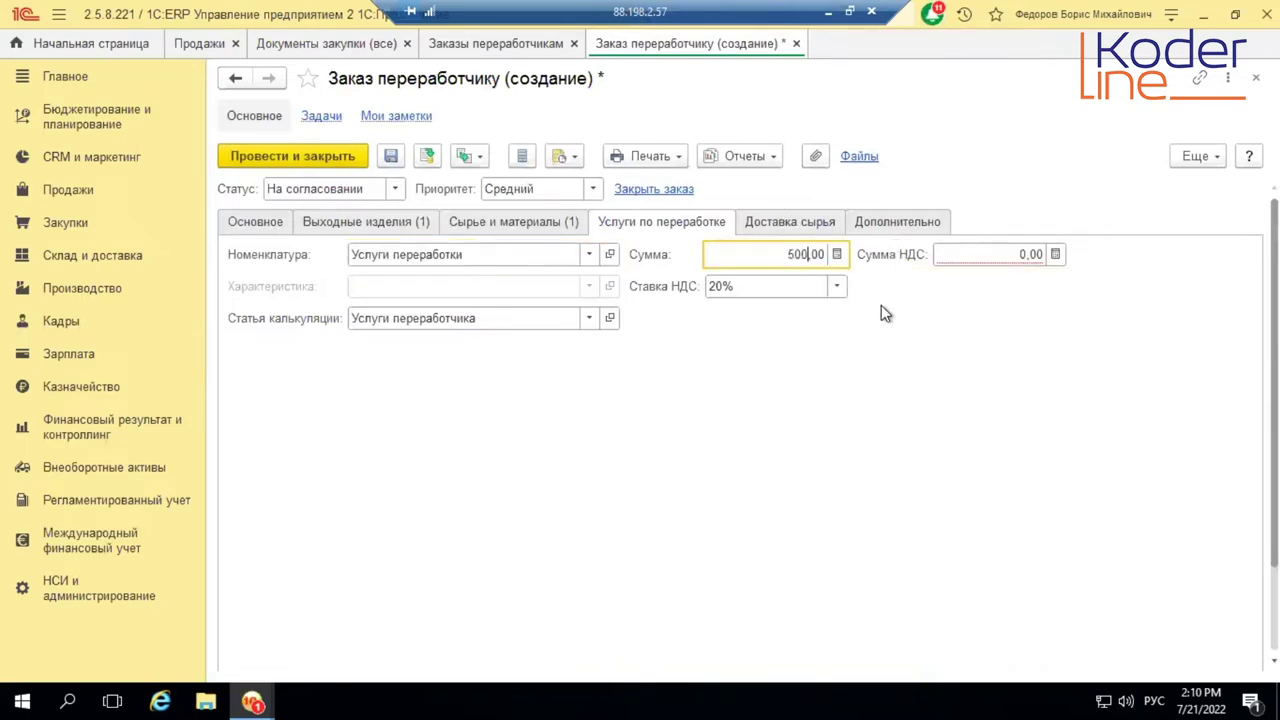
- Select 20% as the processing service's VAT rate (Ставка НДС) and check the order's raw material delivery settings
{"action": "left_click", "coordinate": [795, 286]}
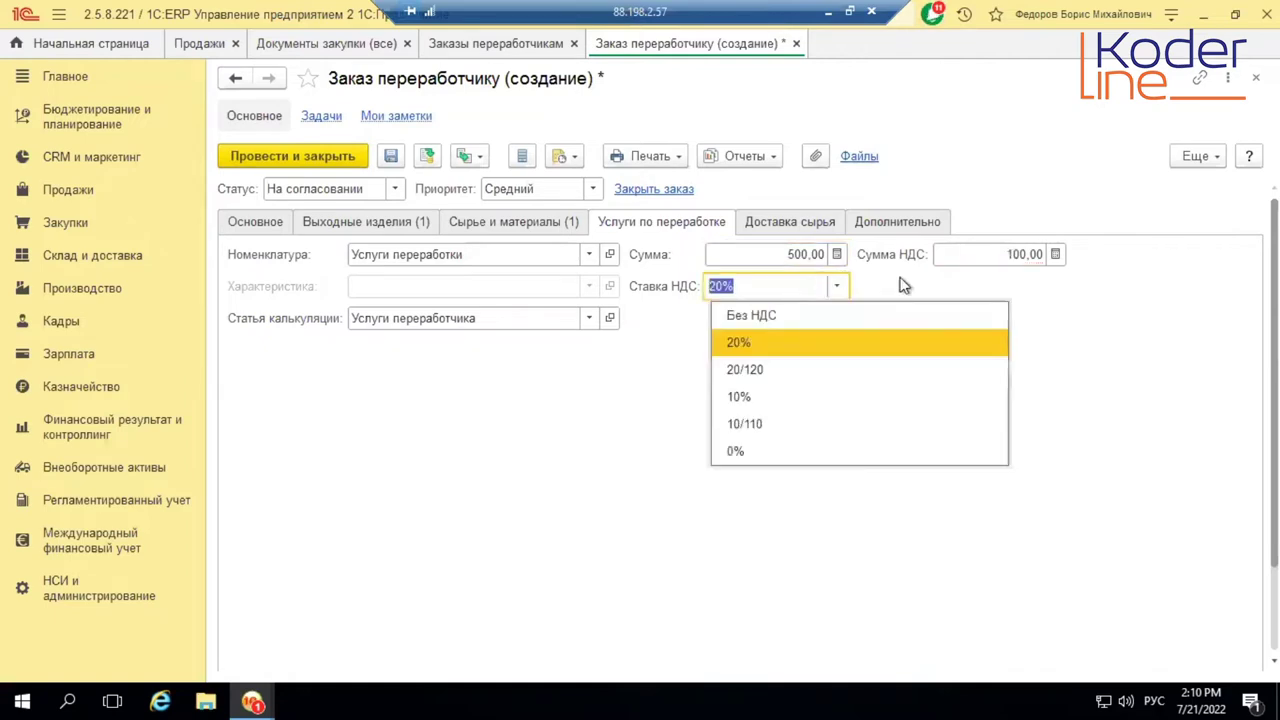
{"action": "left_click", "coordinate": [778, 338]}
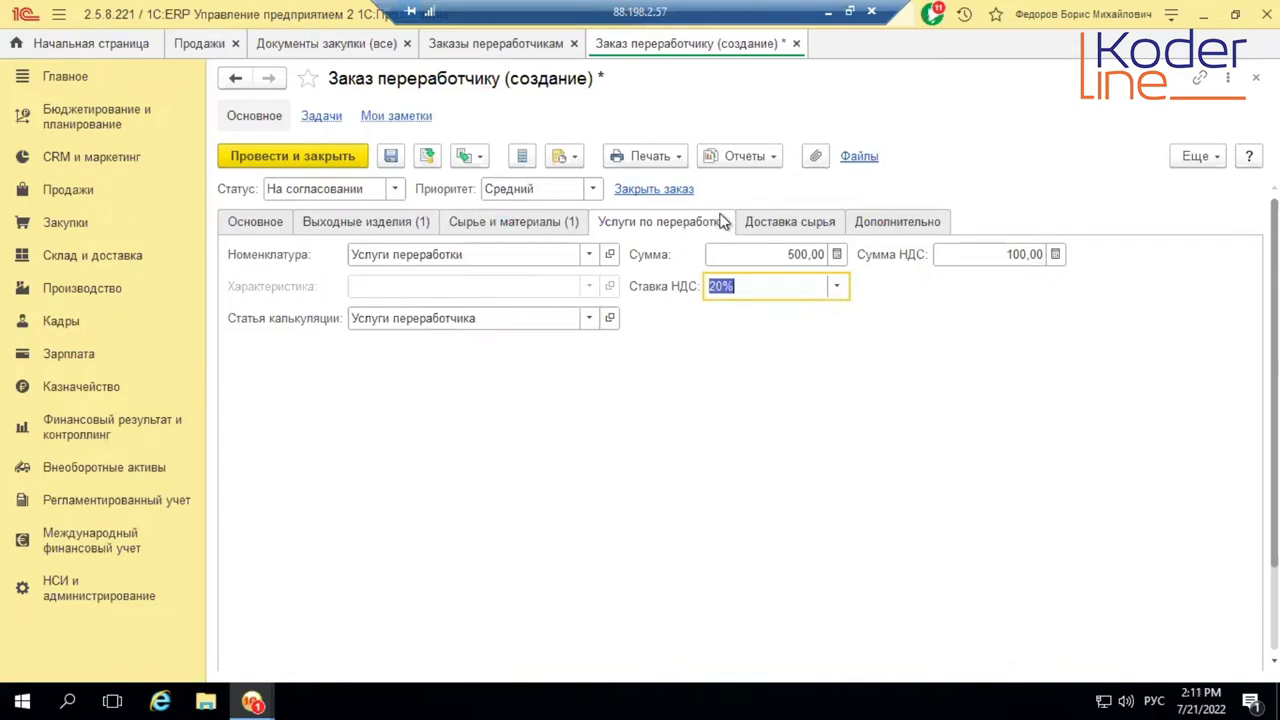
{"action": "left_click", "coordinate": [745, 224]}
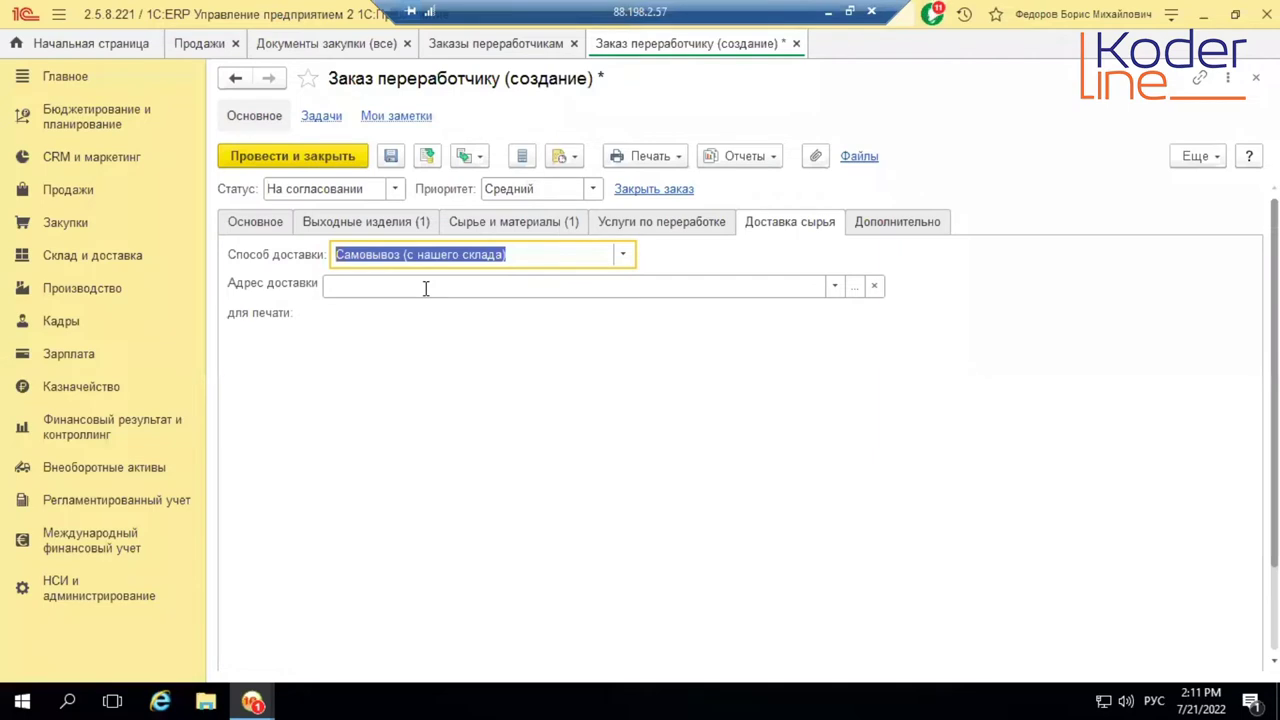
- Change the order currency (Валюта) to RUB and recalculate the document amounts into it
{"action": "left_click", "coordinate": [900, 223]}
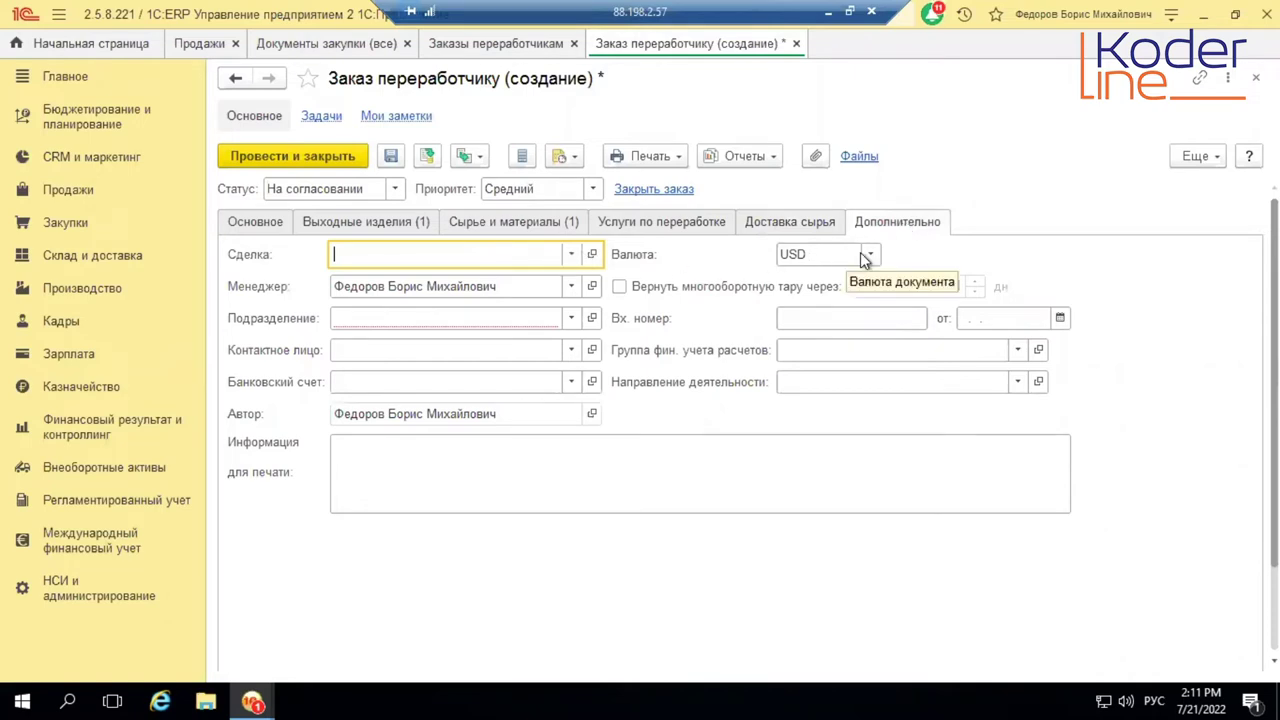
{"action": "left_click", "coordinate": [869, 255]}
{"action": "left_click", "coordinate": [824, 312]}
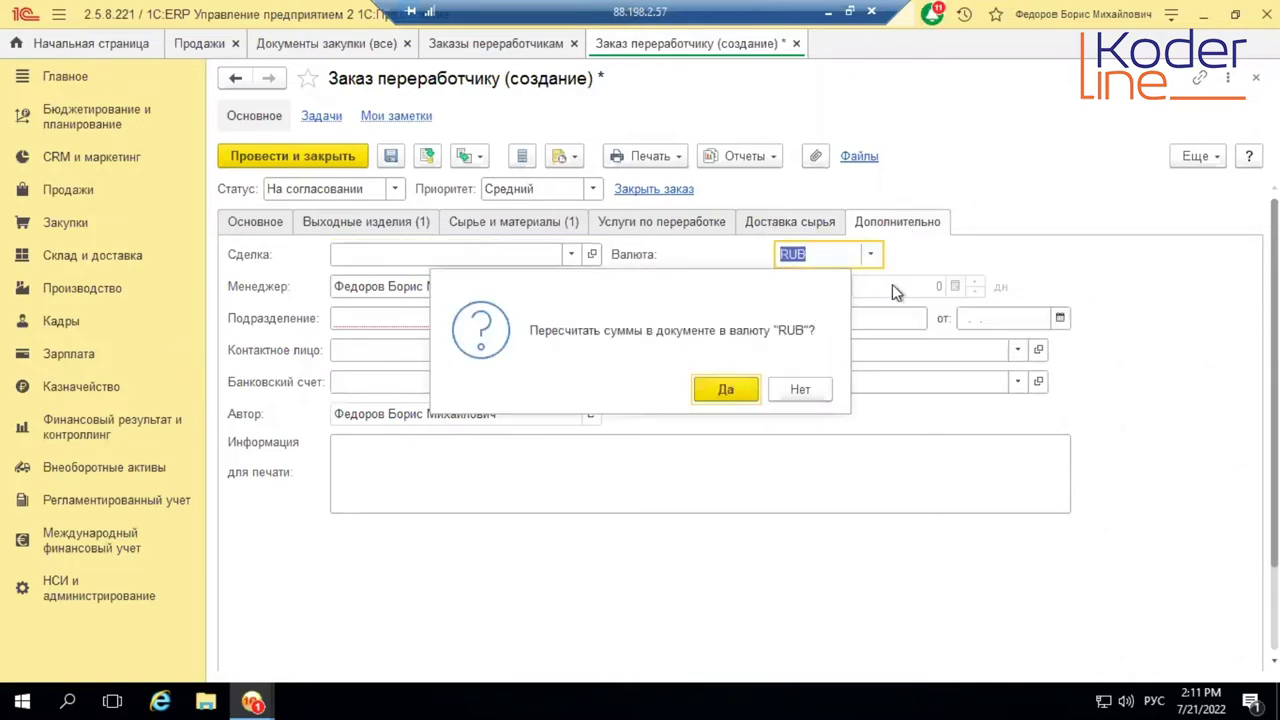
{"action": "left_click", "coordinate": [737, 392]}
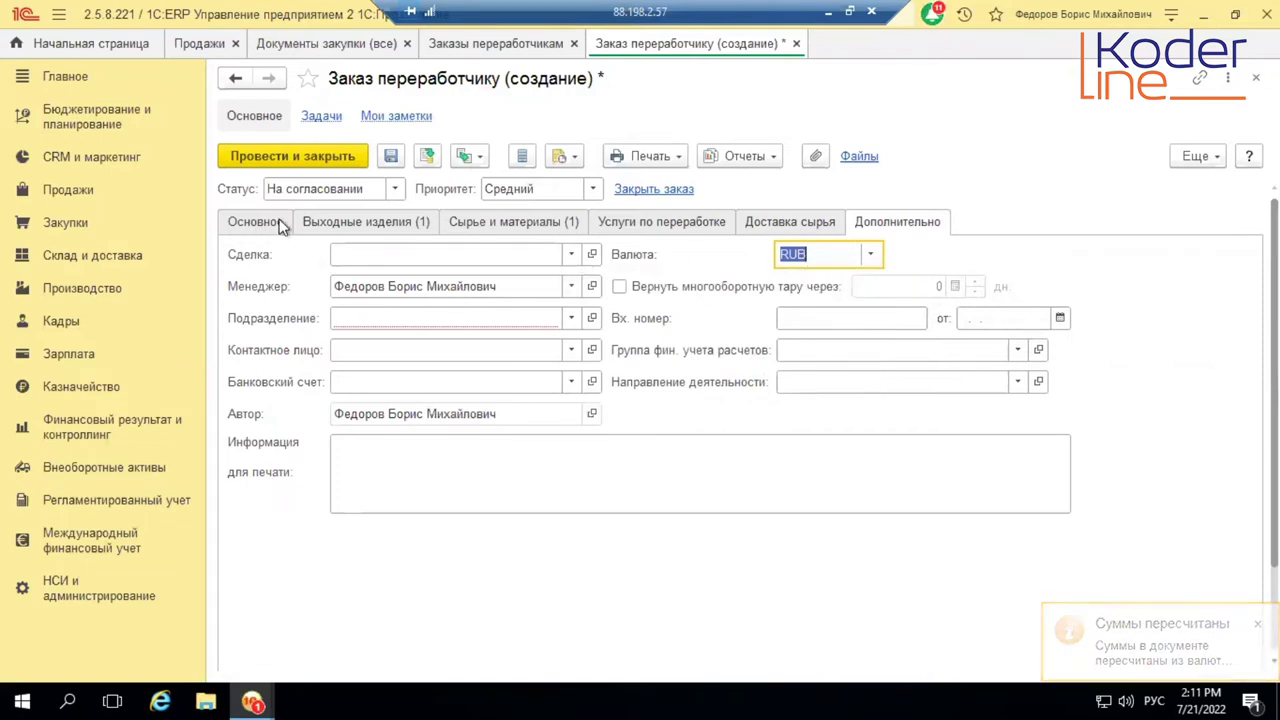
- Set the costing item (Статья калькуляции) of the Древесина line to Материалы основные and post the order
{"action": "left_click", "coordinate": [245, 221]}
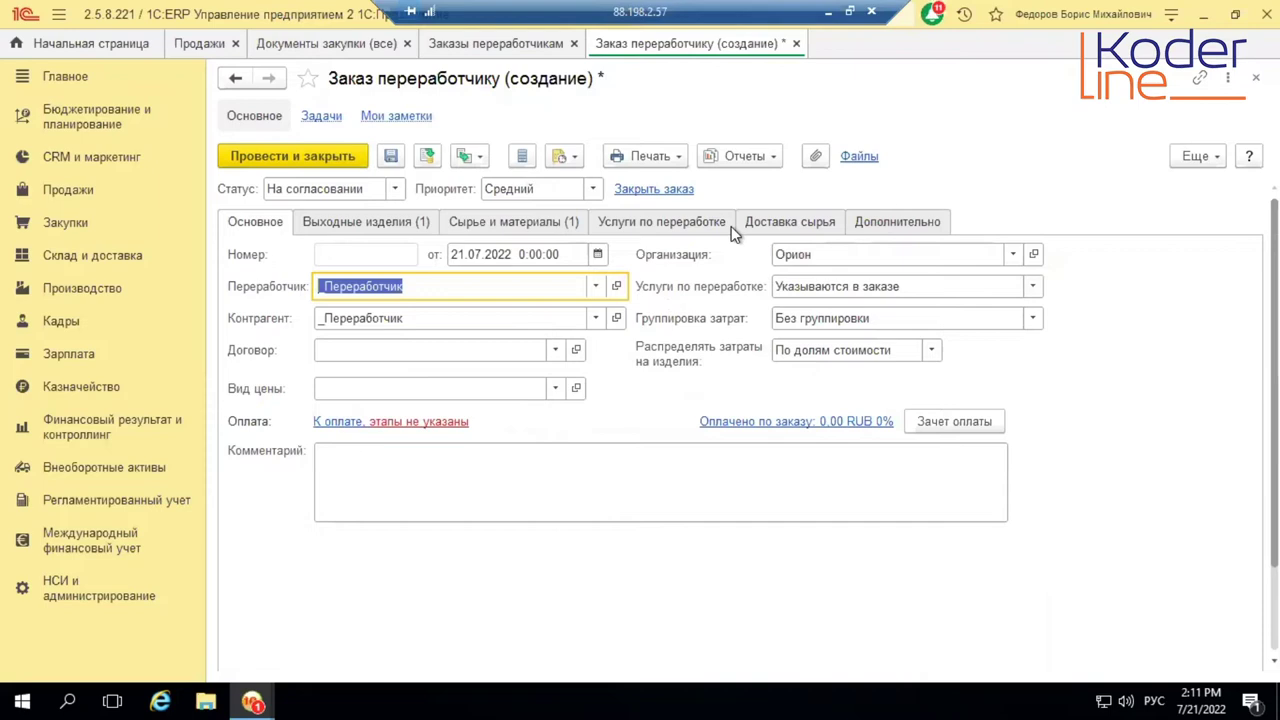
{"action": "left_click", "coordinate": [428, 157]}
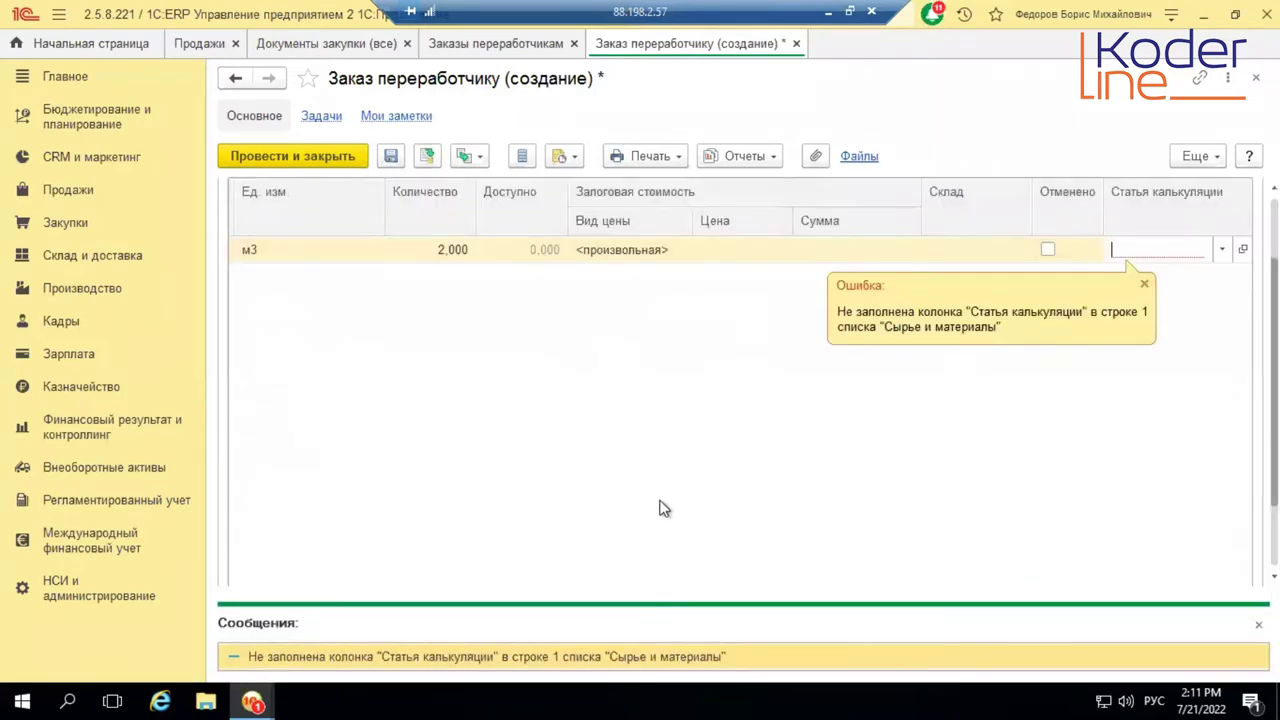
{"action": "left_click", "coordinate": [1223, 251]}
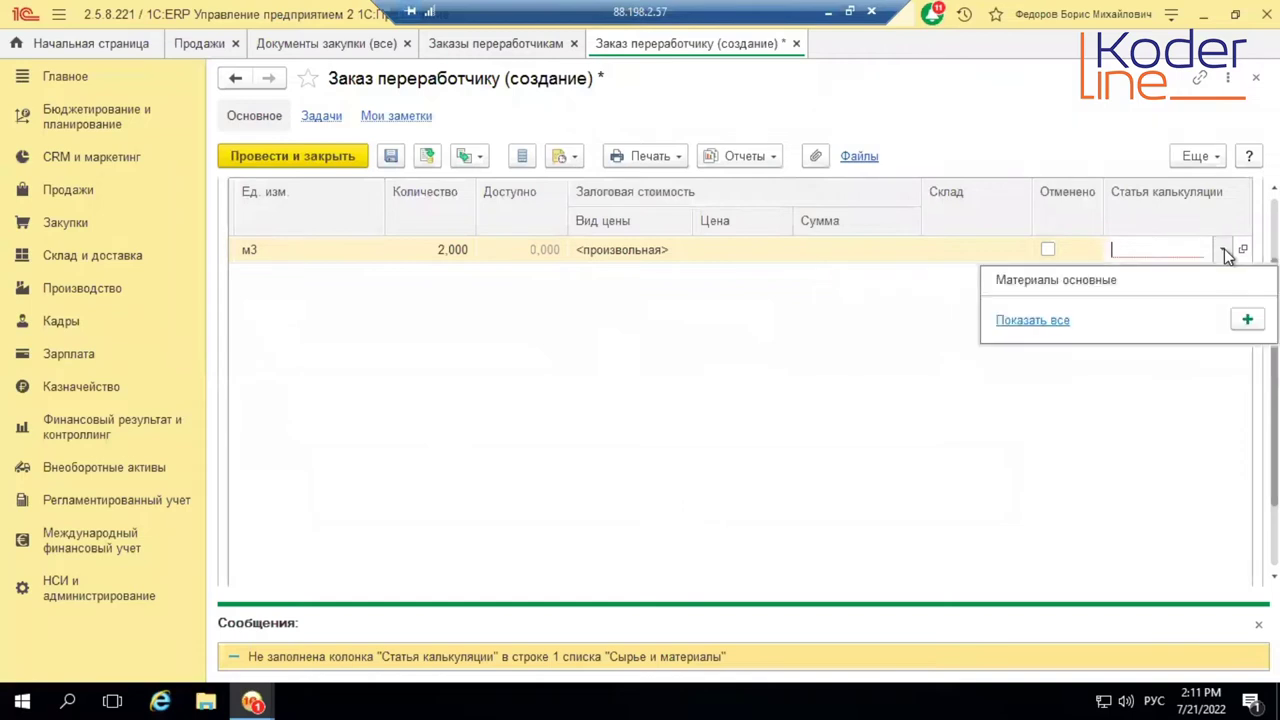
{"action": "left_click", "coordinate": [1086, 280]}
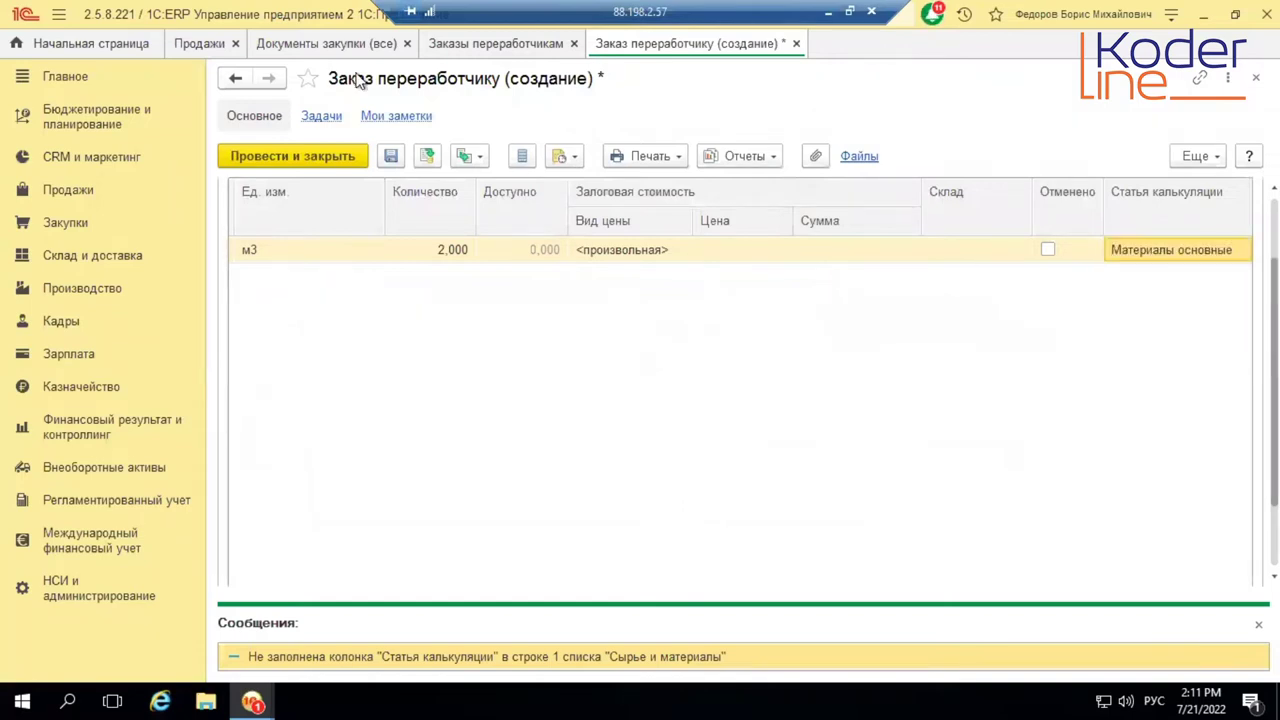
{"action": "left_click", "coordinate": [426, 160]}
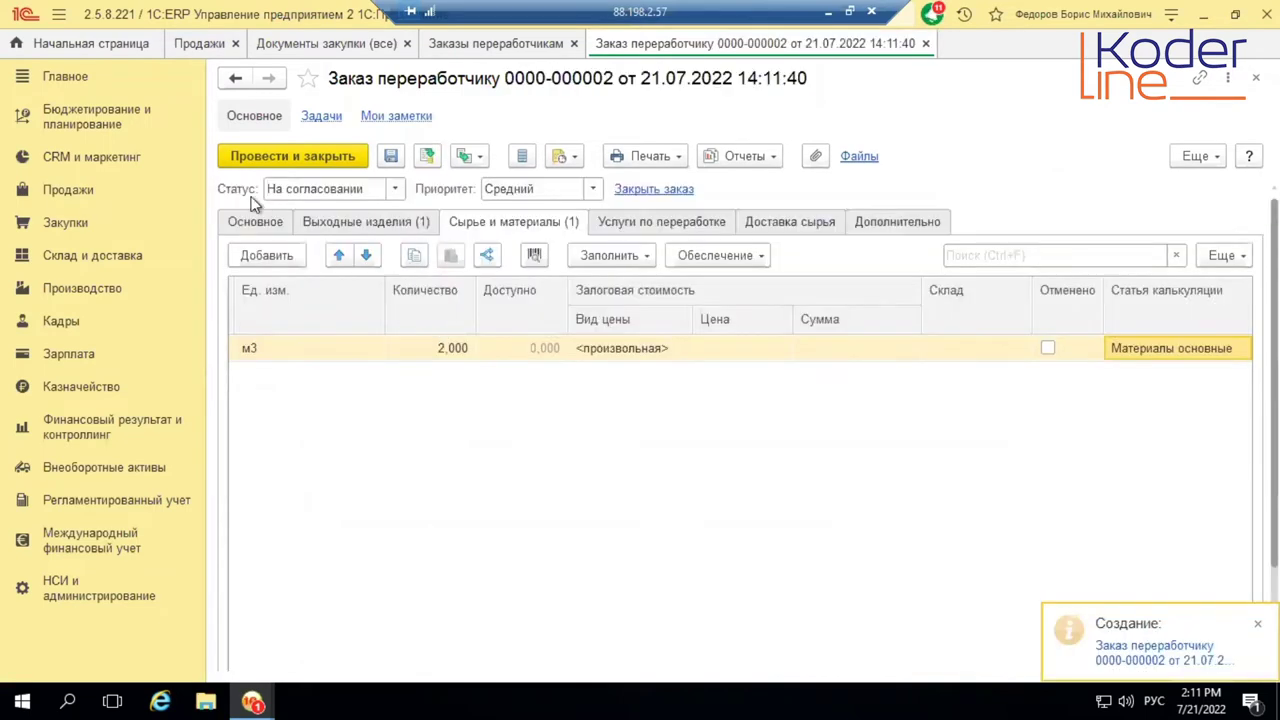
- Set the order status to К выполнению and the Древесина line's action to Отгрузить, picking 2 m3 from Основной склад
{"action": "left_click", "coordinate": [395, 191]}
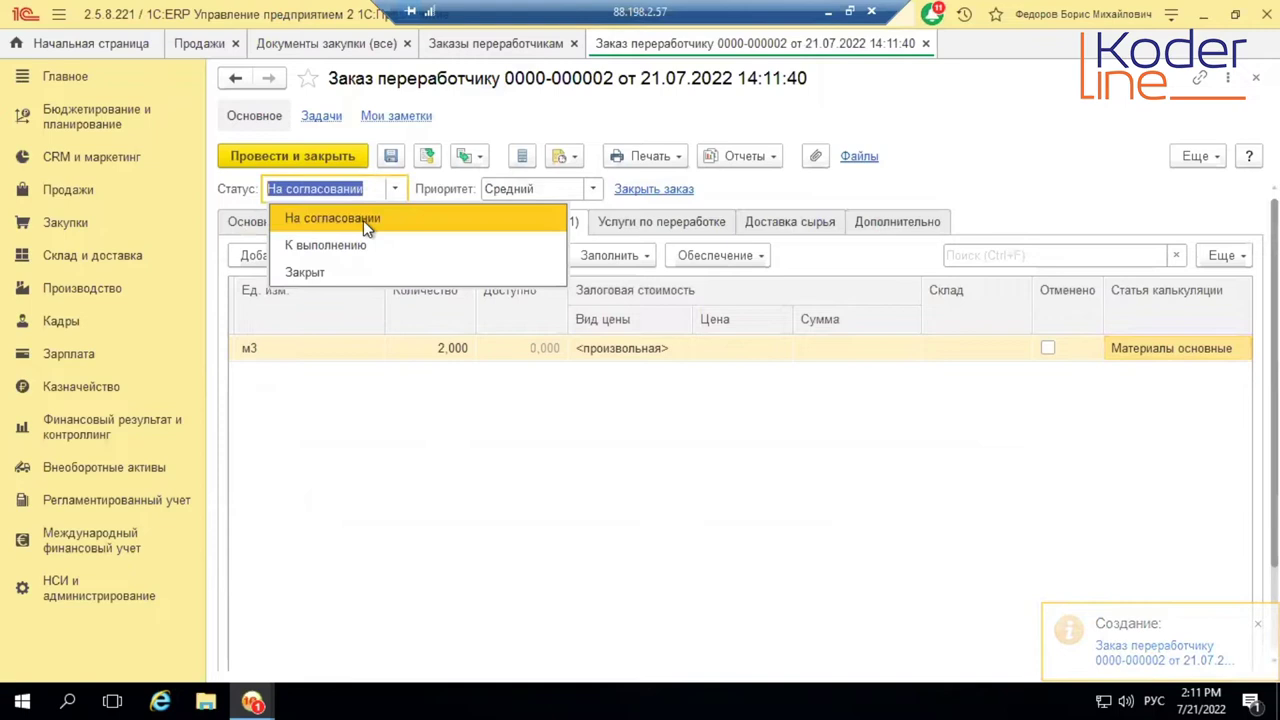
{"action": "left_click", "coordinate": [348, 243]}
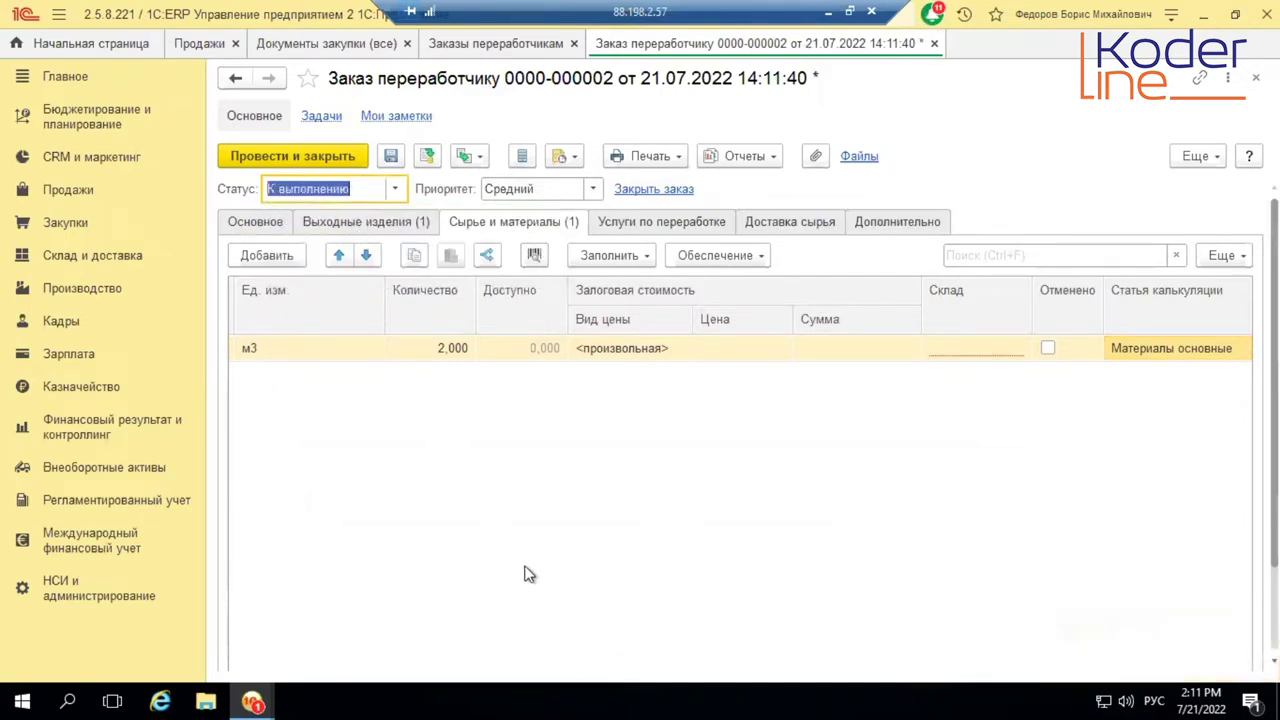
{"action": "left_click", "coordinate": [406, 330]}
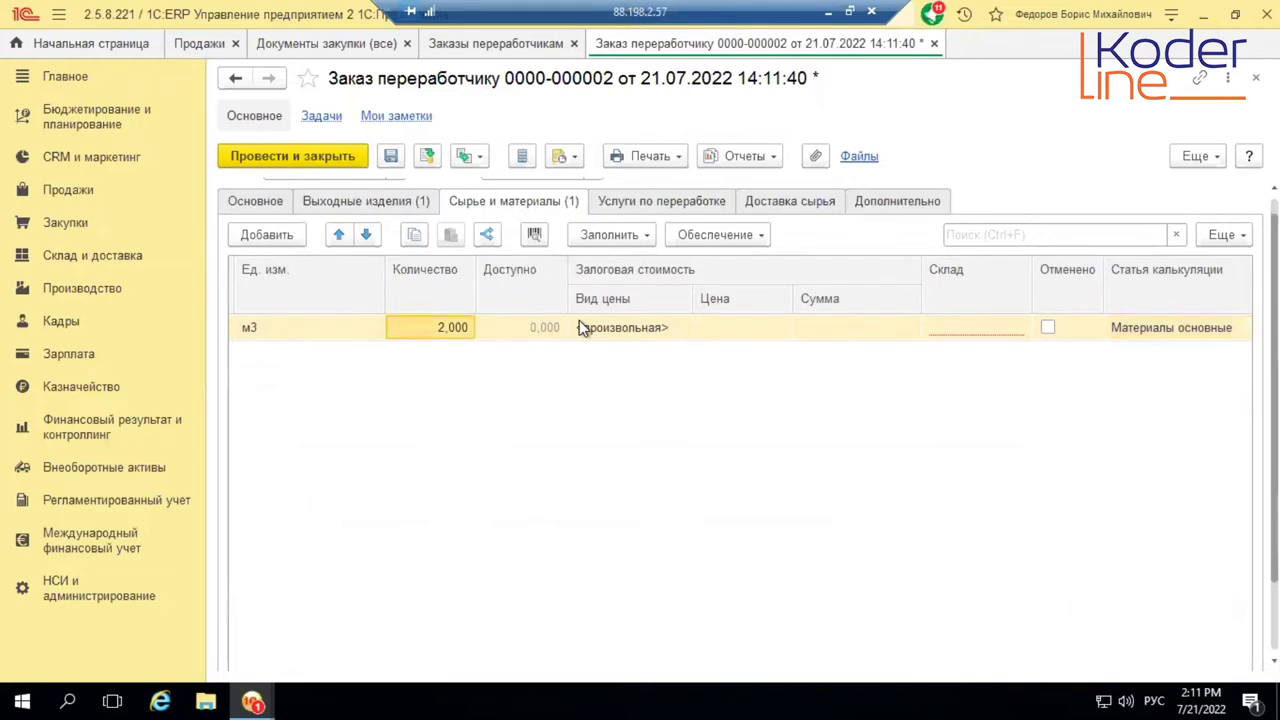
{"action": "key", "text": "Left"}
{"action": "key", "text": "Left"}
{"action": "key", "text": "Left"}
{"action": "key", "text": "Left"}
{"action": "key", "text": "Left"}
{"action": "key", "text": "Left"}
{"action": "key", "text": "Left"}
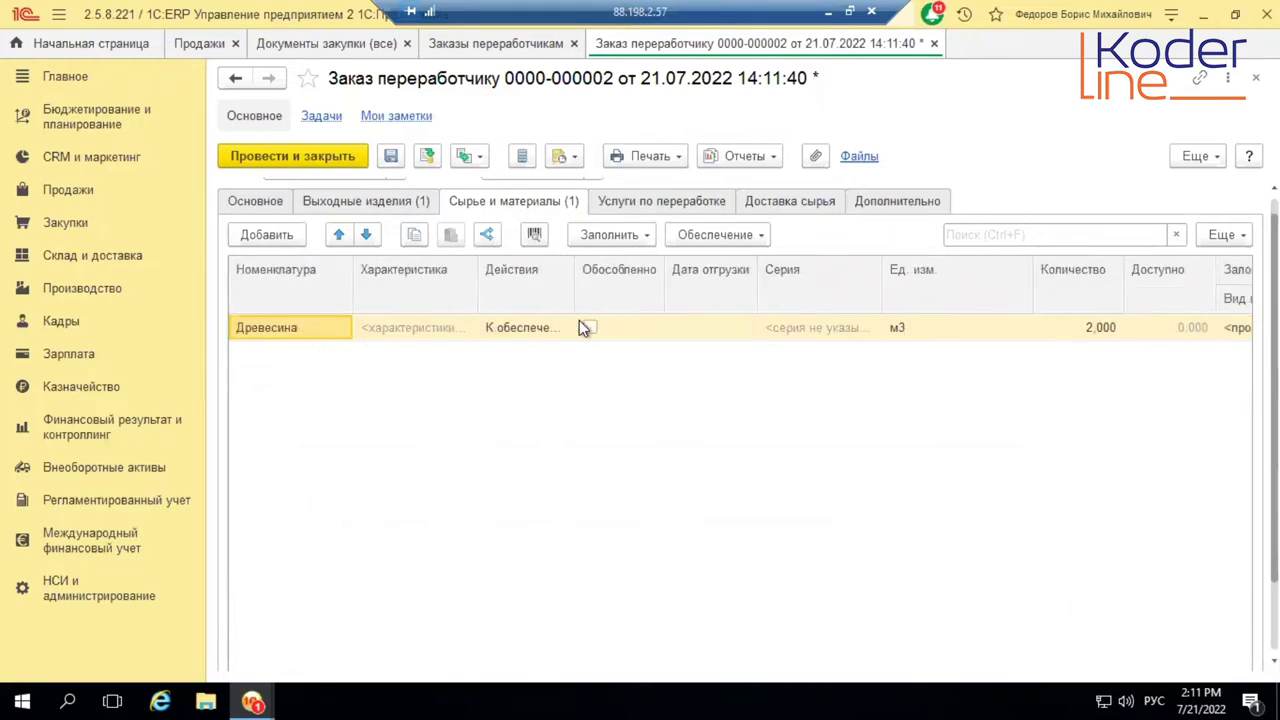
{"action": "double_click", "coordinate": [551, 330]}
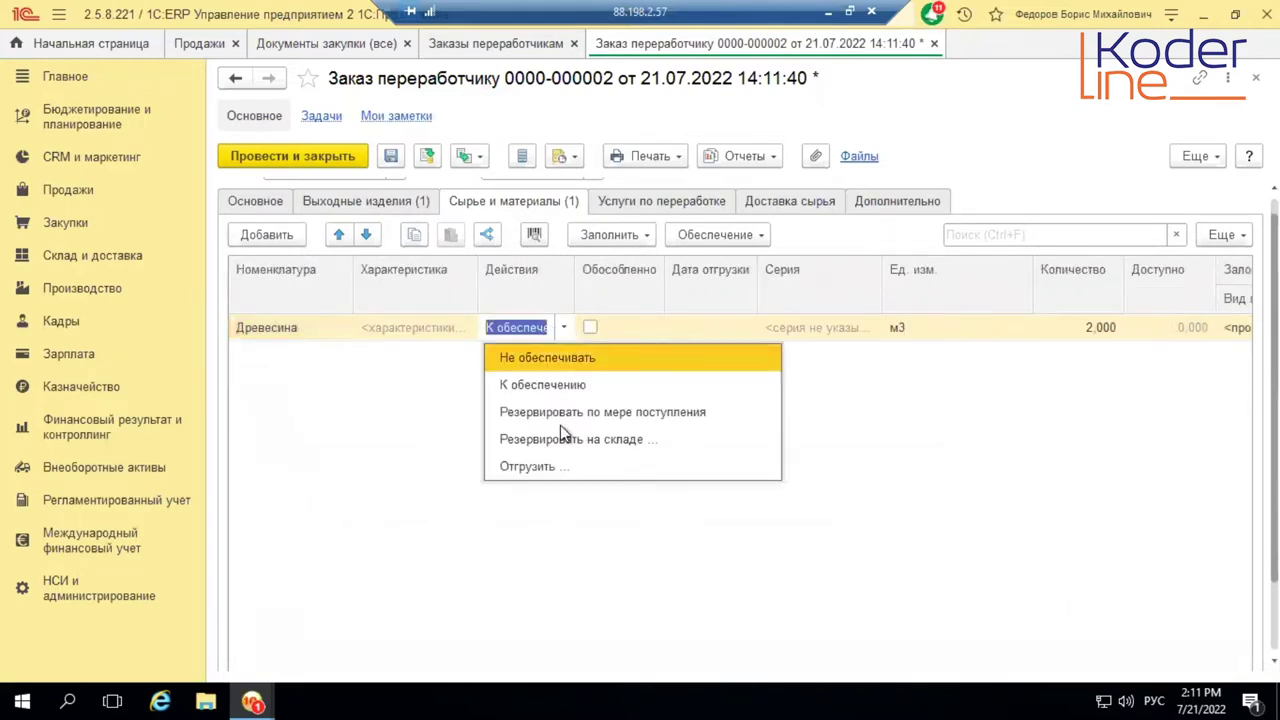
{"action": "left_click", "coordinate": [548, 466]}
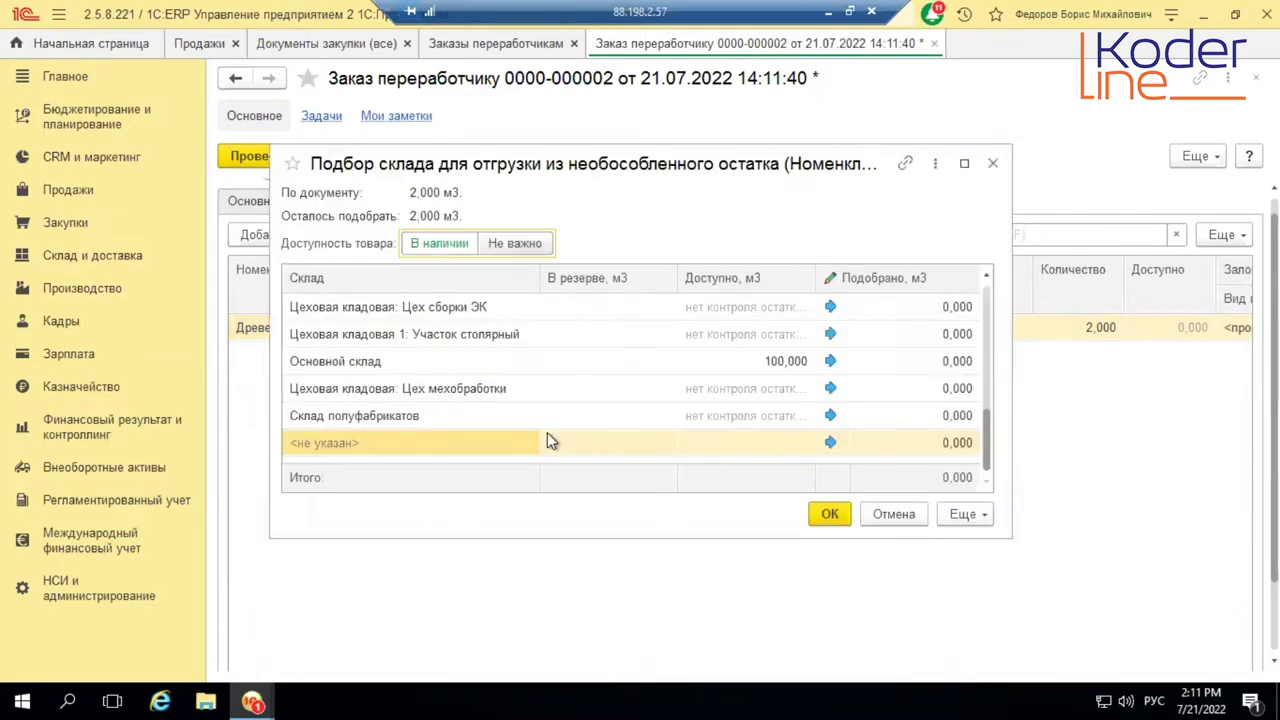
{"action": "left_click", "coordinate": [832, 362]}
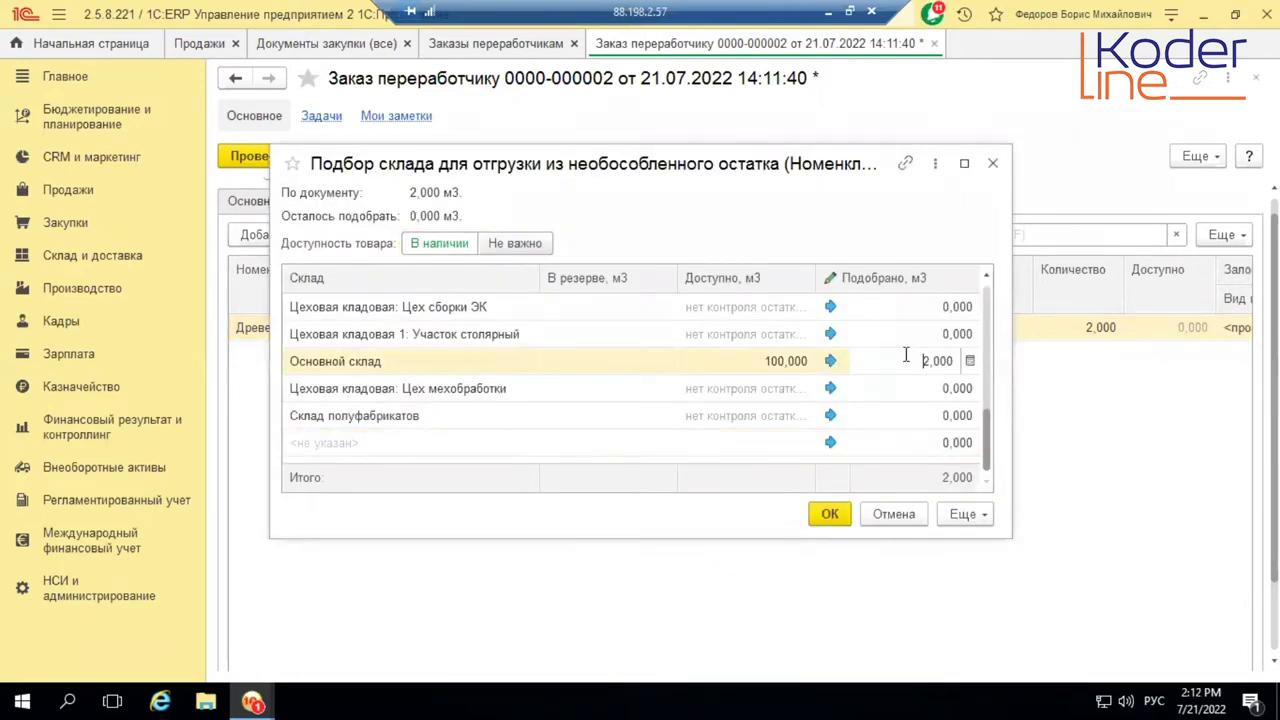
{"action": "left_click", "coordinate": [832, 514]}
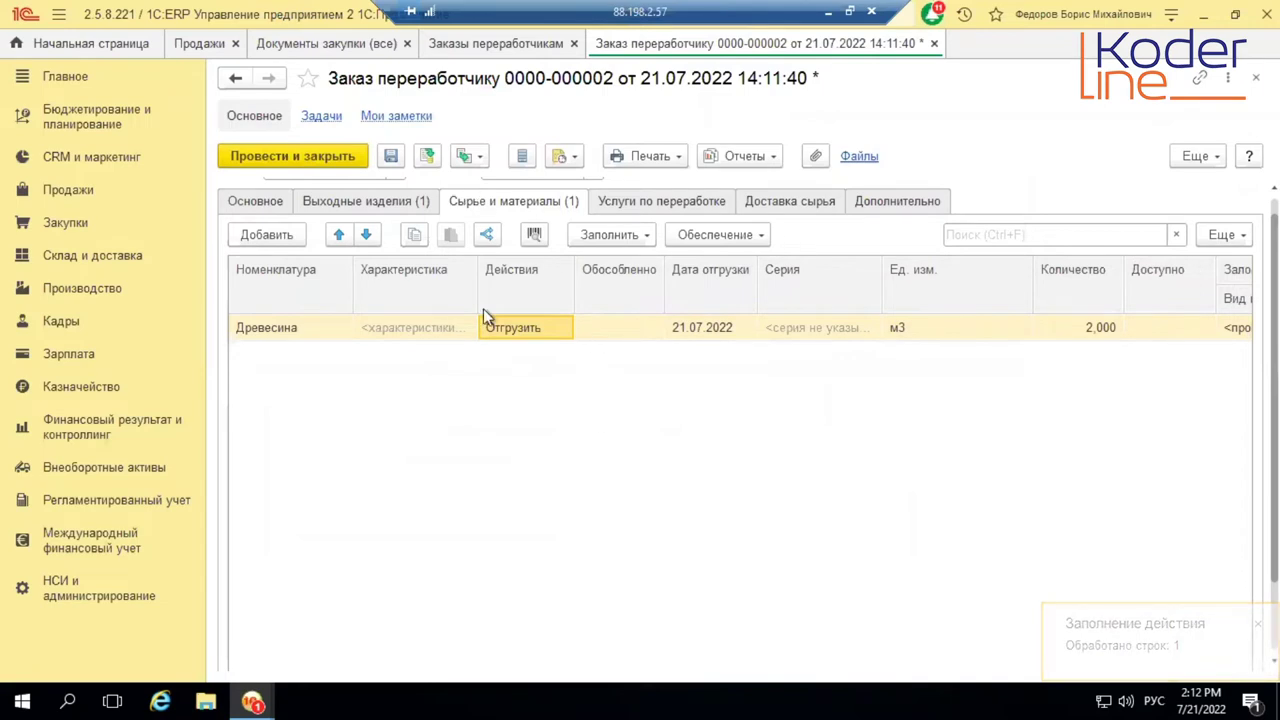
- Set the order's department (Подразделение) to Производственный департамент and post the order
{"action": "left_click", "coordinate": [427, 156]}
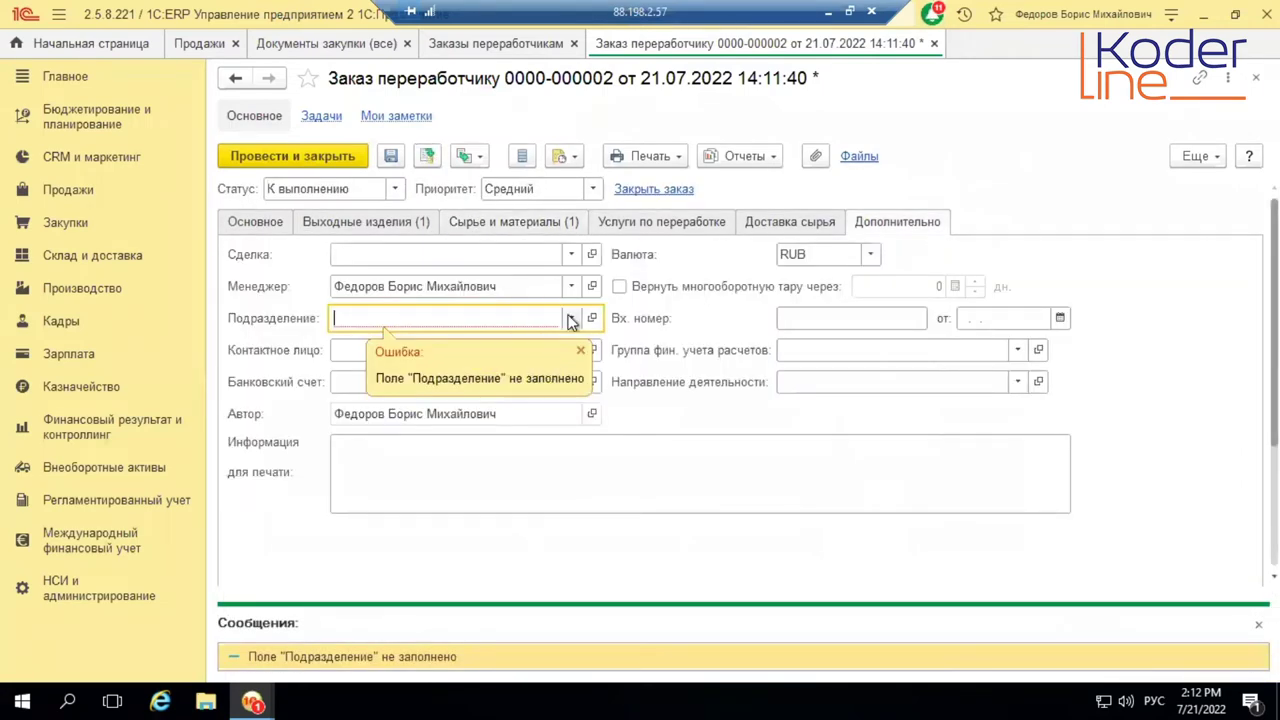
{"action": "left_click", "coordinate": [572, 318]}
{"action": "left_click", "coordinate": [443, 347]}
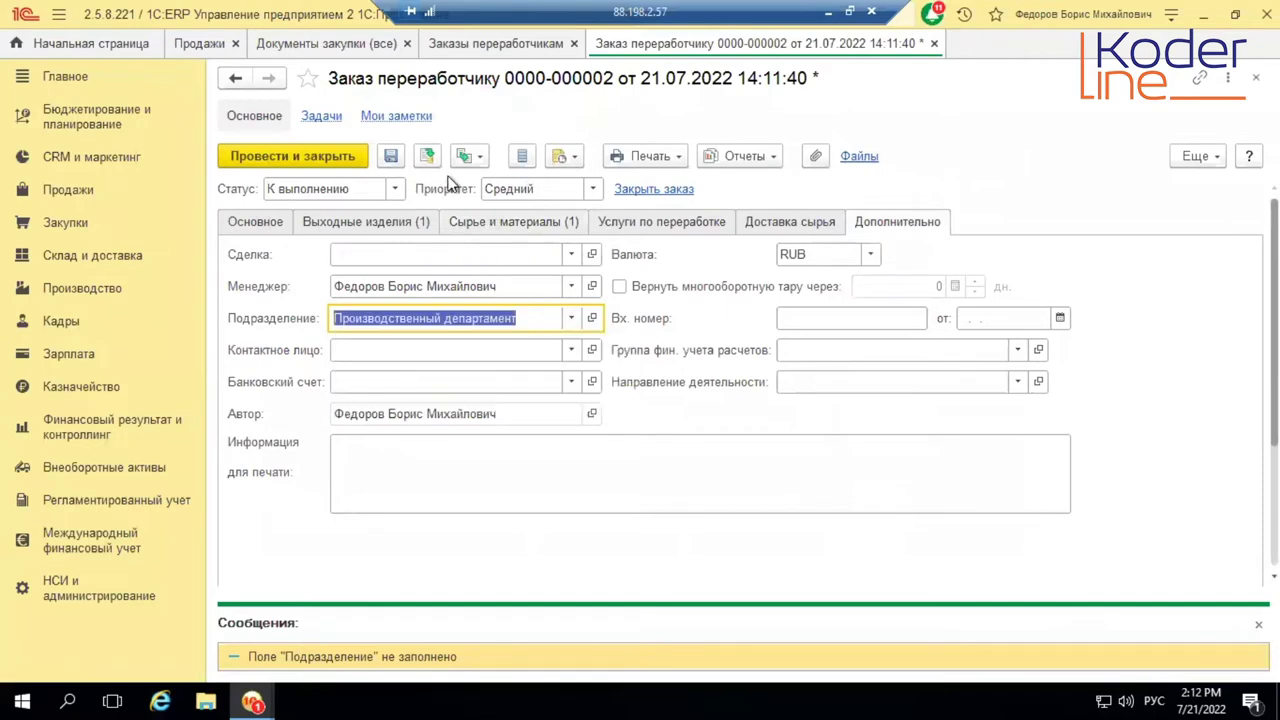
{"action": "left_click", "coordinate": [426, 156]}
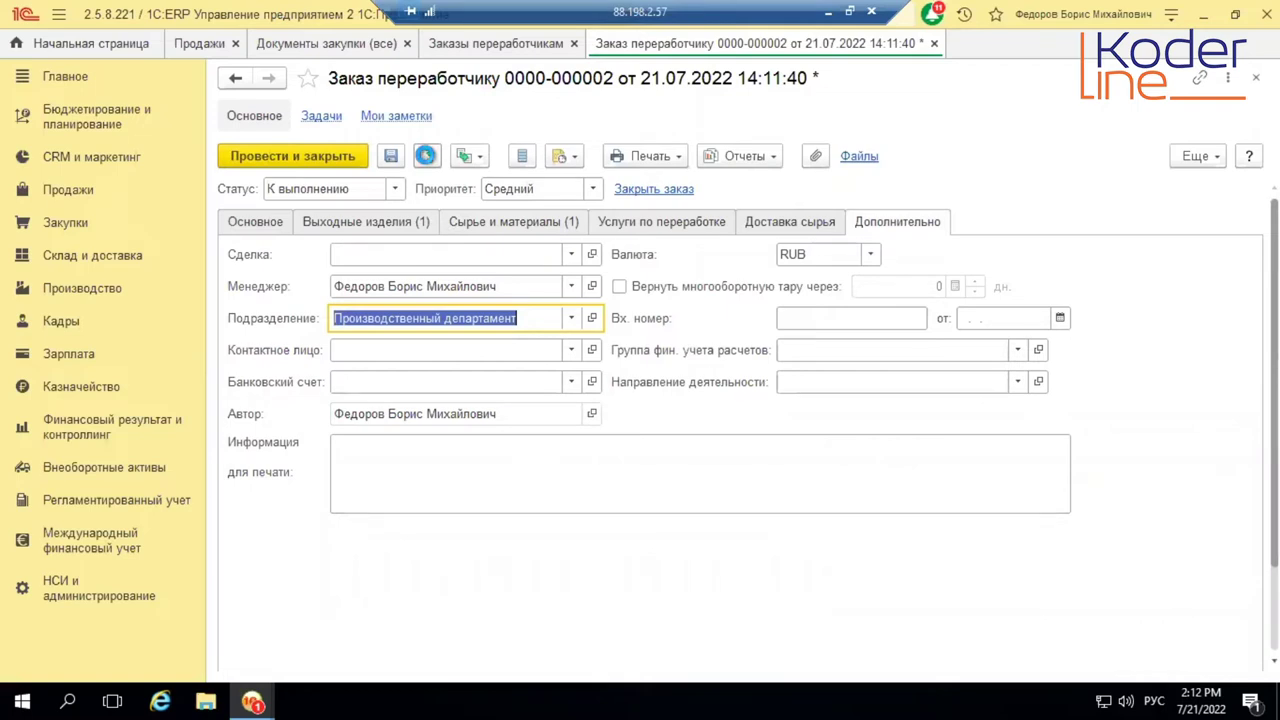
- Review the order's raw materials line and create a Передача сырья переработчику document based on the order
{"action": "left_click", "coordinate": [272, 222]}
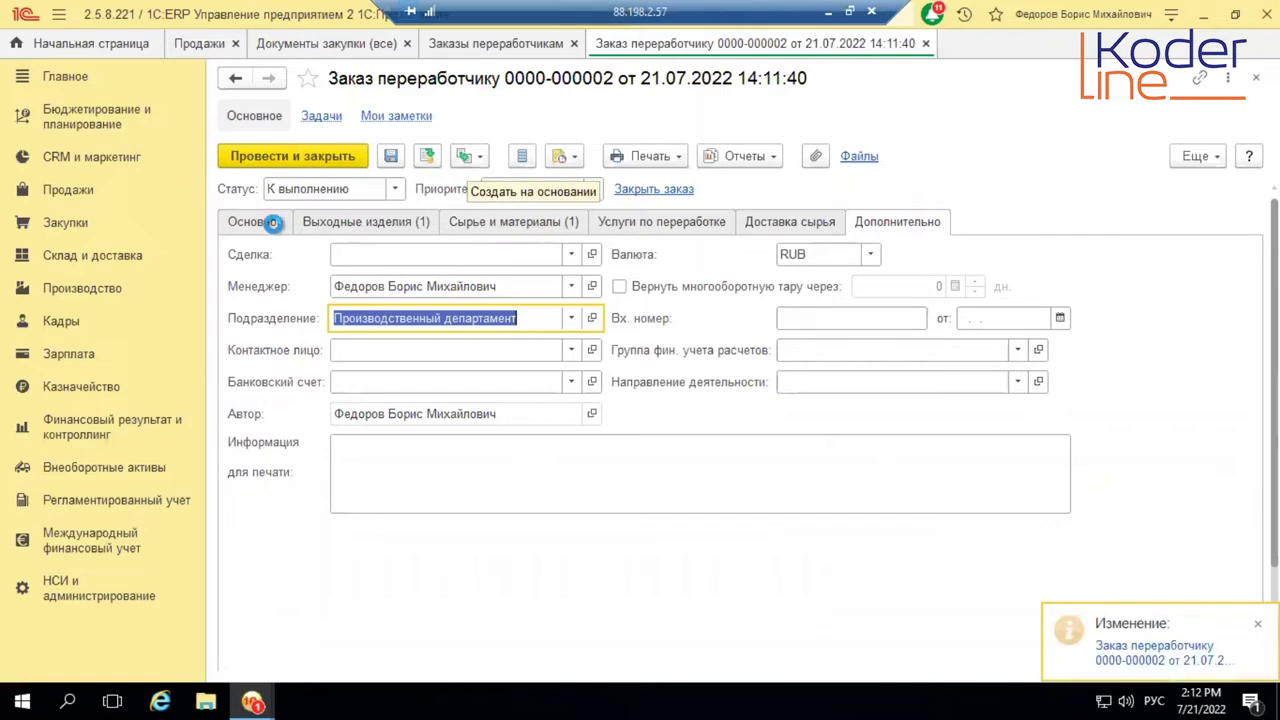
{"action": "left_click", "coordinate": [487, 222]}
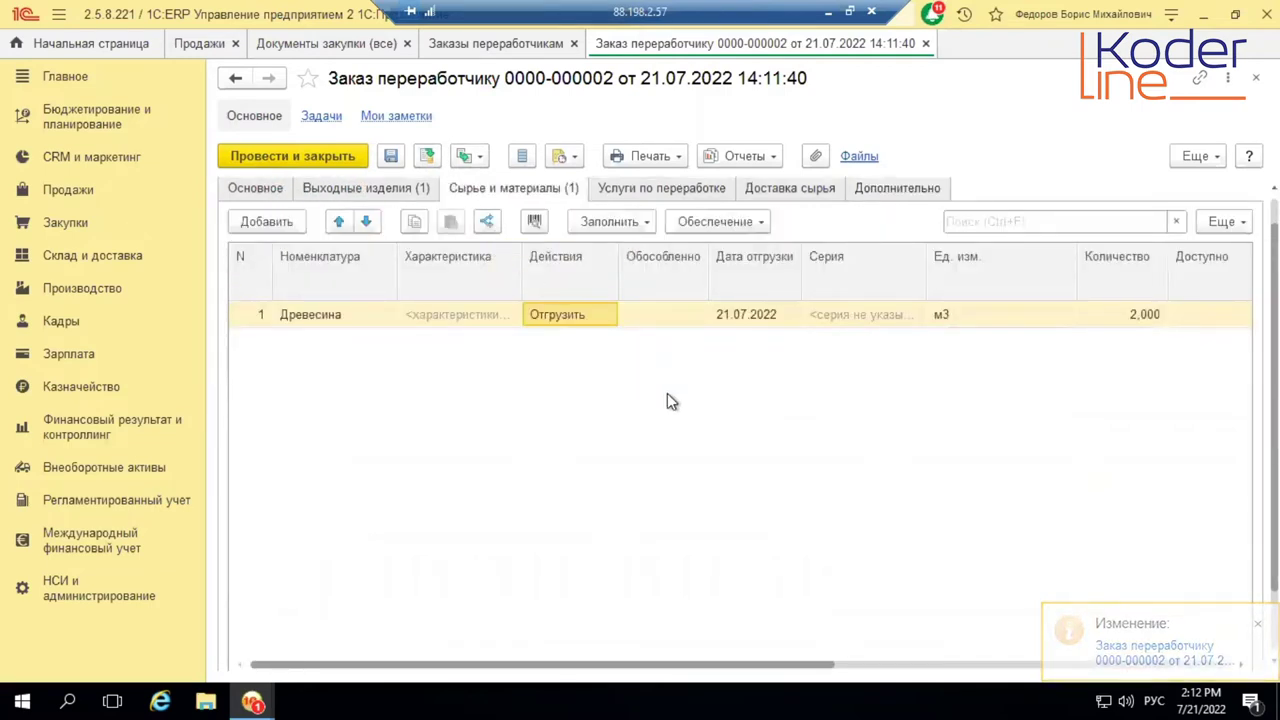
{"action": "left_click", "coordinate": [560, 318]}
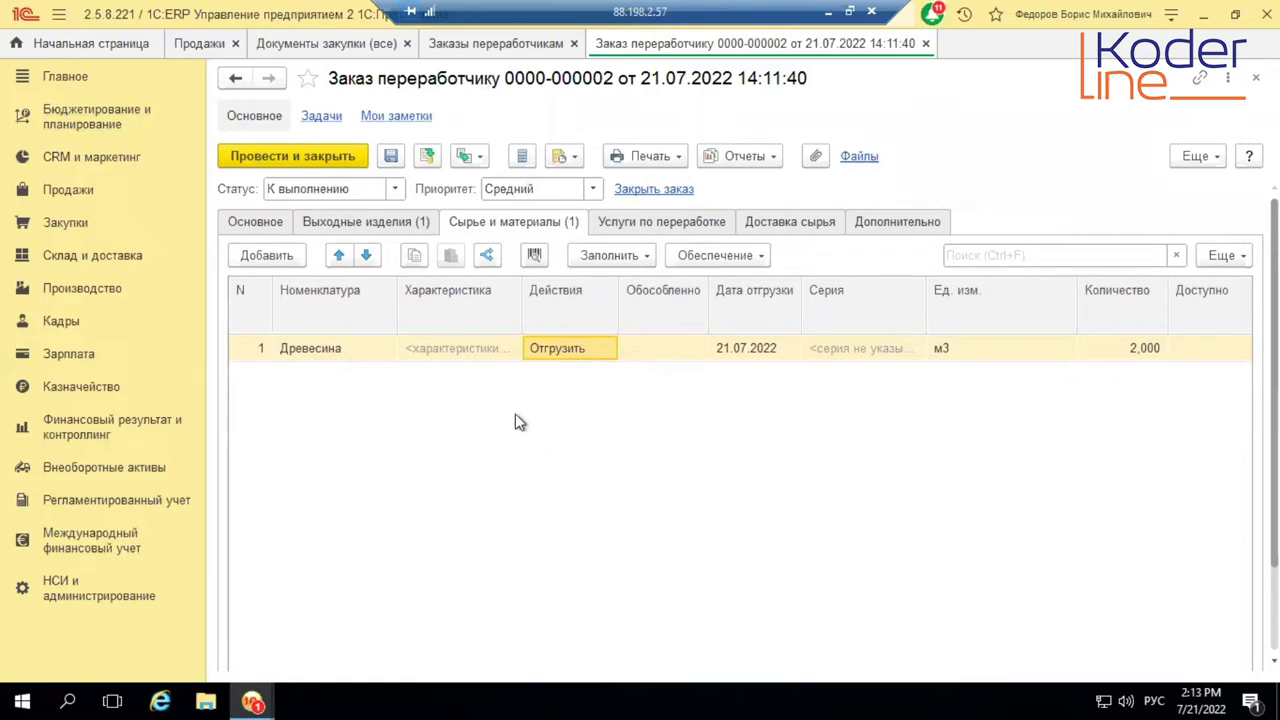
{"action": "left_click", "coordinate": [484, 346]}
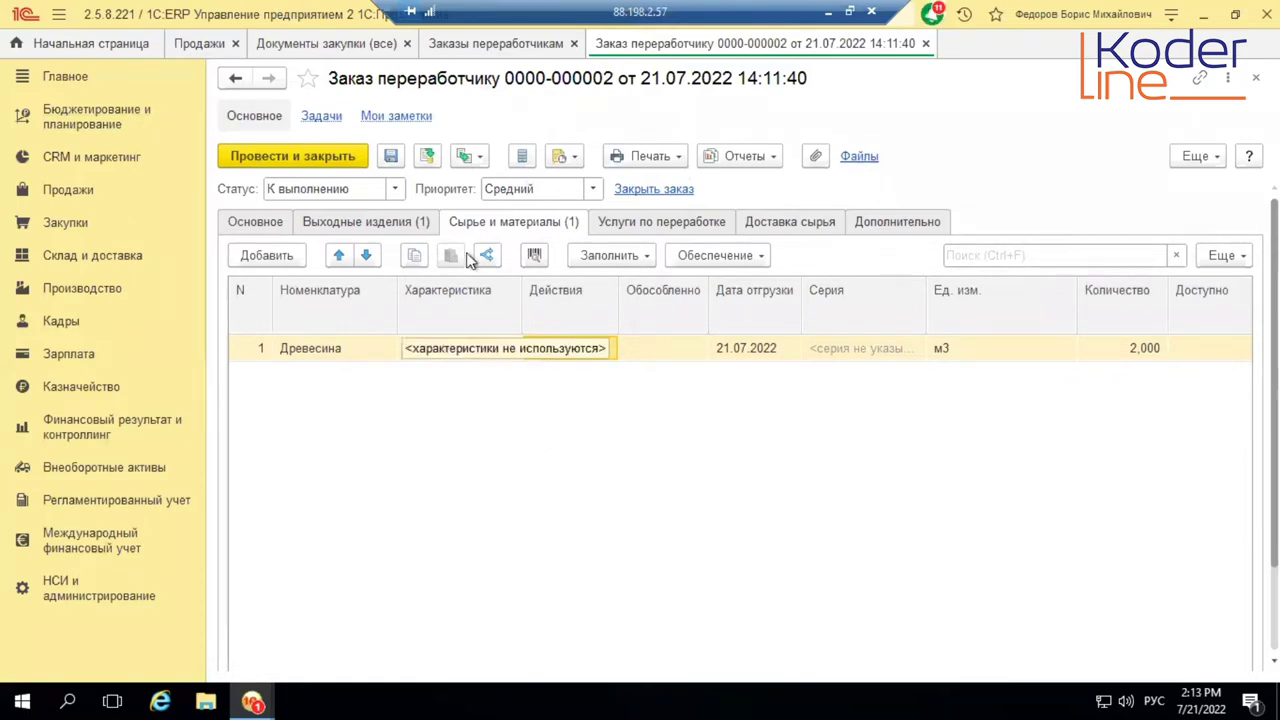
{"action": "left_click", "coordinate": [469, 156]}
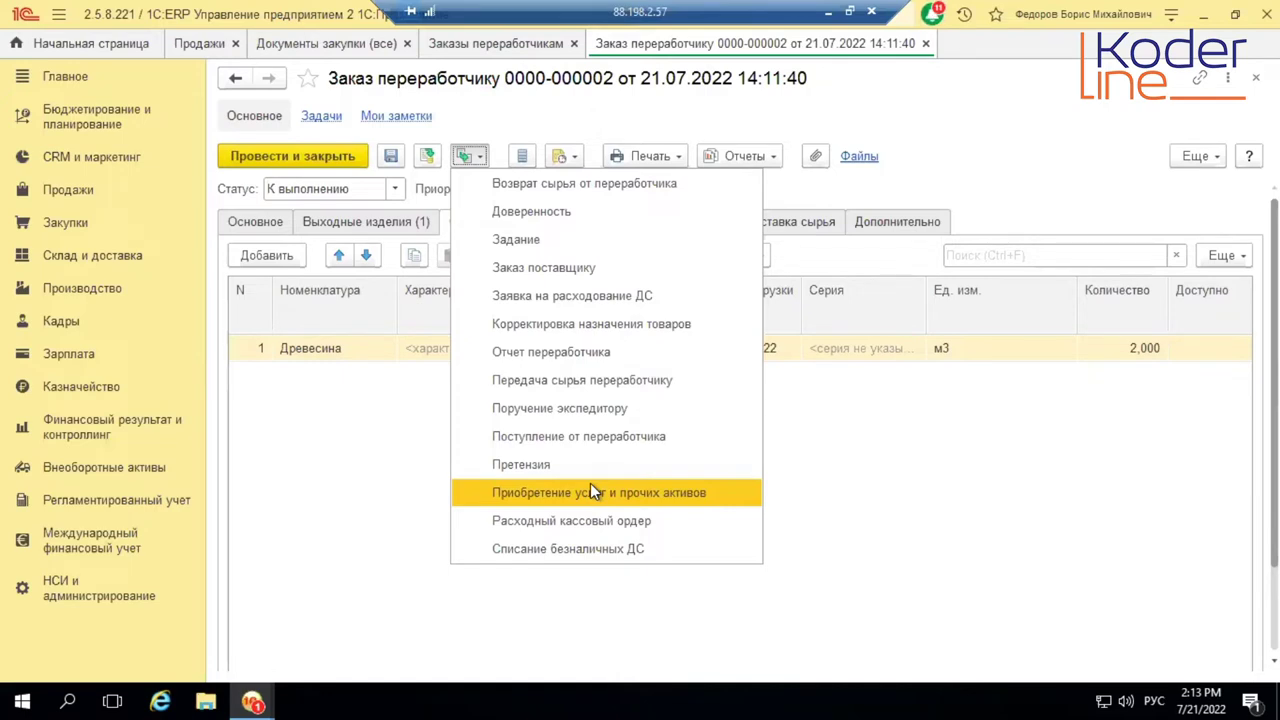
{"action": "left_click", "coordinate": [602, 391]}
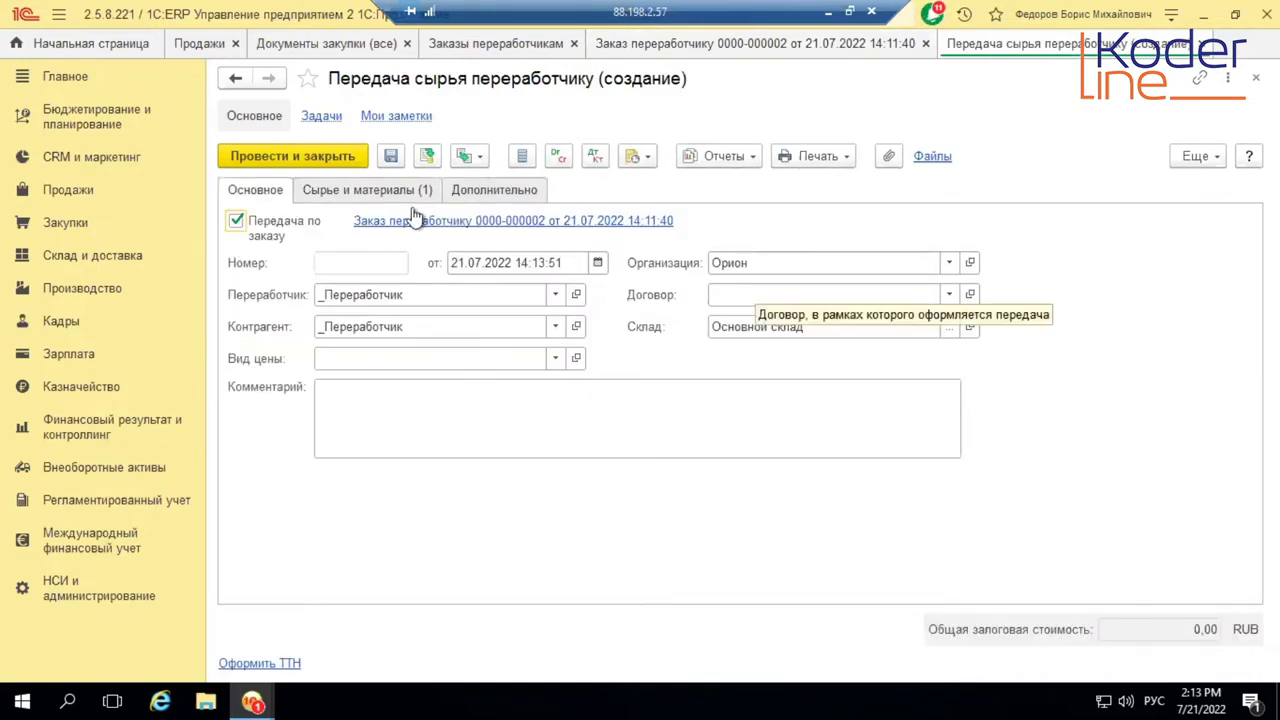
- Set the price (Цена) of the Древесина line in the raw material transfer to 500
{"action": "left_click", "coordinate": [372, 190]}
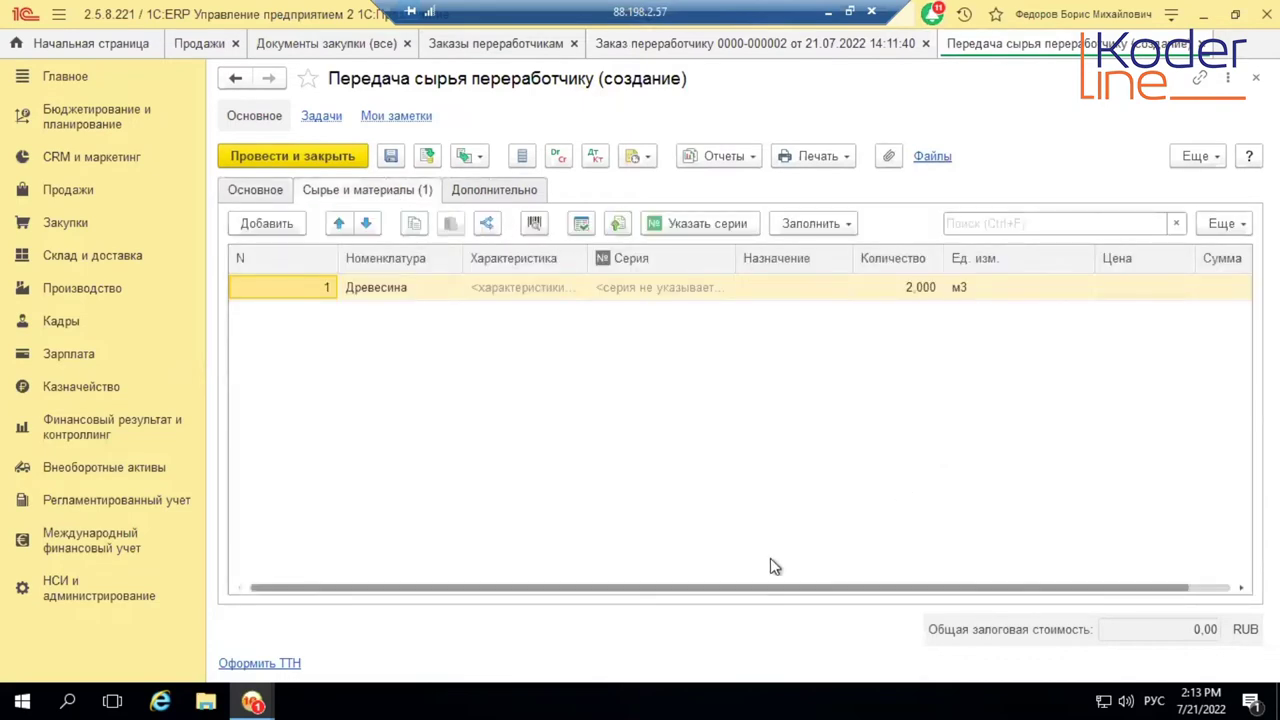
{"action": "left_click_drag", "start_coordinate": [829, 586], "coordinate": [937, 586]}
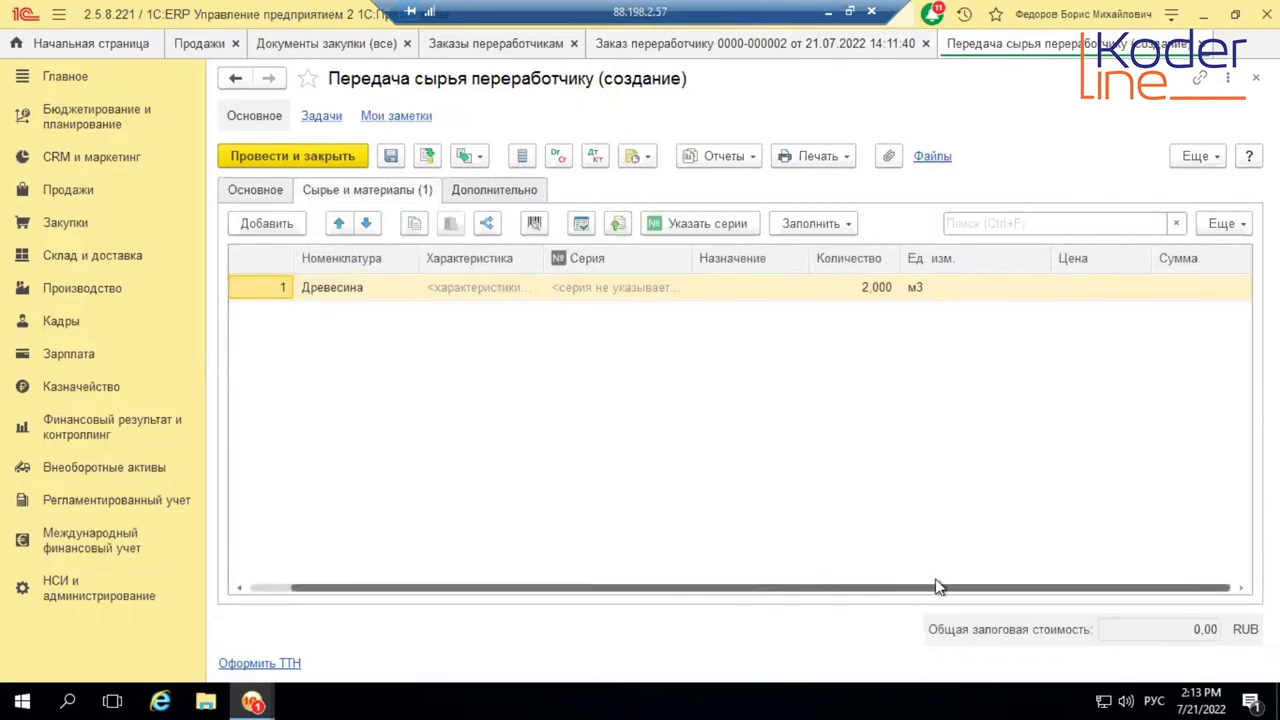
{"action": "left_click", "coordinate": [1071, 294]}
{"action": "left_click", "coordinate": [1107, 287]}
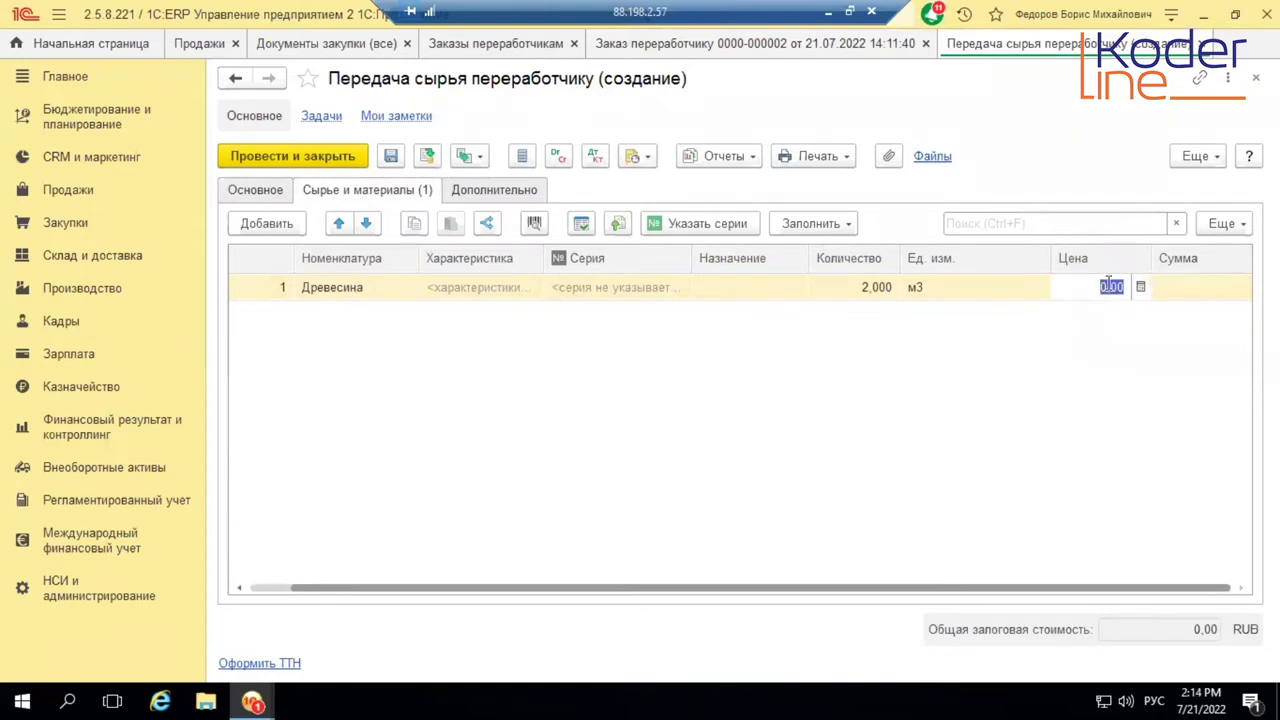
{"action": "type", "text": "500"}
{"action": "key", "text": "Return"}
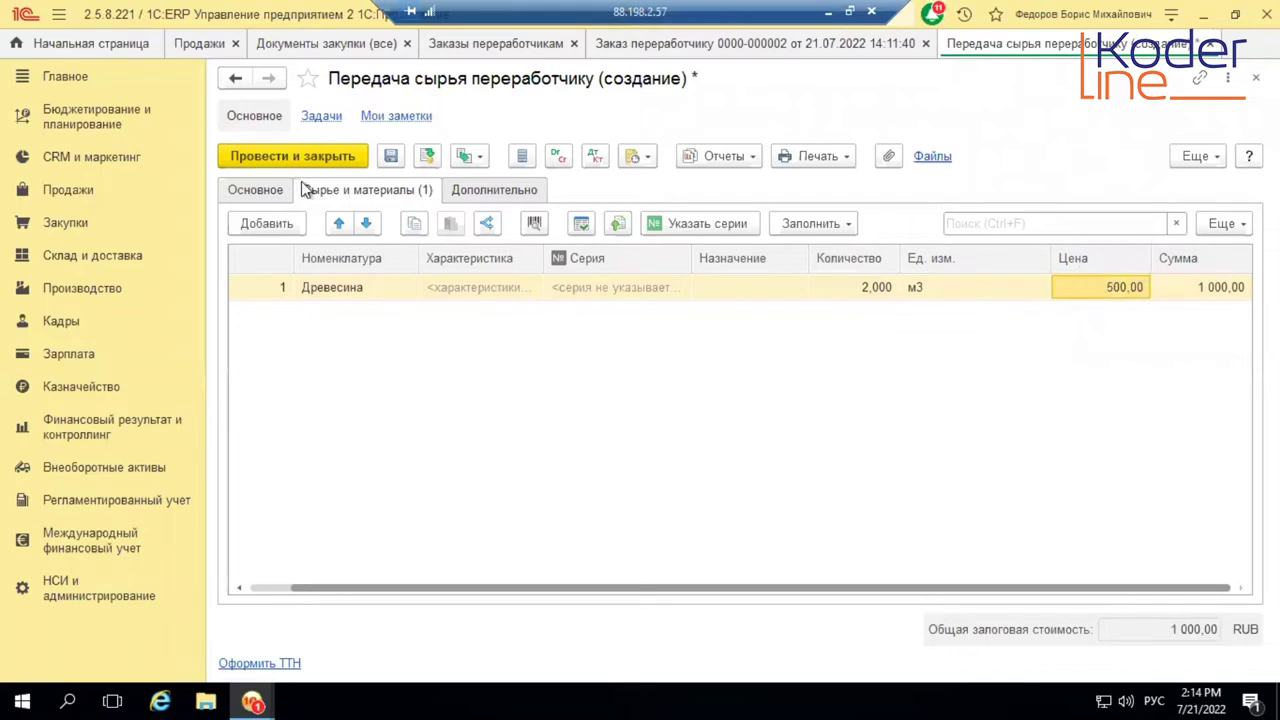
- Check the main and additional details of the raw material transfer and post the document
{"action": "left_click", "coordinate": [258, 190]}
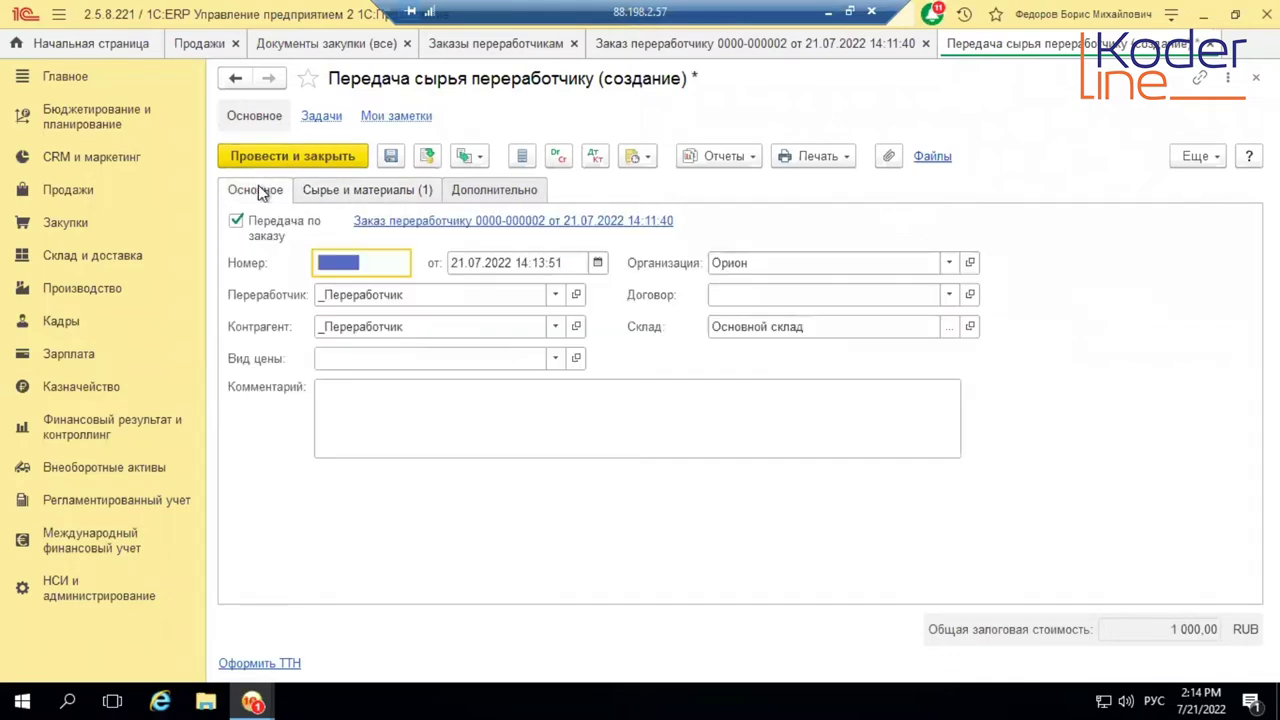
{"action": "left_click", "coordinate": [492, 187]}
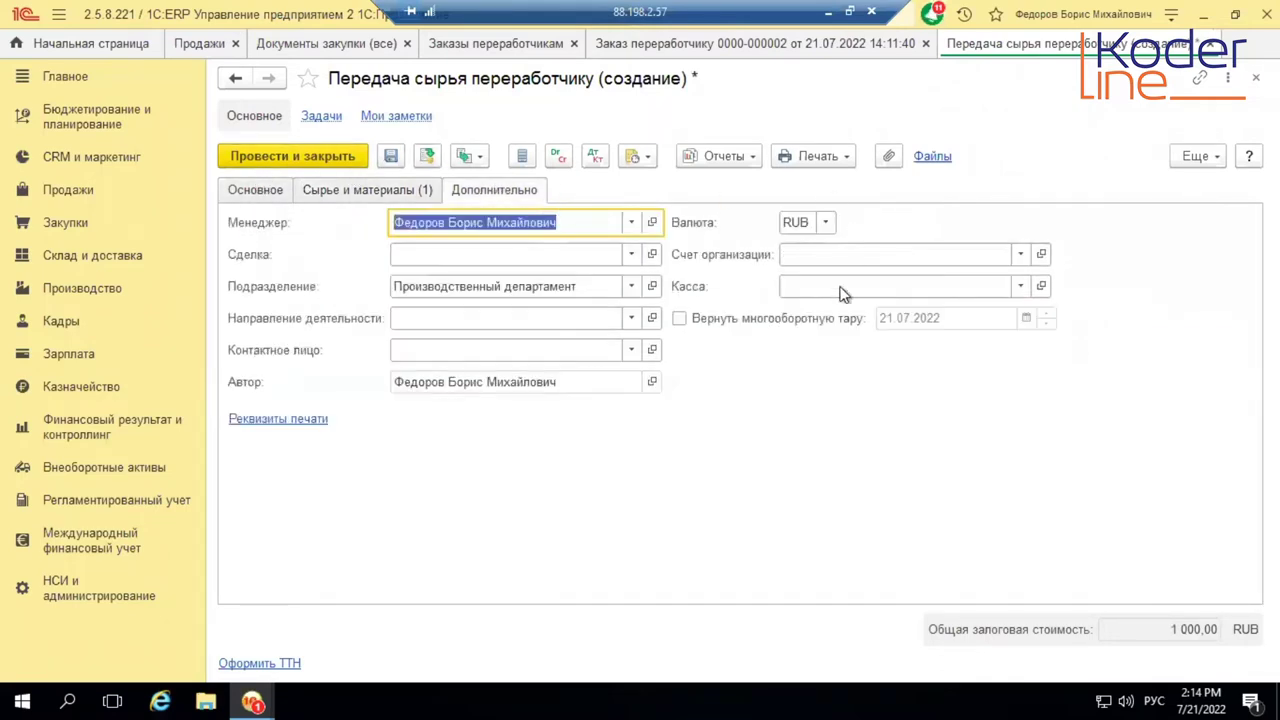
{"action": "left_click", "coordinate": [250, 190]}
{"action": "left_click", "coordinate": [430, 157]}
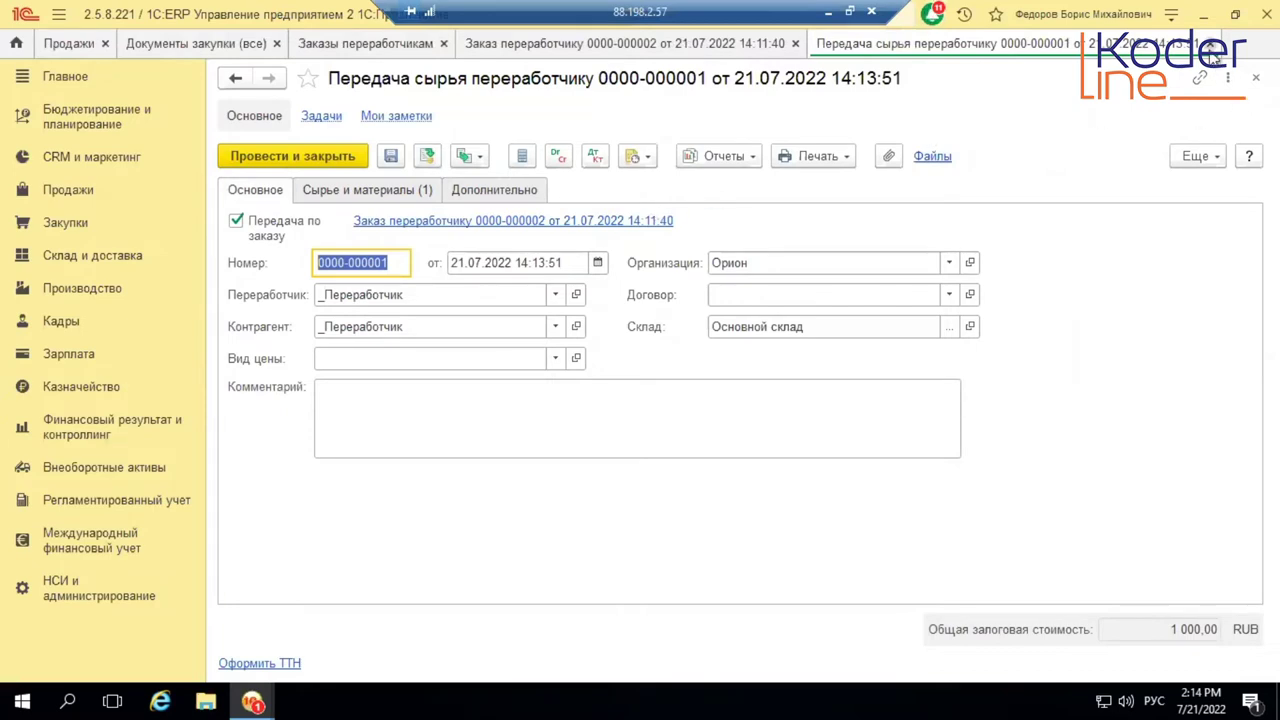
- Close the raw material transfer, review the order's output products and create a Поступление от переработчика document based on the order
{"action": "key", "text": "Escape"}
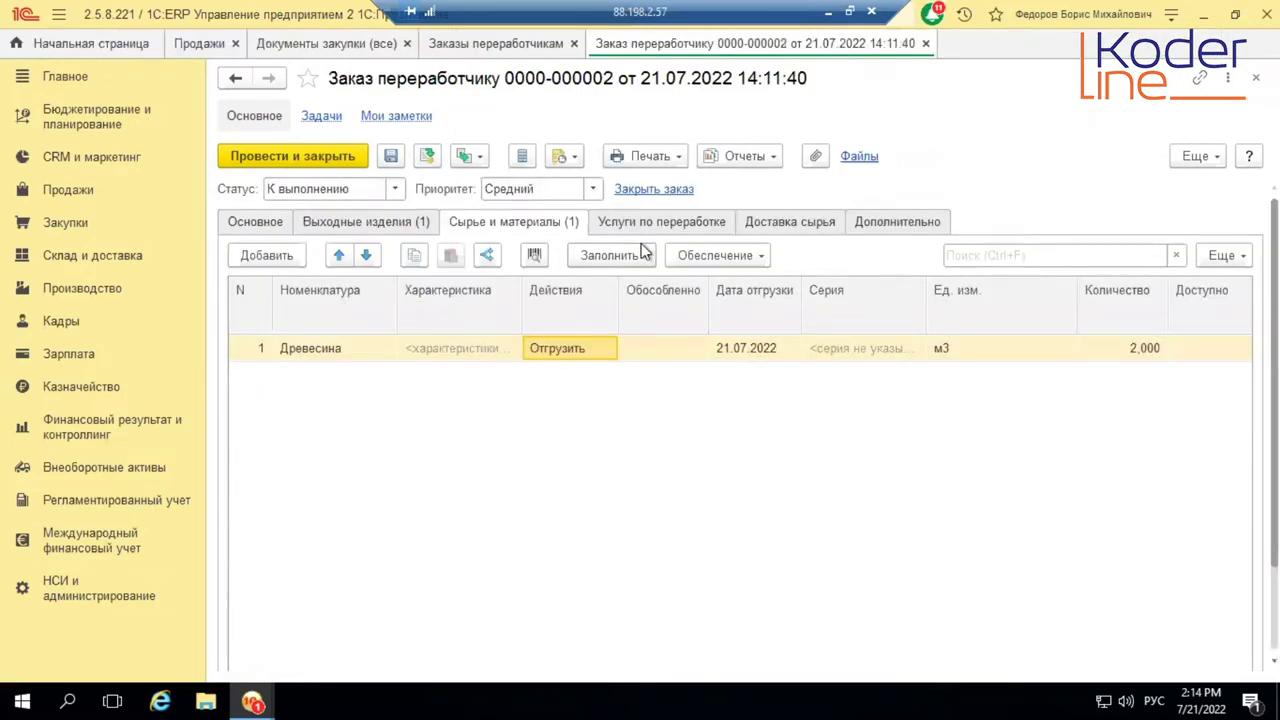
{"action": "left_click", "coordinate": [380, 218]}
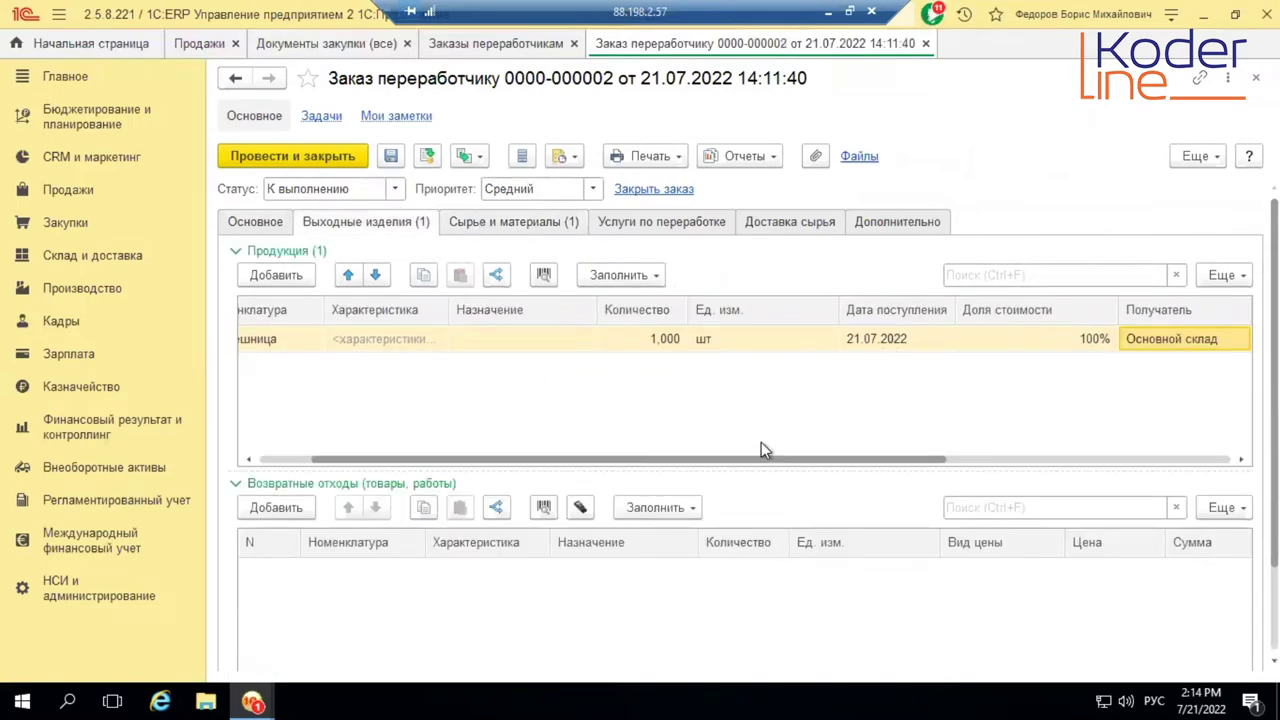
{"action": "left_click_drag", "start_coordinate": [400, 464], "coordinate": [348, 462]}
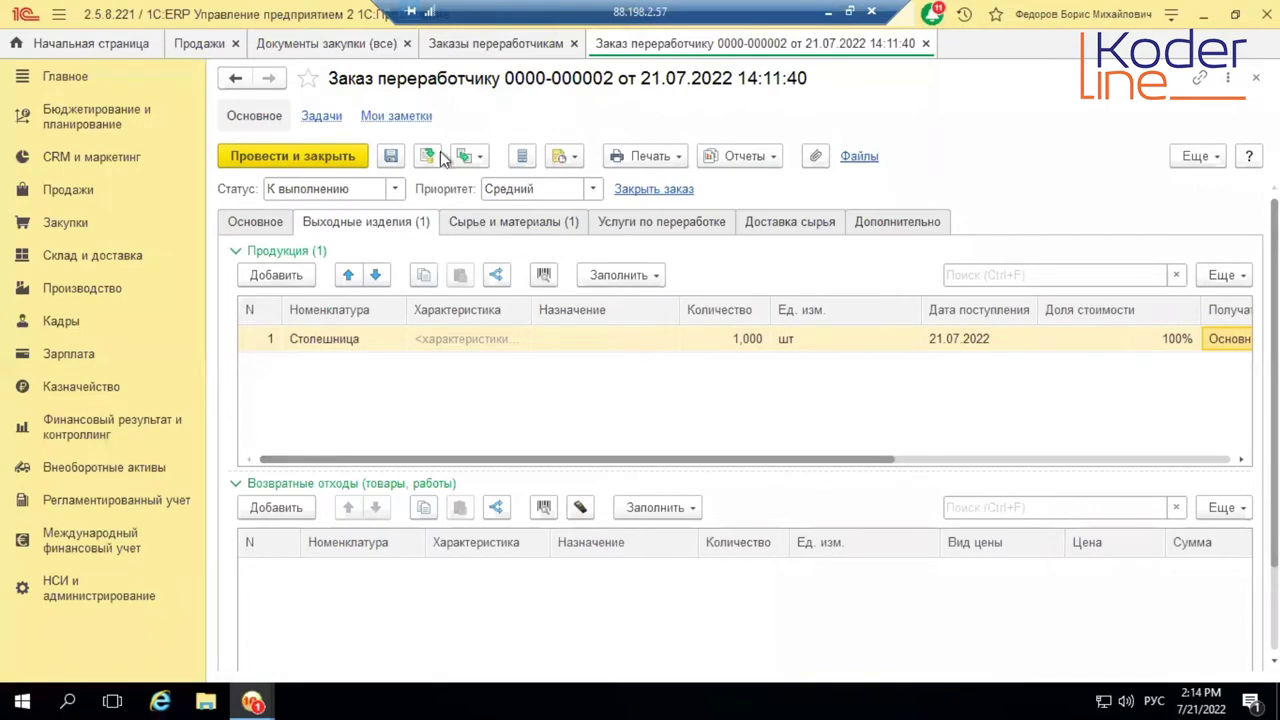
{"action": "left_click", "coordinate": [477, 158]}
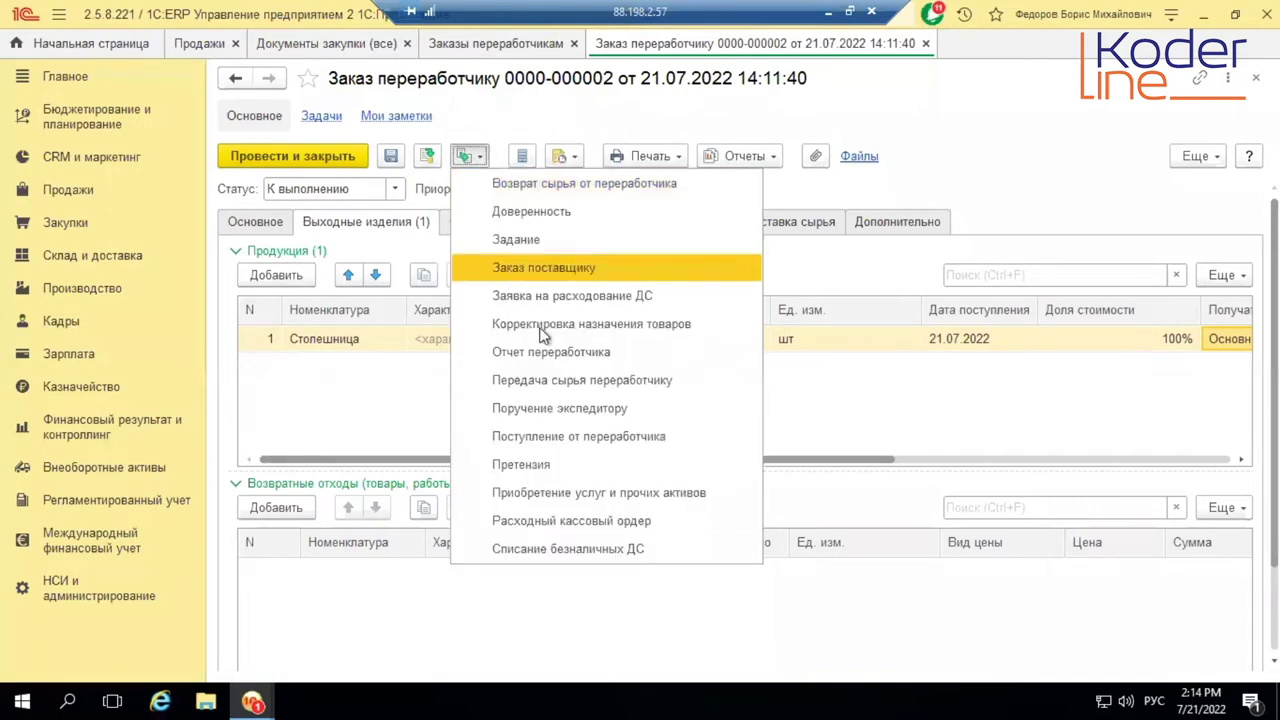
{"action": "left_click", "coordinate": [573, 434]}
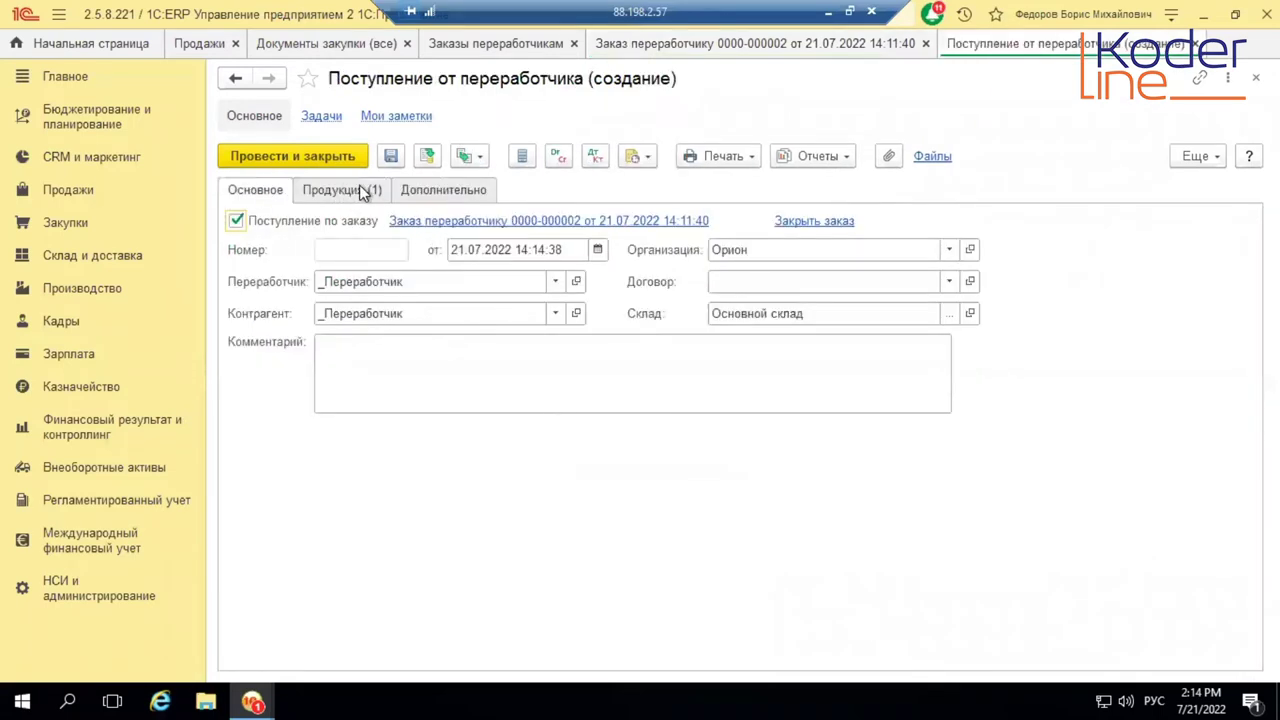
- Check the product line and main details of the receipt from the processor, then post and close the document
{"action": "left_click", "coordinate": [358, 190]}
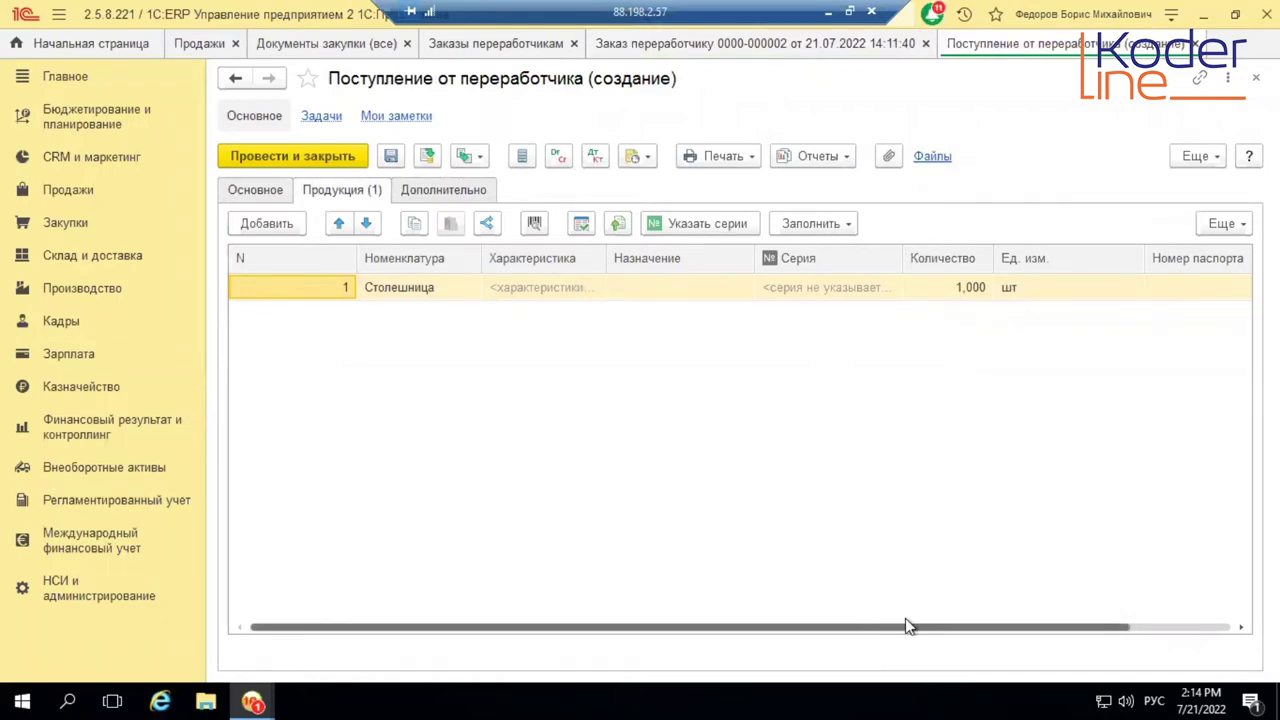
{"action": "scroll", "coordinate": [905, 626], "scroll_direction": "right", "scroll_amount": 2}
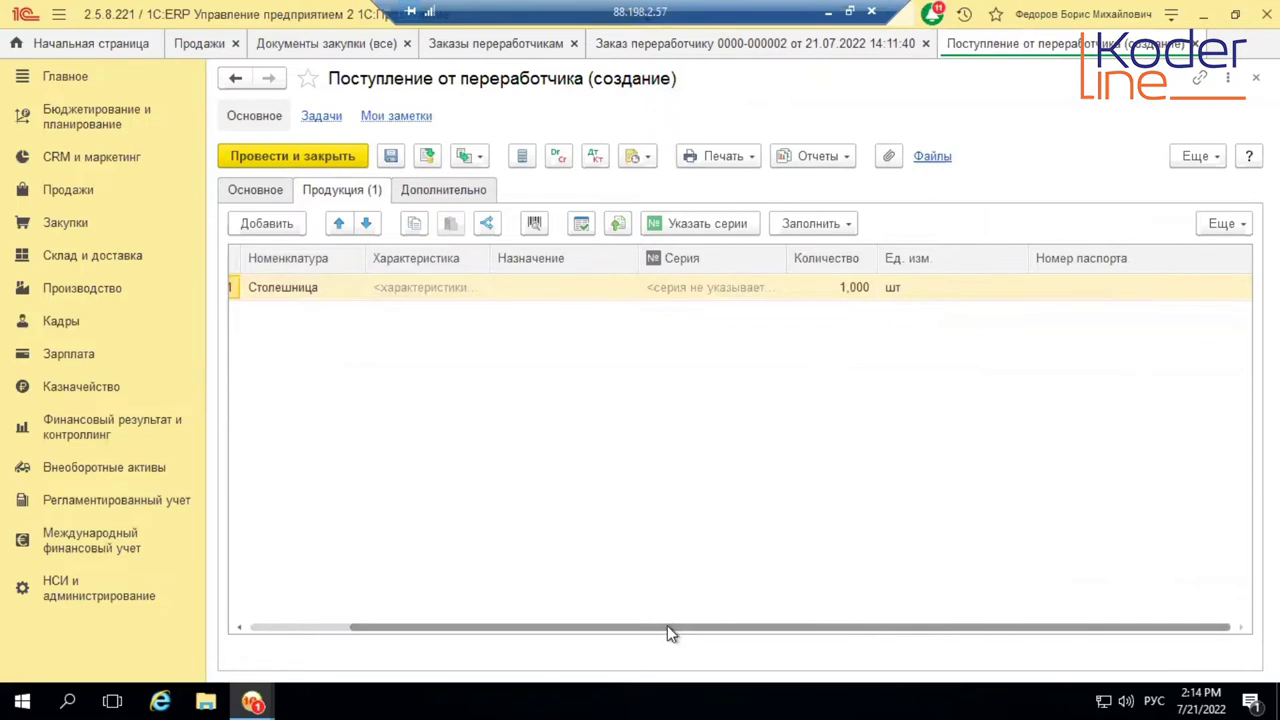
{"action": "left_click_drag", "start_coordinate": [667, 626], "coordinate": [320, 631]}
{"action": "left_click", "coordinate": [255, 190]}
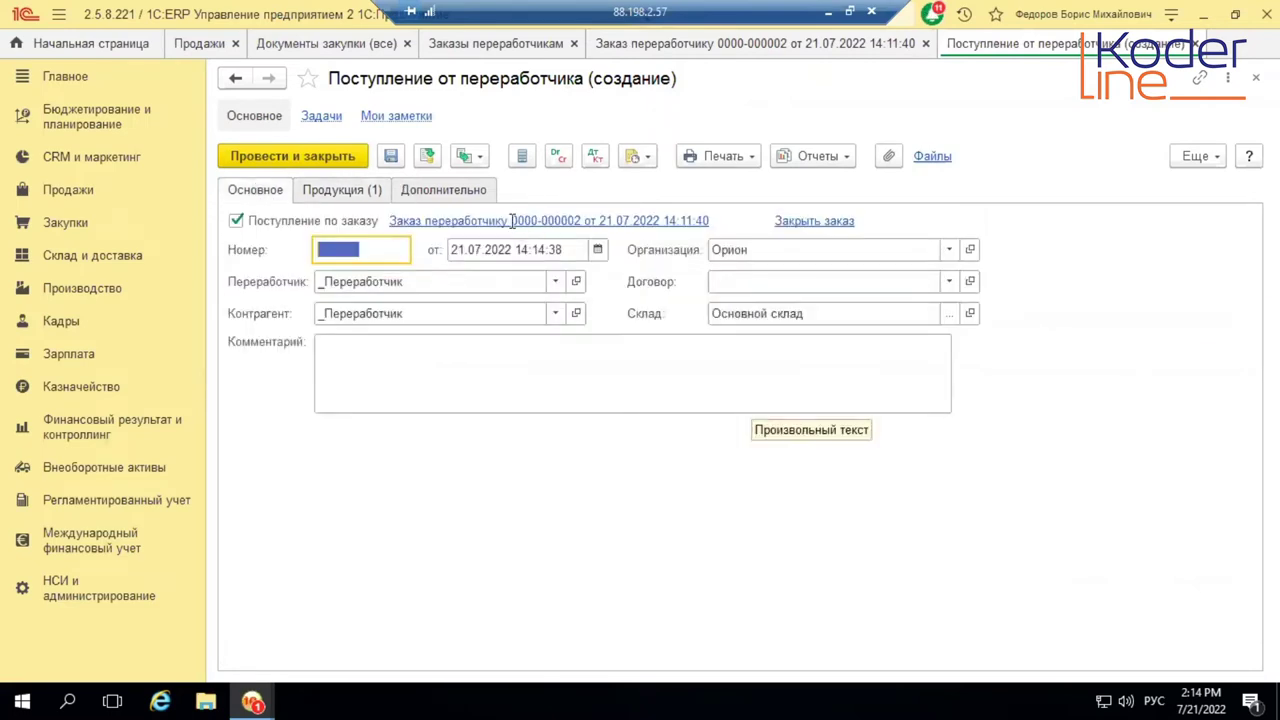
{"action": "left_click", "coordinate": [424, 158]}
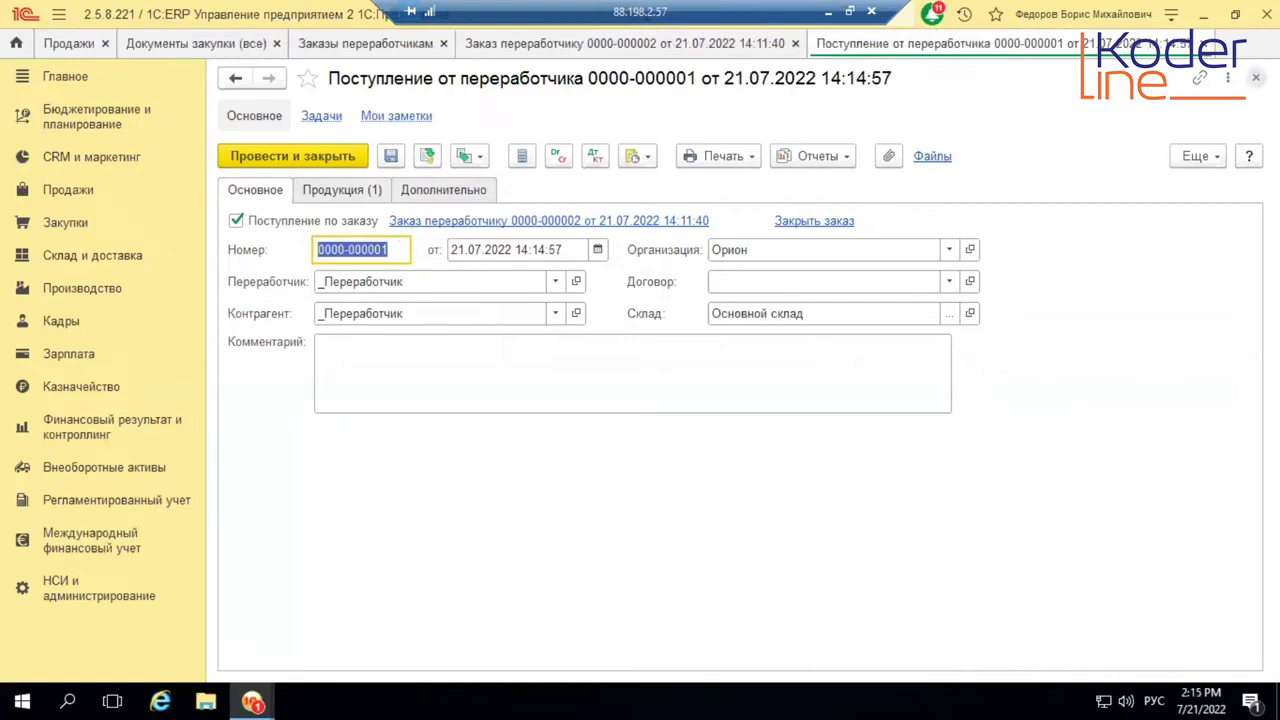
{"action": "left_click", "coordinate": [1256, 77]}
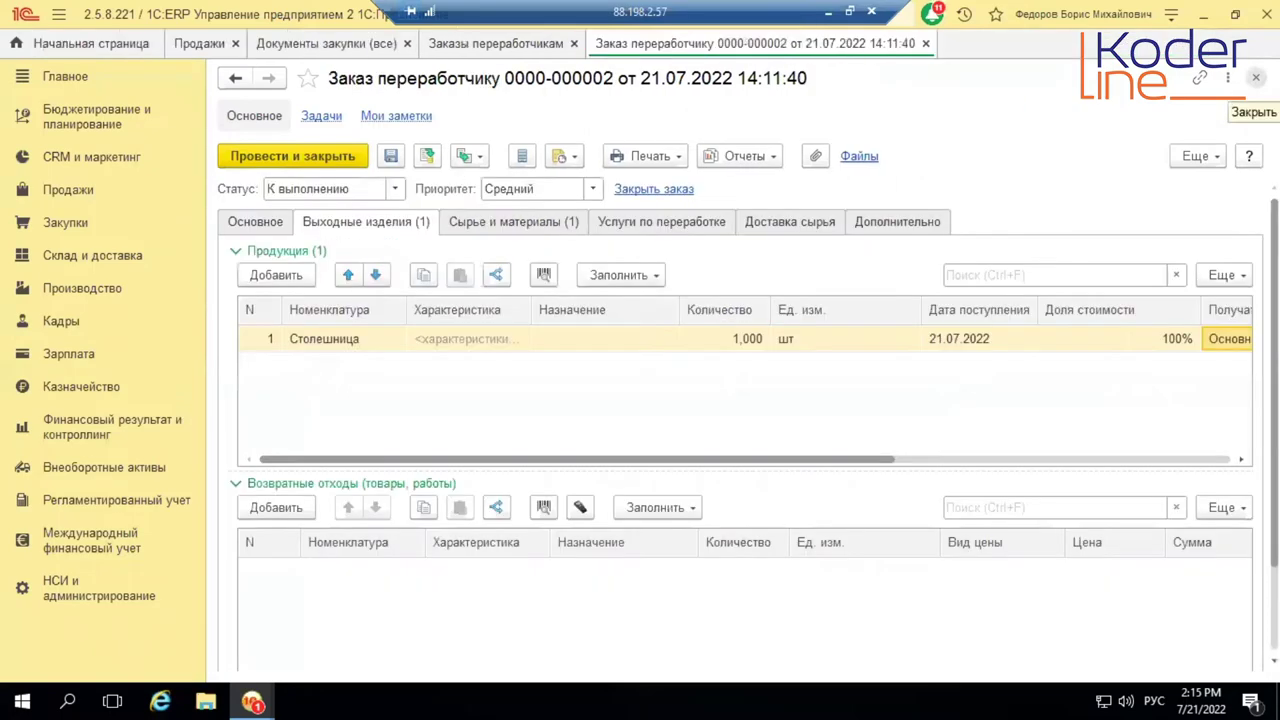
- Create a Возврат сырья от переработчика document based on the order and show its raw materials
{"action": "left_click", "coordinate": [468, 156]}
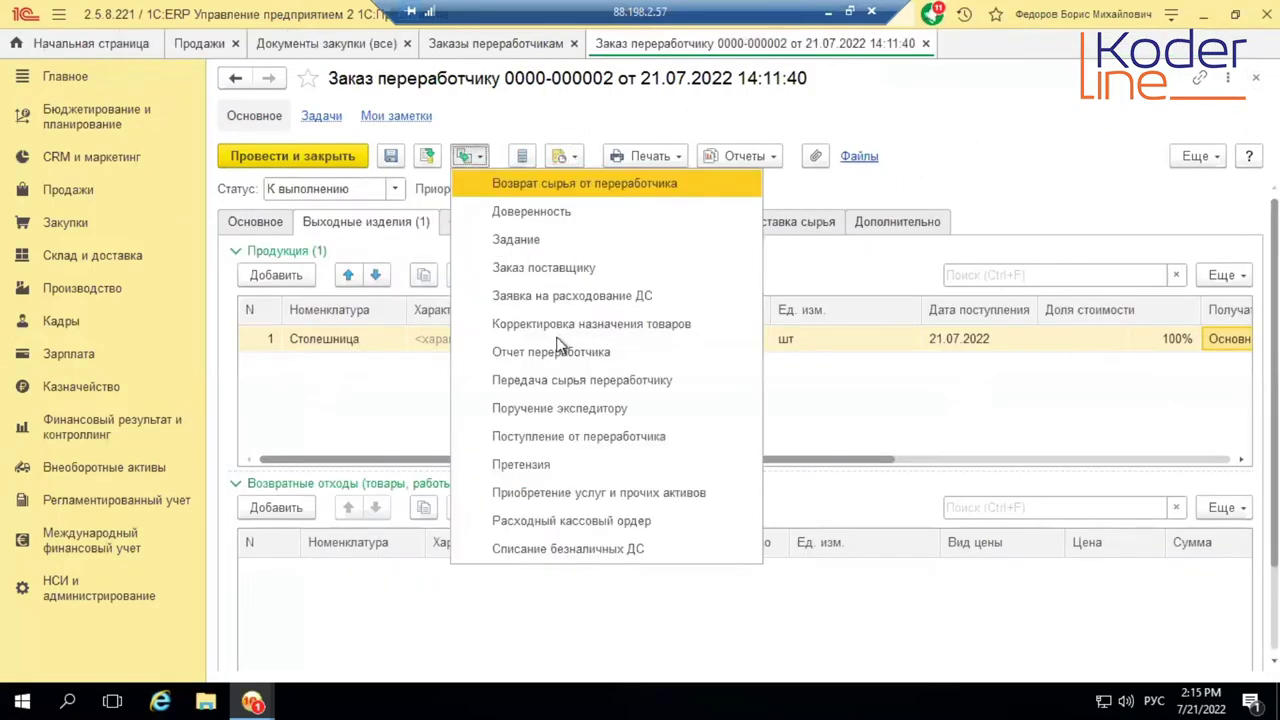
{"action": "left_click", "coordinate": [601, 186]}
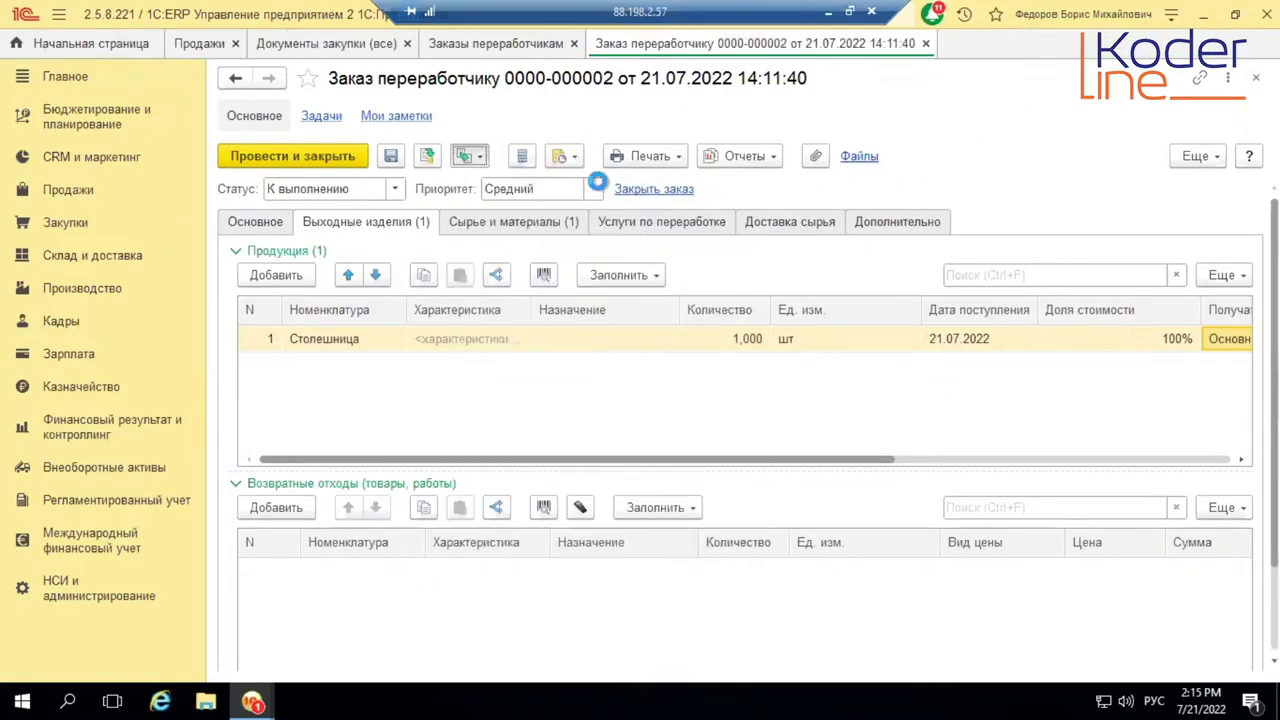
{"action": "left_click", "coordinate": [378, 190]}
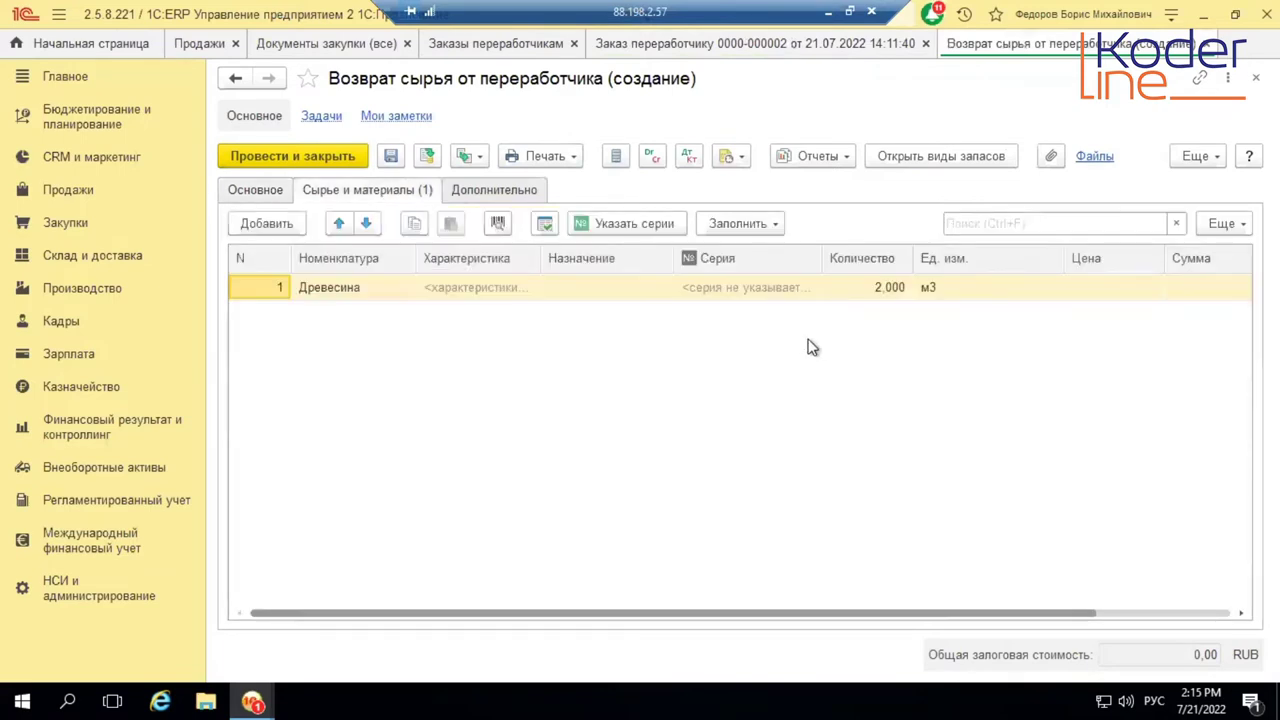
- Set the returned quantity (Количество) of Древесина to 0,5 м3, then post and close the raw material return
{"action": "left_click", "coordinate": [868, 292]}
{"action": "left_click", "coordinate": [870, 298]}
{"action": "type", "text": "0,5"}
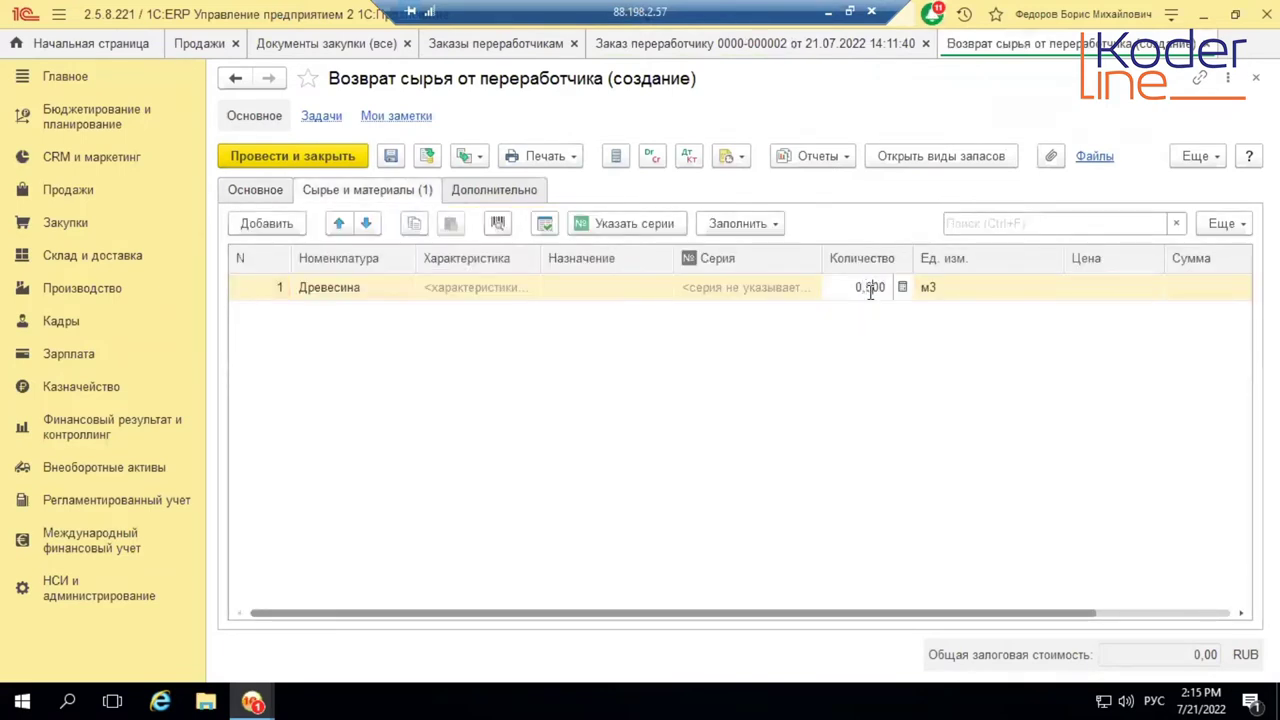
{"action": "key", "text": "Return"}
{"action": "left_click", "coordinate": [357, 155]}
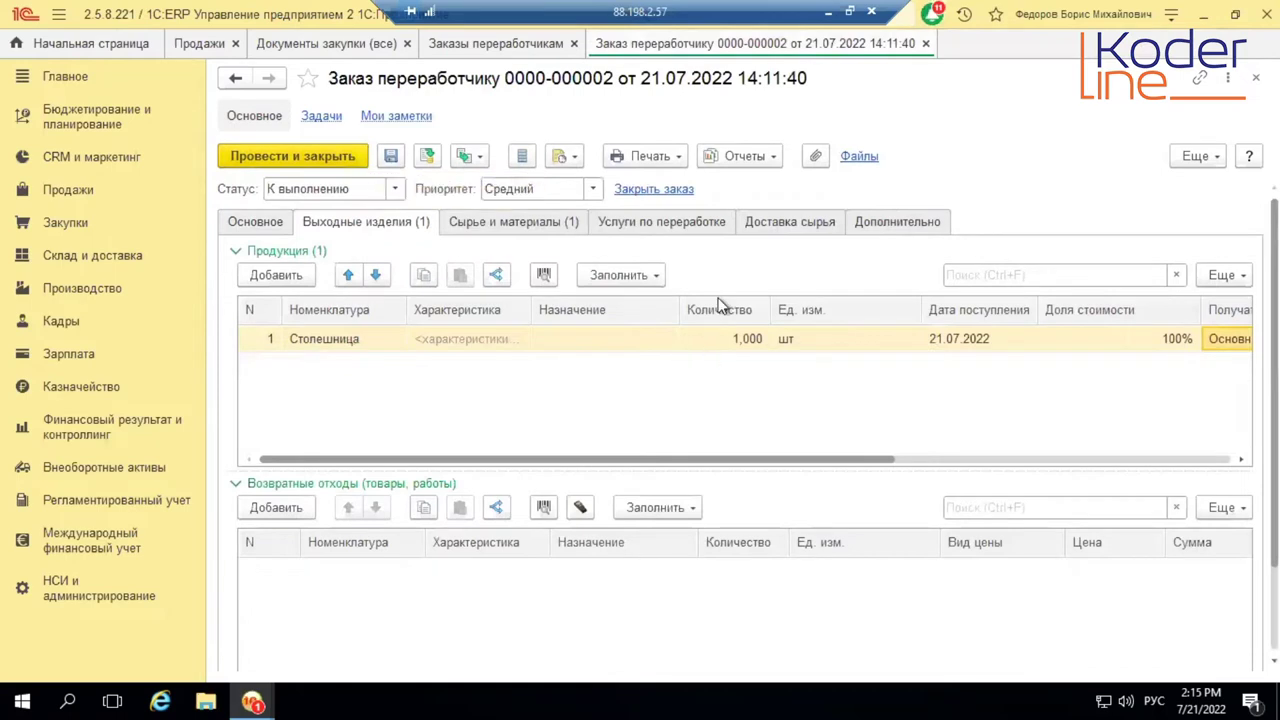
- Create an Отчет переработчика document based on the order and review its products, raw materials and processing services
{"action": "left_click", "coordinate": [477, 160]}
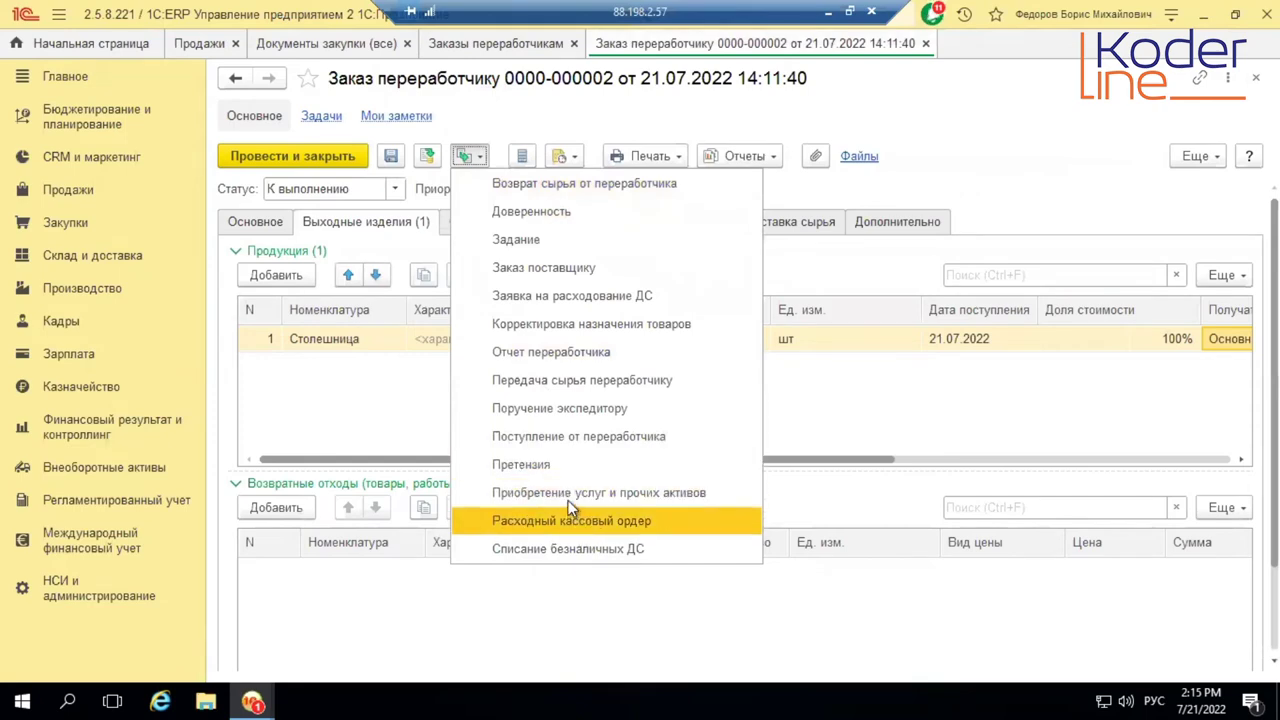
{"action": "left_click", "coordinate": [571, 355]}
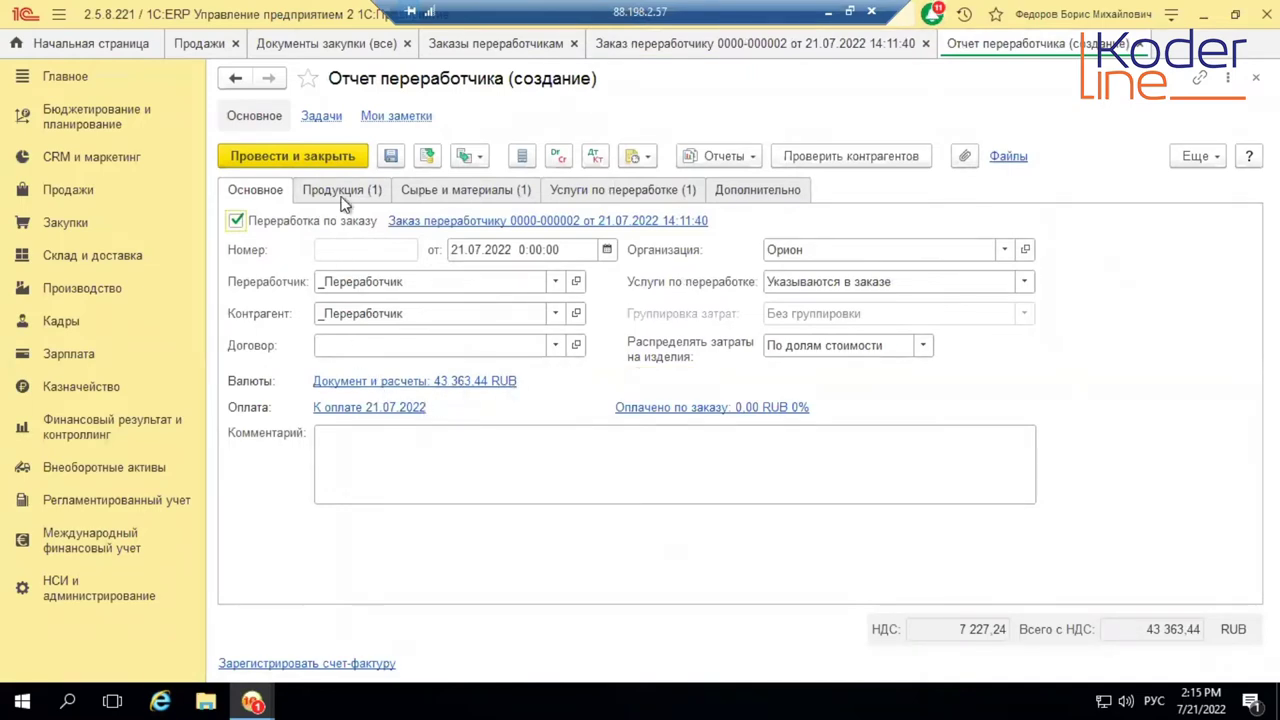
{"action": "key", "text": "ctrl+Page_Down"}
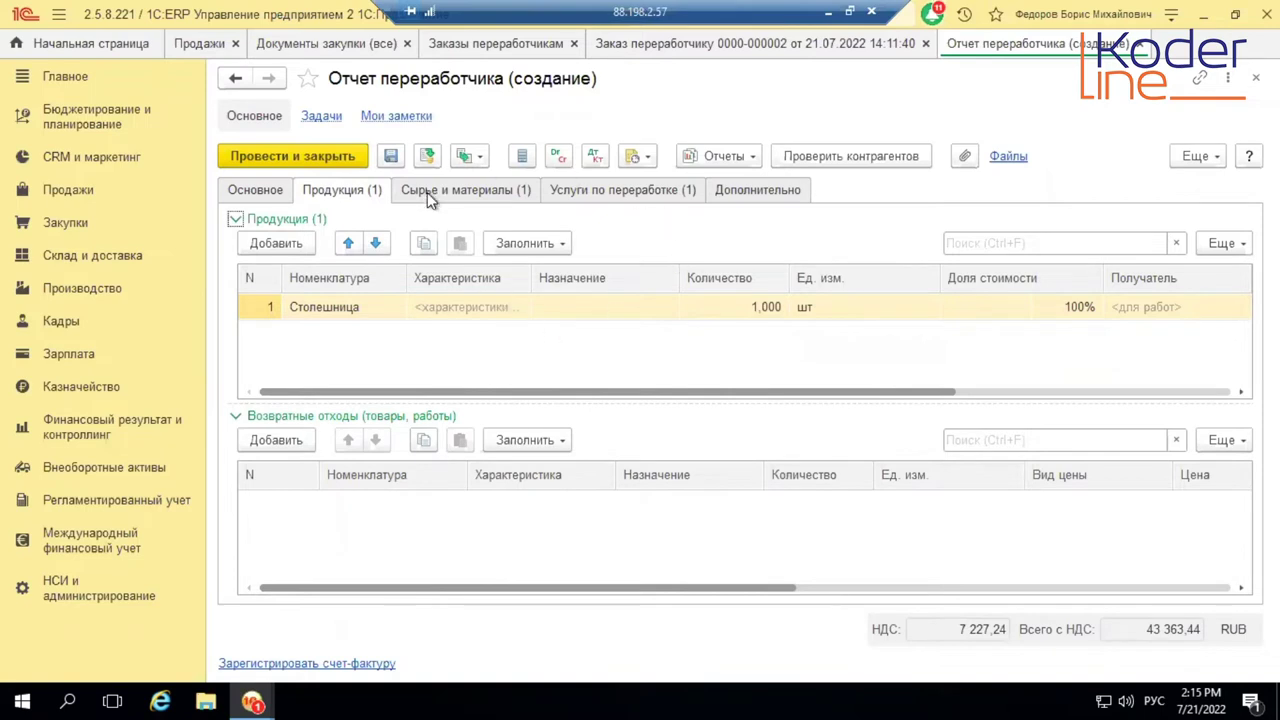
{"action": "left_click", "coordinate": [468, 194]}
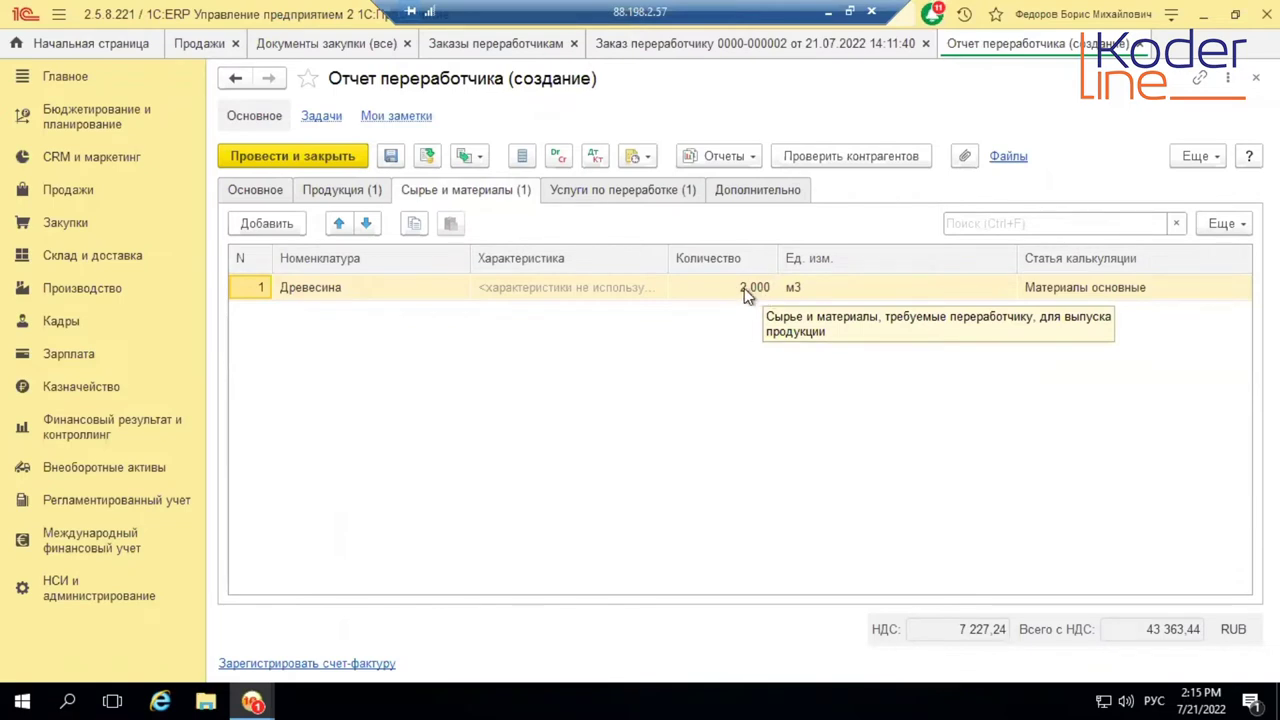
{"action": "left_click", "coordinate": [643, 192]}
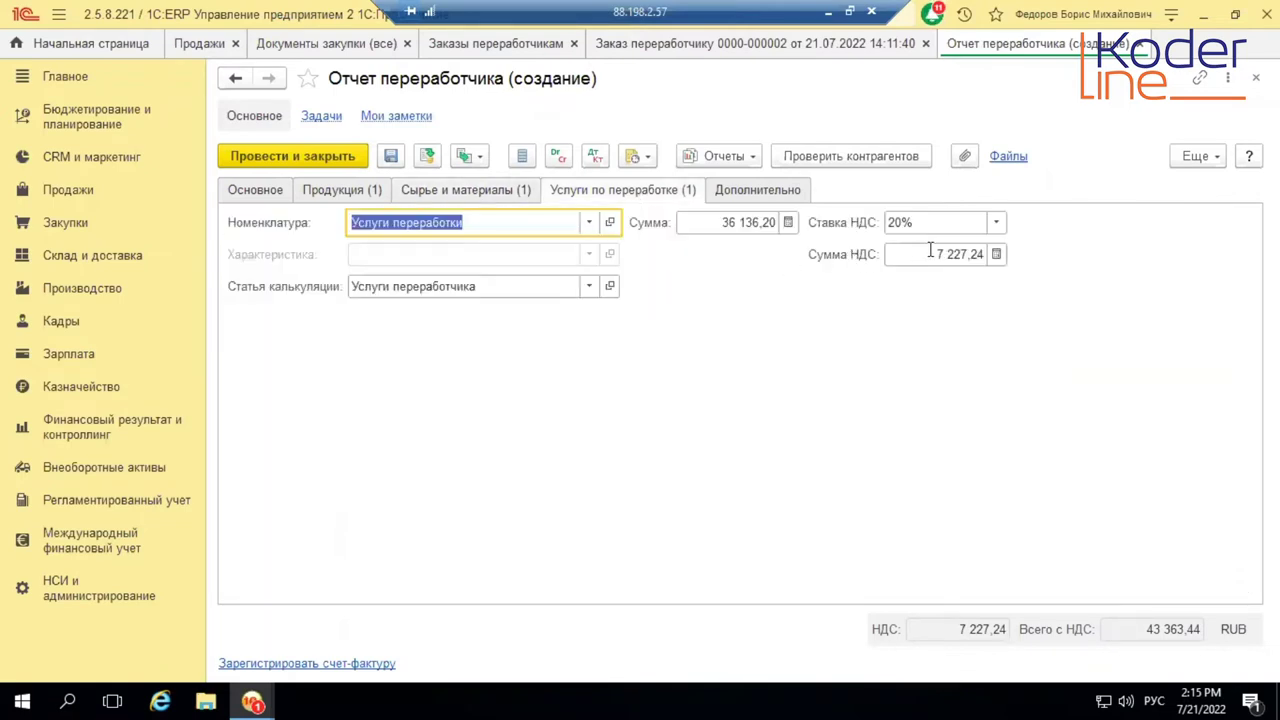
- Try to post the processor report with the values filled in from the order
{"action": "left_click", "coordinate": [279, 194]}
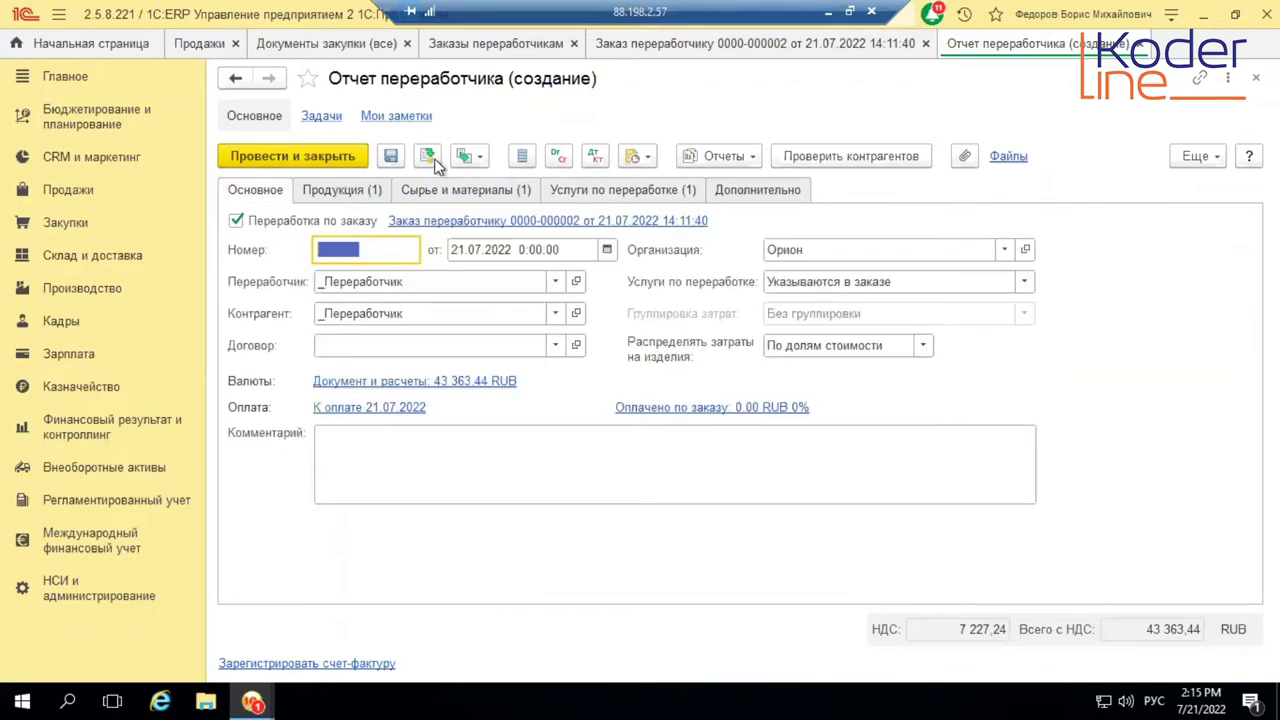
{"action": "left_click", "coordinate": [428, 155]}
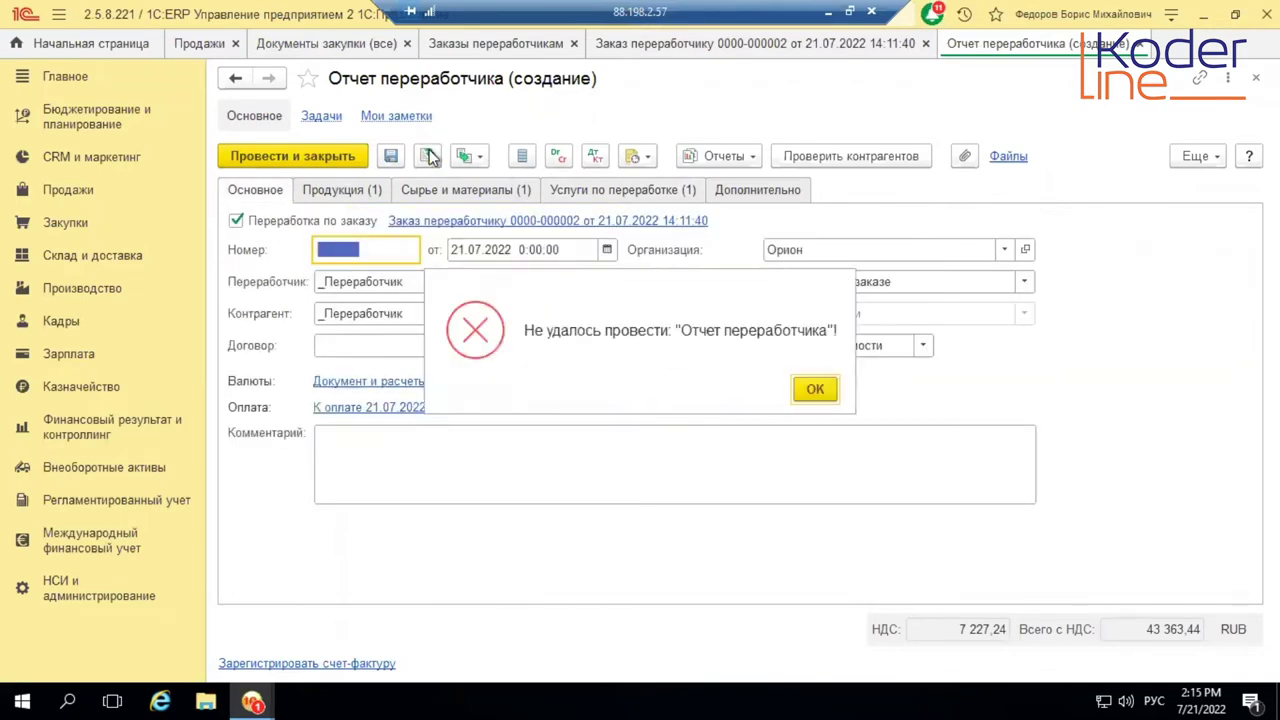
{"action": "left_click", "coordinate": [815, 389]}
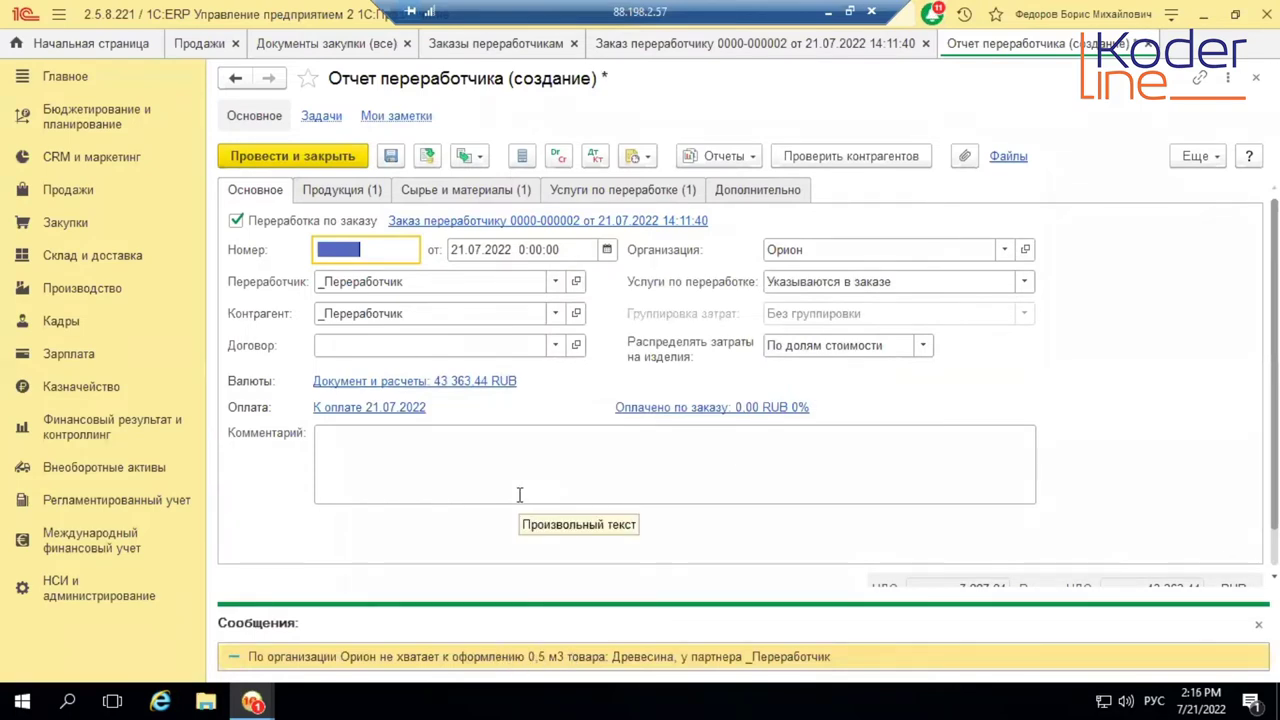
- Set the Древесина quantity in the processor report's raw materials to 1,5 м3, then post and close the report
{"action": "left_click", "coordinate": [452, 190]}
{"action": "left_click", "coordinate": [755, 289]}
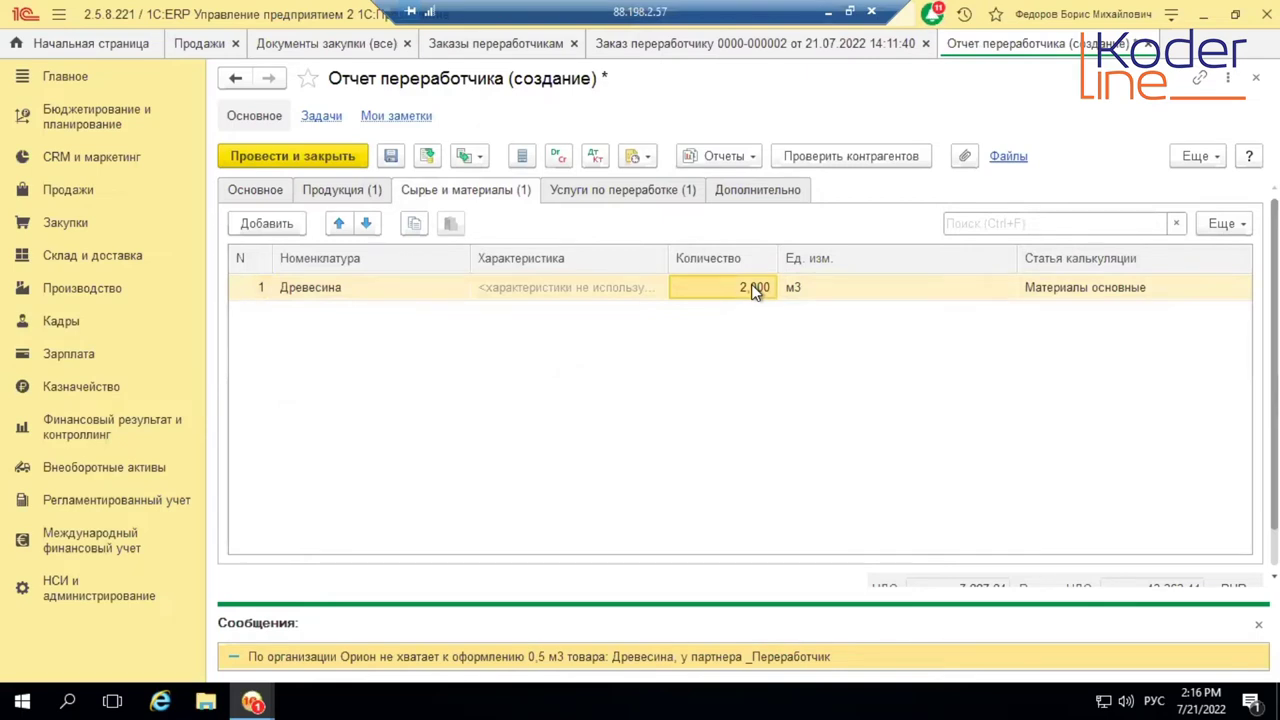
{"action": "left_click", "coordinate": [755, 289]}
{"action": "type", "text": "1,5"}
{"action": "key", "text": "Return"}
{"action": "left_click", "coordinate": [430, 157]}
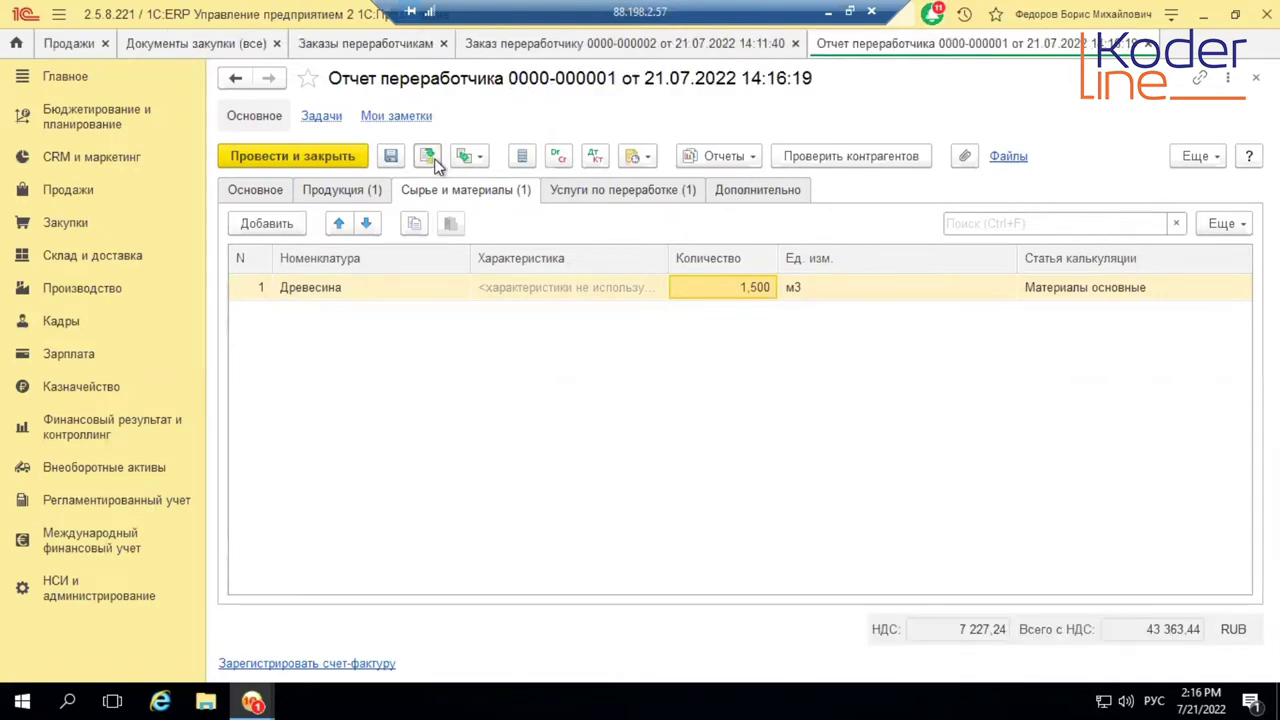
{"action": "left_click", "coordinate": [1150, 44]}
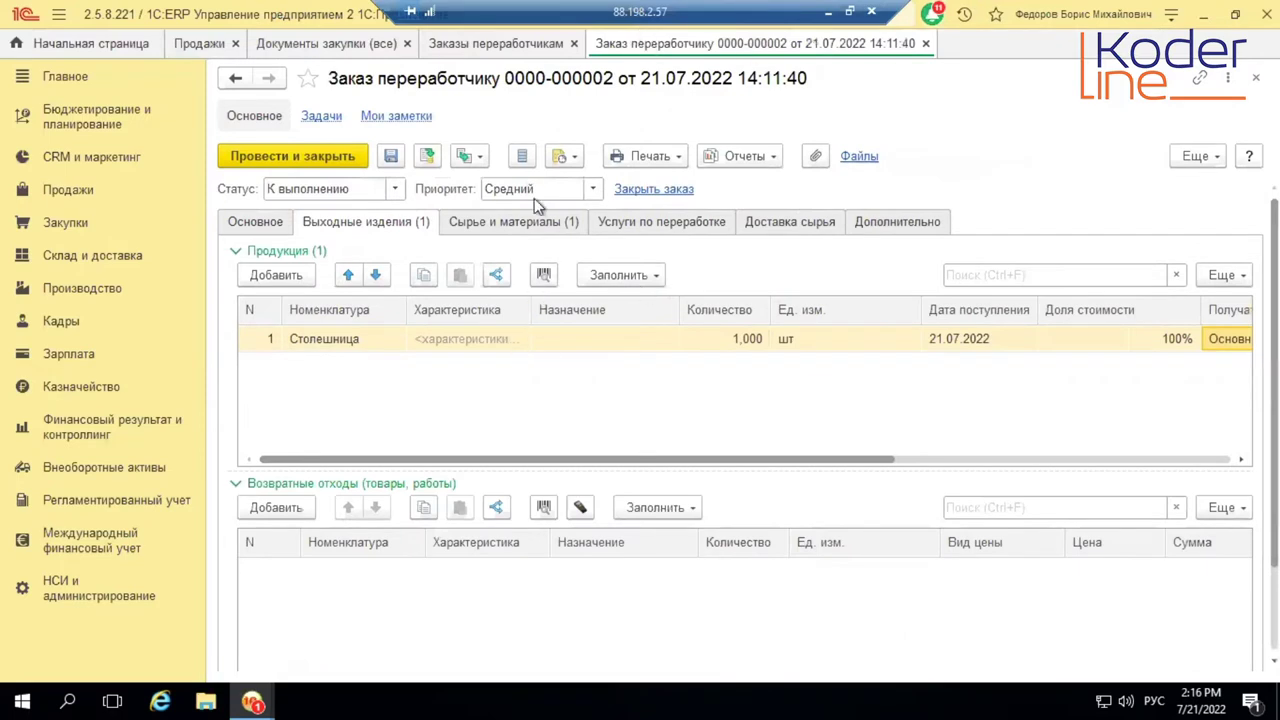
- Set the processor order's status (Статус) to Закрыт and post the order
{"action": "left_click", "coordinate": [395, 188]}
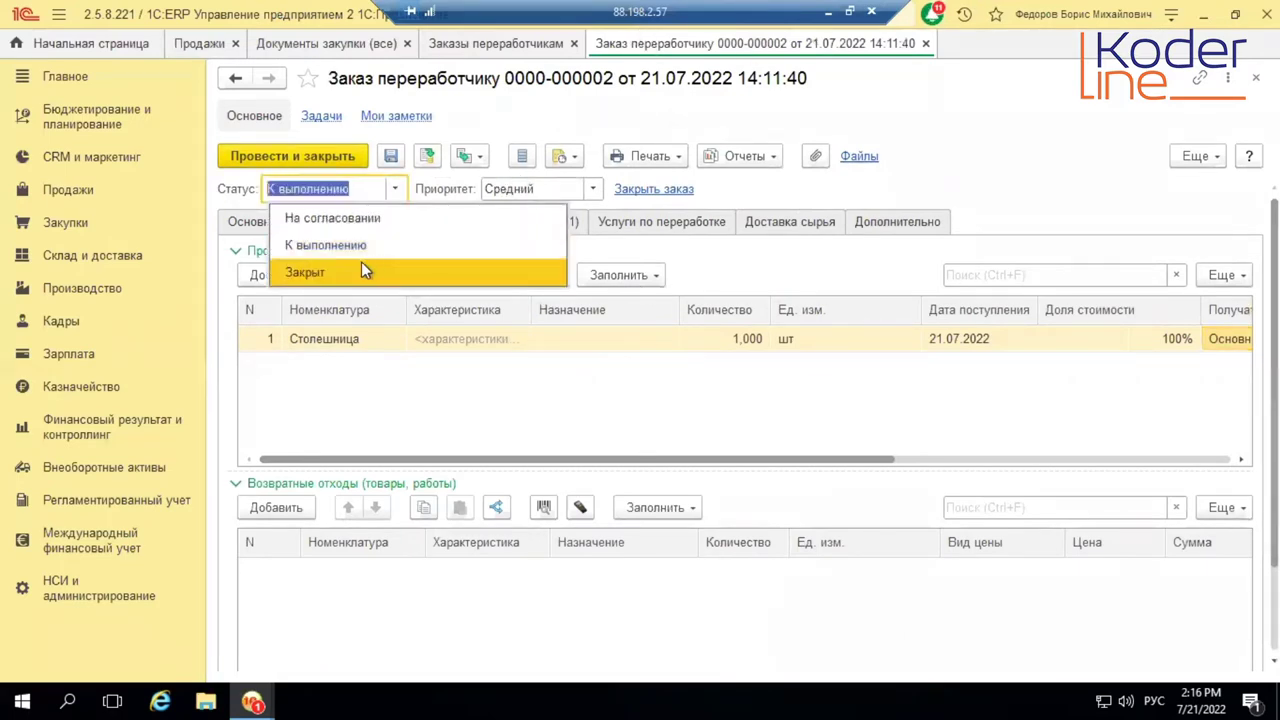
{"action": "left_click", "coordinate": [366, 272]}
{"action": "left_click", "coordinate": [428, 157]}
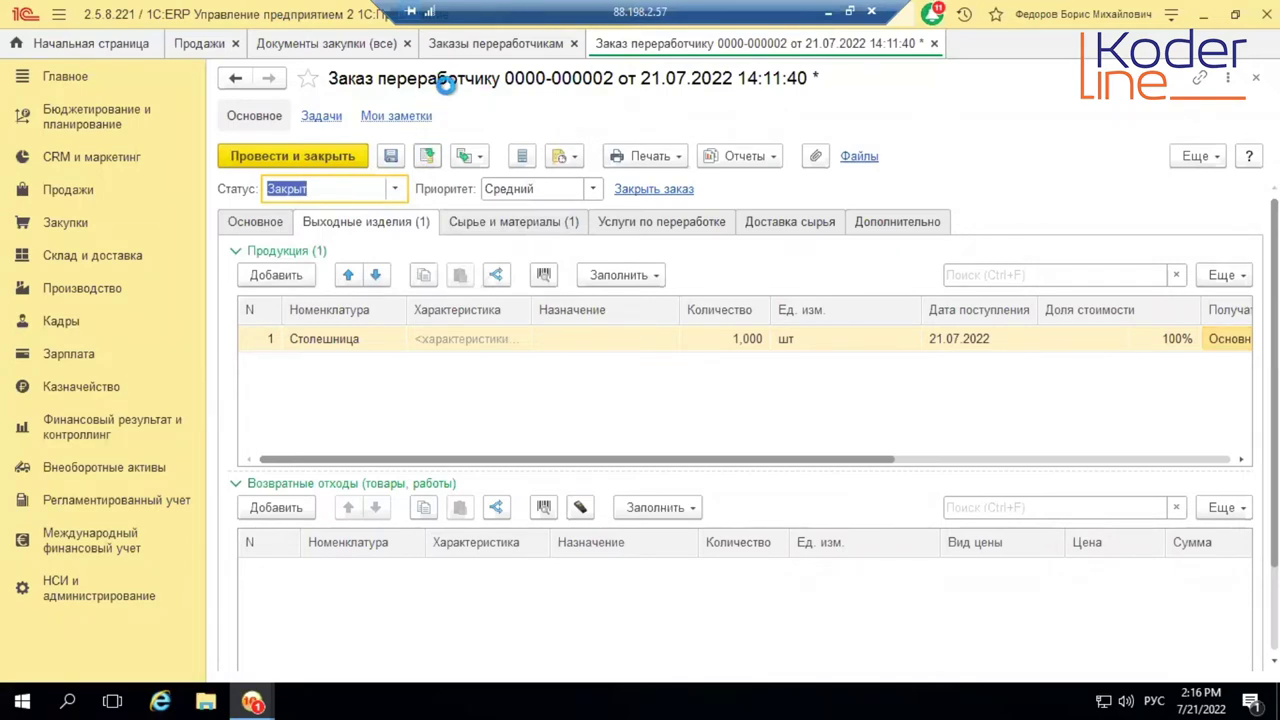
{"action": "left_click", "coordinate": [476, 157]}
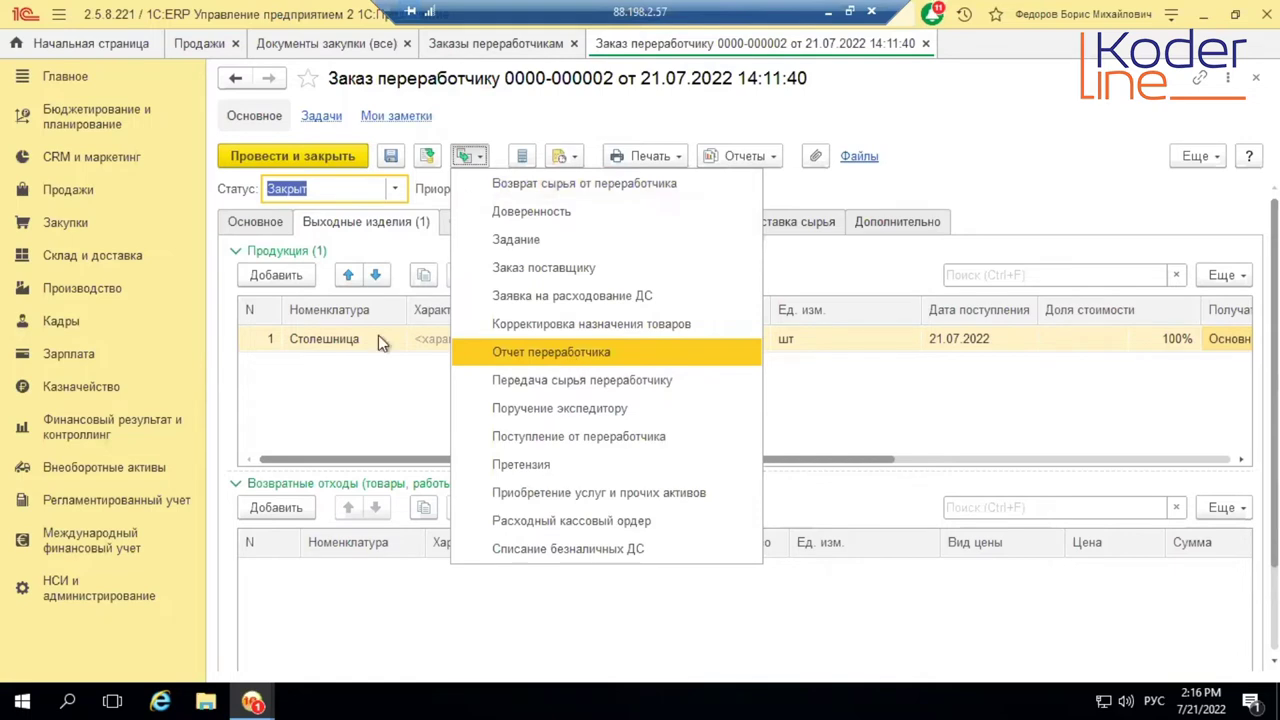
{"action": "left_click", "coordinate": [302, 383]}
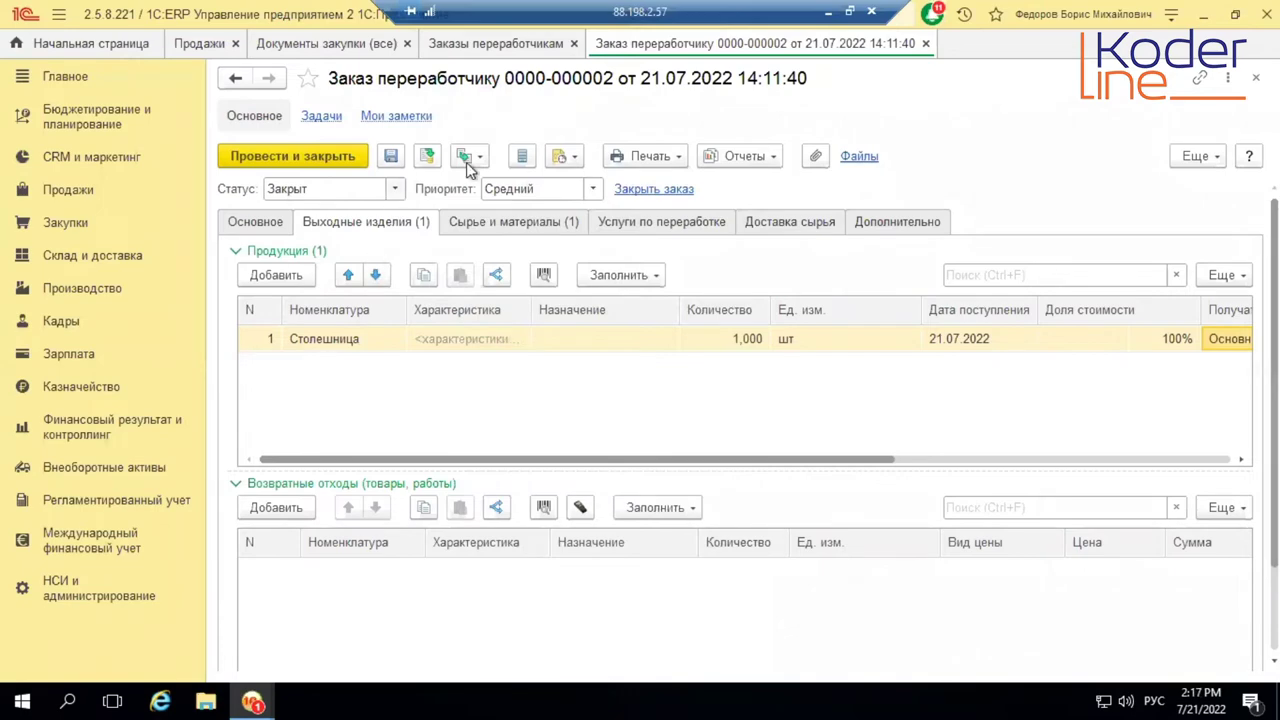
- Close the processor order, the Заказы переработчикам list and the Продажи settings to return to the start page
{"action": "left_click", "coordinate": [926, 43]}
{"action": "left_click", "coordinate": [573, 44]}
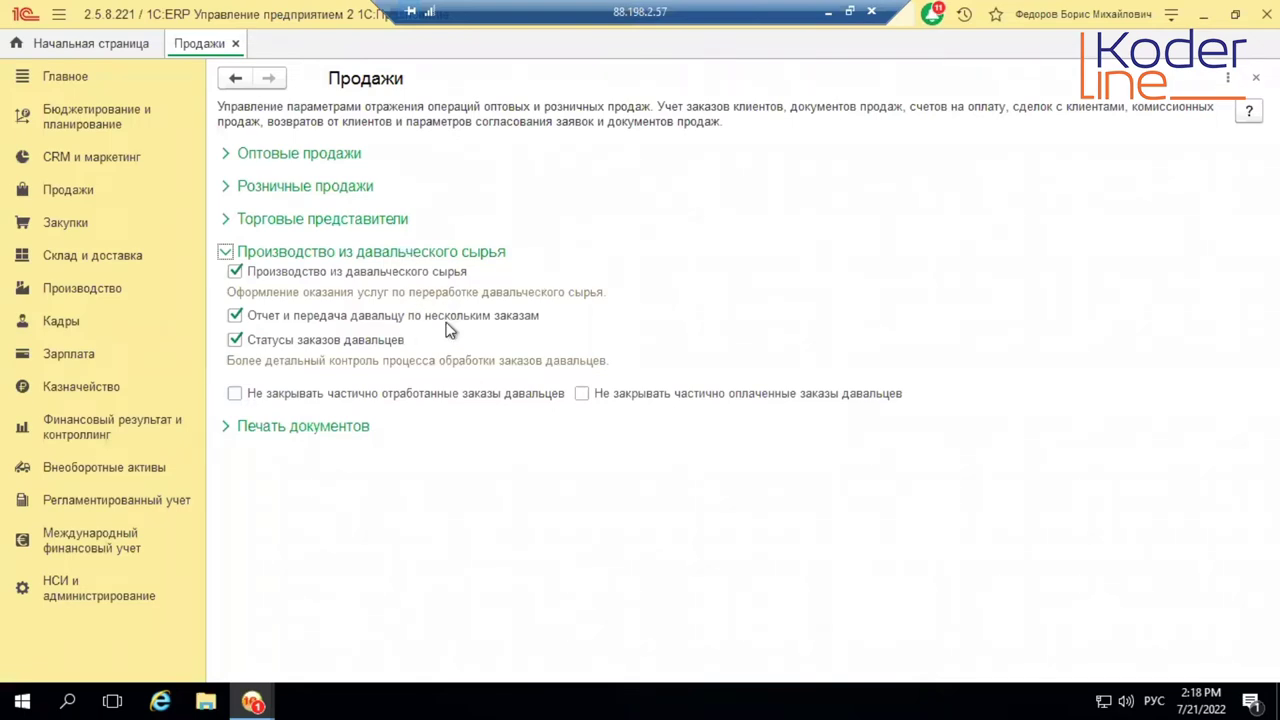
{"action": "left_click", "coordinate": [236, 44]}
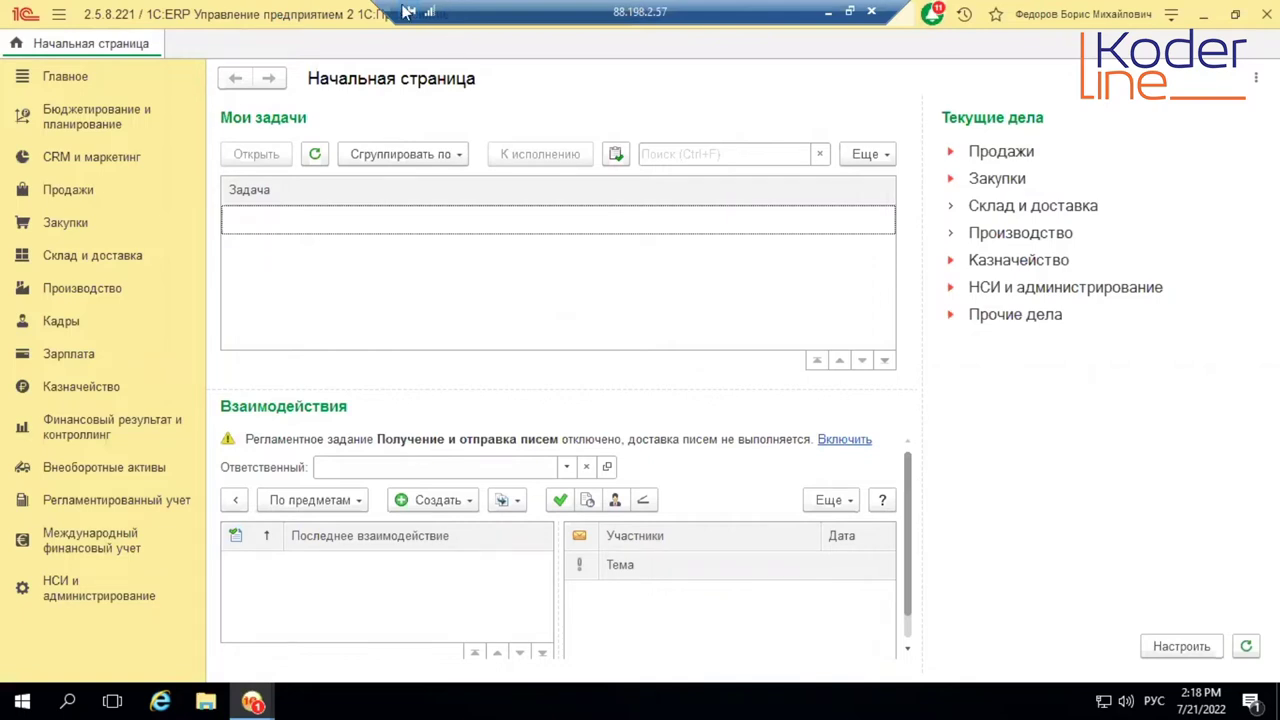
- Open the Ресурсные спецификации list and create an Изготовление, сборка resource specification in the Вебинар group
{"action": "left_click", "coordinate": [330, 251]}
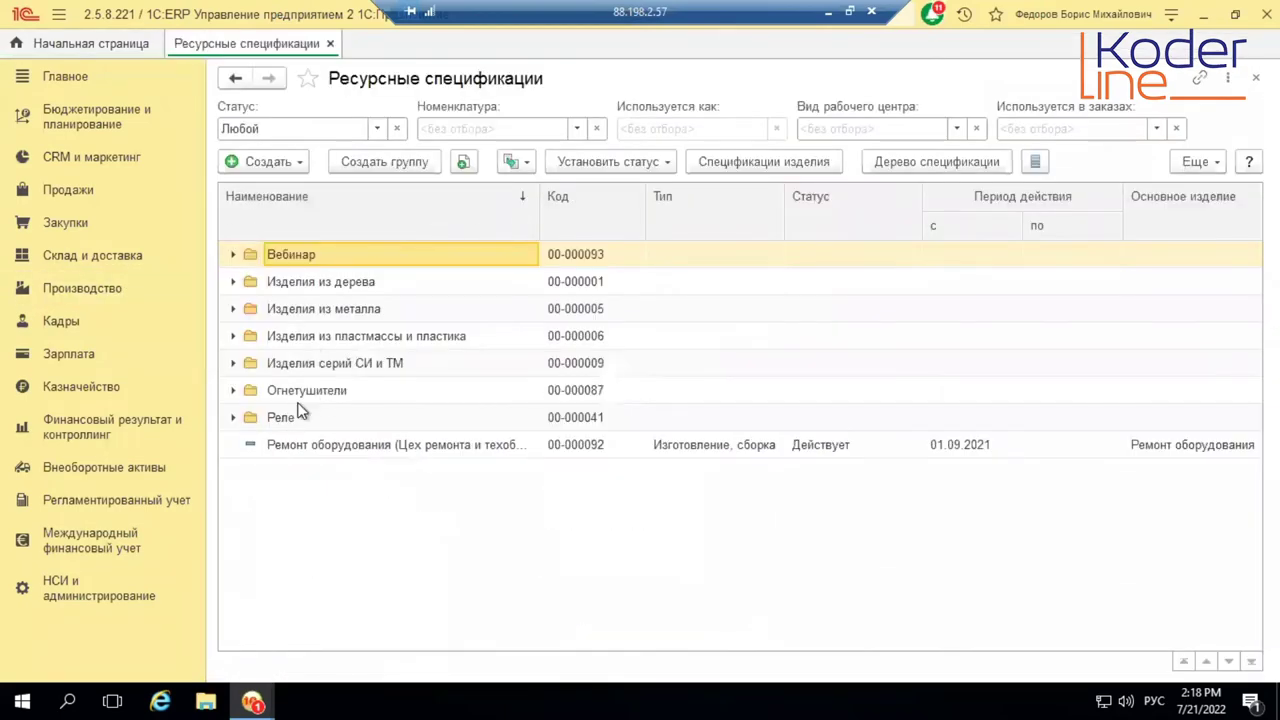
{"action": "double_click", "coordinate": [313, 262]}
{"action": "left_click", "coordinate": [300, 161]}
{"action": "key", "text": "Escape"}
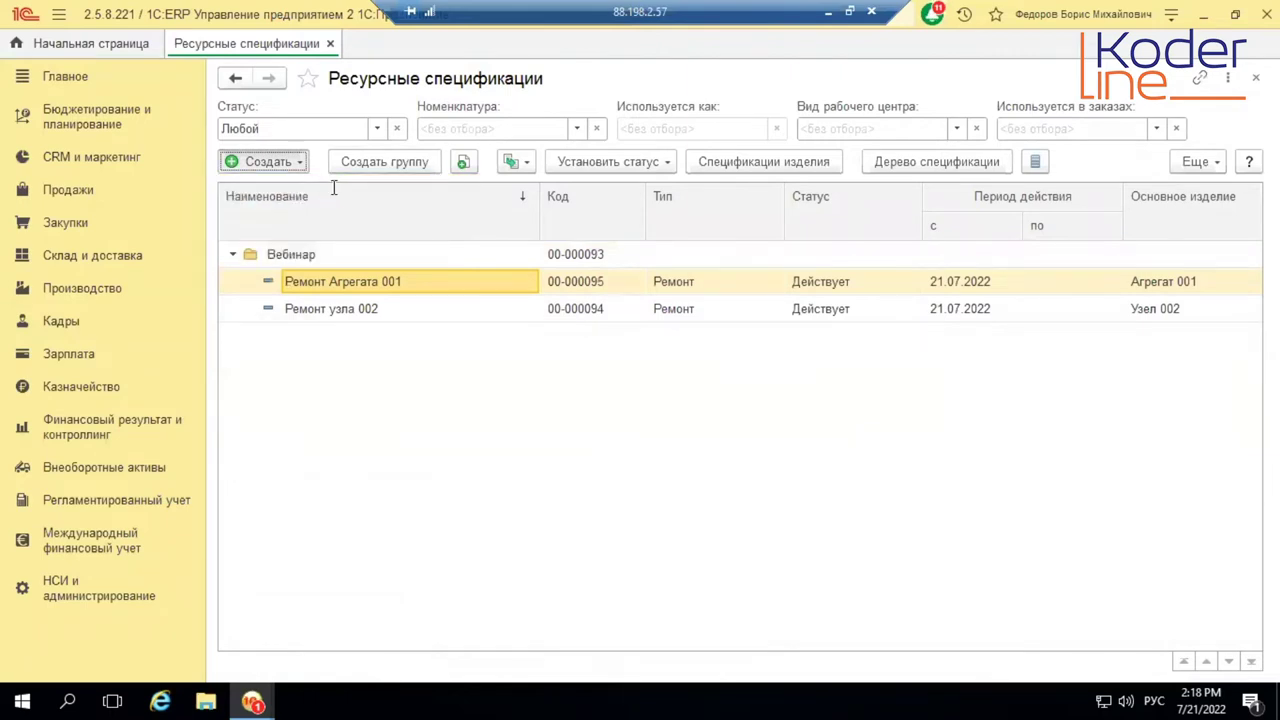
- Set the specification's product to Столешница with quantity 1 and name the specification Столешница
{"action": "left_click", "coordinate": [600, 322]}
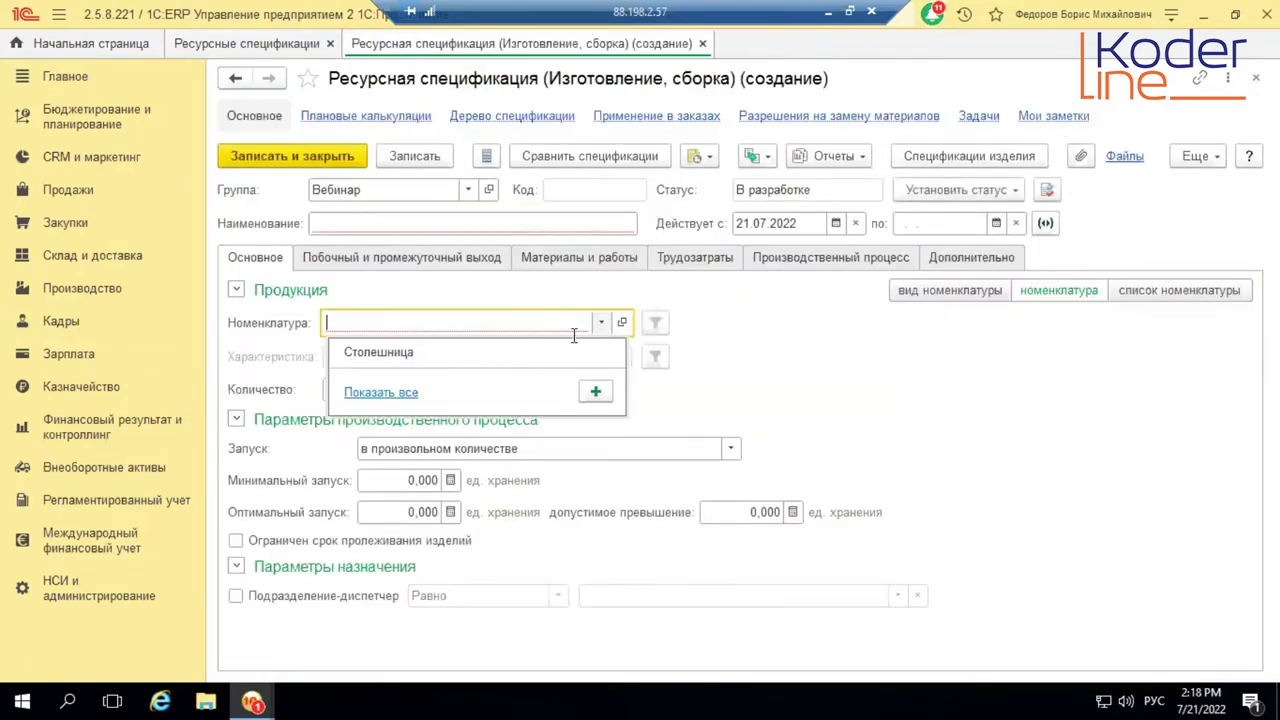
{"action": "left_click", "coordinate": [420, 360]}
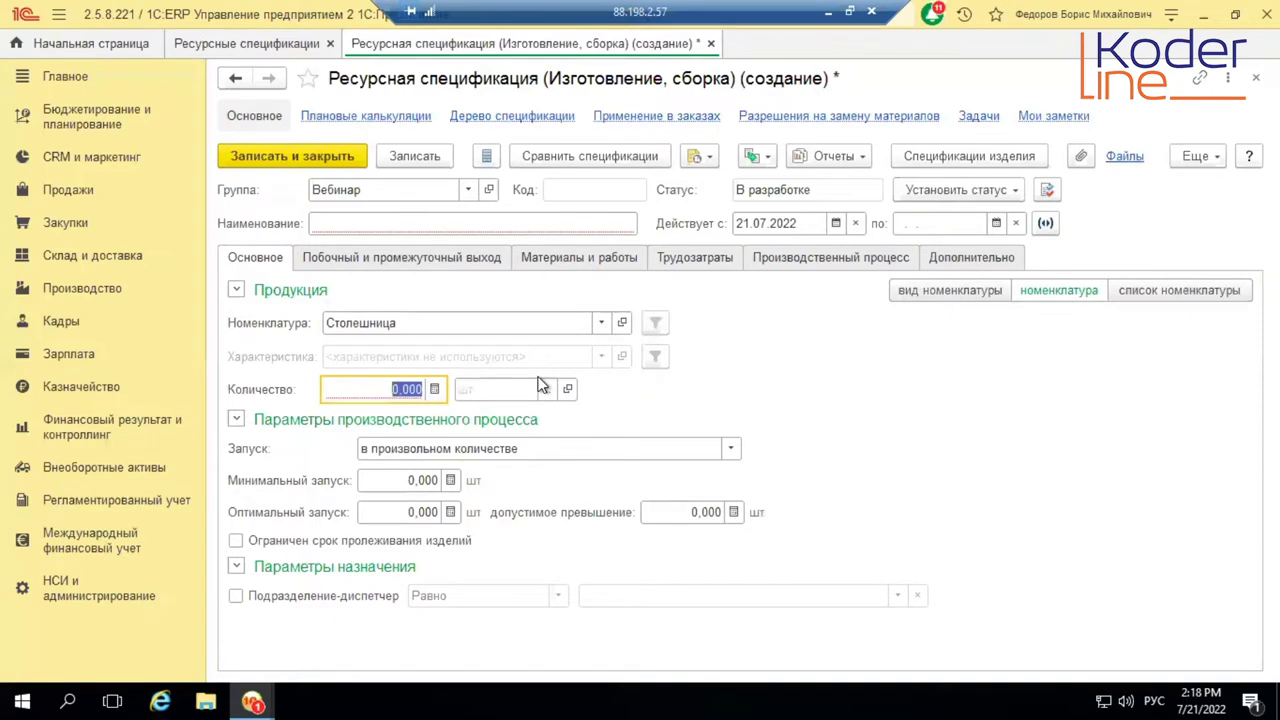
{"action": "type", "text": "1"}
{"action": "left_click", "coordinate": [440, 220]}
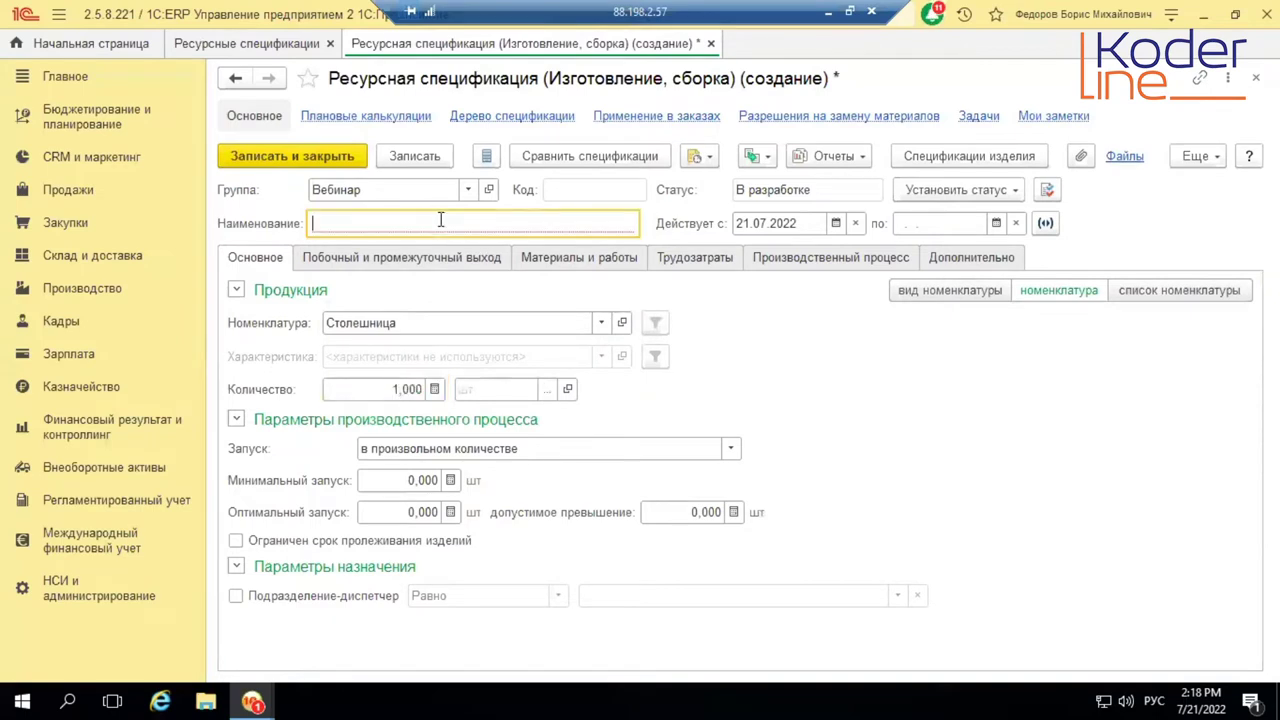
{"action": "double_click", "coordinate": [397, 323]}
{"action": "key", "text": "ctrl+c"}
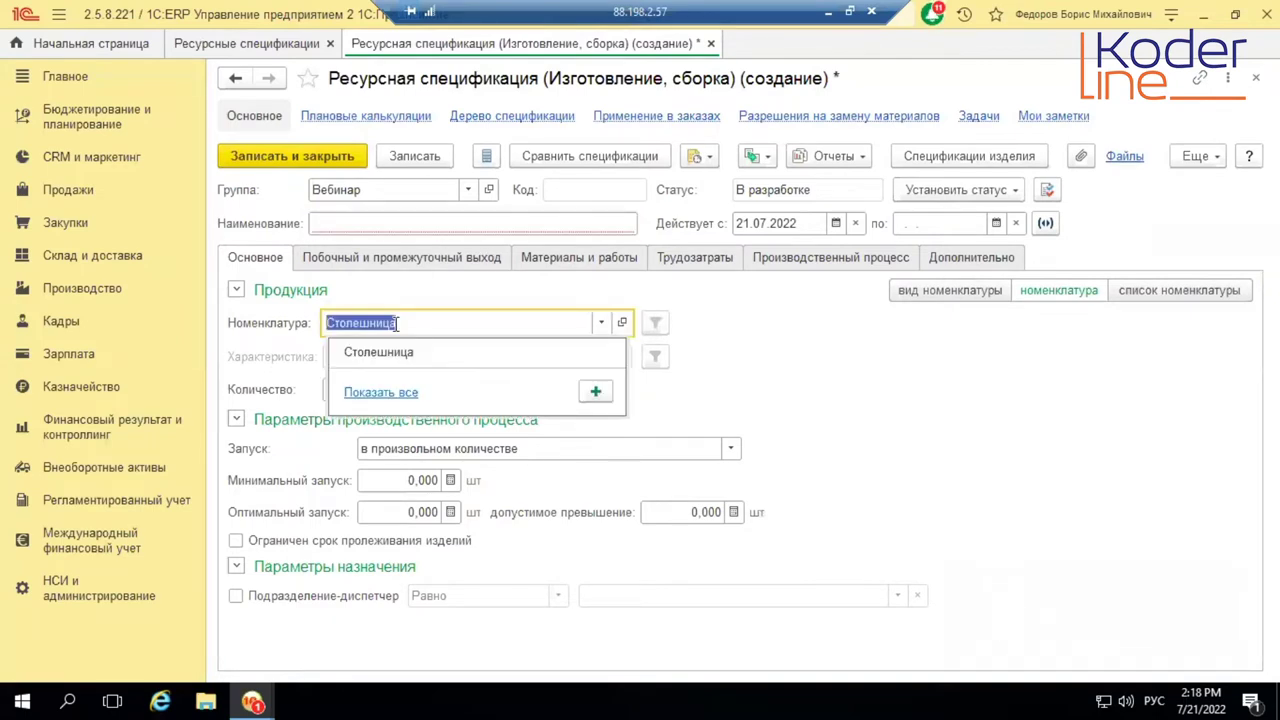
{"action": "left_click", "coordinate": [399, 225]}
{"action": "key", "text": "ctrl+v"}
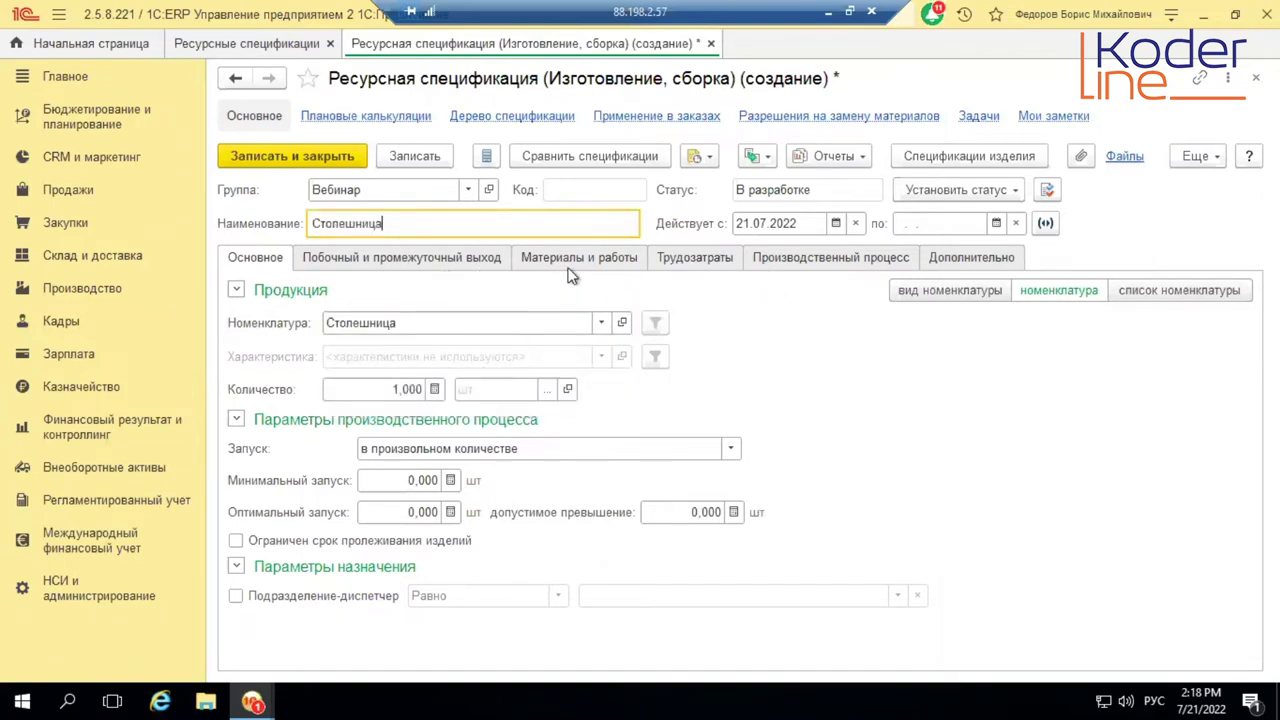
- Add a first stage to the specification's production process, saving the specification when required
{"action": "left_click", "coordinate": [849, 257]}
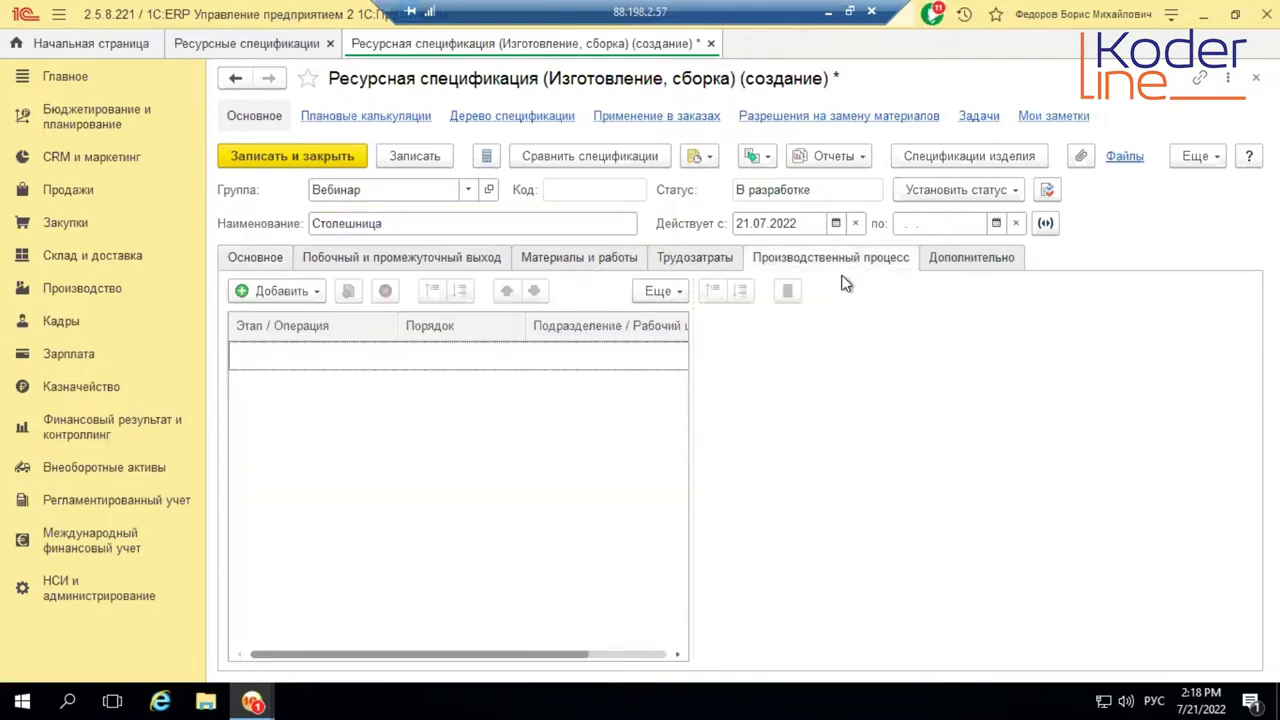
{"action": "left_click", "coordinate": [285, 291]}
{"action": "left_click", "coordinate": [311, 320]}
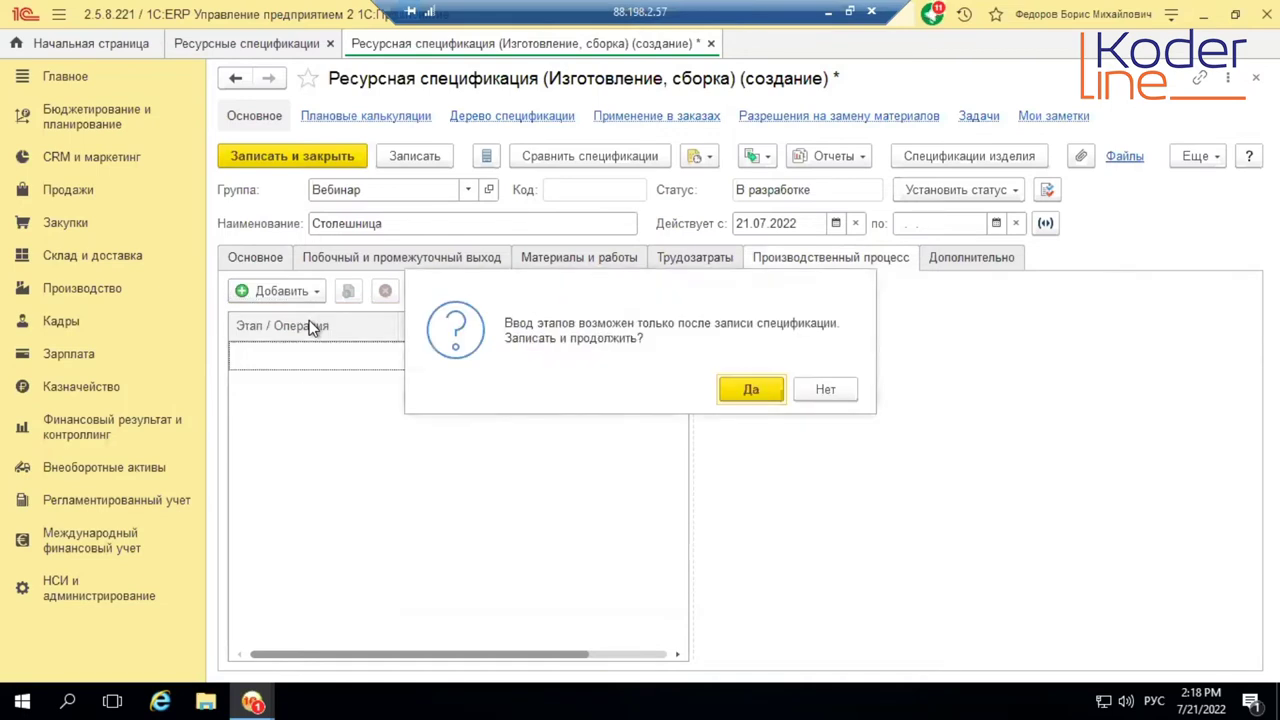
{"action": "left_click", "coordinate": [750, 393]}
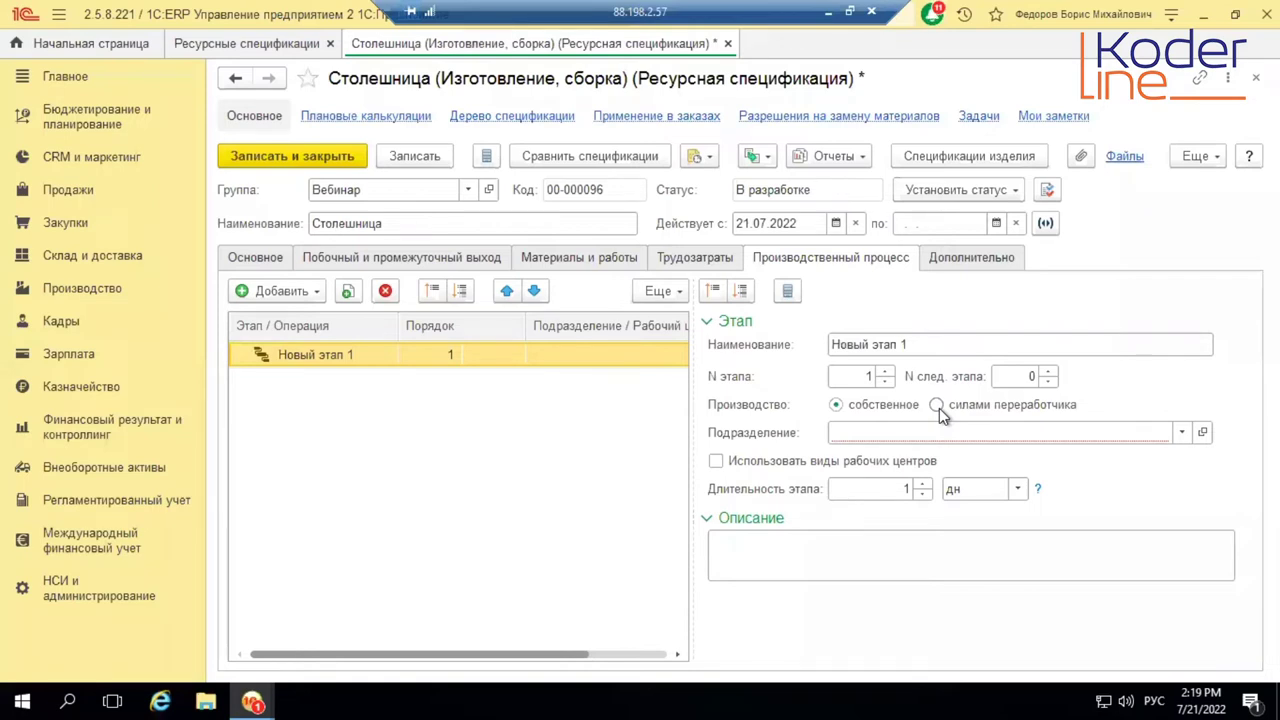
- Open the Номенклатура catalogue at the Продукция kind and create a new item by copying Столешница
{"action": "double_click", "coordinate": [362, 223]}
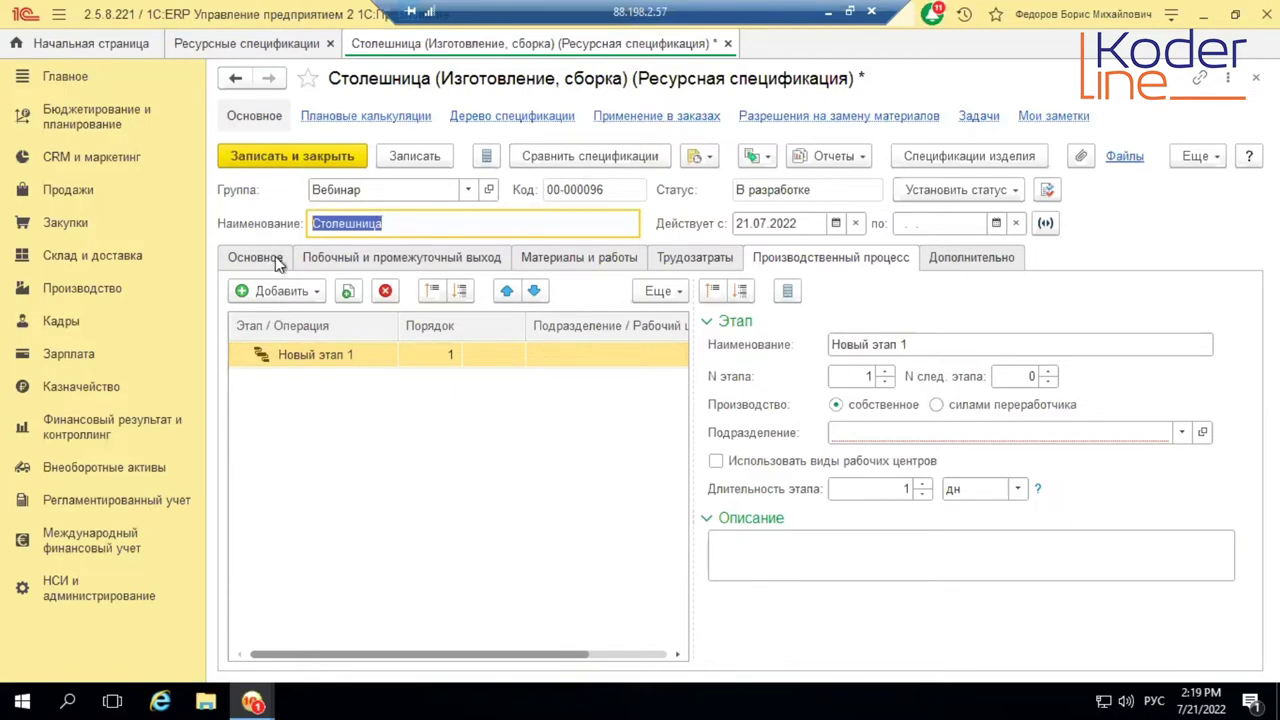
{"action": "left_click", "coordinate": [272, 260]}
{"action": "left_click", "coordinate": [67, 600]}
{"action": "scroll", "coordinate": [330, 585], "scroll_direction": "down", "scroll_amount": 5}
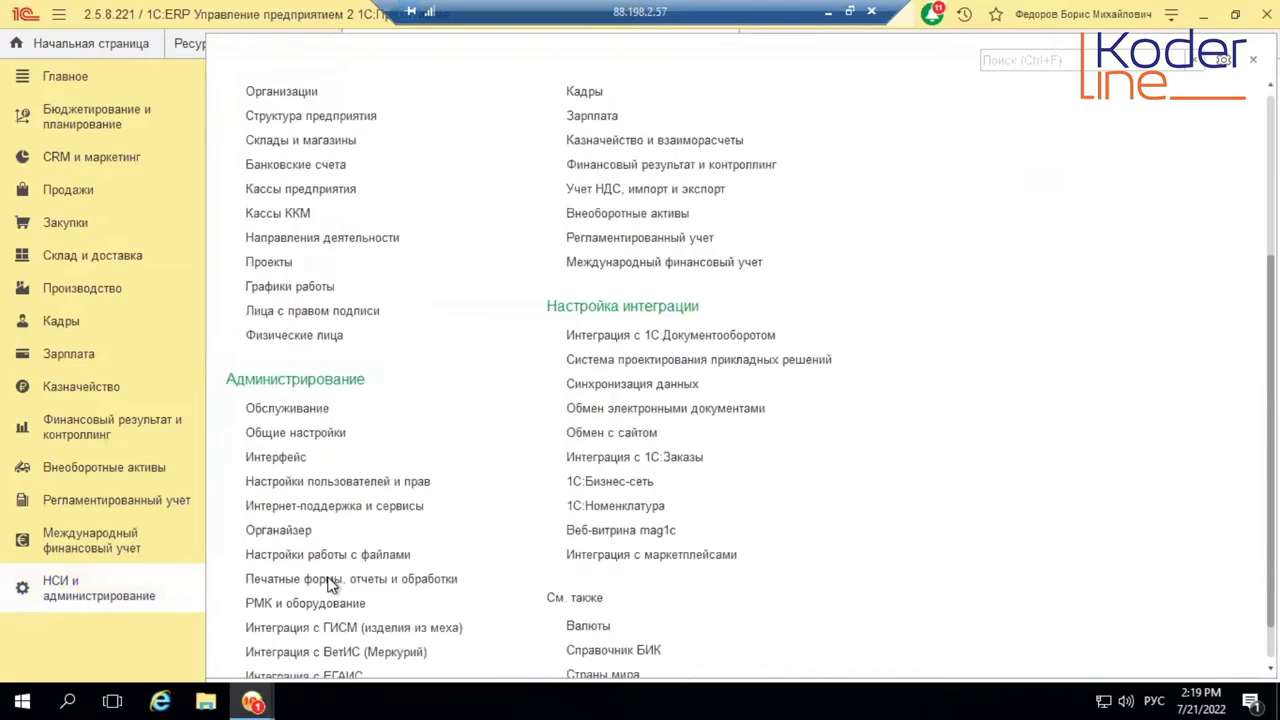
{"action": "scroll", "coordinate": [382, 468], "scroll_direction": "up", "scroll_amount": 5}
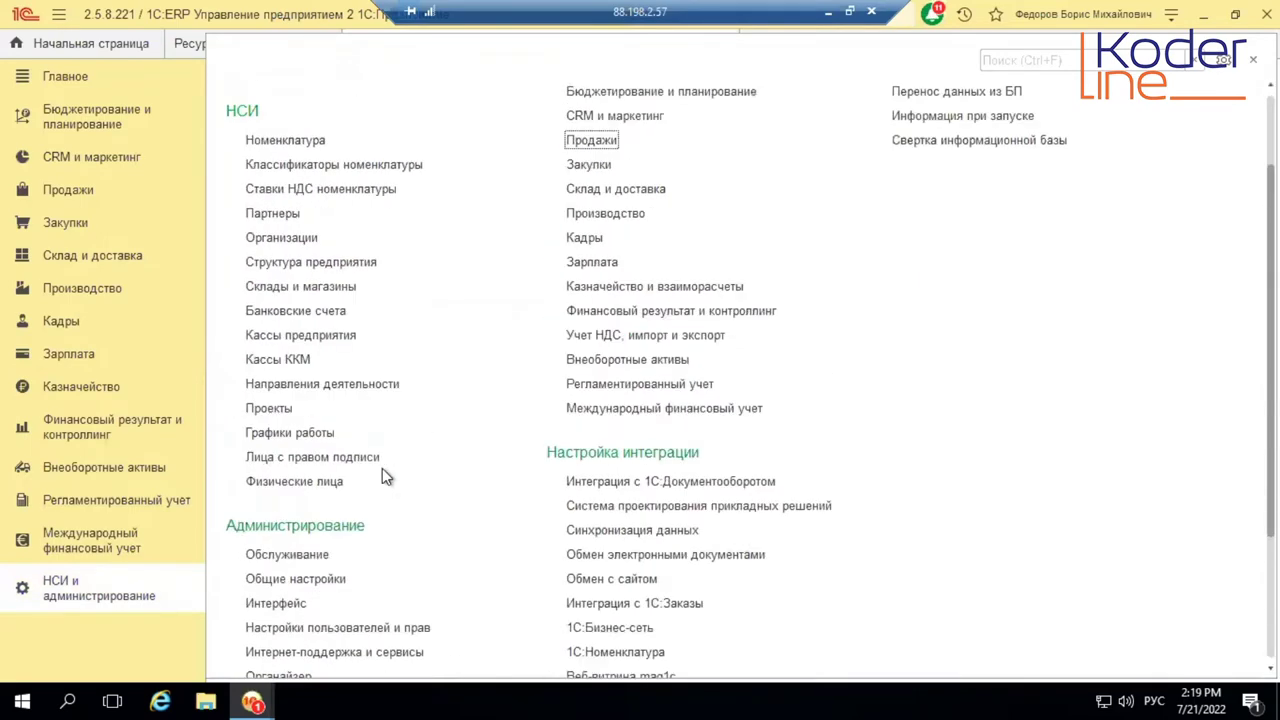
{"action": "left_click", "coordinate": [286, 205]}
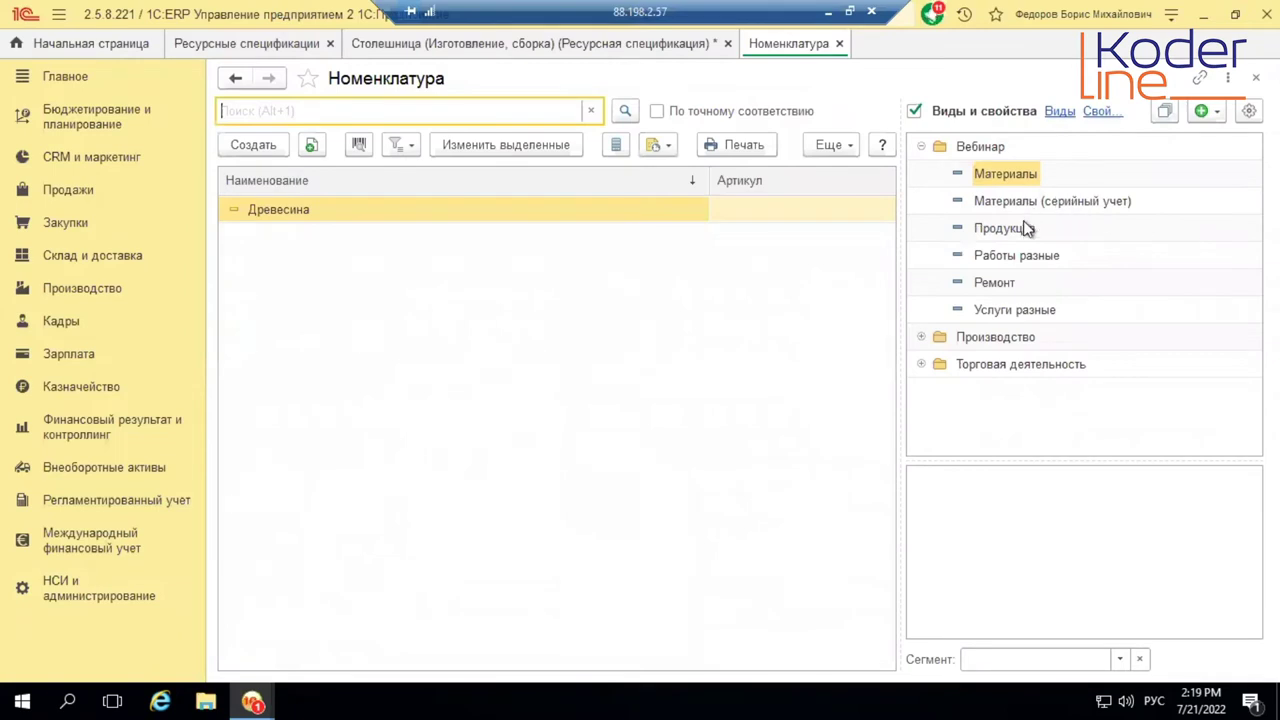
{"action": "left_click", "coordinate": [1021, 232]}
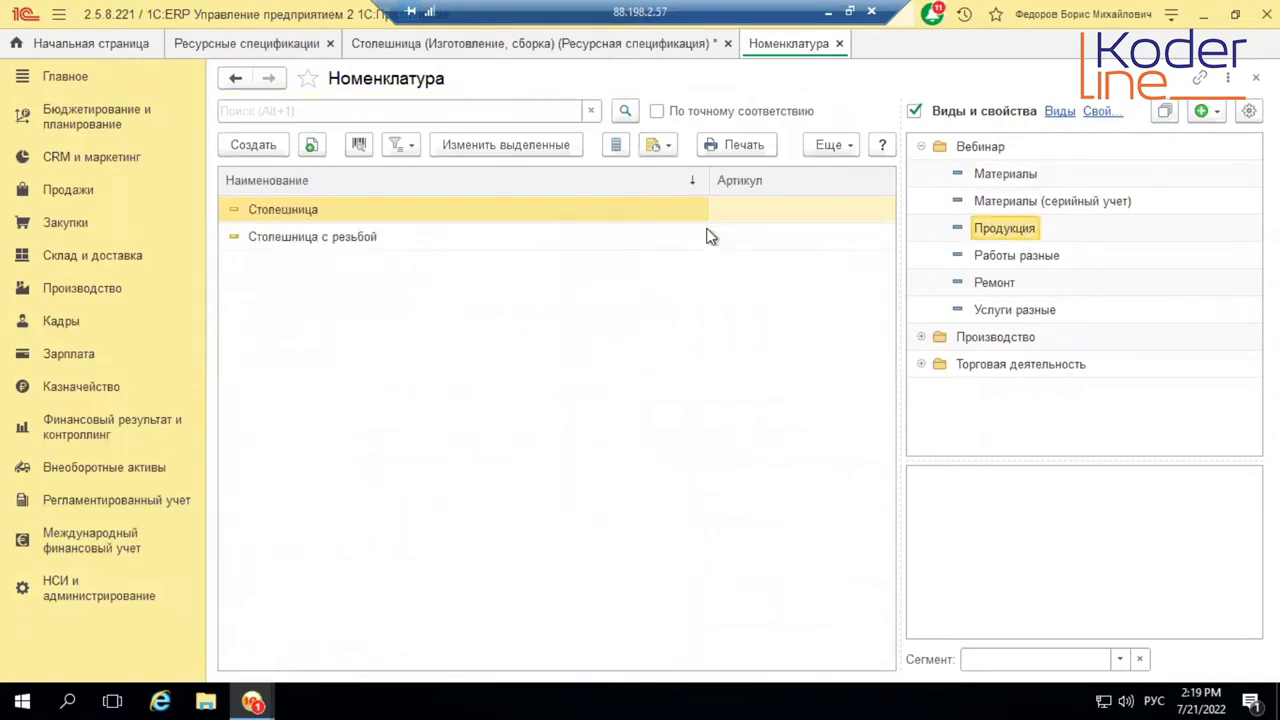
{"action": "right_click", "coordinate": [258, 212]}
{"action": "left_click", "coordinate": [307, 249]}
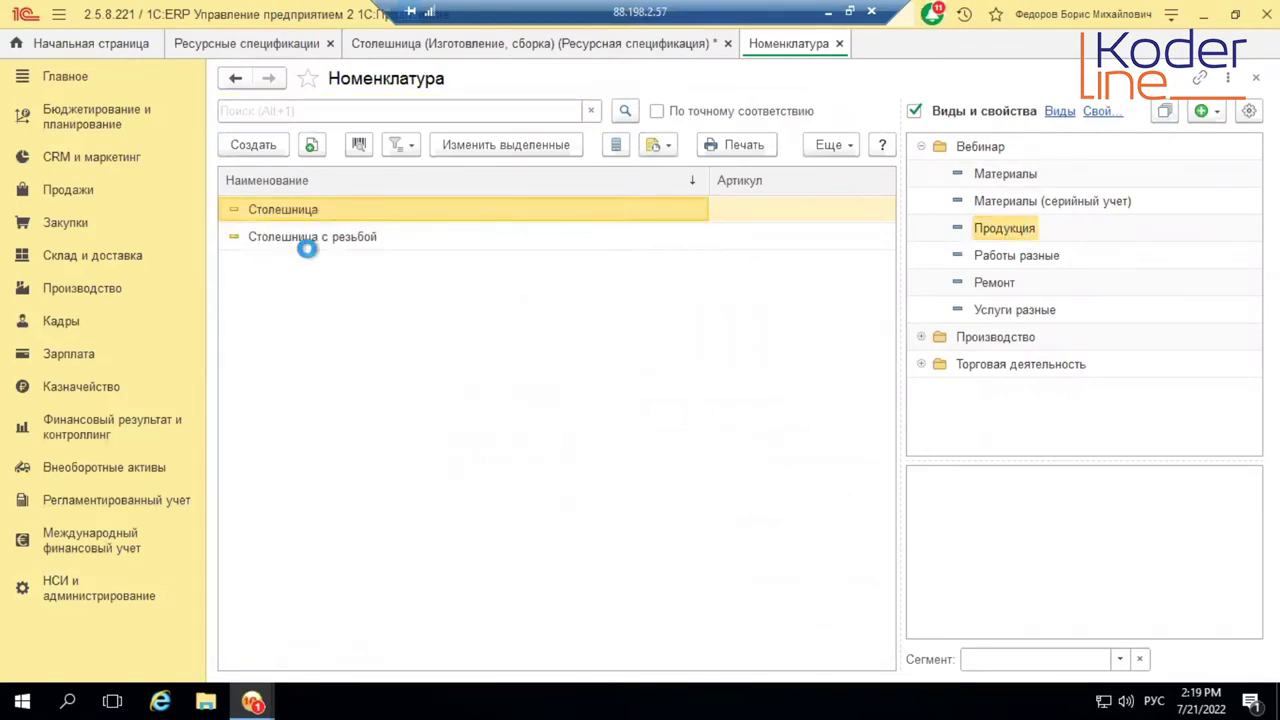
- Set the copied item's working name and print name to Стол, then save and close it
{"action": "double_click", "coordinate": [484, 243]}
{"action": "left_click", "coordinate": [484, 243]}
{"action": "key", "text": "BackSpace"}
{"action": "key", "text": "BackSpace"}
{"action": "key", "text": "BackSpace"}
{"action": "key", "text": "BackSpace"}
{"action": "key", "text": "BackSpace"}
{"action": "key", "text": "BackSpace"}
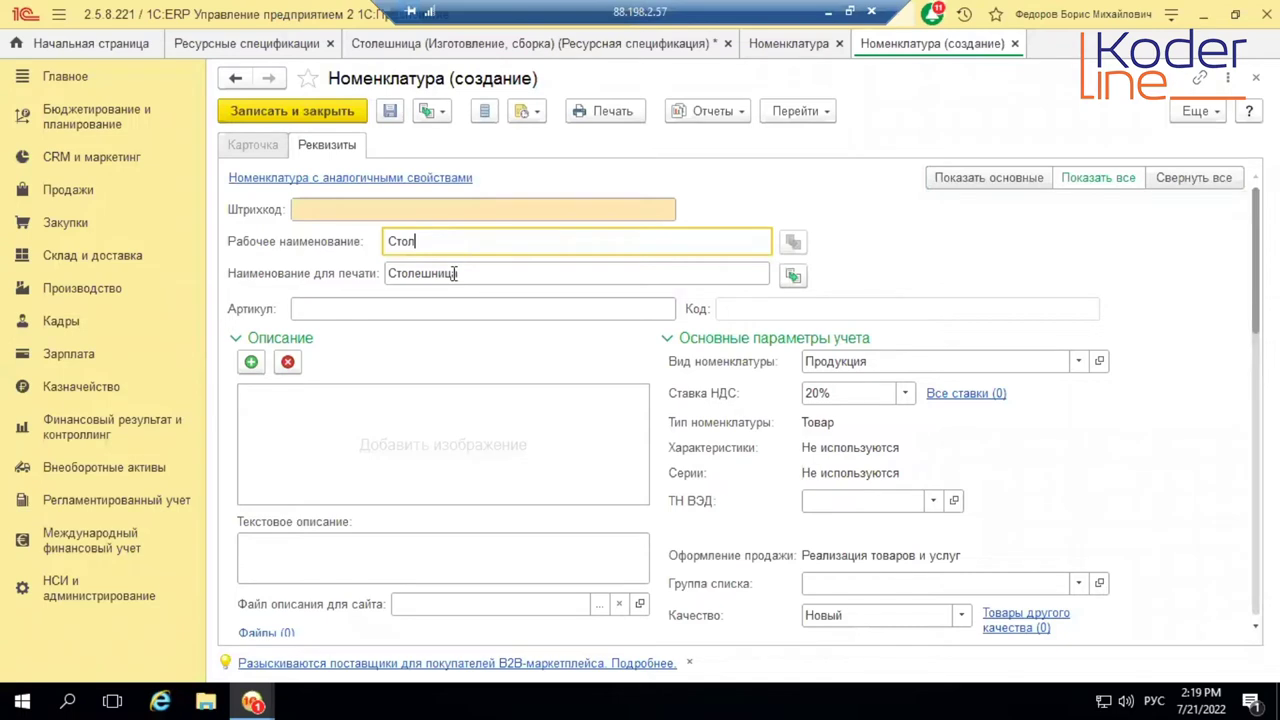
{"action": "left_click", "coordinate": [455, 273]}
{"action": "left_click", "coordinate": [455, 273]}
{"action": "left_click", "coordinate": [791, 277]}
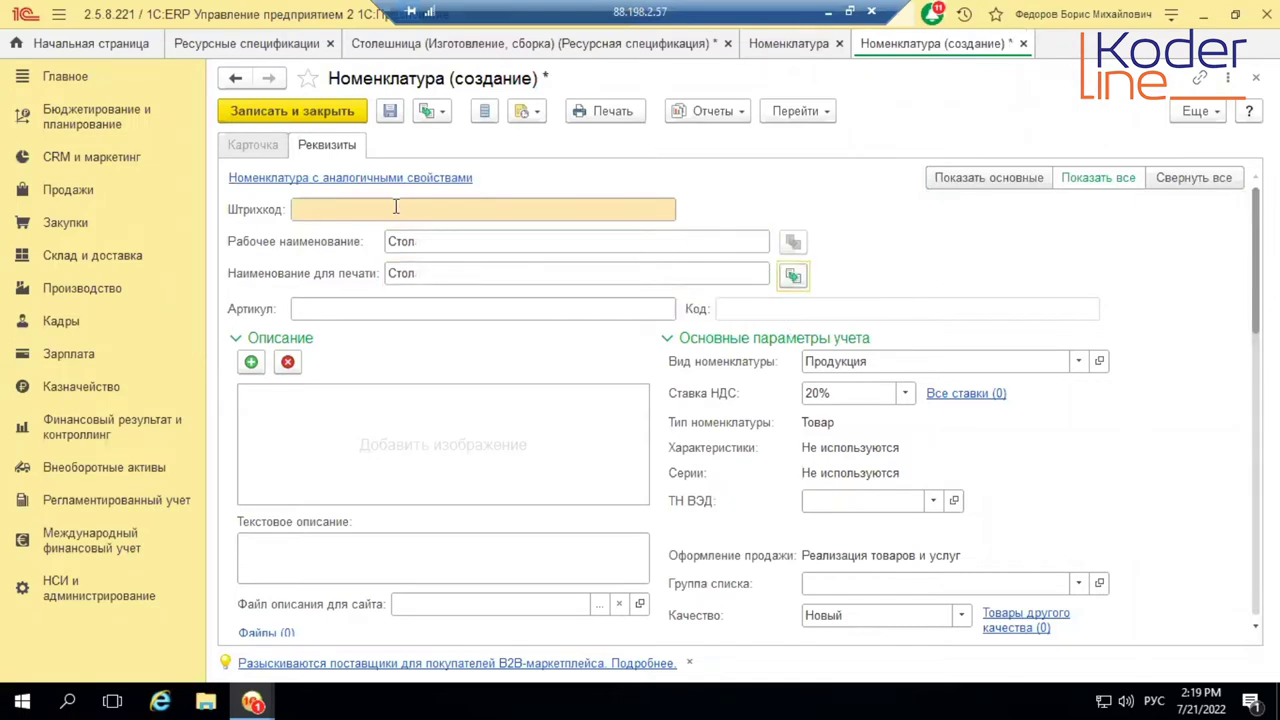
{"action": "left_click", "coordinate": [305, 112]}
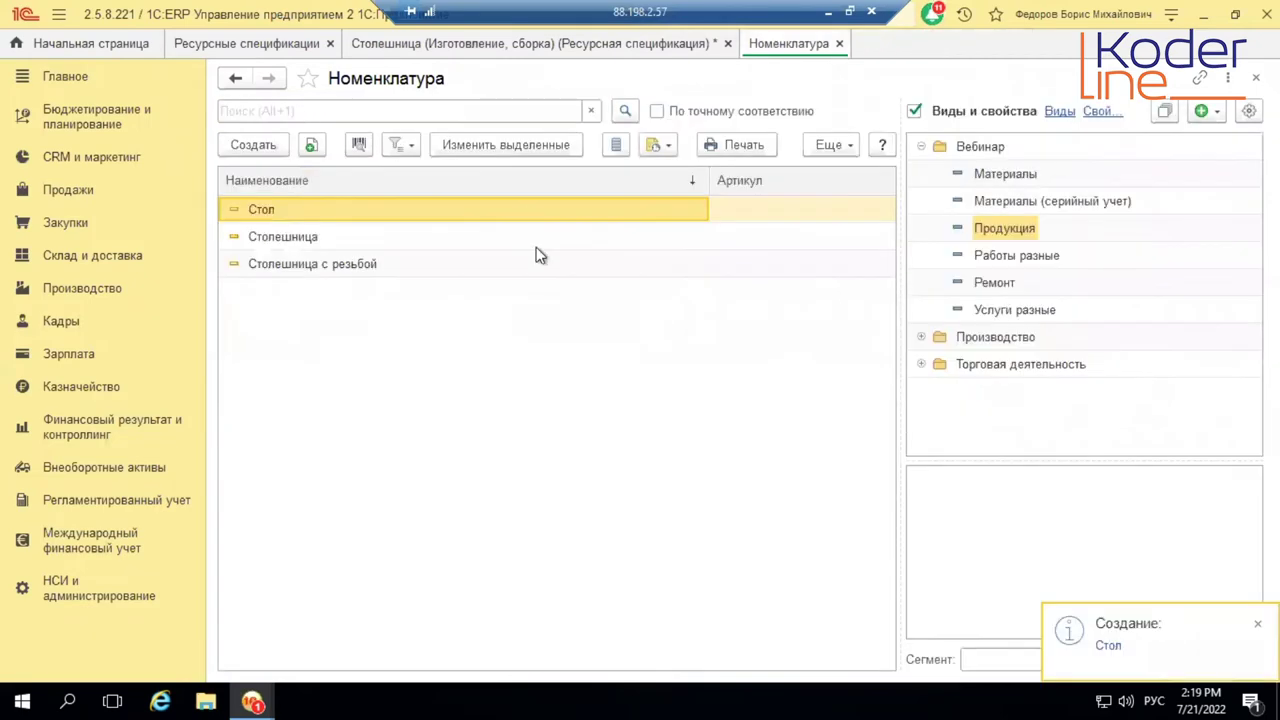
- Change the resource specification's product to Стол and rename the specification Стол
{"action": "left_click", "coordinate": [565, 44]}
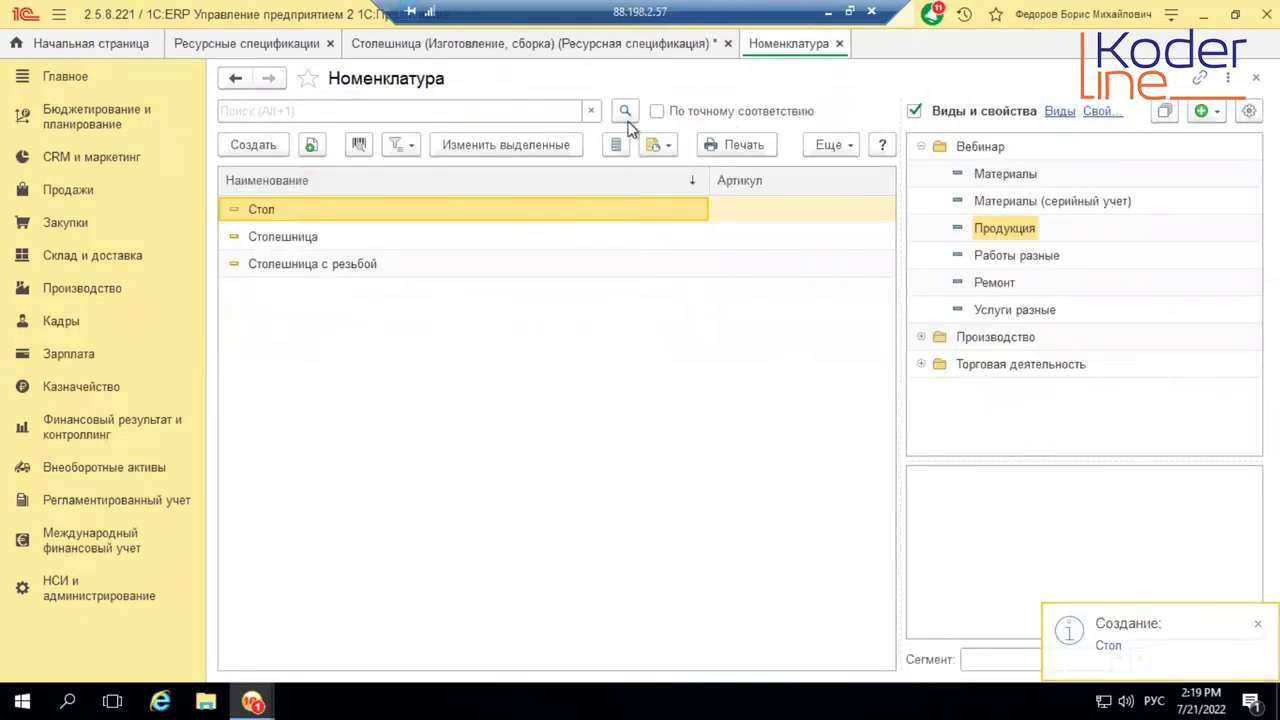
{"action": "left_click", "coordinate": [601, 322]}
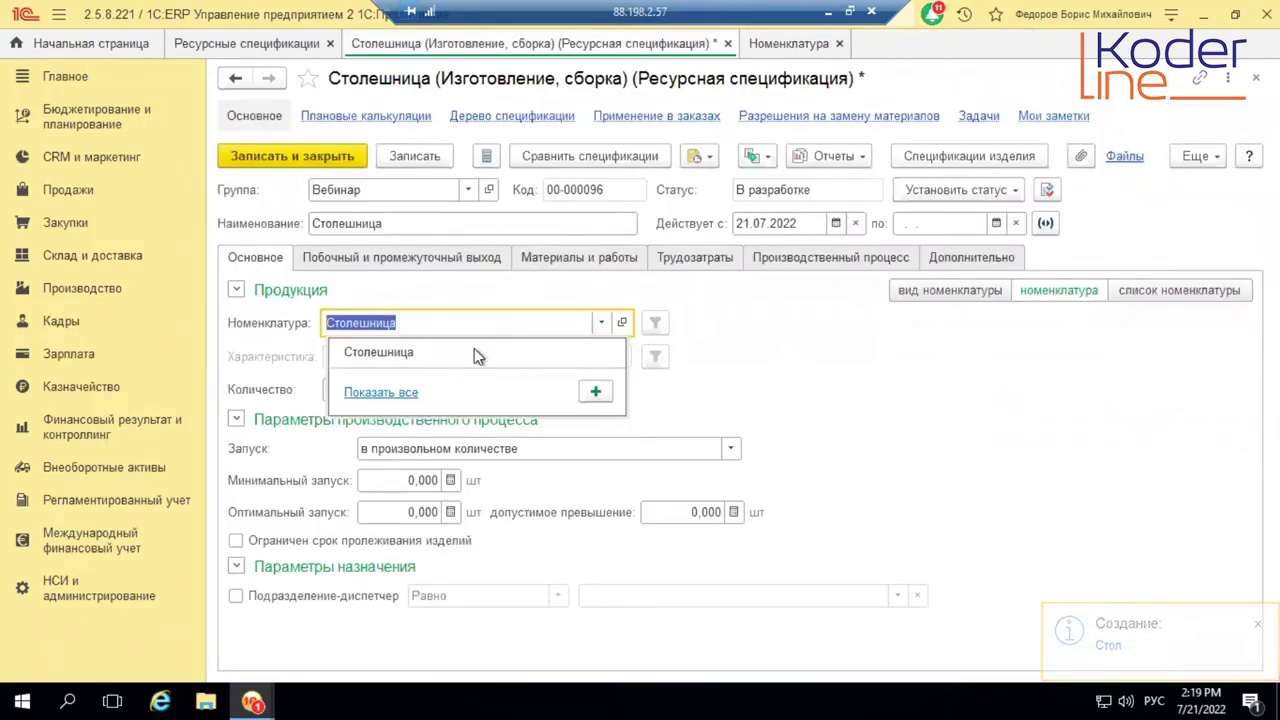
{"action": "left_click", "coordinate": [403, 394]}
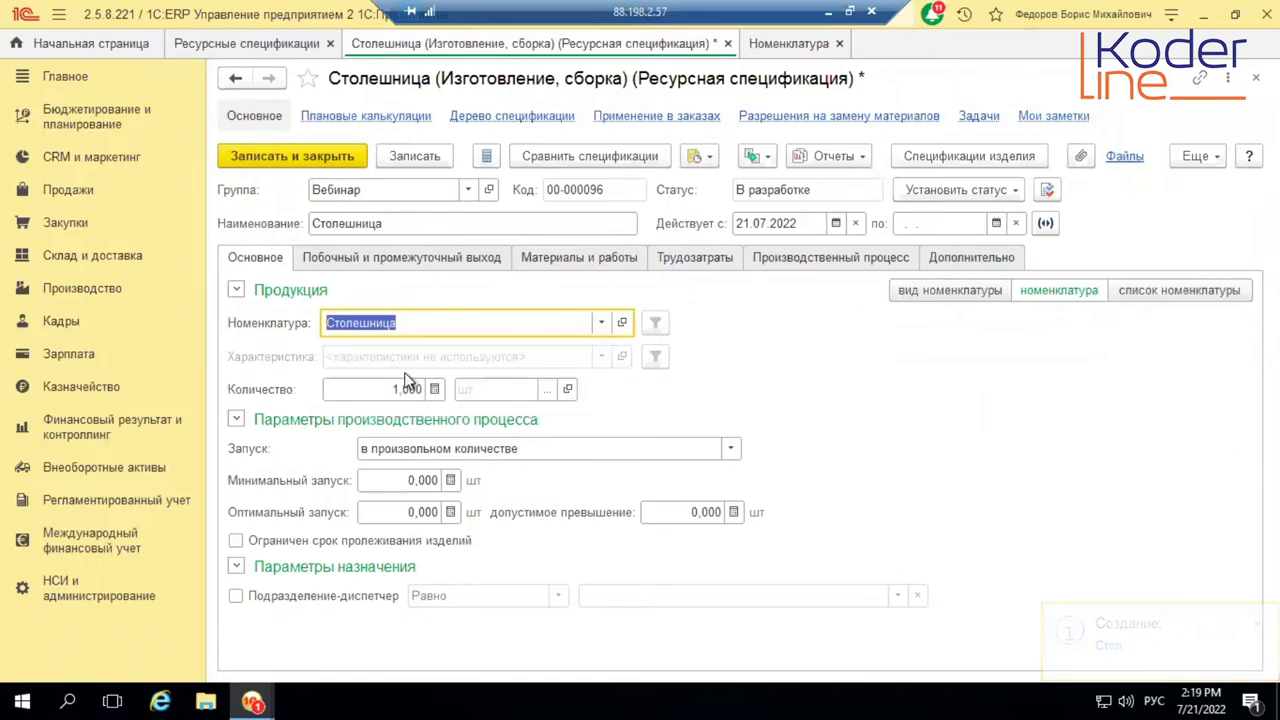
{"action": "double_click", "coordinate": [251, 166]}
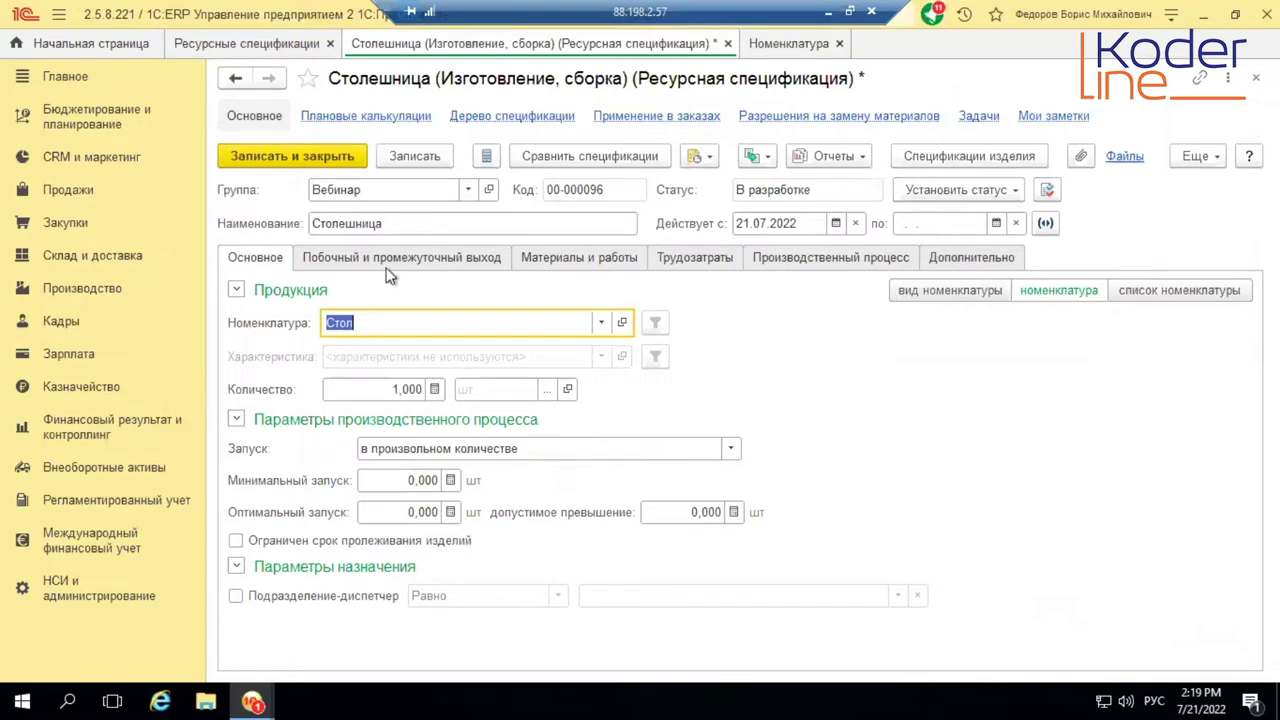
{"action": "double_click", "coordinate": [367, 223]}
{"action": "type", "text": "Стол"}
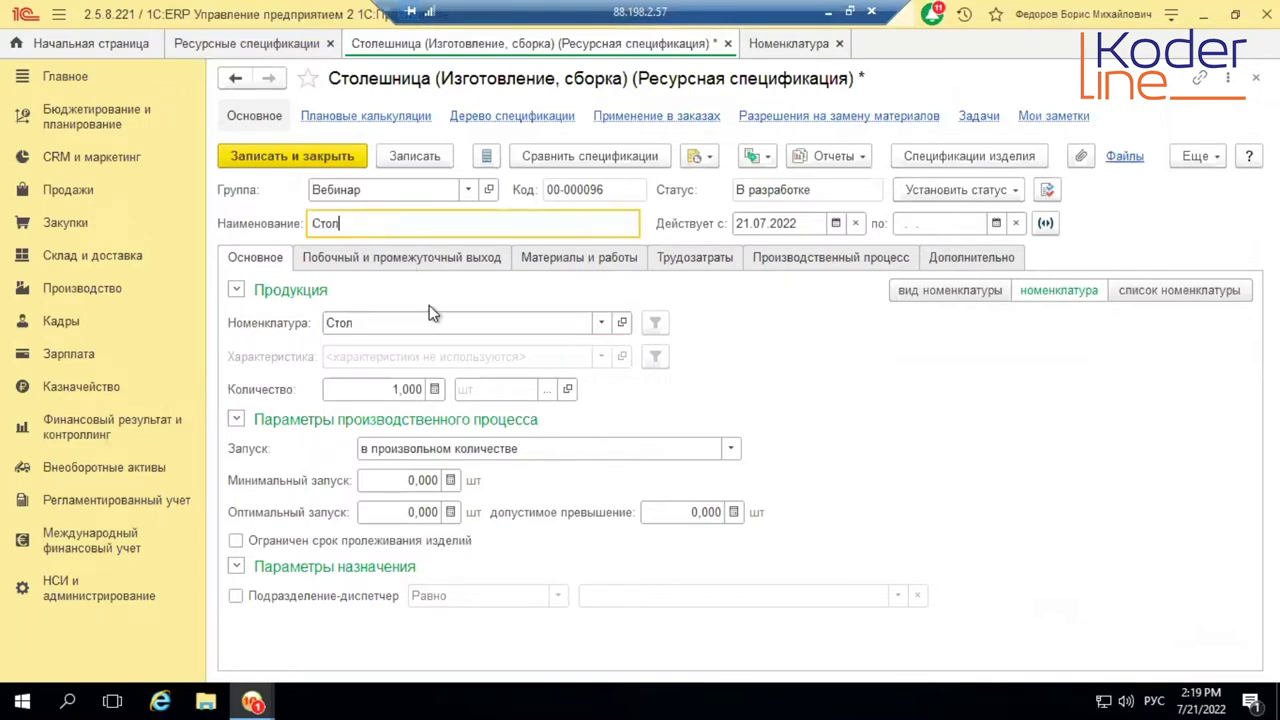
- Add Столешница with quantity 1 to the specification's materials and works
{"action": "left_click", "coordinate": [585, 262]}
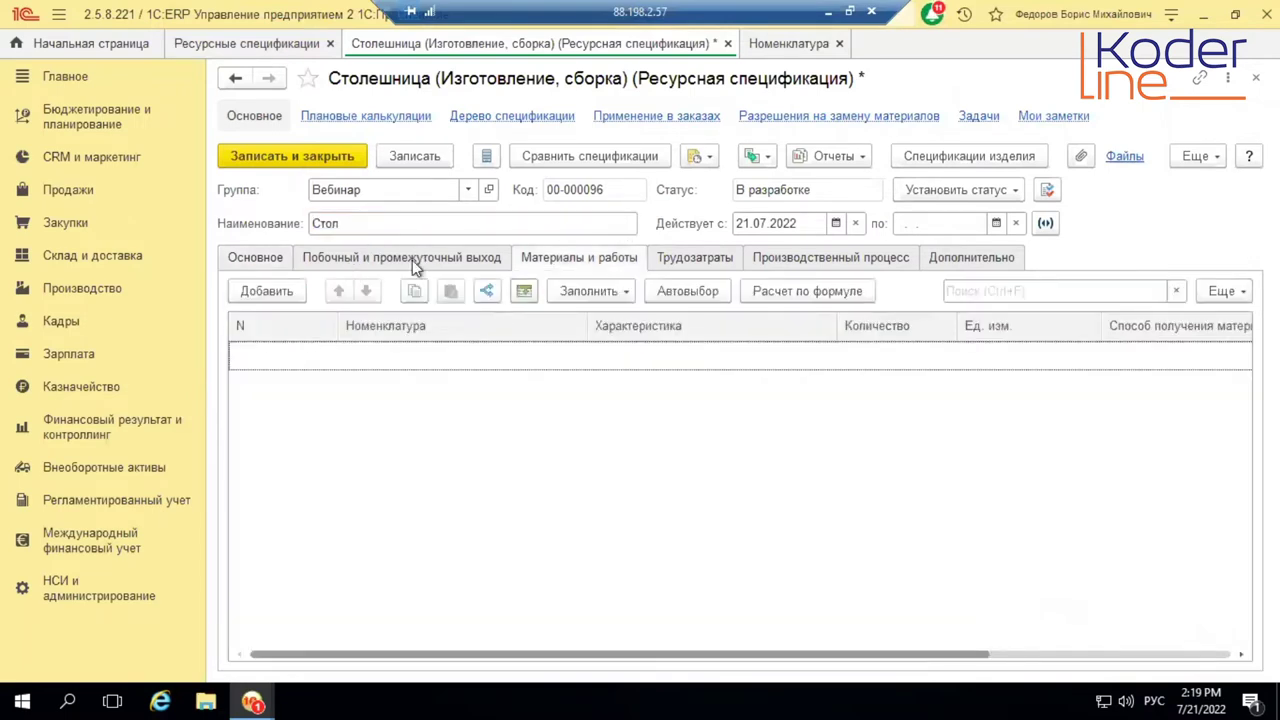
{"action": "left_click", "coordinate": [245, 294]}
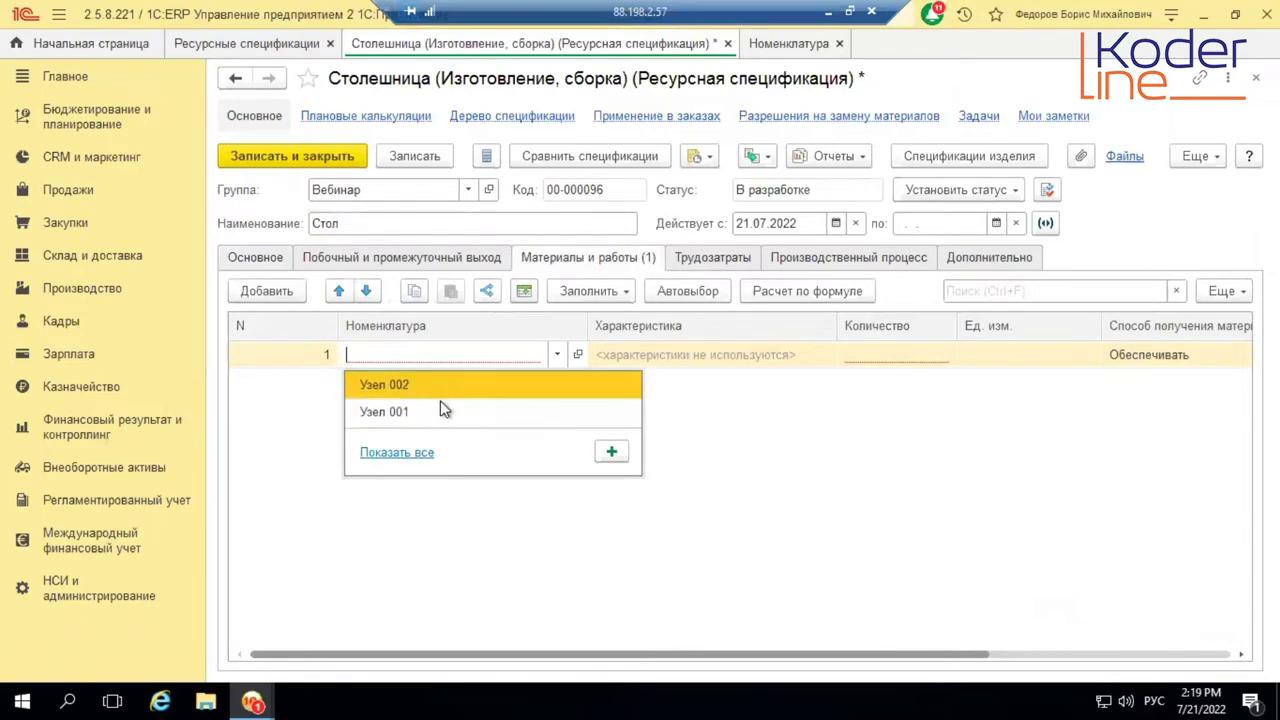
{"action": "left_click", "coordinate": [453, 356]}
{"action": "type", "text": "столе"}
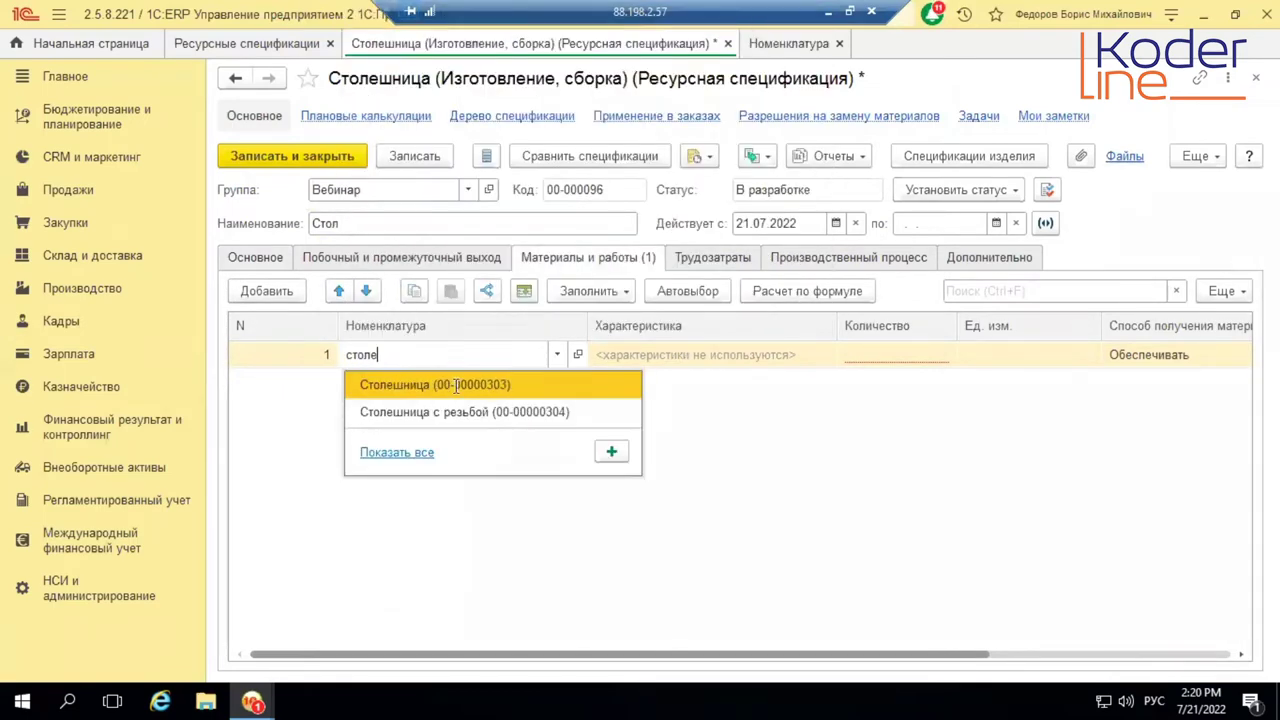
{"action": "left_click", "coordinate": [468, 389]}
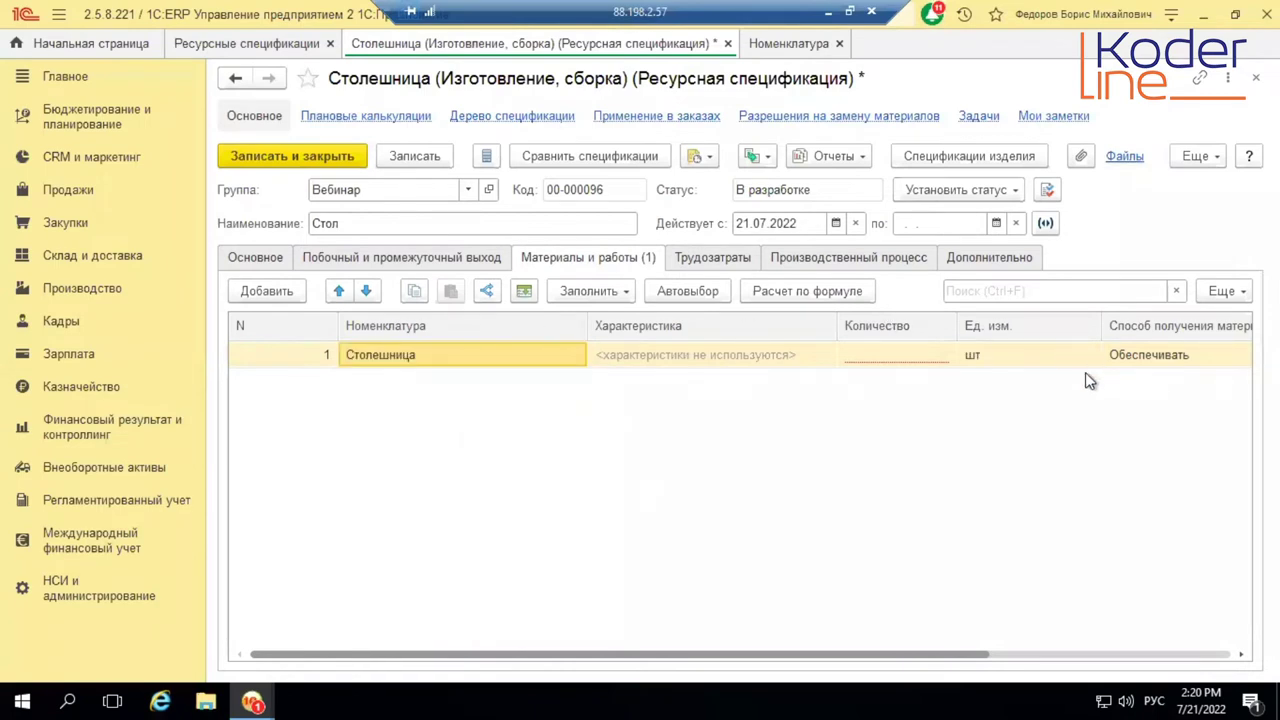
{"action": "left_click", "coordinate": [916, 356]}
{"action": "type", "text": "14"}
{"action": "key", "text": "BackSpace"}
{"action": "key", "text": "Return"}
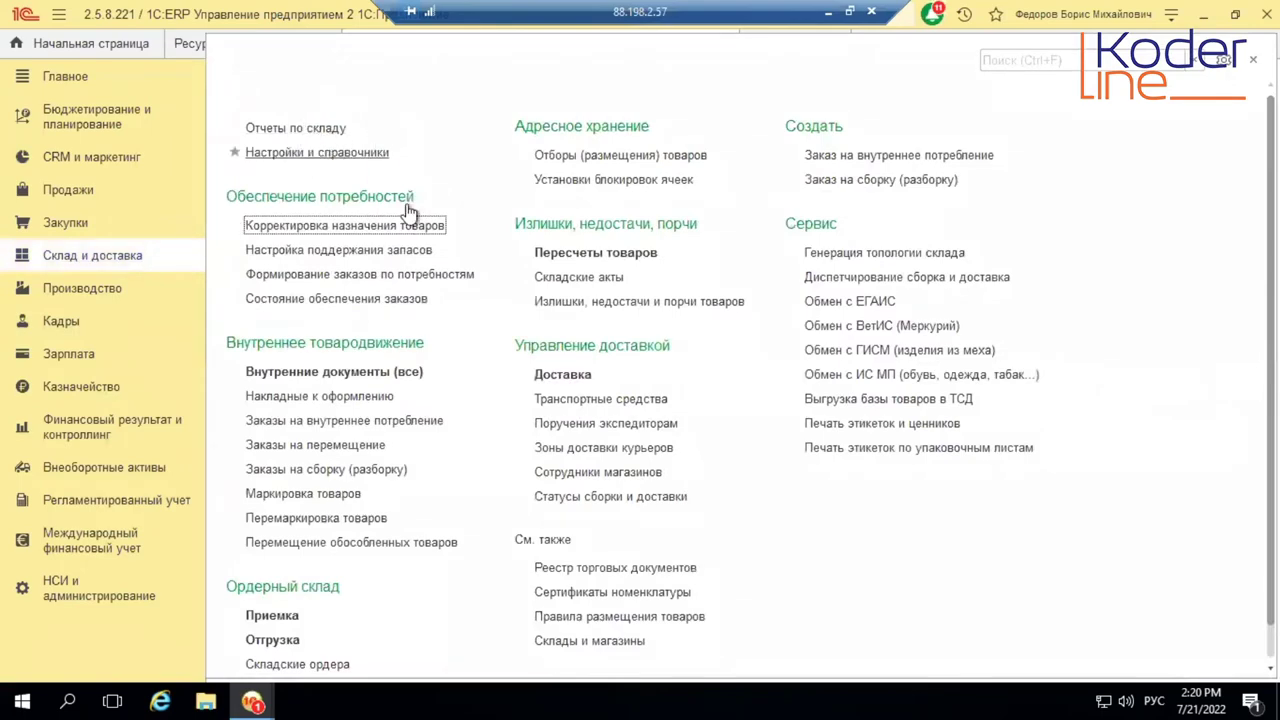
- Create a supply method of type Производство силами переработчика for the single processor _Переработчик, and review its order details
{"action": "left_click", "coordinate": [360, 153]}
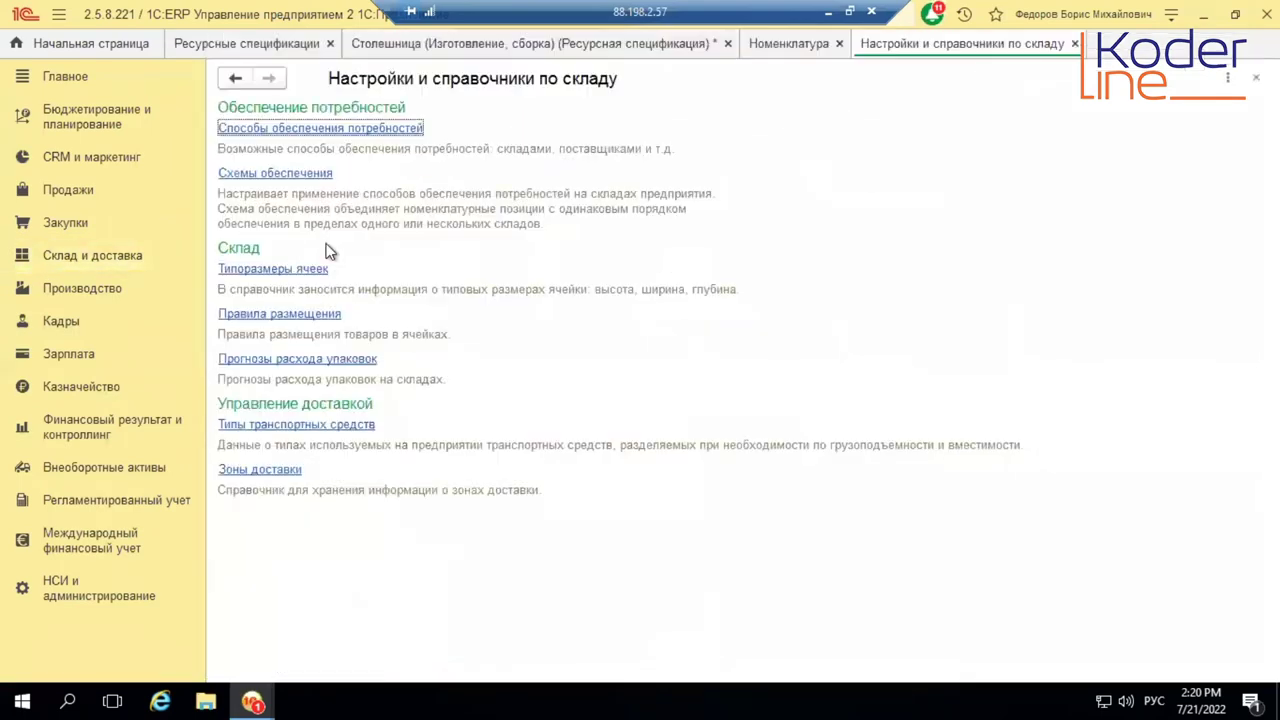
{"action": "left_click", "coordinate": [377, 133]}
{"action": "left_click", "coordinate": [246, 114]}
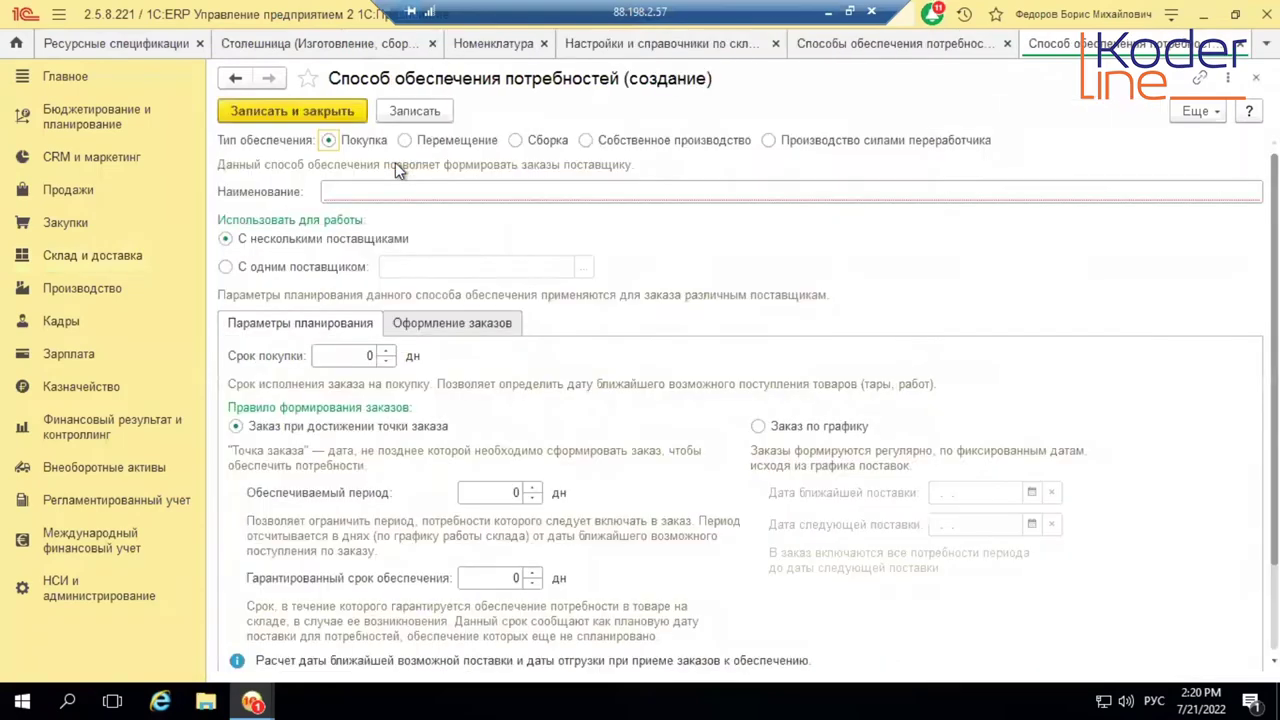
{"action": "left_click", "coordinate": [866, 146]}
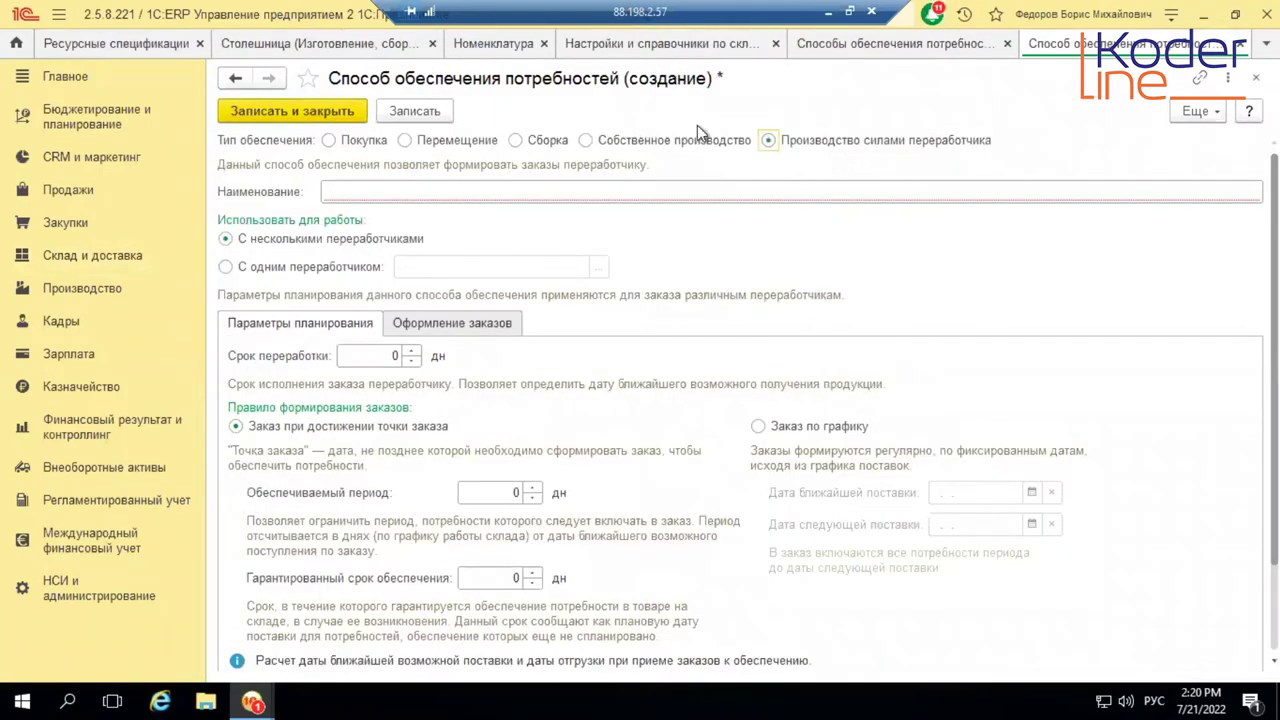
{"action": "left_click", "coordinate": [243, 266]}
{"action": "left_click", "coordinate": [599, 266]}
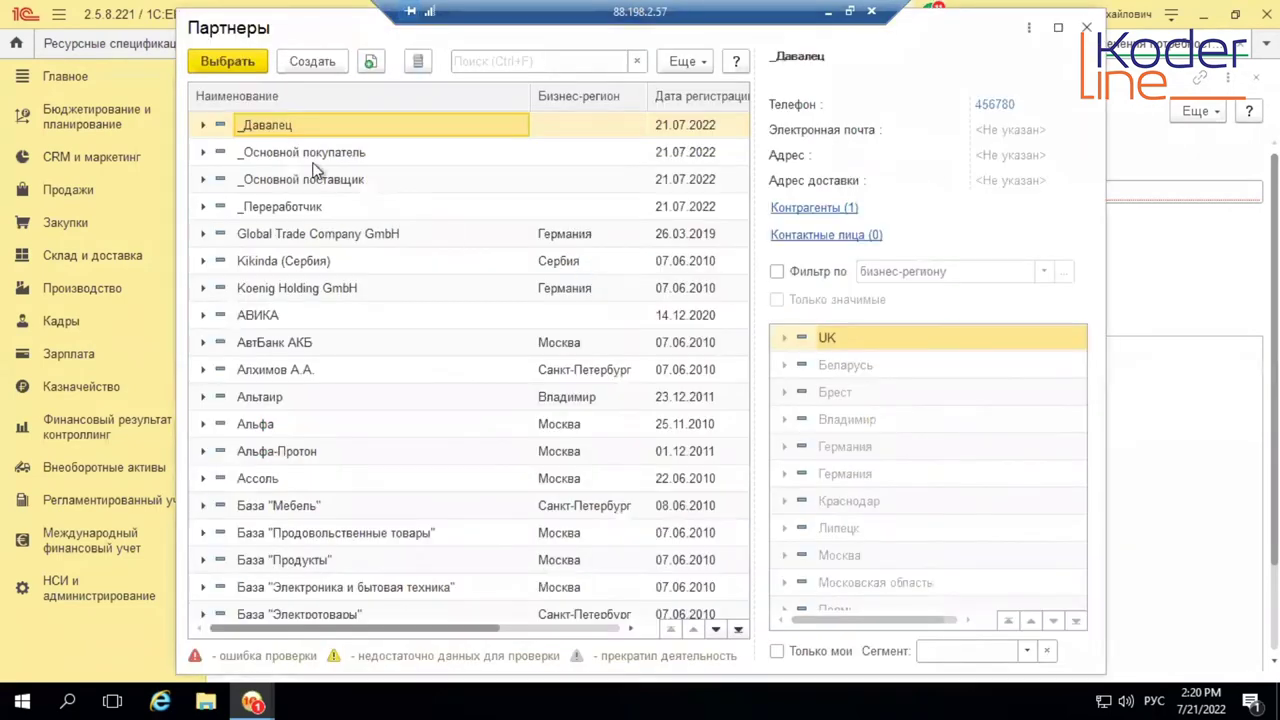
{"action": "double_click", "coordinate": [296, 206]}
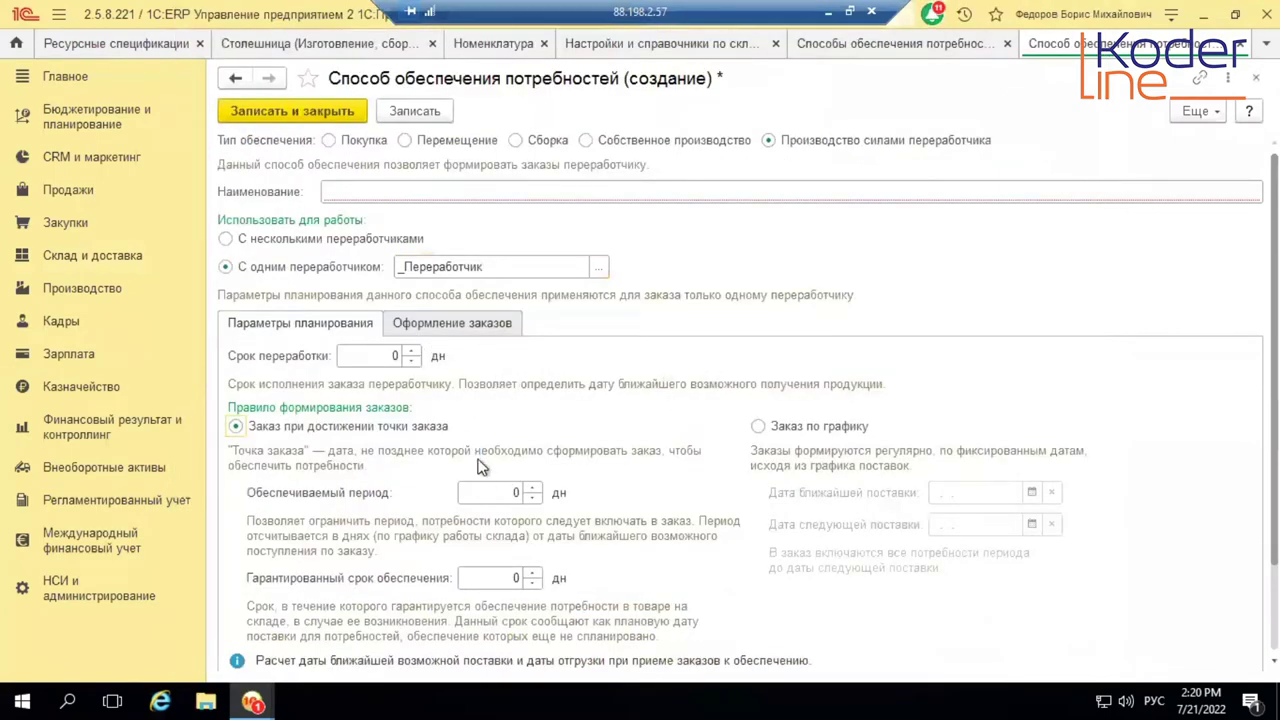
{"action": "left_click", "coordinate": [442, 323]}
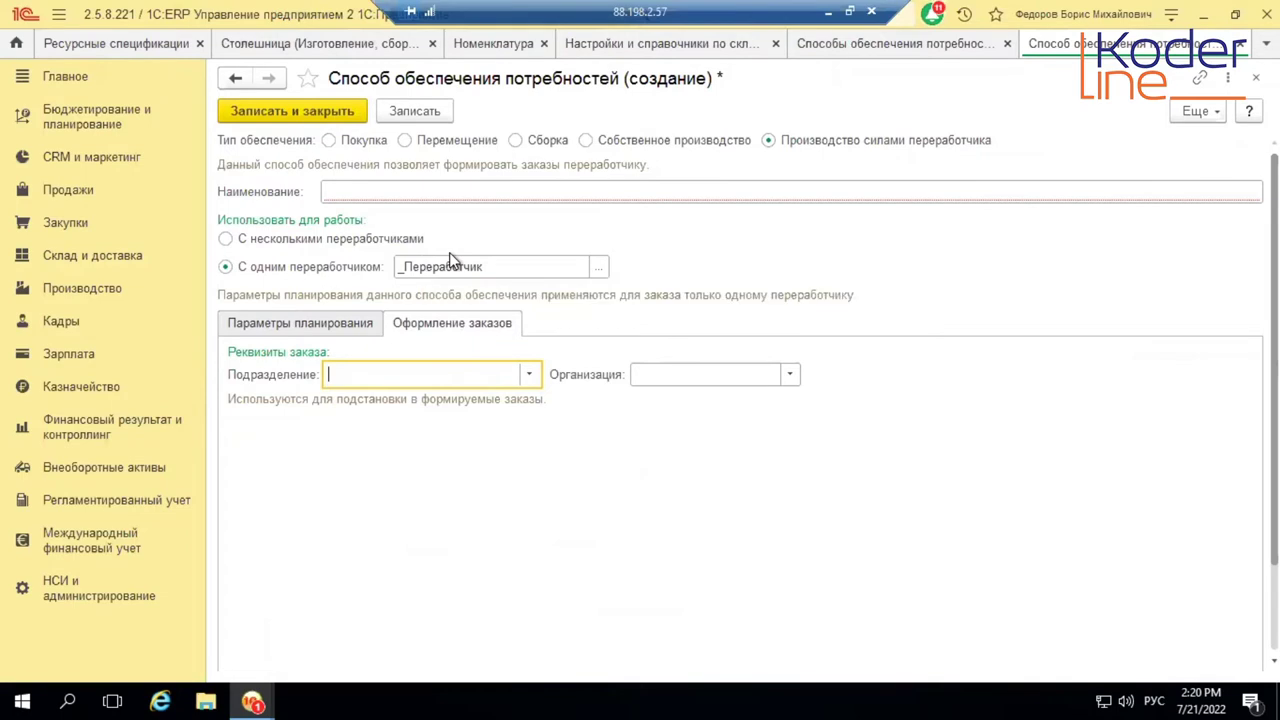
{"action": "left_click", "coordinate": [301, 327]}
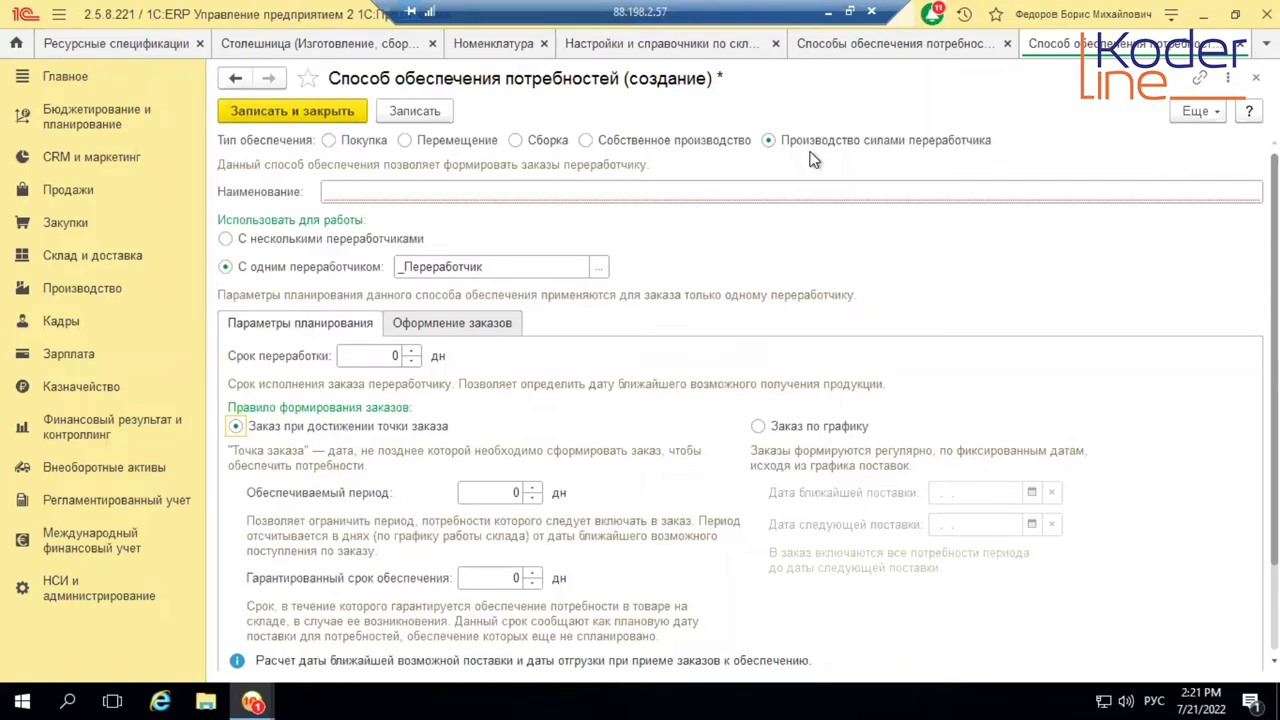
- Open the processor orders list, view the selection parameters for forming orders by needs, and close that form
{"action": "left_click", "coordinate": [118, 296]}
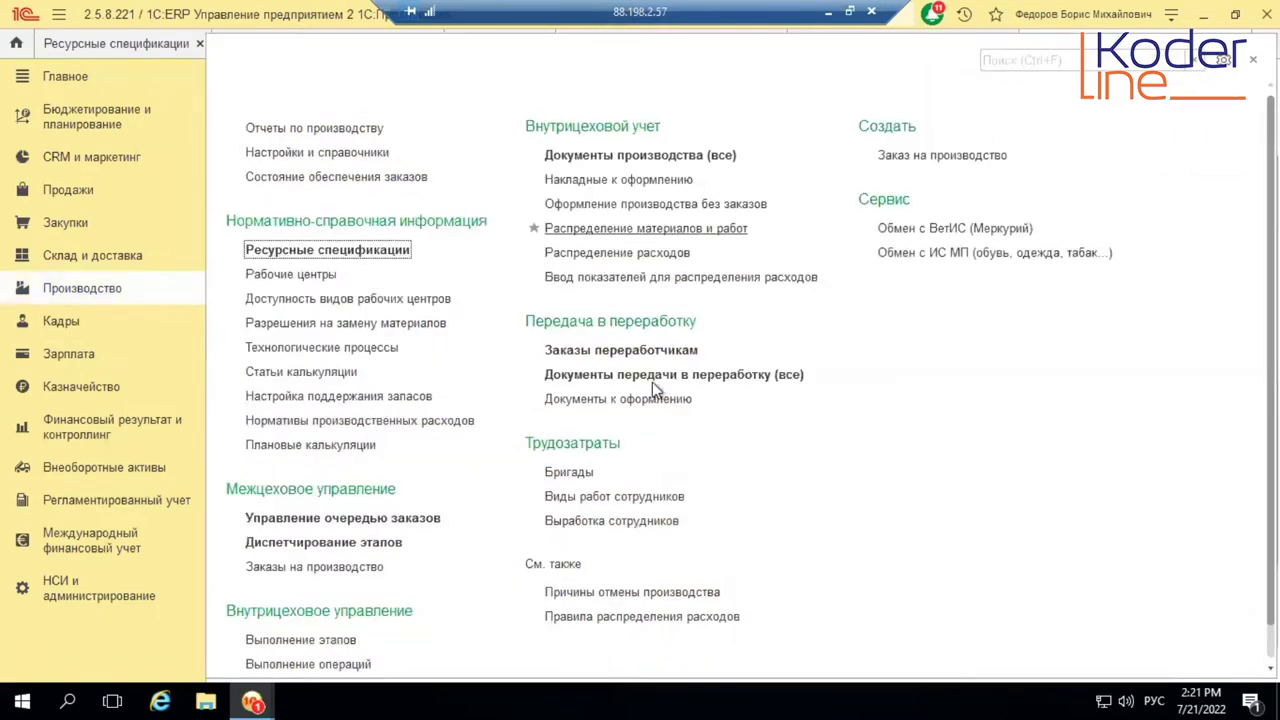
{"action": "left_click", "coordinate": [630, 352]}
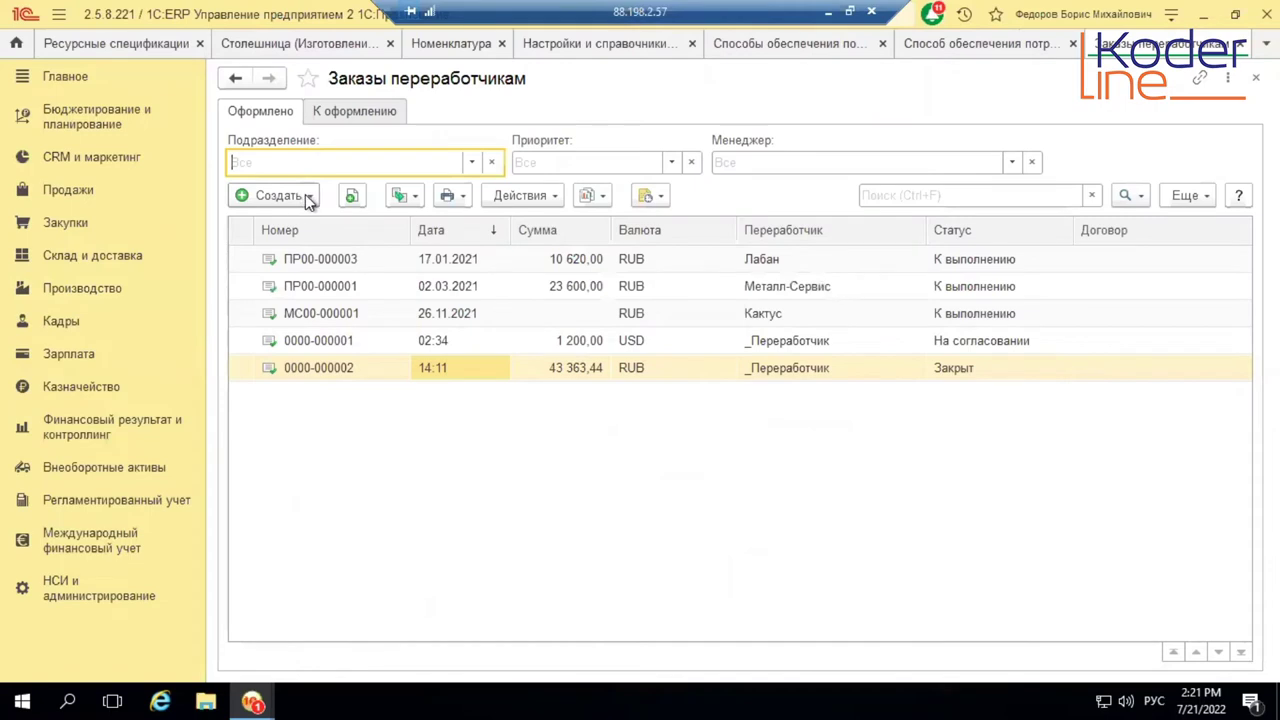
{"action": "left_click", "coordinate": [308, 197]}
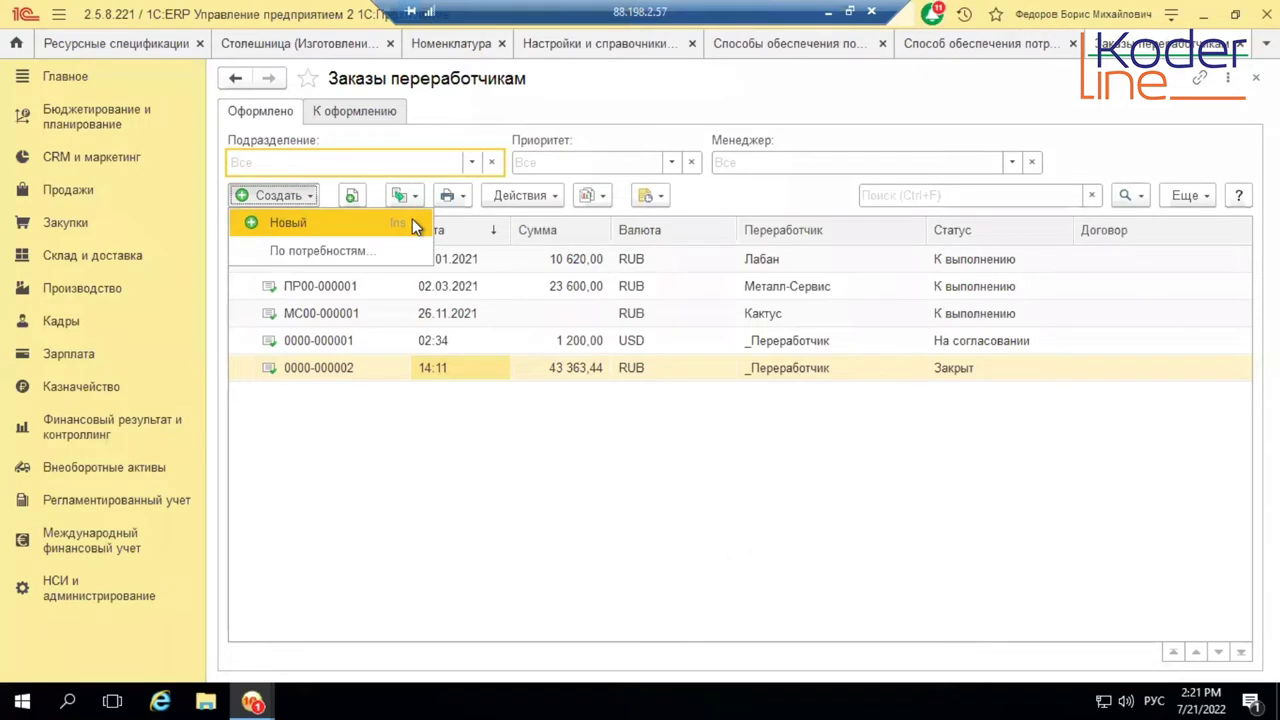
{"action": "left_click", "coordinate": [369, 245]}
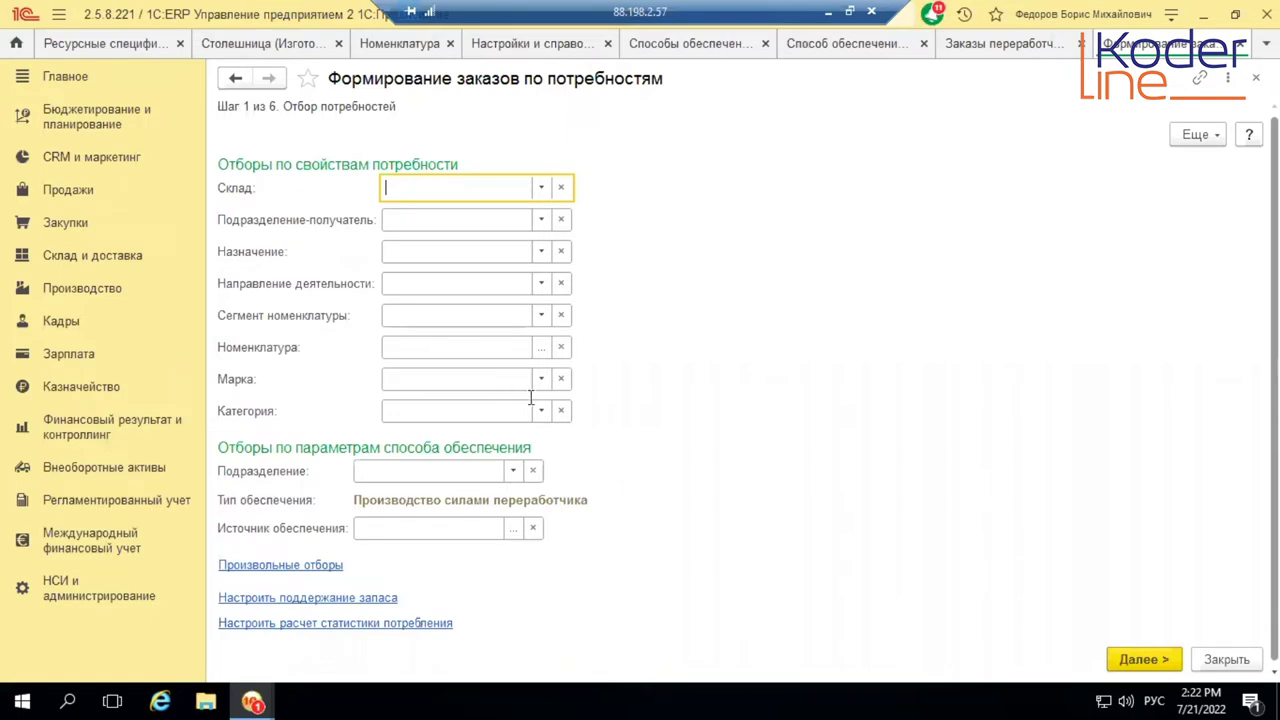
{"action": "left_click", "coordinate": [1241, 43]}
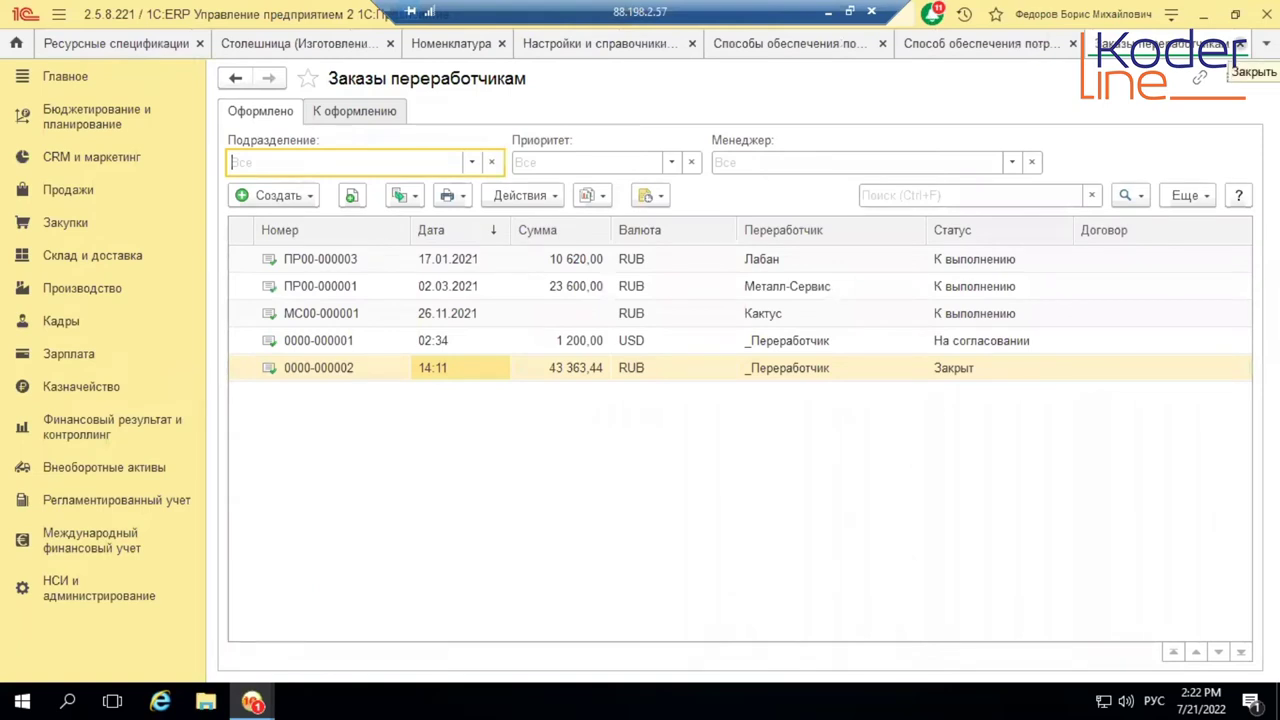
- Close the processor orders and supply method forms, discarding the unsaved supply method
{"action": "left_click", "coordinate": [1240, 44]}
{"action": "left_click", "coordinate": [1240, 44]}
{"action": "left_click", "coordinate": [718, 393]}
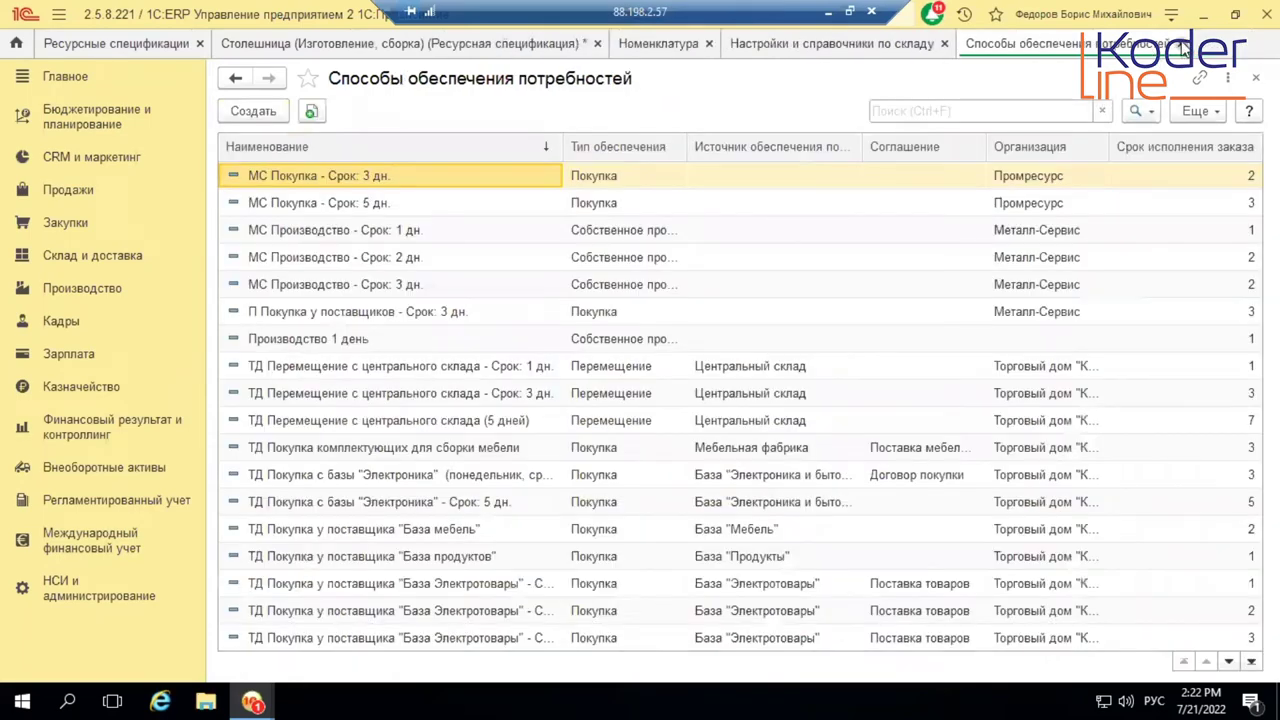
{"action": "left_click", "coordinate": [1182, 45]}
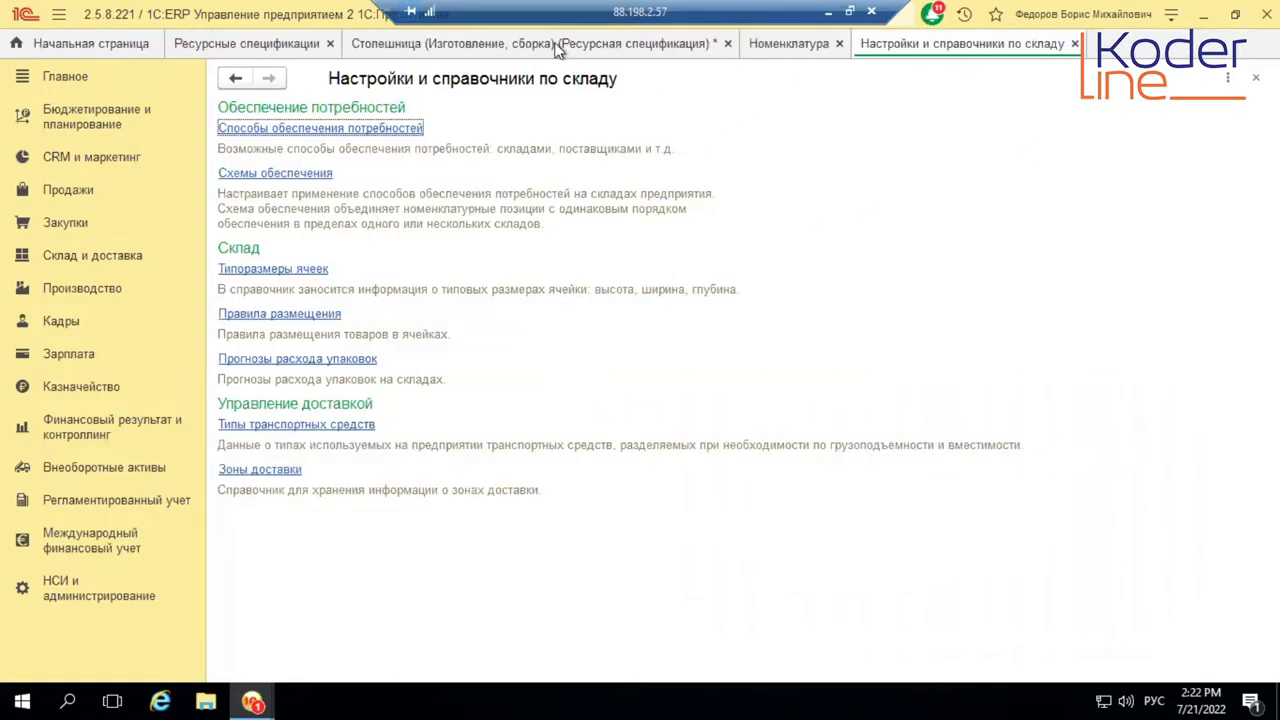
- Return to the resource specification and delete the Столешница row from its materials and works
{"action": "left_click", "coordinate": [499, 50]}
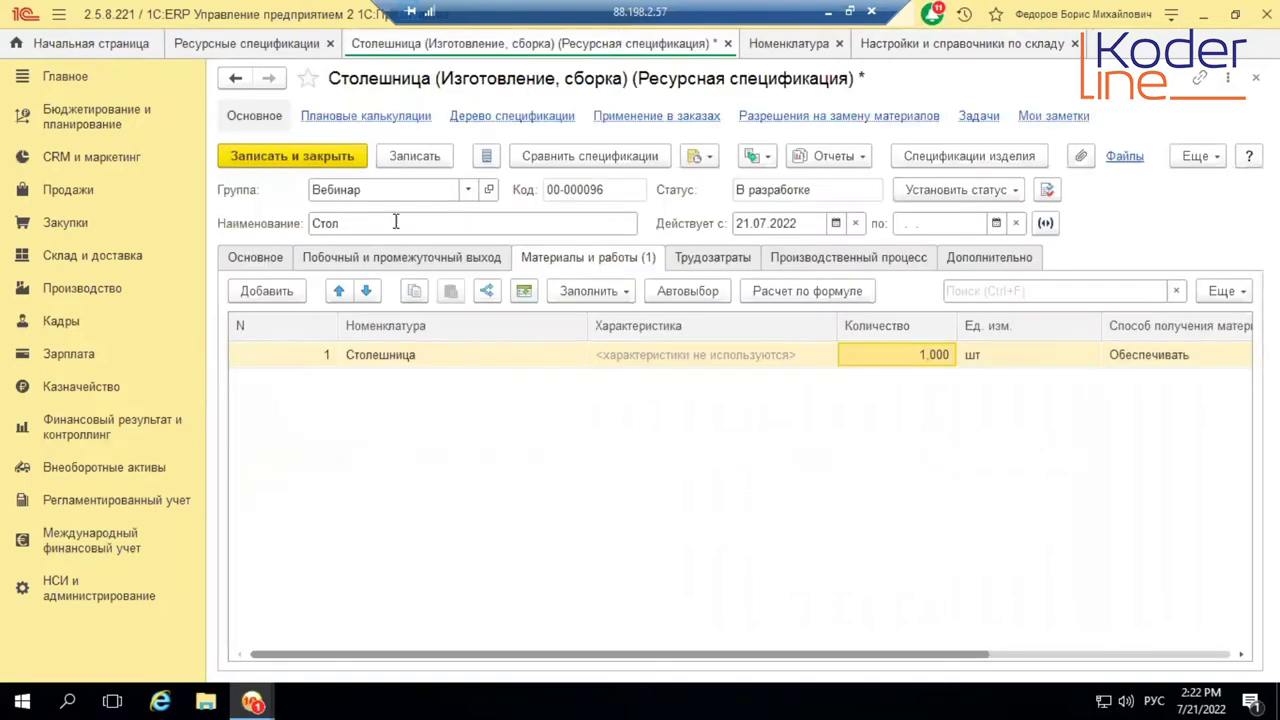
{"action": "left_click", "coordinate": [247, 255]}
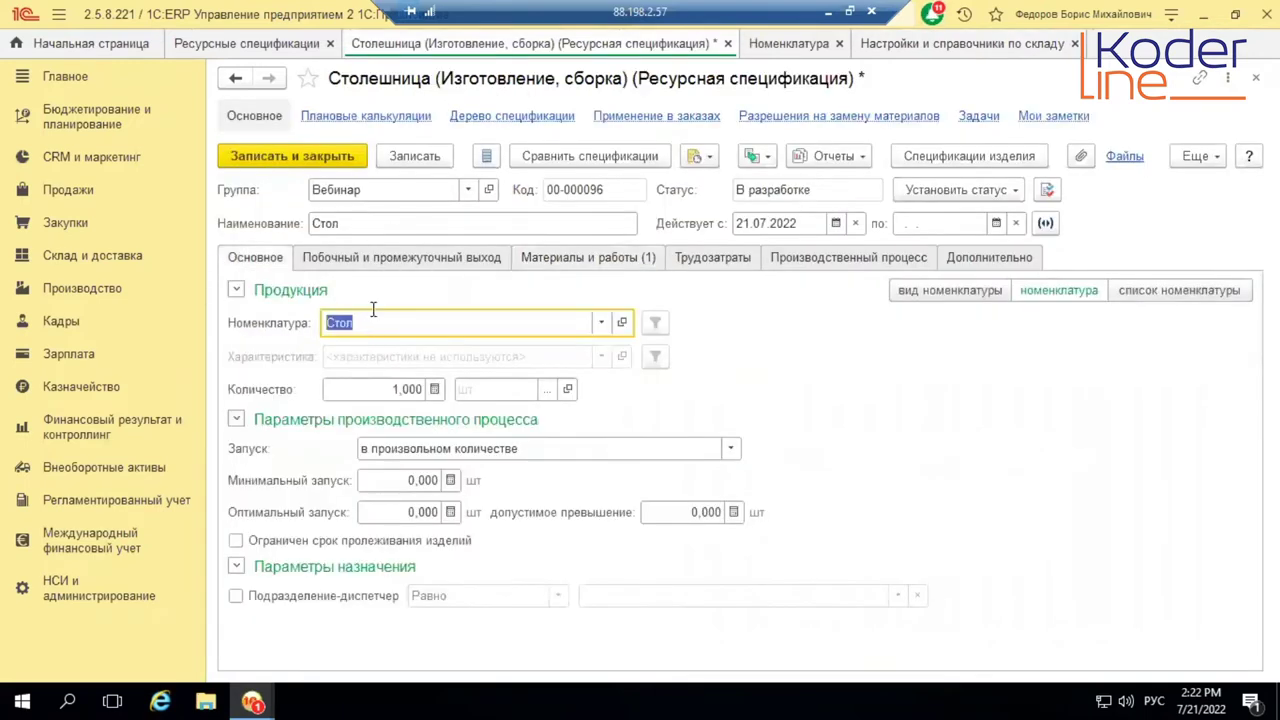
{"action": "left_click", "coordinate": [421, 258]}
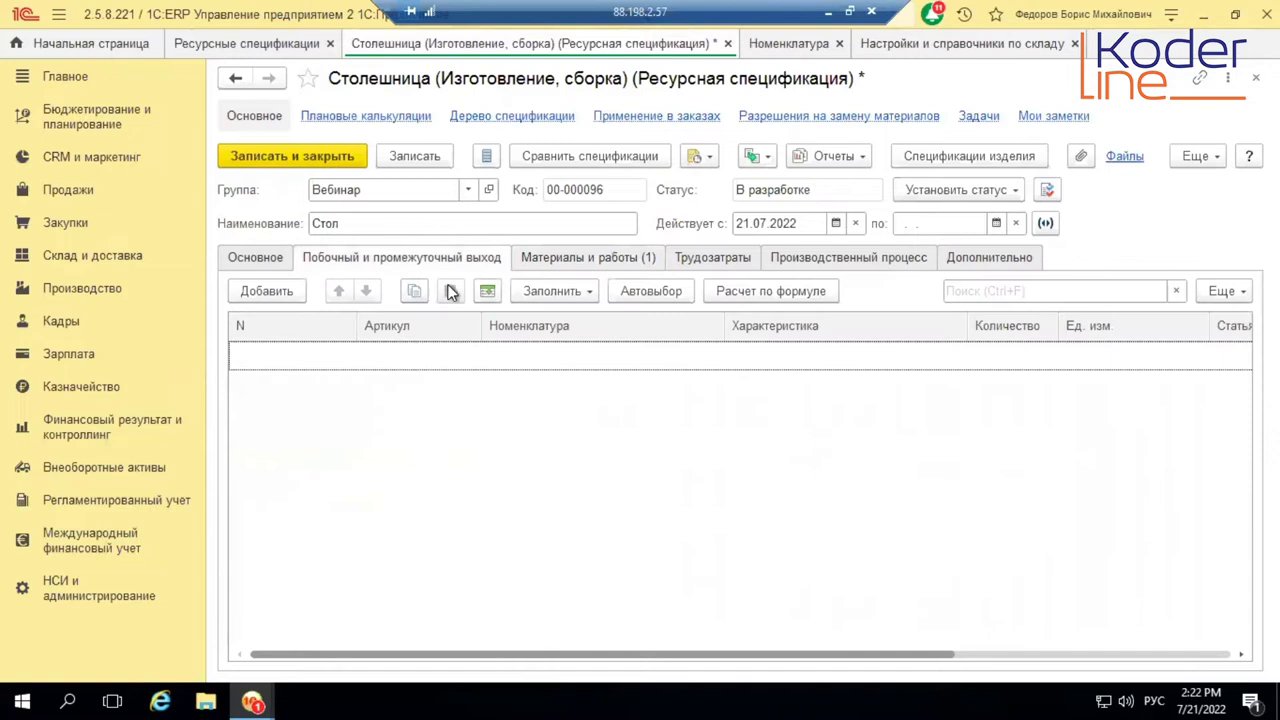
{"action": "left_click", "coordinate": [566, 262]}
{"action": "left_click", "coordinate": [452, 352]}
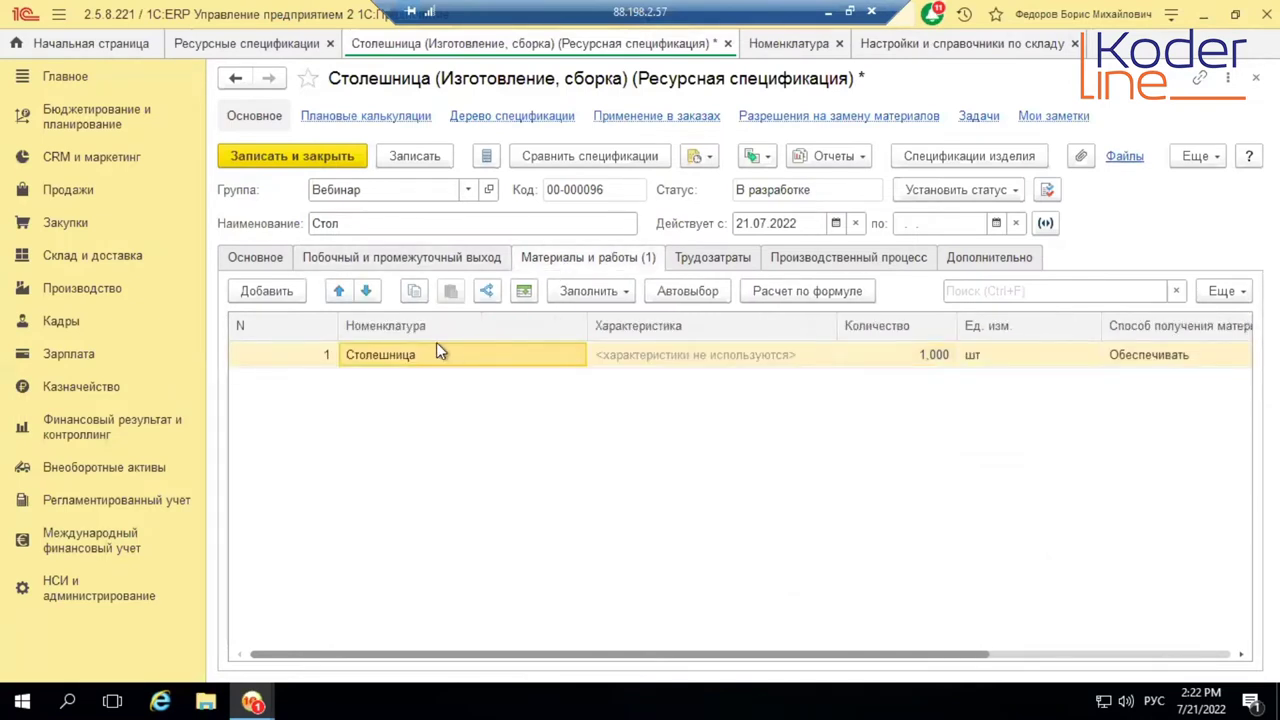
{"action": "right_click", "coordinate": [452, 352]}
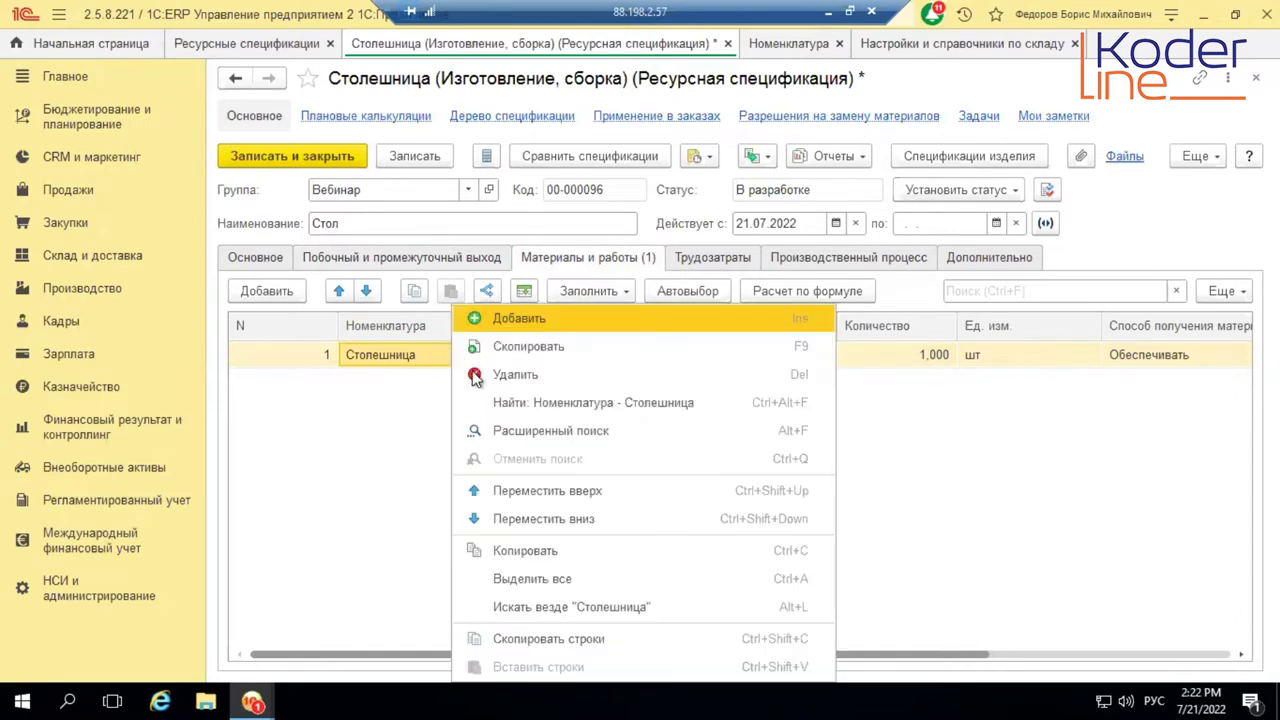
{"action": "left_click", "coordinate": [480, 376]}
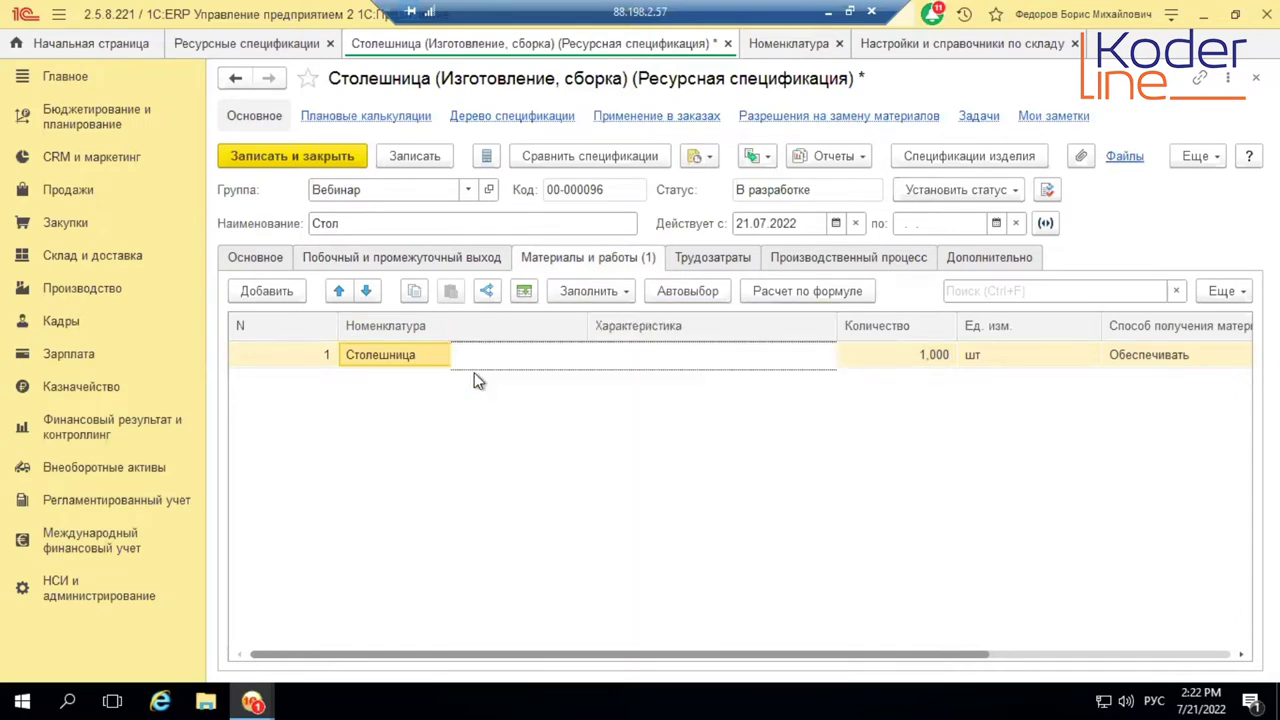
- Change the specification's product to Столешница and rename the specification Столешница
{"action": "left_click", "coordinate": [258, 260]}
{"action": "left_click", "coordinate": [390, 323]}
{"action": "type", "text": "е"}
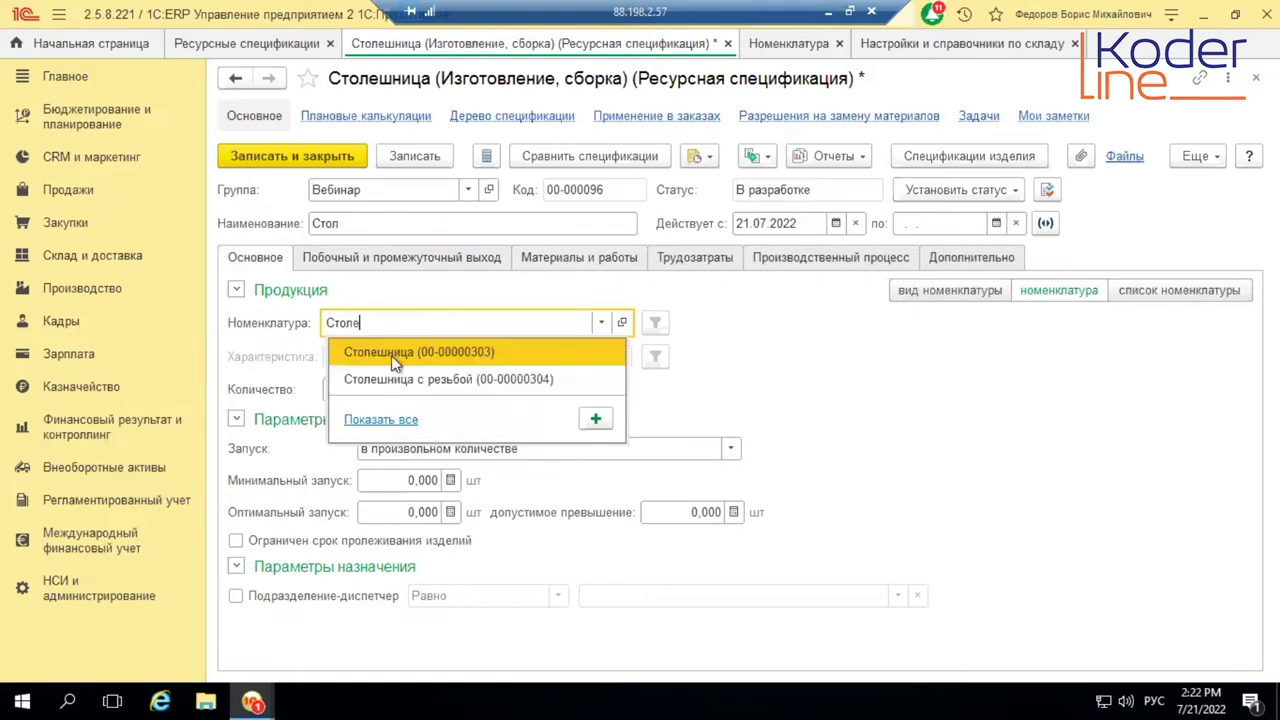
{"action": "key", "text": "Return"}
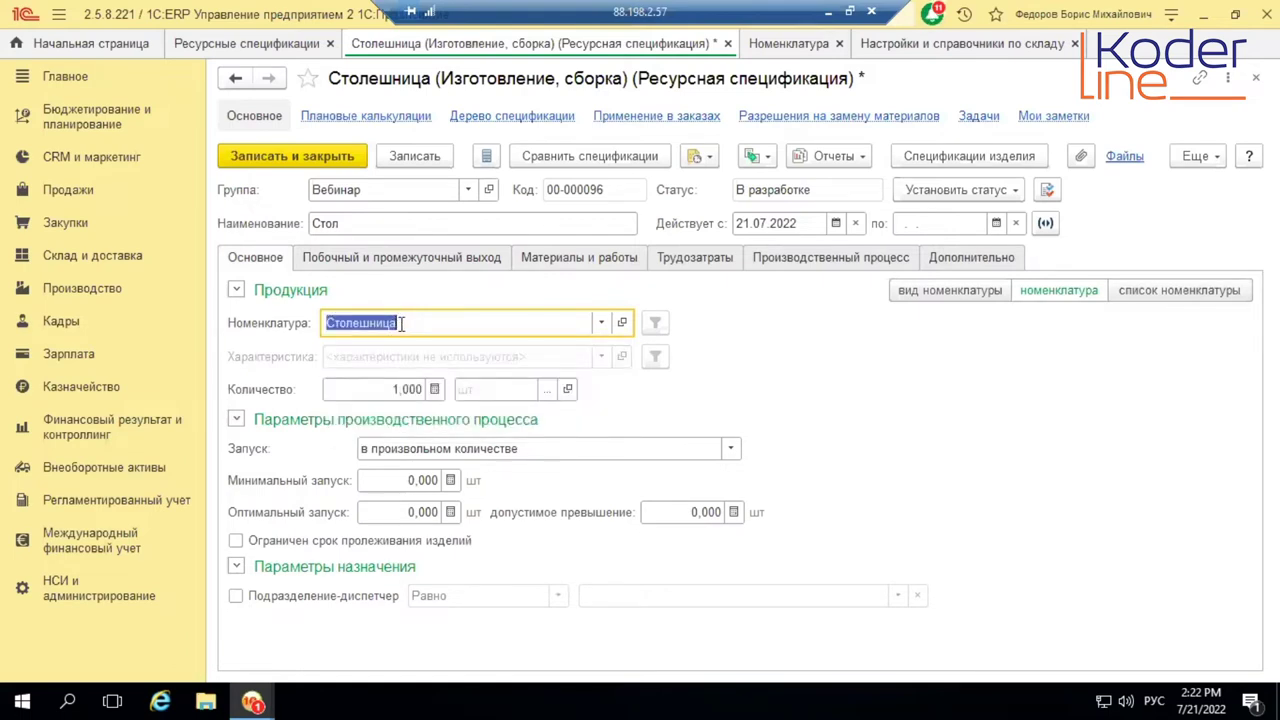
{"action": "left_click", "coordinate": [371, 223]}
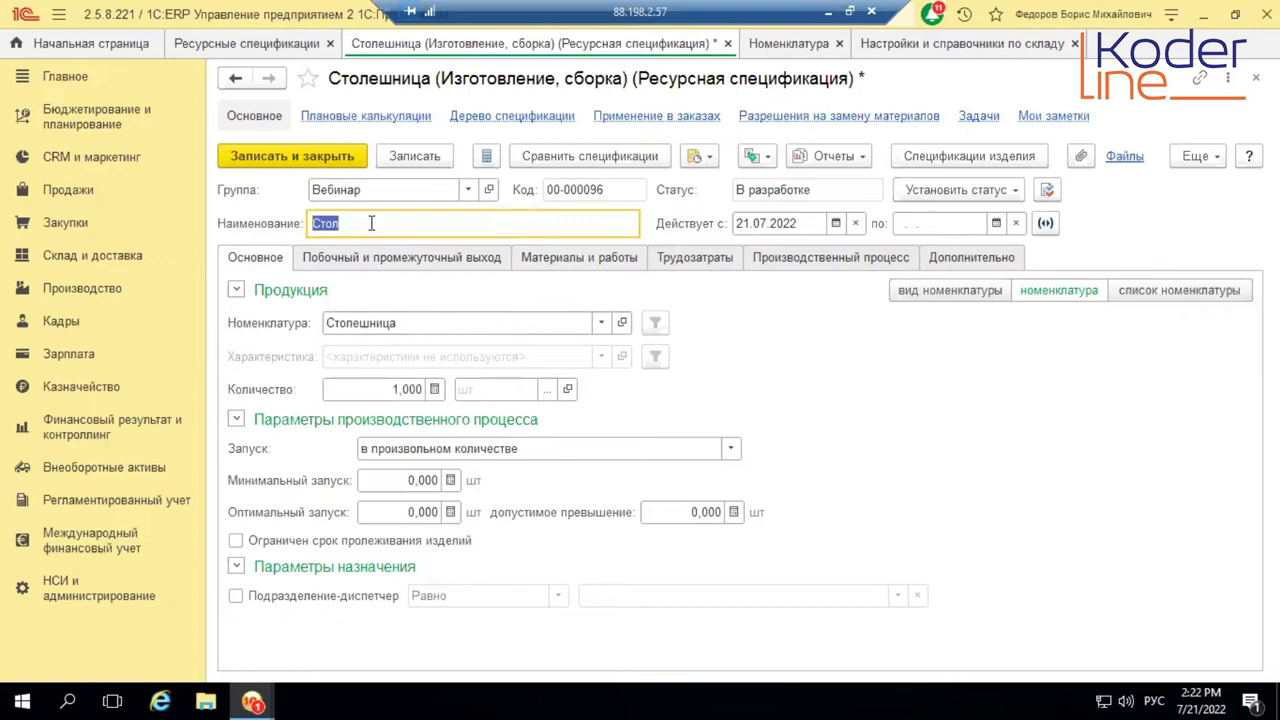
{"action": "type", "text": "Столешница"}
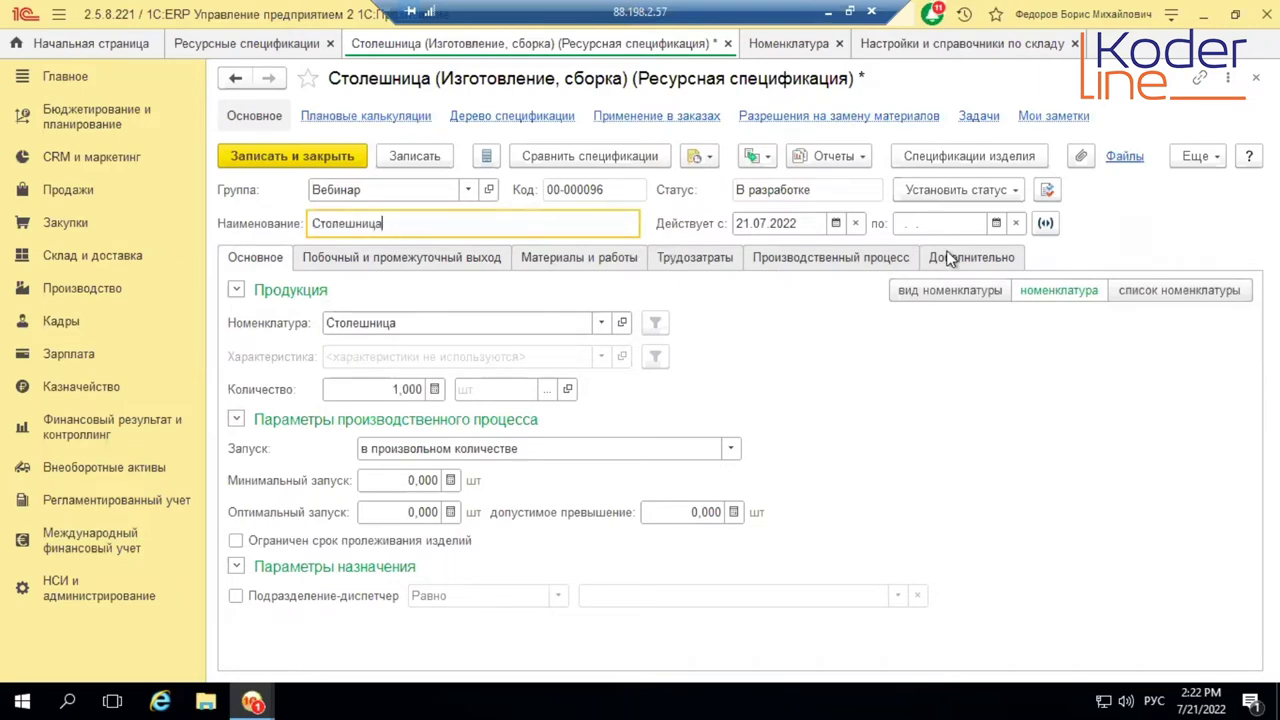
- Rename the first stage of the production process as Изготовление столешницы
{"action": "left_click", "coordinate": [866, 258]}
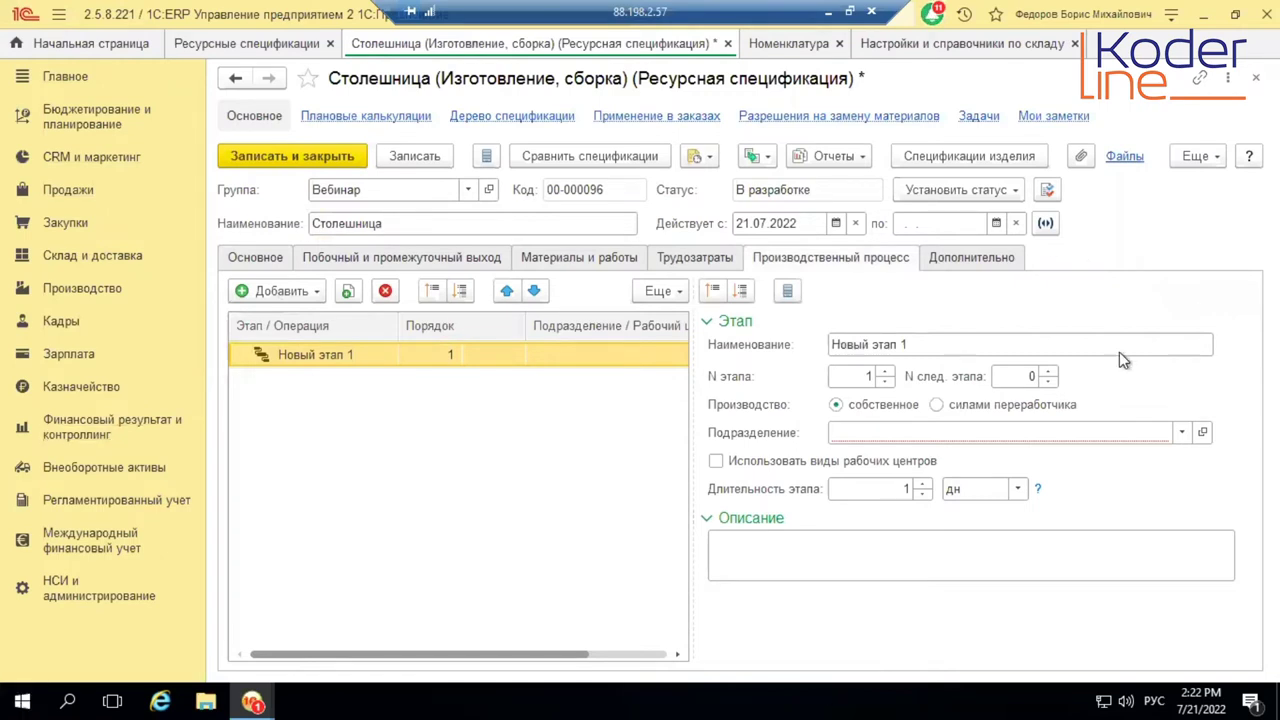
{"action": "left_click", "coordinate": [955, 344]}
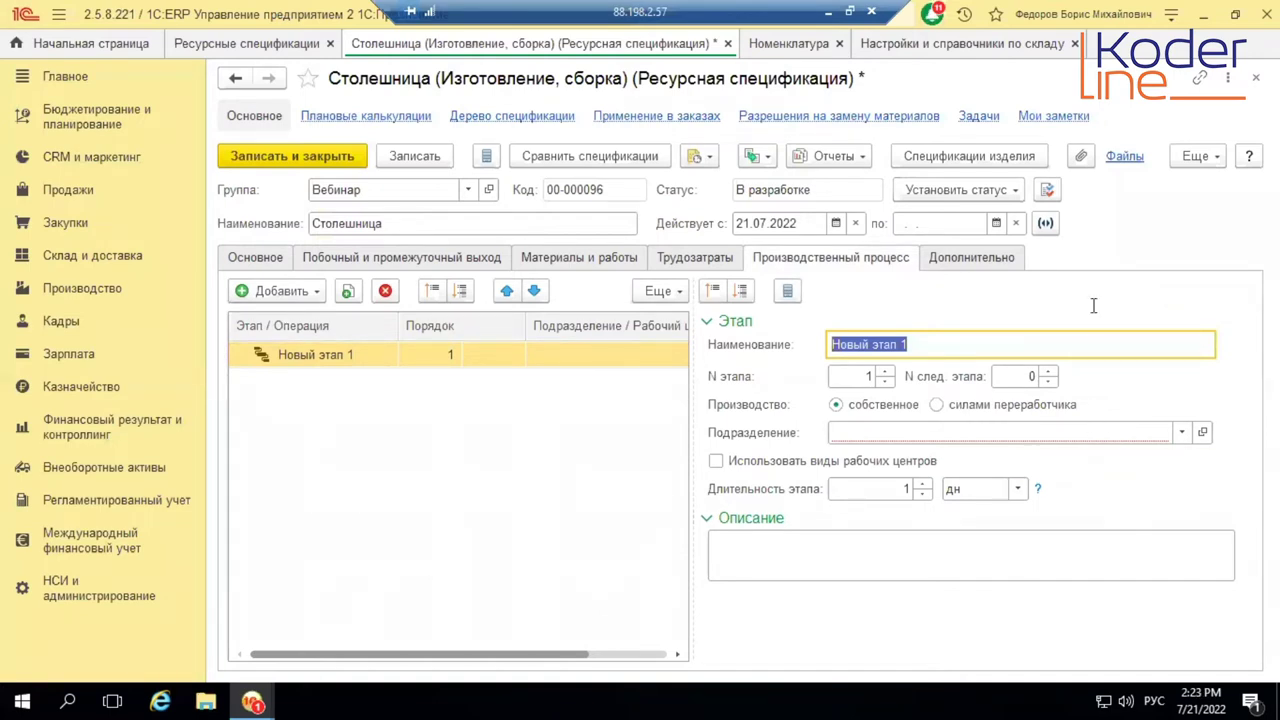
{"action": "left_click", "coordinate": [971, 340]}
{"action": "key", "text": "BackSpace"}
{"action": "key", "text": "BackSpace"}
{"action": "key", "text": "BackSpace"}
{"action": "key", "text": "BackSpace"}
{"action": "key", "text": "BackSpace"}
{"action": "key", "text": "BackSpace"}
{"action": "key", "text": "BackSpace"}
{"action": "key", "text": "BackSpace"}
{"action": "key", "text": "BackSpace"}
{"action": "key", "text": "BackSpace"}
{"action": "key", "text": "BackSpace"}
{"action": "key", "text": "BackSpace"}
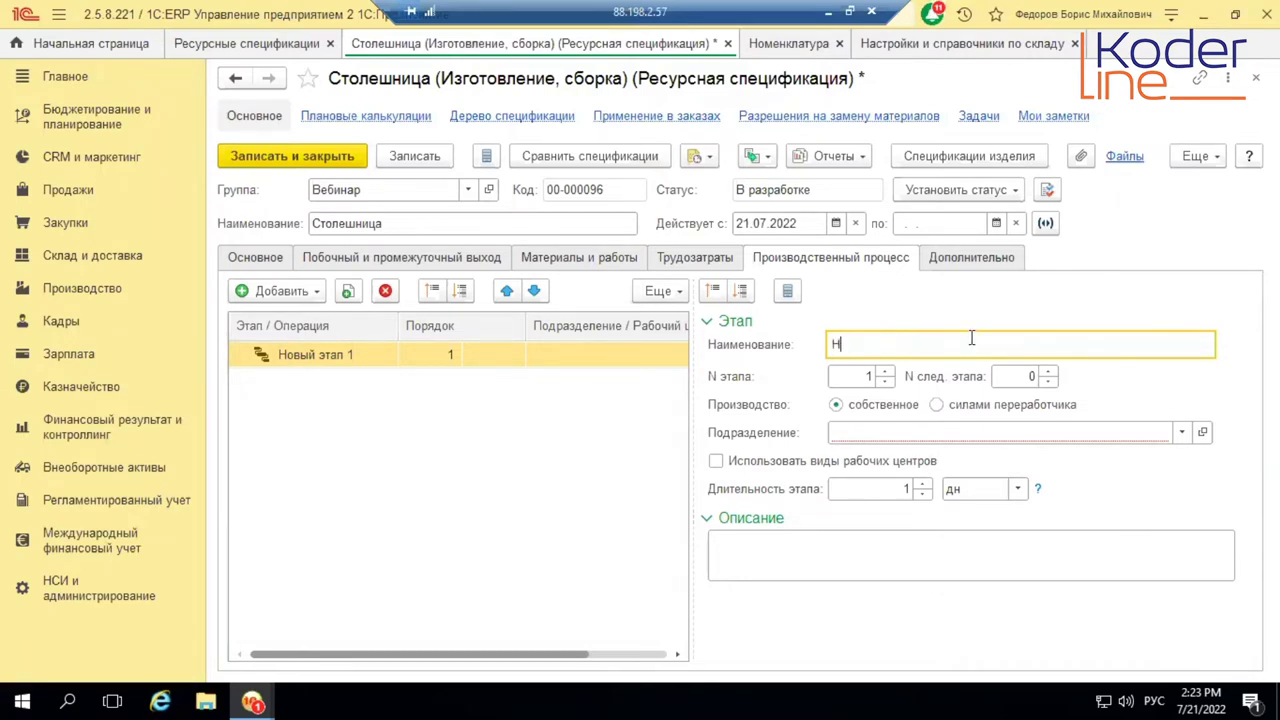
{"action": "type", "text": "Изготовление столешницы"}
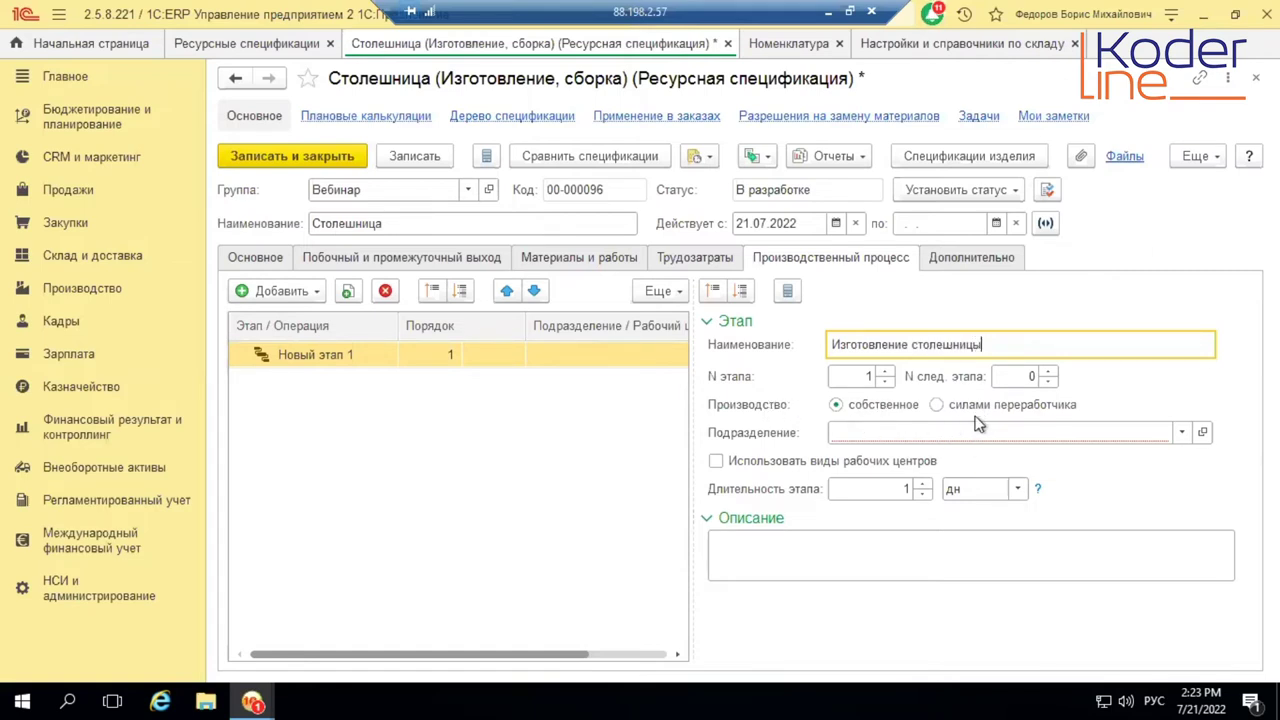
- Set the stage's production to силами переработчика, with department Цех №77 (ремонты) and processor _Переработчик
{"action": "left_click", "coordinate": [937, 405]}
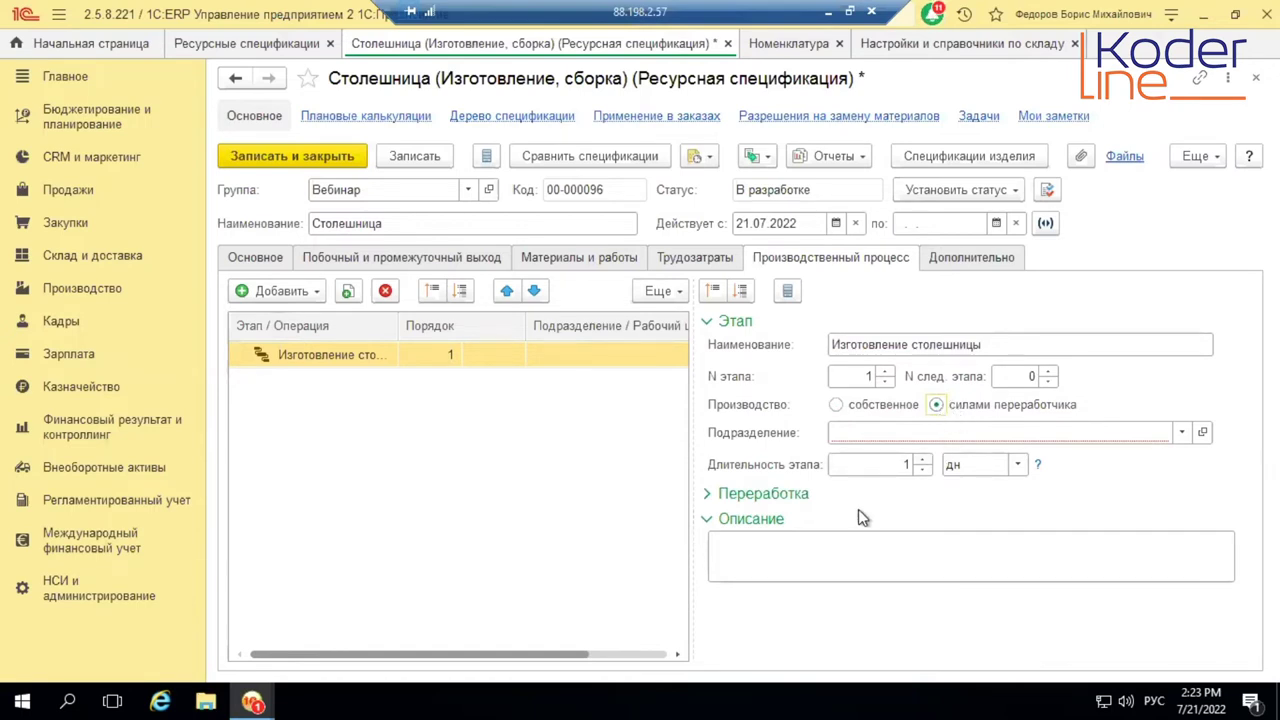
{"action": "left_click", "coordinate": [1181, 432]}
{"action": "left_click", "coordinate": [903, 460]}
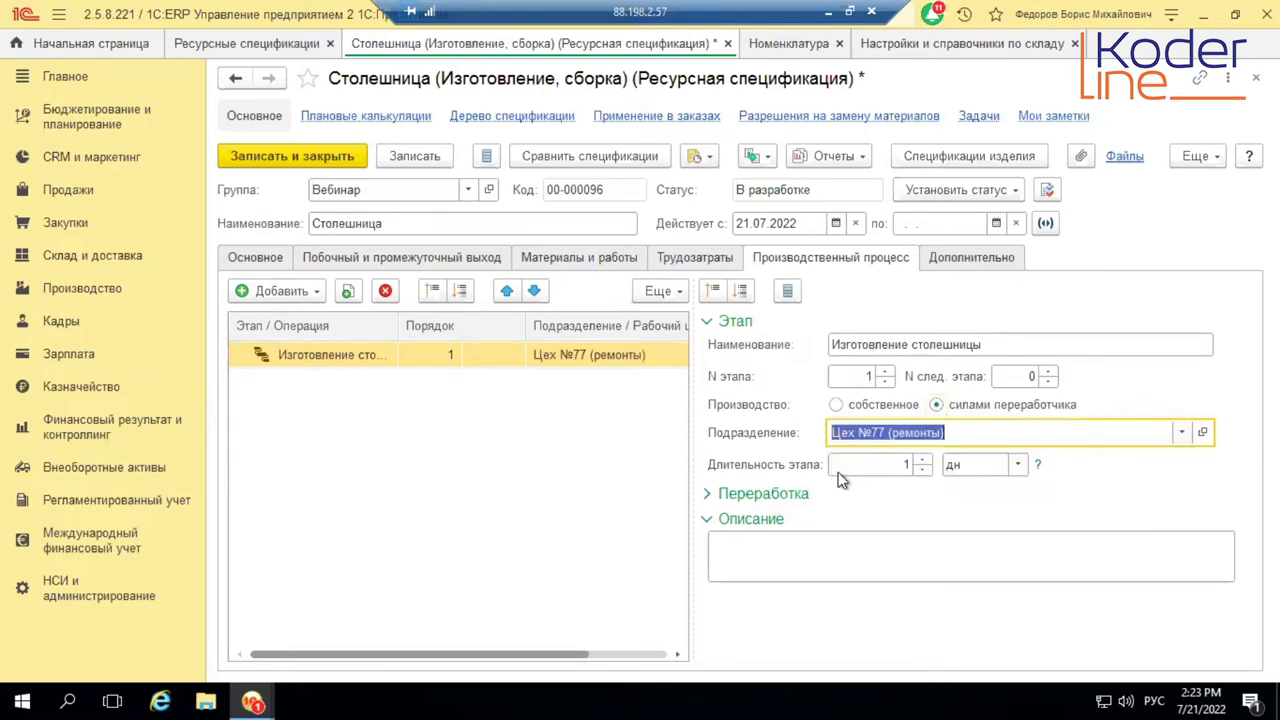
{"action": "left_click", "coordinate": [708, 493]}
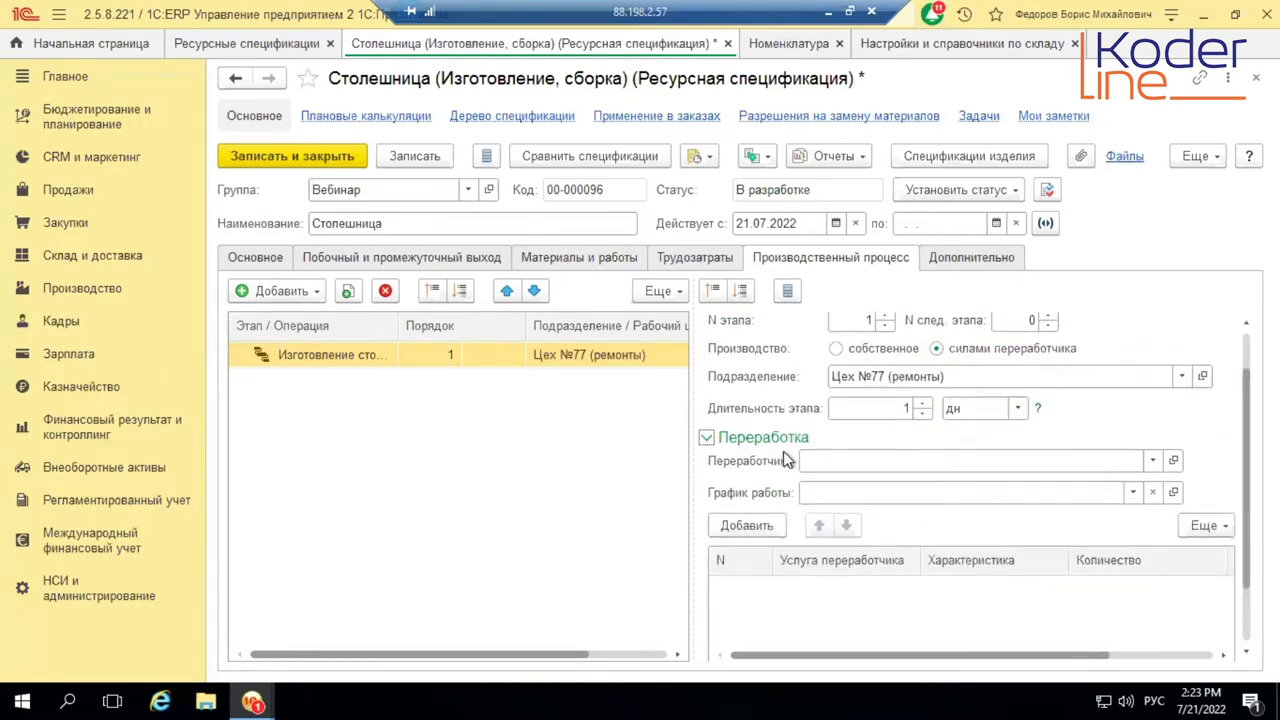
{"action": "scroll", "coordinate": [885, 441], "scroll_direction": "down", "scroll_amount": 2}
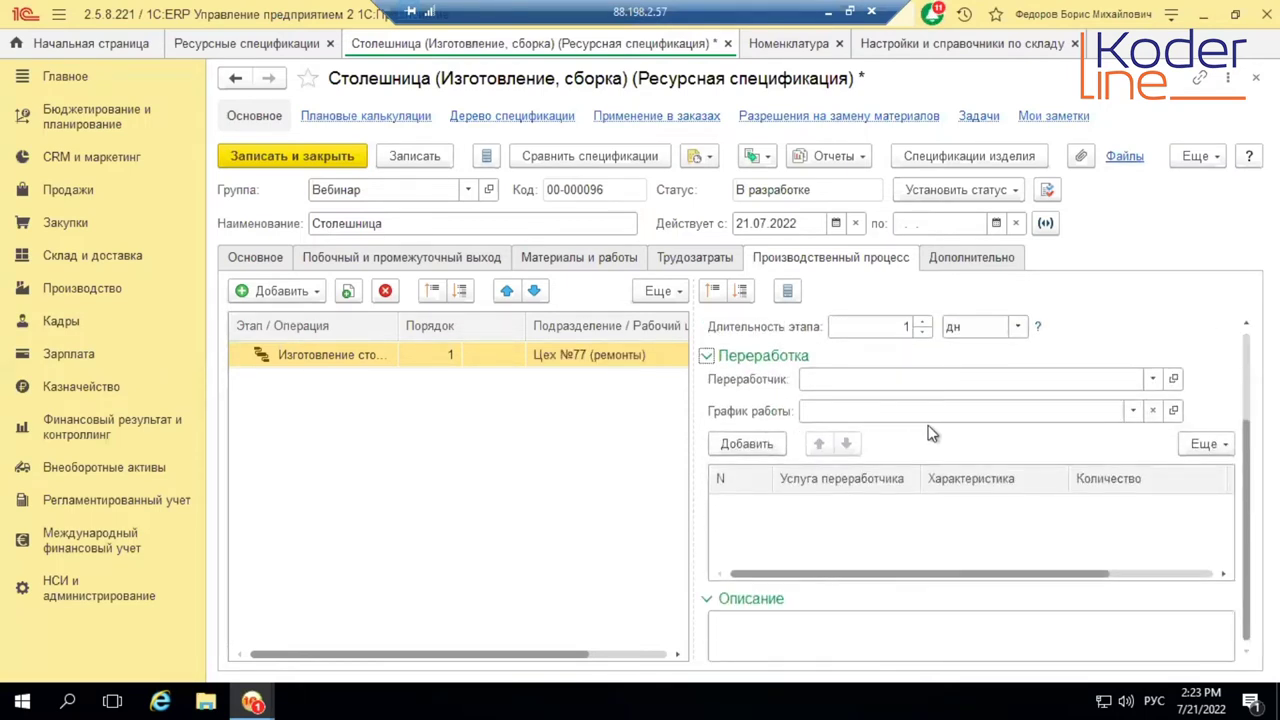
{"action": "left_click", "coordinate": [1152, 379]}
{"action": "left_click", "coordinate": [862, 408]}
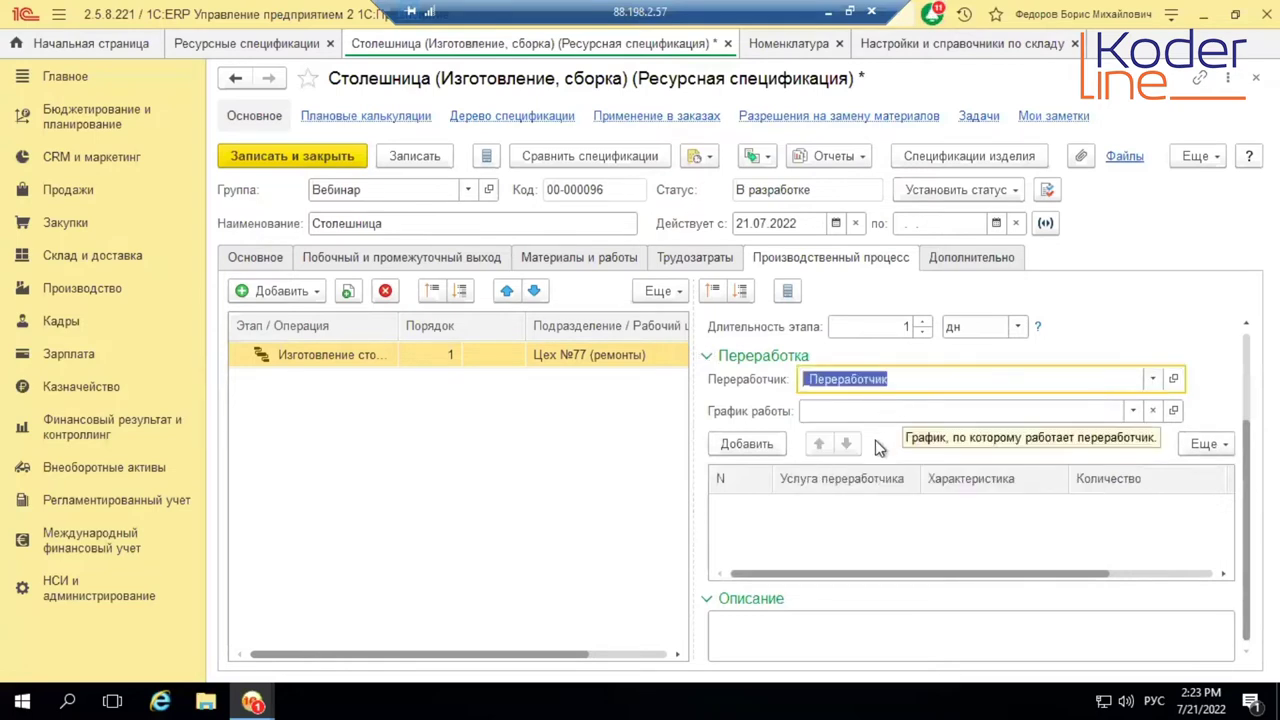
- Add the processor service Услуги переработки with quantity 1 to the stage and select its costing item
{"action": "left_click", "coordinate": [746, 443]}
{"action": "left_click", "coordinate": [866, 540]}
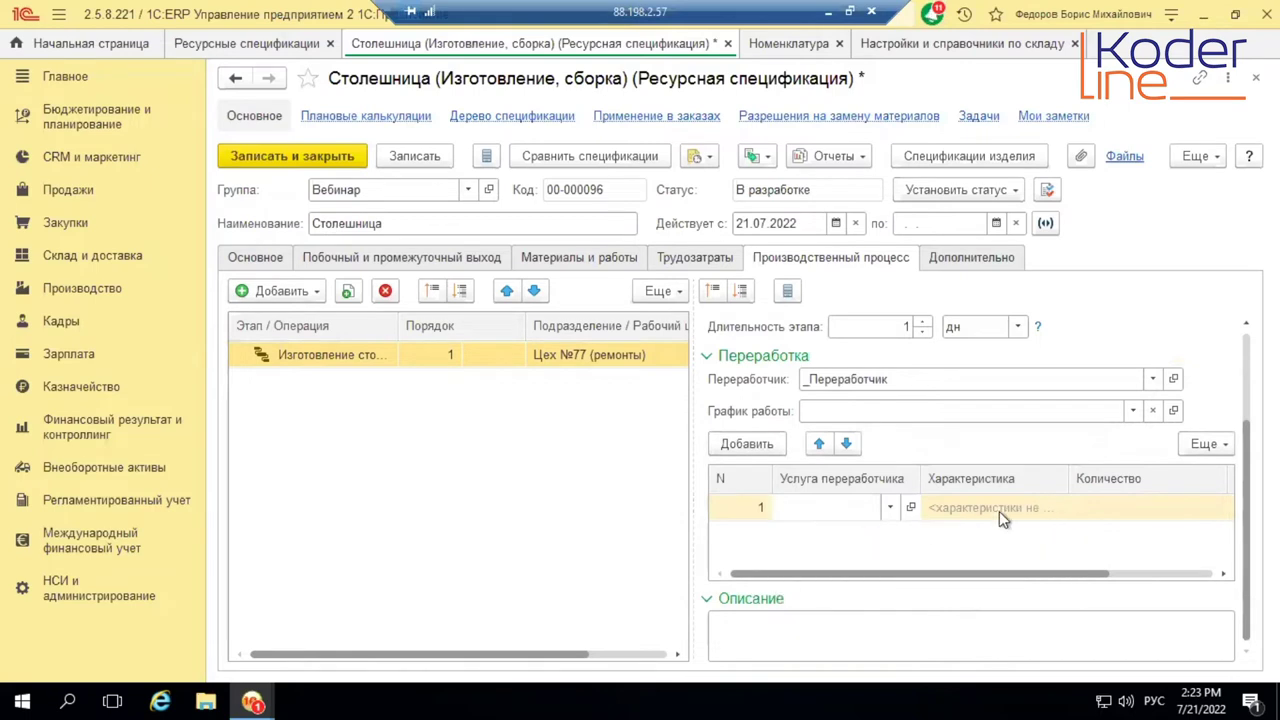
{"action": "left_click", "coordinate": [1122, 511]}
{"action": "type", "text": "1"}
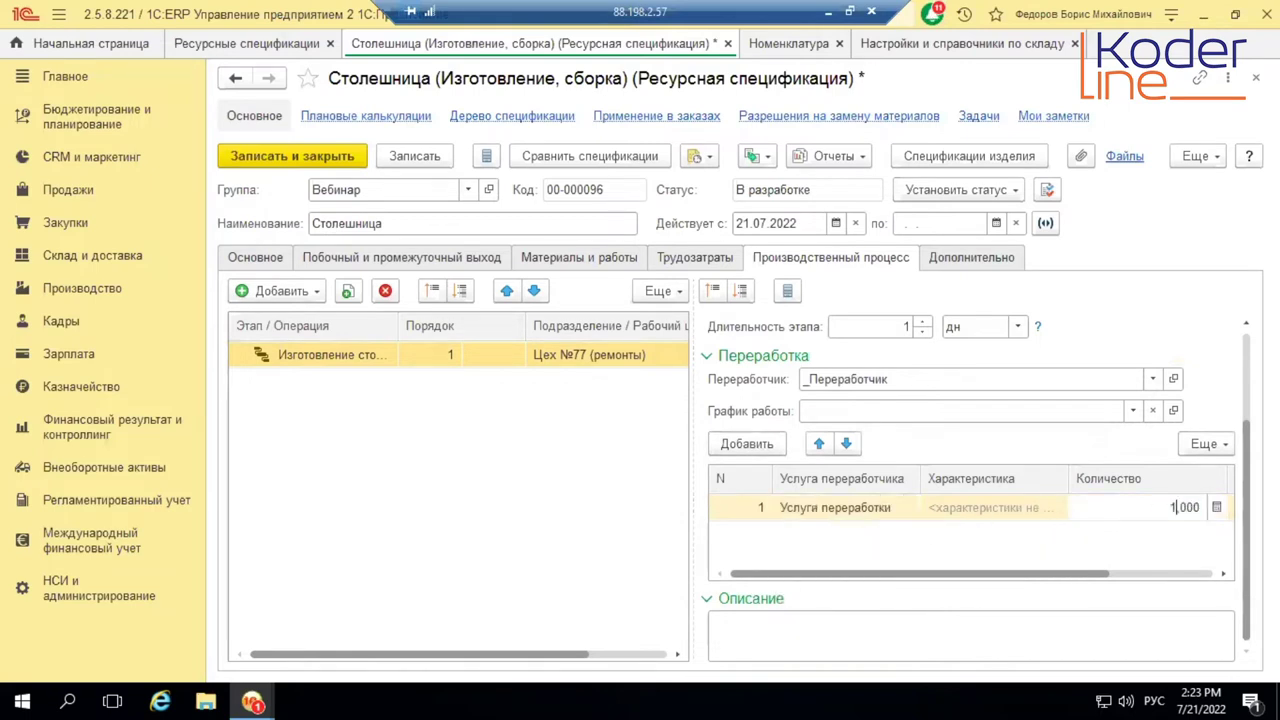
{"action": "left_click", "coordinate": [828, 548]}
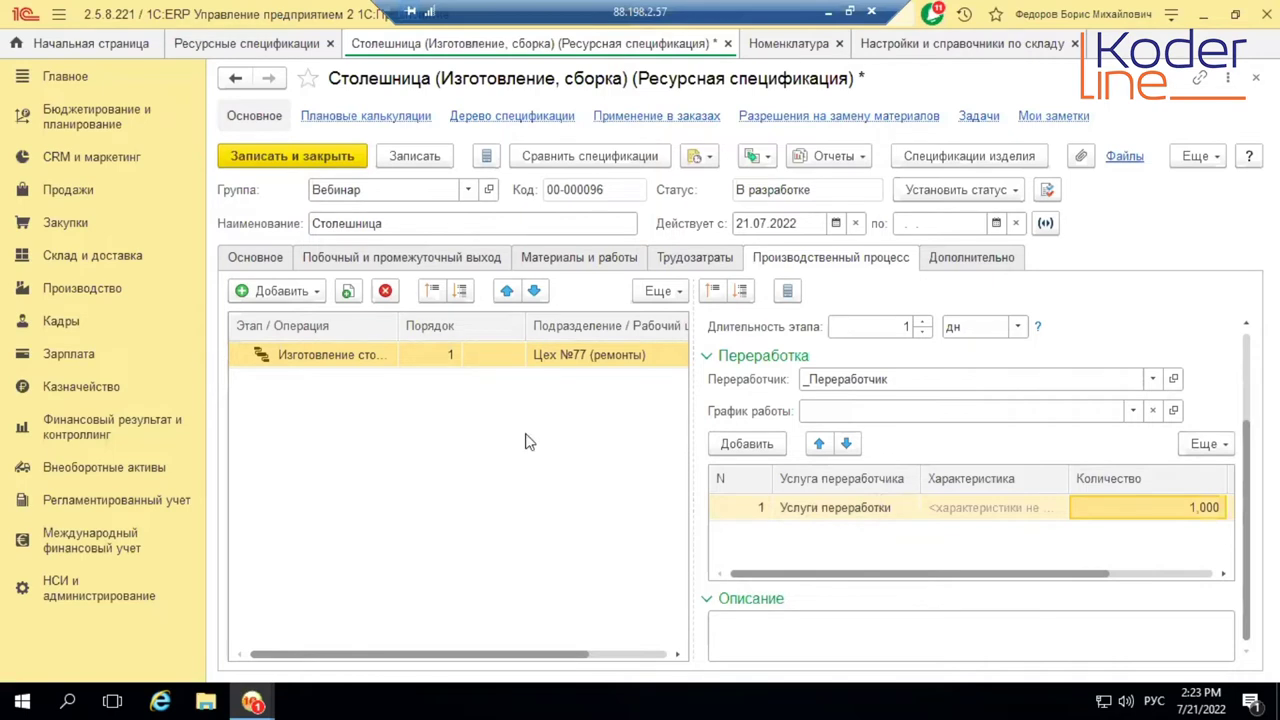
{"action": "left_click", "coordinate": [1148, 578]}
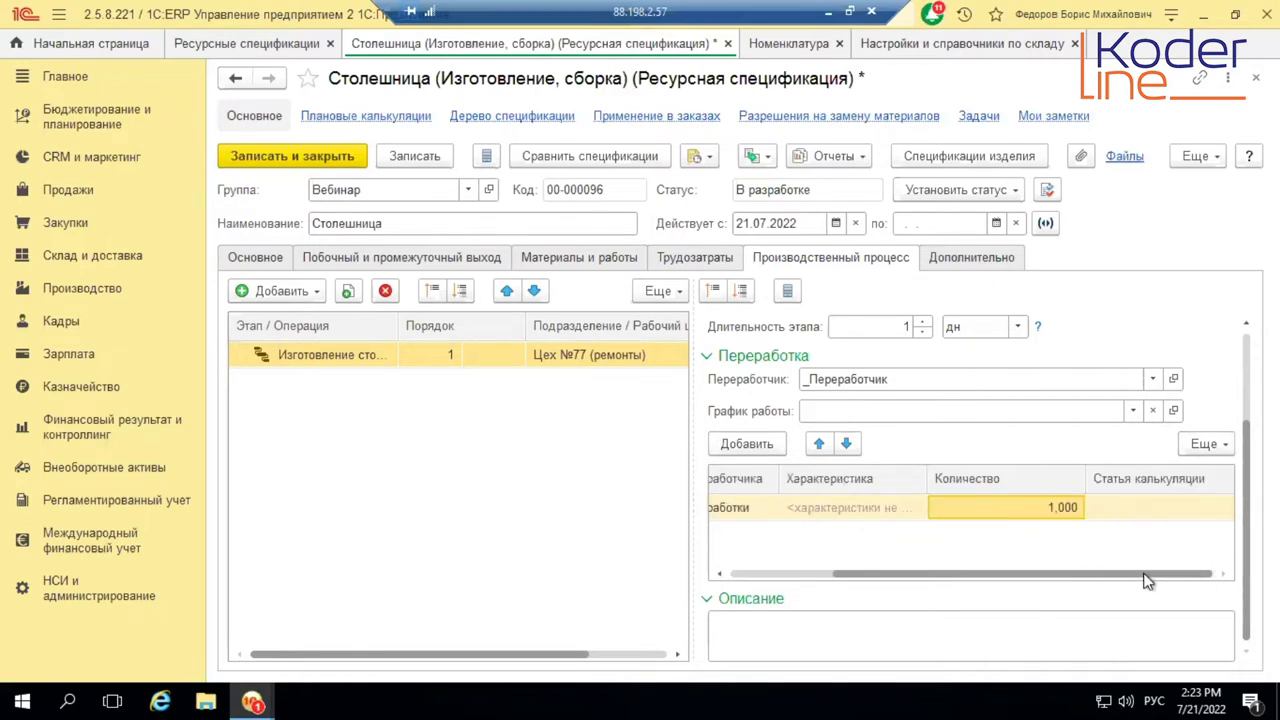
{"action": "left_click", "coordinate": [1166, 511]}
{"action": "left_click", "coordinate": [1110, 537]}
{"action": "left_click_drag", "start_coordinate": [1057, 573], "coordinate": [771, 573]}
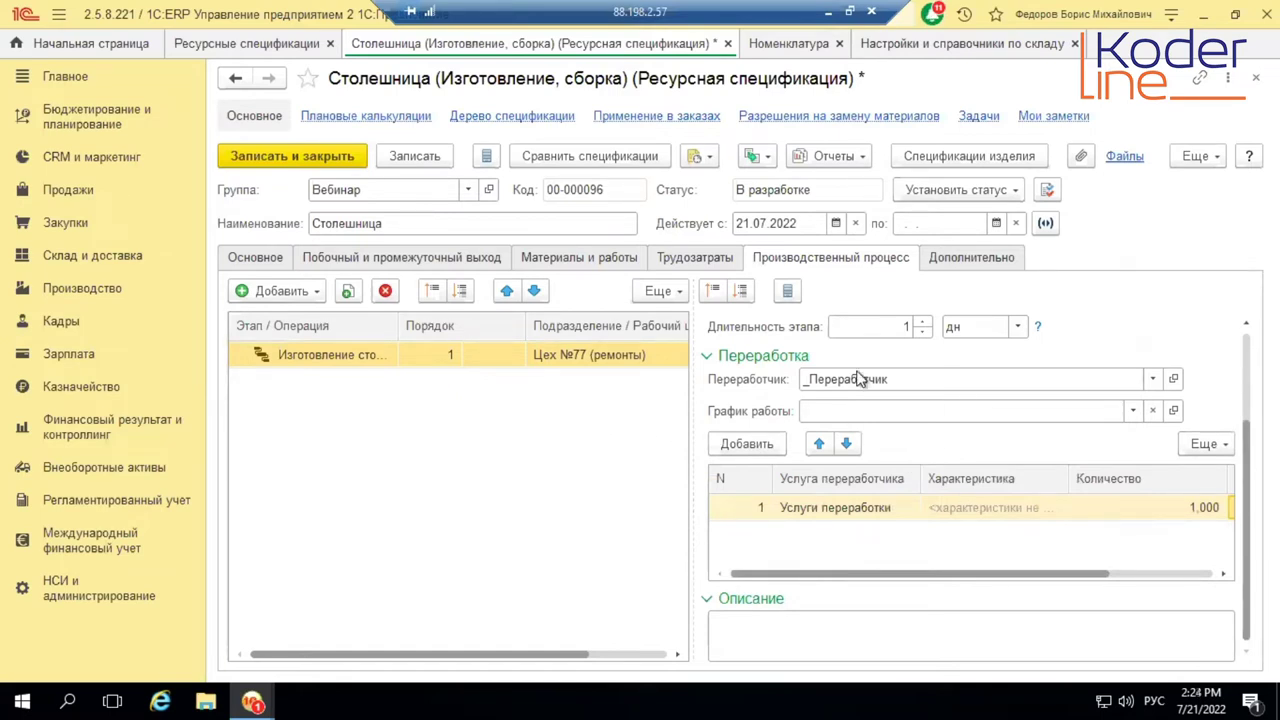
- Try to change the Столешница specification's status from В разработке
{"action": "left_click", "coordinate": [993, 190]}
{"action": "left_click", "coordinate": [978, 237]}
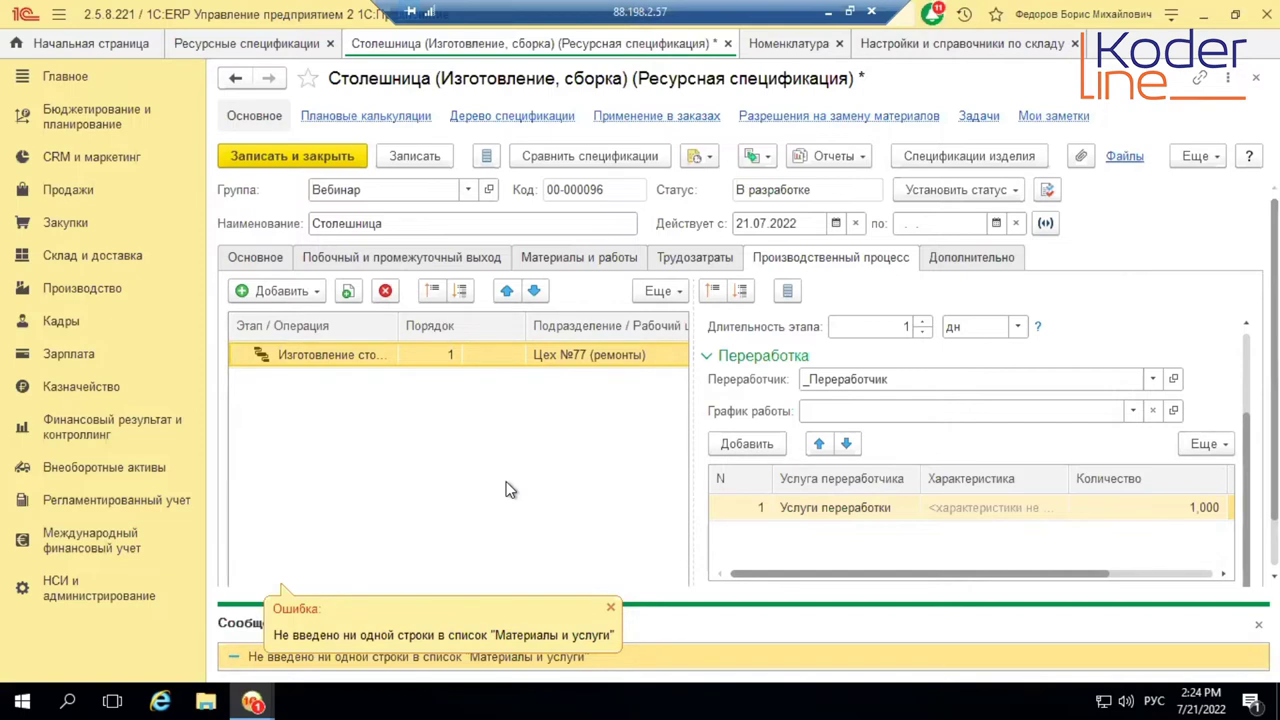
- Add Древесина with quantity 2 м3 to the Столешница specification's materials and works
{"action": "left_click", "coordinate": [575, 254]}
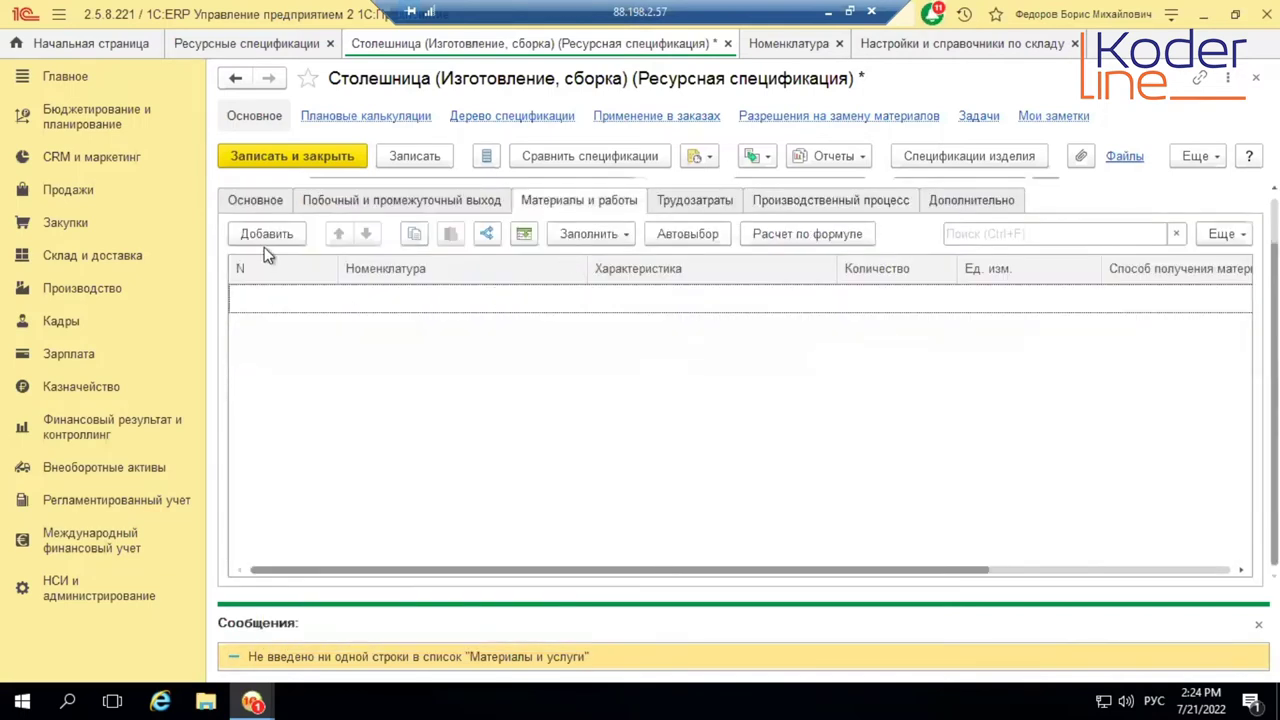
{"action": "left_click", "coordinate": [266, 234]}
{"action": "left_click", "coordinate": [388, 295]}
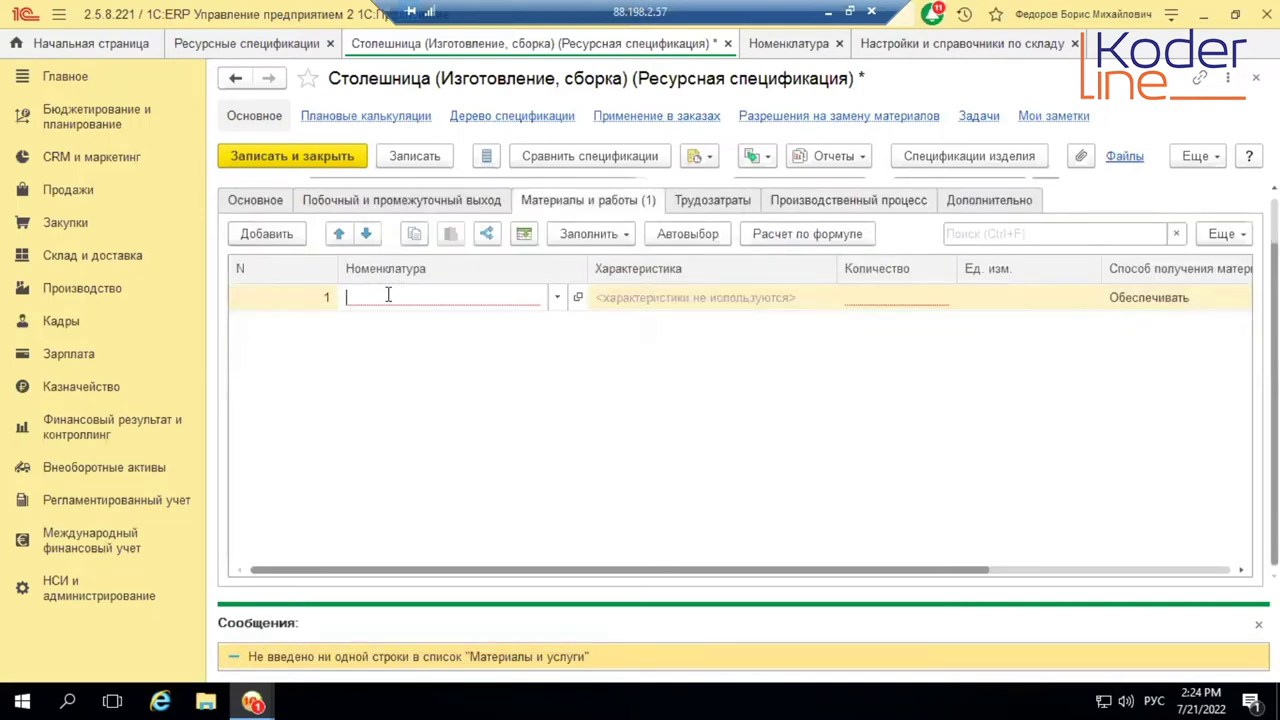
{"action": "type", "text": "Дре"}
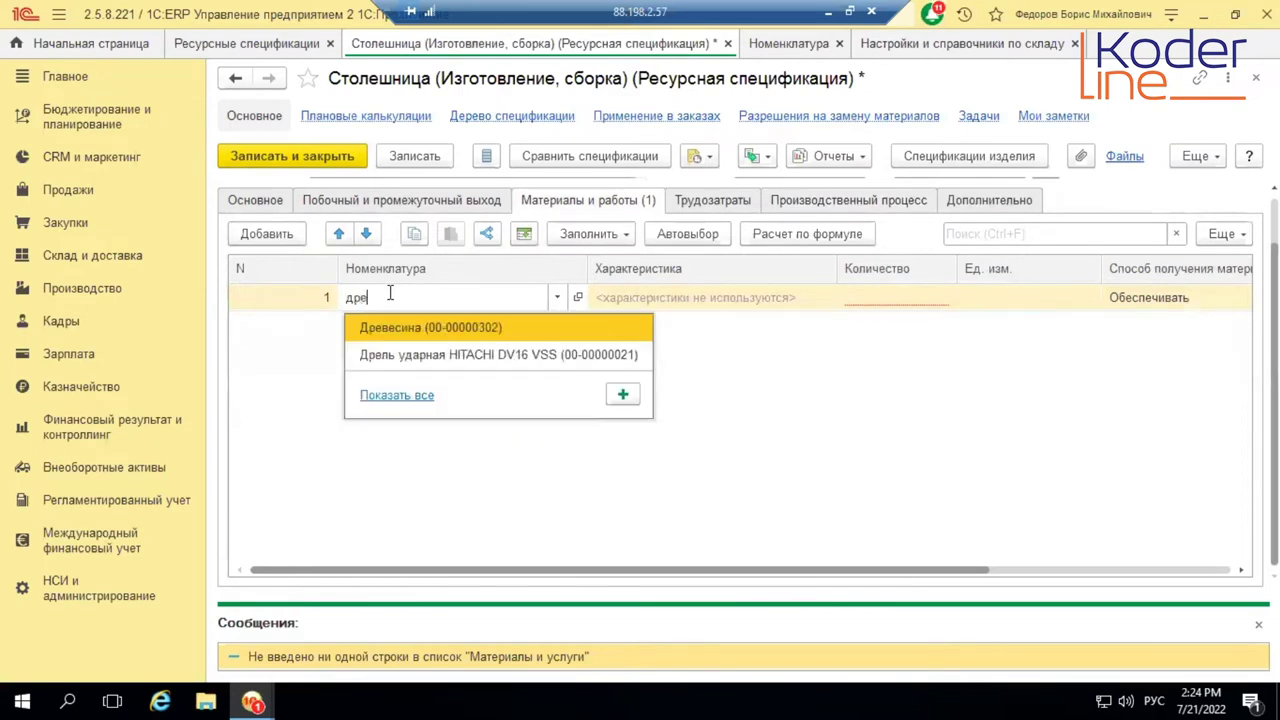
{"action": "left_click", "coordinate": [432, 327]}
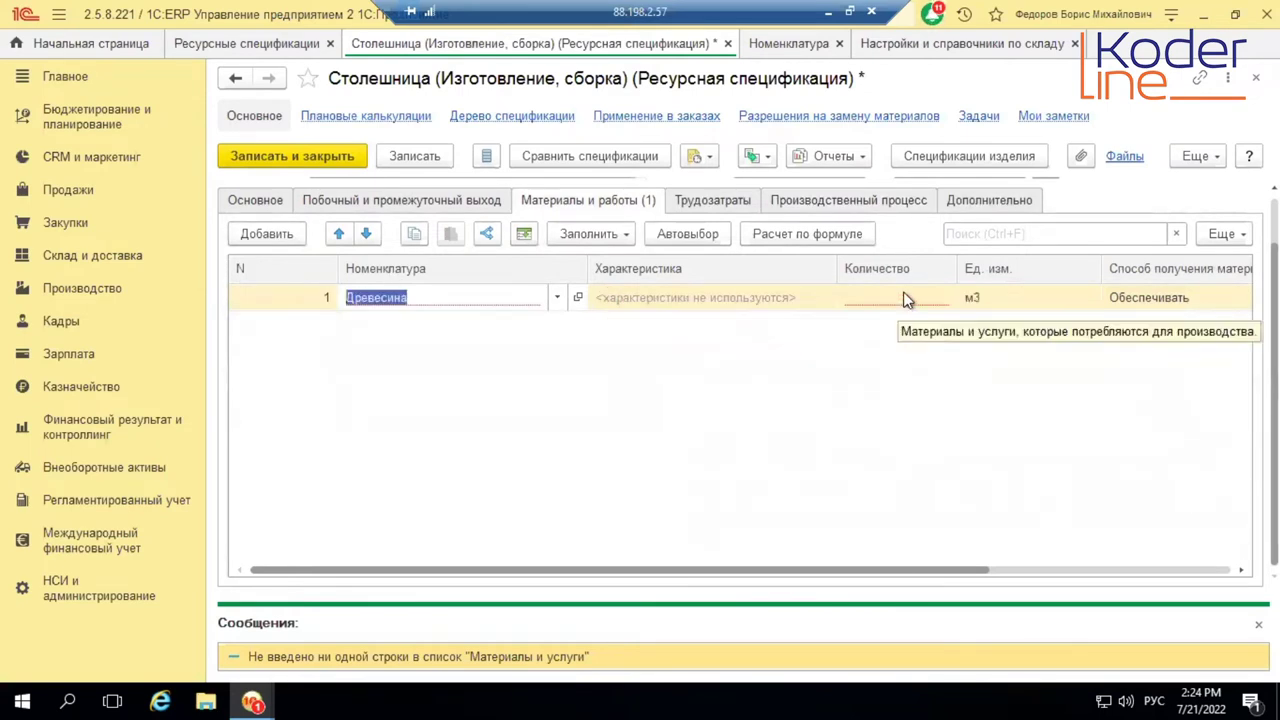
{"action": "left_click", "coordinate": [906, 295]}
{"action": "type", "text": "2"}
{"action": "key", "text": "Tab"}
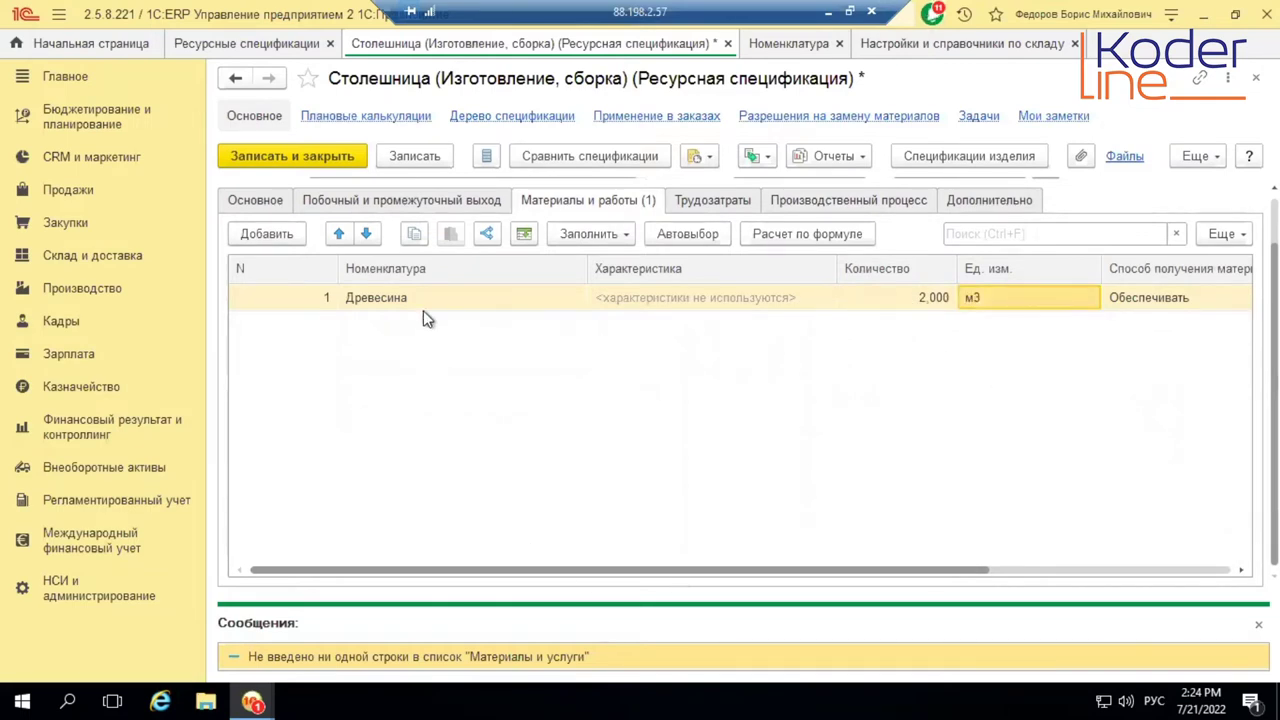
- Try to activate the specification, and assign the costing item Материалы основные to the Древесина row
{"action": "scroll", "coordinate": [860, 310], "scroll_direction": "up", "scroll_amount": 1}
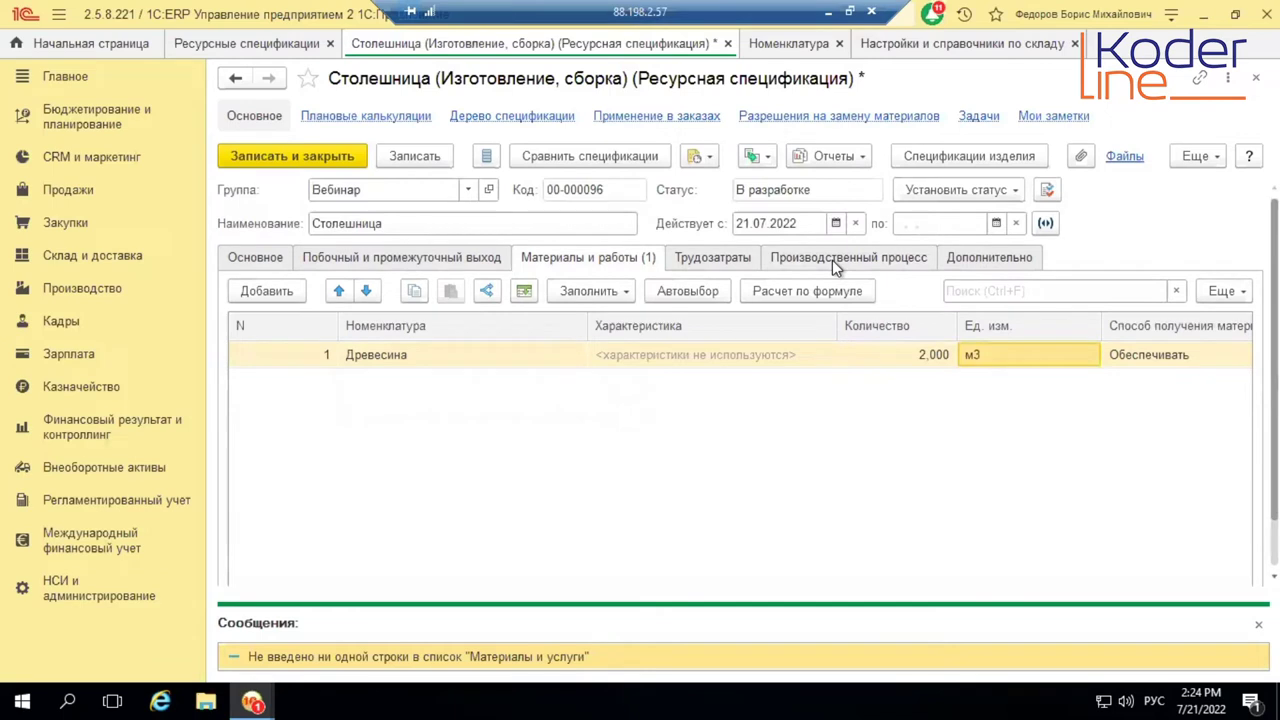
{"action": "left_click", "coordinate": [978, 190]}
{"action": "left_click", "coordinate": [980, 245]}
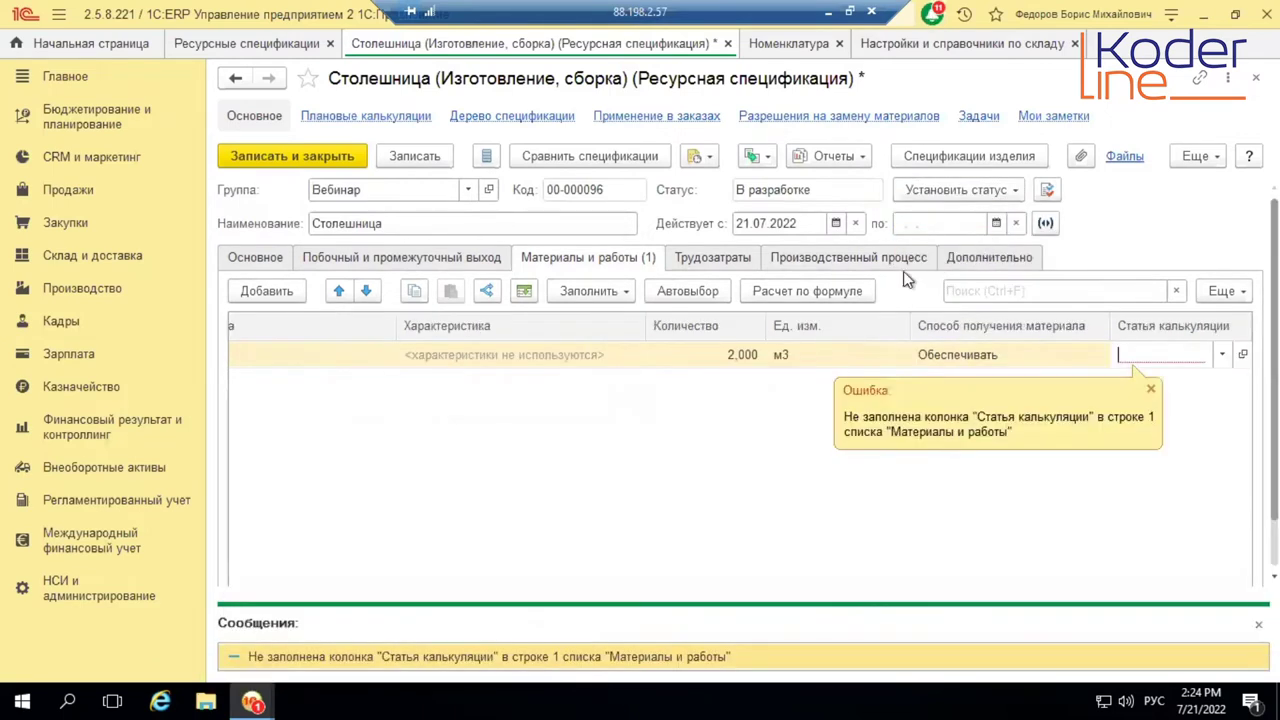
{"action": "left_click", "coordinate": [1222, 354]}
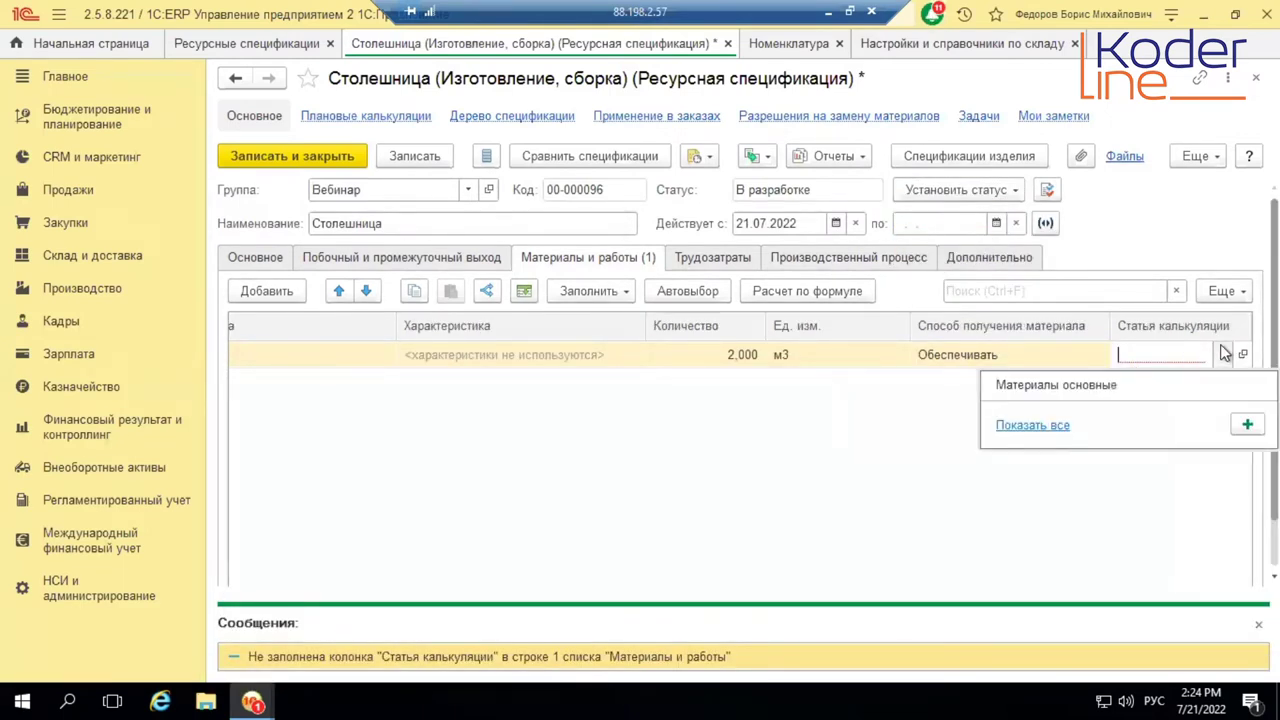
{"action": "left_click", "coordinate": [1147, 378]}
- Set the Столешница specification's status to Действует and close it
{"action": "left_click", "coordinate": [1012, 190]}
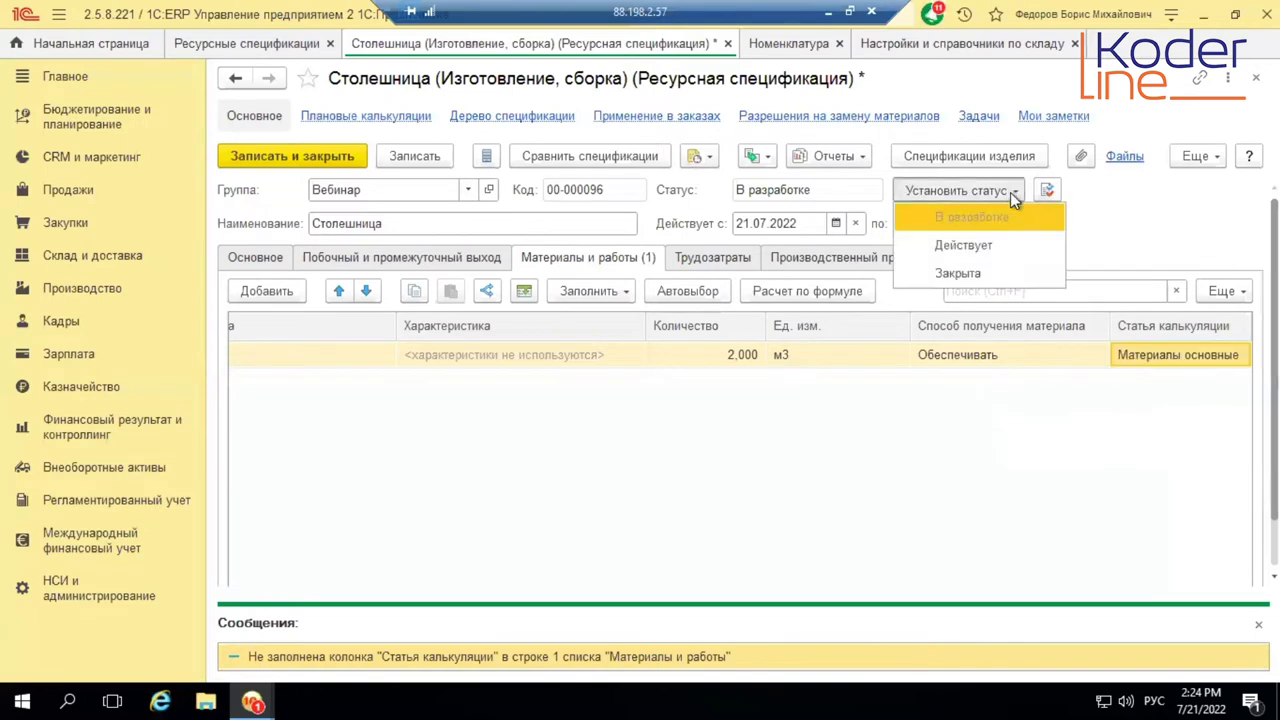
{"action": "left_click", "coordinate": [983, 246]}
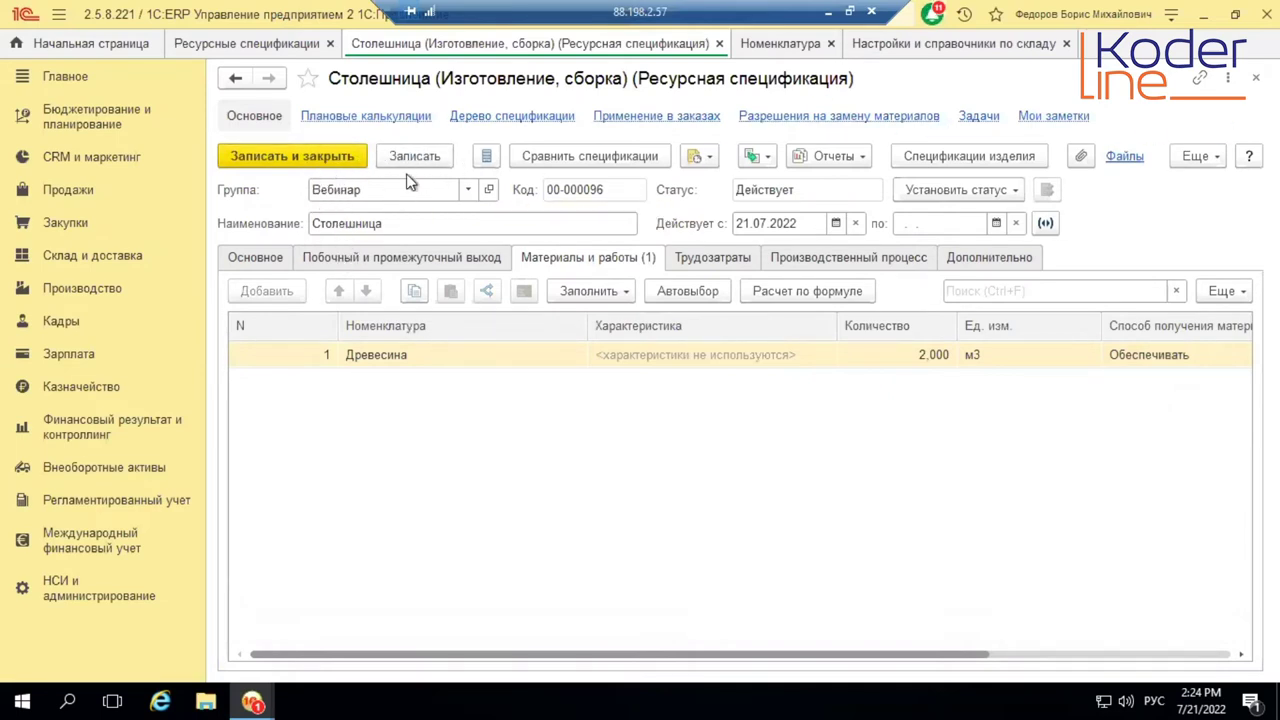
{"action": "left_click", "coordinate": [721, 46]}
- Create a new production order of the изготовление, сборка type from the list of production orders
{"action": "left_click", "coordinate": [100, 288]}
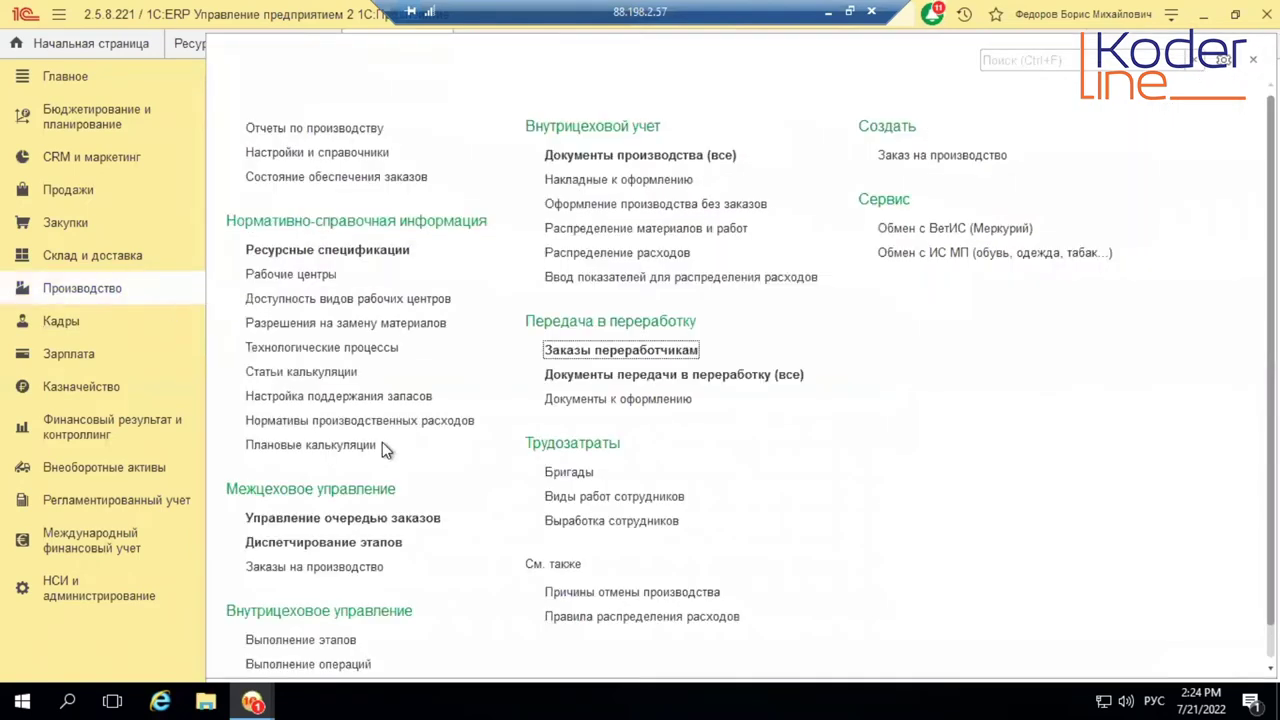
{"action": "scroll", "coordinate": [365, 581], "scroll_direction": "down", "scroll_amount": 1}
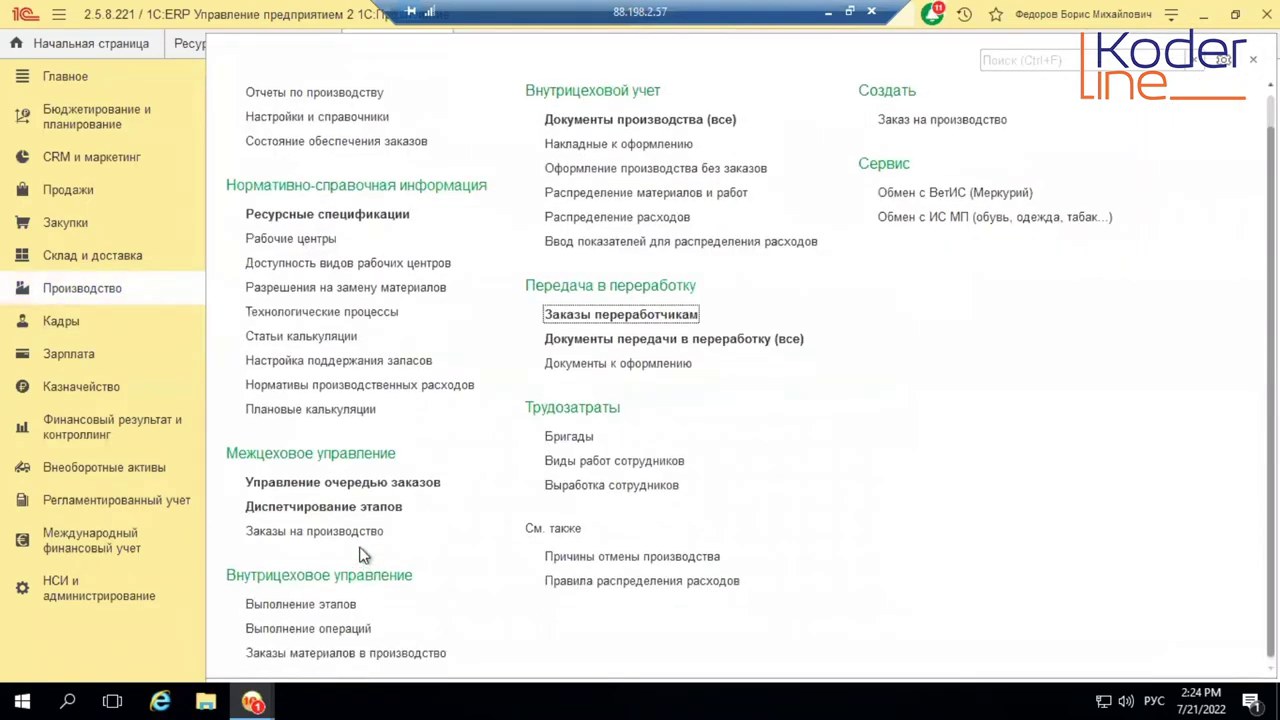
{"action": "left_click", "coordinate": [355, 532]}
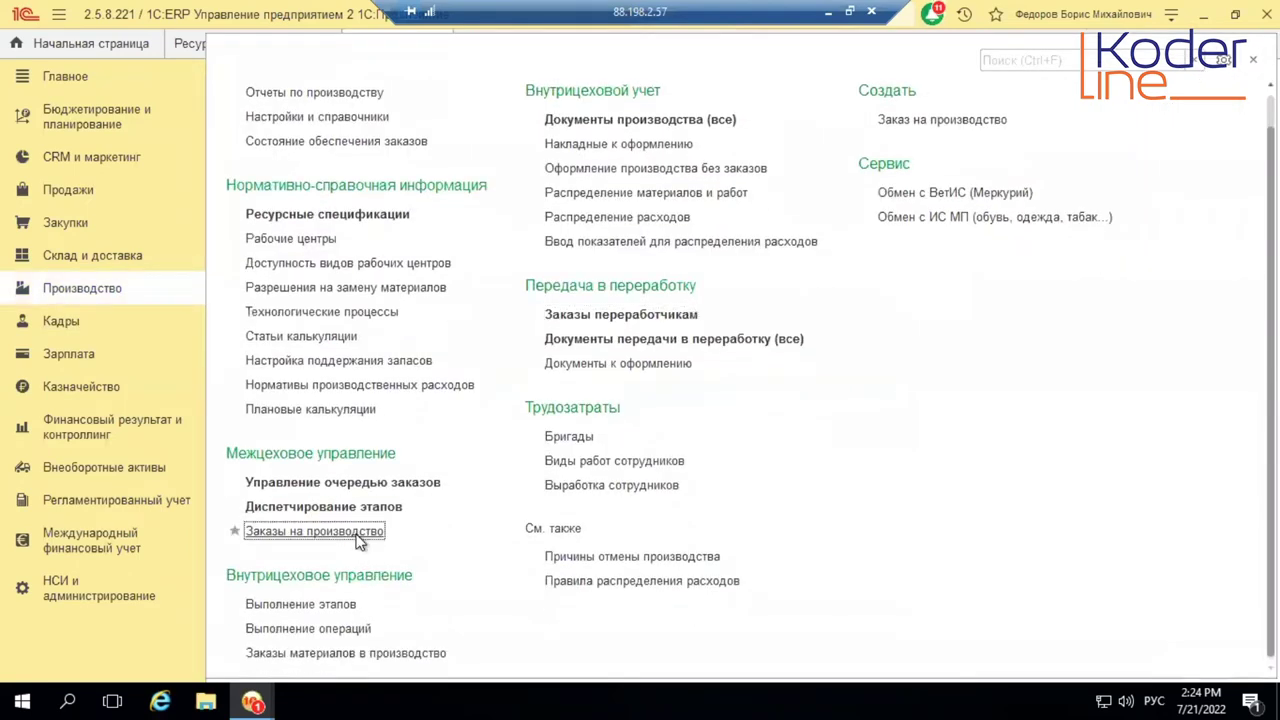
{"action": "left_click", "coordinate": [270, 161]}
{"action": "left_click", "coordinate": [305, 188]}
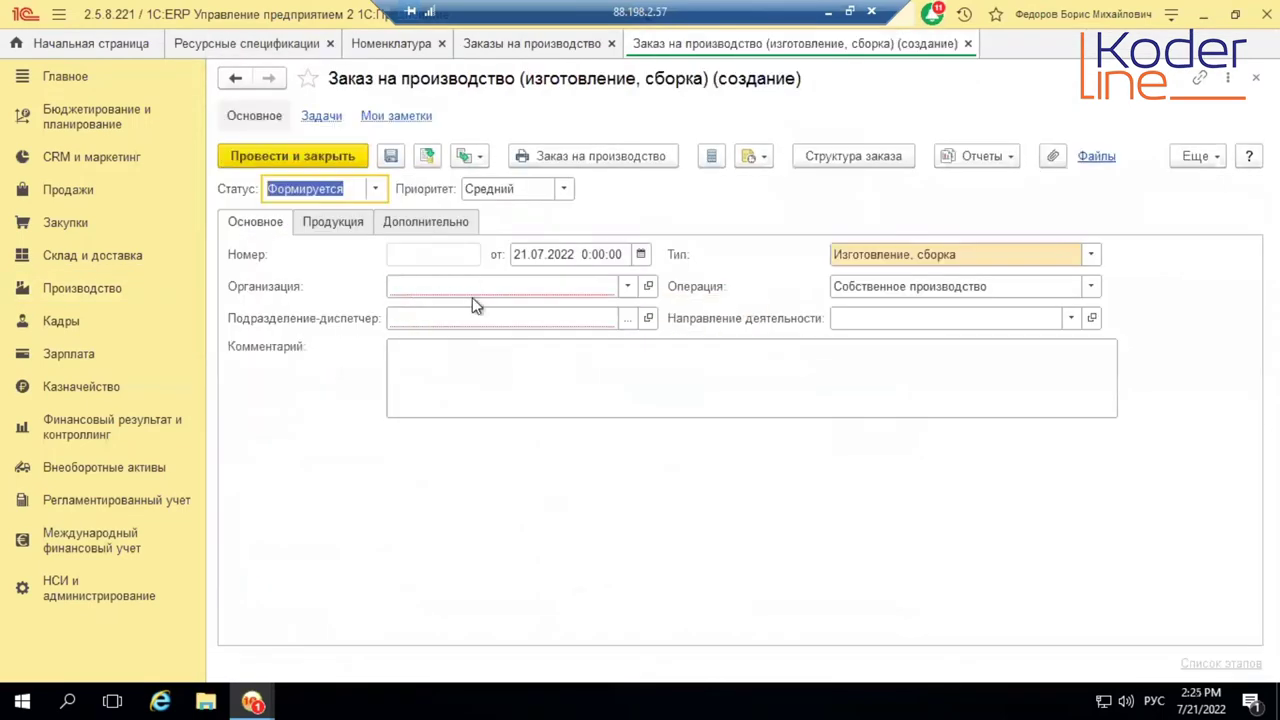
- Set the order's organization to Орион and its dispatching department to Цех №77 (ремонты)
{"action": "left_click", "coordinate": [474, 291]}
{"action": "left_click", "coordinate": [453, 505]}
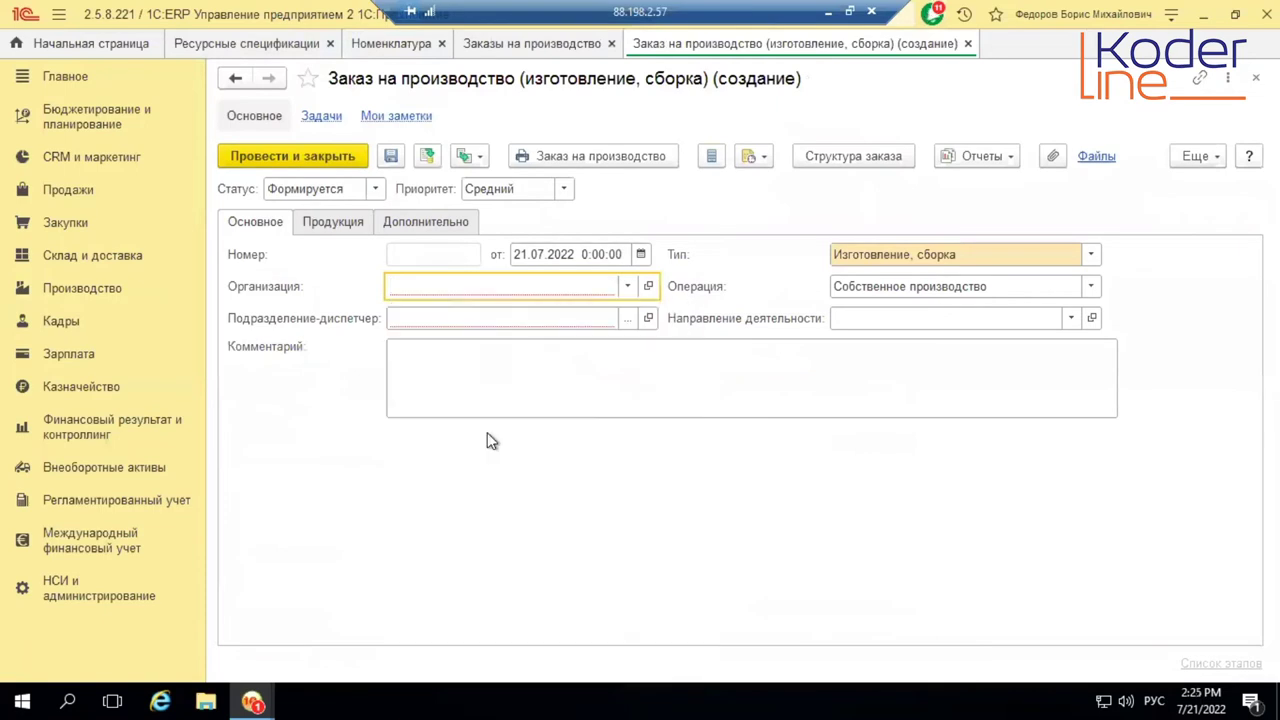
{"action": "left_click", "coordinate": [515, 317]}
{"action": "left_click", "coordinate": [514, 351]}
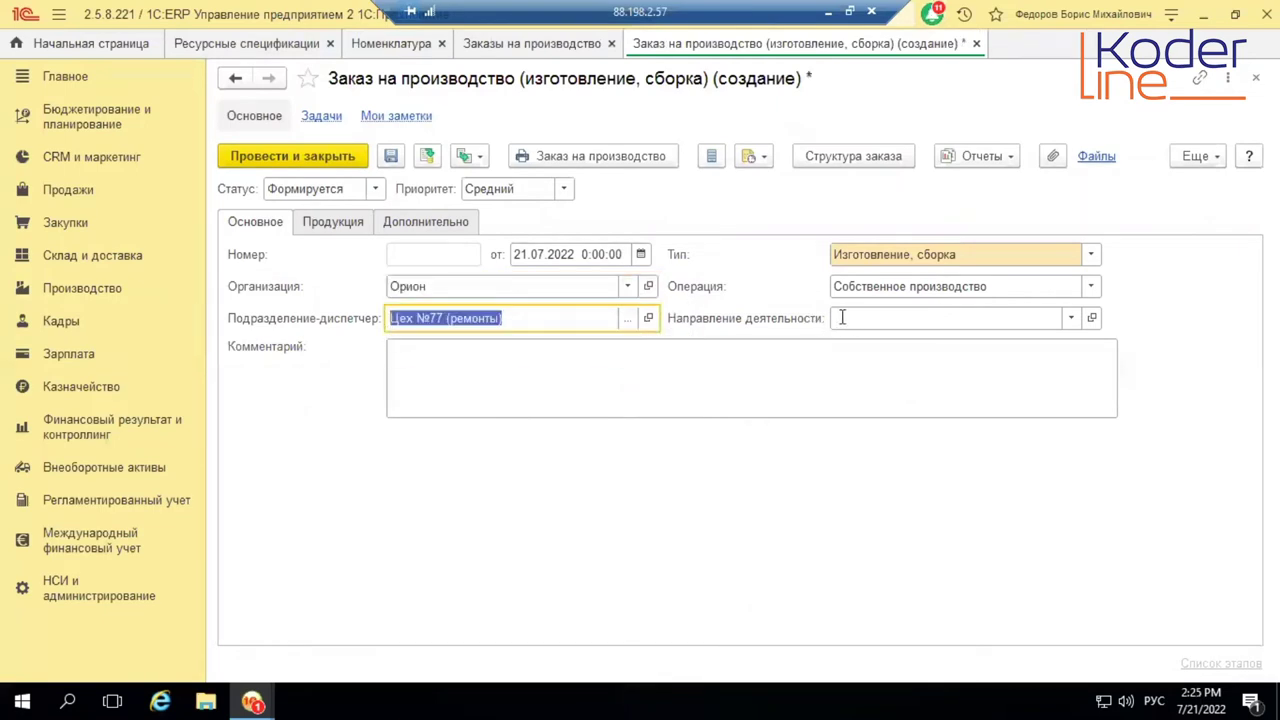
- Add Столешница with quantity 1 to the order's products
{"action": "left_click", "coordinate": [324, 228]}
{"action": "left_click", "coordinate": [286, 258]}
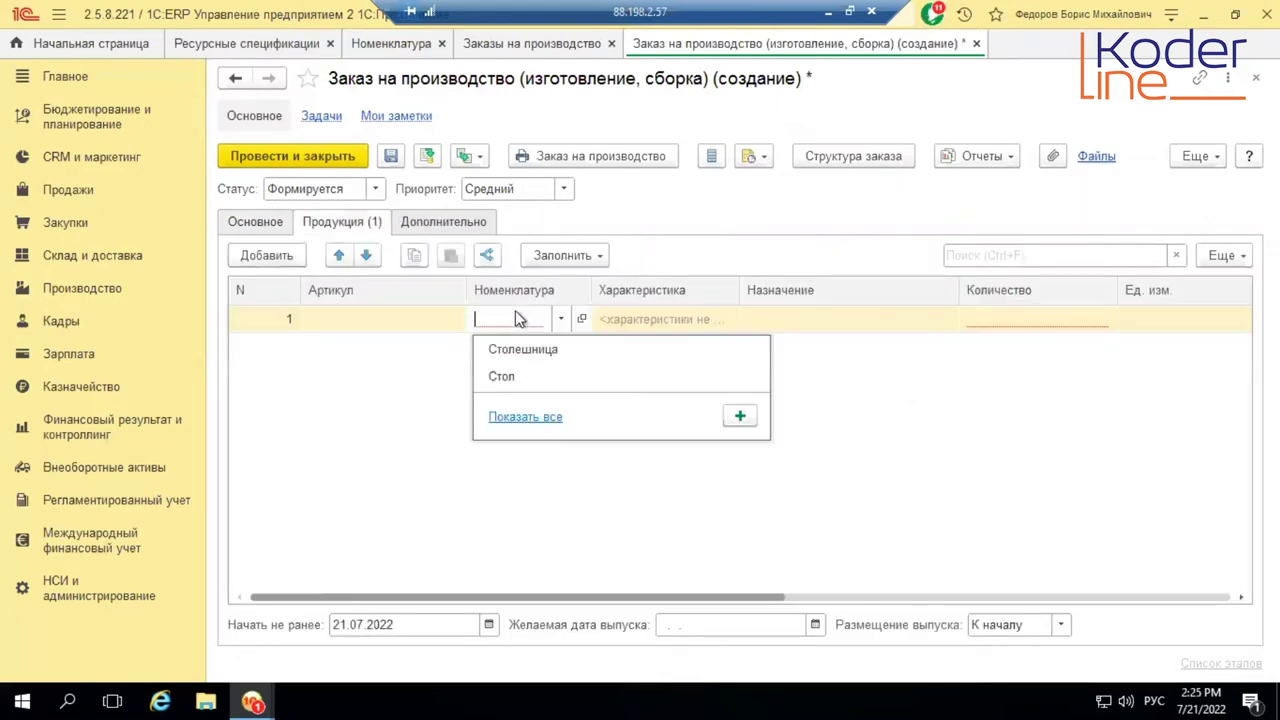
{"action": "left_click", "coordinate": [519, 344]}
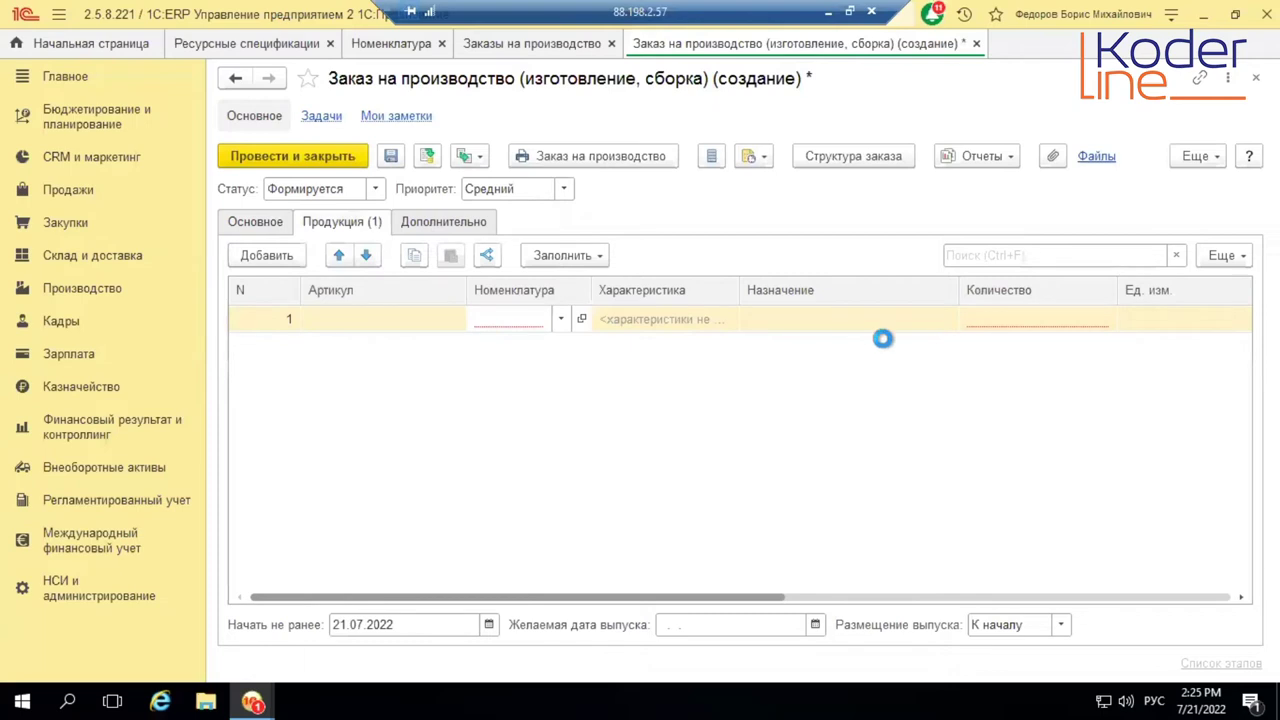
{"action": "left_click", "coordinate": [1001, 323]}
{"action": "type", "text": "1"}
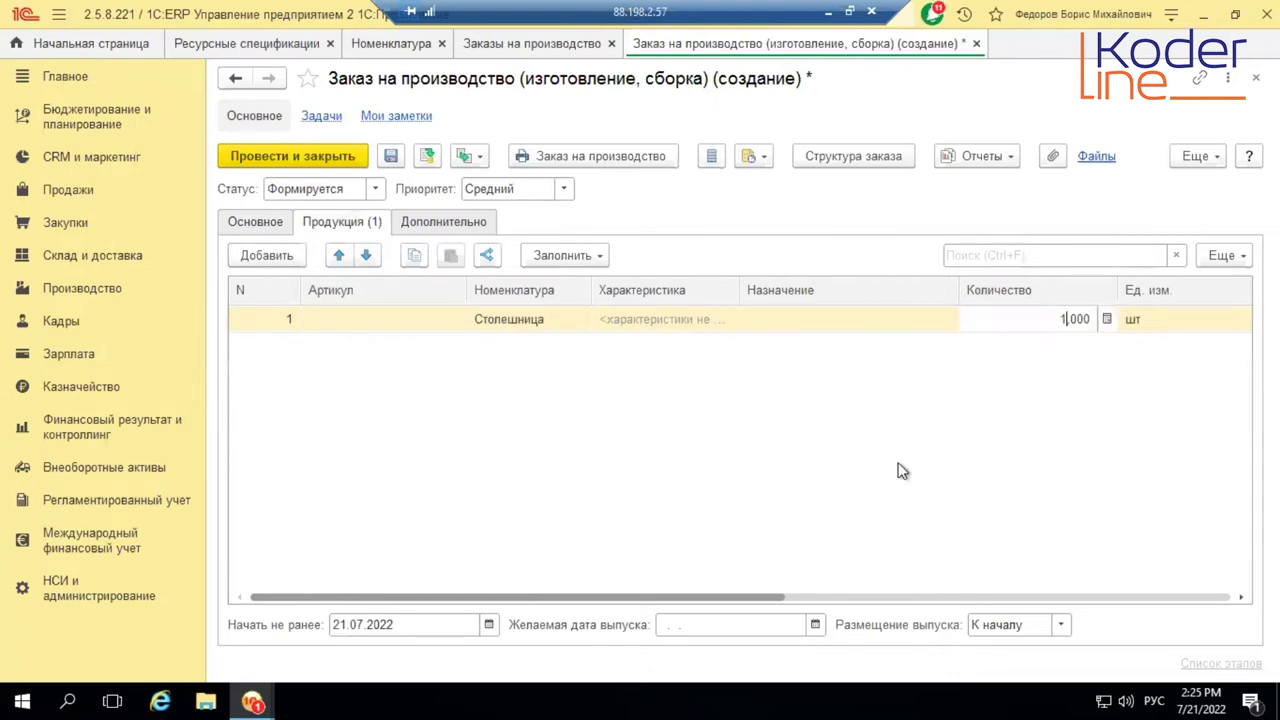
{"action": "left_click", "coordinate": [897, 471]}
- Set Основной склад from the Вебинар group as the recipient of the Столешница product row
{"action": "left_click_drag", "start_coordinate": [740, 597], "coordinate": [985, 597]}
{"action": "left_click", "coordinate": [1078, 329]}
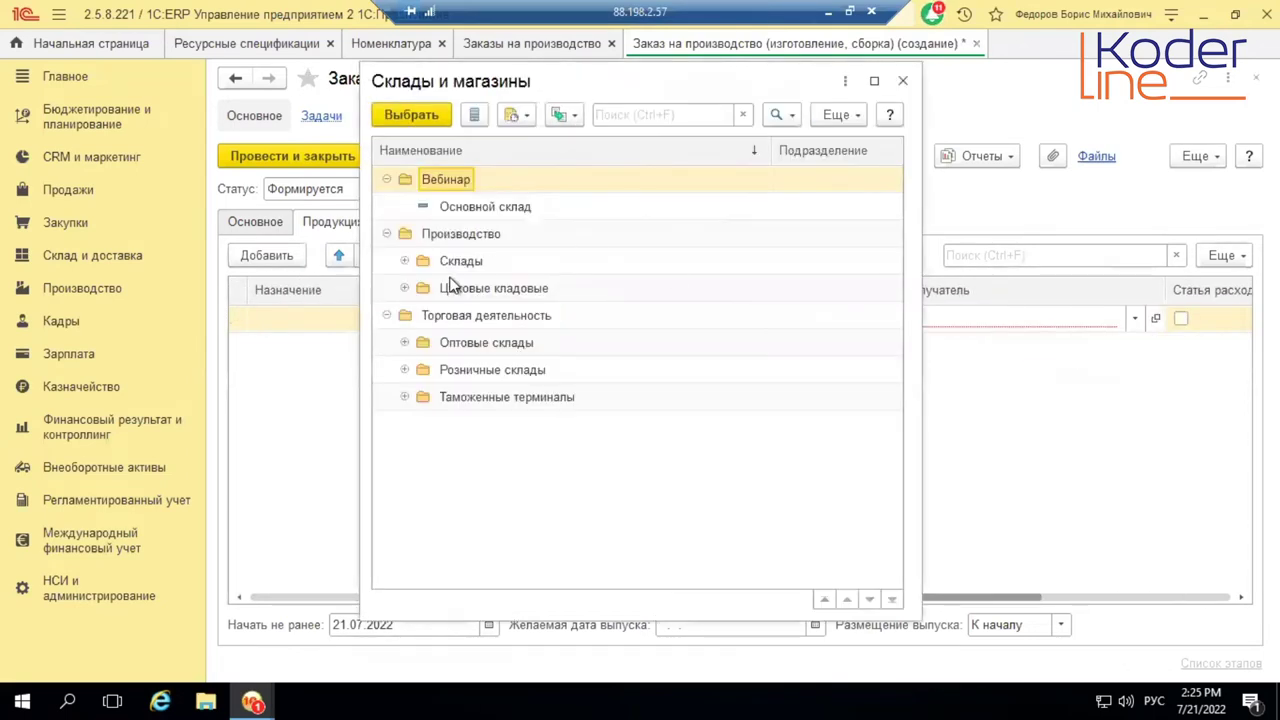
{"action": "left_click", "coordinate": [463, 212]}
{"action": "double_click", "coordinate": [463, 216]}
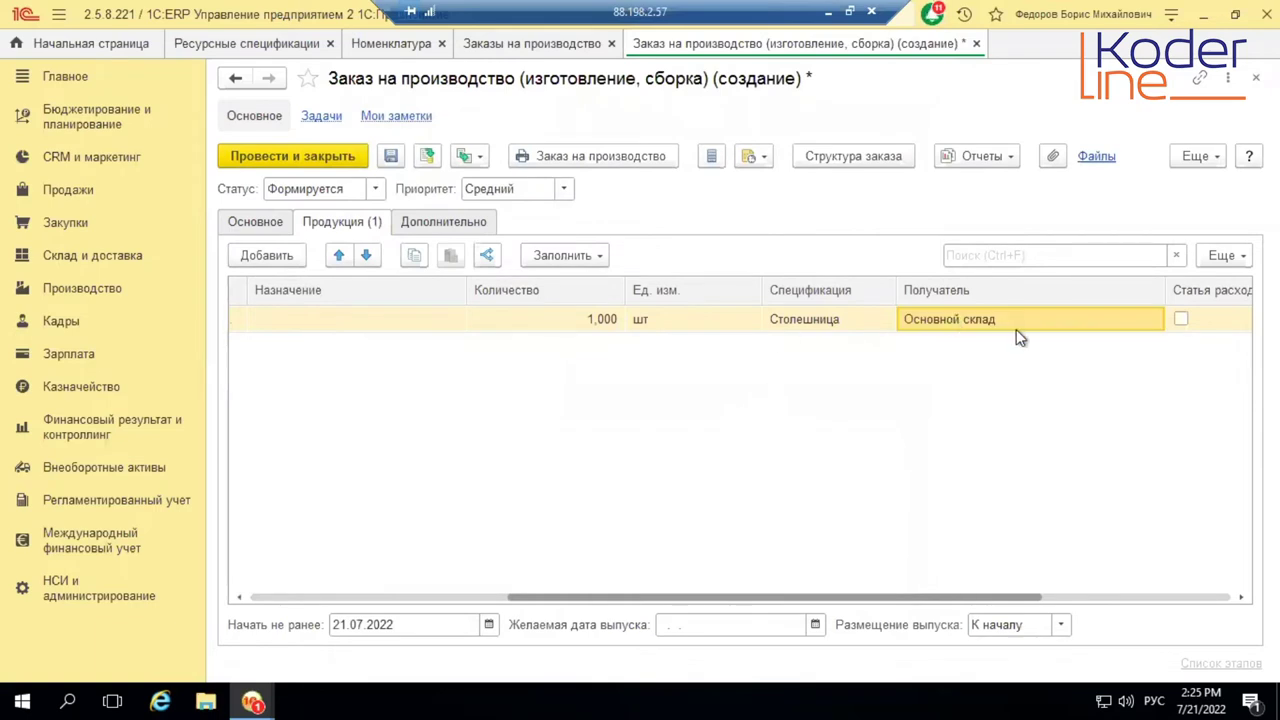
{"action": "left_click_drag", "start_coordinate": [730, 597], "coordinate": [228, 367]}
- Set the production order's status to К производству, post the order and close it
{"action": "left_click", "coordinate": [372, 189]}
{"action": "left_click", "coordinate": [350, 246]}
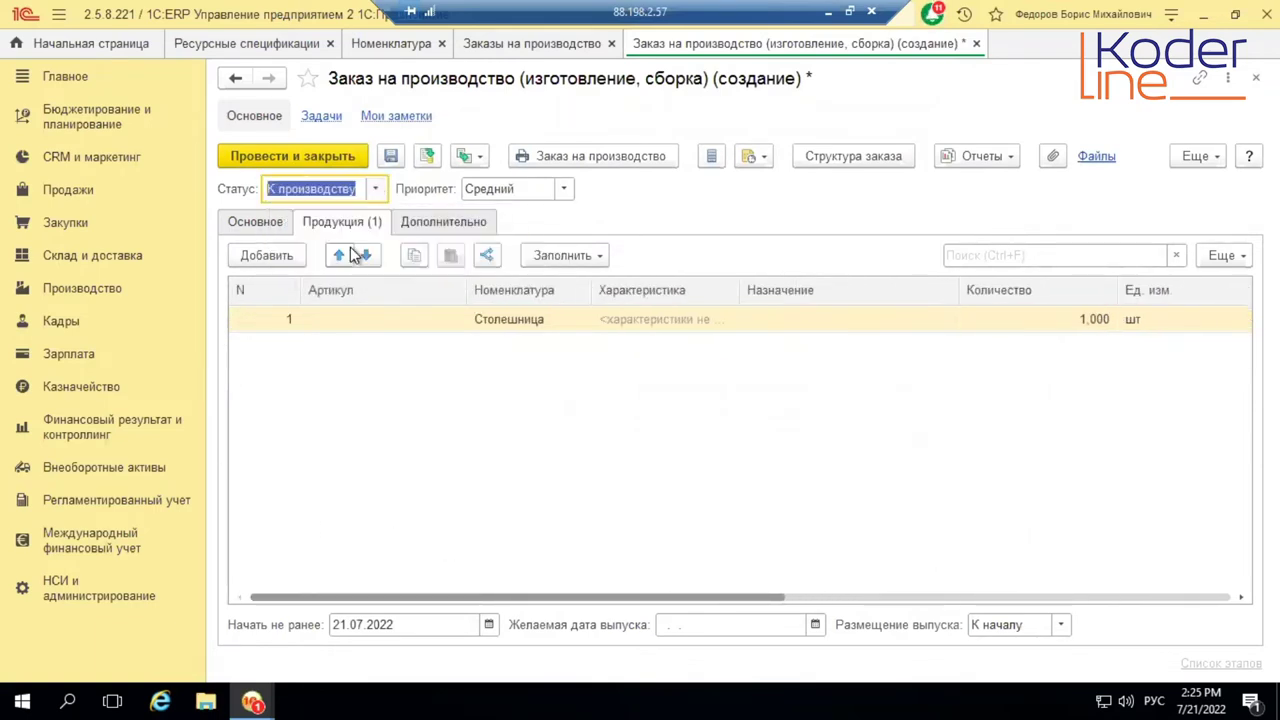
{"action": "left_click", "coordinate": [424, 157]}
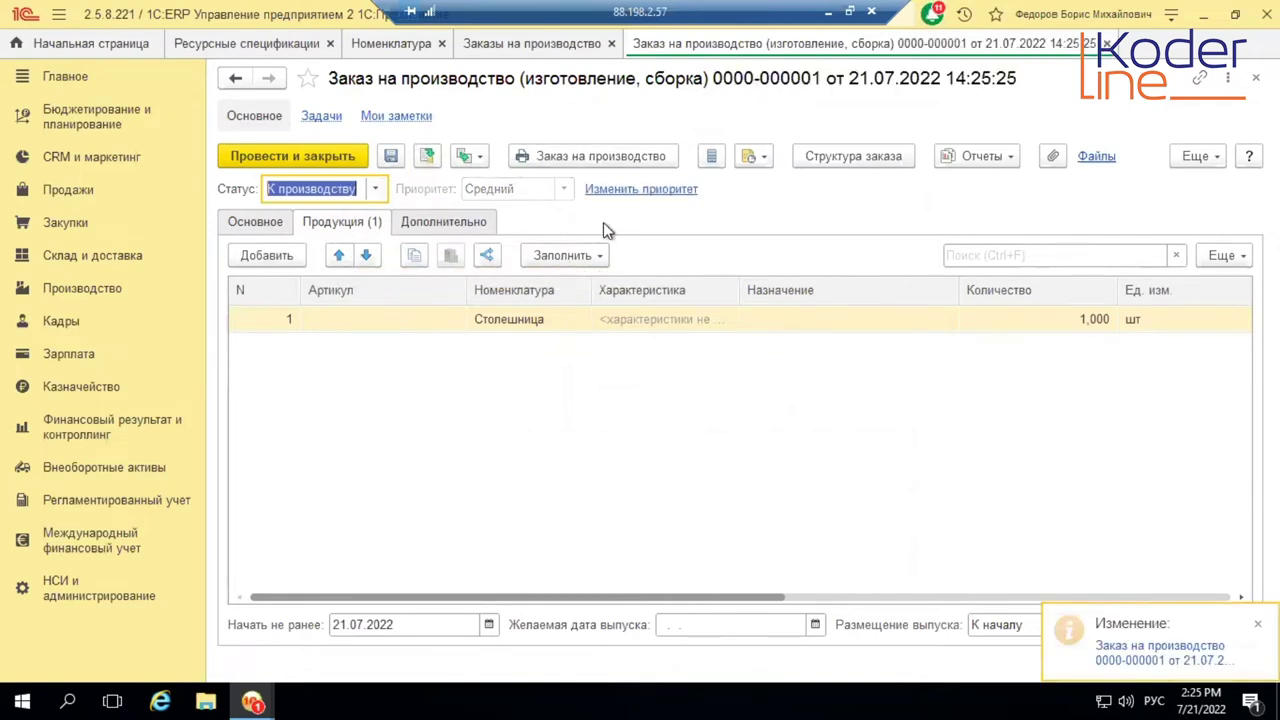
{"action": "left_click", "coordinate": [1106, 44]}
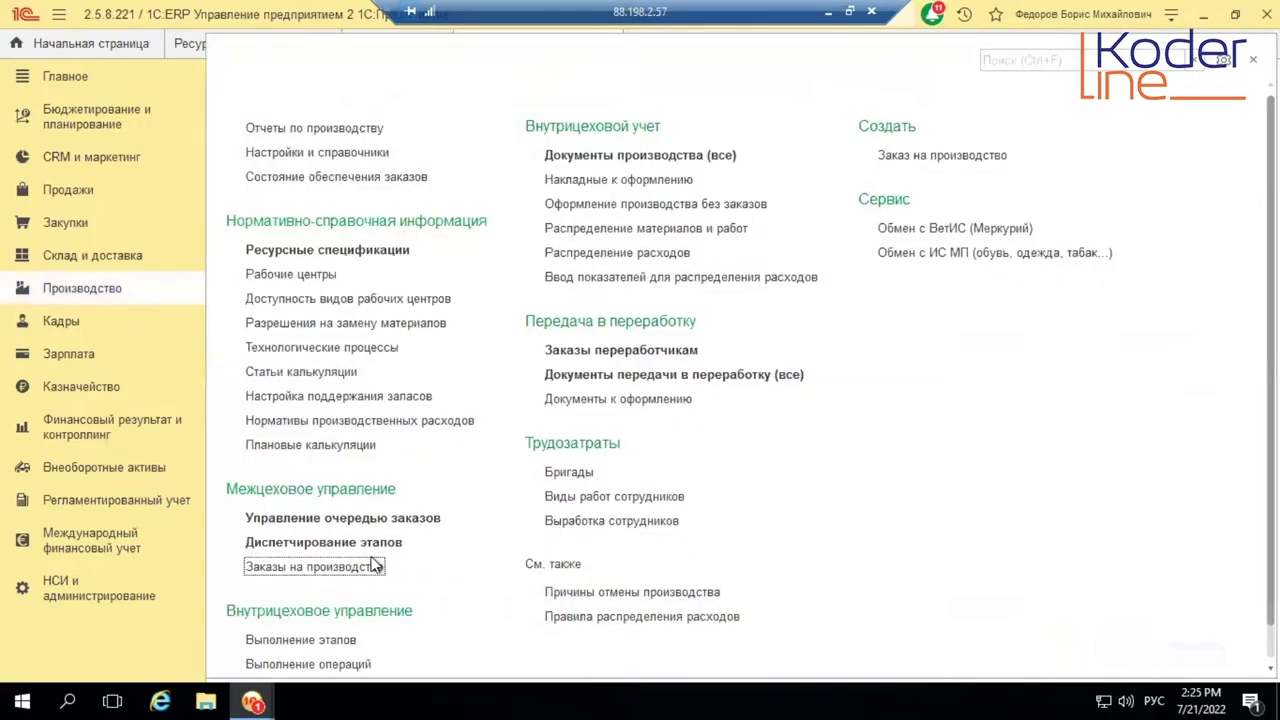
- Open the production order queue management and review the product rows of the queued order
{"action": "left_click", "coordinate": [352, 518]}
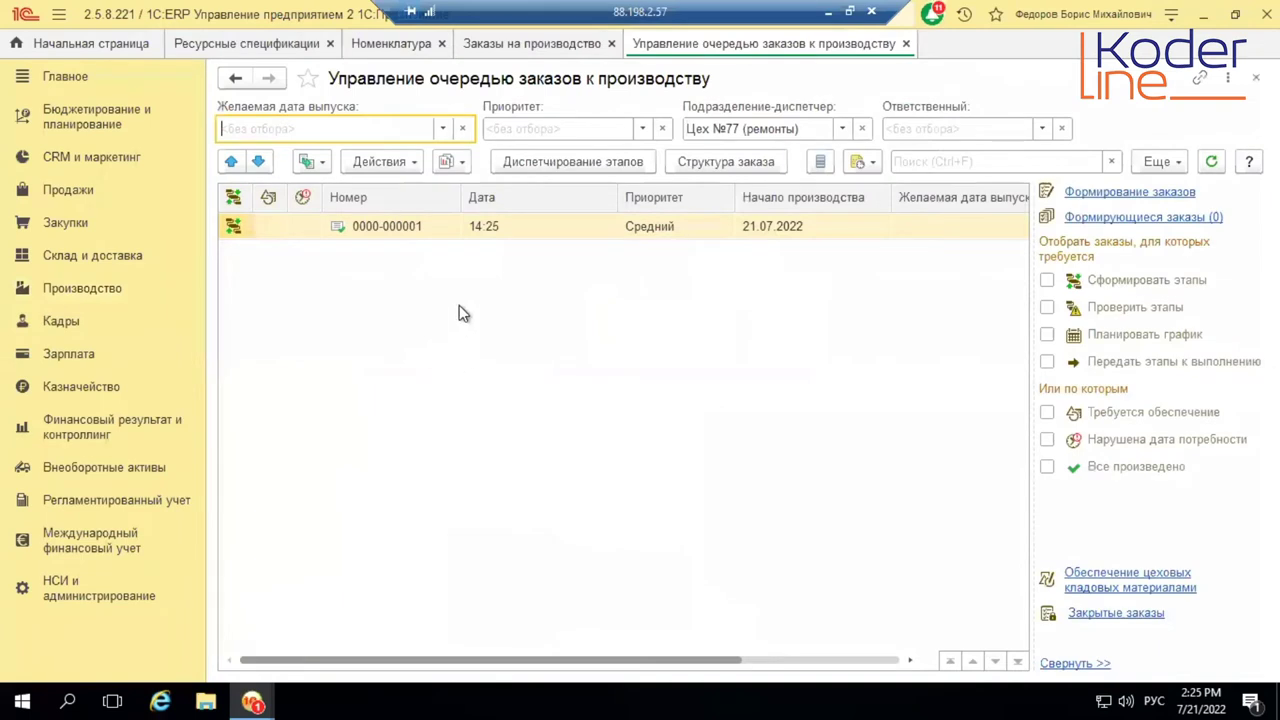
{"action": "left_click", "coordinate": [385, 232]}
{"action": "right_click", "coordinate": [380, 238]}
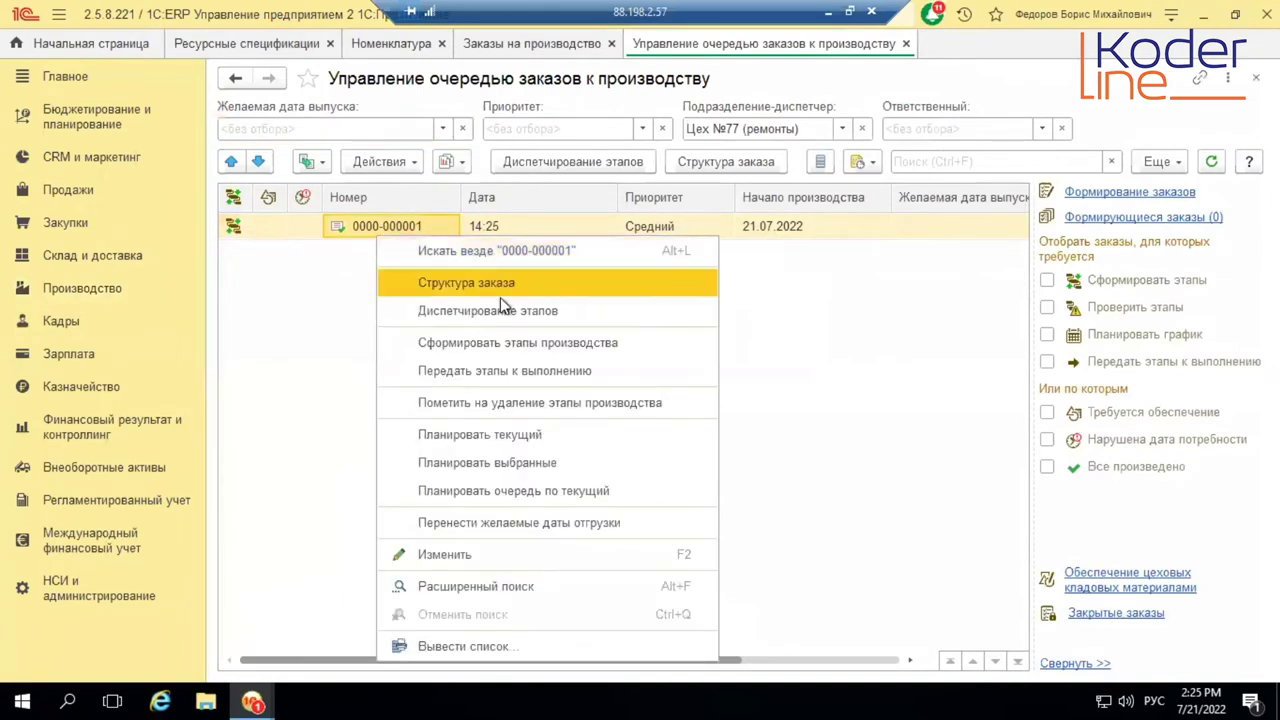
{"action": "left_click", "coordinate": [349, 298]}
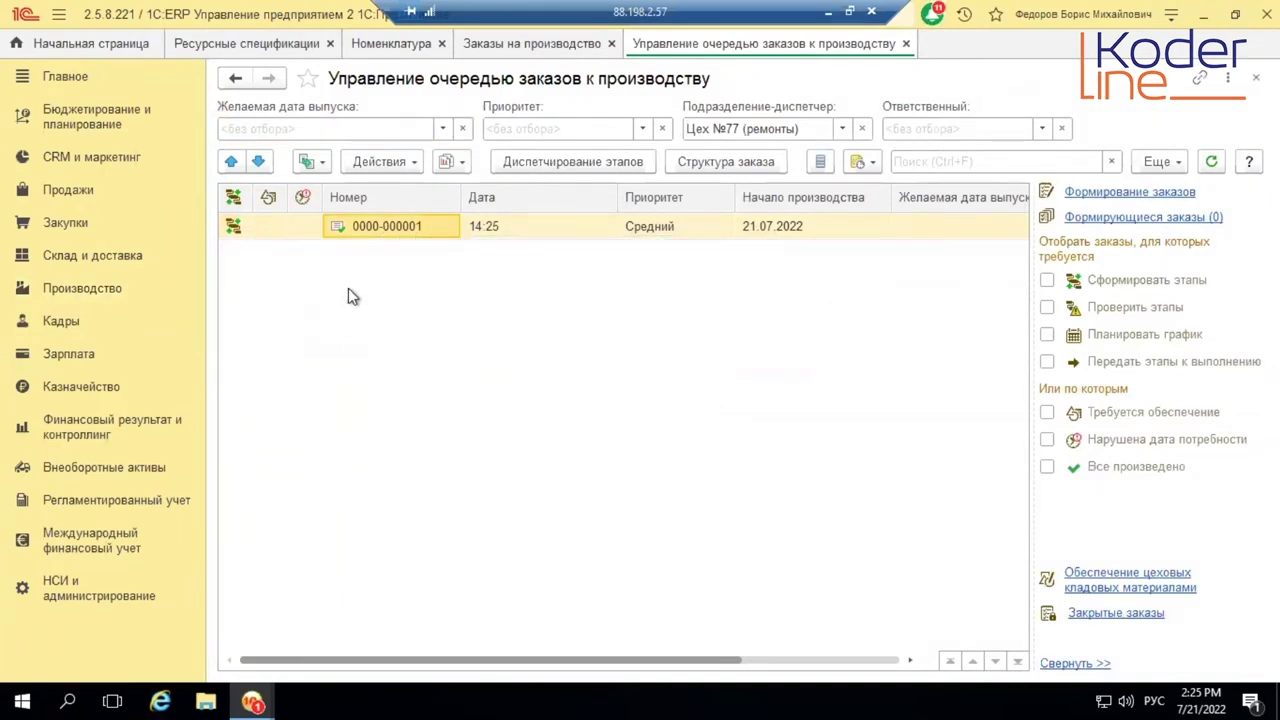
{"action": "double_click", "coordinate": [421, 228]}
{"action": "left_click", "coordinate": [336, 221]}
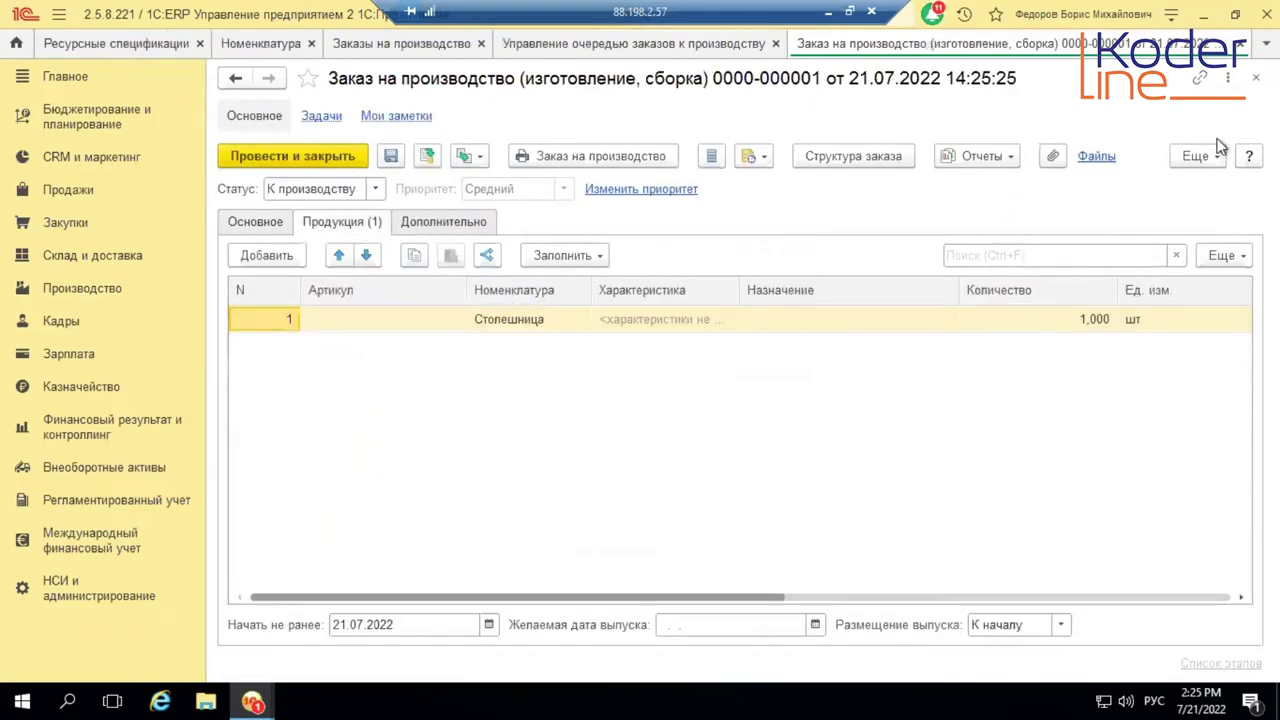
{"action": "left_click", "coordinate": [1240, 43]}
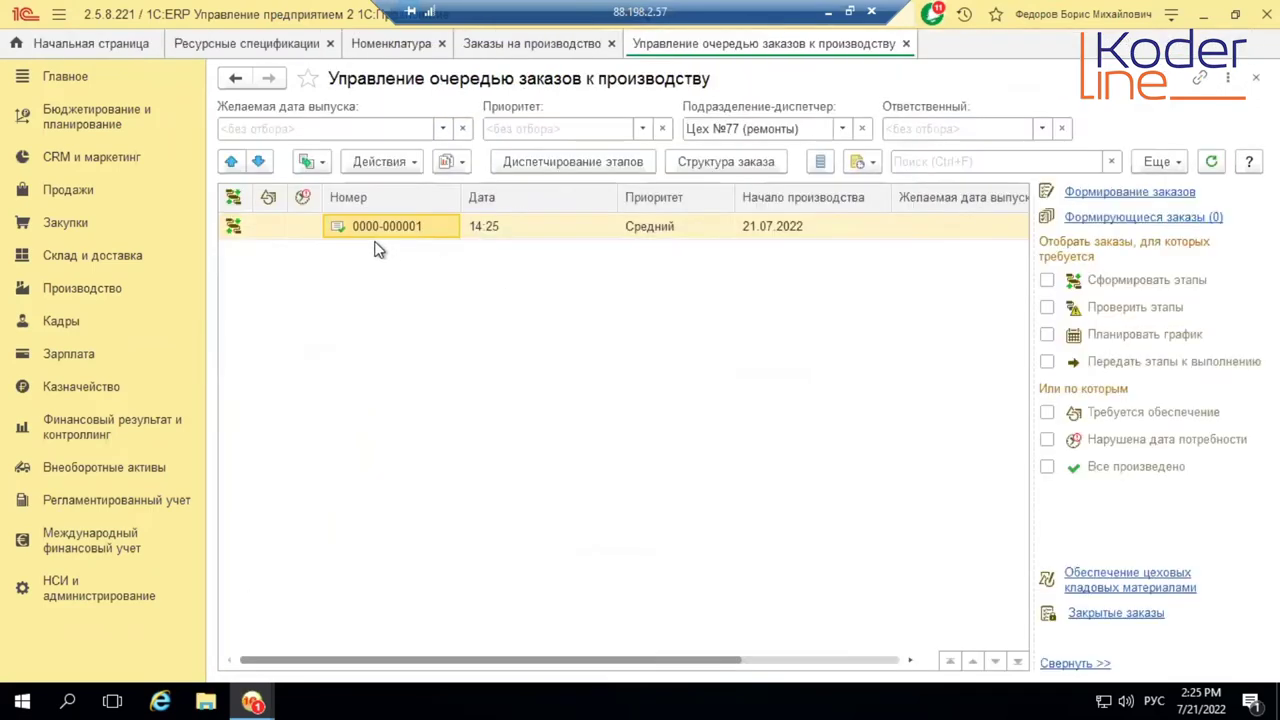
- Generate the production stages for the queued Столешница order
{"action": "right_click", "coordinate": [379, 237]}
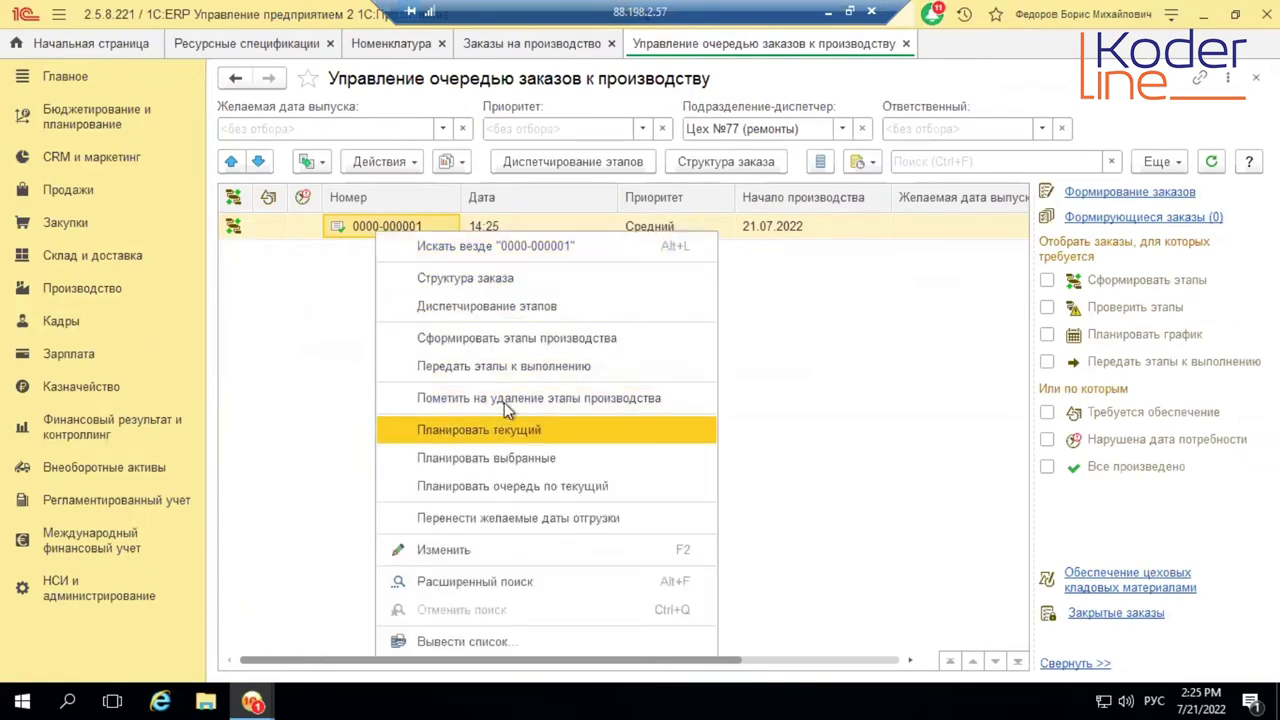
{"action": "left_click", "coordinate": [541, 340]}
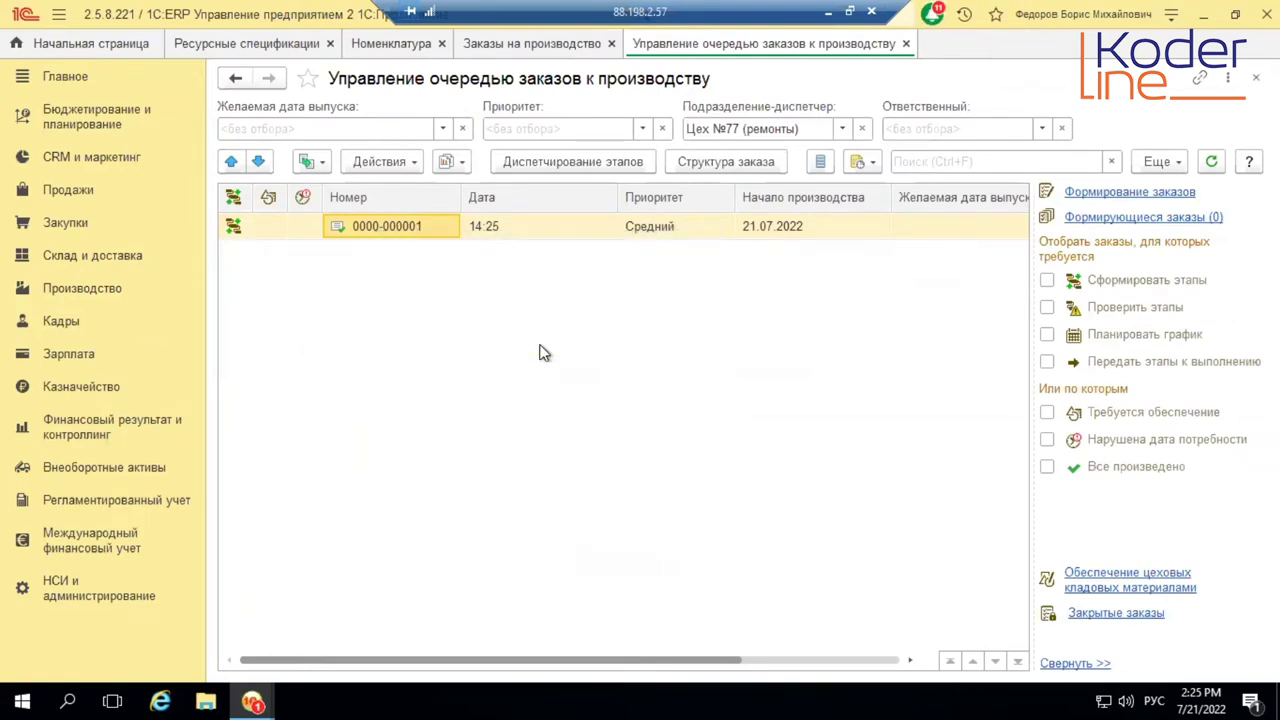
{"action": "left_click", "coordinate": [539, 227]}
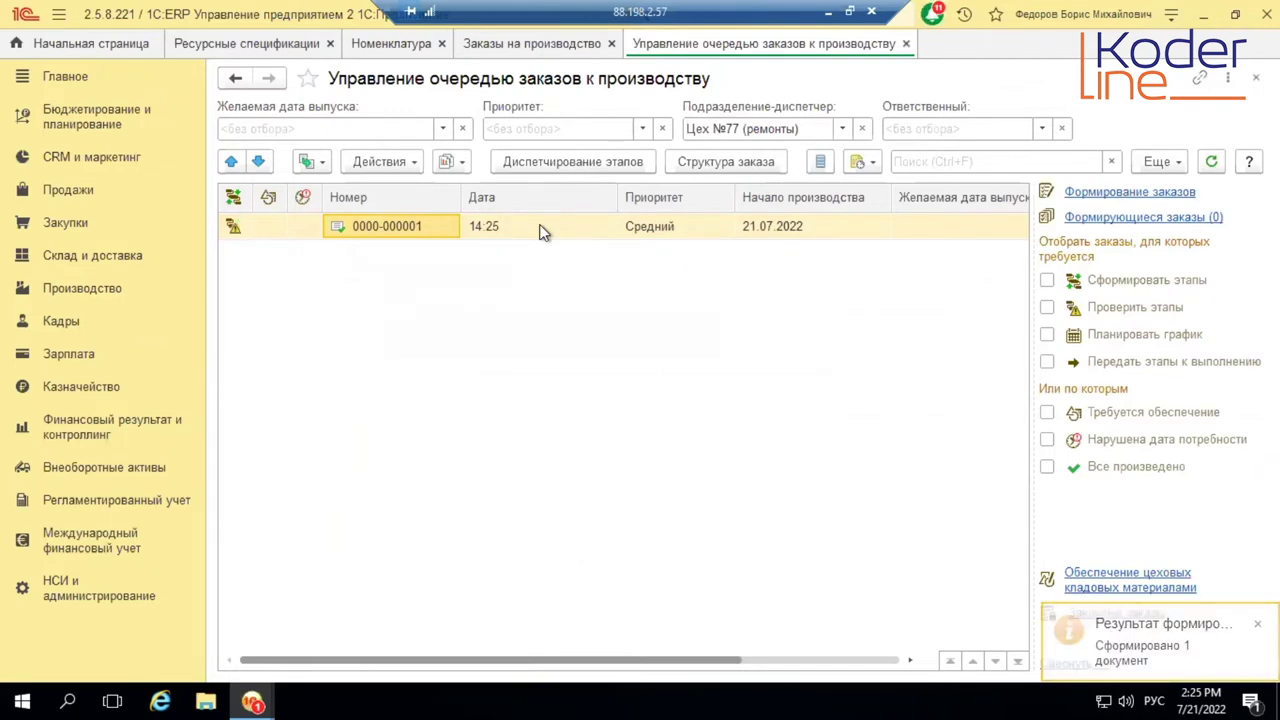
- Open the Изготовление столешницы stage from the order's stage dispatching and show its material provision
{"action": "left_click", "coordinate": [578, 163]}
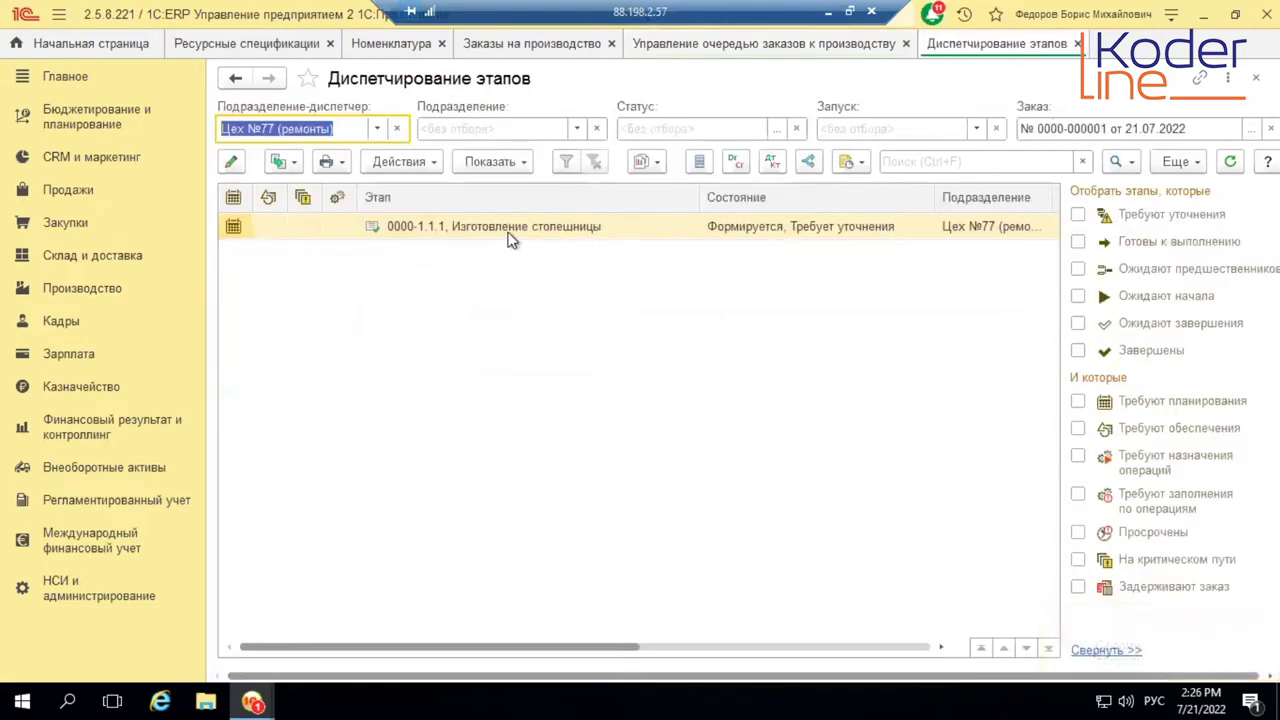
{"action": "double_click", "coordinate": [507, 233]}
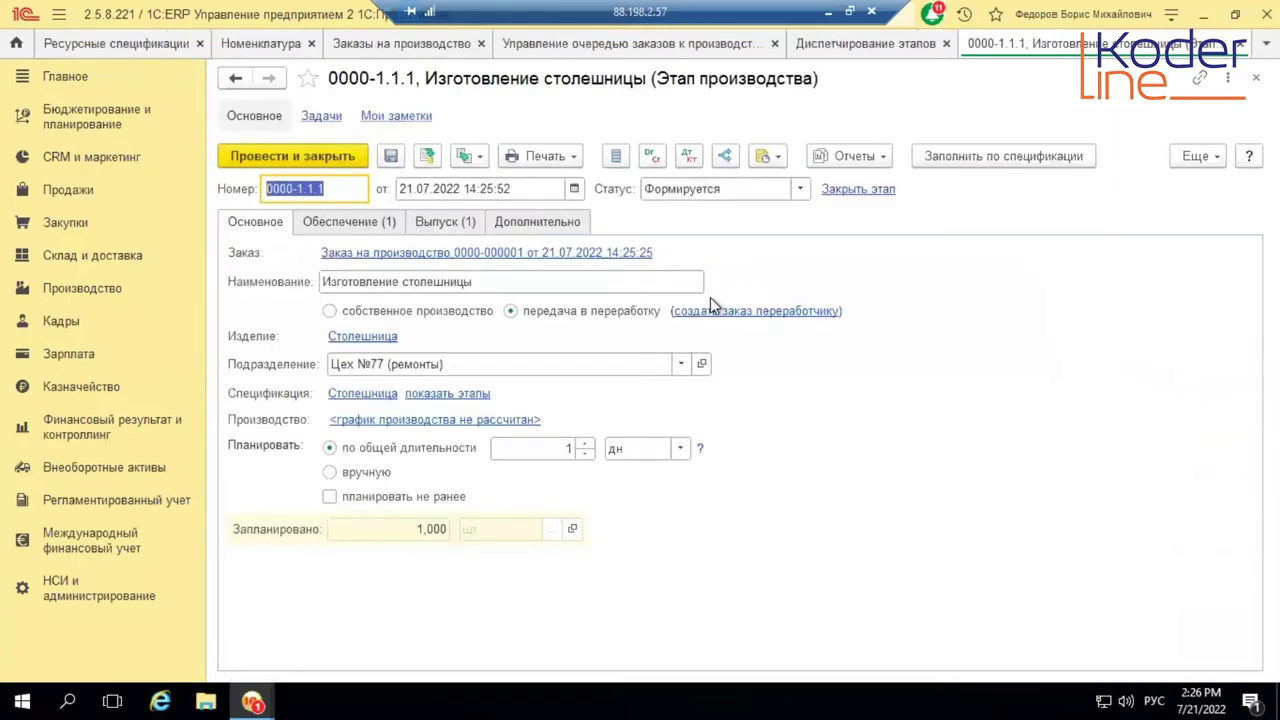
{"action": "left_click", "coordinate": [362, 224]}
- Try to assign Основной склад to the Древесина material row through the warehouse selection for non-separate provision
{"action": "left_click", "coordinate": [956, 318]}
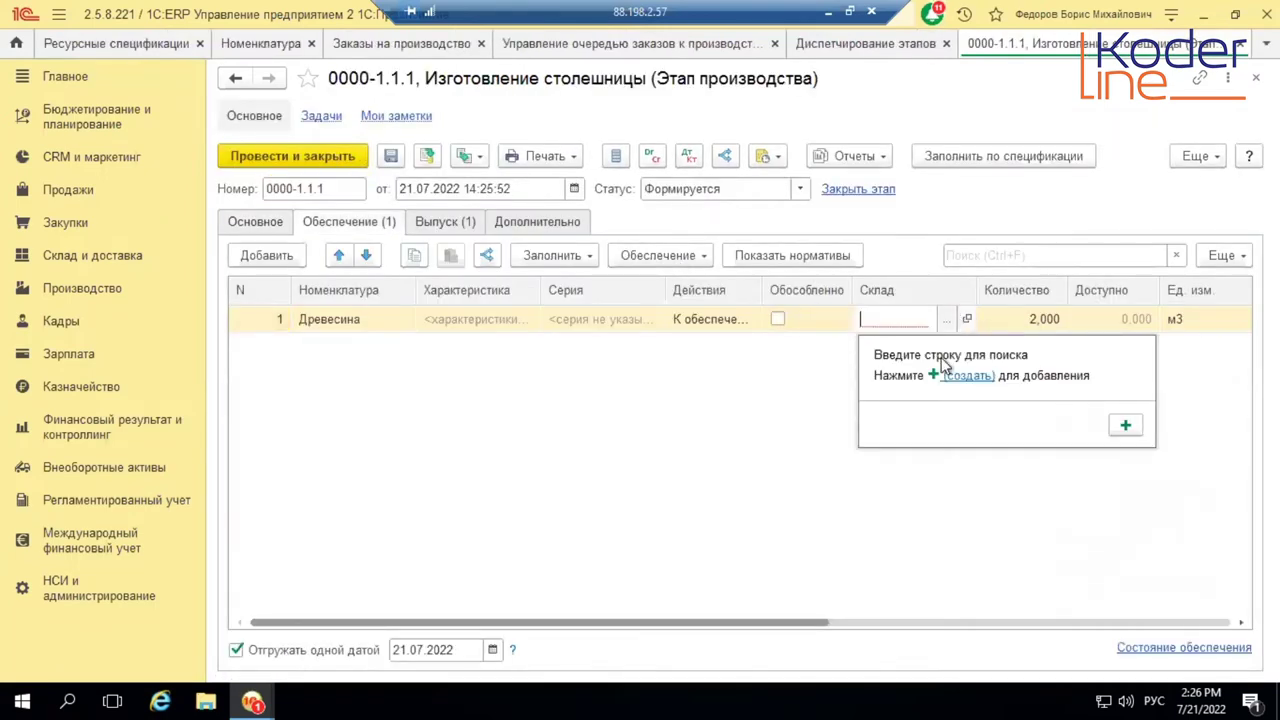
{"action": "left_click", "coordinate": [950, 318]}
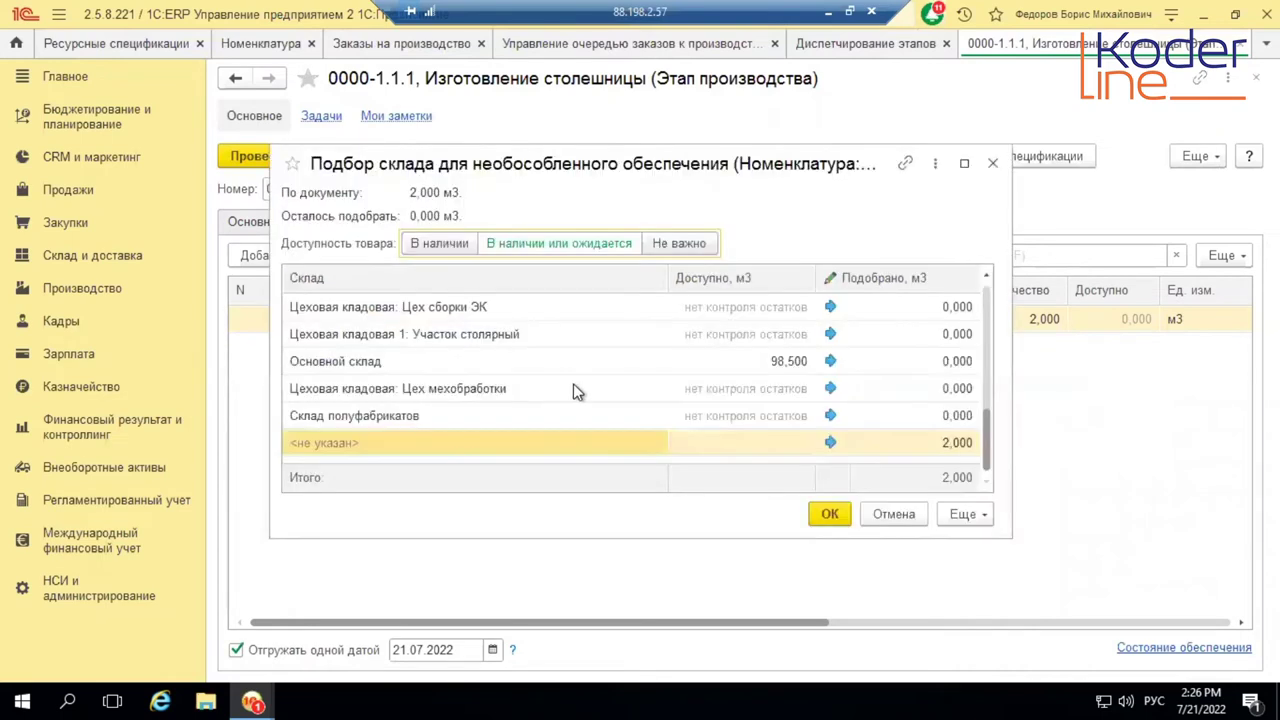
{"action": "left_click", "coordinate": [391, 355]}
{"action": "left_click", "coordinate": [830, 361]}
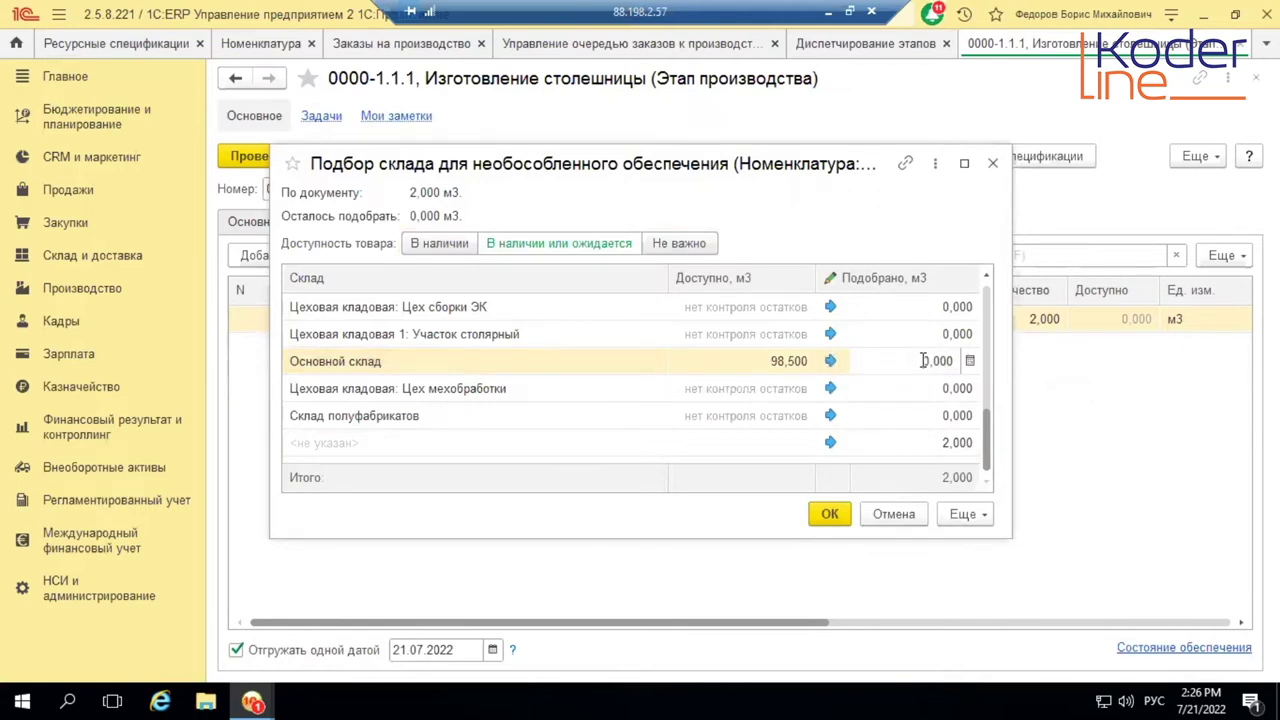
{"action": "left_click", "coordinate": [838, 514]}
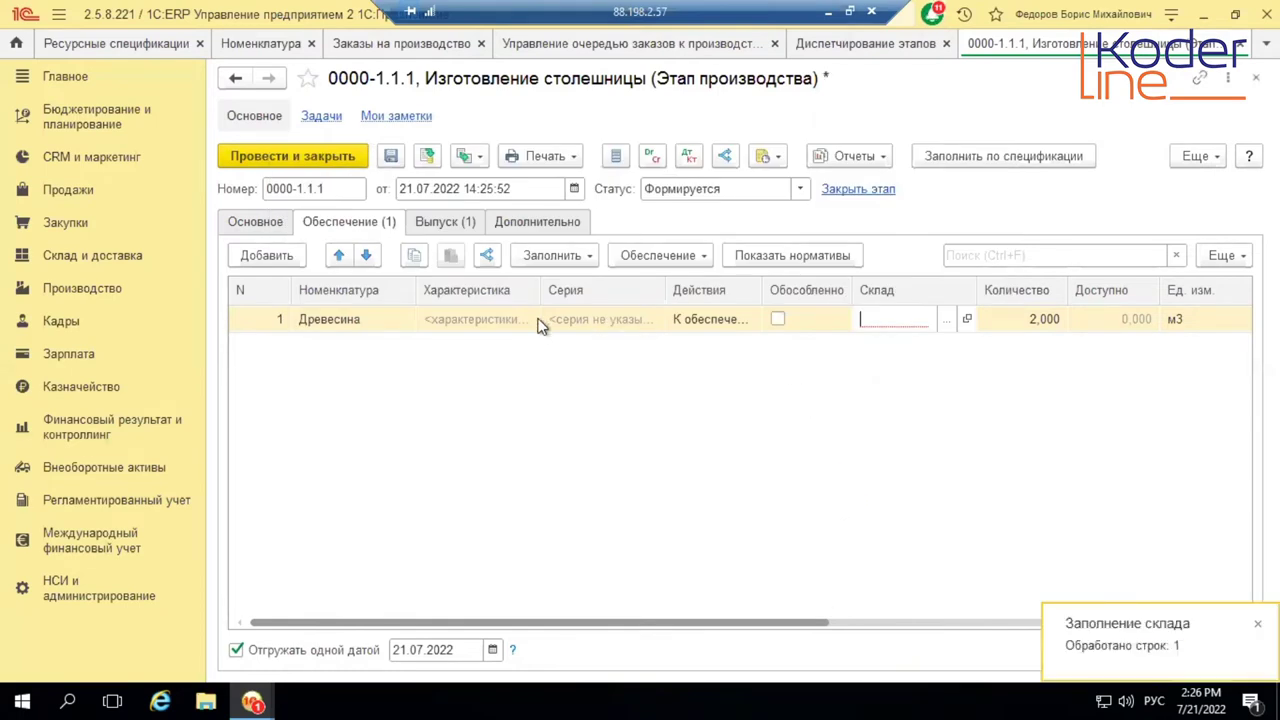
{"action": "left_click", "coordinate": [939, 318]}
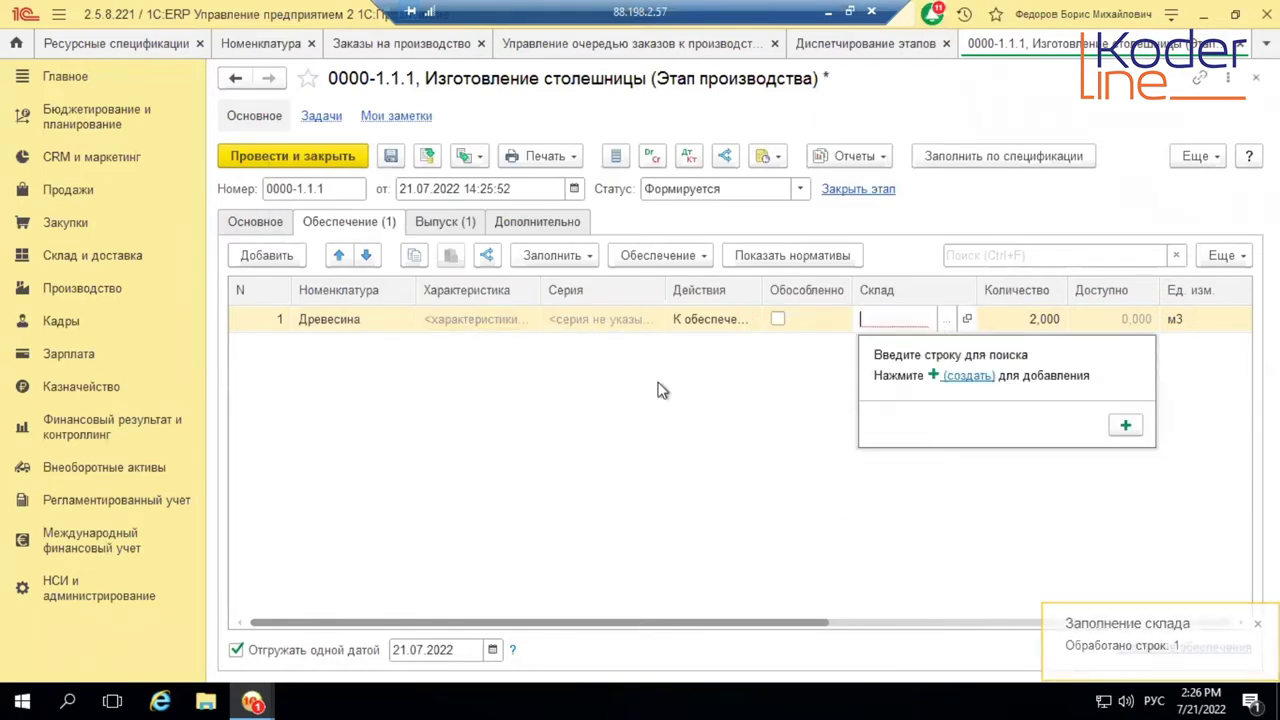
- Set the stage's status to Сформирован and choose Основной склад as the warehouse for the Древесина row
{"action": "left_click", "coordinate": [800, 189]}
{"action": "left_click", "coordinate": [754, 247]}
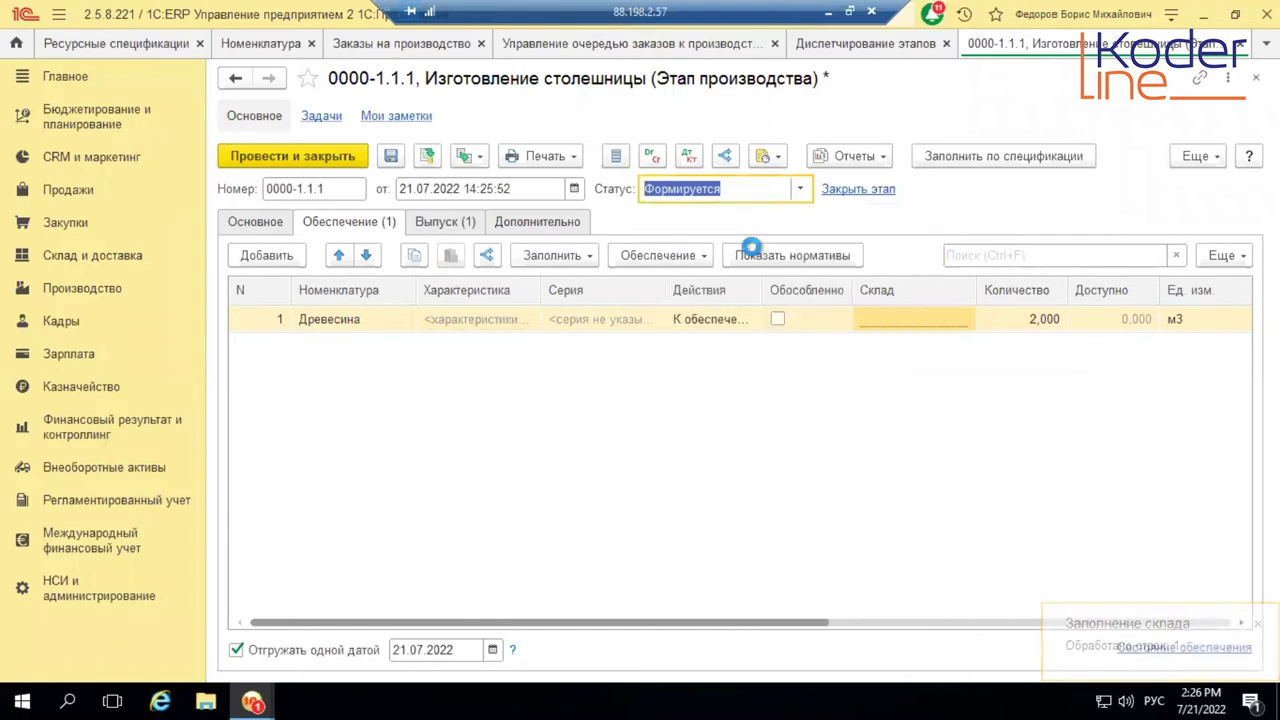
{"action": "left_click", "coordinate": [950, 318]}
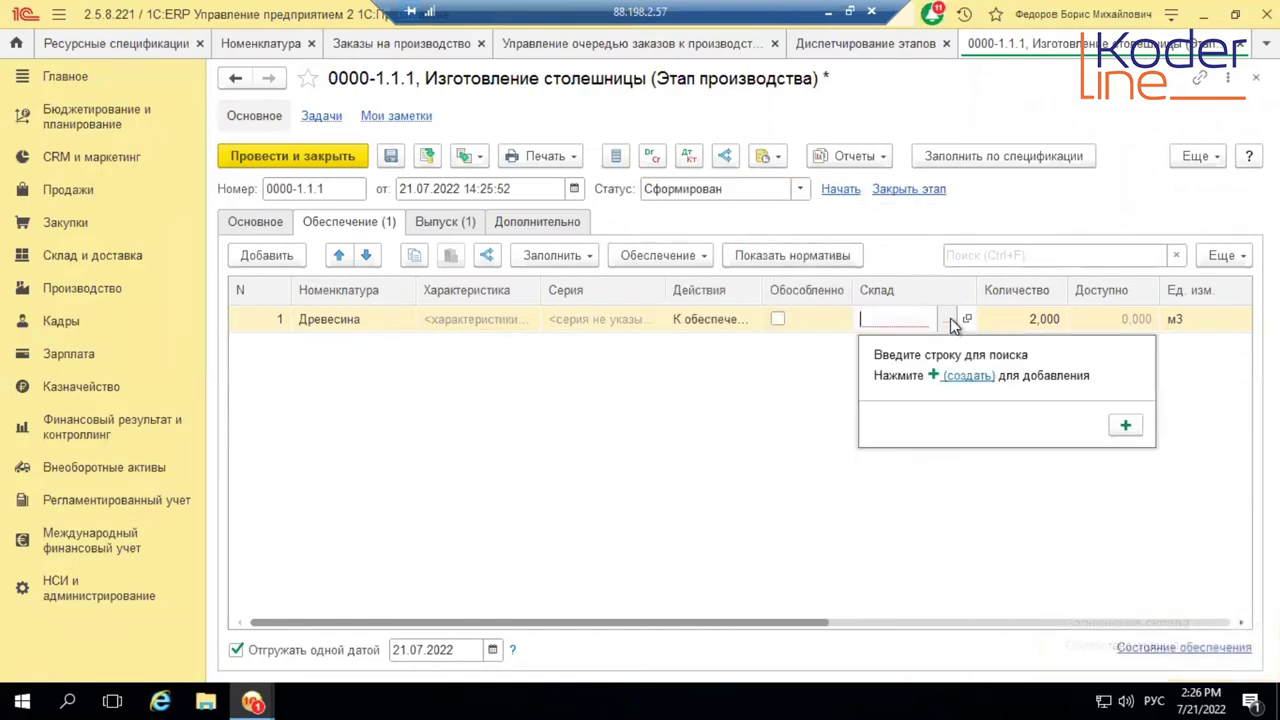
{"action": "key", "text": "Escape"}
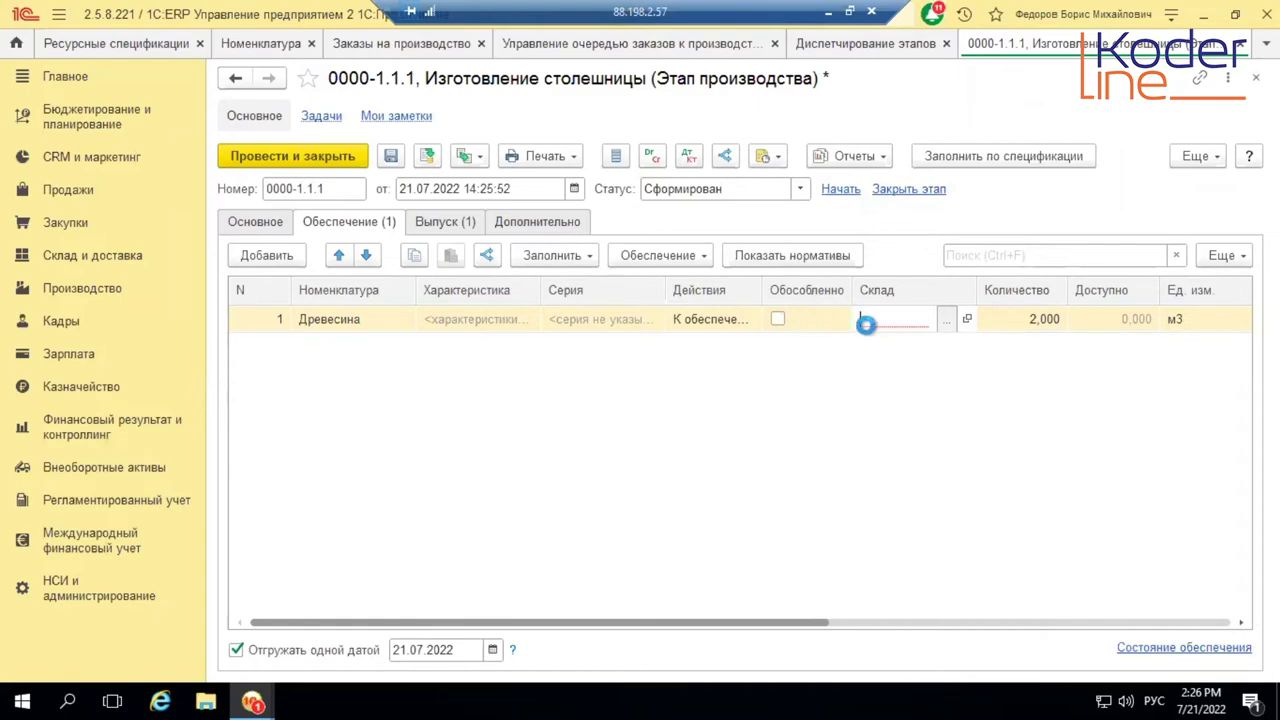
{"action": "left_click", "coordinate": [994, 162]}
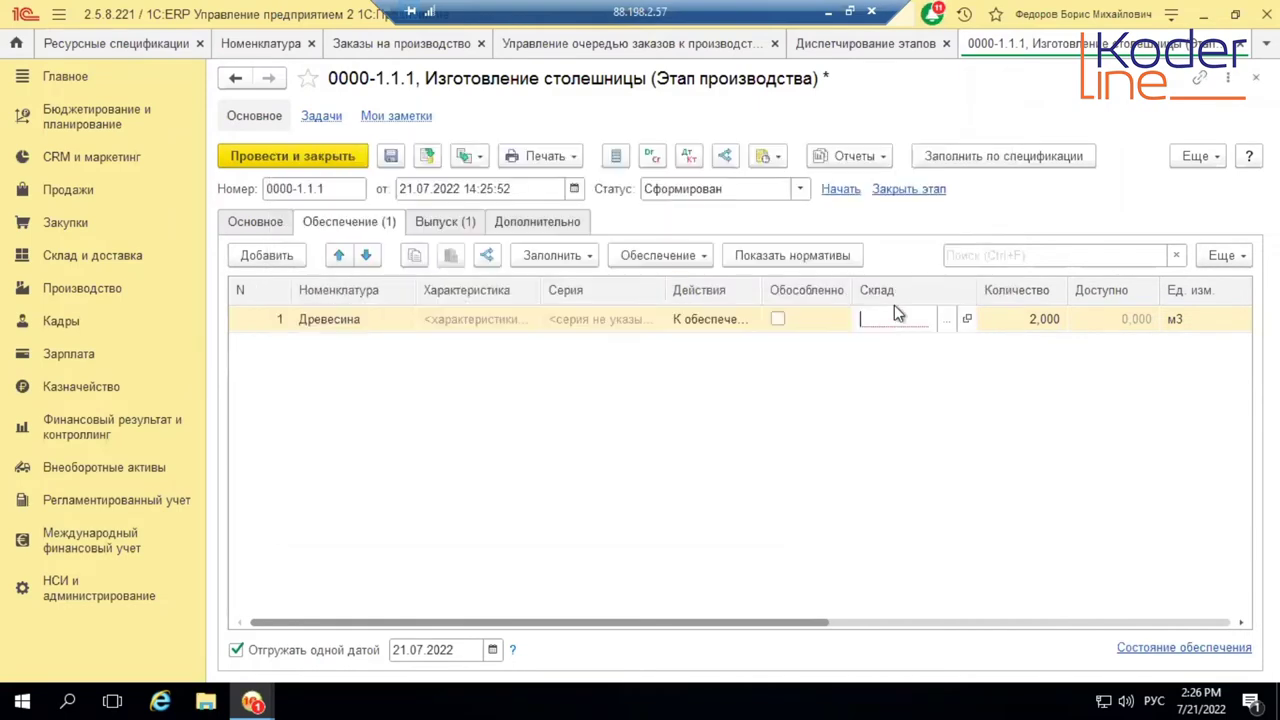
{"action": "type", "text": "осн"}
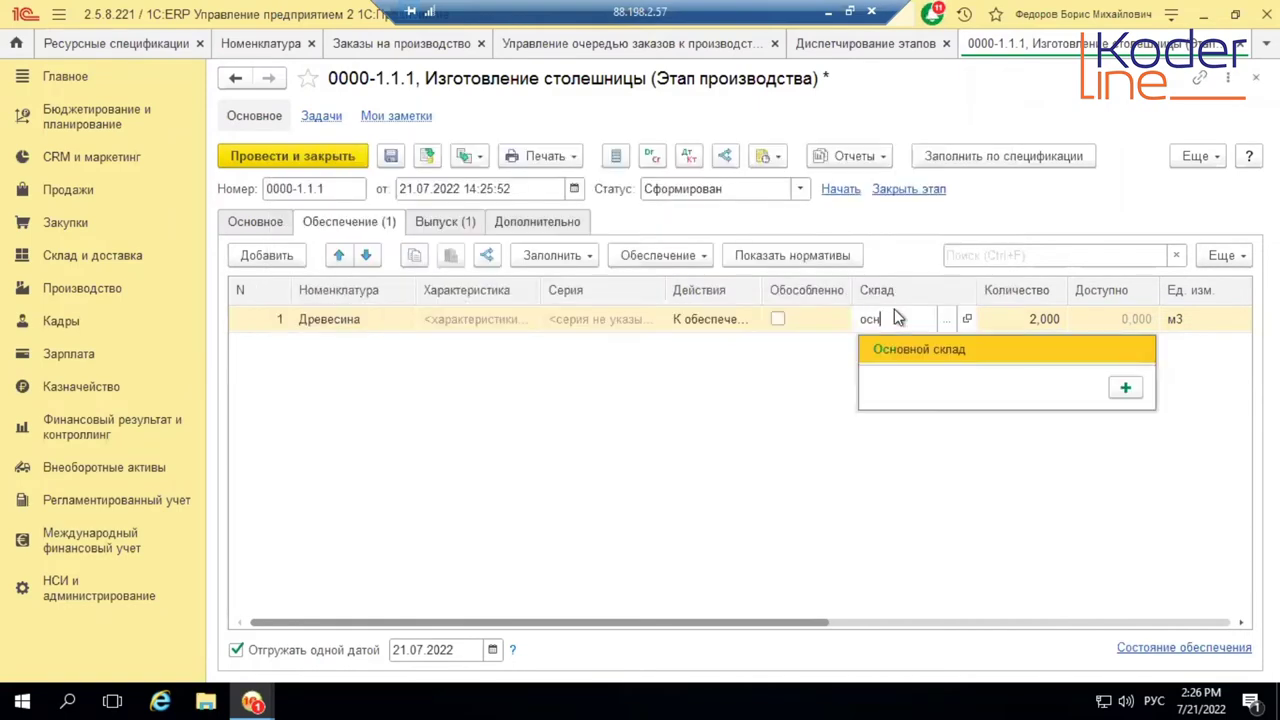
{"action": "left_click", "coordinate": [922, 348]}
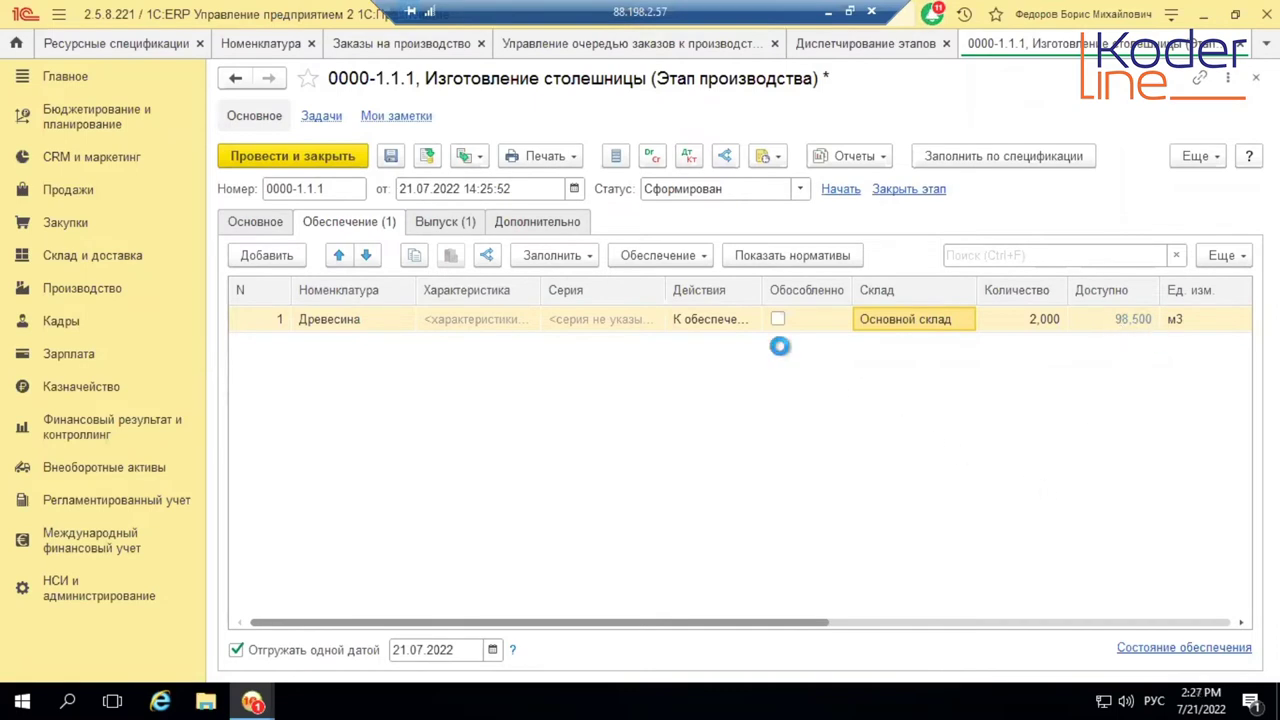
- Review the stage's output product rows
{"action": "left_click", "coordinate": [470, 225]}
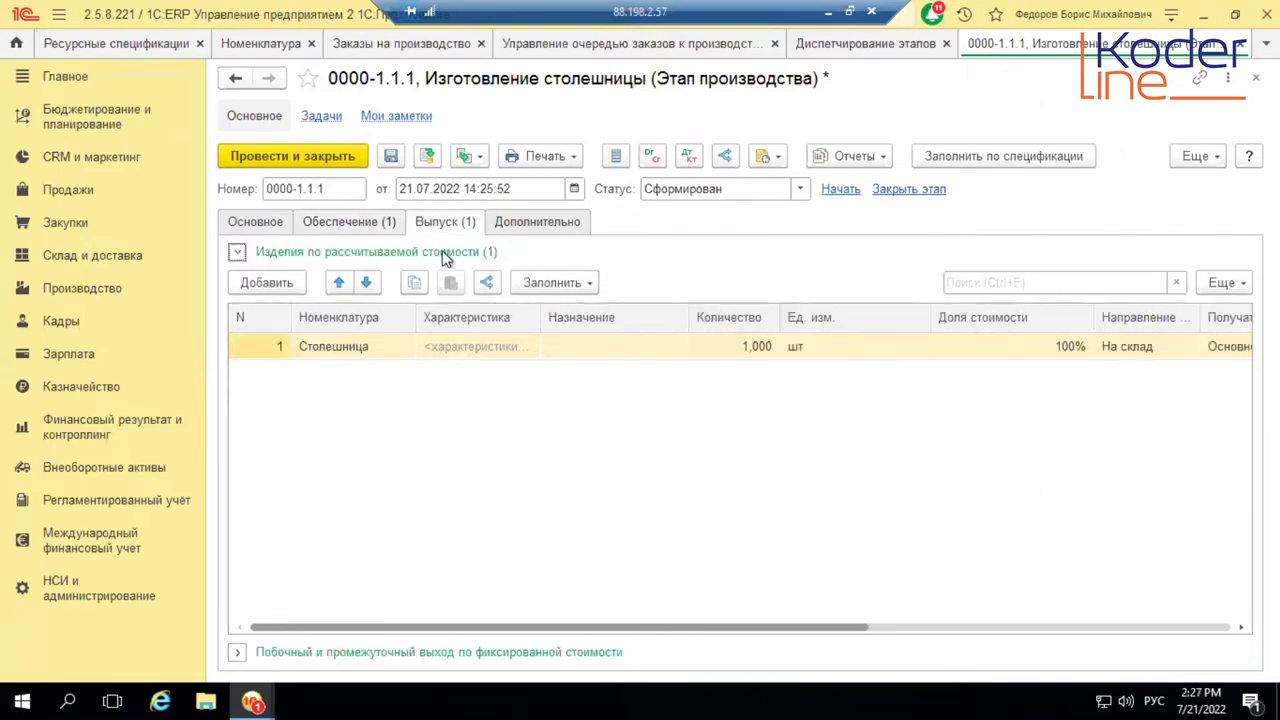
- Review the materials and output data of the Изготовление столешницы production stage and post the document
{"action": "left_click", "coordinate": [370, 226]}
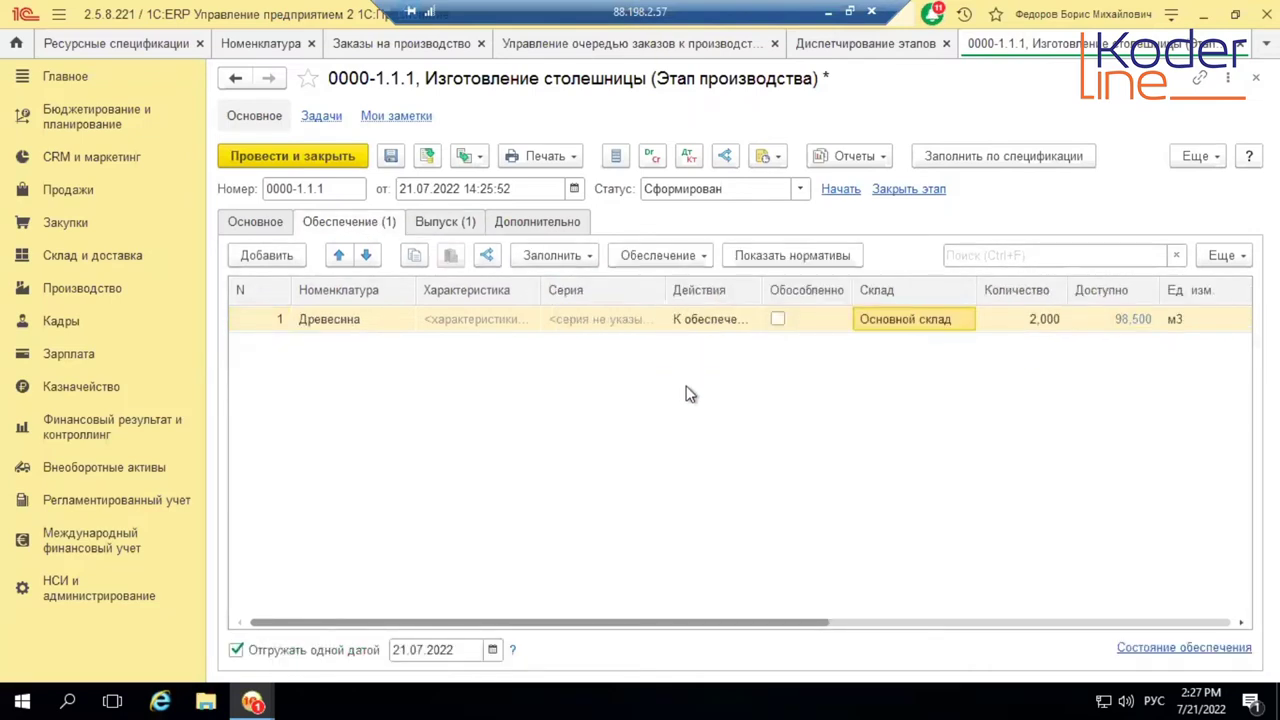
{"action": "left_click", "coordinate": [240, 226]}
{"action": "left_click", "coordinate": [368, 224]}
{"action": "left_click", "coordinate": [440, 224]}
{"action": "left_click", "coordinate": [425, 157]}
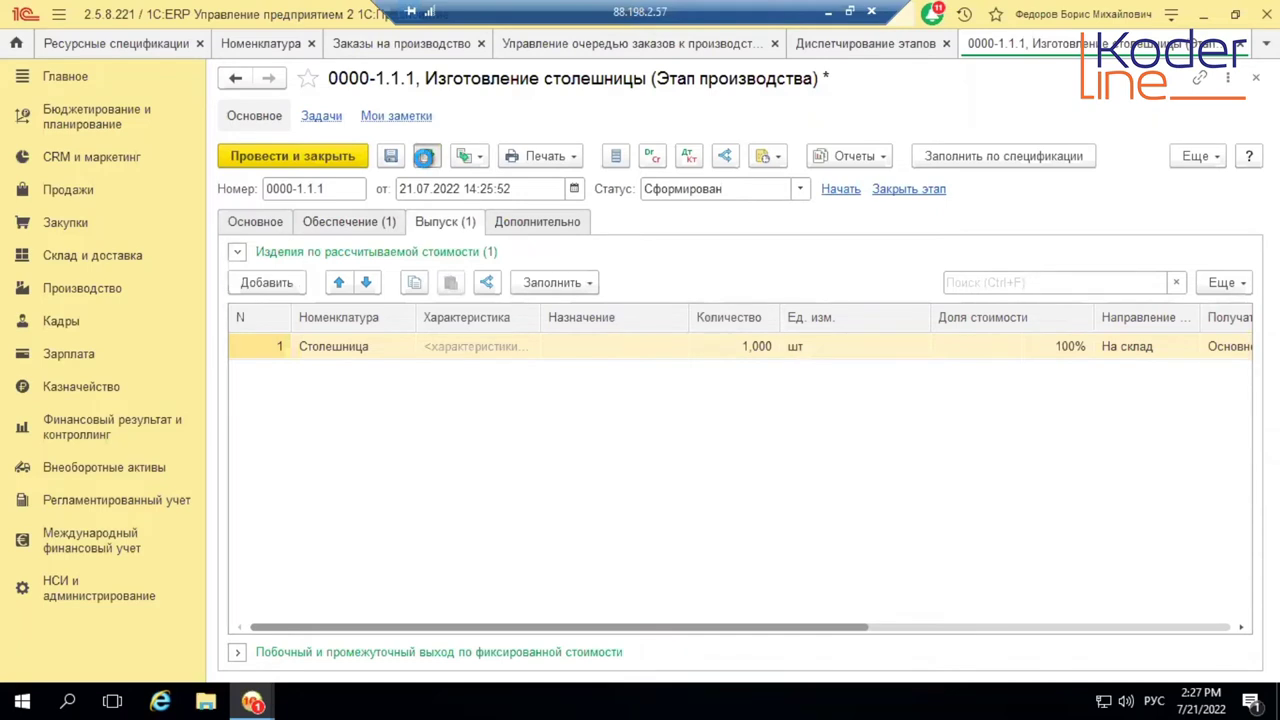
- Set the production stage's status to К выполнению and post it again
{"action": "left_click", "coordinate": [800, 196]}
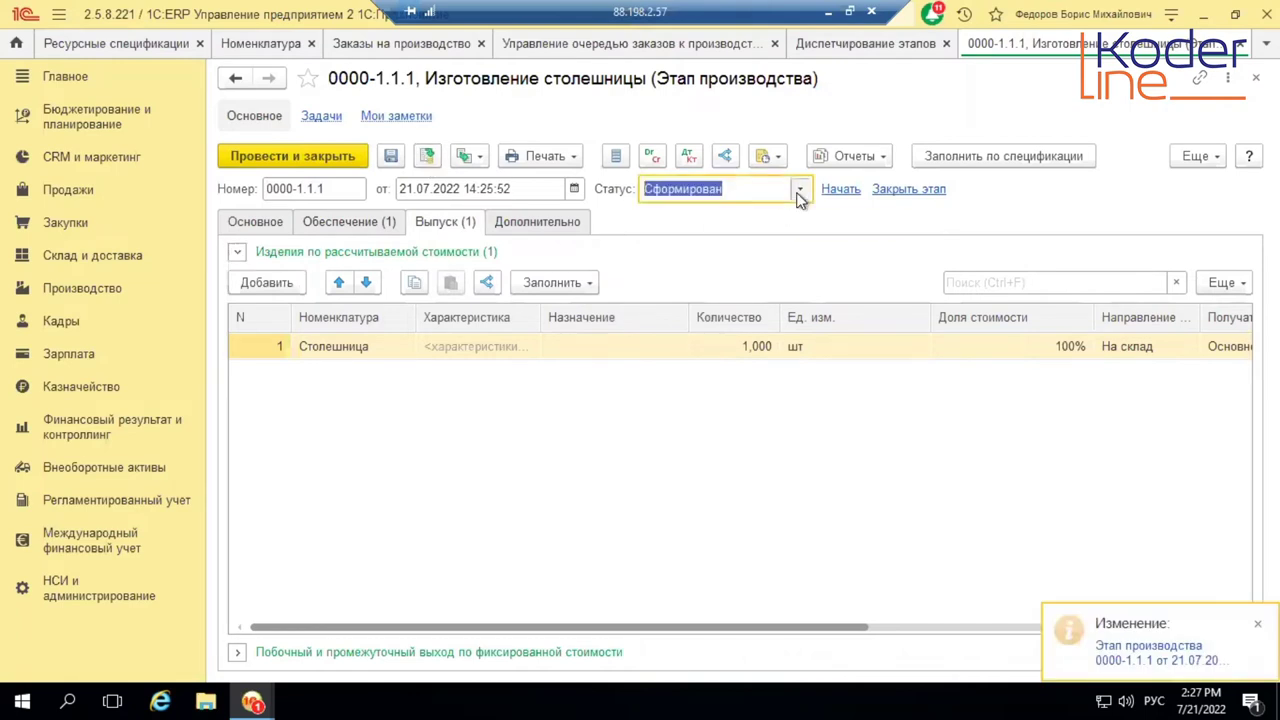
{"action": "key", "text": "Escape"}
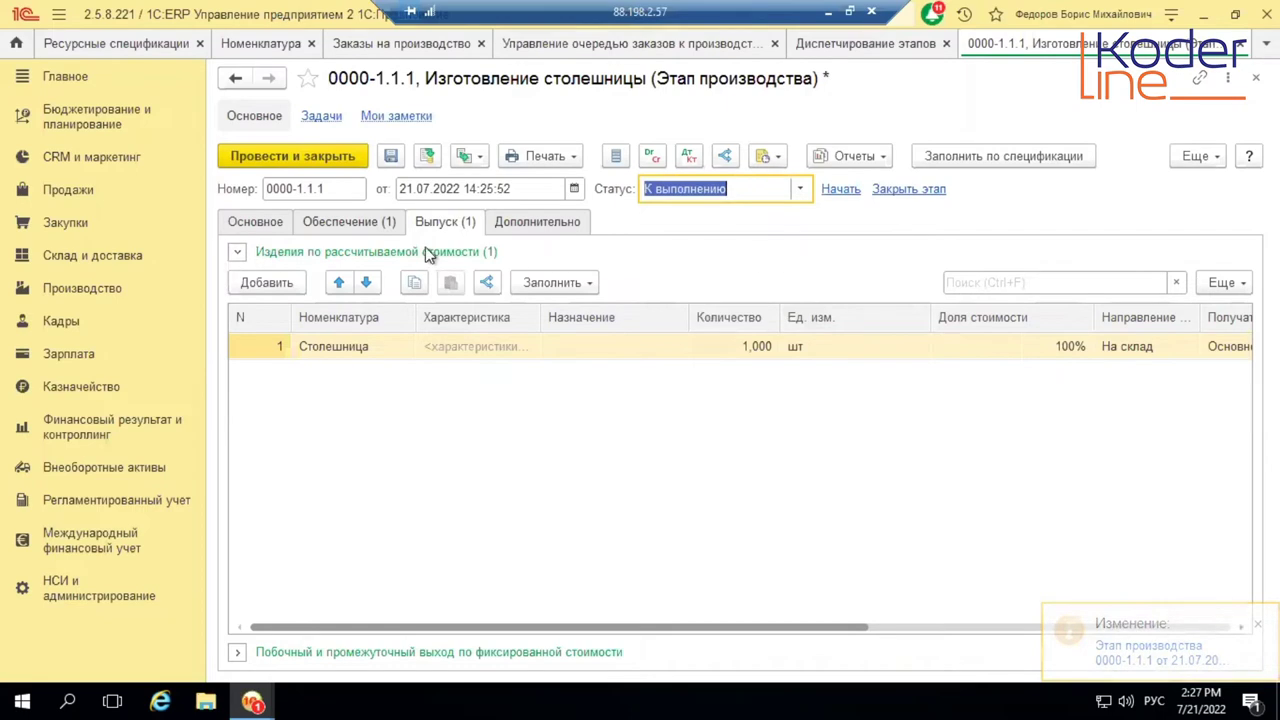
{"action": "left_click", "coordinate": [612, 247]}
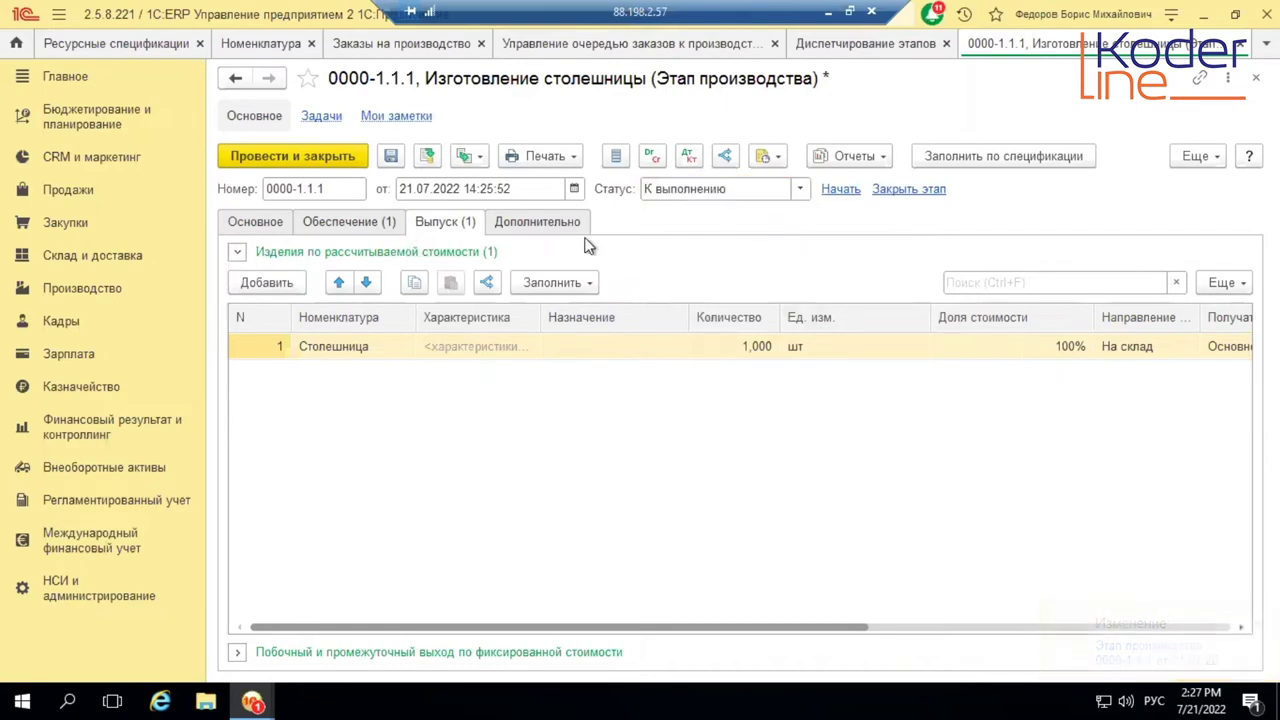
{"action": "left_click", "coordinate": [307, 226]}
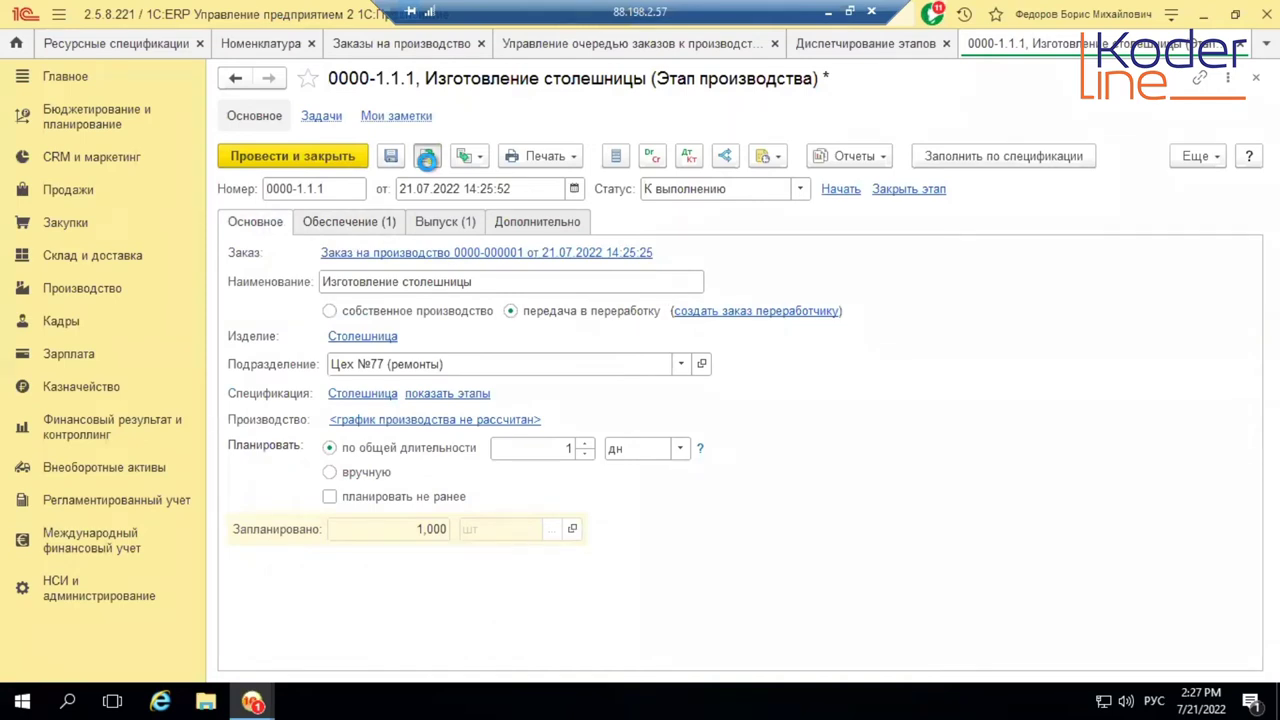
{"action": "left_click", "coordinate": [427, 160]}
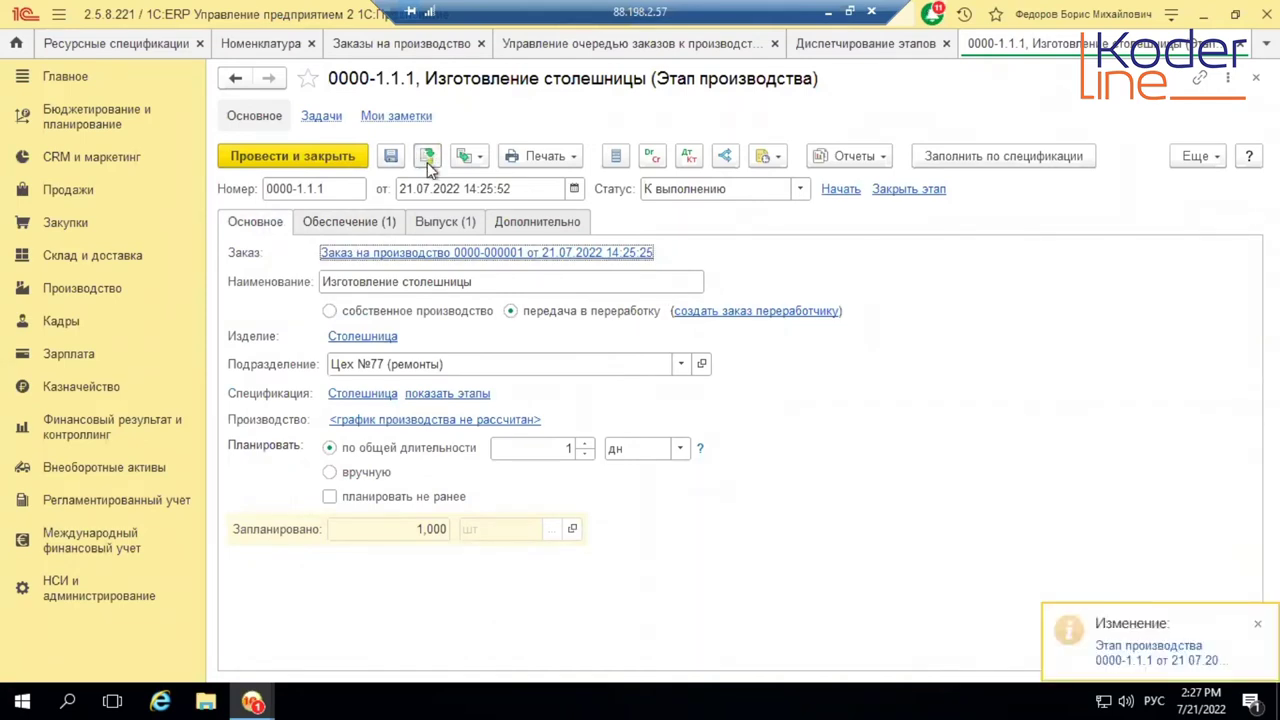
- Create a processor order from the production stage and review its output products and raw materials
{"action": "left_click", "coordinate": [786, 310]}
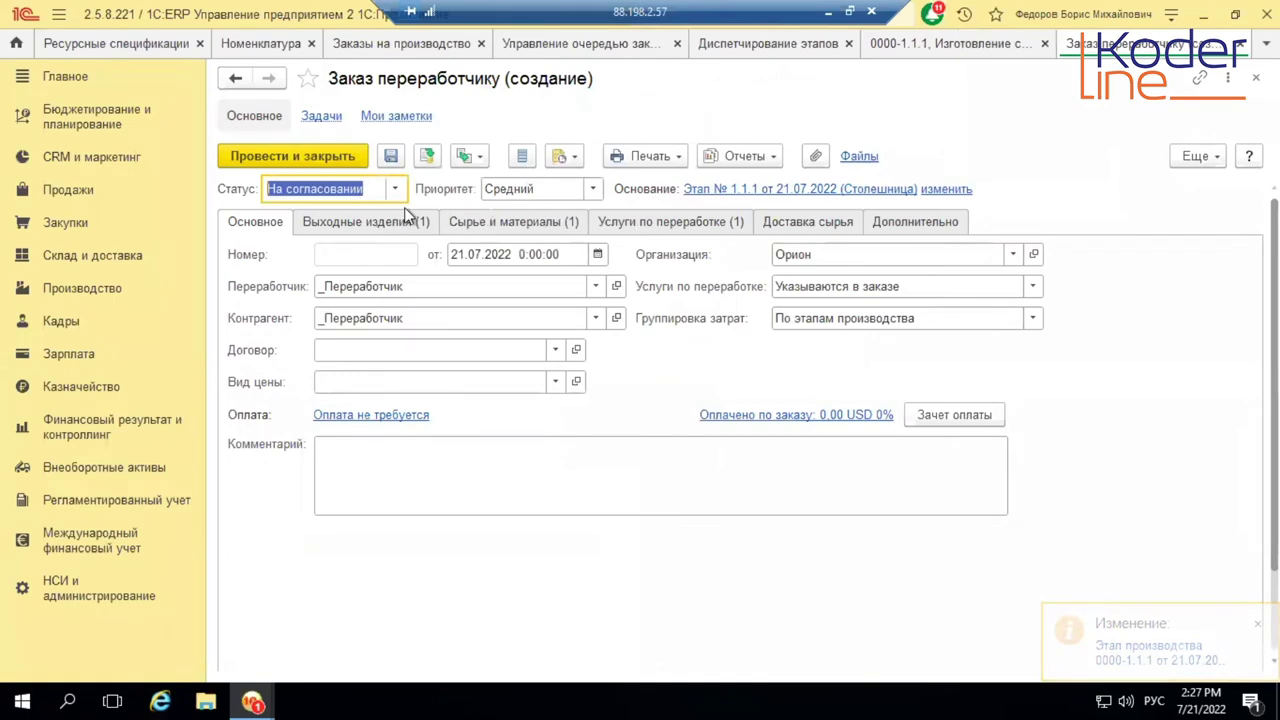
{"action": "left_click", "coordinate": [394, 222]}
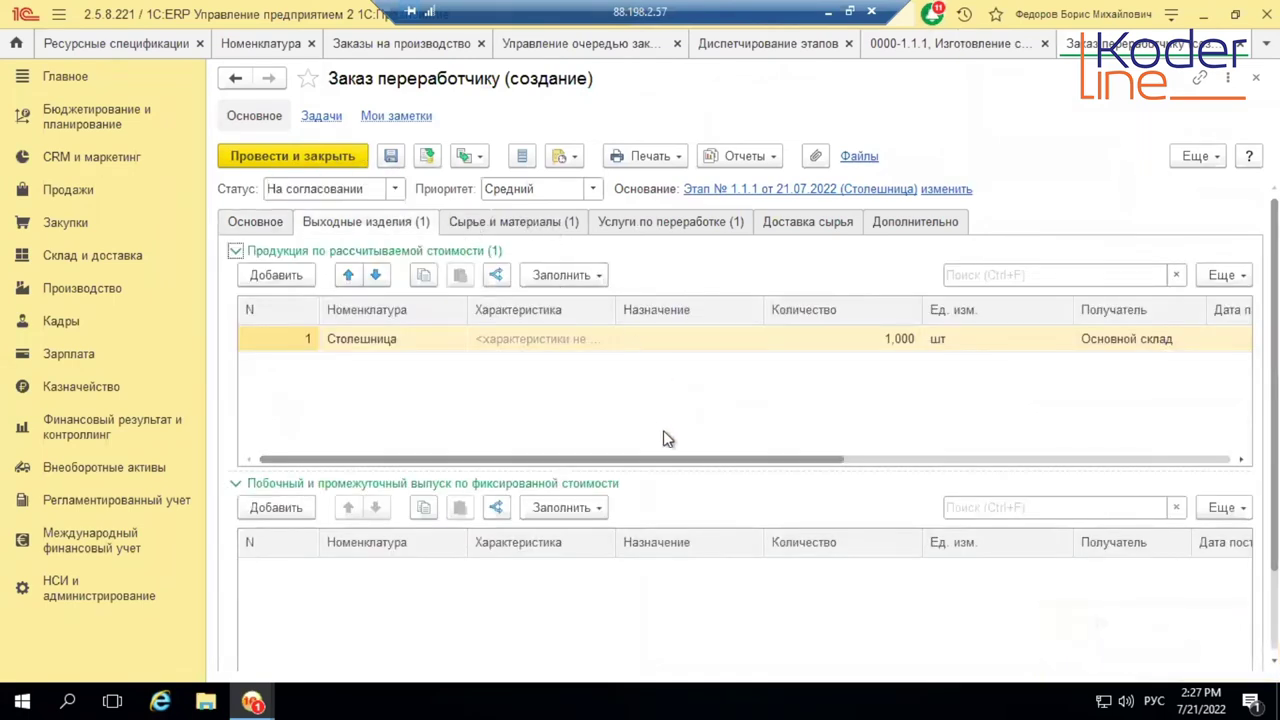
{"action": "left_click_drag", "start_coordinate": [674, 459], "coordinate": [607, 335]}
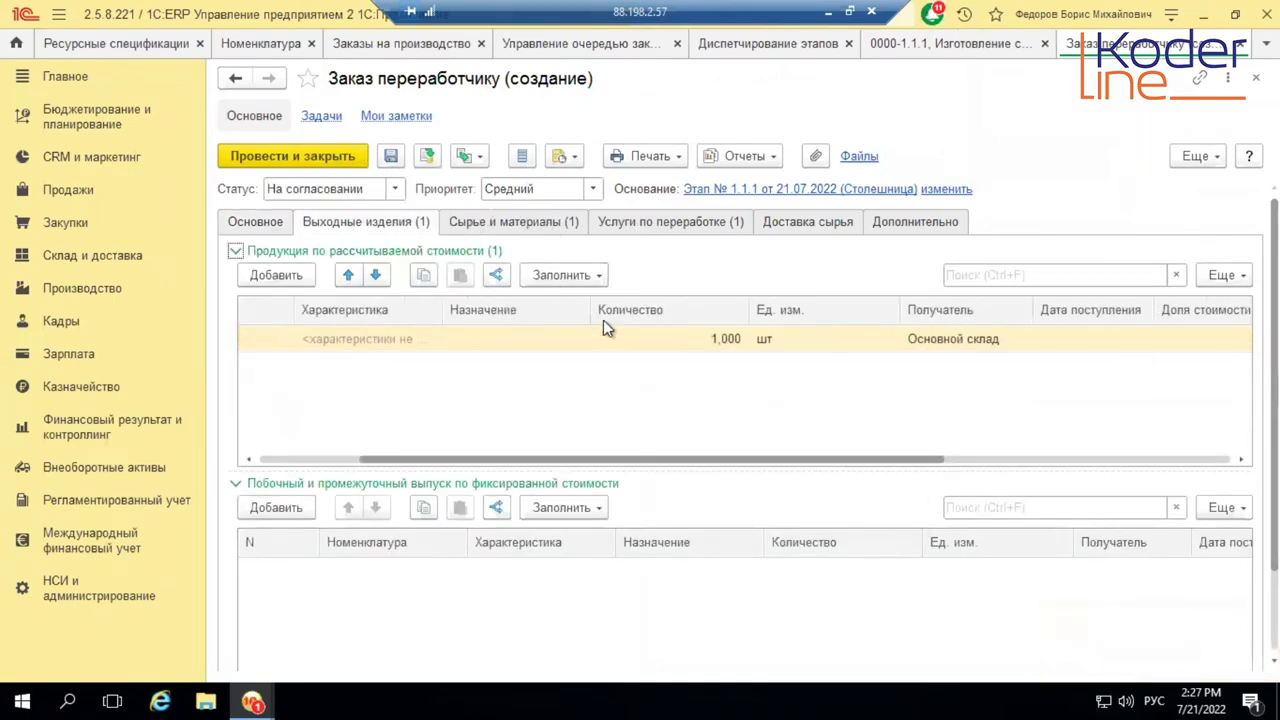
{"action": "left_click", "coordinate": [520, 222]}
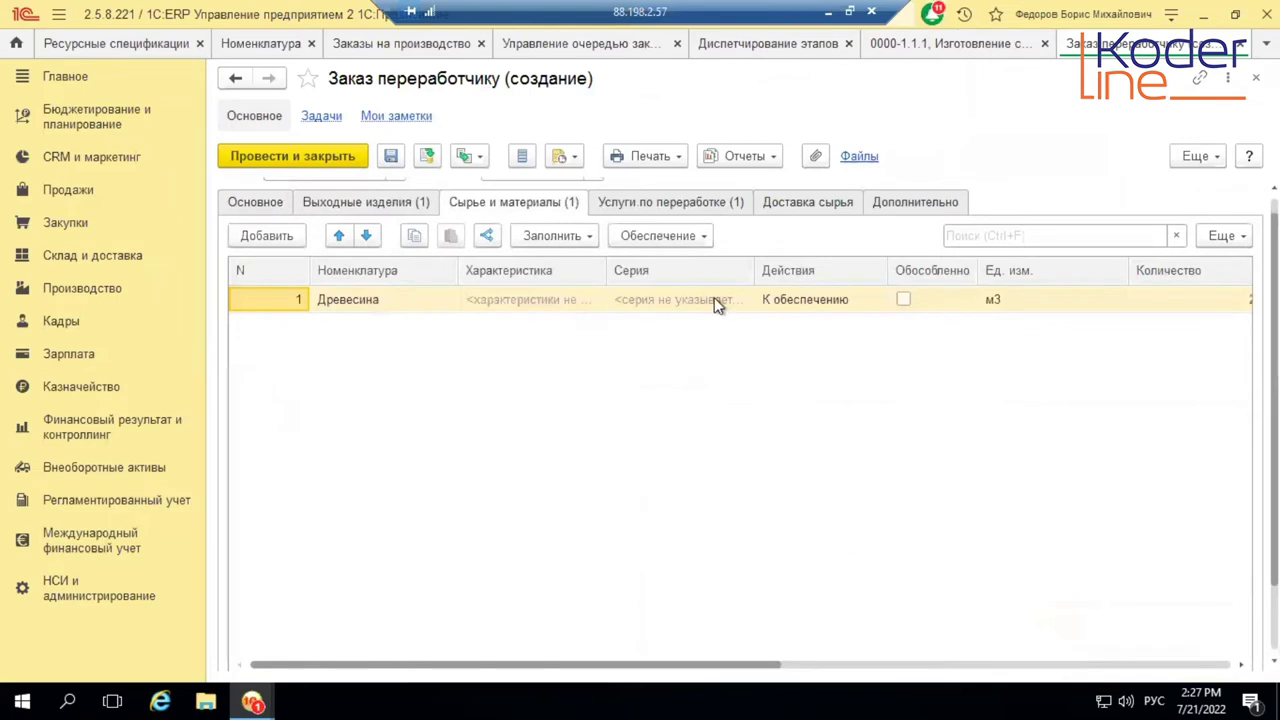
- Set the amount of the Услуги переработки service in the processor order to 500
{"action": "left_click", "coordinate": [740, 201]}
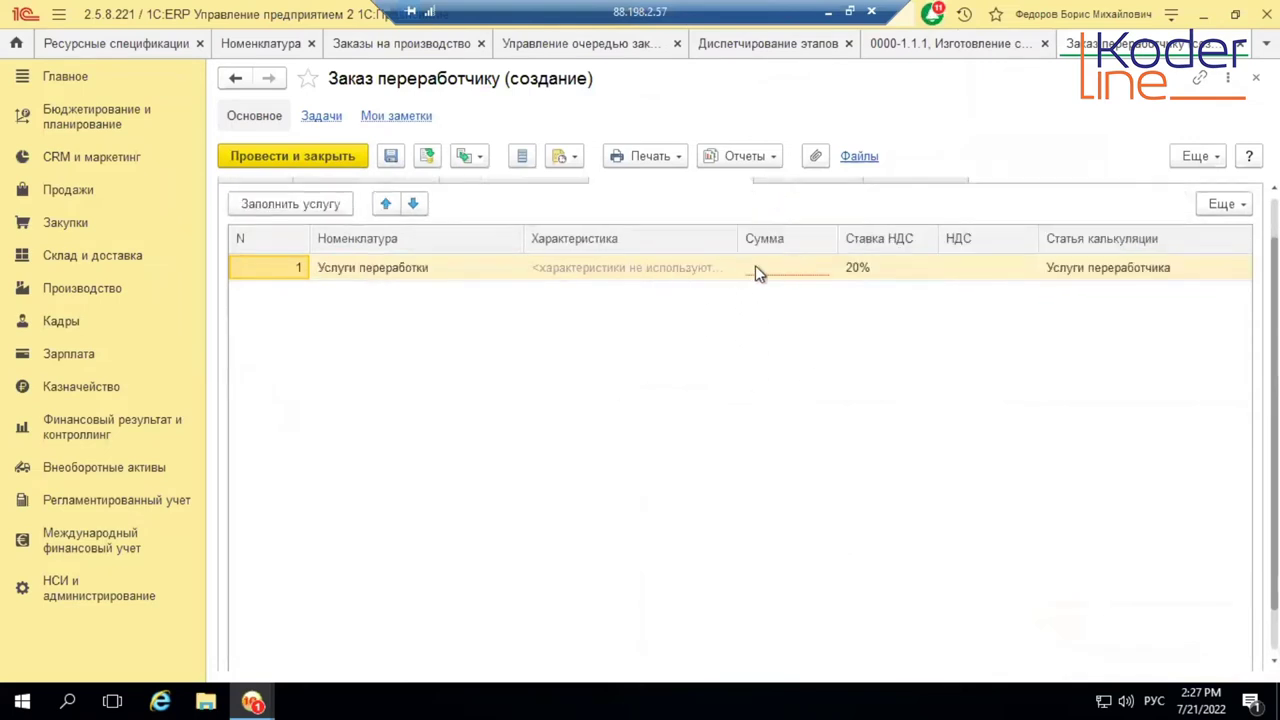
{"action": "left_click", "coordinate": [755, 268]}
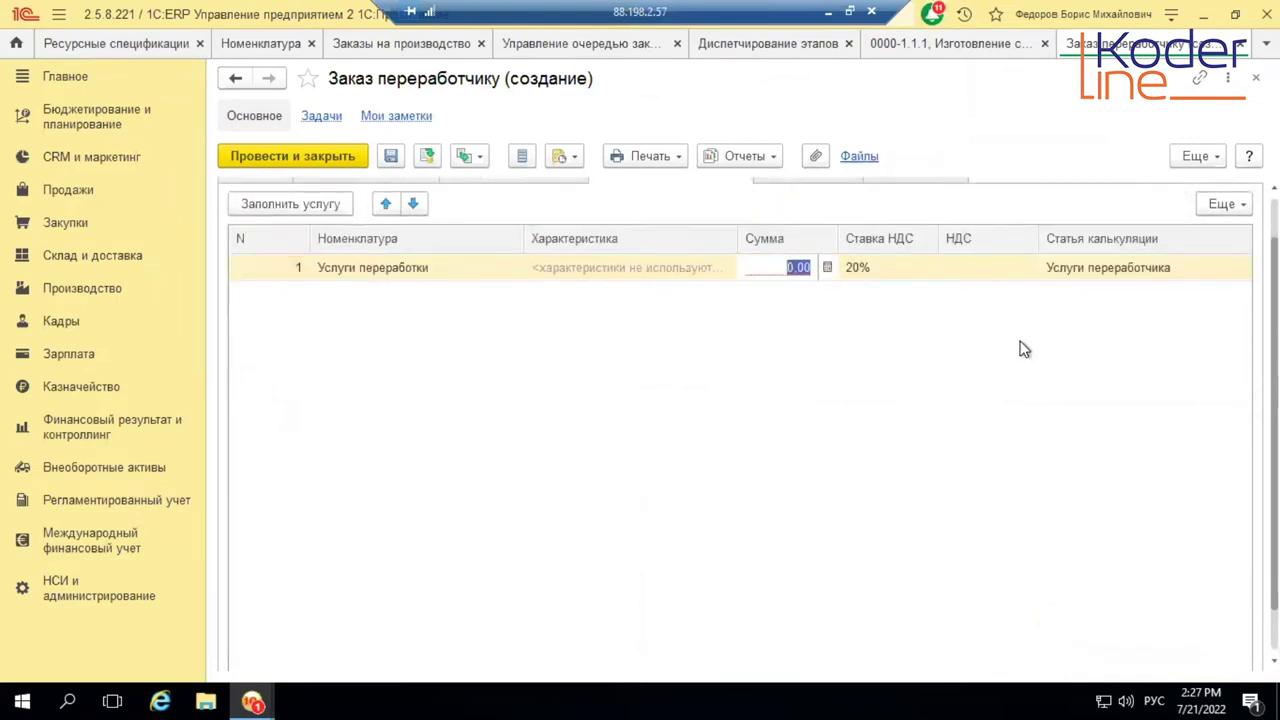
{"action": "type", "text": "50"}
{"action": "key", "text": "Return"}
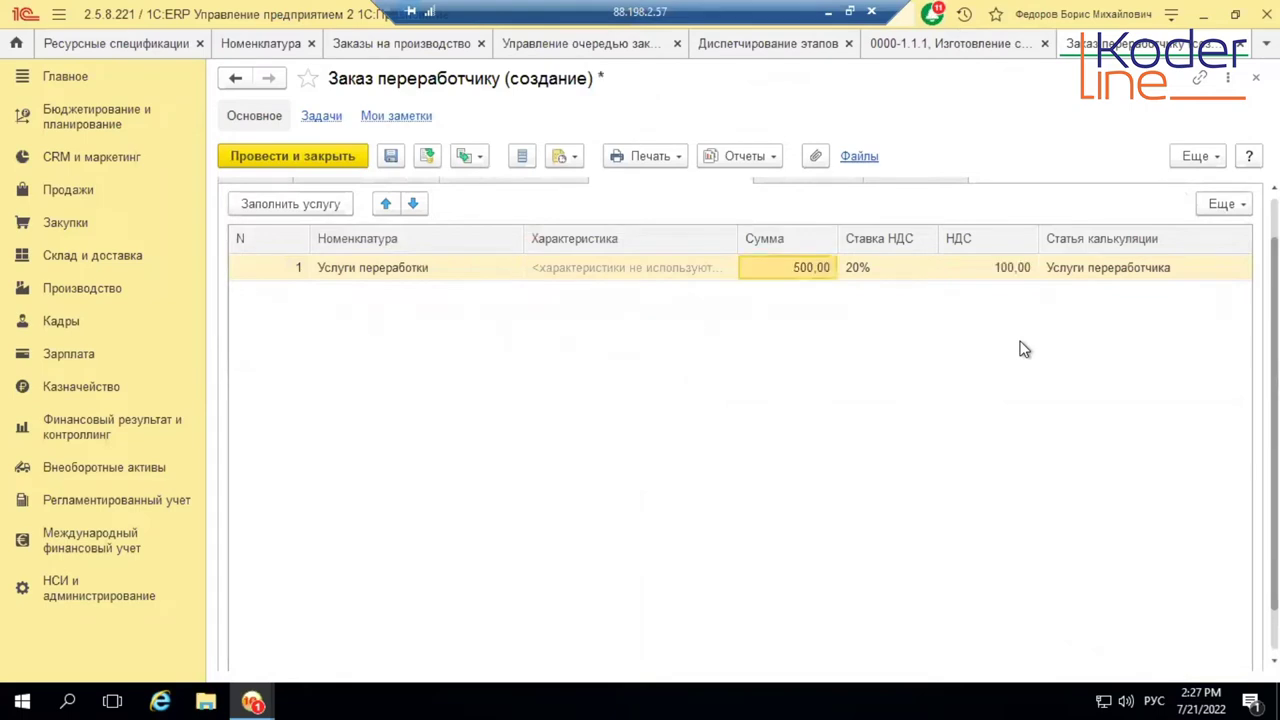
{"action": "scroll", "coordinate": [481, 346], "scroll_direction": "up", "scroll_amount": 1}
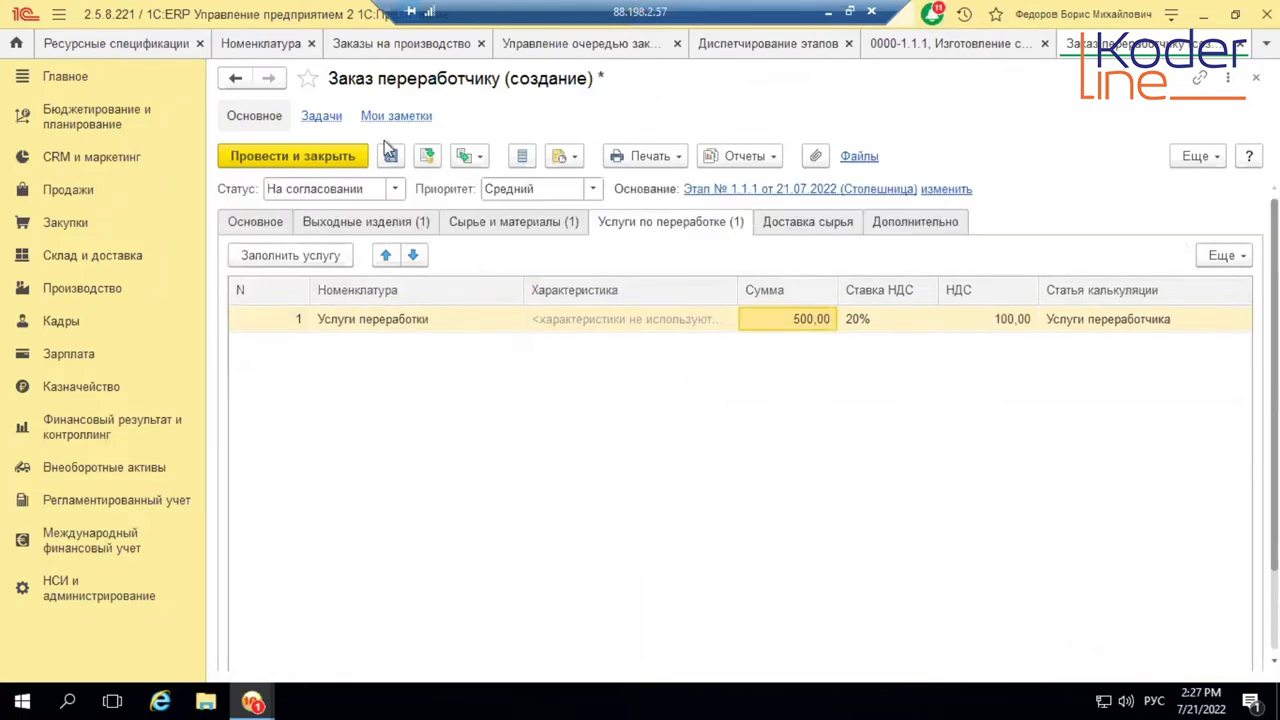
- Review the raw material delivery settings and change the order's currency to RUB without recalculating the amounts
{"action": "left_click", "coordinate": [243, 222]}
{"action": "left_click", "coordinate": [858, 224]}
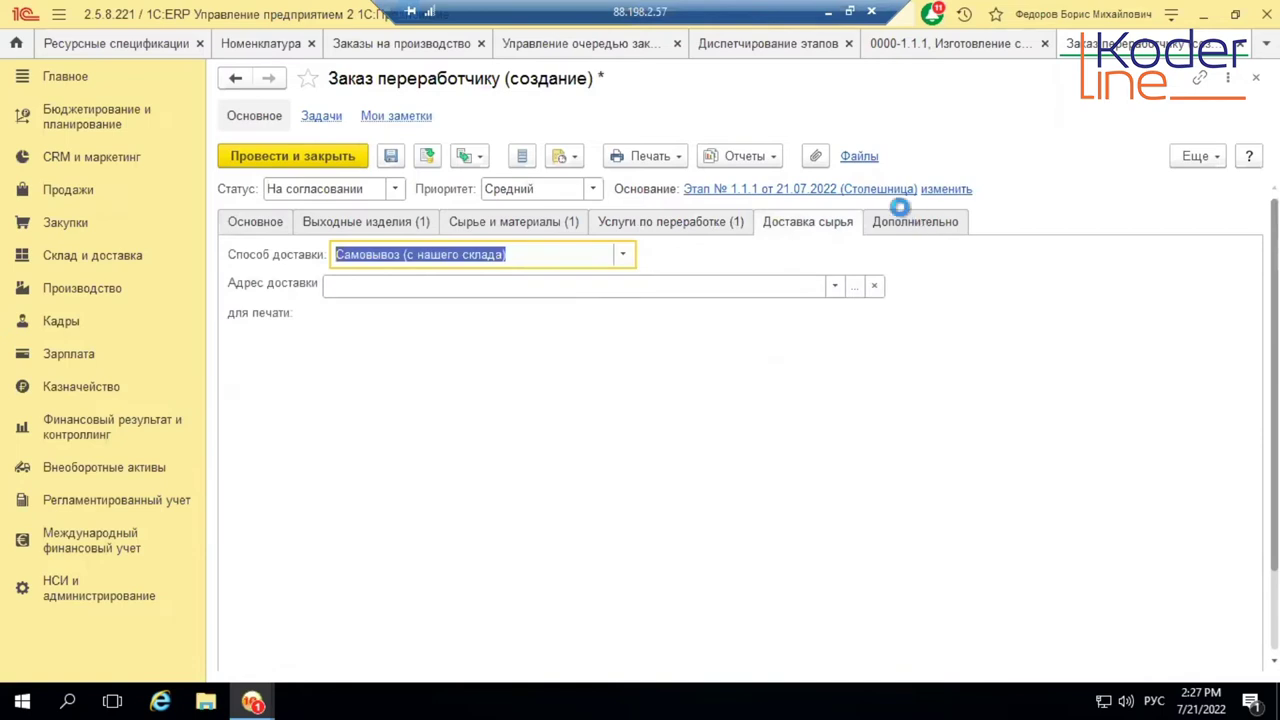
{"action": "left_click", "coordinate": [903, 216]}
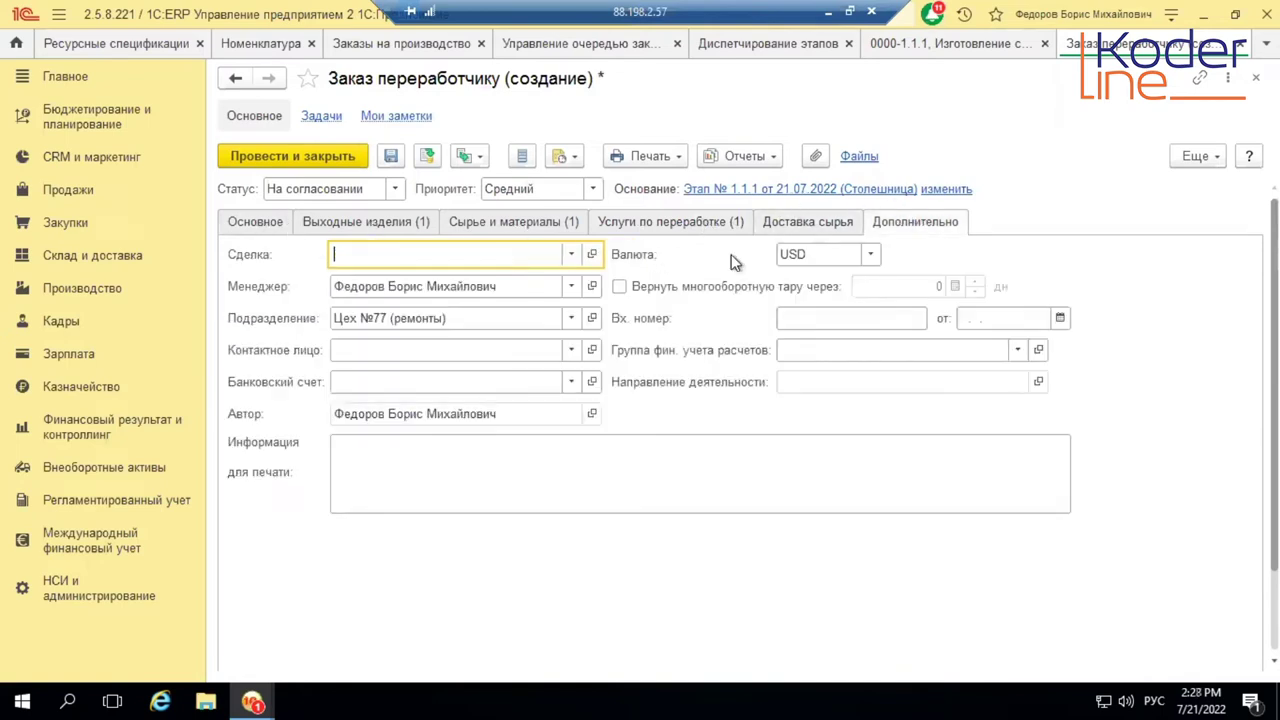
{"action": "left_click", "coordinate": [870, 256]}
{"action": "key", "text": "Escape"}
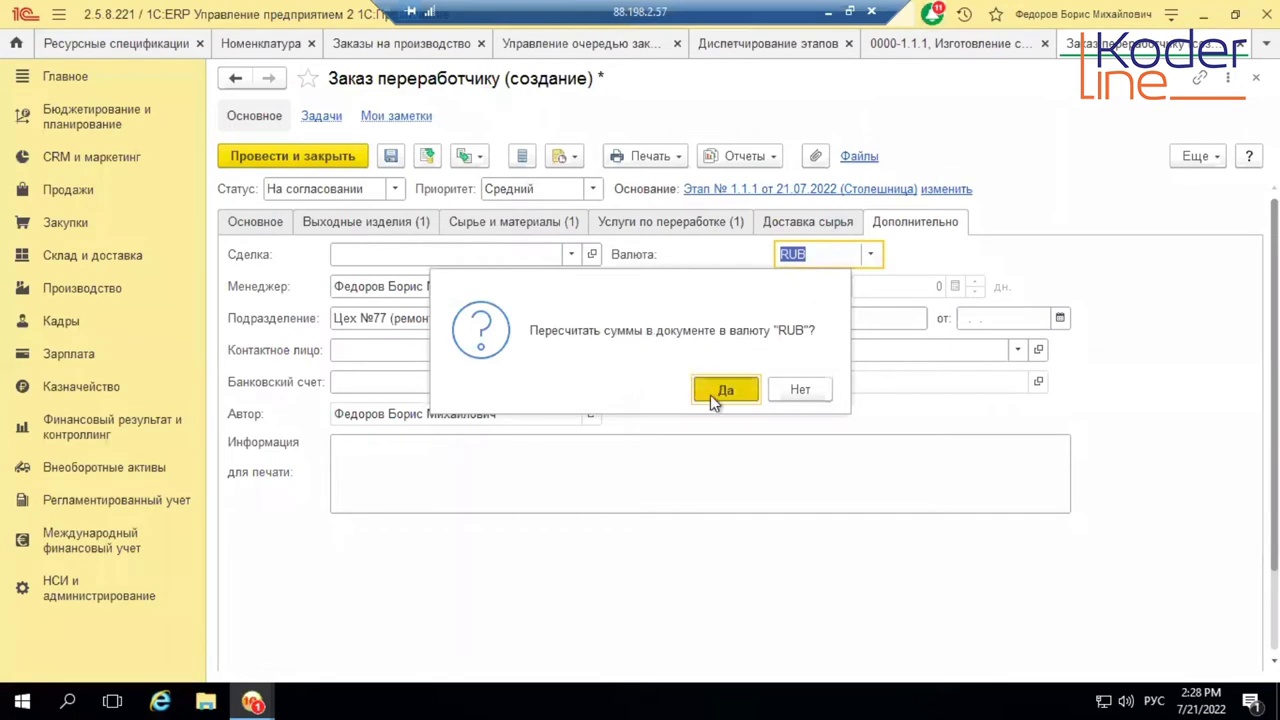
{"action": "left_click", "coordinate": [799, 390]}
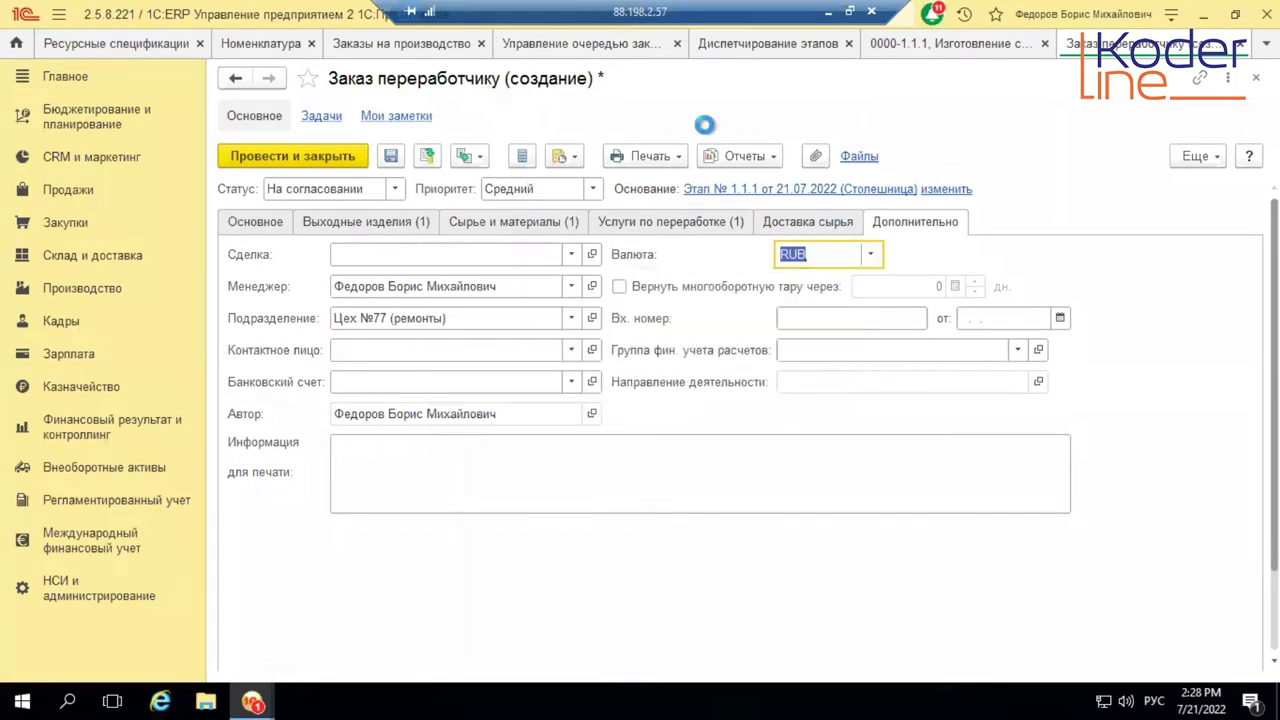
- Set the receipt date of the Столешница product to 21.07.2022 and post the processor order
{"action": "left_click", "coordinate": [262, 224]}
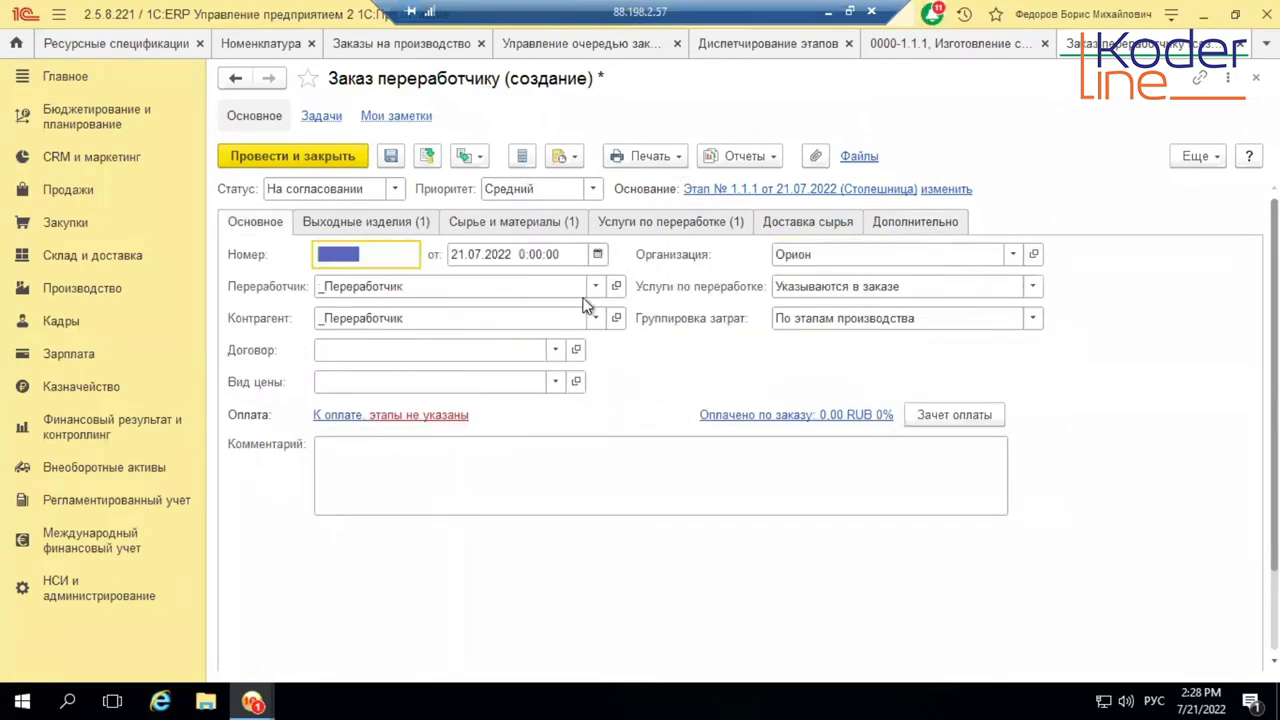
{"action": "left_click", "coordinate": [425, 155]}
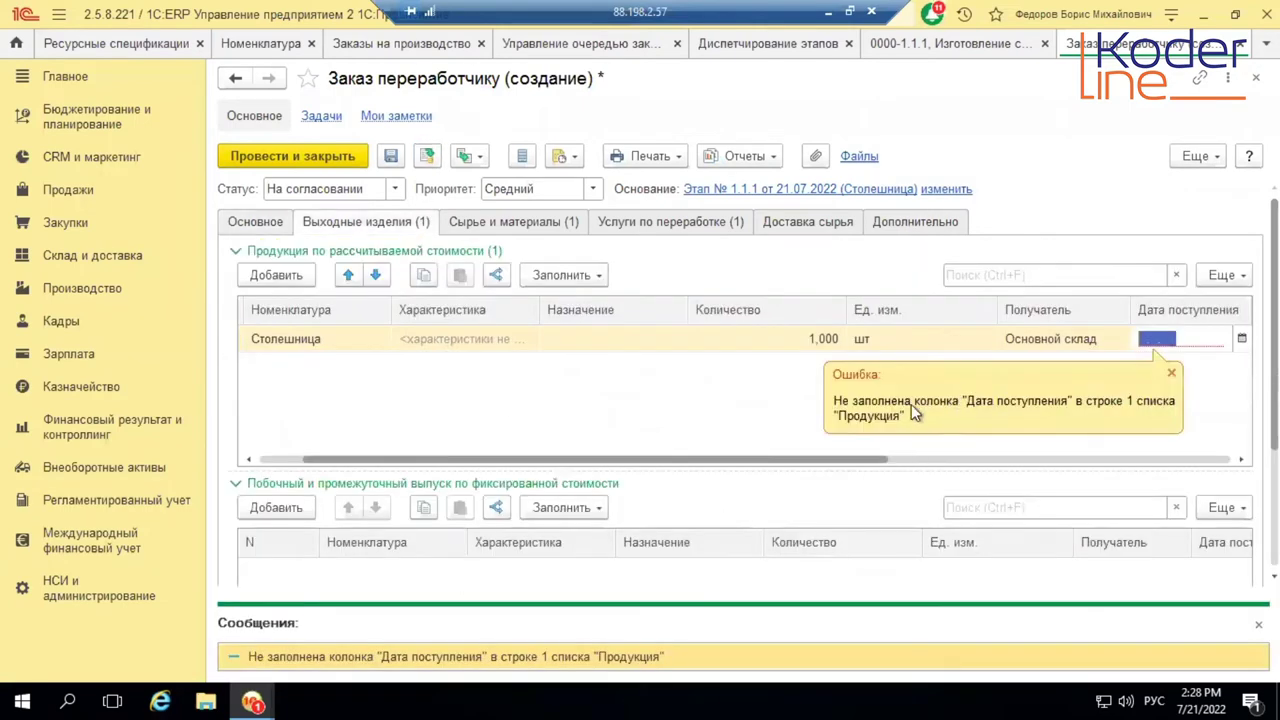
{"action": "left_click", "coordinate": [1241, 338]}
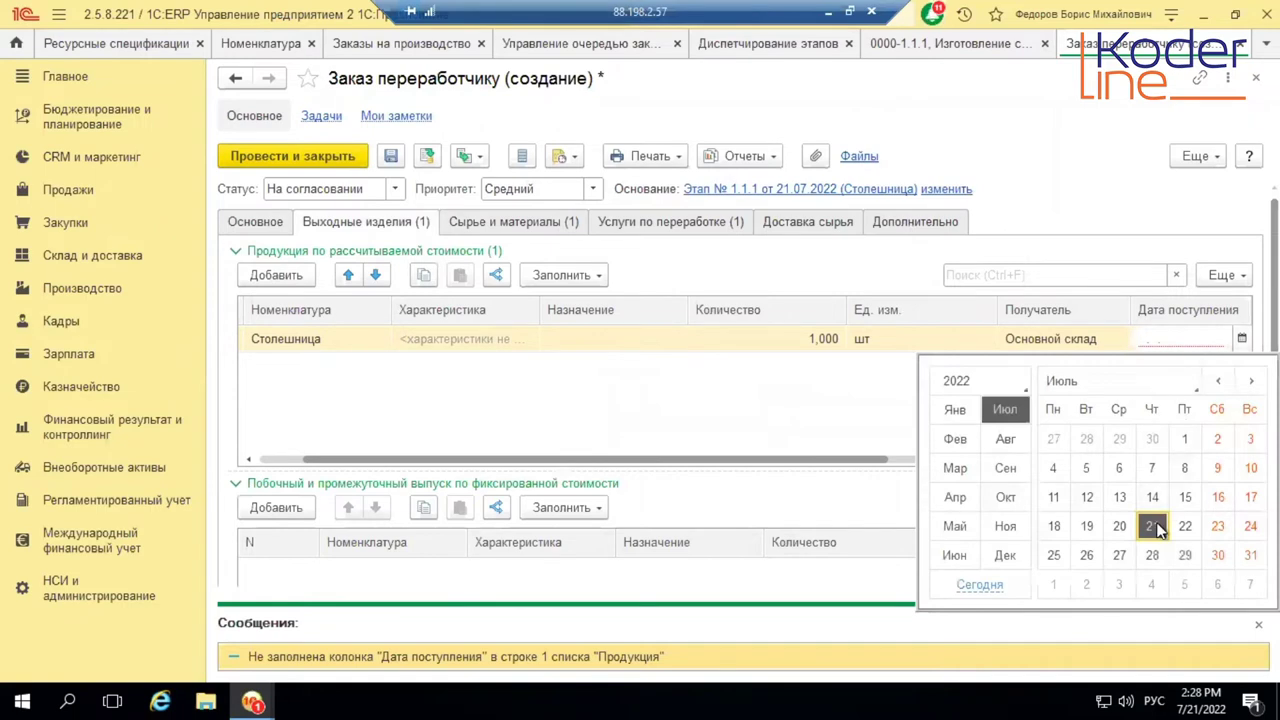
{"action": "left_click", "coordinate": [1152, 524]}
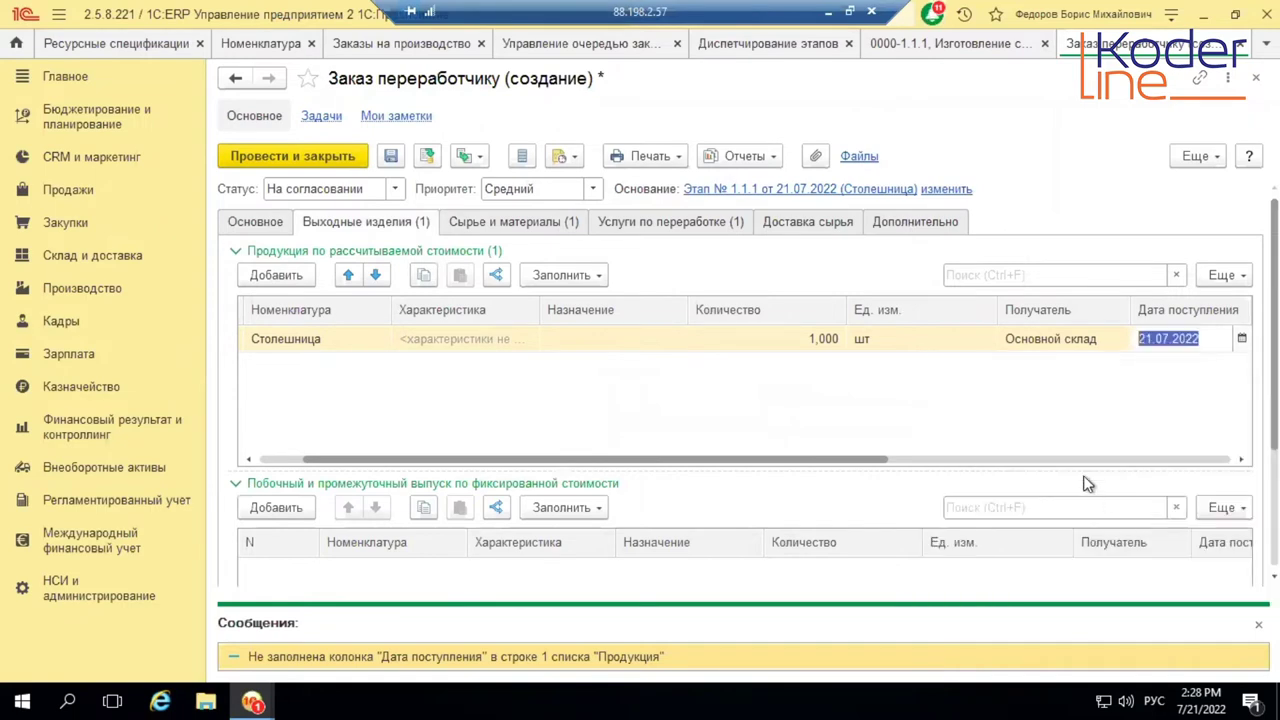
{"action": "left_click", "coordinate": [425, 155]}
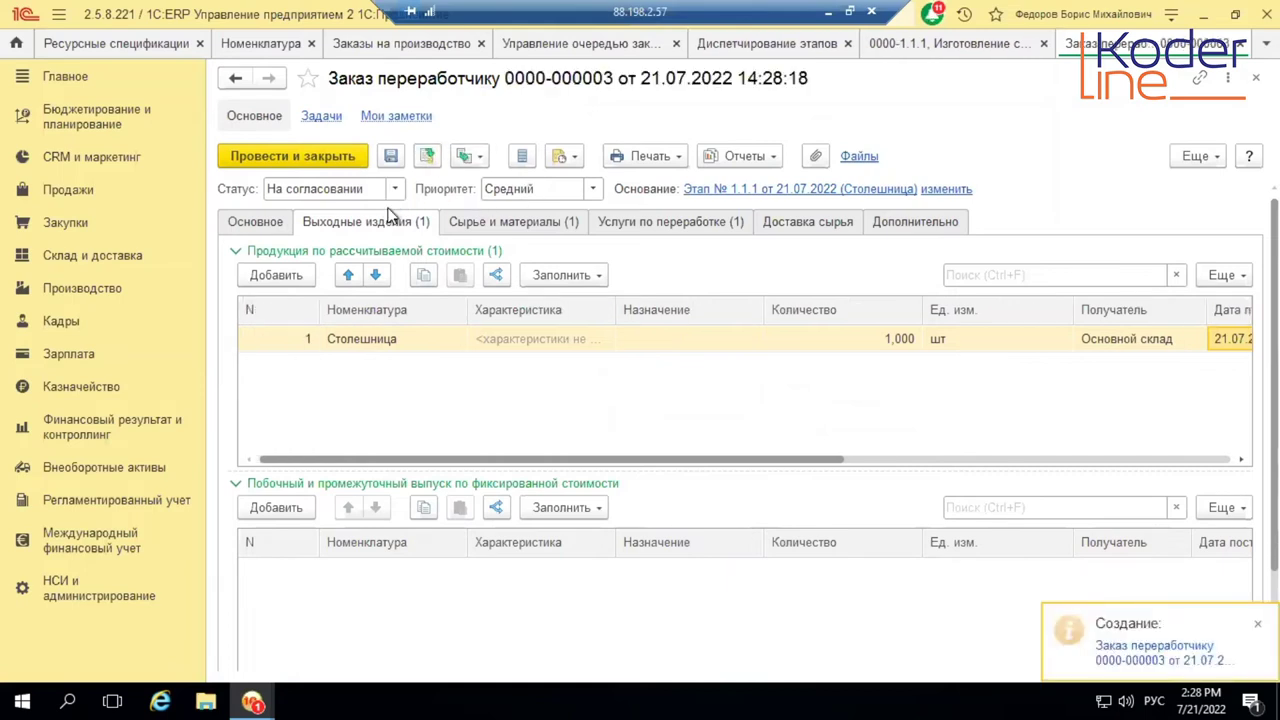
- Check the processor order link in the production stage, close the stage and return to the order
{"action": "left_click", "coordinate": [950, 43]}
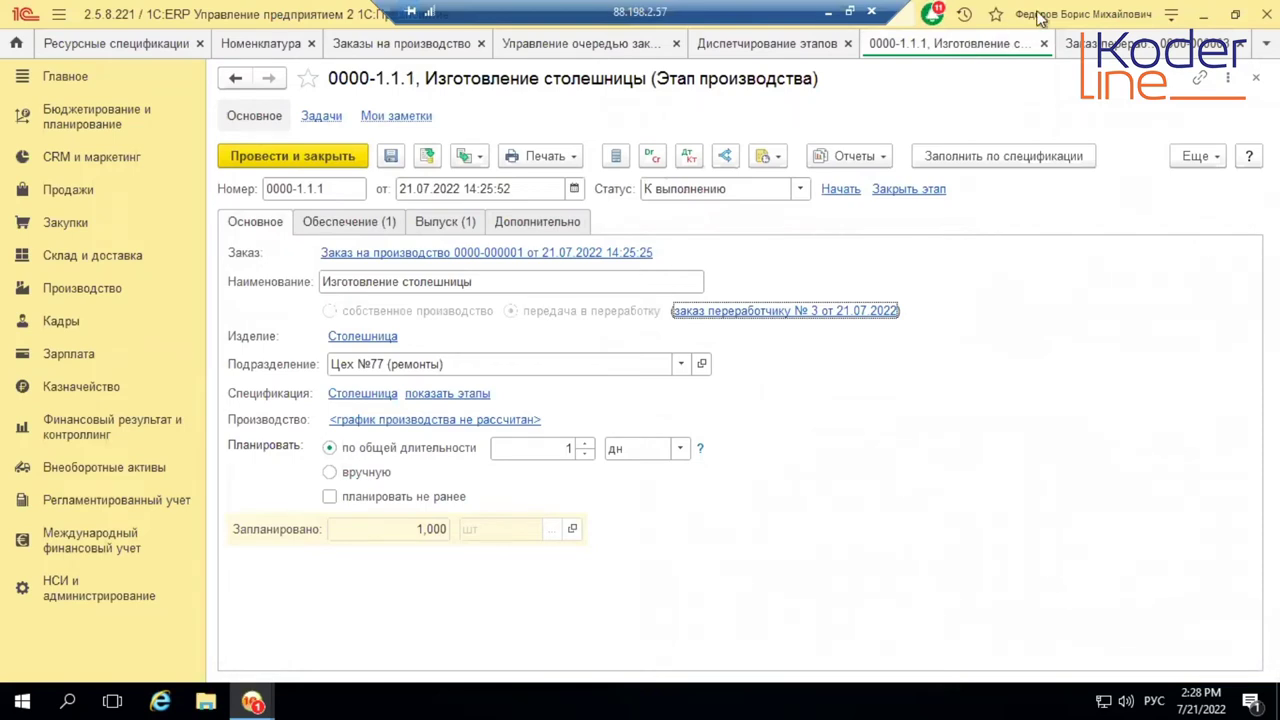
{"action": "left_click", "coordinate": [1115, 45]}
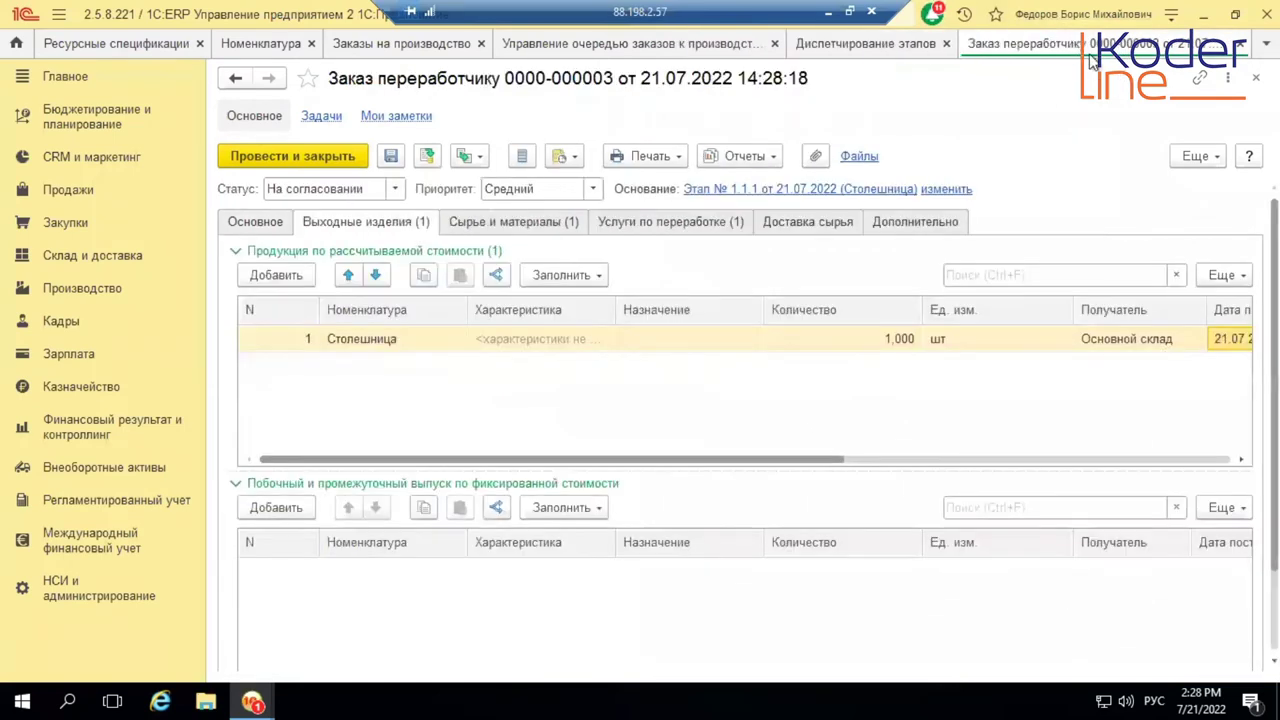
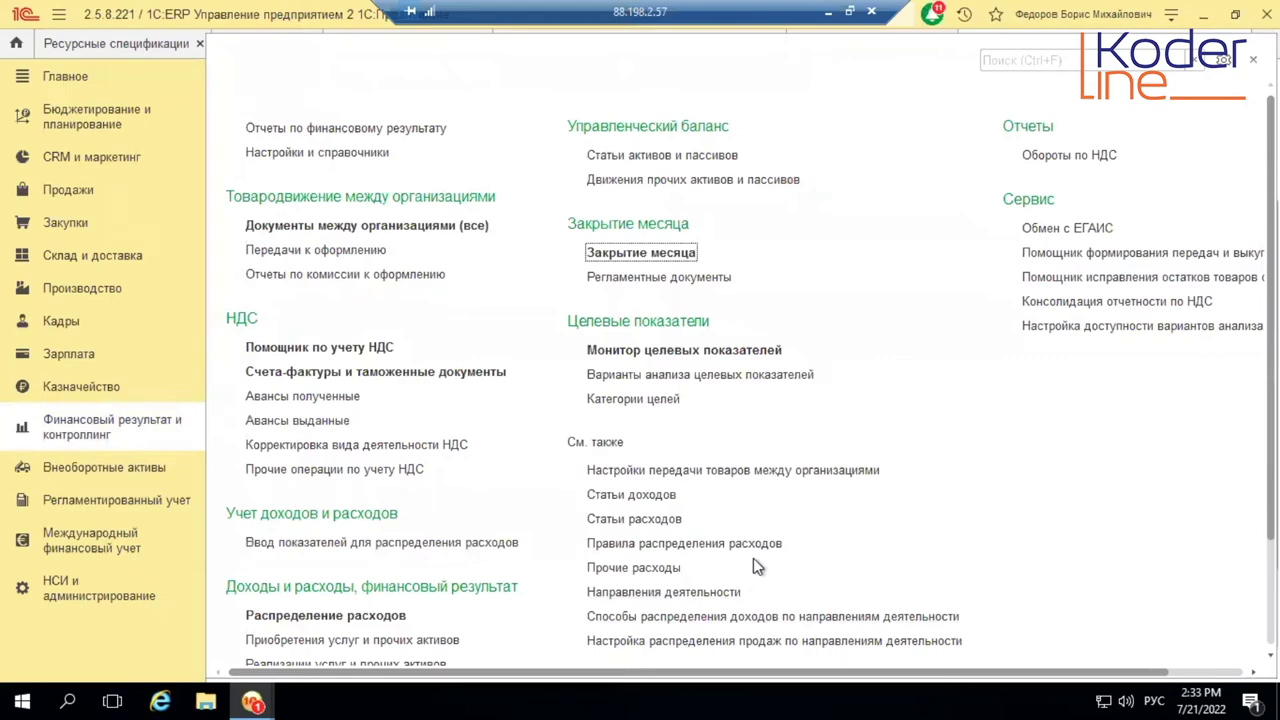
- Start a new expense item from Статьи расходов and examine the choices for where its expenses arise, leaving the setting unchanged
{"action": "scroll", "coordinate": [760, 562], "scroll_direction": "down", "scroll_amount": 2}
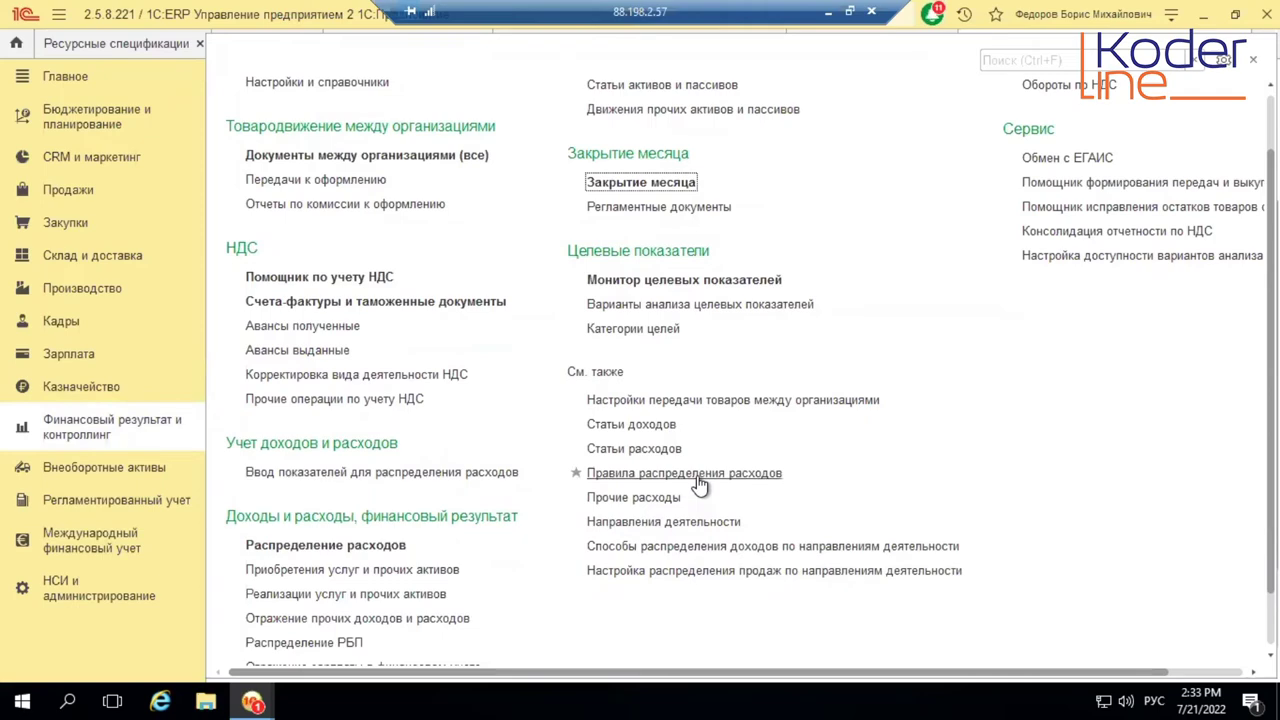
{"action": "left_click", "coordinate": [640, 449]}
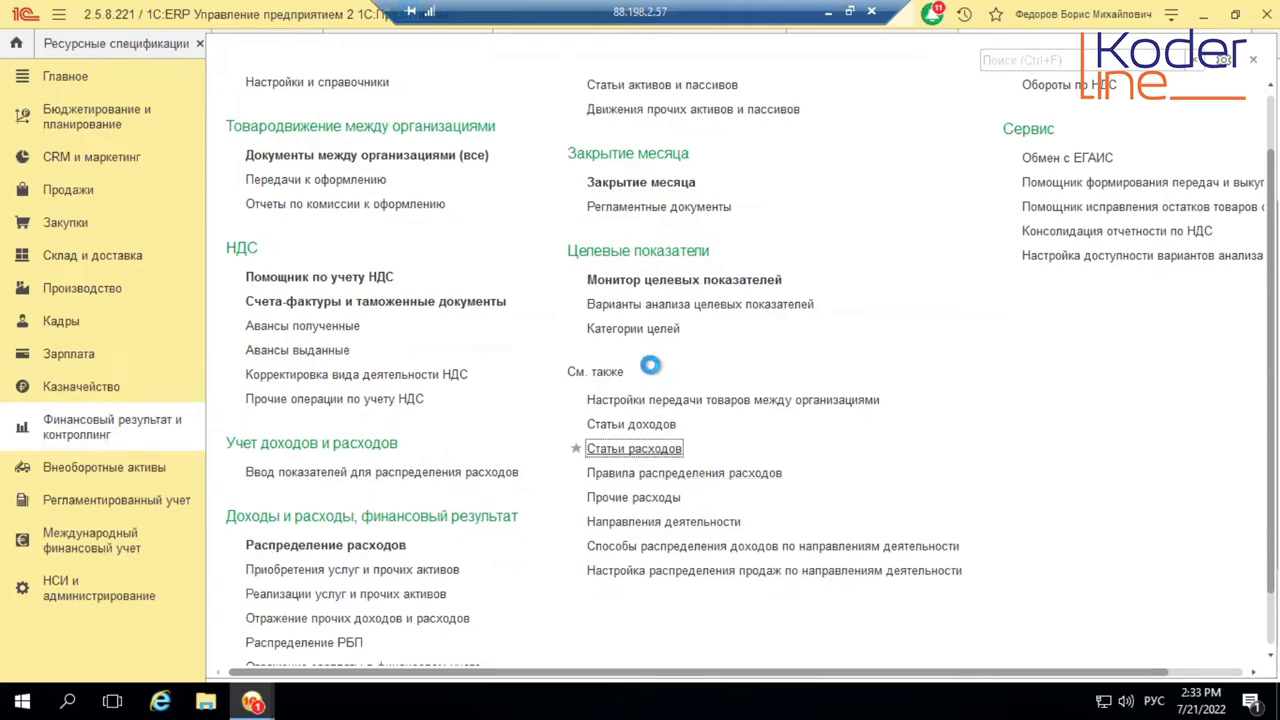
{"action": "left_click", "coordinate": [258, 113]}
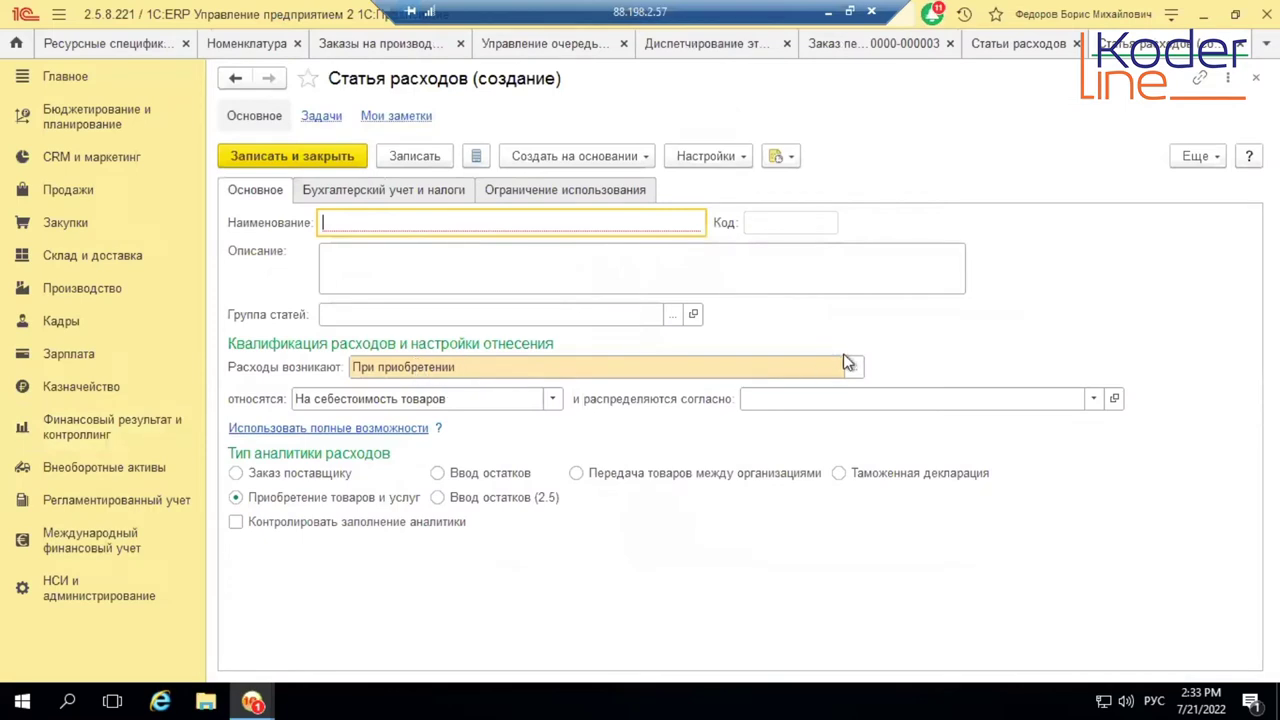
{"action": "left_click", "coordinate": [855, 368]}
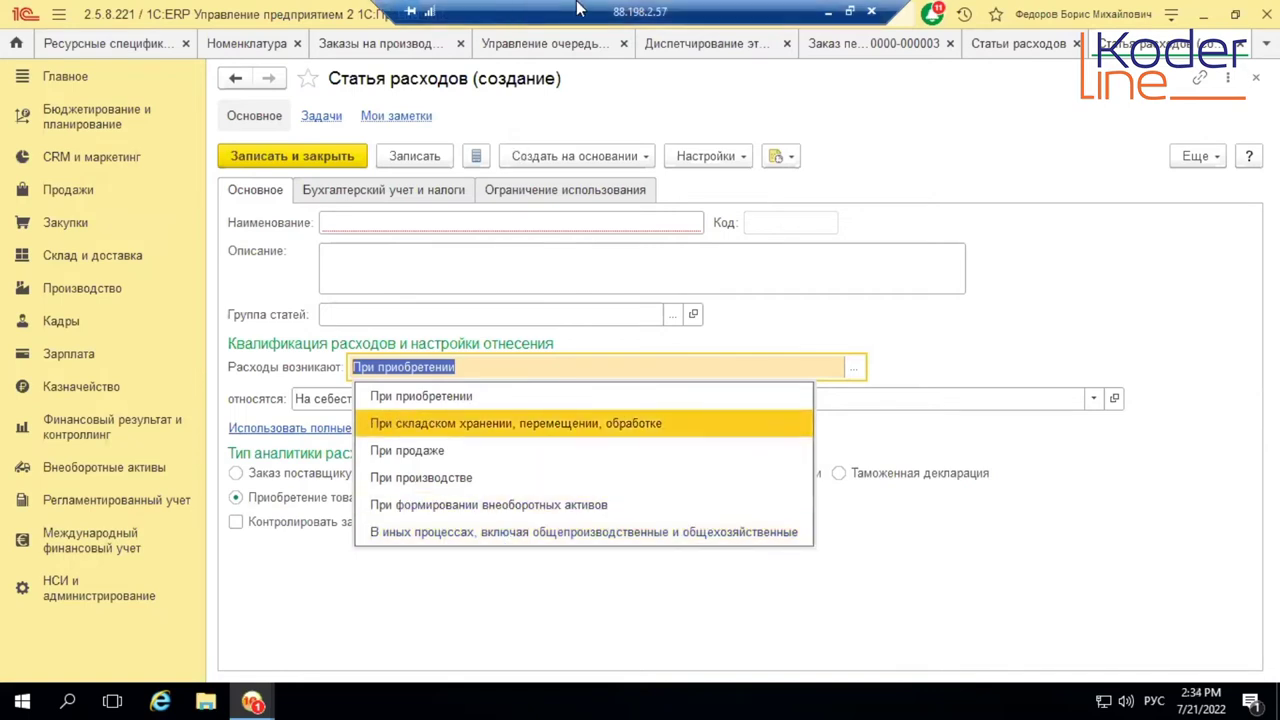
{"action": "key", "text": "Escape"}
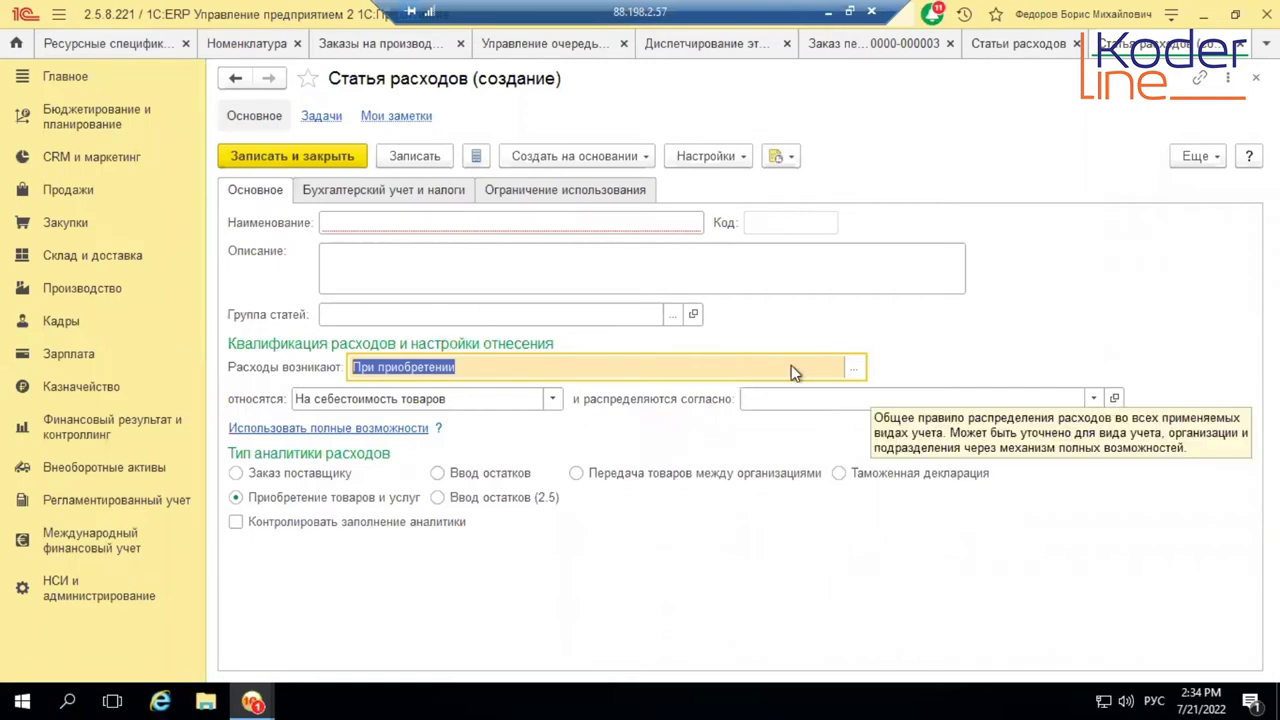
- Close all open forms and open the Номенклатура list from НСИ и администрирование
{"action": "right_click", "coordinate": [104, 45]}
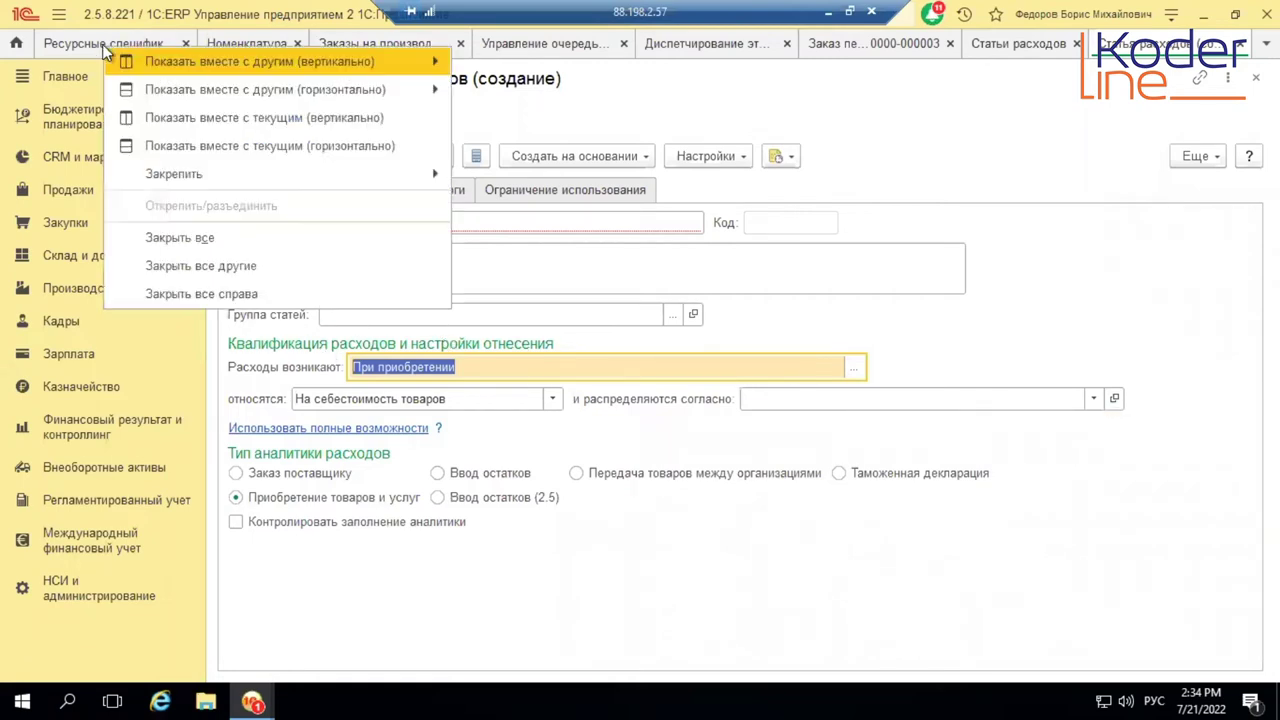
{"action": "left_click", "coordinate": [230, 239]}
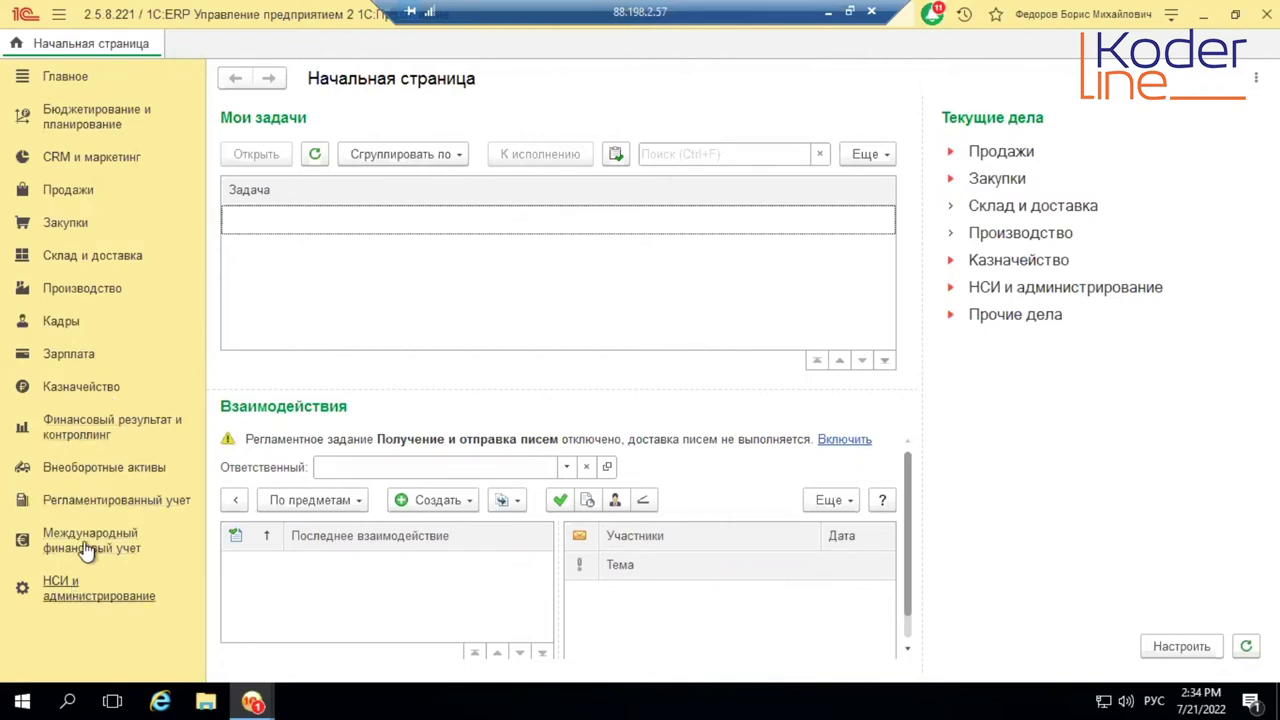
{"action": "left_click", "coordinate": [92, 588]}
{"action": "left_click", "coordinate": [292, 253]}
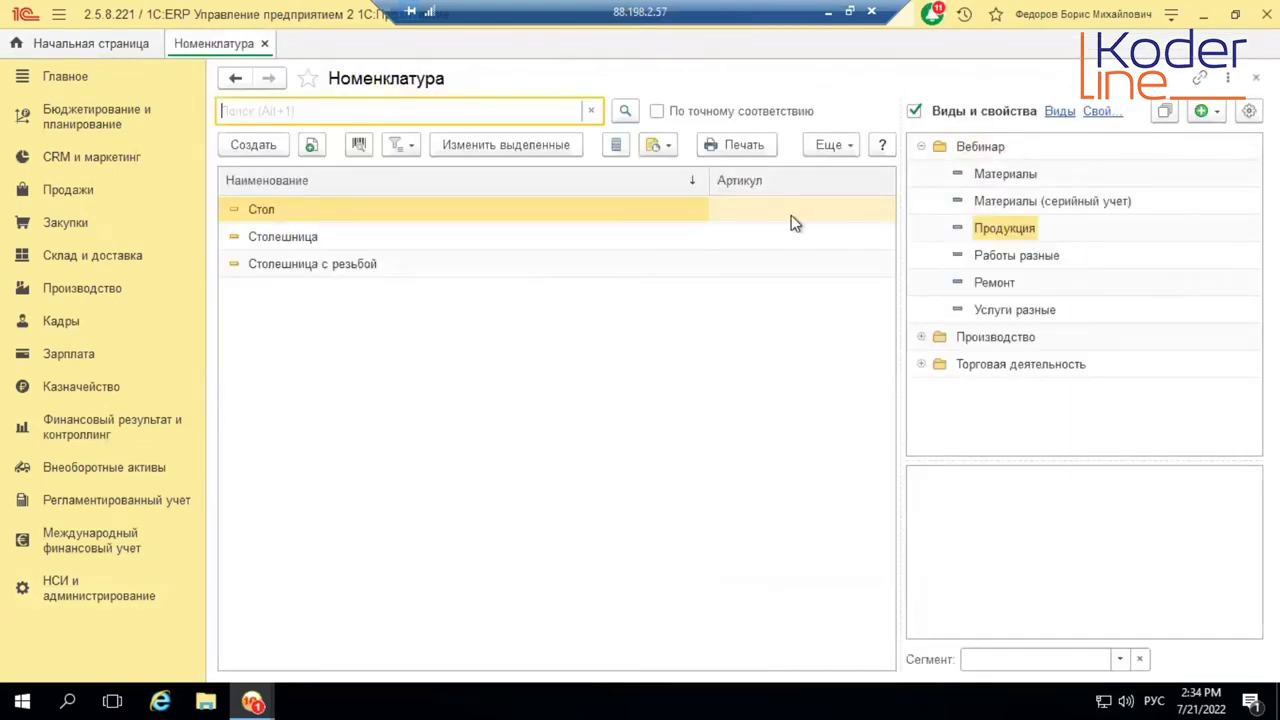
- Copy the Древесина material as a new item, set its working and print names to Древесина тип 2, and save it
{"action": "left_click", "coordinate": [376, 262]}
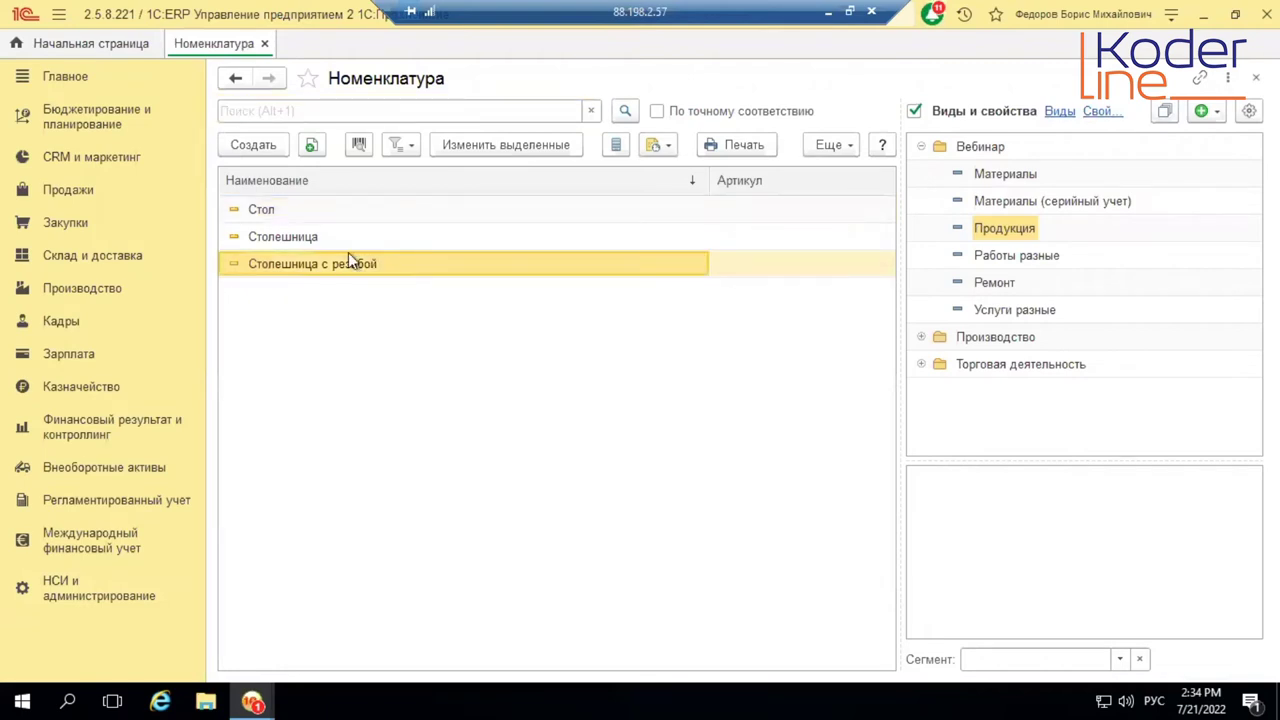
{"action": "left_click", "coordinate": [1005, 176]}
{"action": "right_click", "coordinate": [276, 208]}
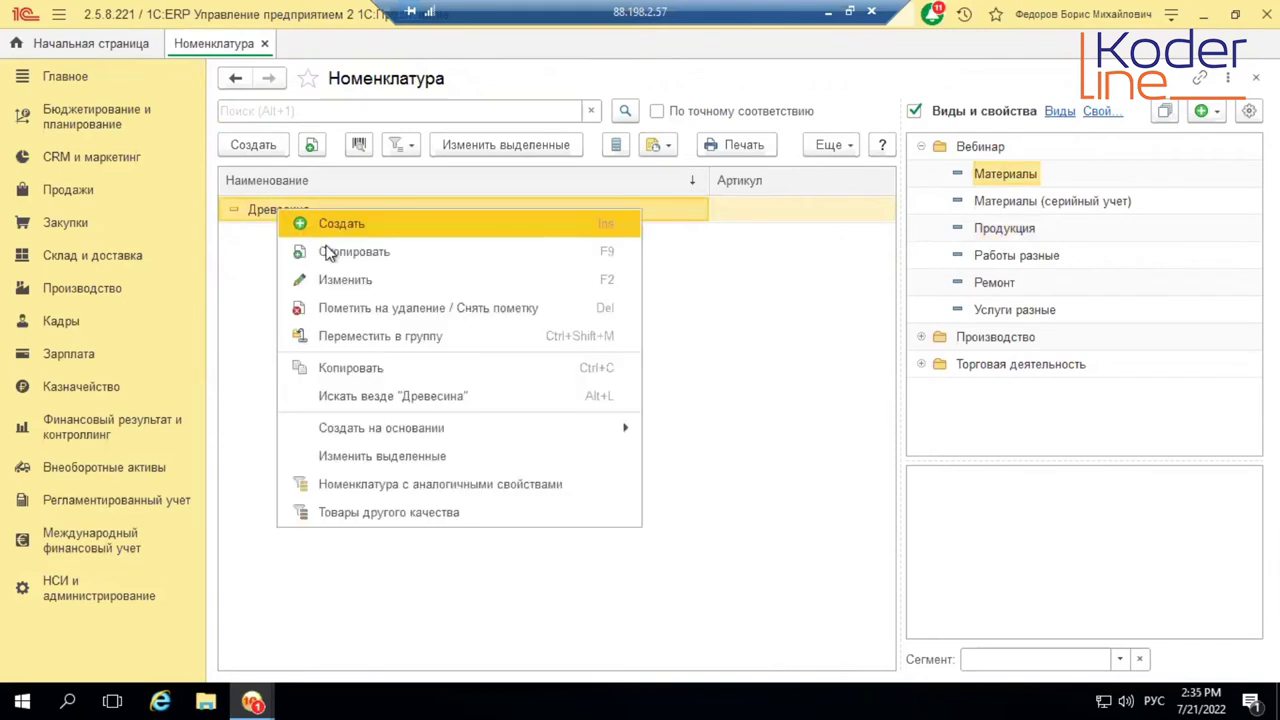
{"action": "left_click", "coordinate": [328, 251]}
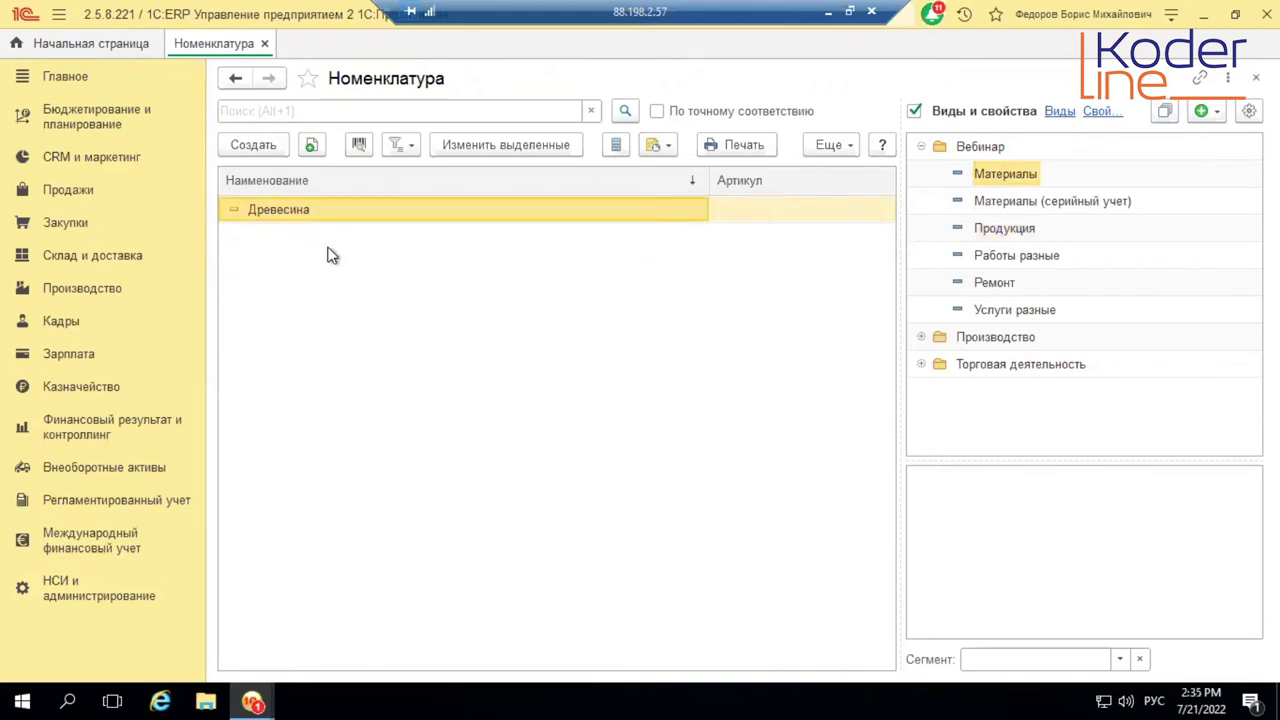
{"action": "left_click", "coordinate": [494, 240]}
{"action": "left_click", "coordinate": [472, 240]}
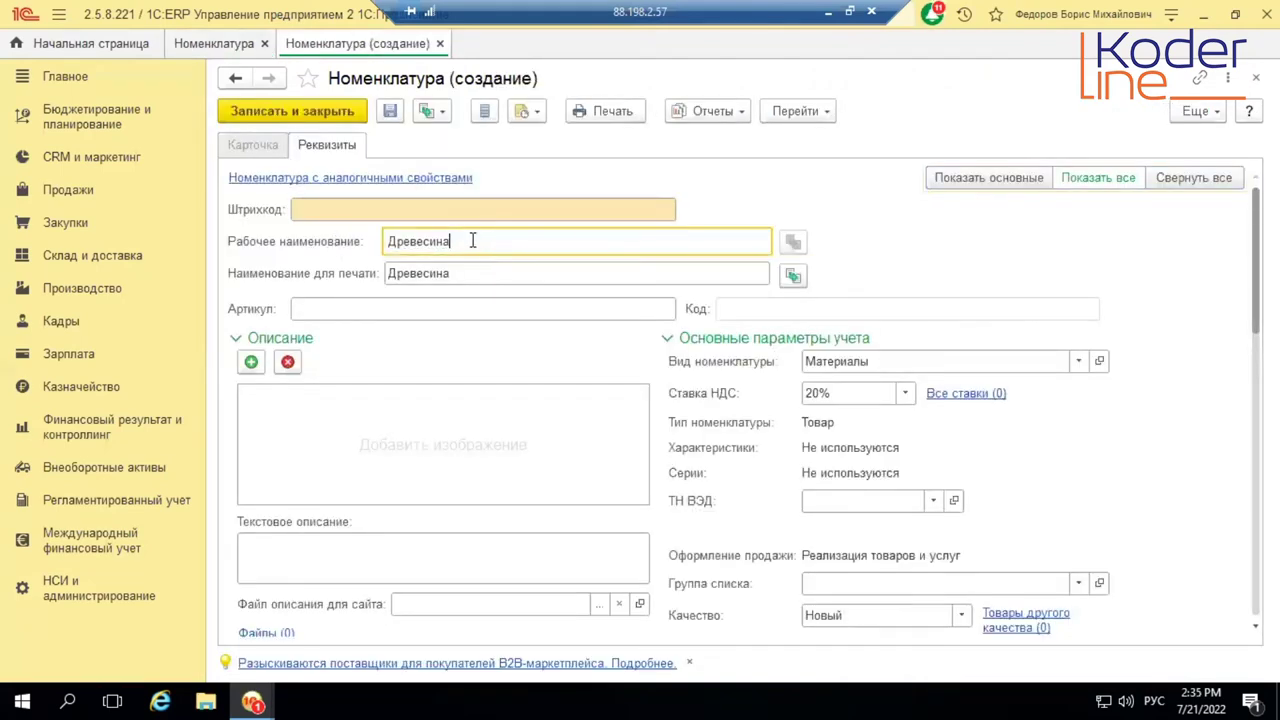
{"action": "type", "text": "тип 2"}
{"action": "left_click", "coordinate": [793, 276]}
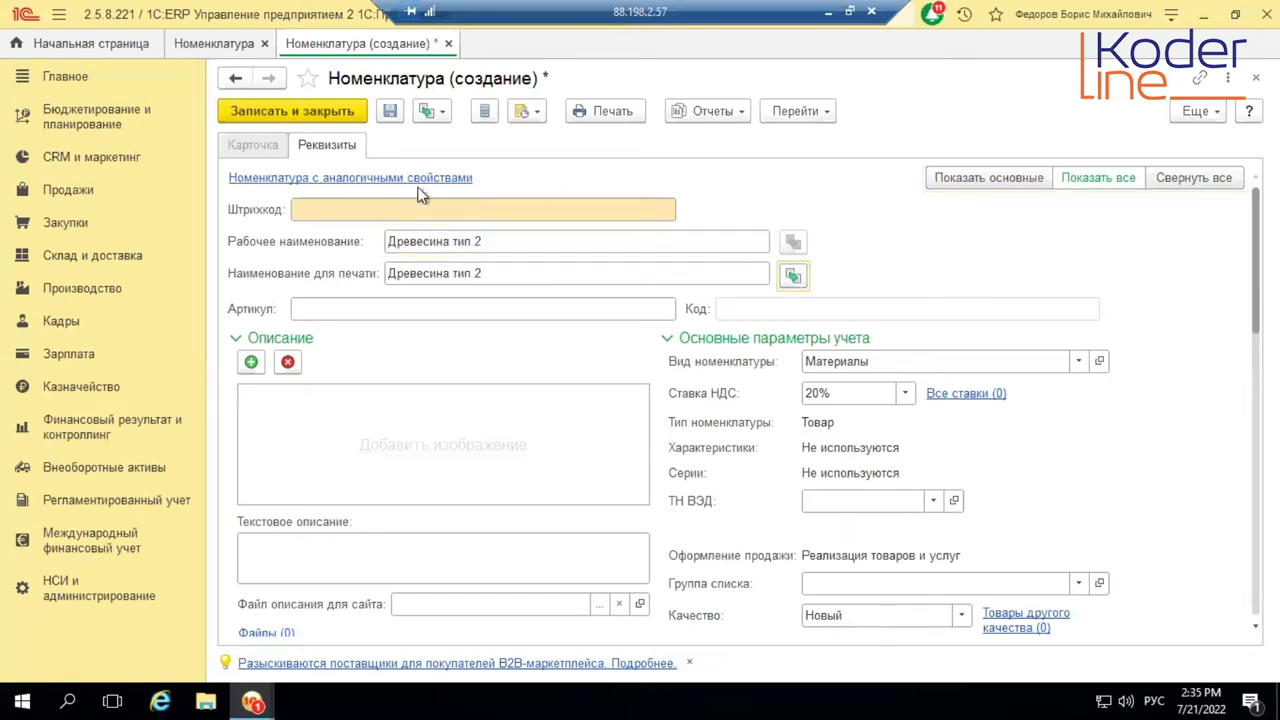
{"action": "left_click", "coordinate": [316, 114]}
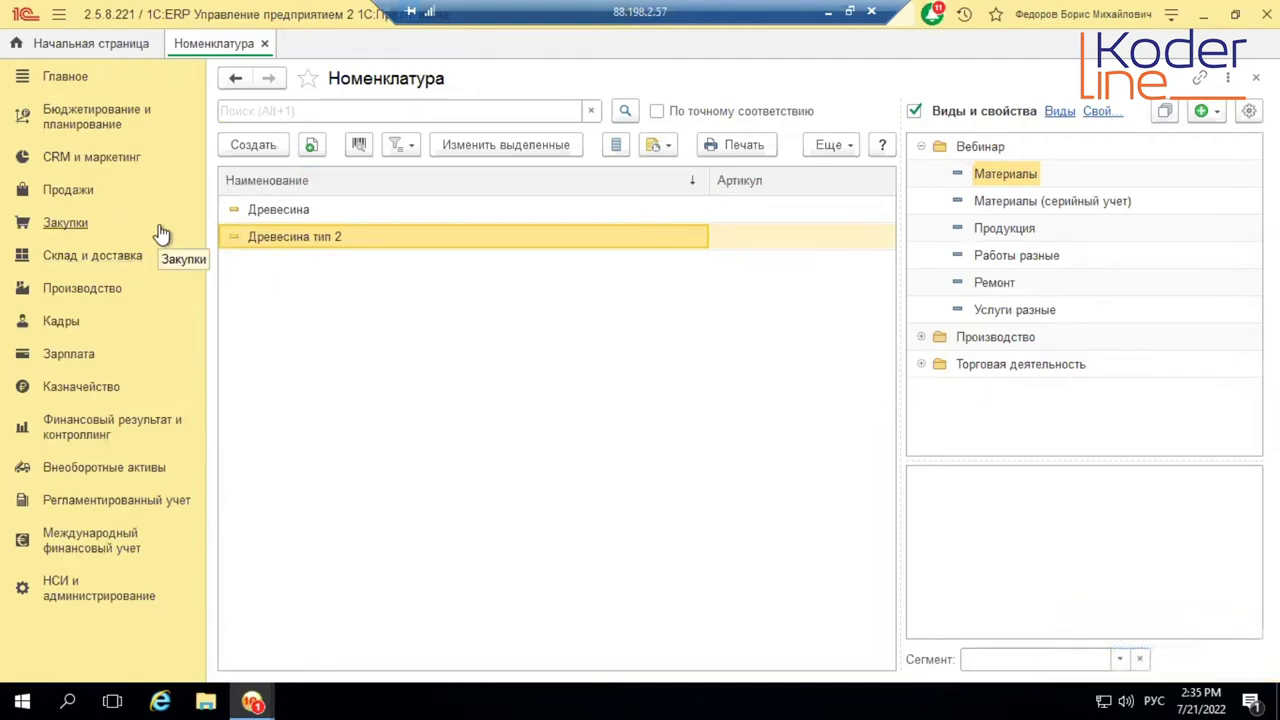
- Create a new Заказ давальца from the sales section's tolling orders and set its Давалец to _Давалец
{"action": "left_click", "coordinate": [86, 191]}
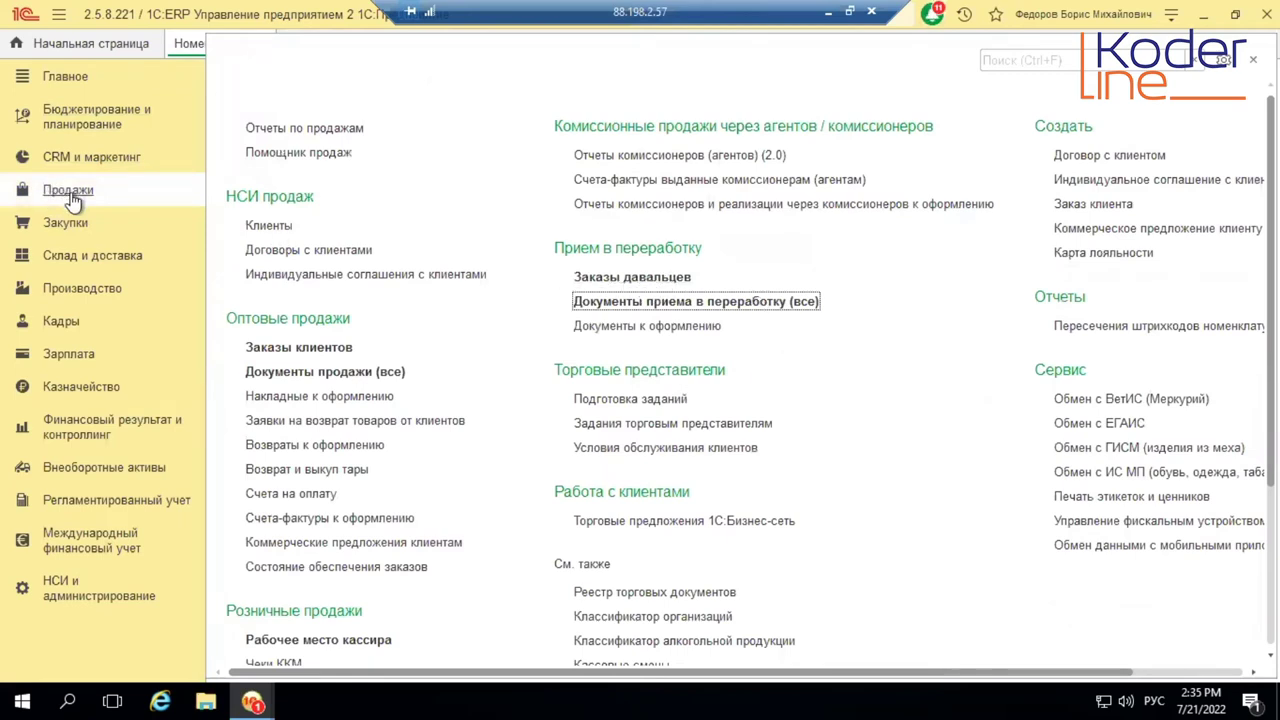
{"action": "left_click", "coordinate": [650, 280]}
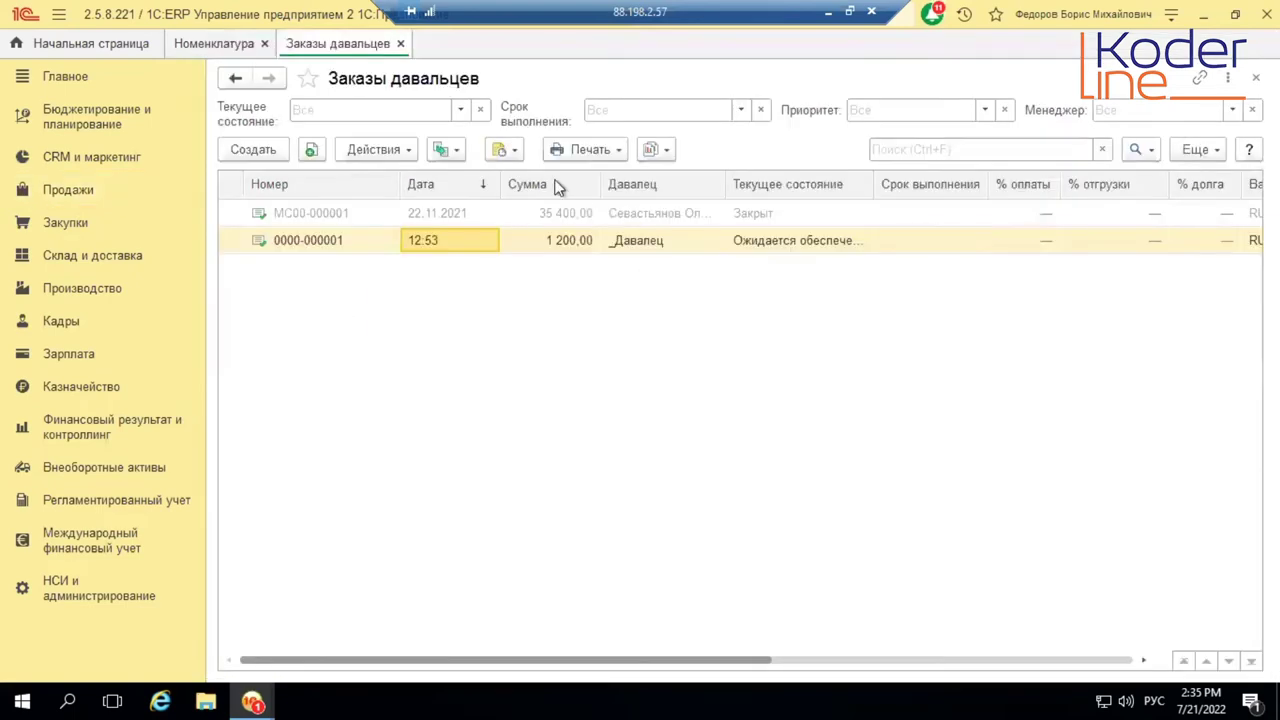
{"action": "left_click", "coordinate": [253, 149]}
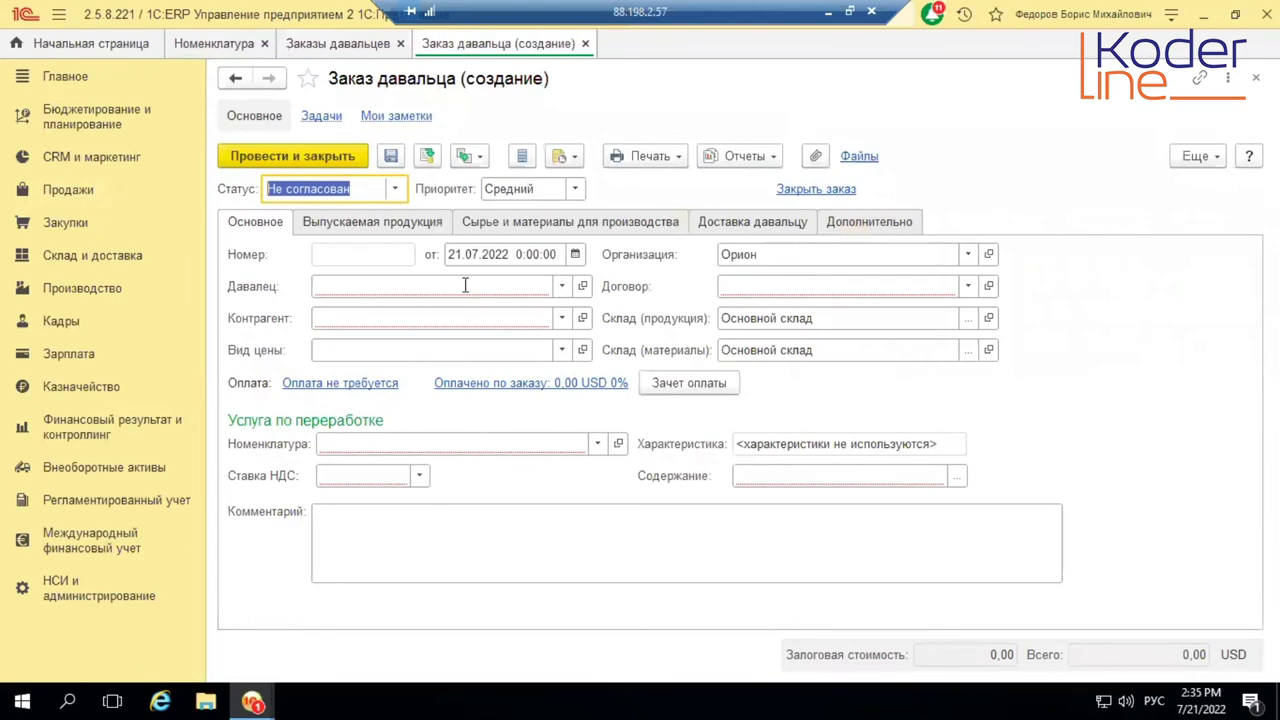
{"action": "left_click", "coordinate": [464, 286]}
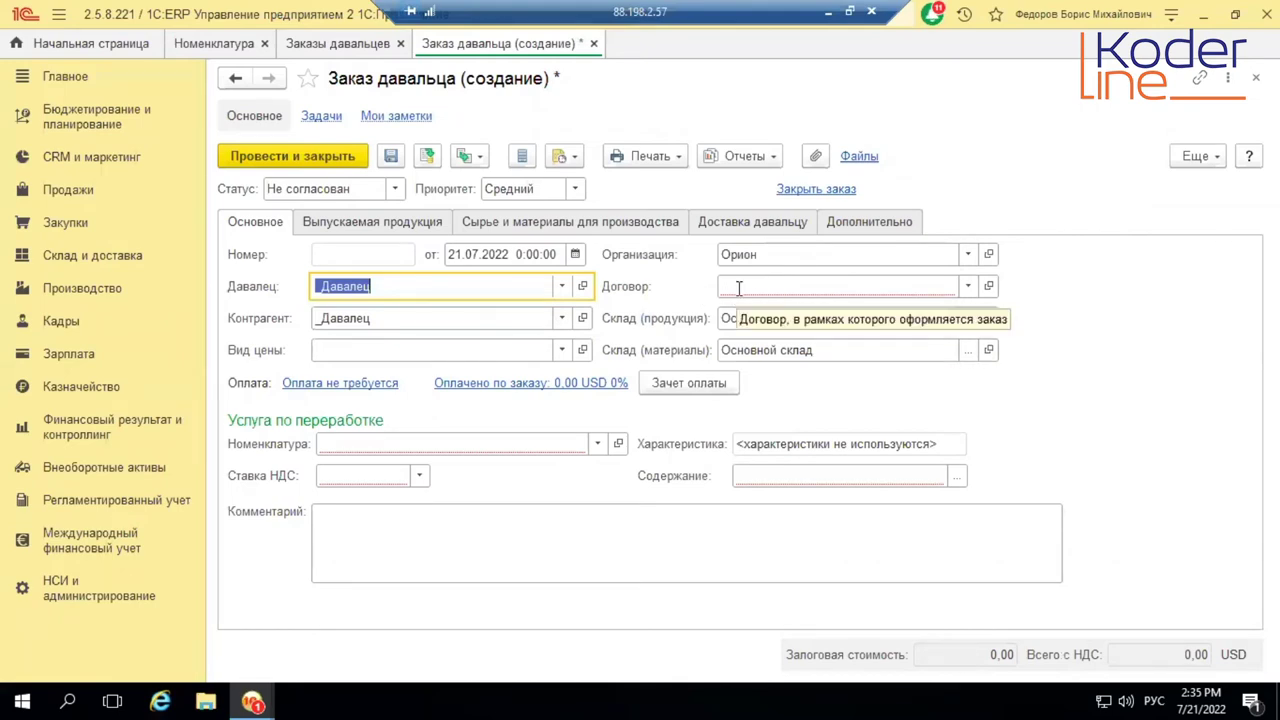
{"action": "left_click", "coordinate": [966, 287]}
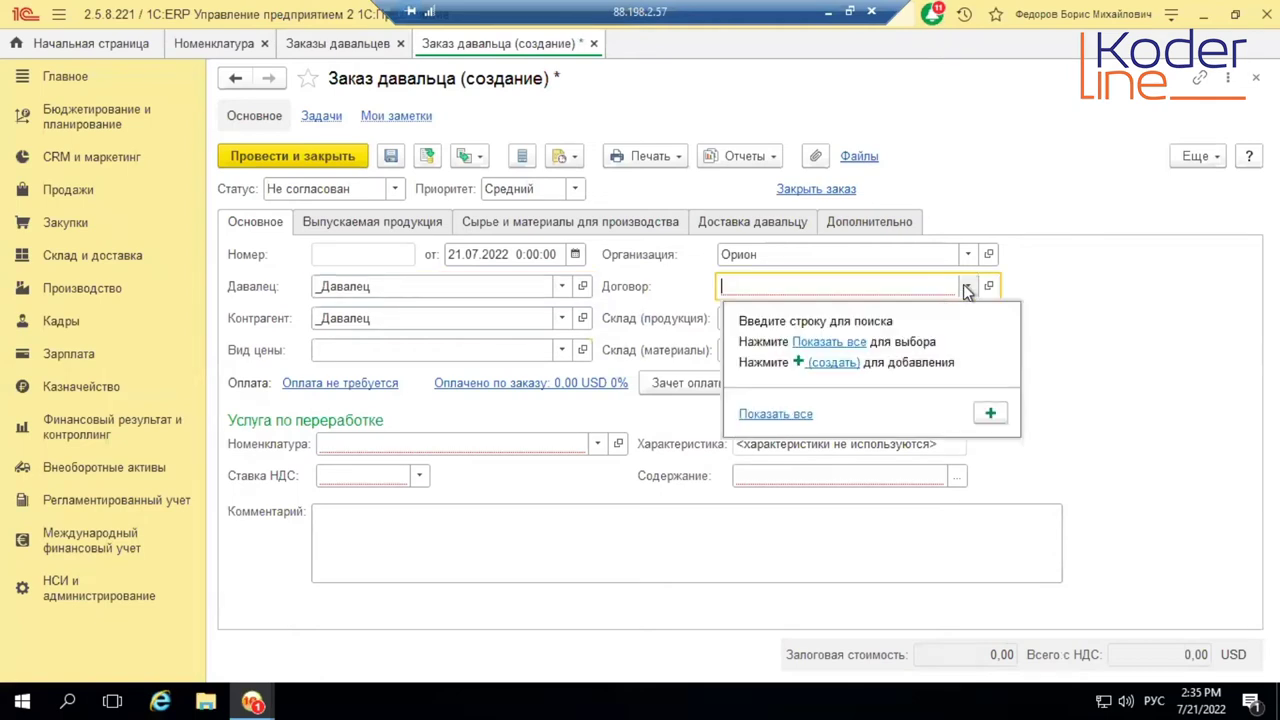
{"action": "left_click", "coordinate": [830, 342]}
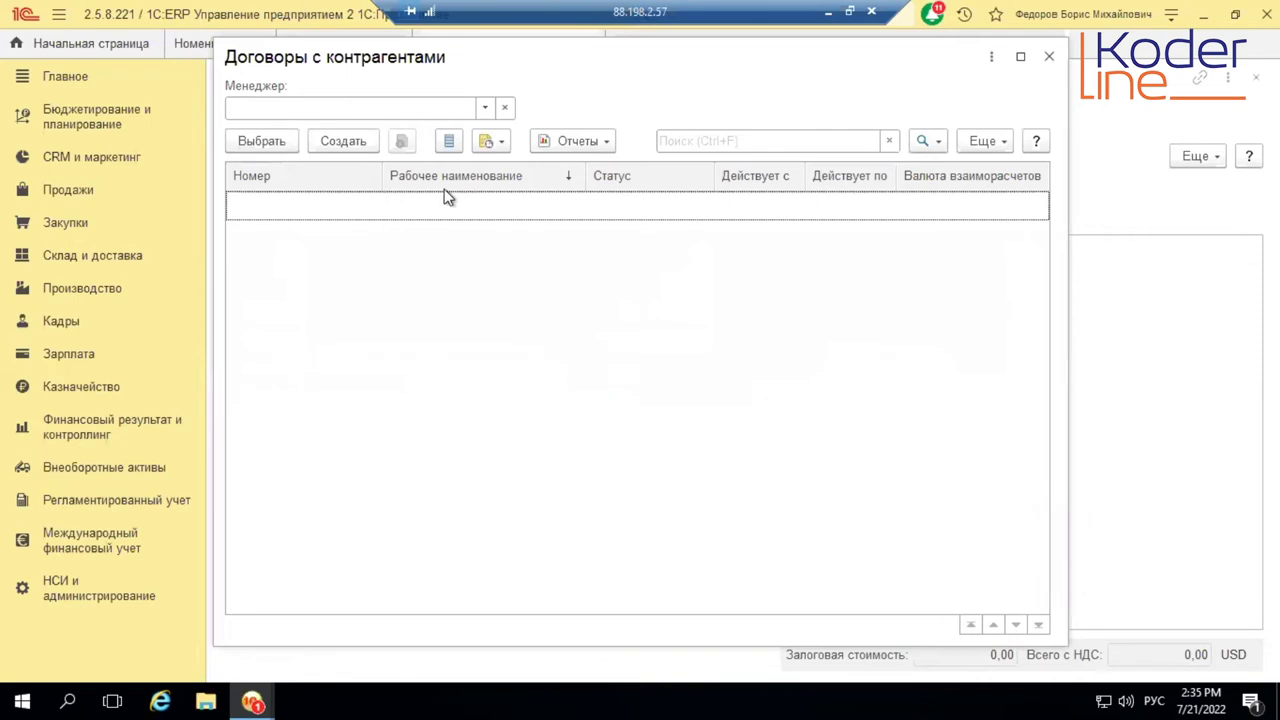
{"action": "left_click", "coordinate": [1049, 57]}
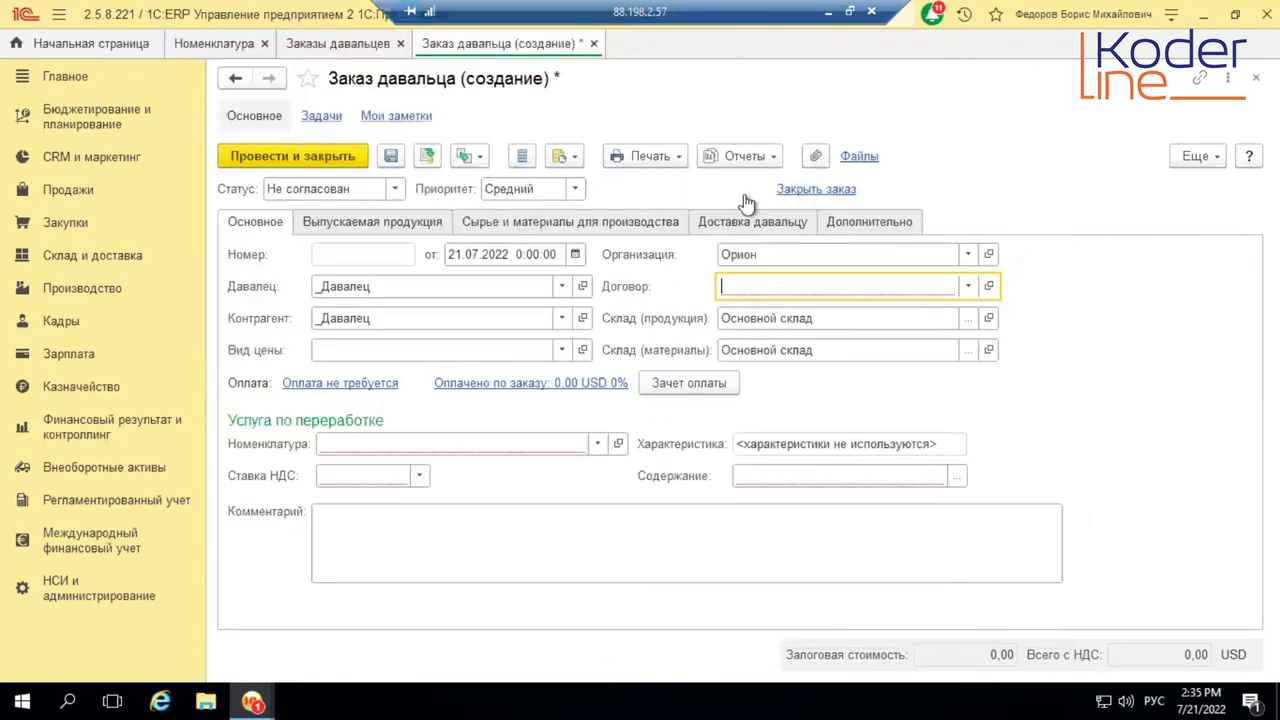
- Change the order currency to RUB in the additional details
{"action": "left_click", "coordinate": [836, 223]}
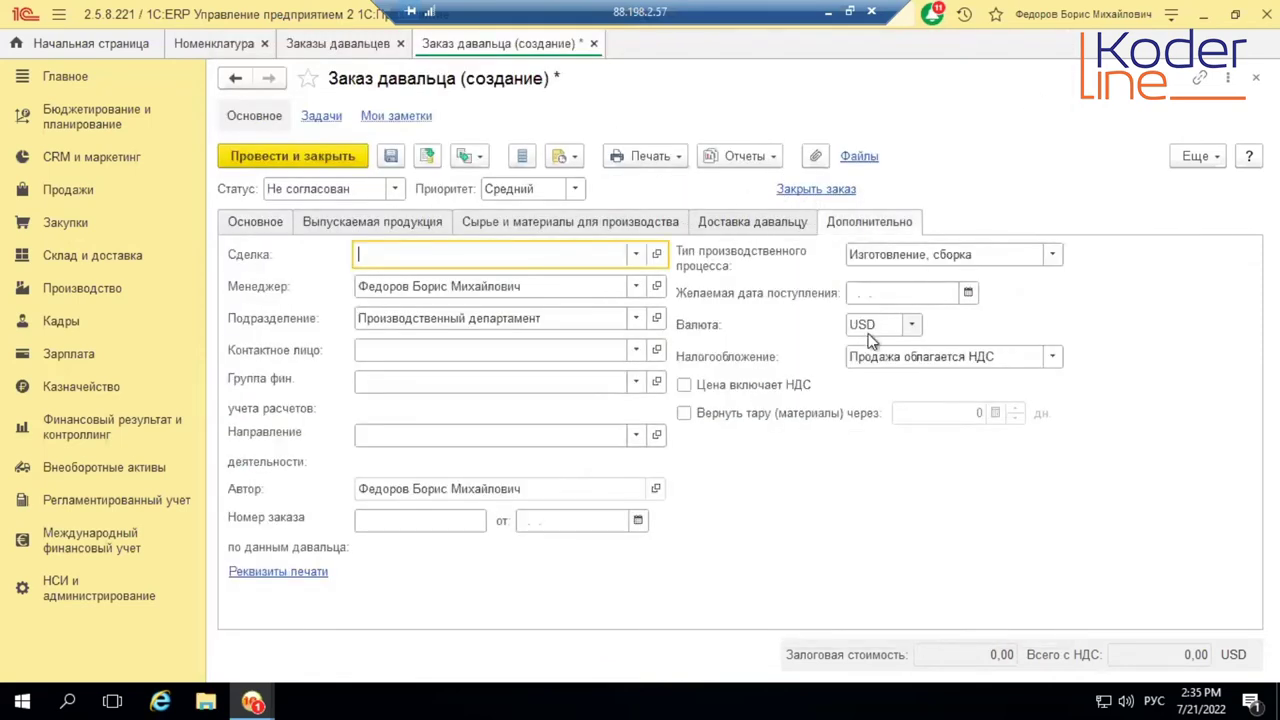
{"action": "left_click", "coordinate": [911, 324]}
{"action": "left_click", "coordinate": [893, 383]}
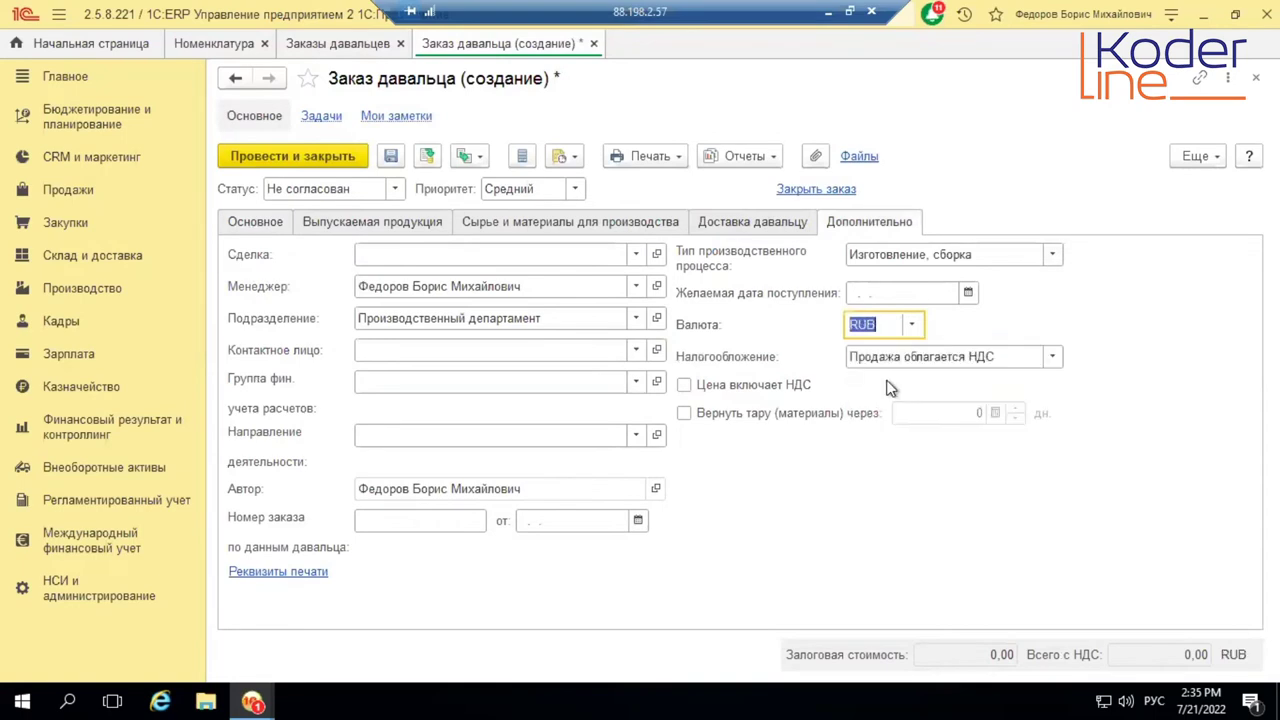
- Select Переработка as the order's contract in the main details
{"action": "left_click", "coordinate": [257, 228]}
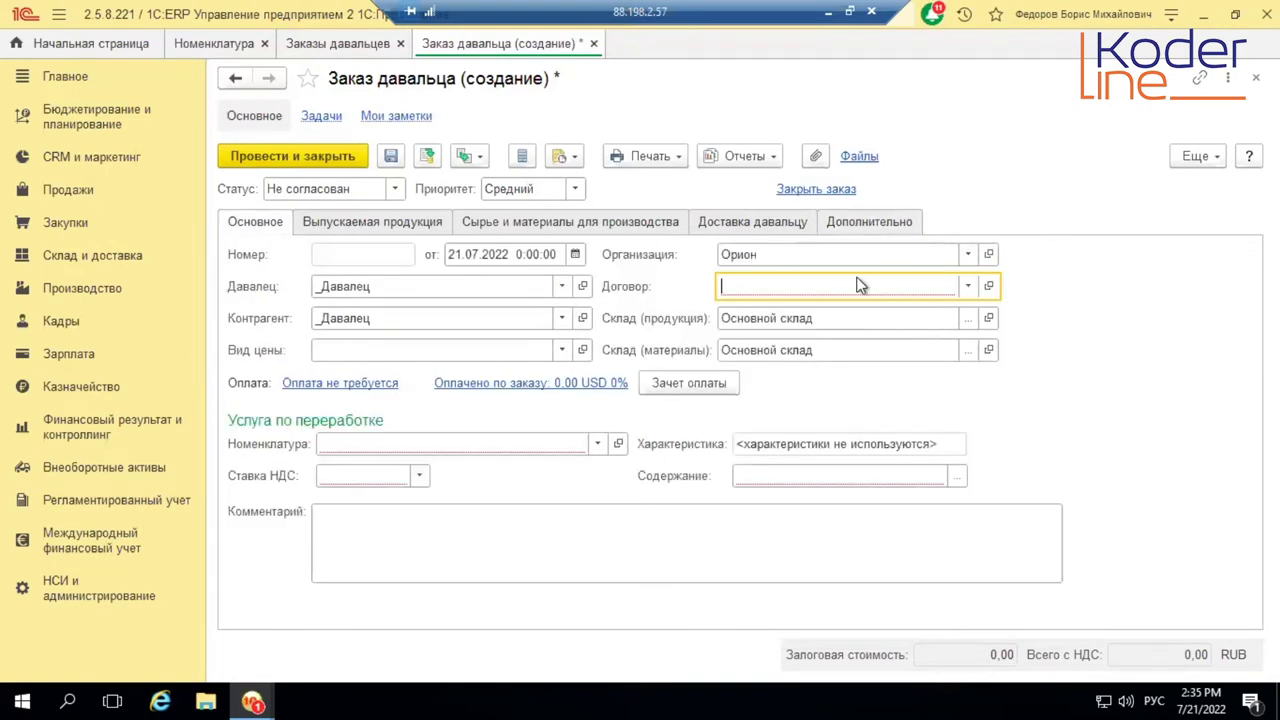
{"action": "left_click", "coordinate": [967, 286]}
{"action": "left_click", "coordinate": [840, 342]}
{"action": "double_click", "coordinate": [391, 205]}
- Open the Переработка contract, review its main details, settlement terms and accounting information, and close it
{"action": "left_click", "coordinate": [989, 286]}
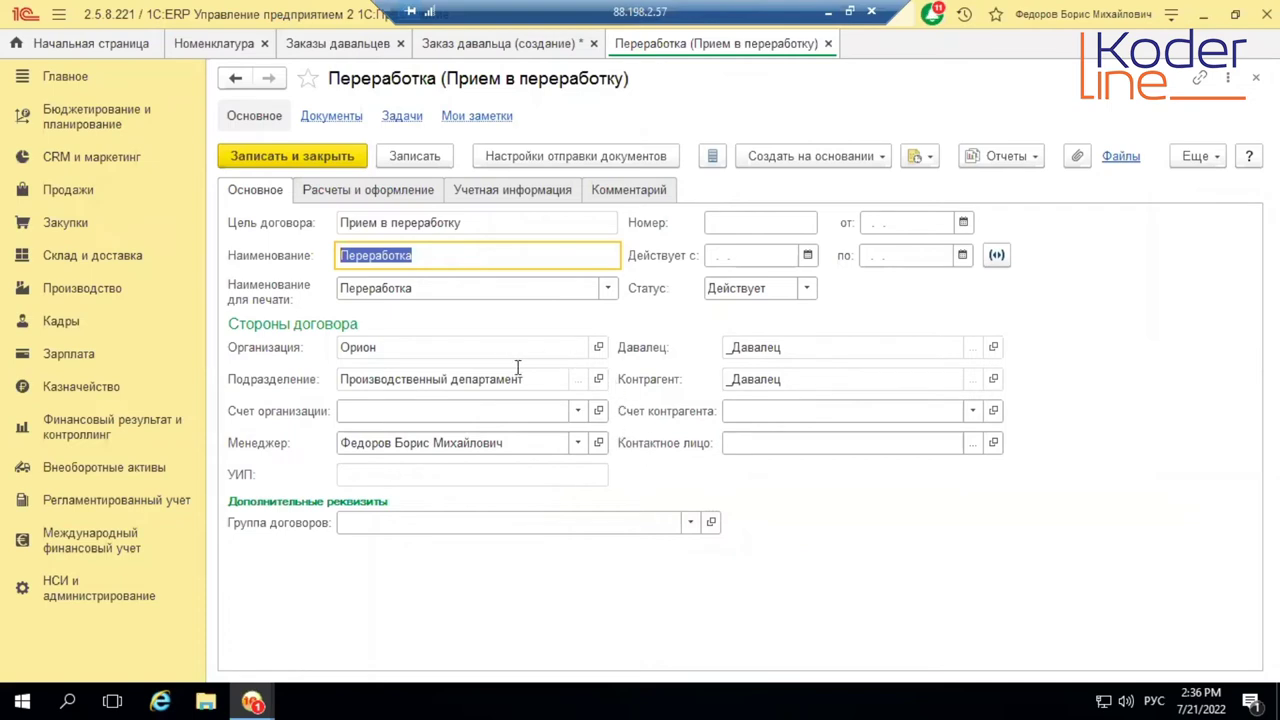
{"action": "left_click", "coordinate": [420, 190]}
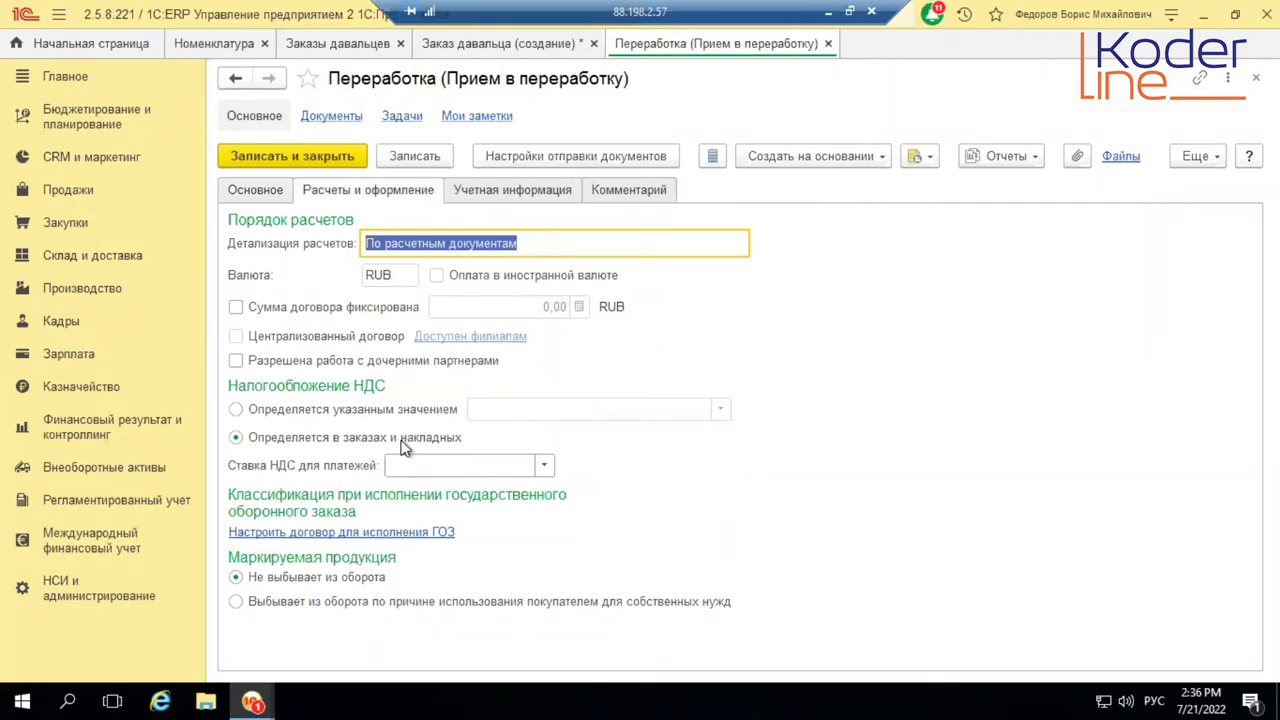
{"action": "left_click", "coordinate": [480, 192]}
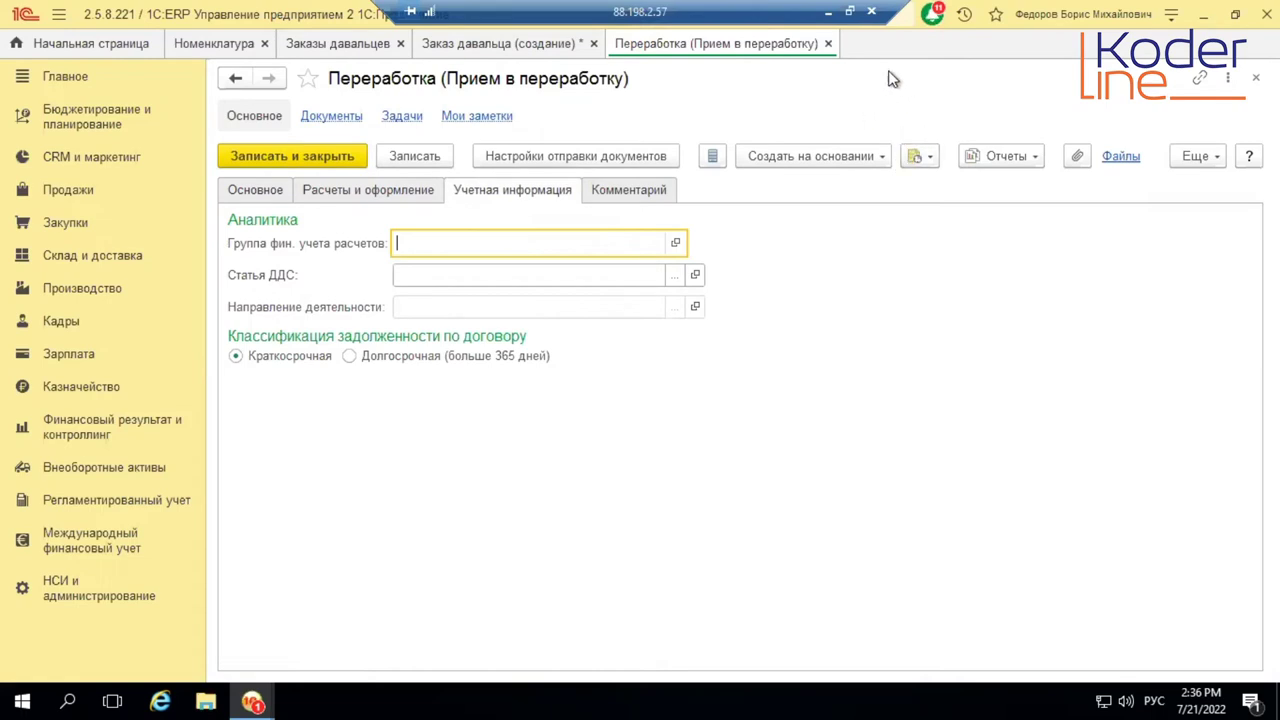
{"action": "left_click", "coordinate": [829, 45]}
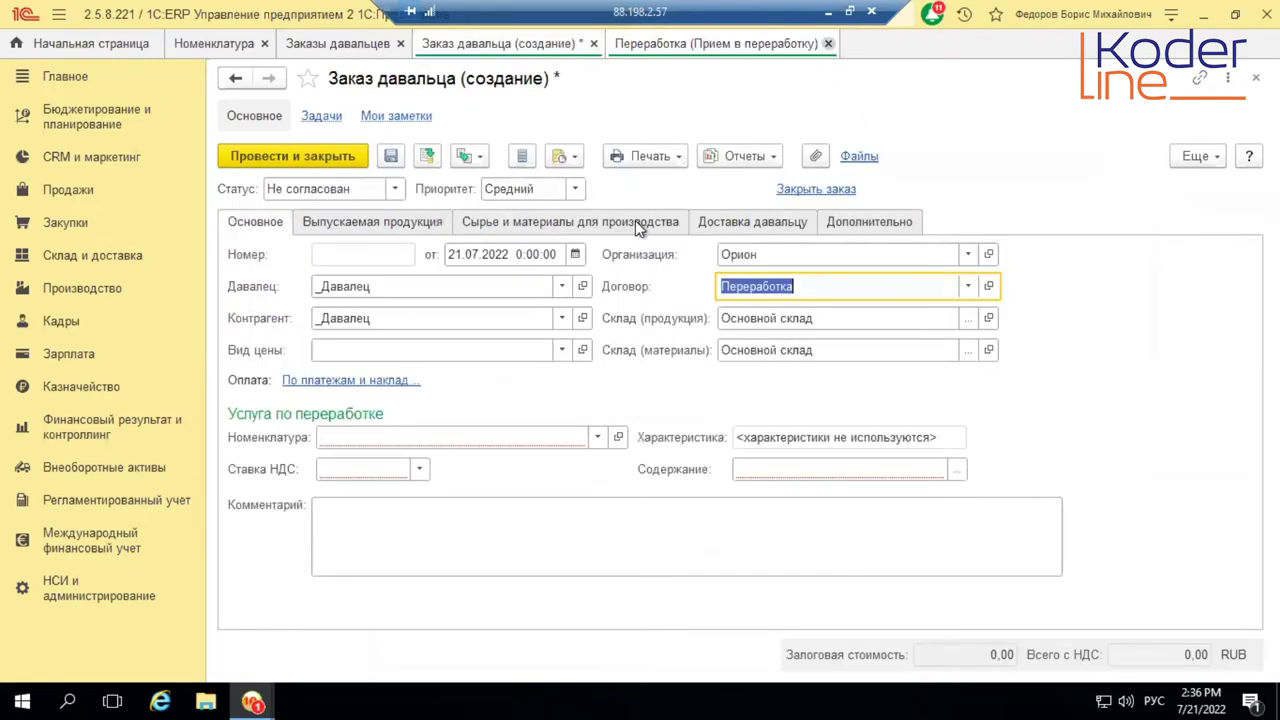
- Set the processing service to Услуги переработки and add Столешница с резьбой to the order's output products
{"action": "left_click", "coordinate": [594, 438]}
{"action": "left_click", "coordinate": [398, 461]}
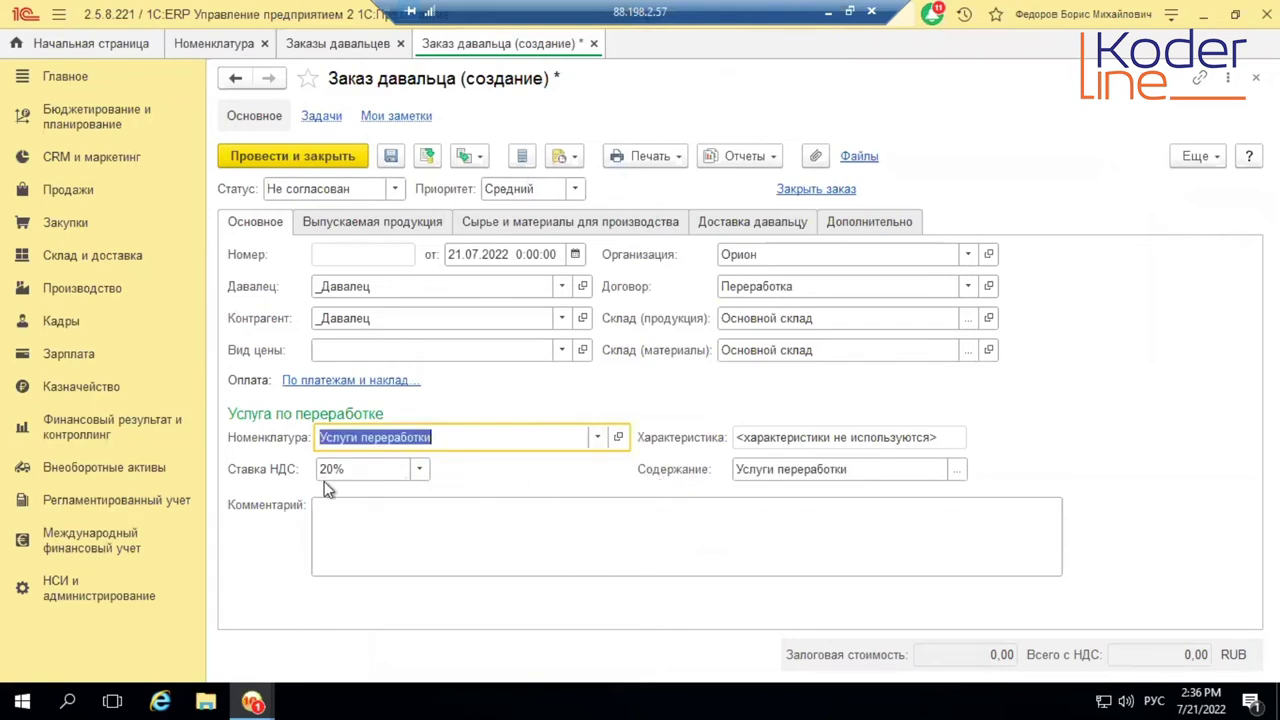
{"action": "left_click", "coordinate": [382, 224]}
{"action": "left_click", "coordinate": [256, 256]}
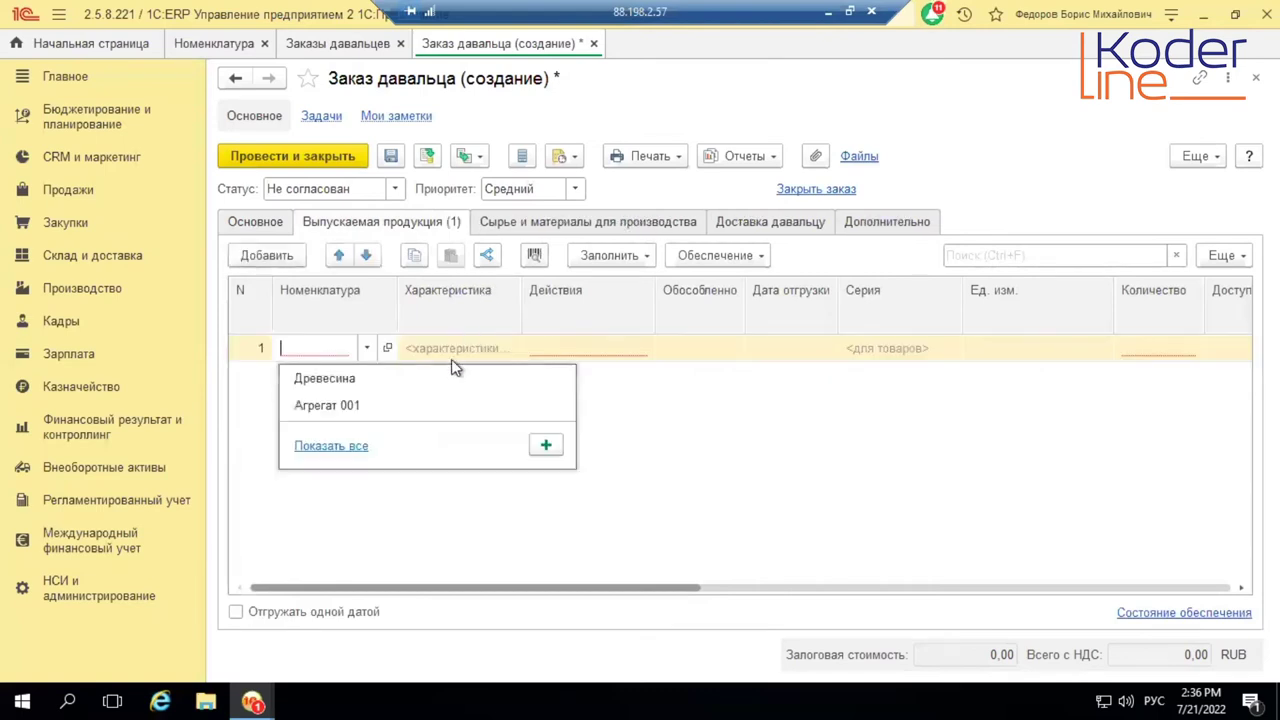
{"action": "left_click", "coordinate": [336, 447]}
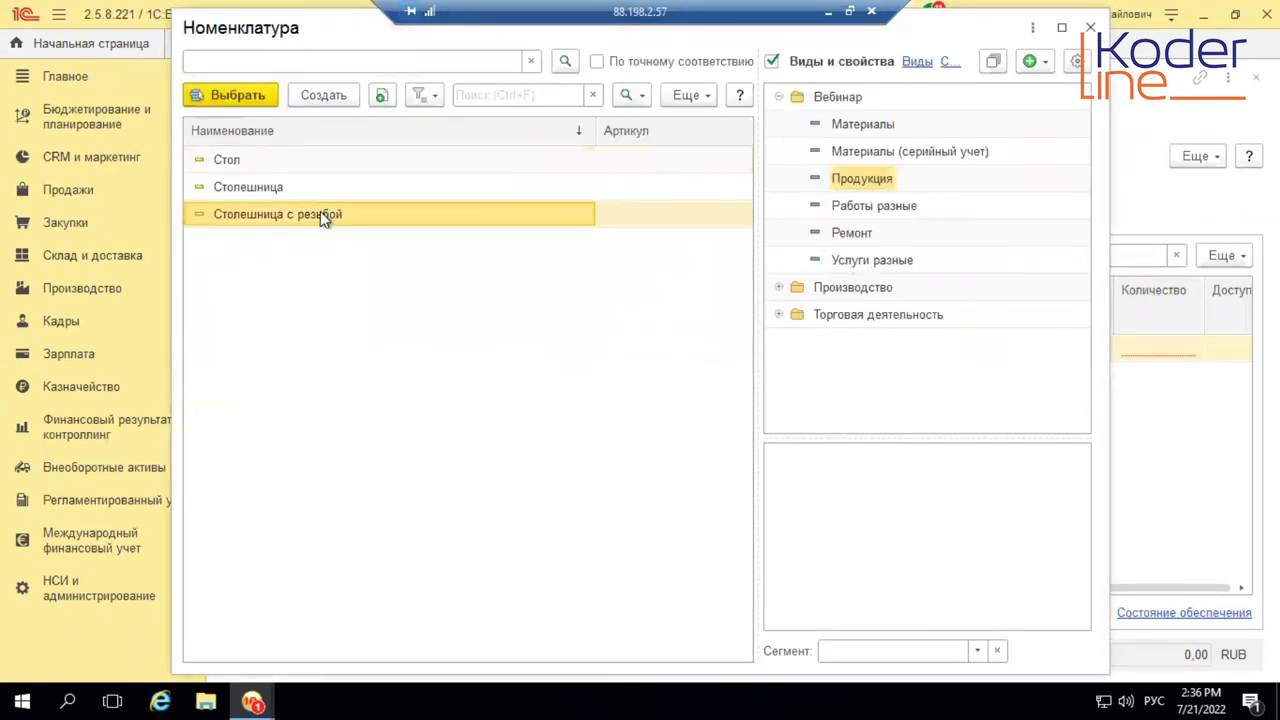
{"action": "double_click", "coordinate": [320, 214]}
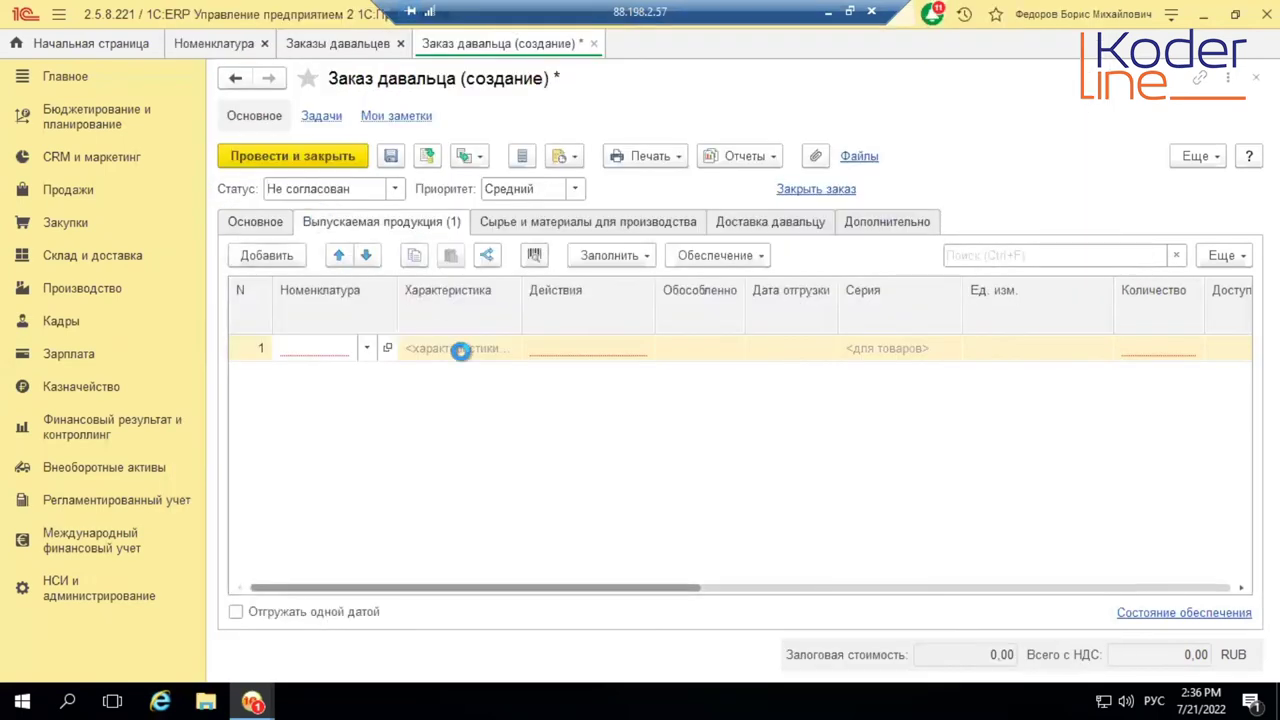
- Set the quantity of Столешница с резьбой to 1 and leave its price type as <произвольная>
{"action": "left_click", "coordinate": [1160, 348]}
{"action": "type", "text": "1"}
{"action": "key", "text": "Tab"}
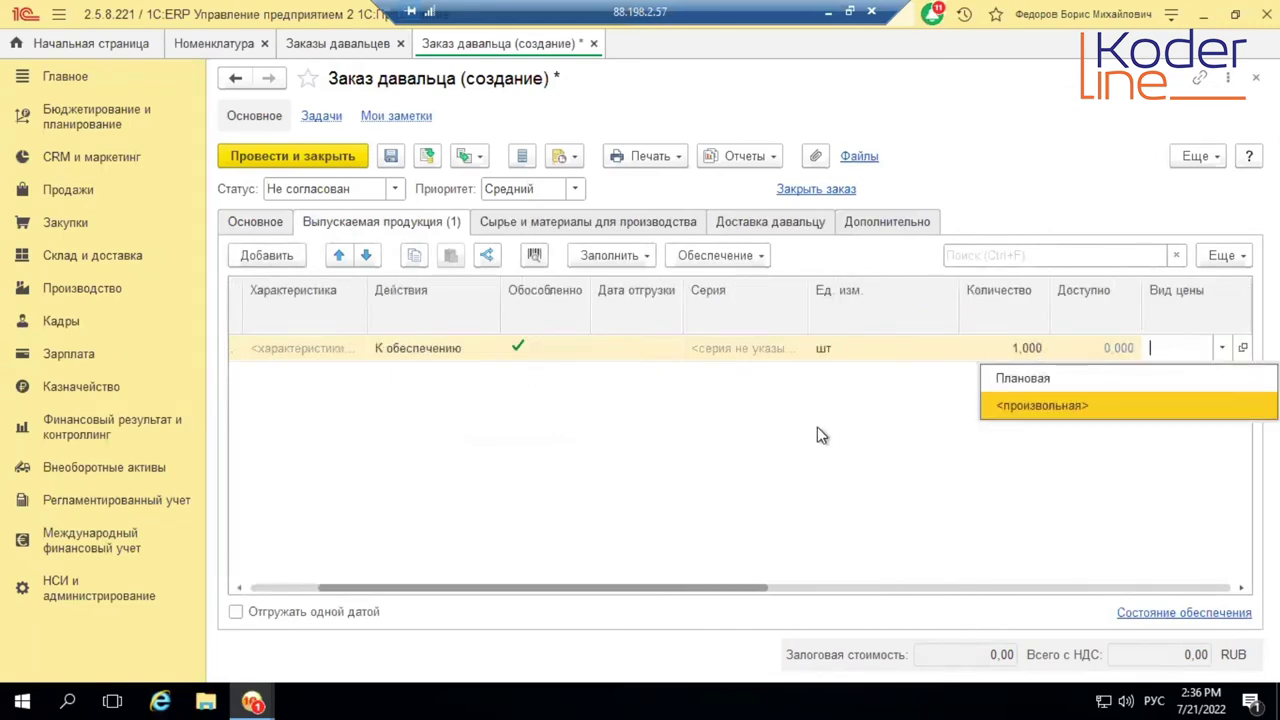
{"action": "key", "text": "Escape"}
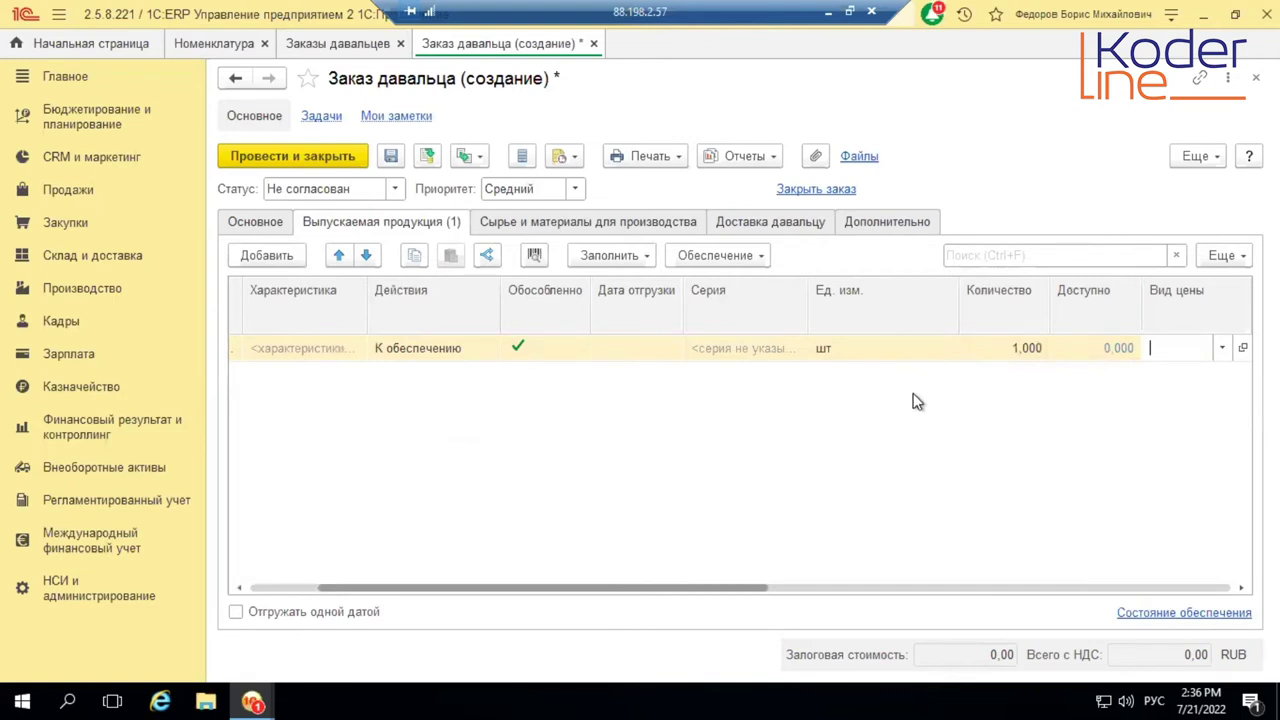
{"action": "left_click", "coordinate": [843, 410]}
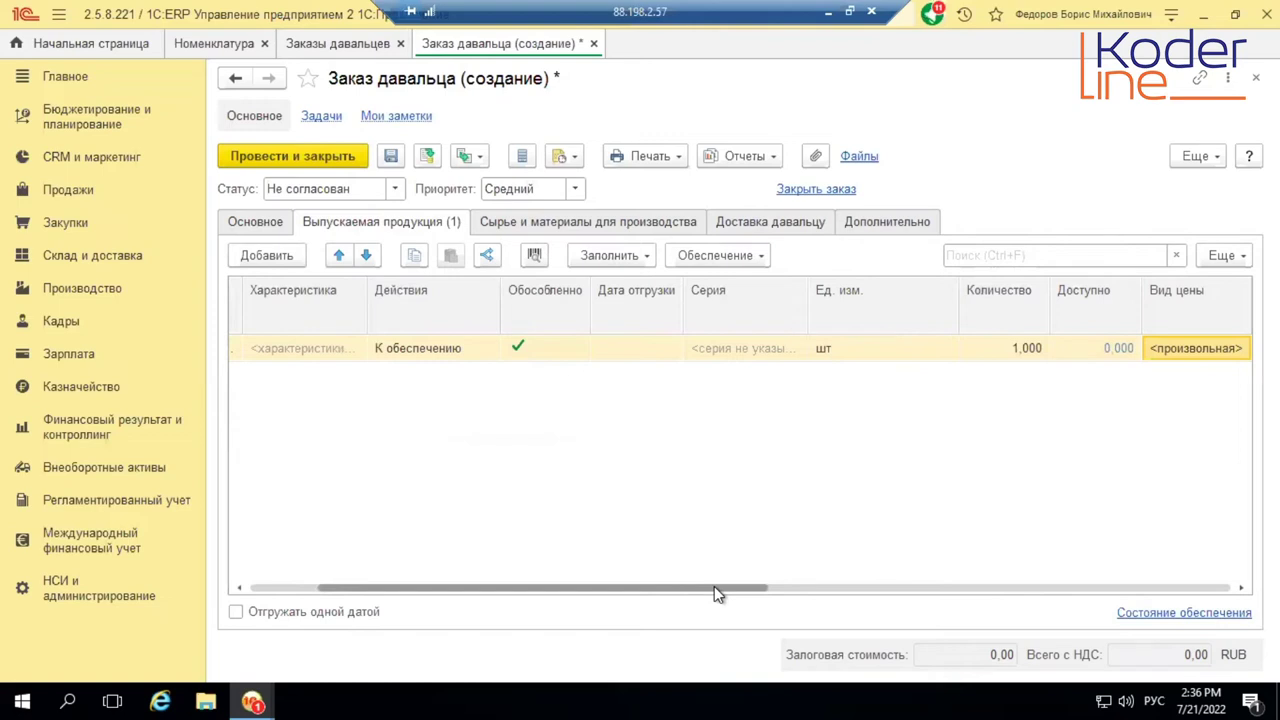
- Set the processing service price for Столешница с резьбой to 1 000 and check the remaining columns of the row
{"action": "scroll", "coordinate": [870, 595], "scroll_direction": "right", "scroll_amount": 5}
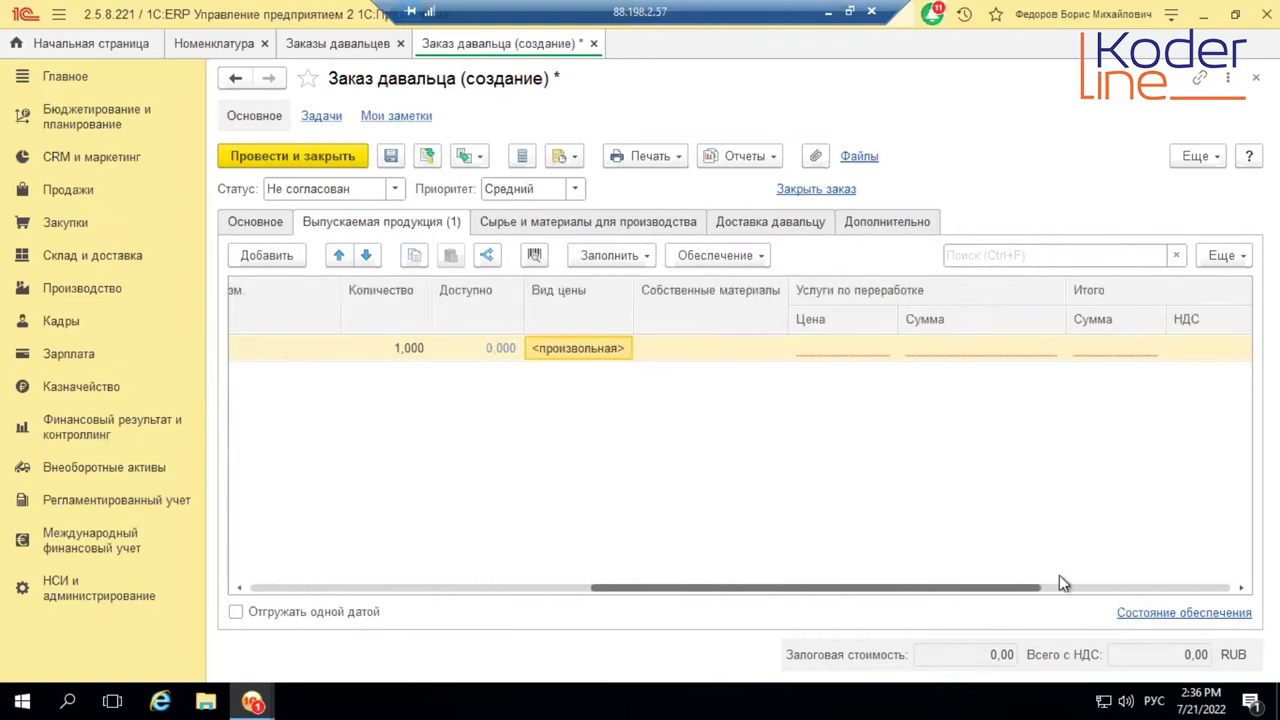
{"action": "left_click", "coordinate": [721, 340]}
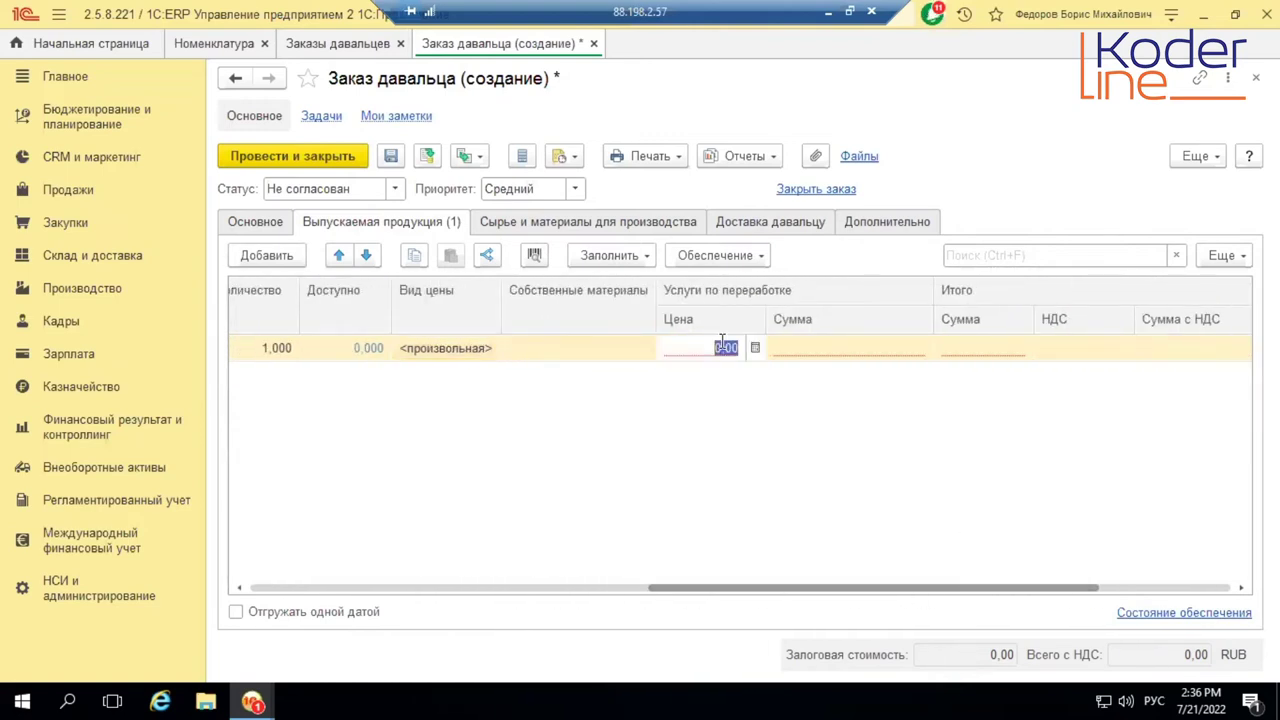
{"action": "type", "text": "1 000"}
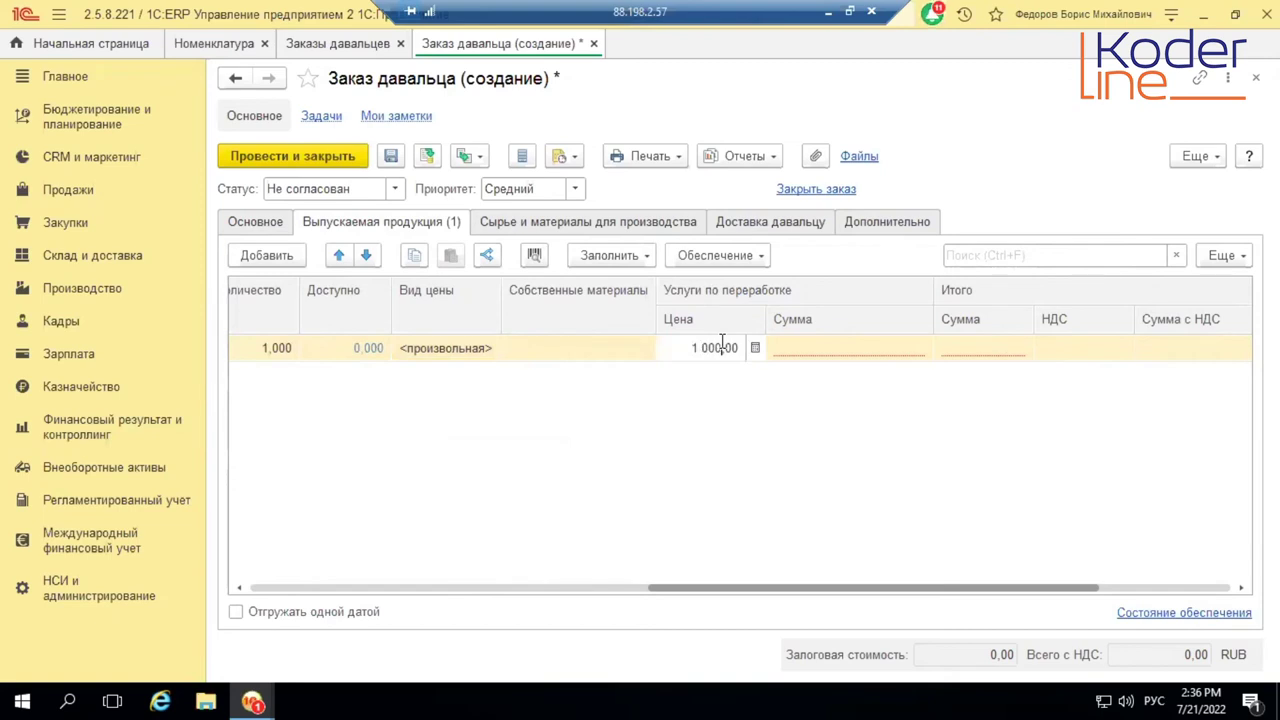
{"action": "key", "text": "Return"}
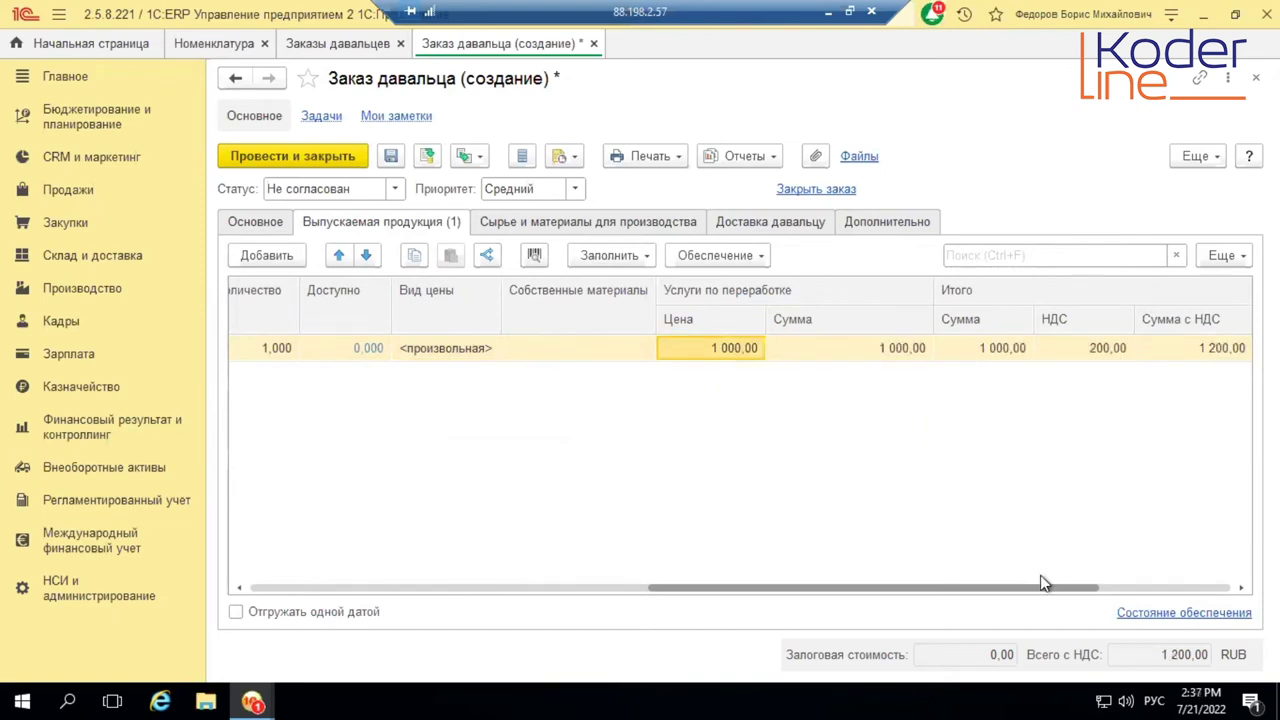
{"action": "left_click_drag", "start_coordinate": [1037, 592], "coordinate": [1153, 588]}
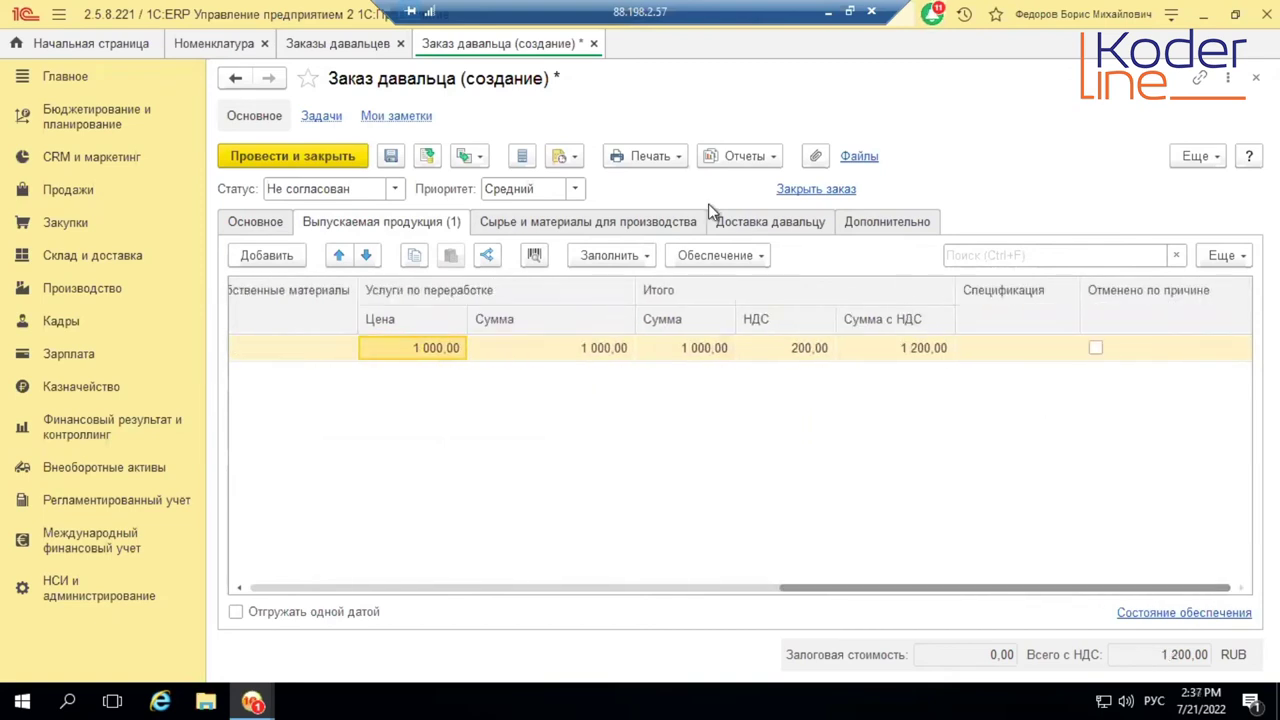
- Add Древесина тип 2 to the order's raw materials with a quantity of 3 and unit м3
{"action": "left_click", "coordinate": [585, 222]}
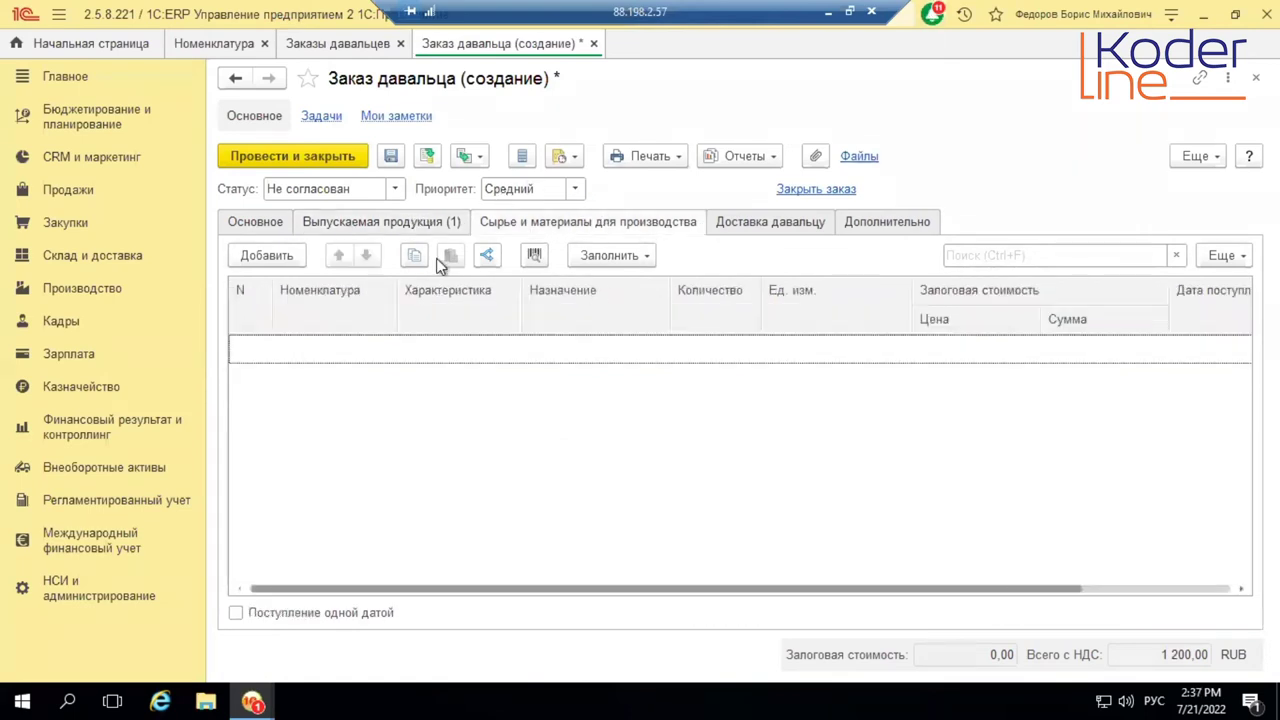
{"action": "left_click", "coordinate": [279, 252]}
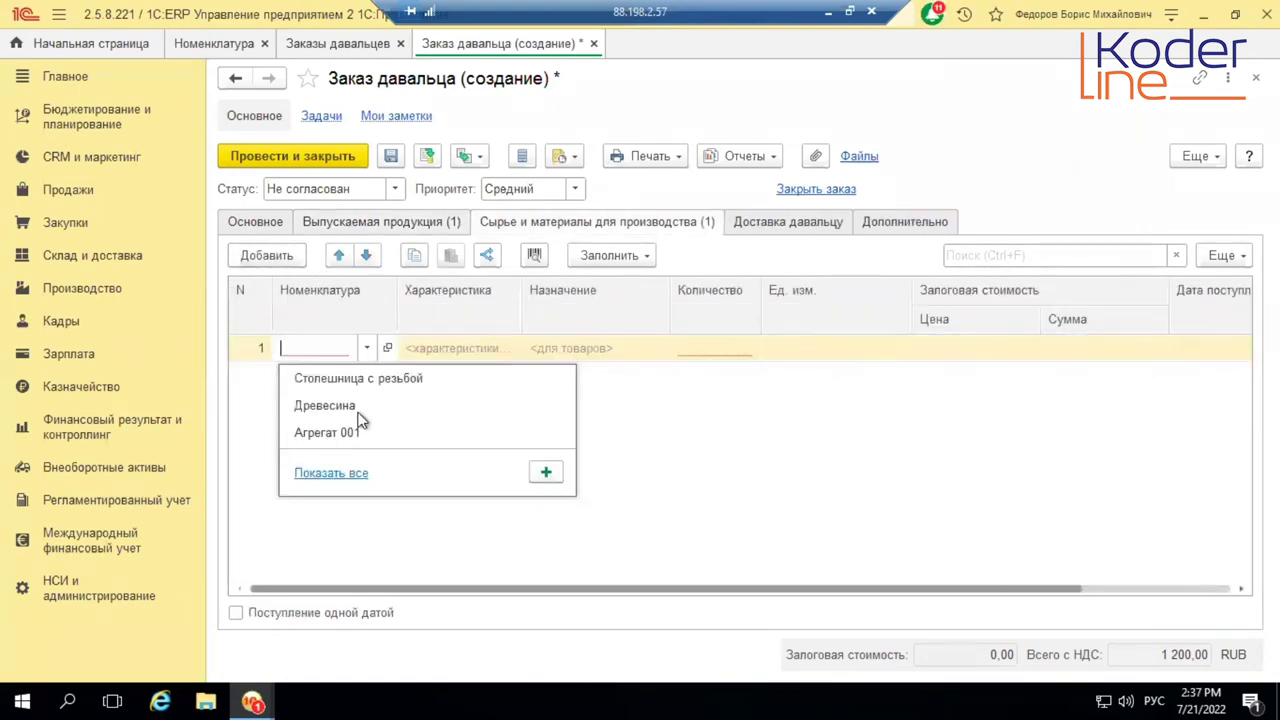
{"action": "left_click", "coordinate": [340, 347]}
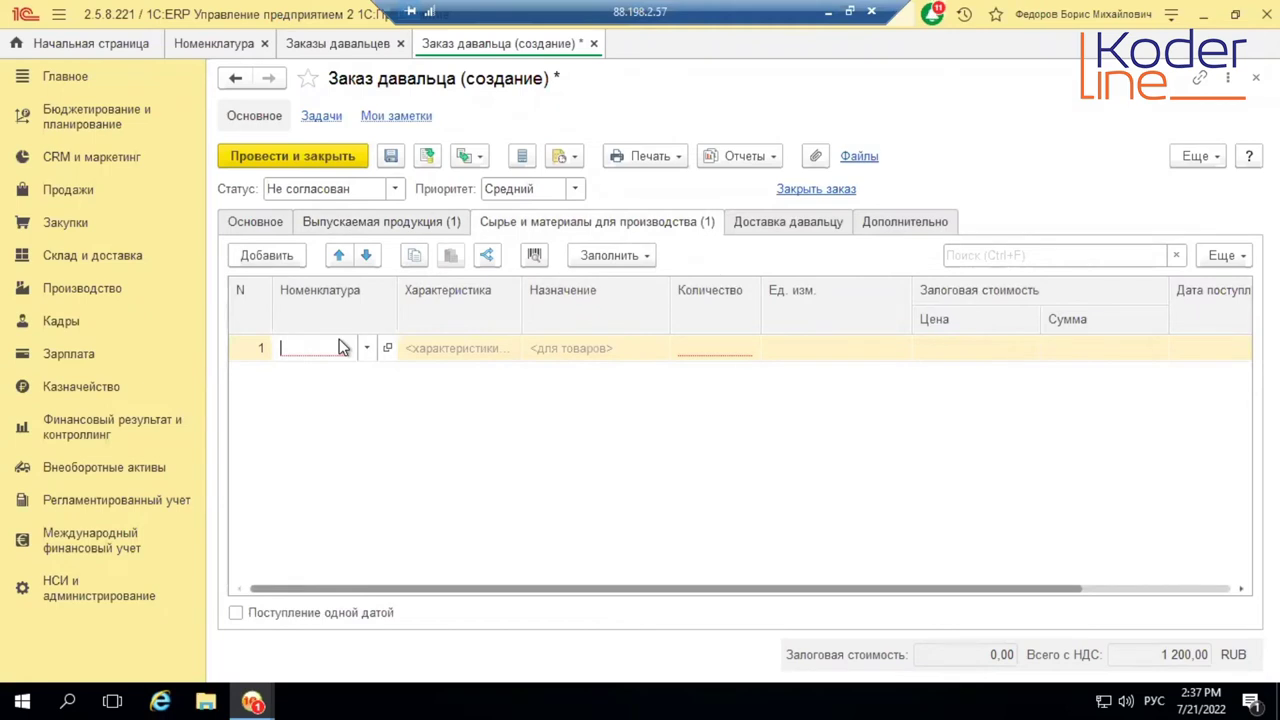
{"action": "type", "text": "древ"}
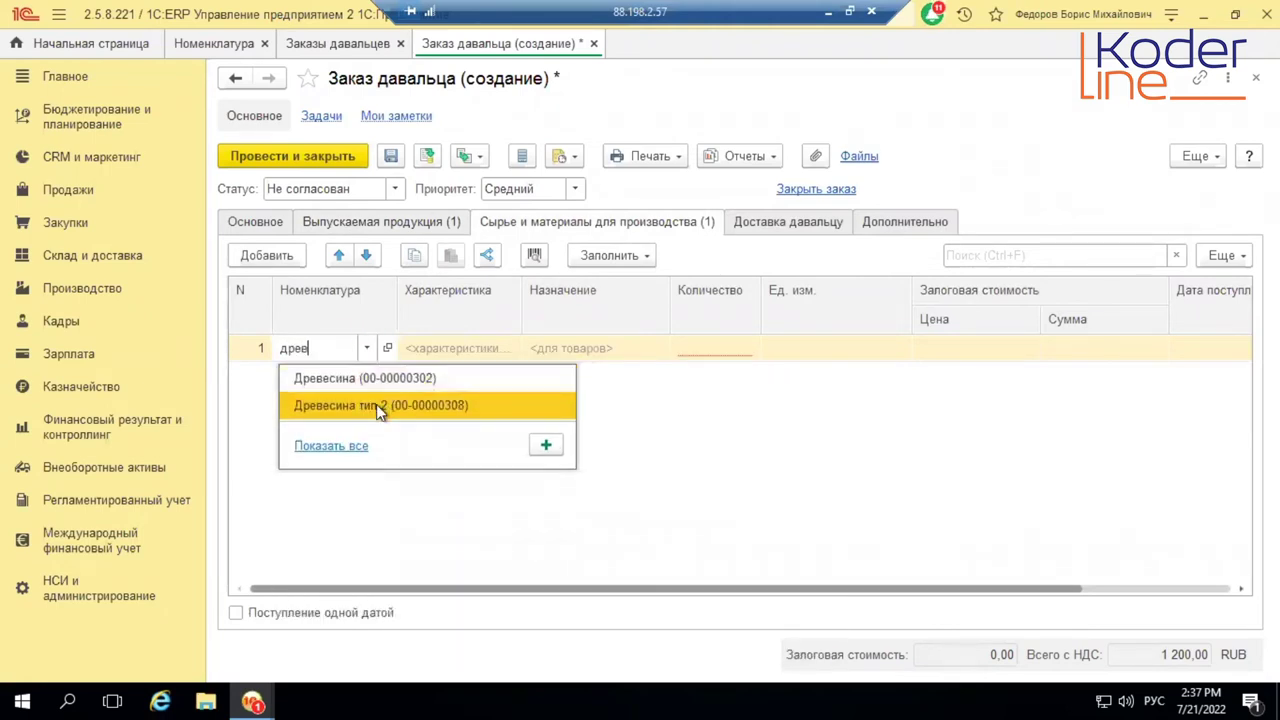
{"action": "left_click", "coordinate": [376, 404]}
{"action": "left_click", "coordinate": [723, 357]}
{"action": "type", "text": "3"}
{"action": "key", "text": "Return"}
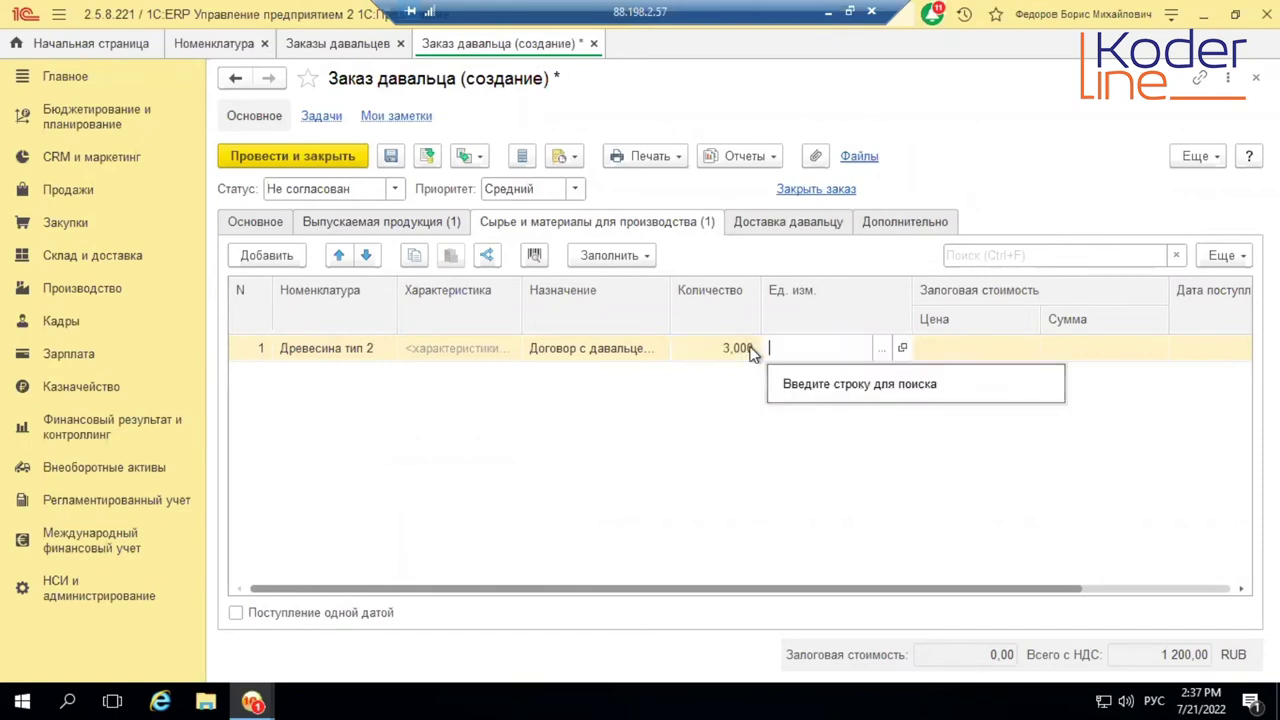
{"action": "type", "text": "м3"}
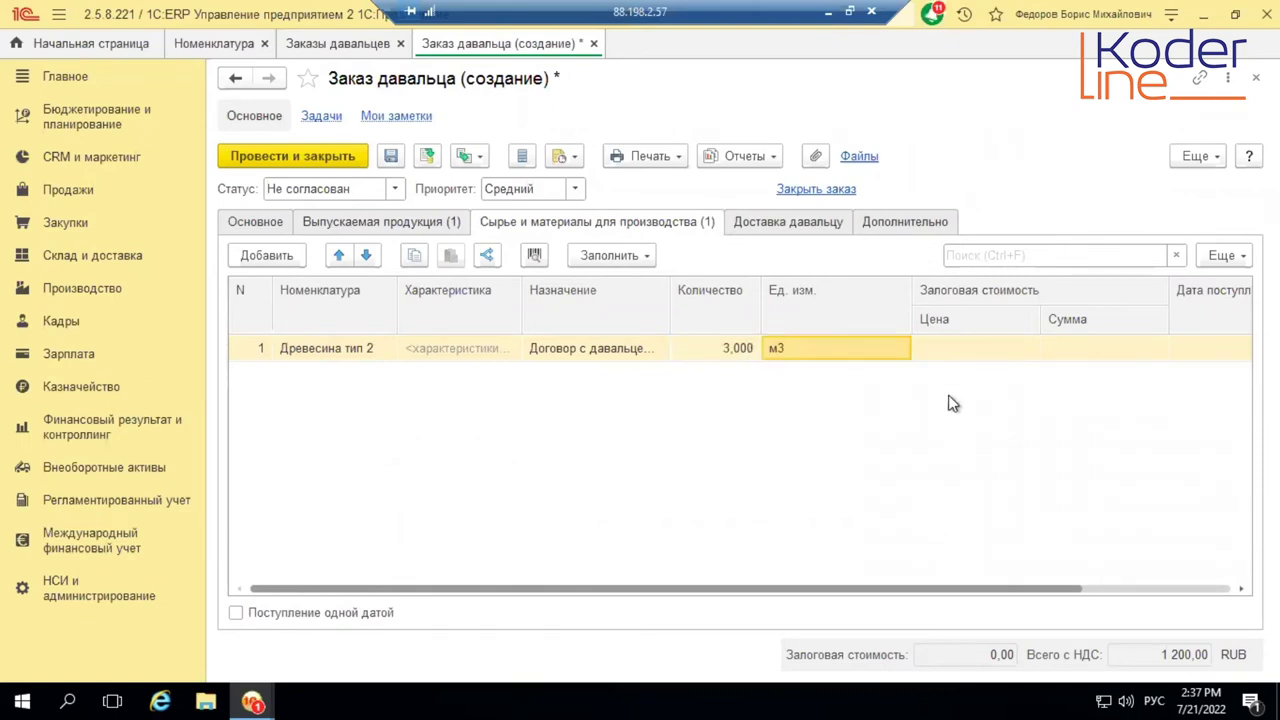
- Set the collateral price of Древесина тип 2 to 300 and check which specifications its row offers
{"action": "left_click", "coordinate": [946, 350]}
{"action": "type", "text": "300"}
{"action": "key", "text": "Return"}
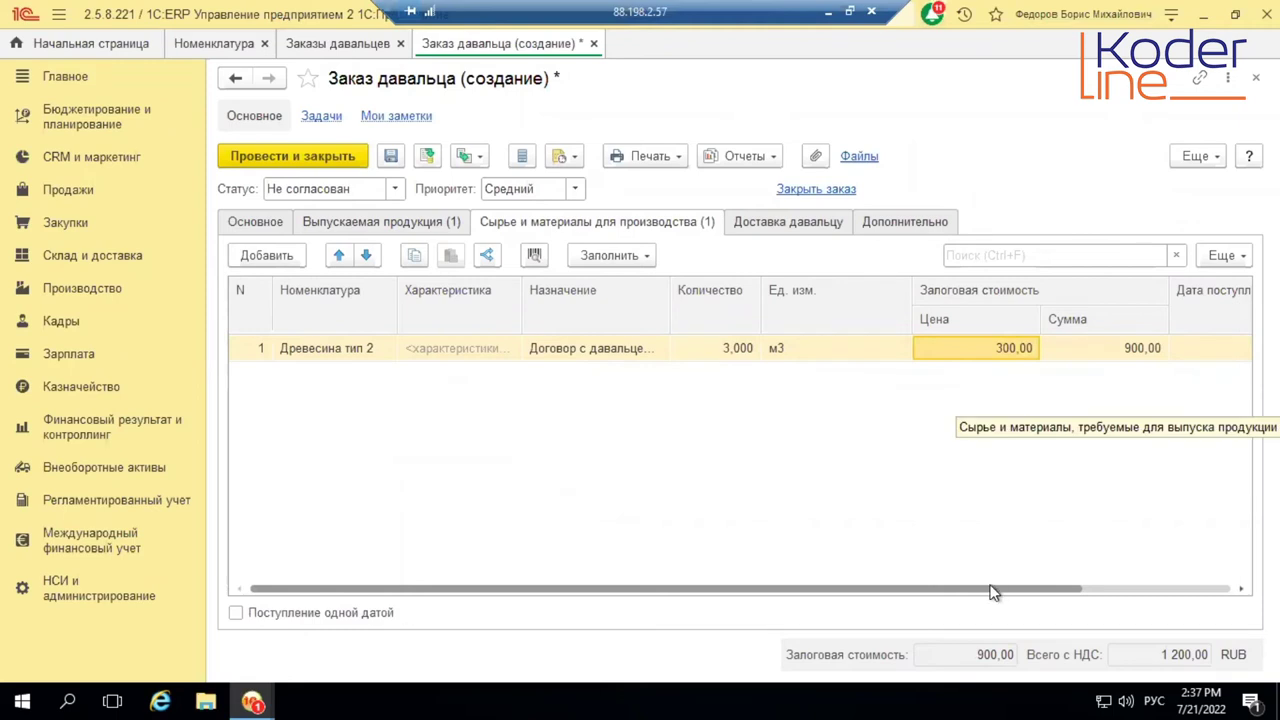
{"action": "left_click", "coordinate": [1170, 587]}
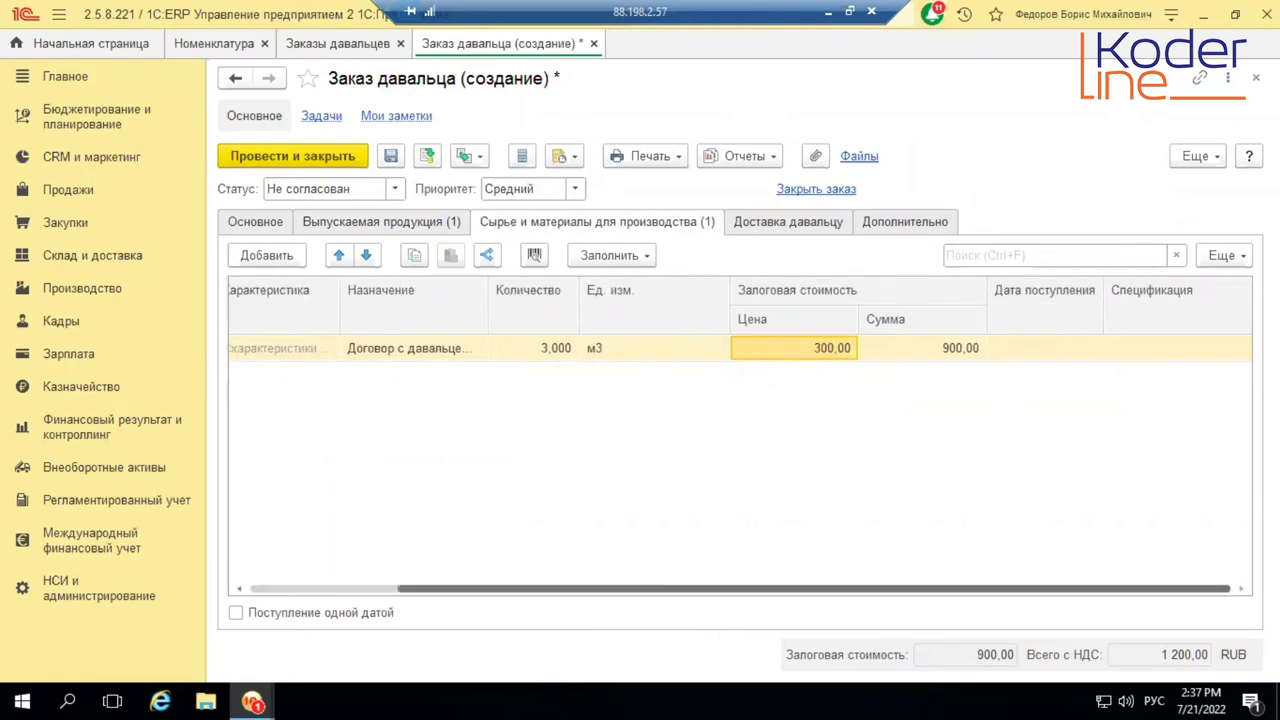
{"action": "left_click", "coordinate": [1198, 350]}
{"action": "left_click", "coordinate": [1198, 350]}
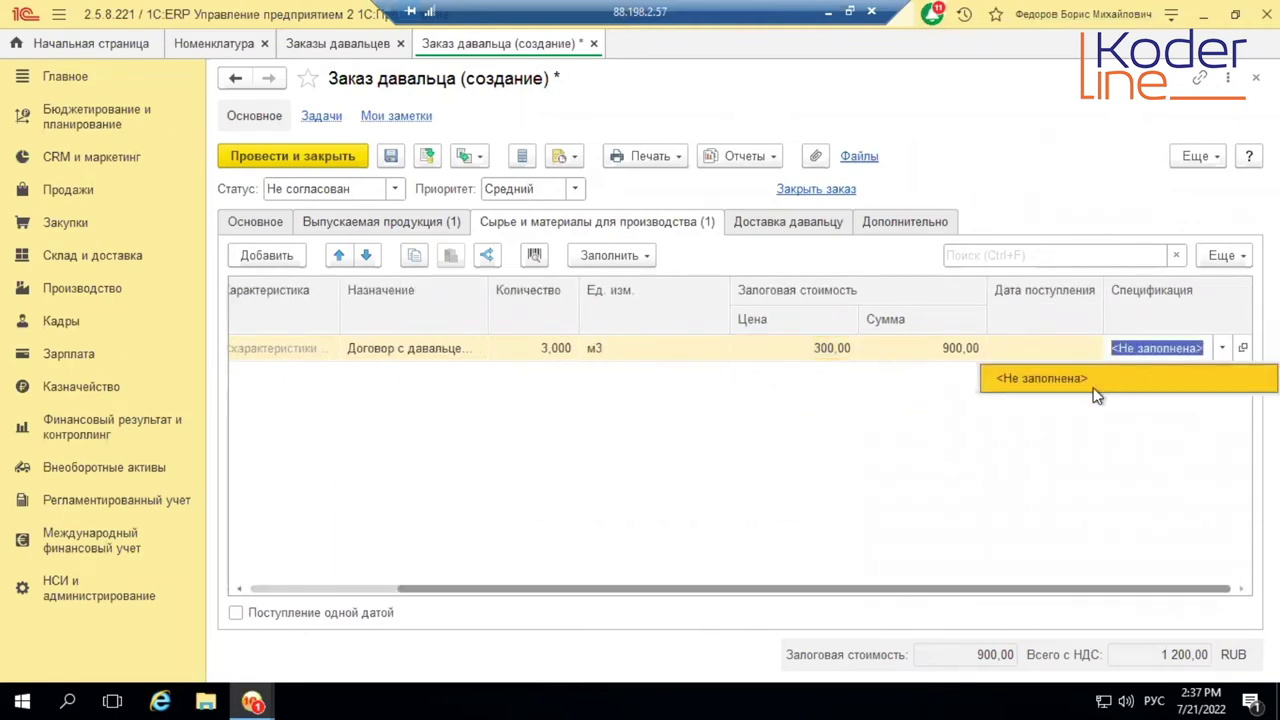
{"action": "left_click", "coordinate": [1134, 428]}
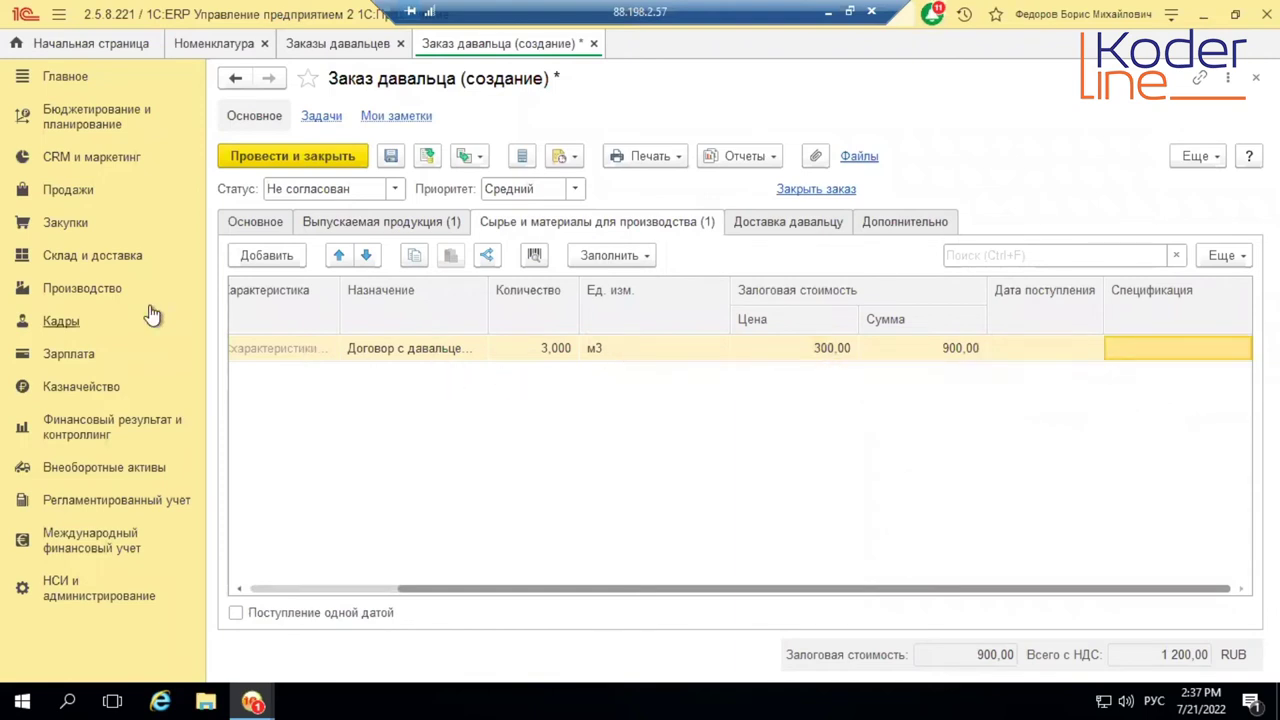
- Open the resource specifications list and create a new Изготовление, сборка specification in the Вебинар group
{"action": "left_click", "coordinate": [80, 292]}
{"action": "left_click", "coordinate": [337, 252]}
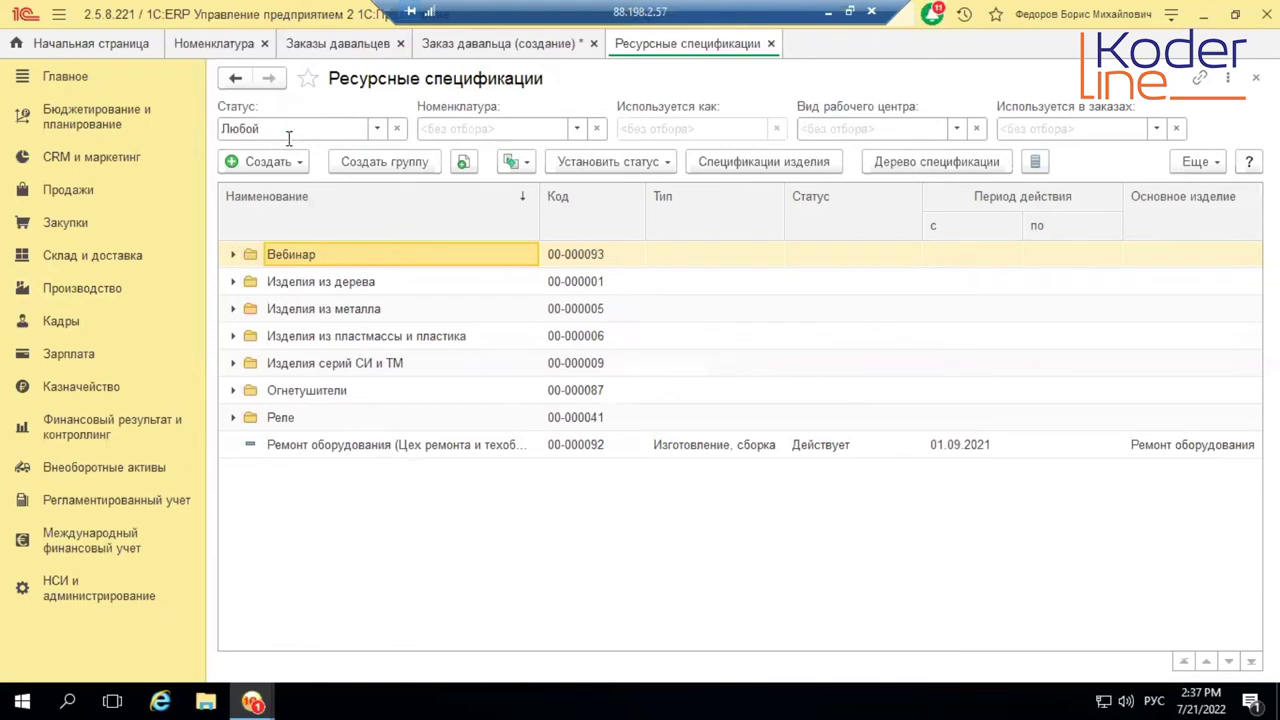
{"action": "key", "text": "Return"}
{"action": "left_click", "coordinate": [277, 162]}
{"action": "left_click", "coordinate": [343, 192]}
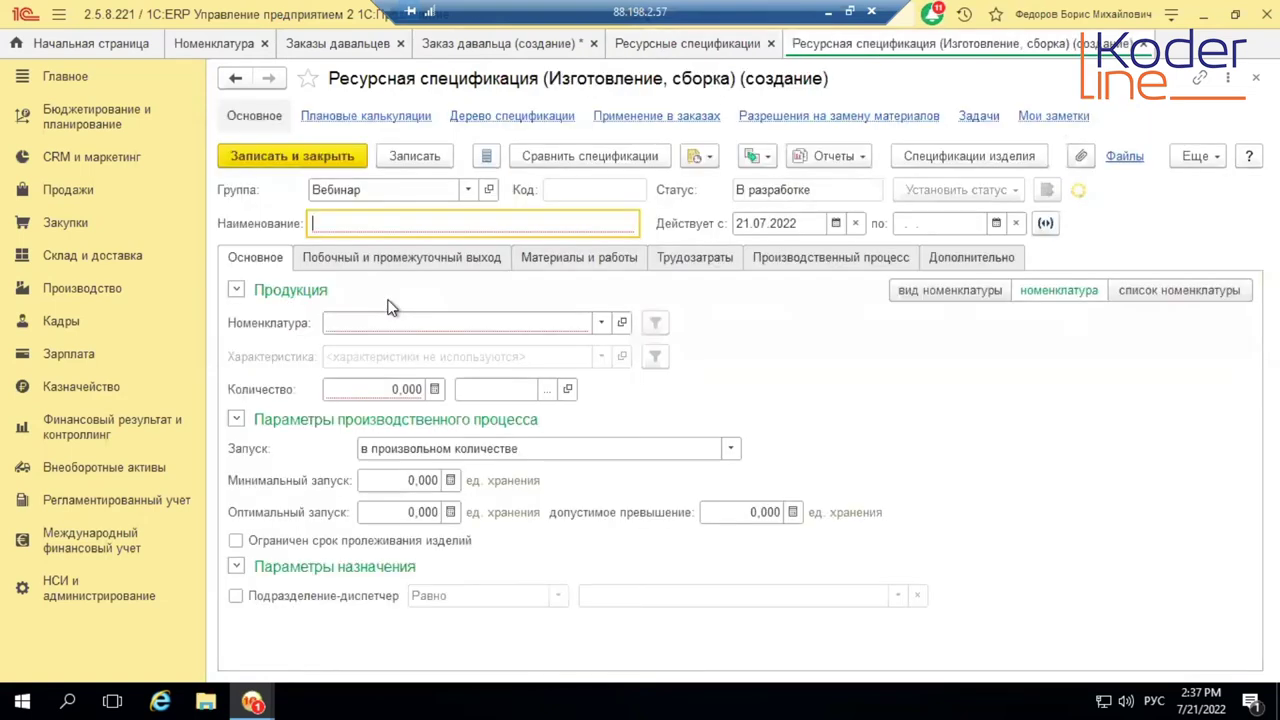
- Set the specification's output product to Столешница с резьбой with a quantity of 1
{"action": "left_click", "coordinate": [397, 325]}
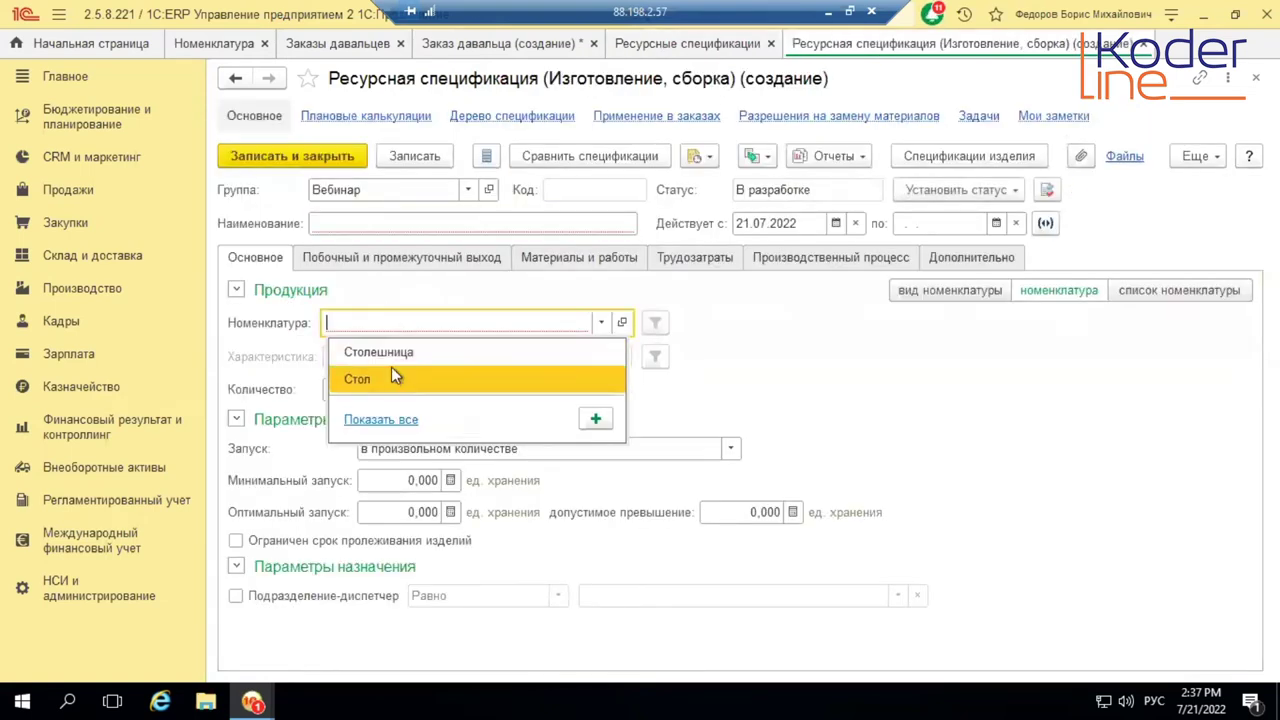
{"action": "key", "text": "Escape"}
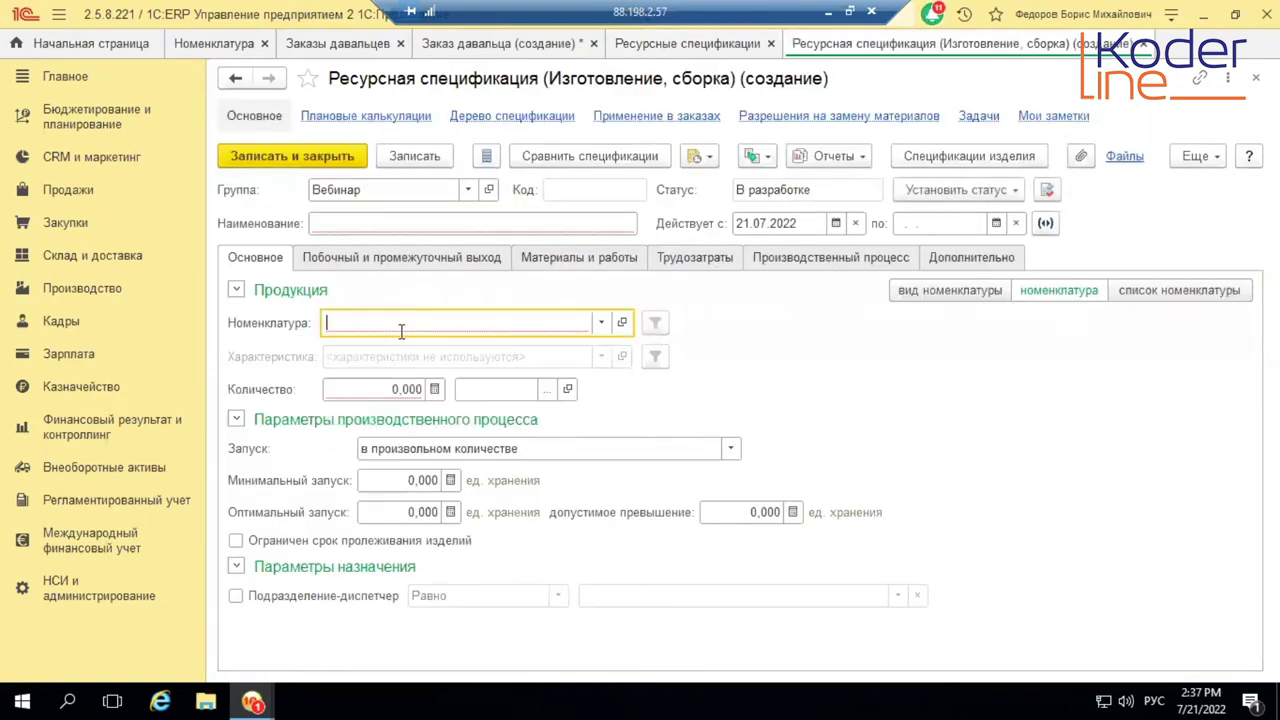
{"action": "type", "text": "стол"}
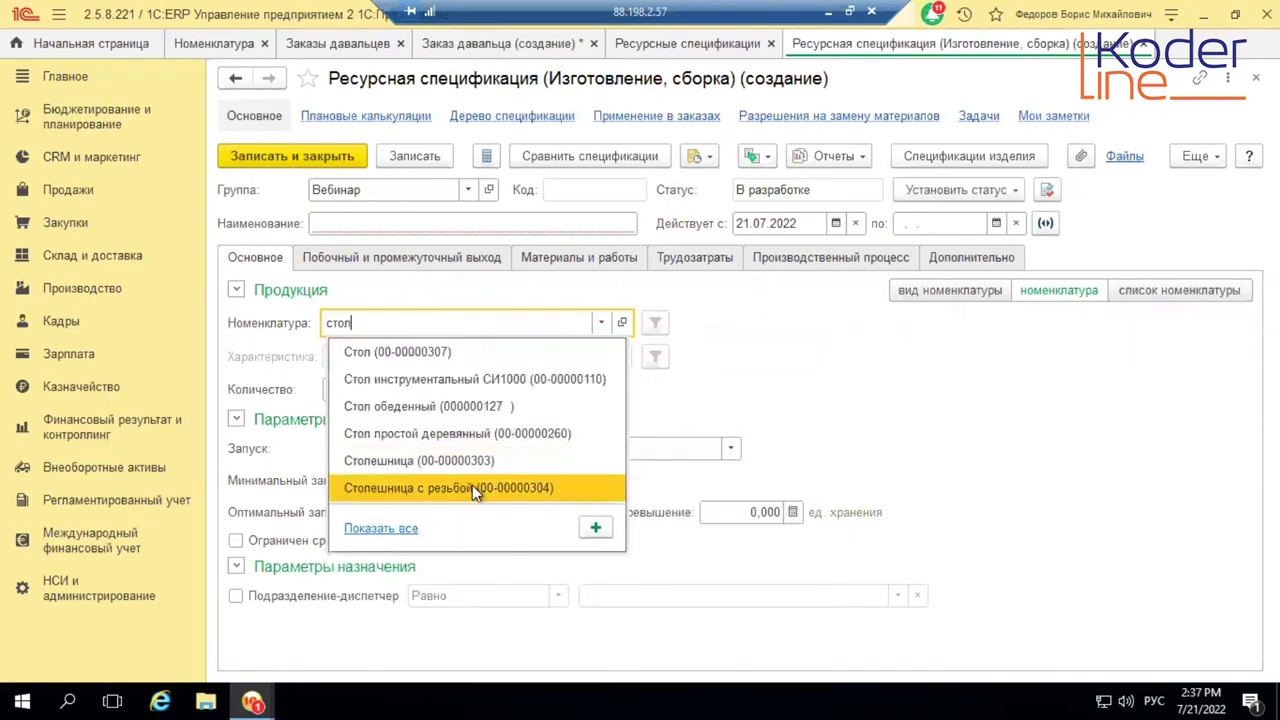
{"action": "left_click", "coordinate": [472, 487]}
{"action": "left_click", "coordinate": [418, 389]}
{"action": "type", "text": "1"}
- Copy the product name Столешница с резьбой into the specification's name
{"action": "left_click", "coordinate": [412, 323]}
{"action": "key", "text": "ctrl+c"}
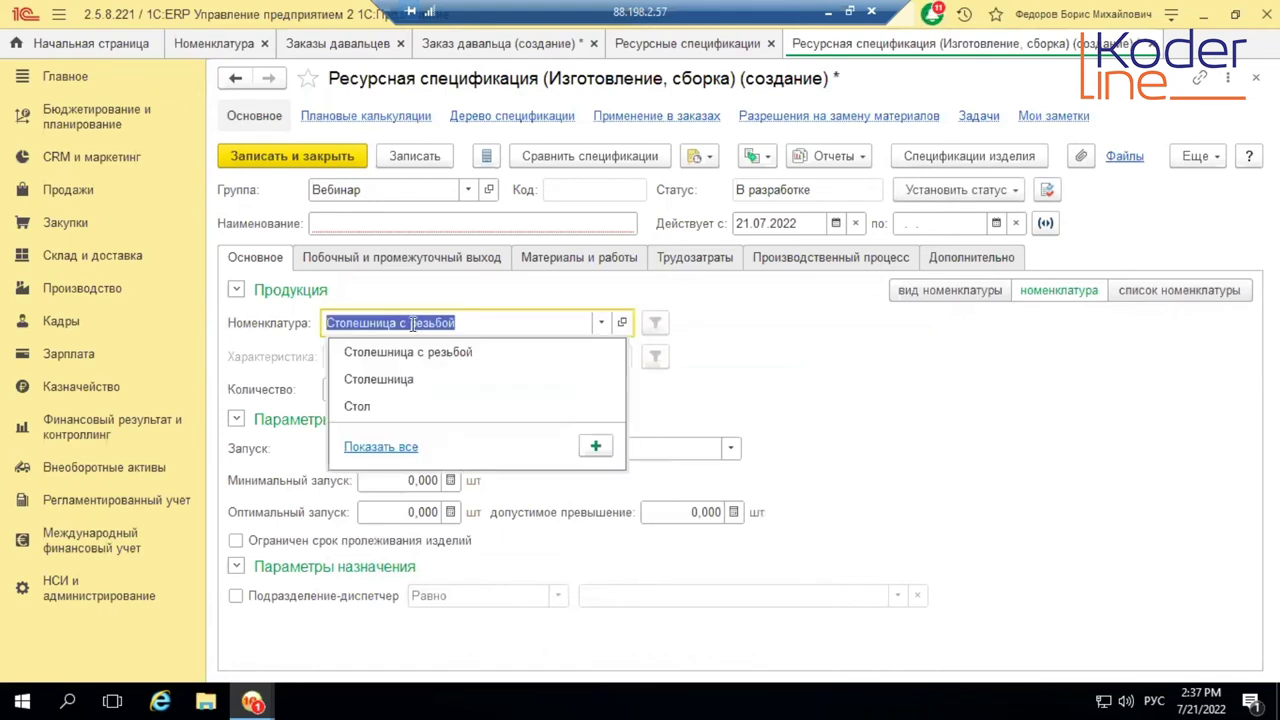
{"action": "left_click", "coordinate": [448, 223]}
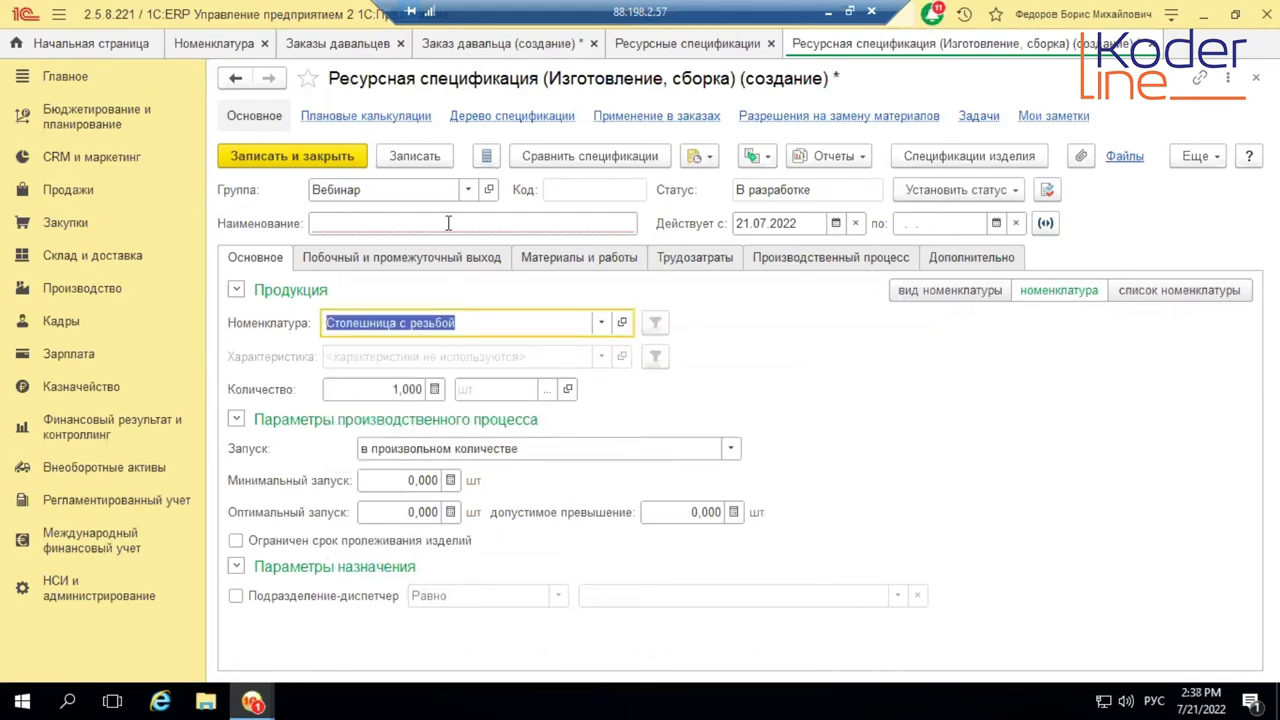
{"action": "key", "text": "ctrl+v"}
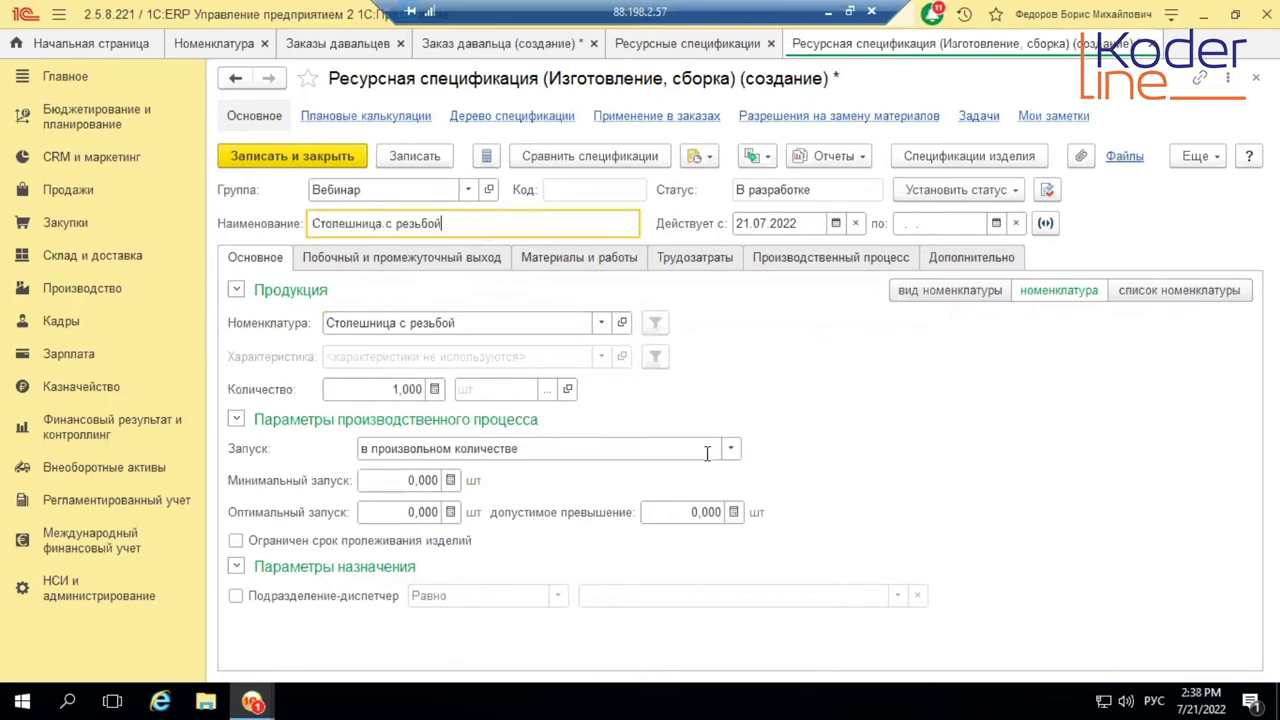
- Add Древесина тип 2 to the specification's materials and works
{"action": "left_click", "coordinate": [365, 259]}
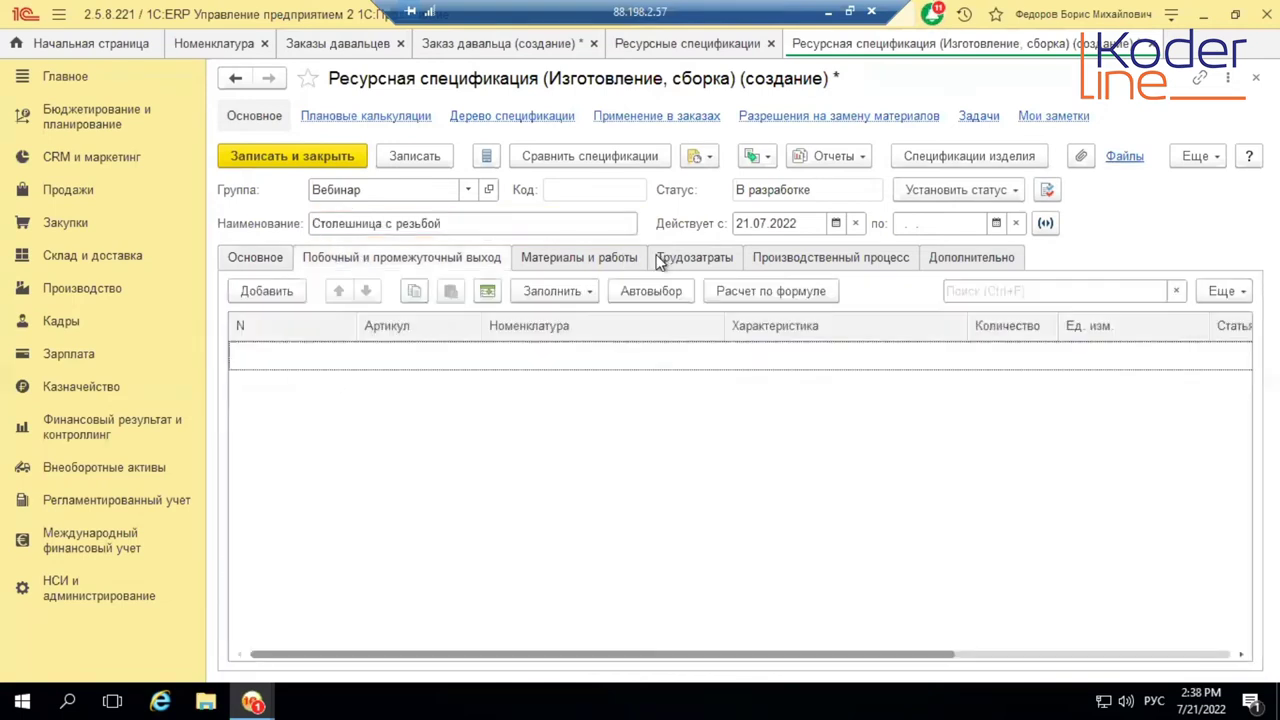
{"action": "left_click", "coordinate": [592, 260]}
{"action": "left_click", "coordinate": [264, 291]}
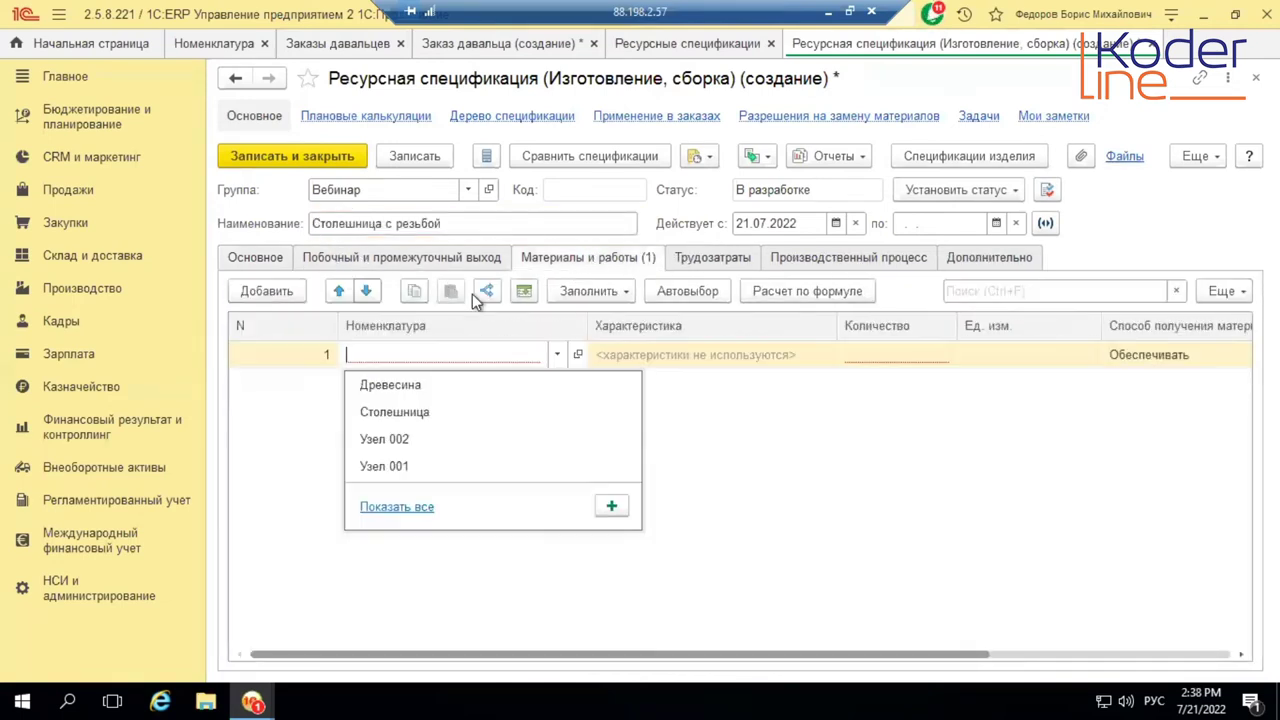
{"action": "left_click", "coordinate": [425, 383]}
{"action": "left_click", "coordinate": [448, 356]}
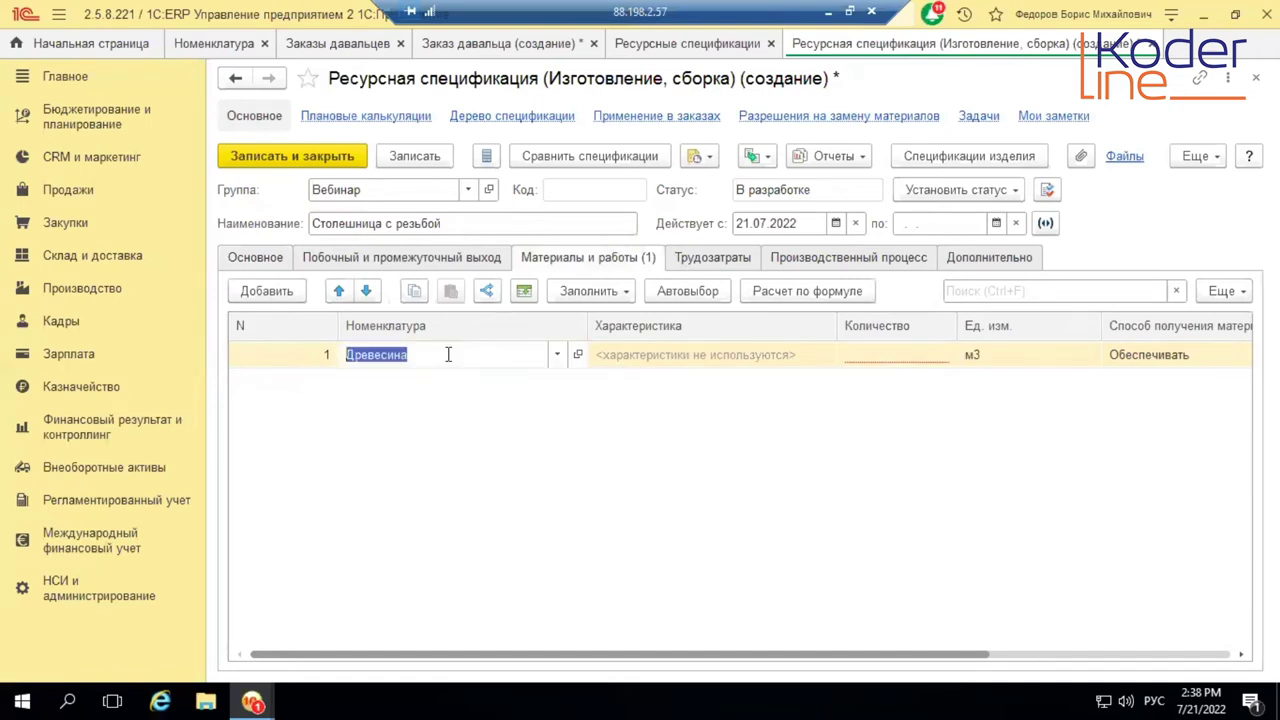
{"action": "left_click", "coordinate": [448, 354]}
{"action": "type", "text": "2"}
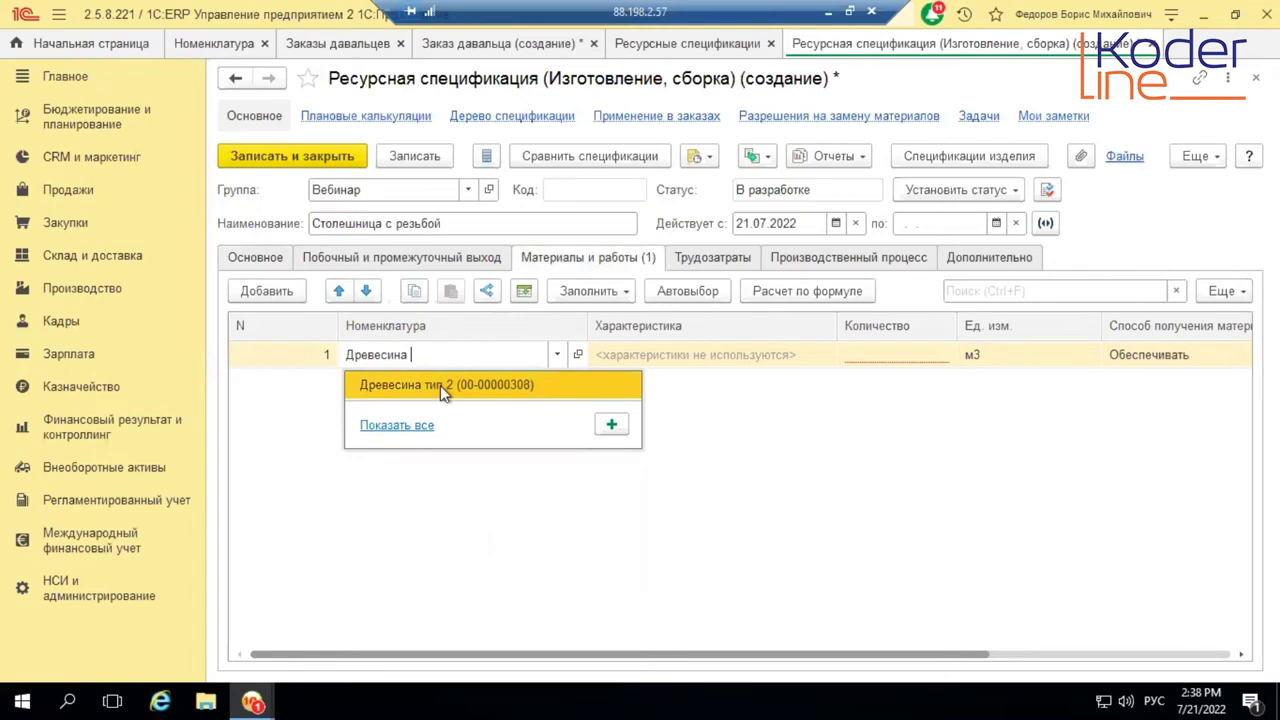
{"action": "left_click", "coordinate": [440, 385]}
- Set the quantity of Древесина тип 2 in the specification to 3 and check its costing item
{"action": "left_click", "coordinate": [886, 357]}
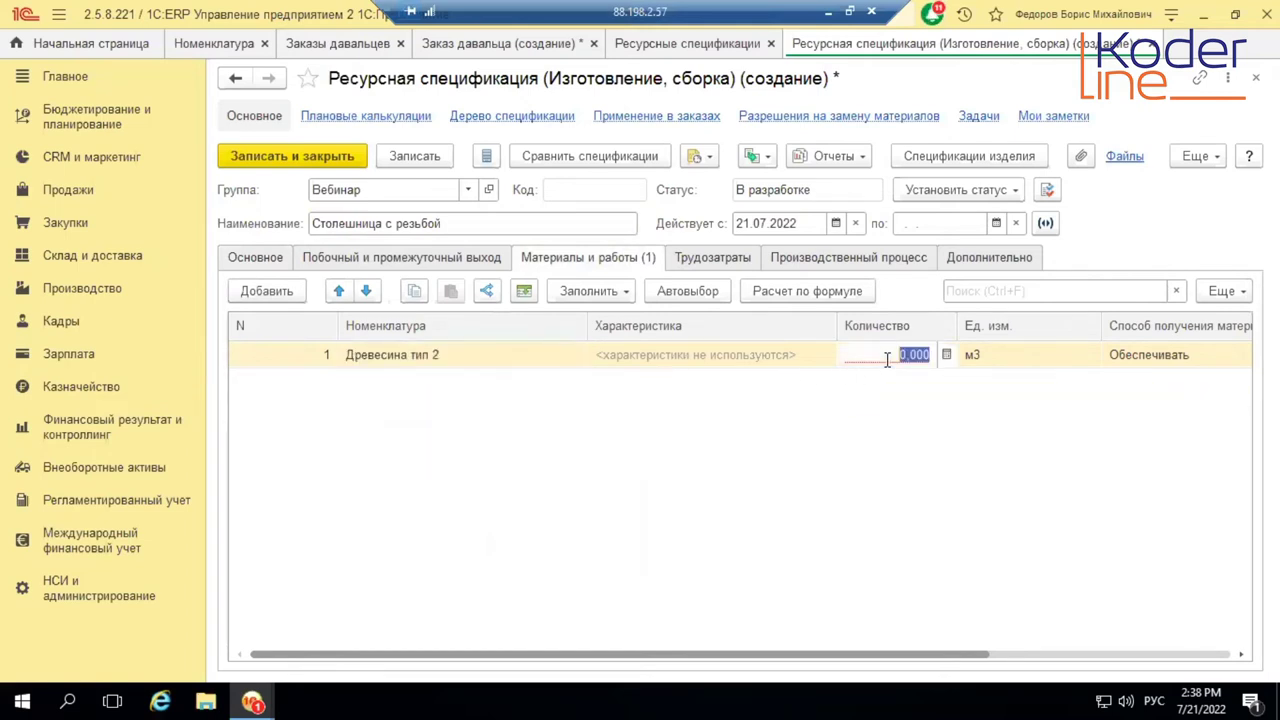
{"action": "type", "text": "3"}
{"action": "key", "text": "Tab"}
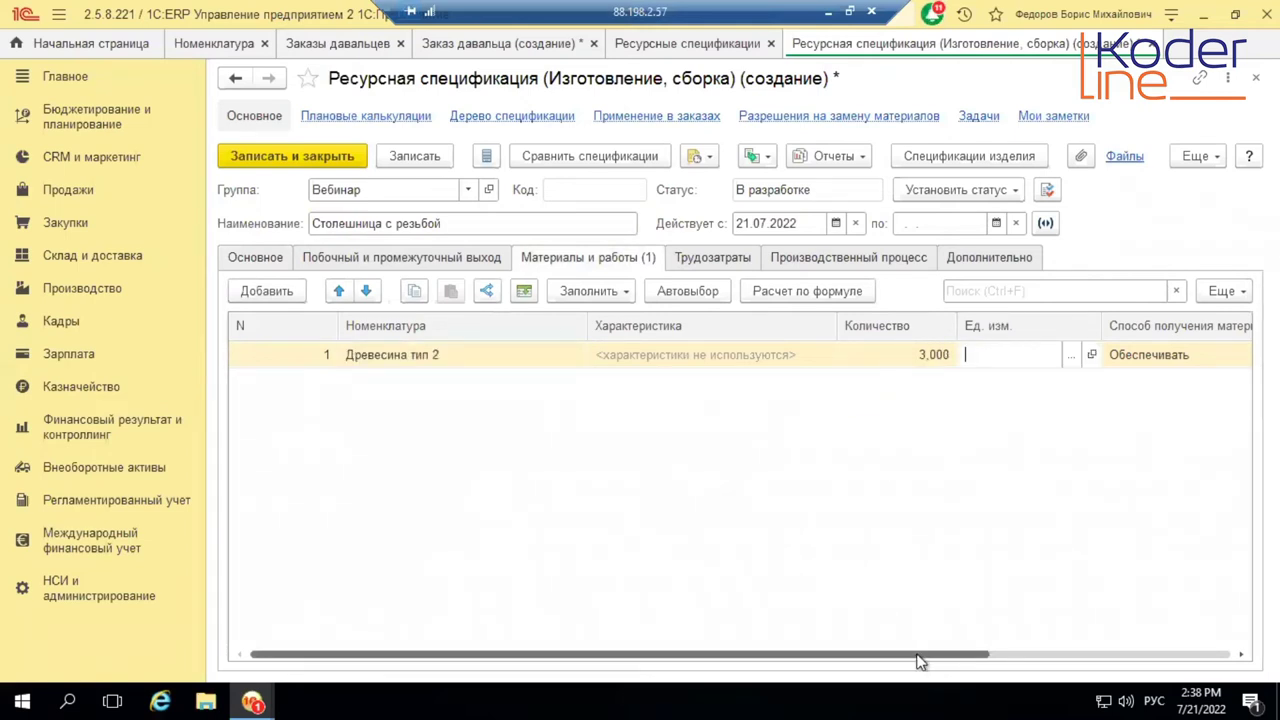
{"action": "left_click_drag", "start_coordinate": [918, 655], "coordinate": [1086, 650]}
{"action": "left_click", "coordinate": [1044, 350]}
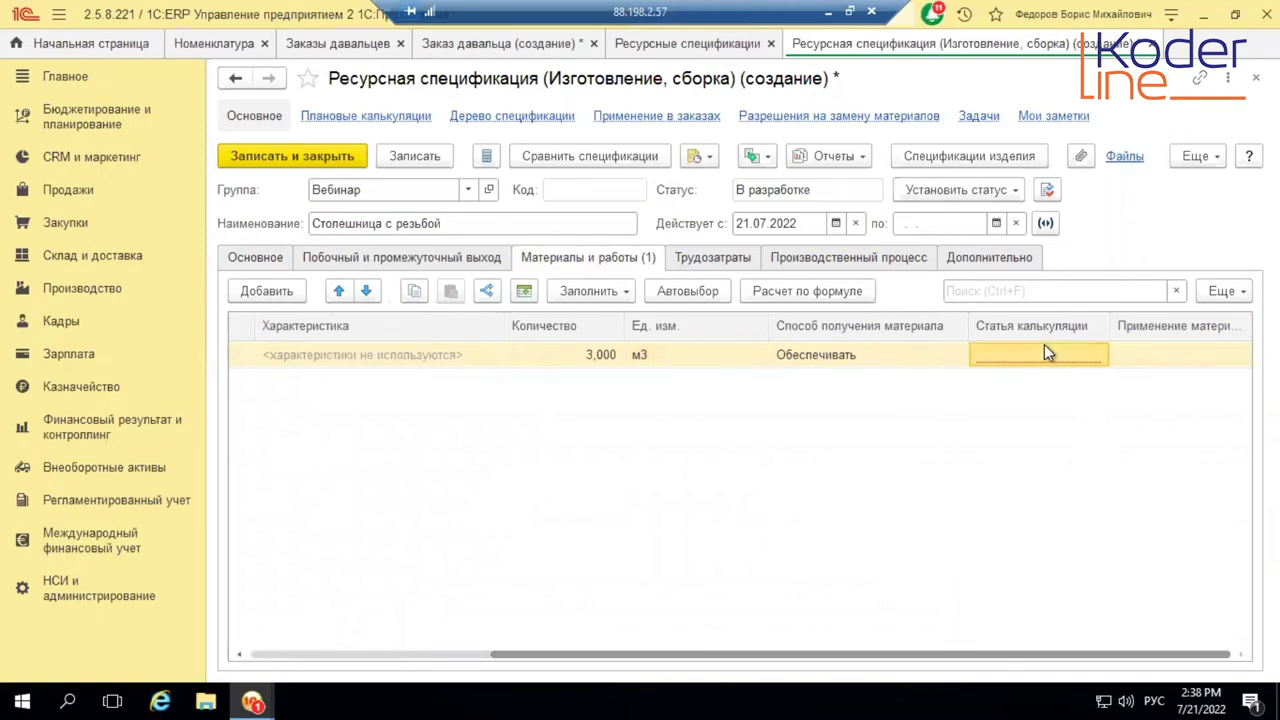
- Add a stage to the specification's production process, saving the specification on the way, and name the stage Изготовление
{"action": "left_click", "coordinate": [907, 257]}
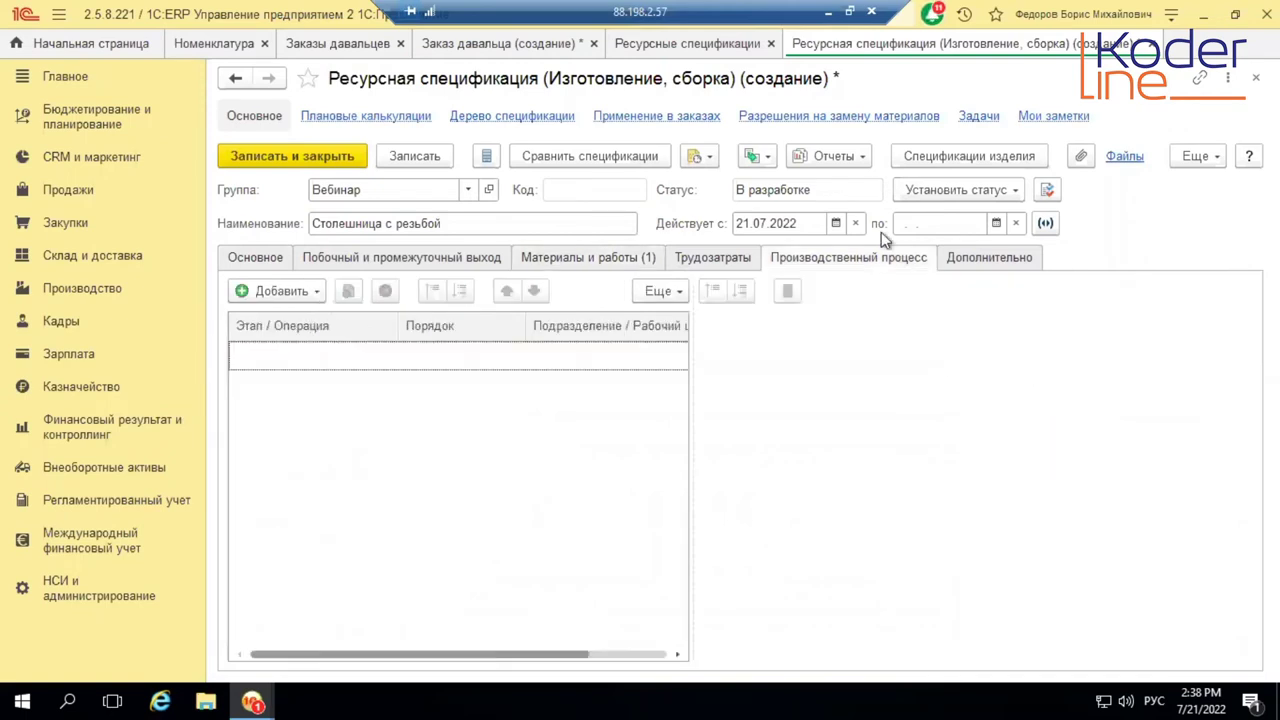
{"action": "left_click", "coordinate": [300, 292]}
{"action": "left_click", "coordinate": [300, 319]}
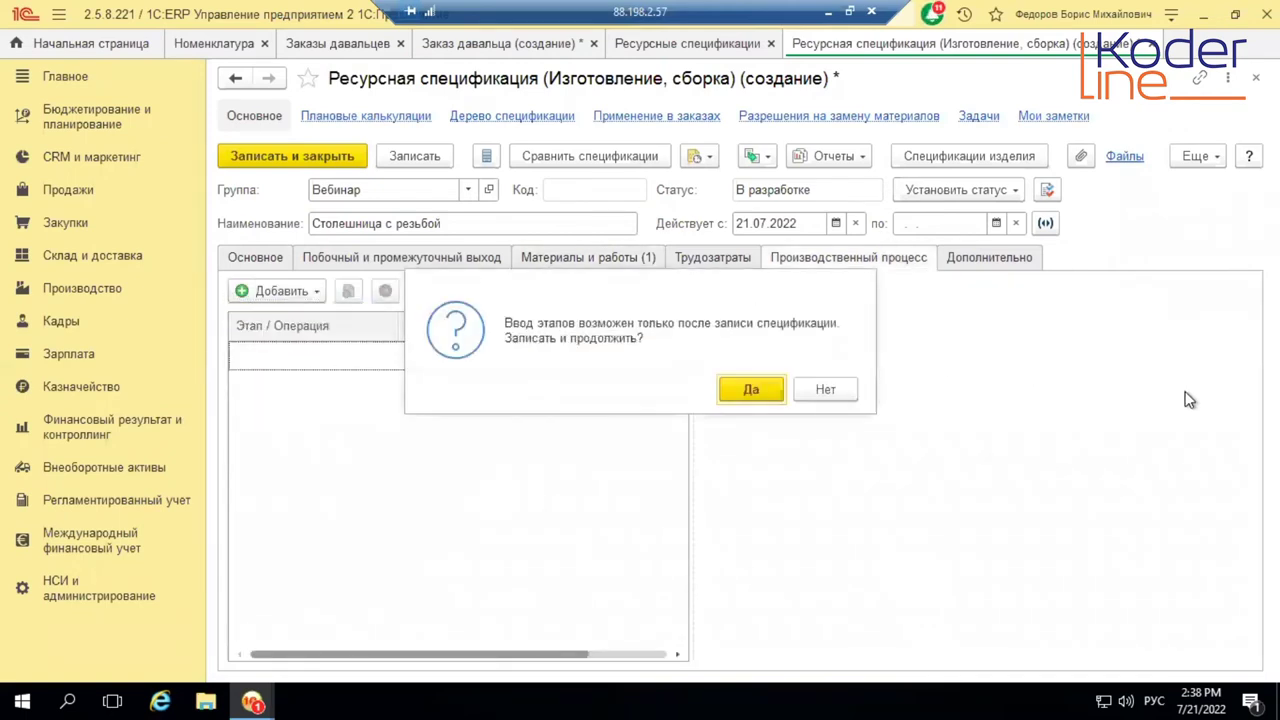
{"action": "left_click", "coordinate": [750, 389]}
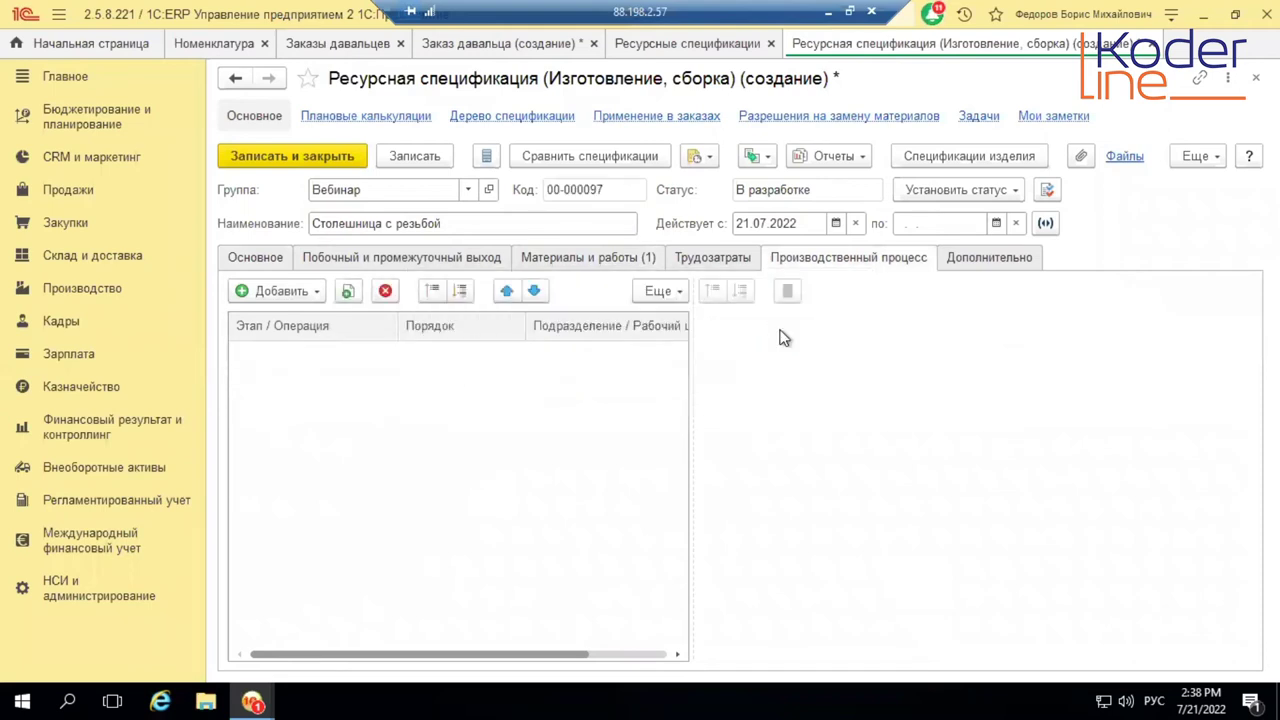
{"action": "left_click", "coordinate": [922, 346]}
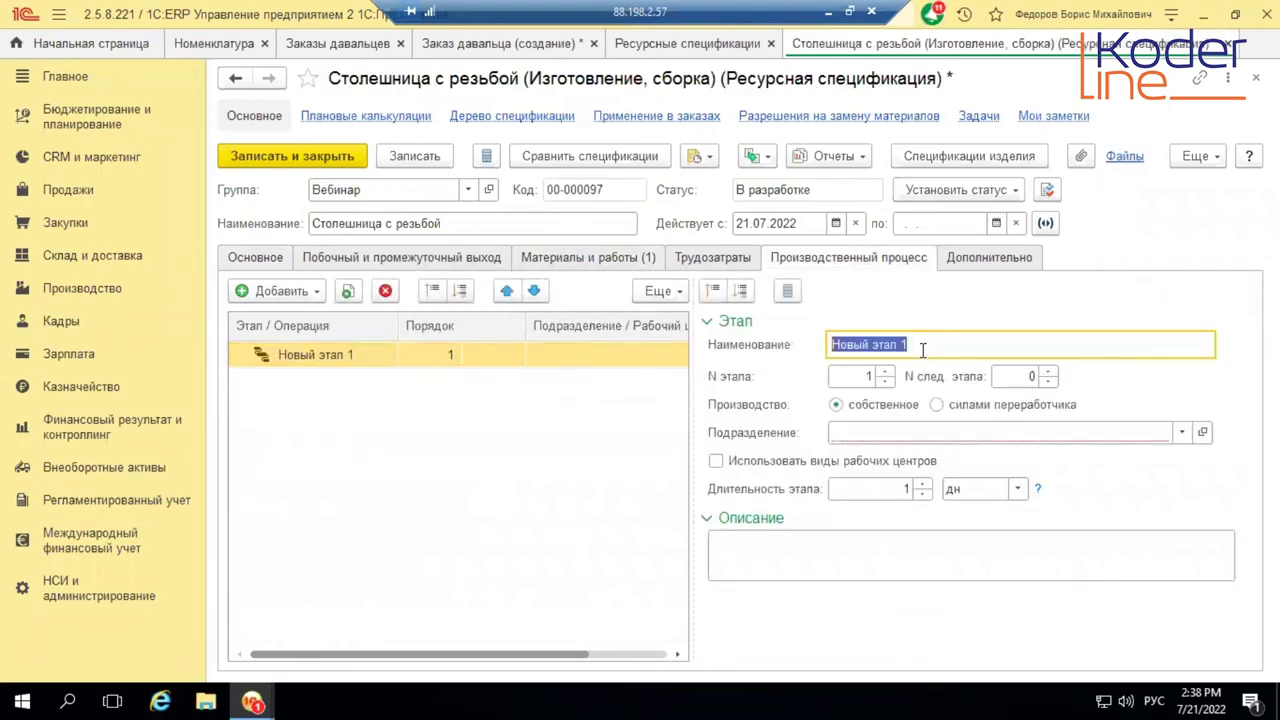
{"action": "type", "text": "Из"}
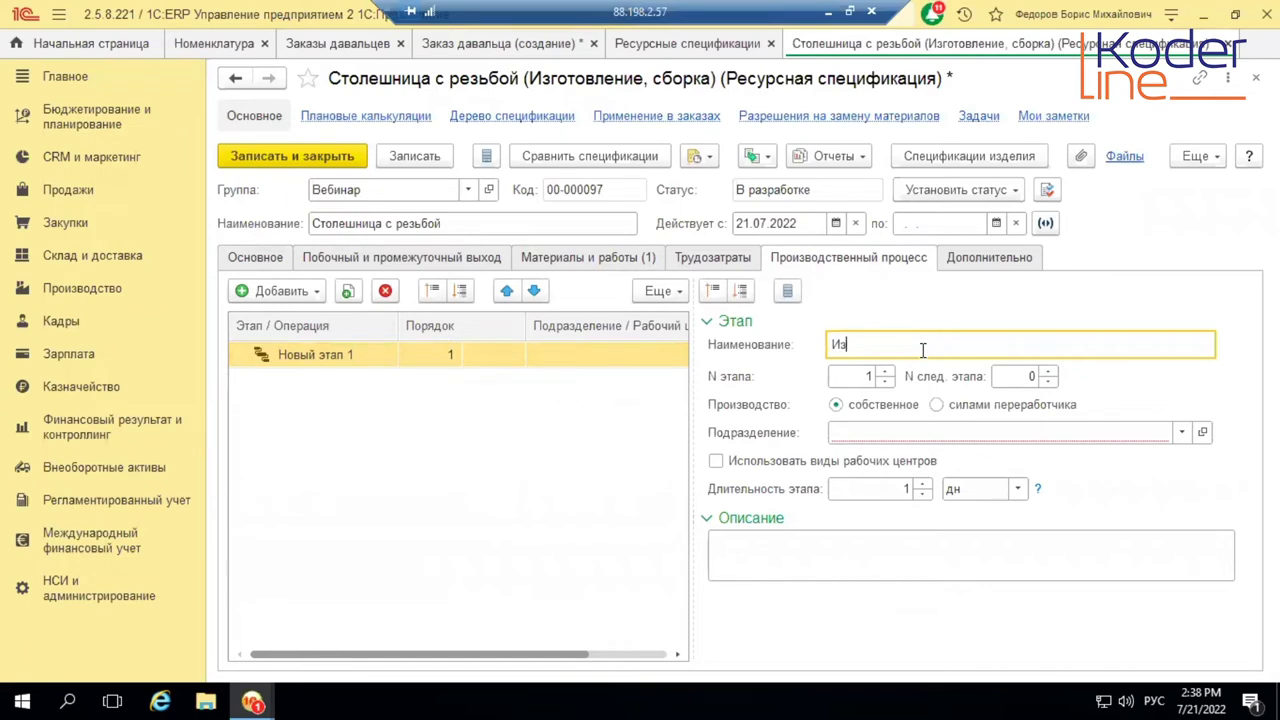
{"action": "type", "text": "готовление"}
- Assign Цех №01 from the enterprise structure as the department of the Изготовление stage
{"action": "left_click", "coordinate": [898, 436]}
{"action": "left_click", "coordinate": [900, 465]}
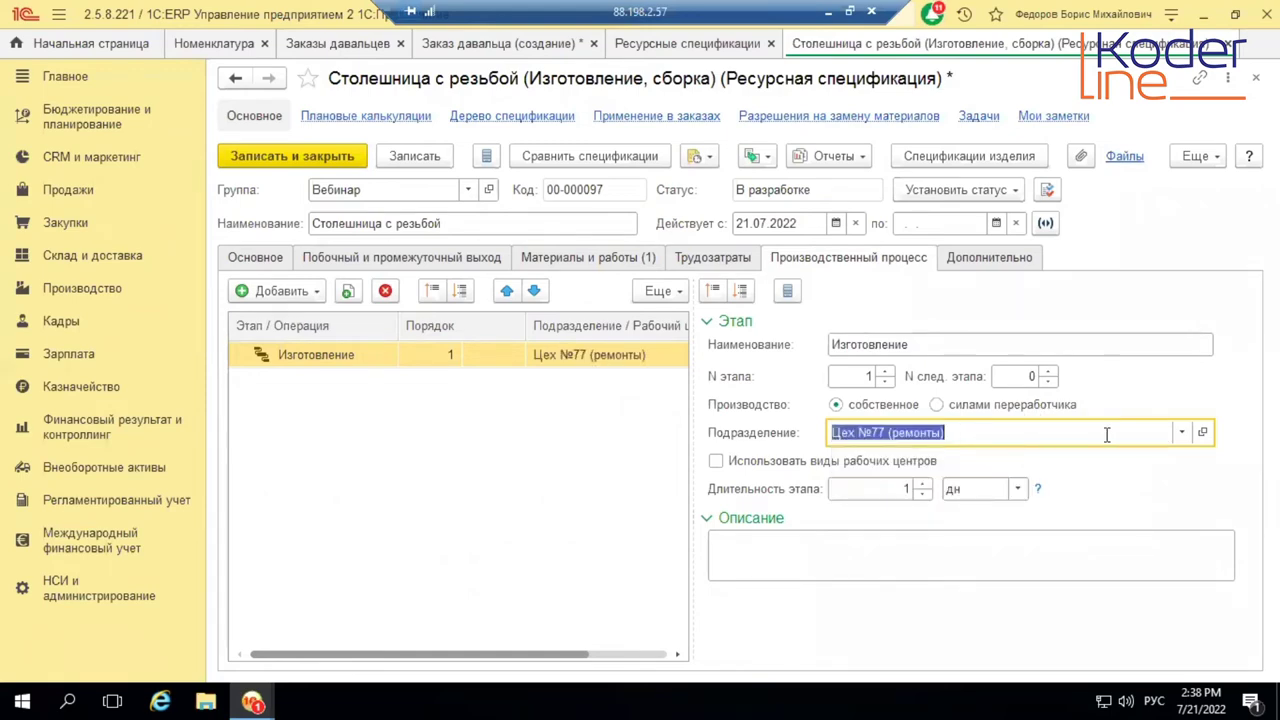
{"action": "left_click", "coordinate": [1181, 432]}
{"action": "left_click", "coordinate": [900, 499]}
{"action": "double_click", "coordinate": [240, 234]}
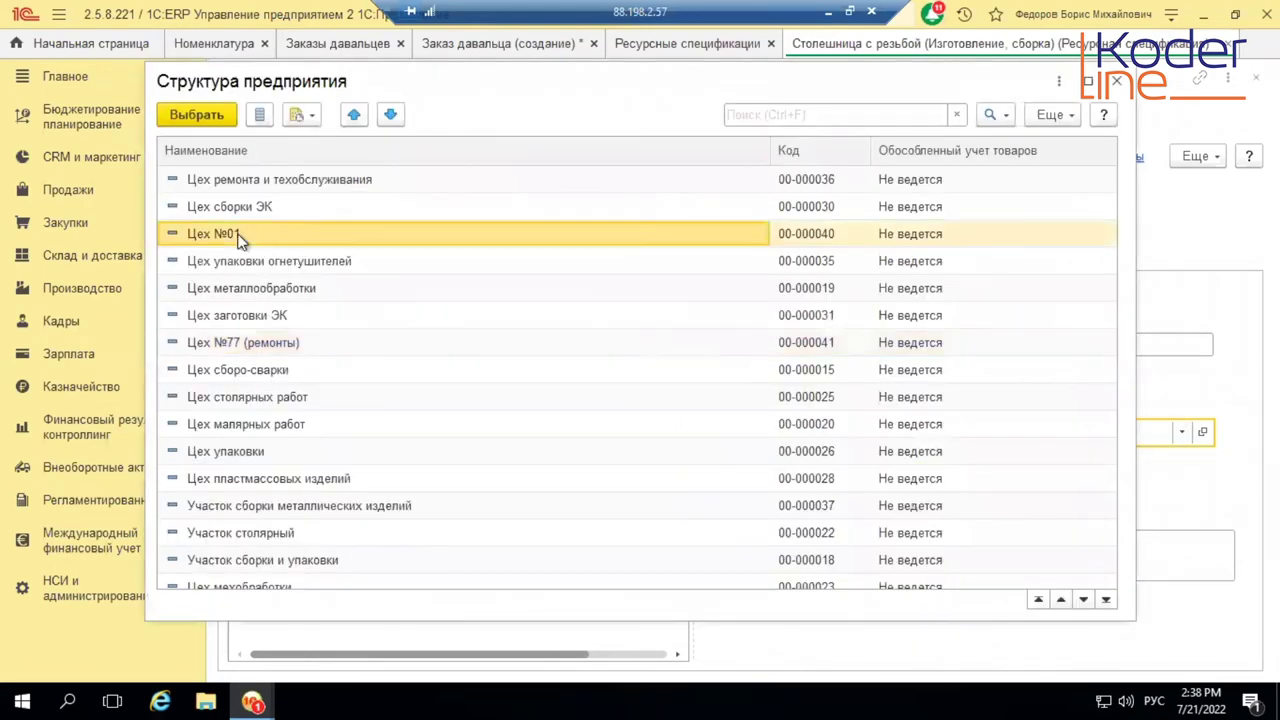
{"action": "left_click", "coordinate": [910, 538]}
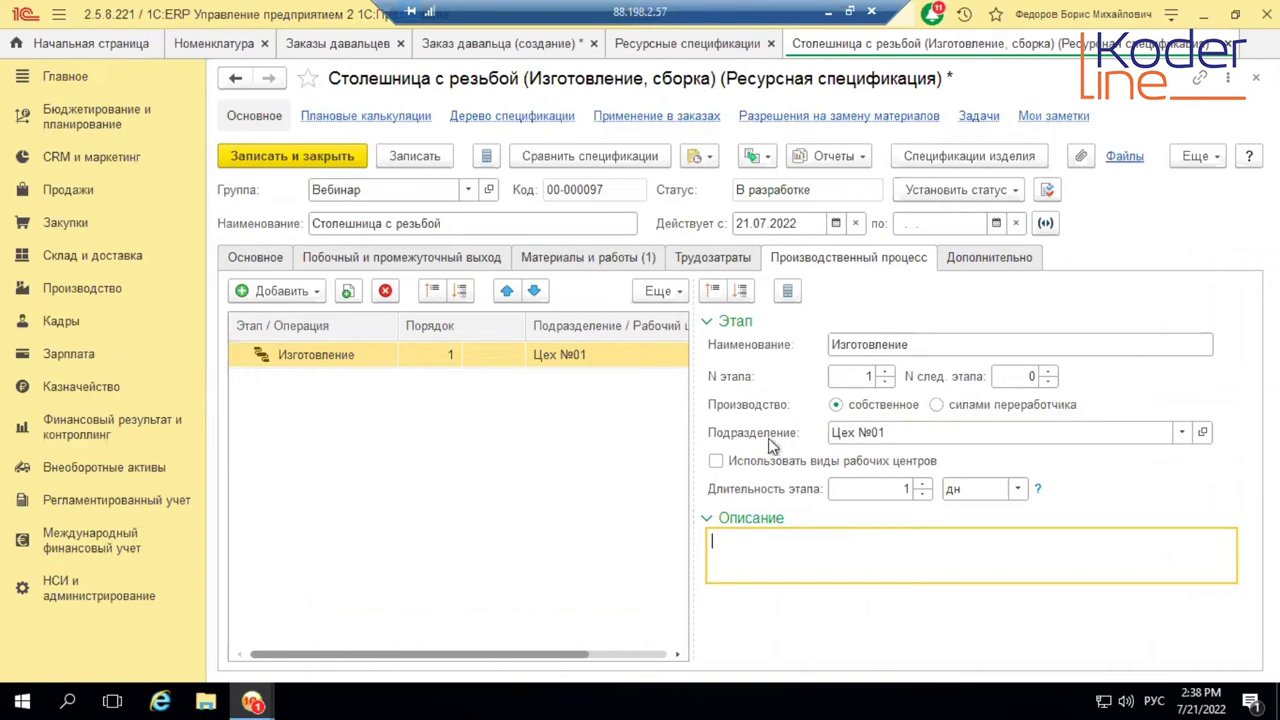
- Change the status of the Столешница с резьбой specification and return to the unsaved customer-supplied-materials order
{"action": "left_click", "coordinate": [993, 192]}
{"action": "left_click", "coordinate": [965, 246]}
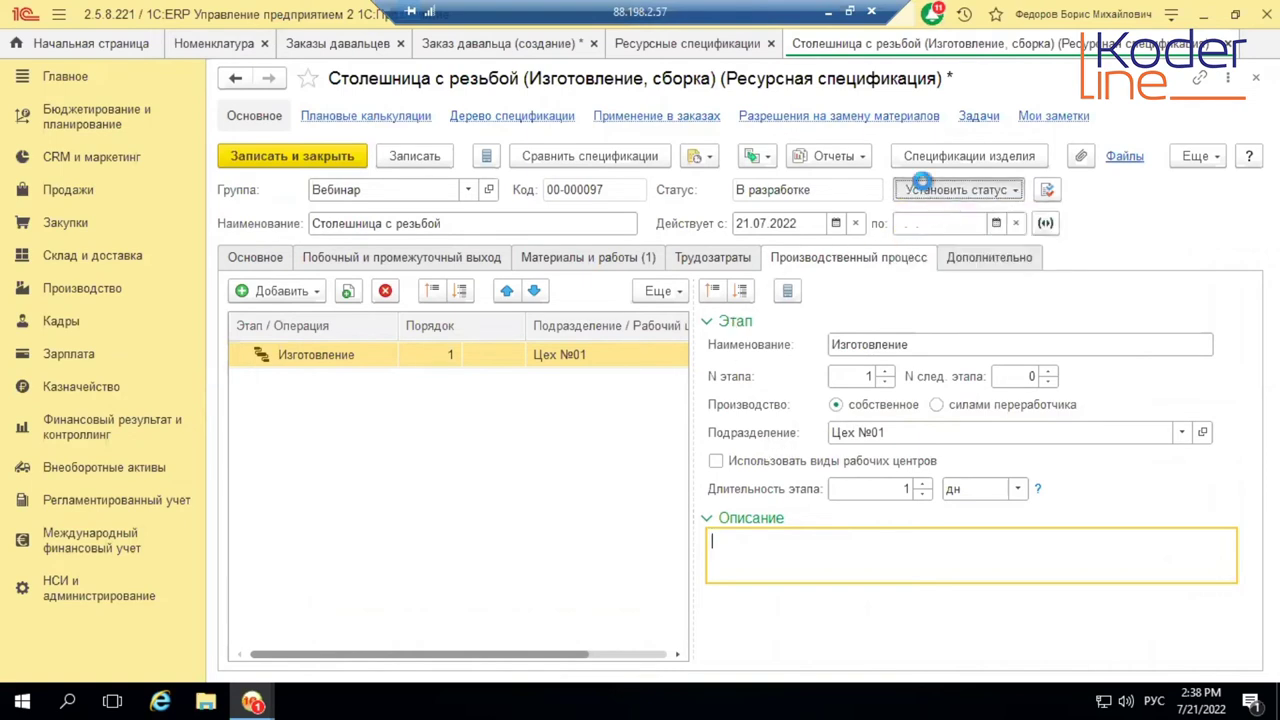
{"action": "left_click", "coordinate": [572, 44]}
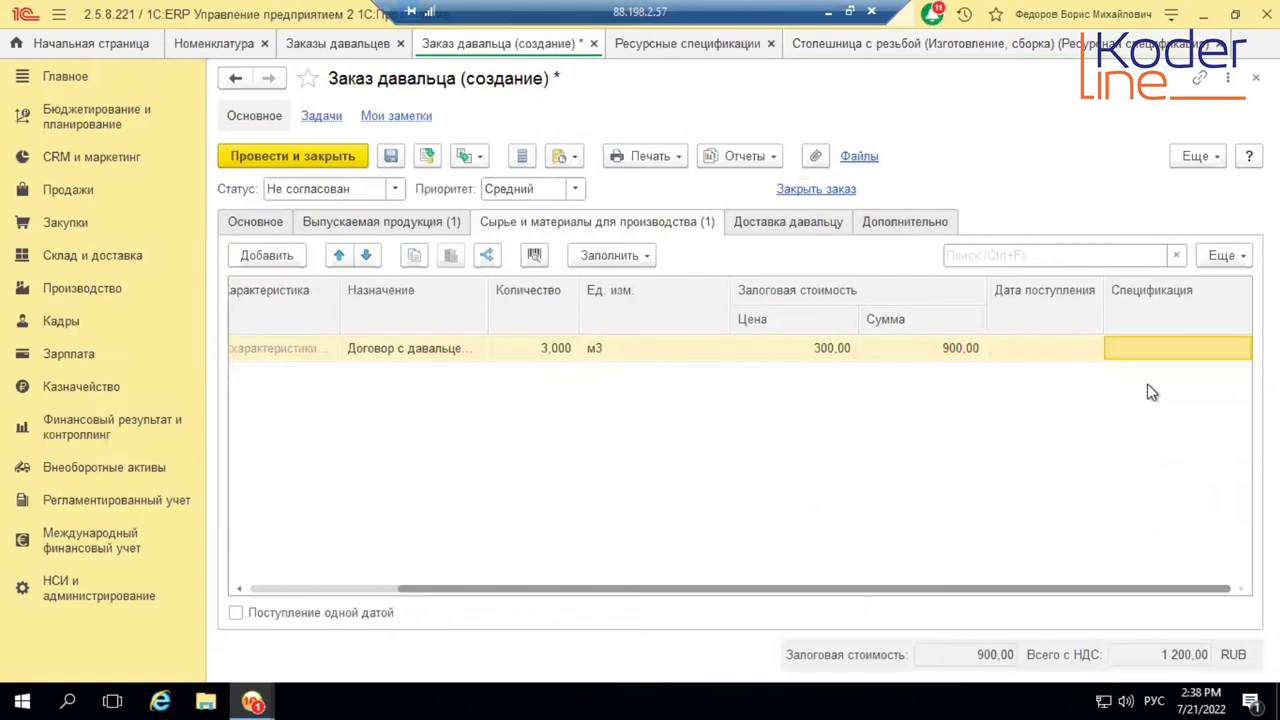
{"action": "left_click", "coordinate": [1155, 349]}
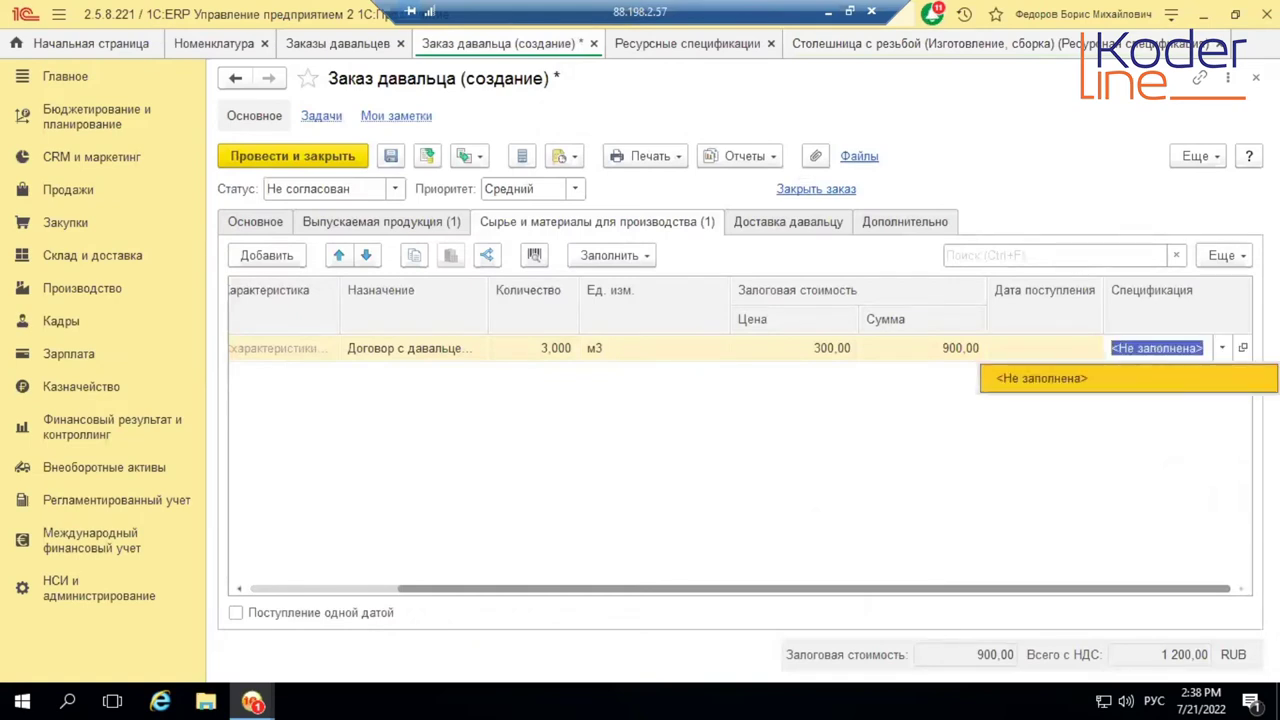
{"action": "left_click", "coordinate": [1228, 346]}
{"action": "left_click", "coordinate": [1226, 344]}
{"action": "key", "text": "Escape"}
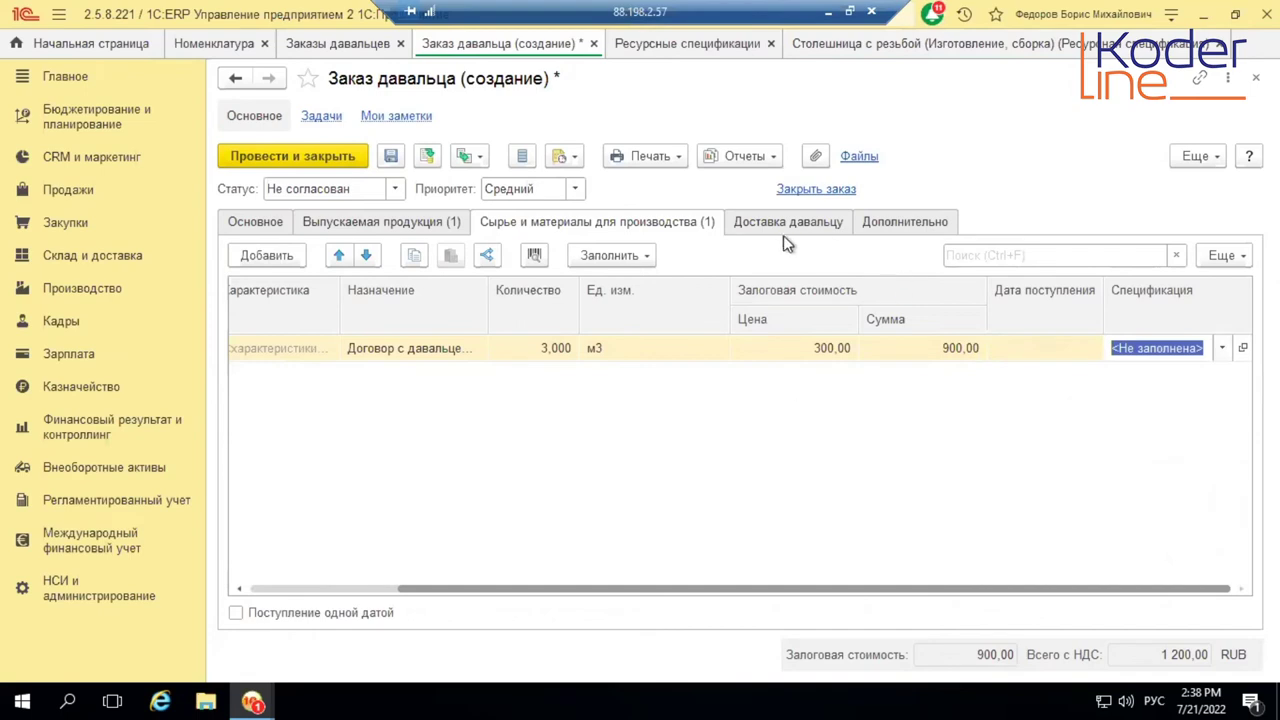
- Set the order's production process type to Изготовление, сборка and recheck the specification choice for the material row
{"action": "left_click", "coordinate": [900, 222]}
{"action": "left_click", "coordinate": [1050, 256]}
{"action": "left_click", "coordinate": [984, 284]}
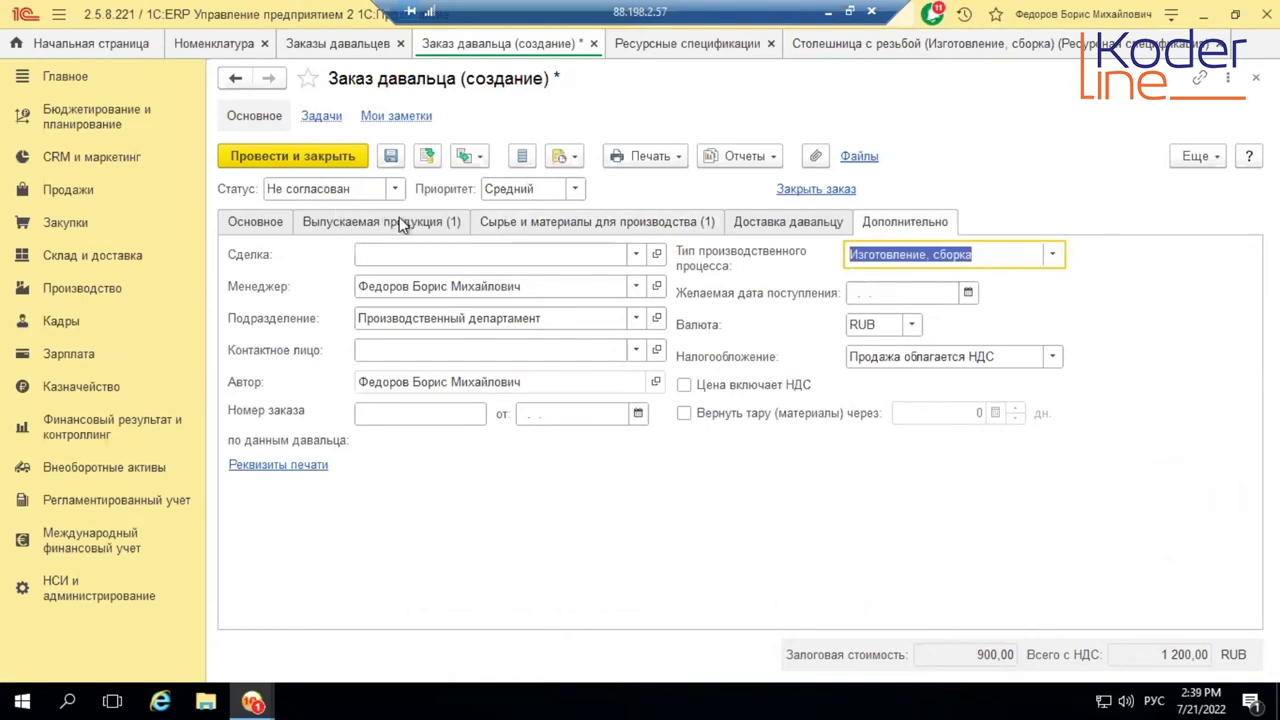
{"action": "left_click", "coordinate": [568, 230]}
{"action": "left_click", "coordinate": [1175, 348]}
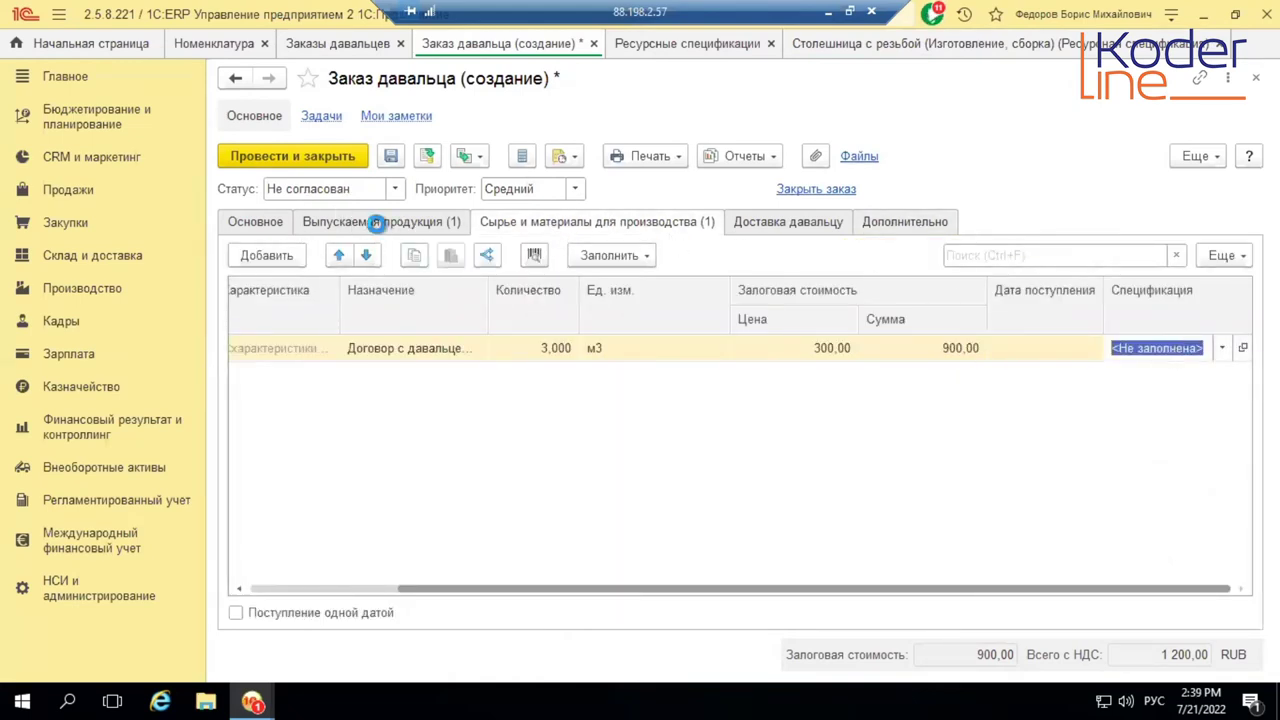
- Assign the Столешница с резьбой resource specification to the produced item, accepting the removal of the order's specification-based material rows
{"action": "left_click", "coordinate": [375, 222]}
{"action": "left_click", "coordinate": [1048, 348]}
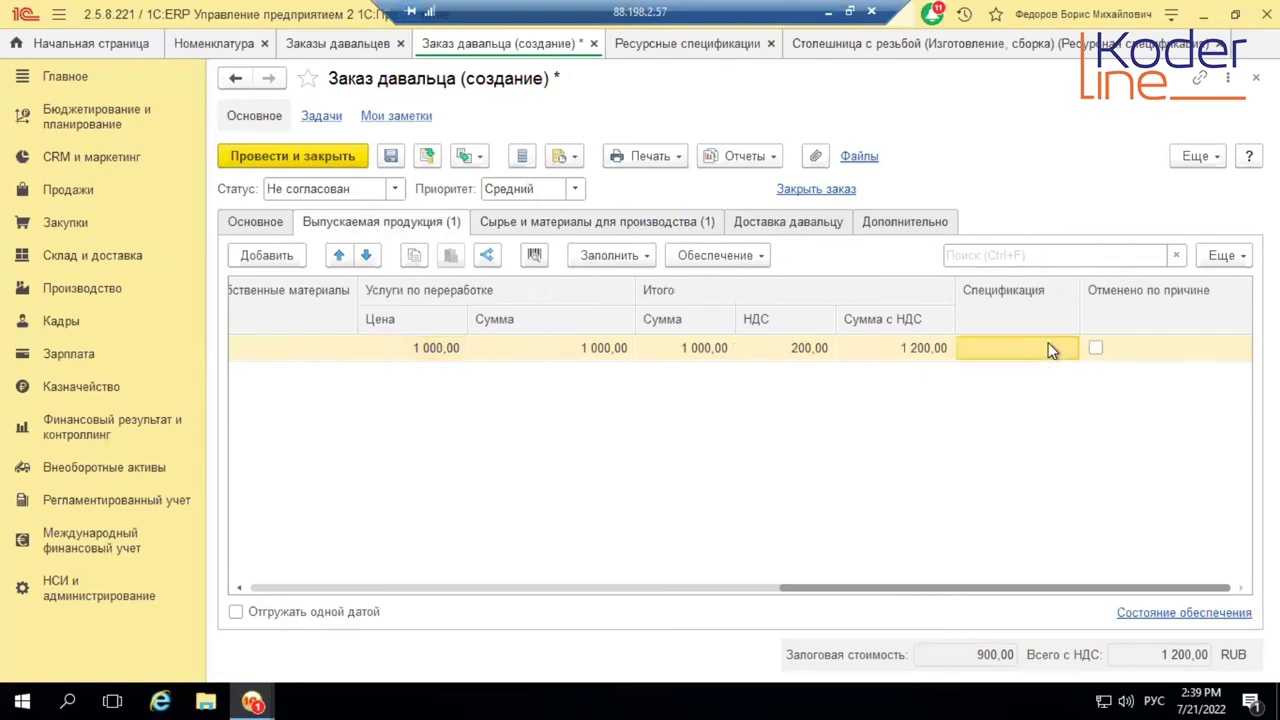
{"action": "left_click", "coordinate": [1048, 348]}
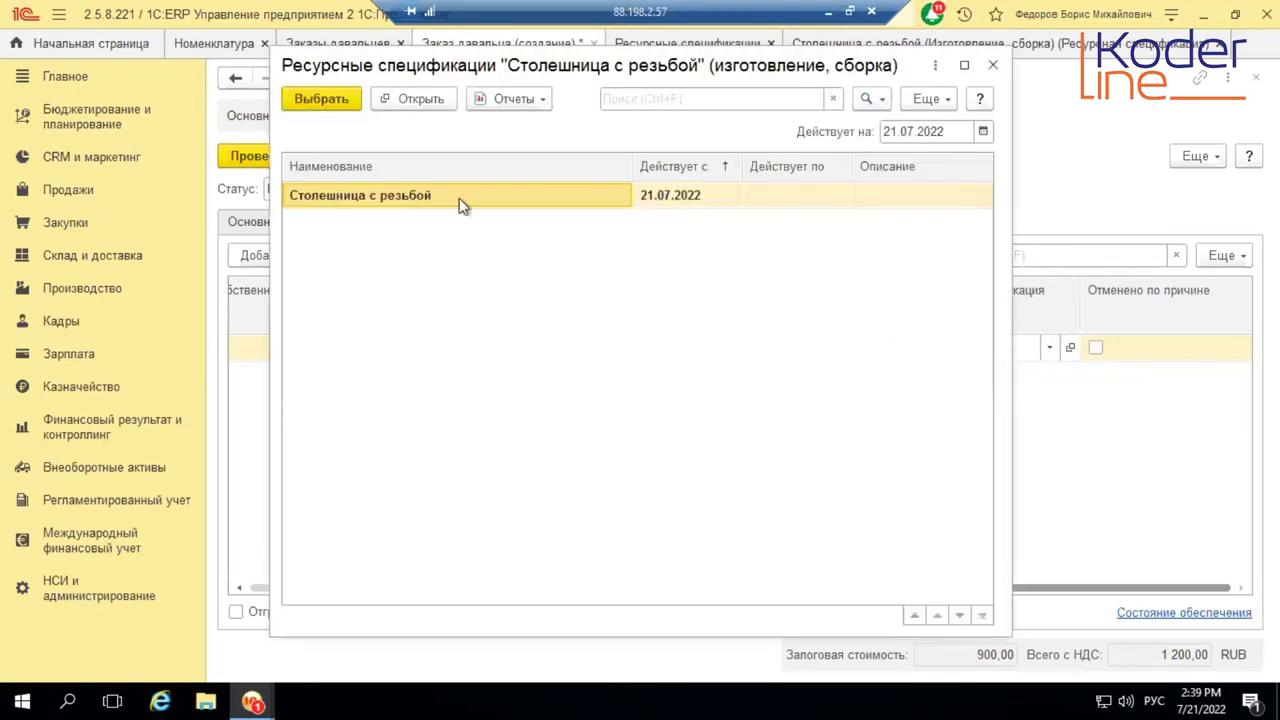
{"action": "double_click", "coordinate": [388, 200]}
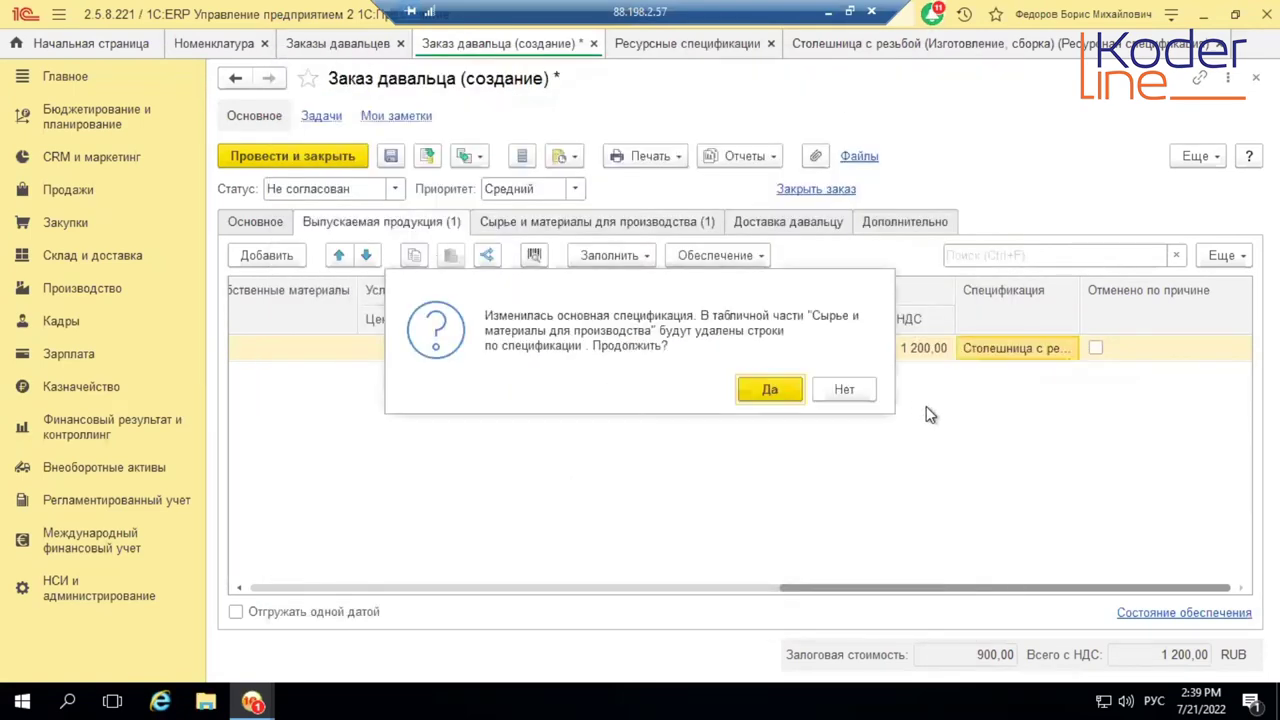
{"action": "left_click", "coordinate": [774, 389]}
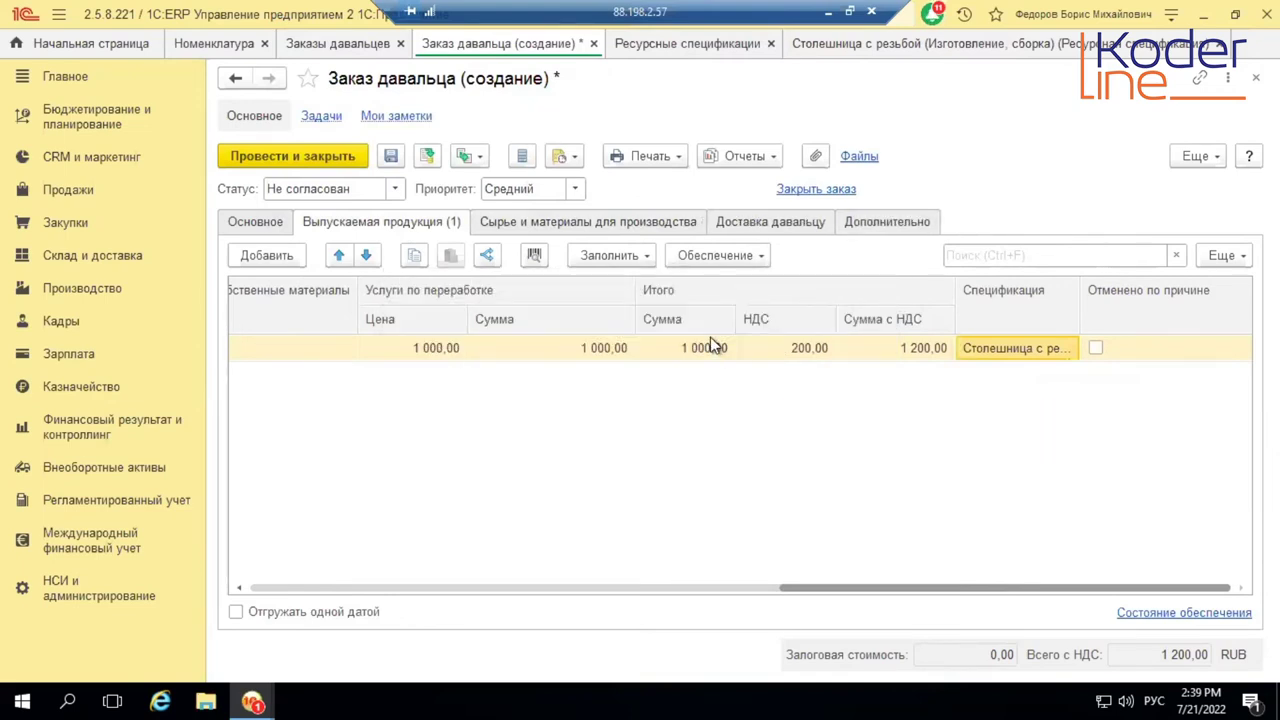
- Add Древесина тип 2 to the order's raw materials with a quantity of 3 and a collateral price of 300
{"action": "left_click", "coordinate": [590, 222]}
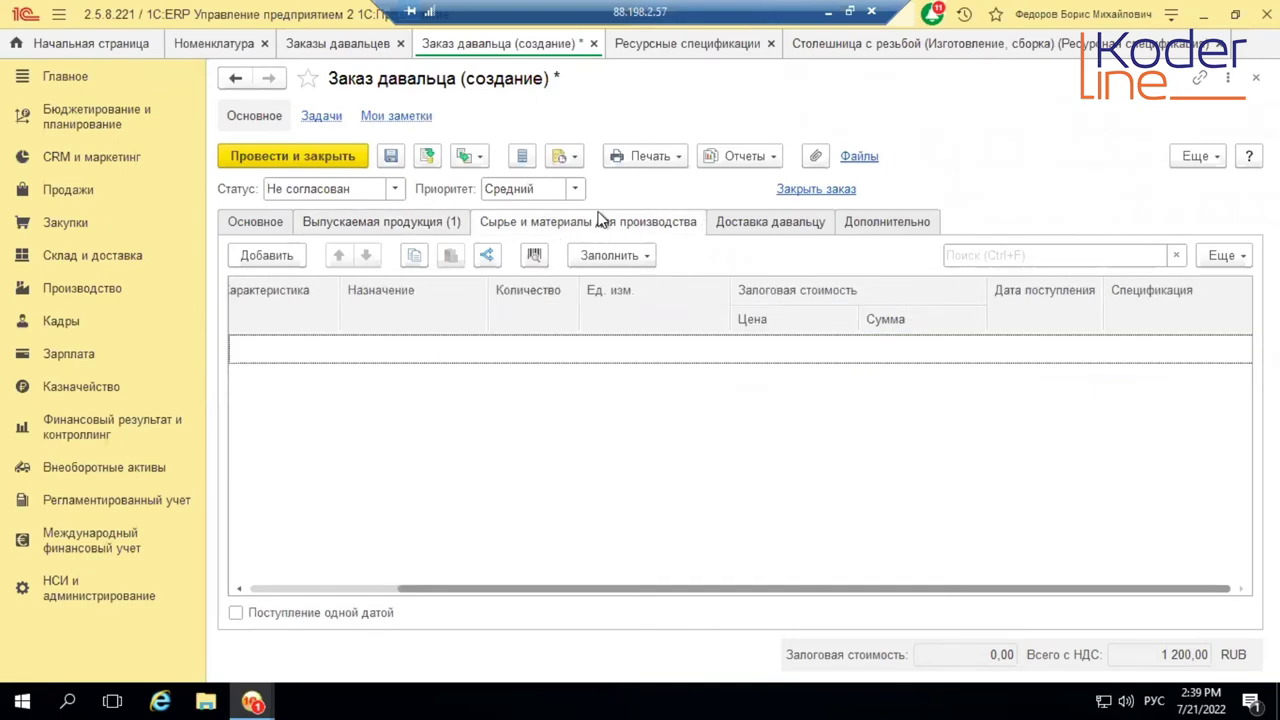
{"action": "left_click", "coordinate": [285, 260]}
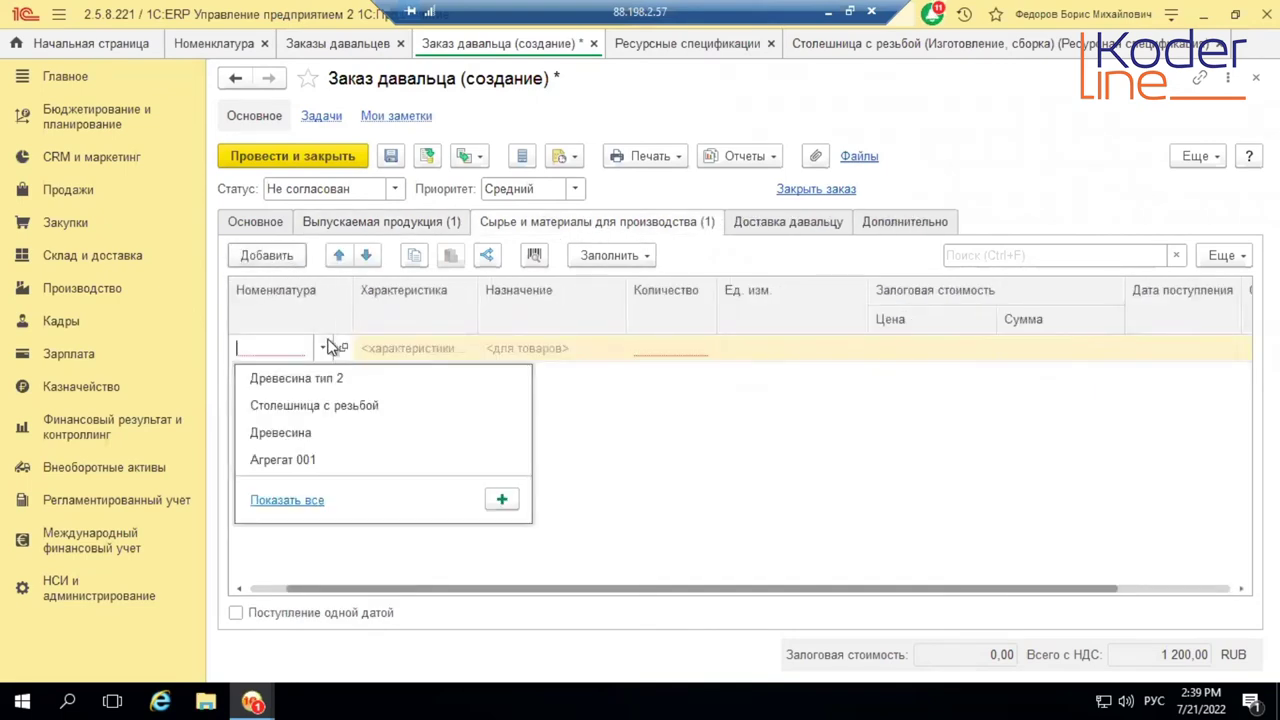
{"action": "left_click", "coordinate": [648, 350]}
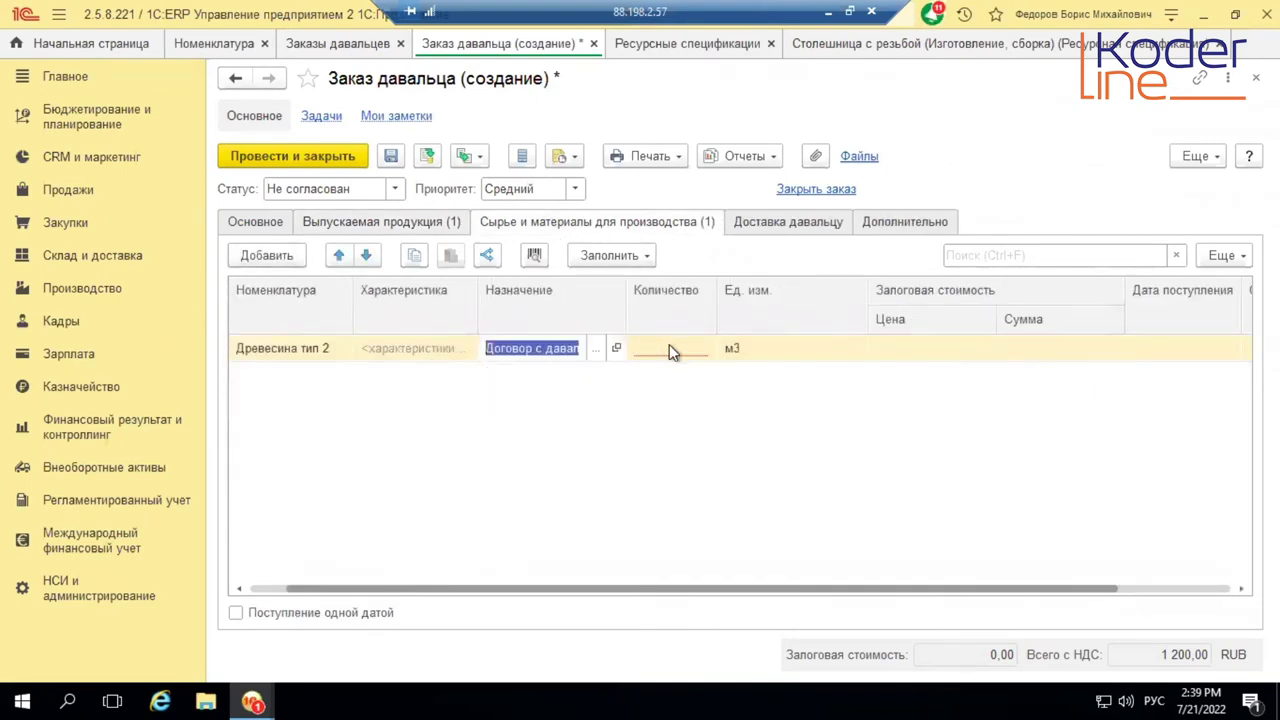
{"action": "left_click", "coordinate": [669, 348]}
{"action": "type", "text": "3"}
{"action": "key", "text": "Tab"}
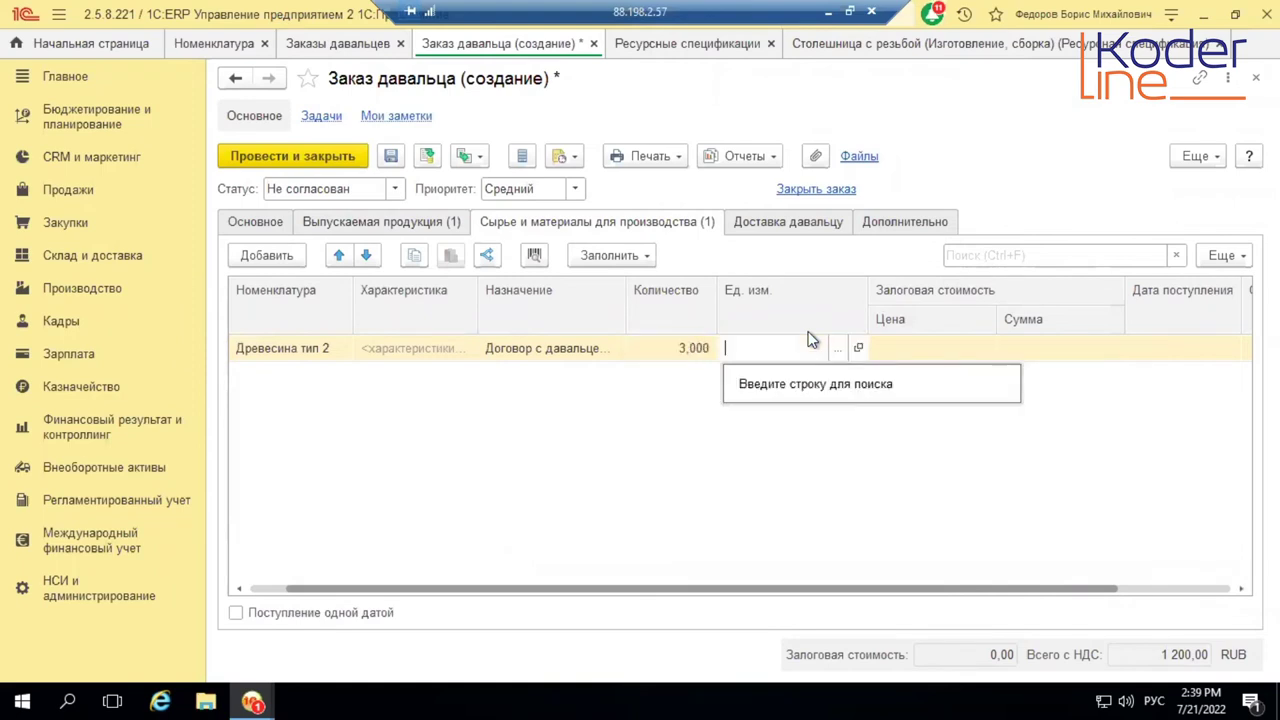
{"action": "left_click", "coordinate": [967, 343]}
{"action": "type", "text": "300,00"}
{"action": "key", "text": "Tab"}
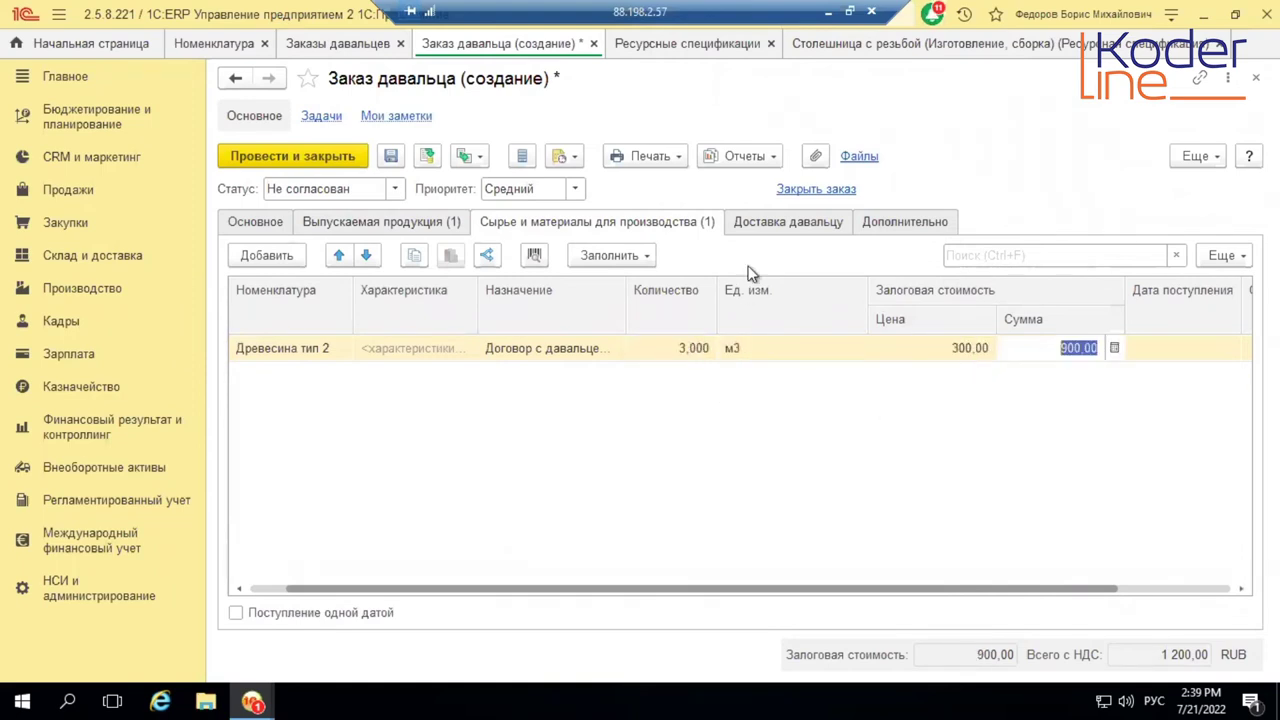
- Set the order's status to Согласован and try to post the order
{"action": "left_click", "coordinate": [838, 221]}
{"action": "left_click", "coordinate": [884, 225]}
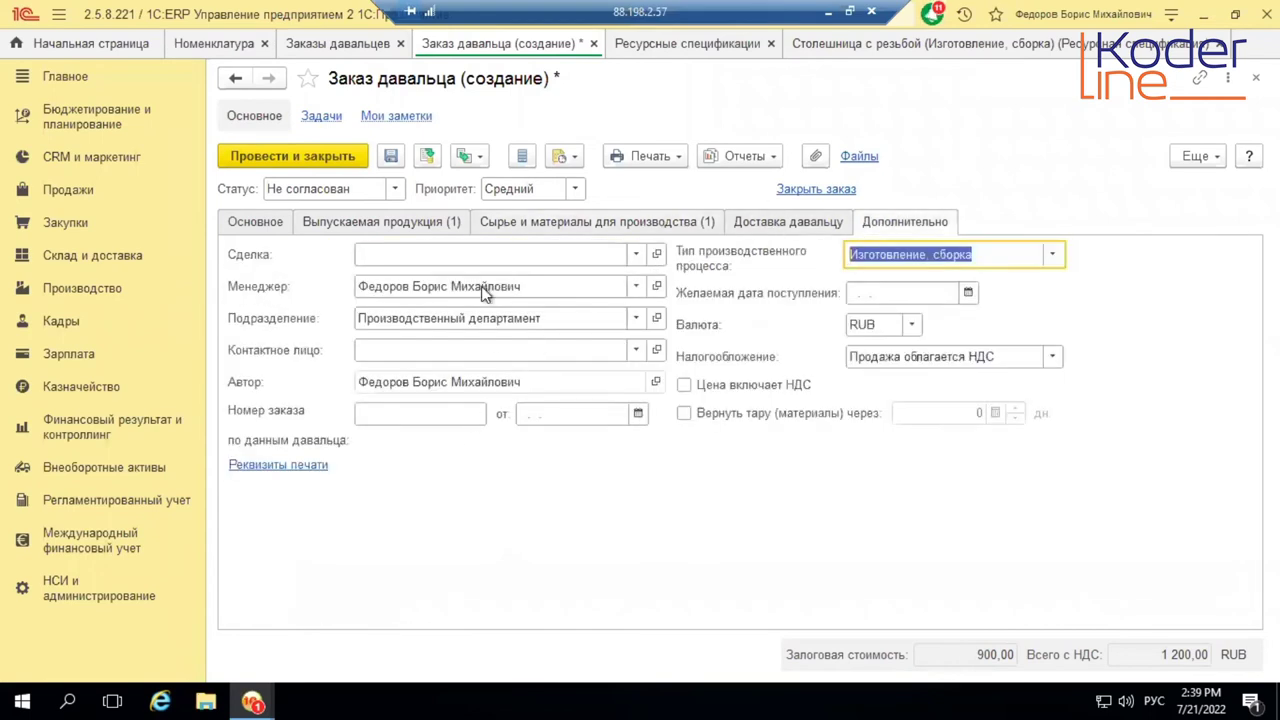
{"action": "left_click", "coordinate": [254, 222]}
{"action": "left_click", "coordinate": [394, 188]}
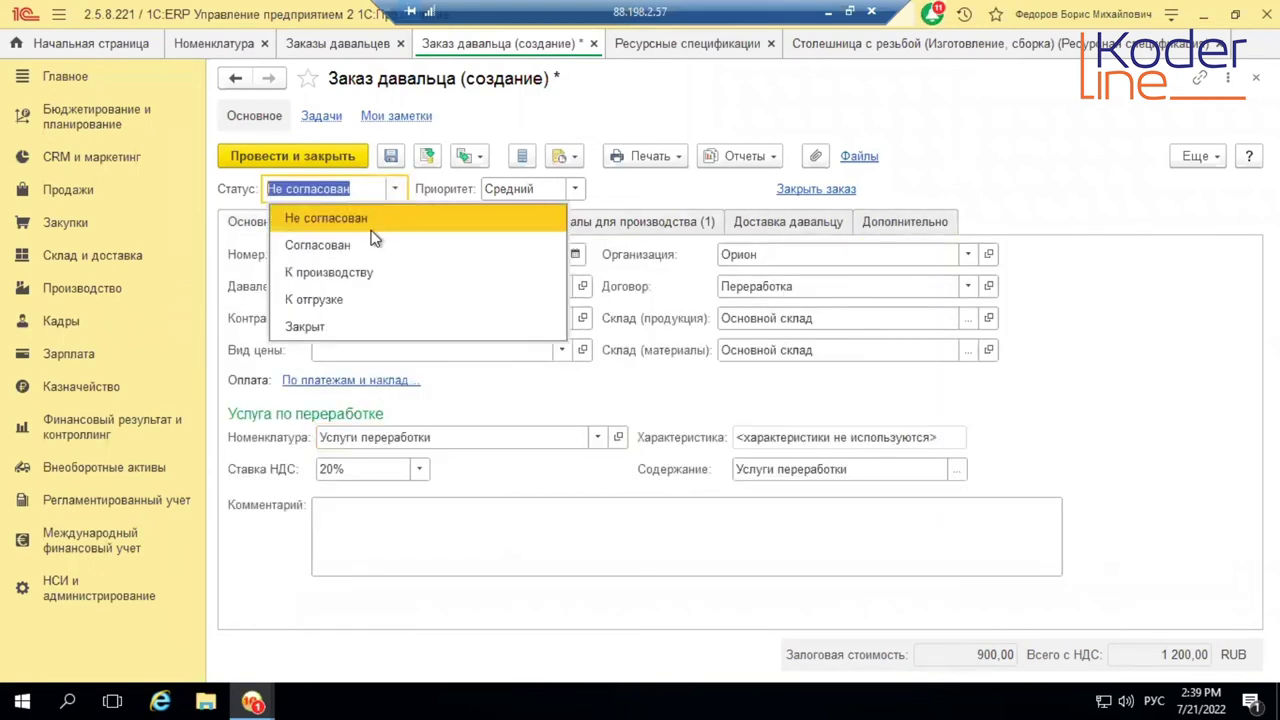
{"action": "left_click", "coordinate": [359, 256]}
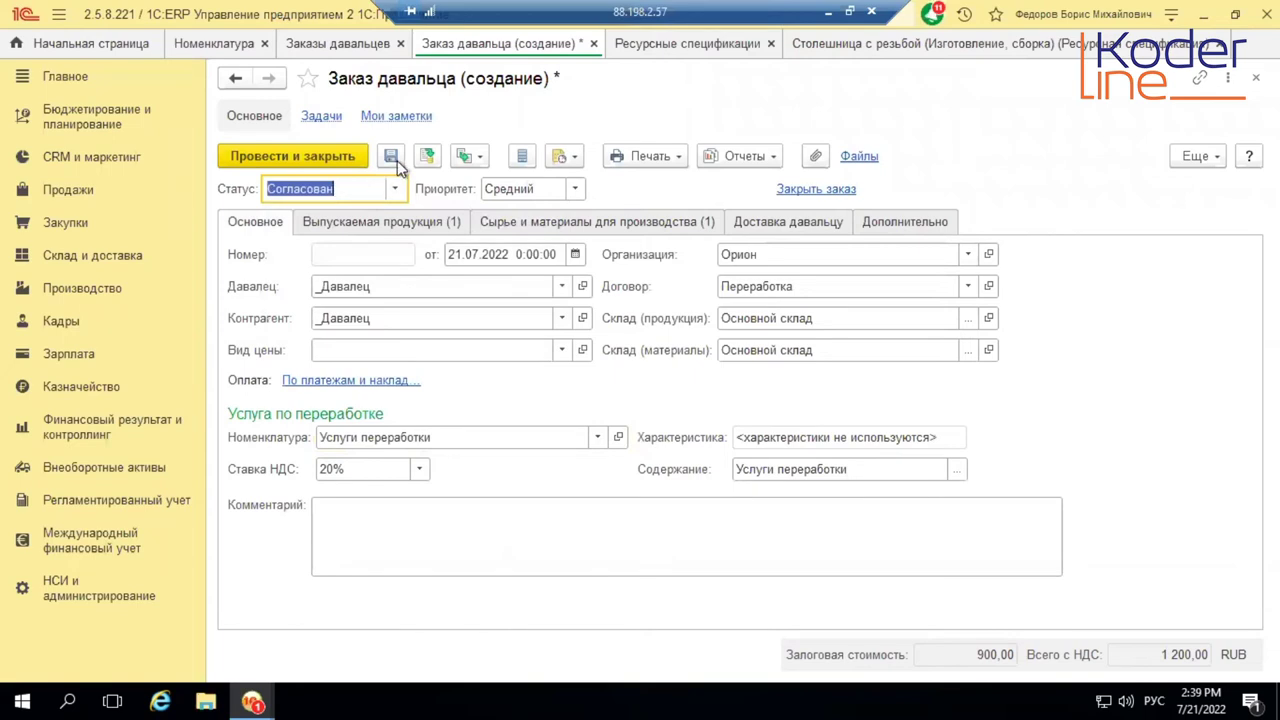
{"action": "left_click", "coordinate": [425, 158]}
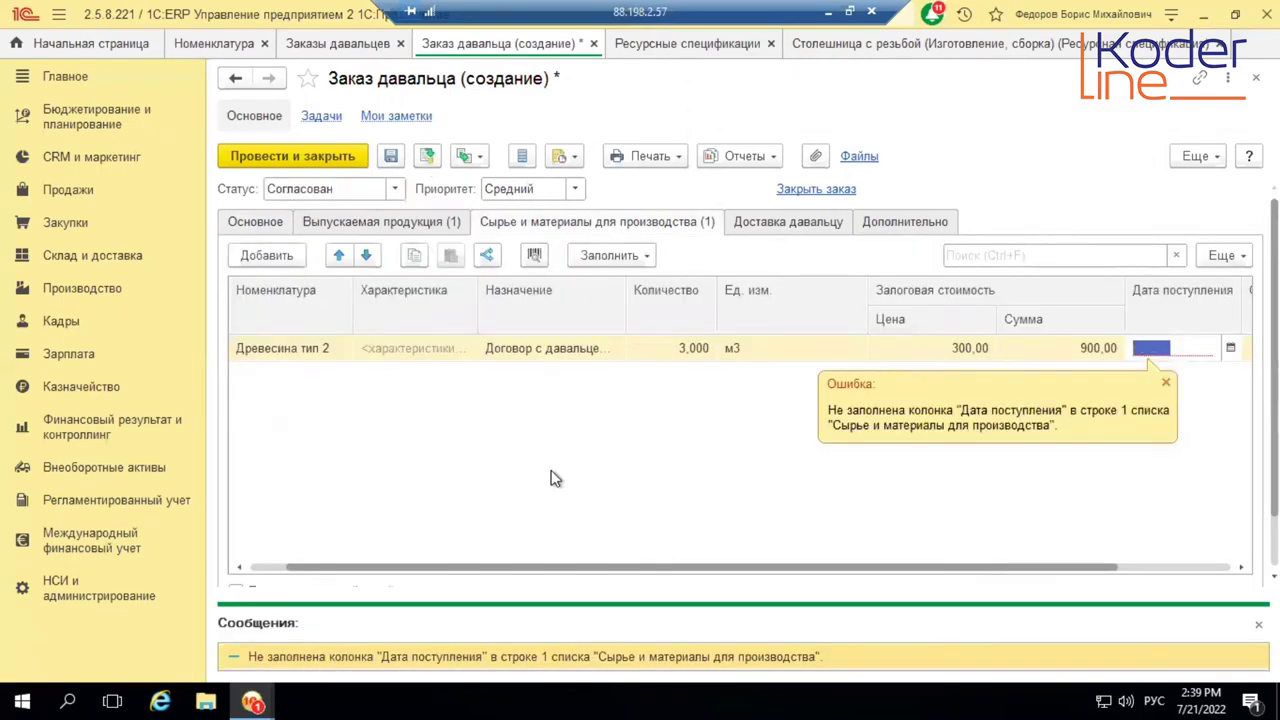
- Set the receipt date of the Древесина тип 2 row to 21.07.2022 and post the order
{"action": "left_click", "coordinate": [1230, 347]}
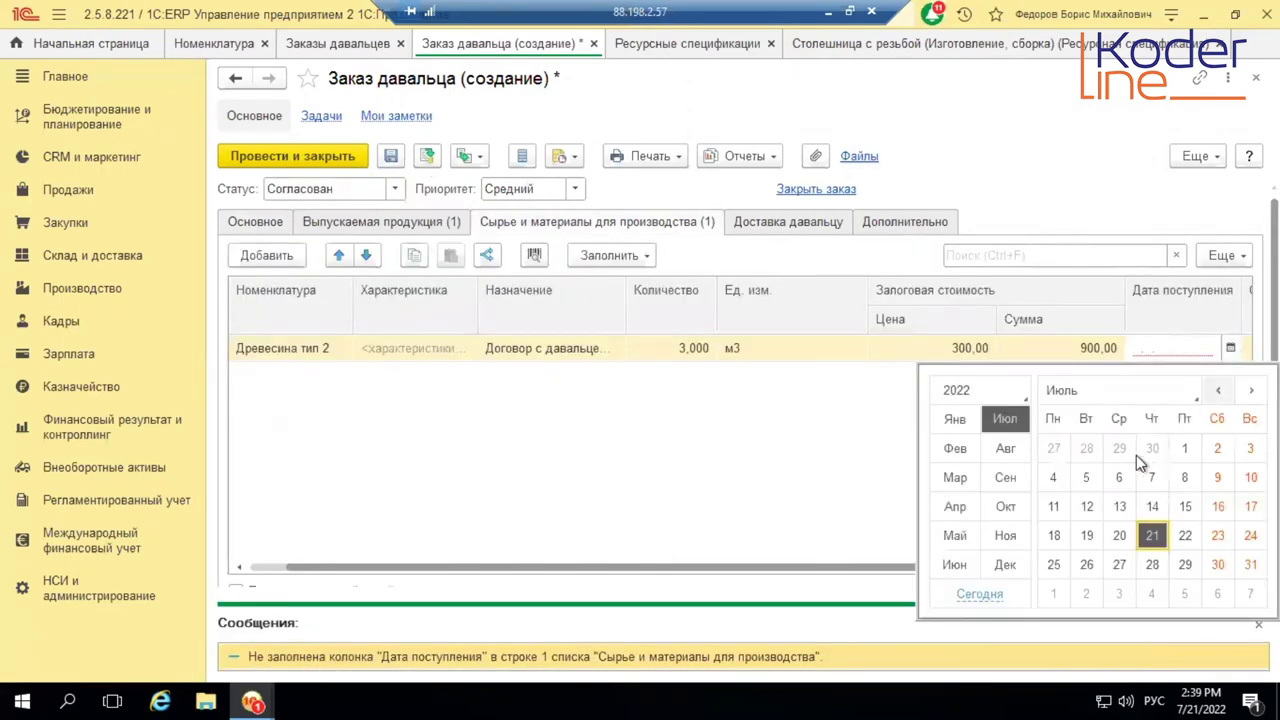
{"action": "left_click", "coordinate": [1150, 538]}
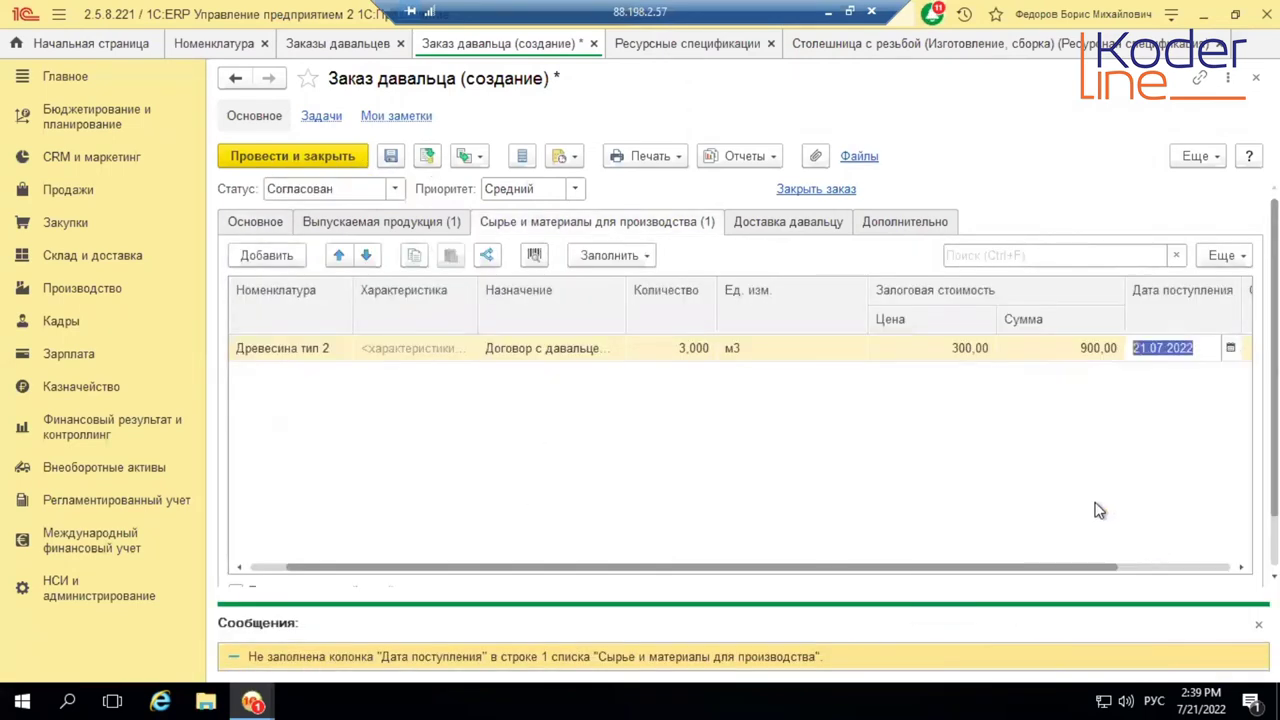
{"action": "left_click", "coordinate": [425, 158]}
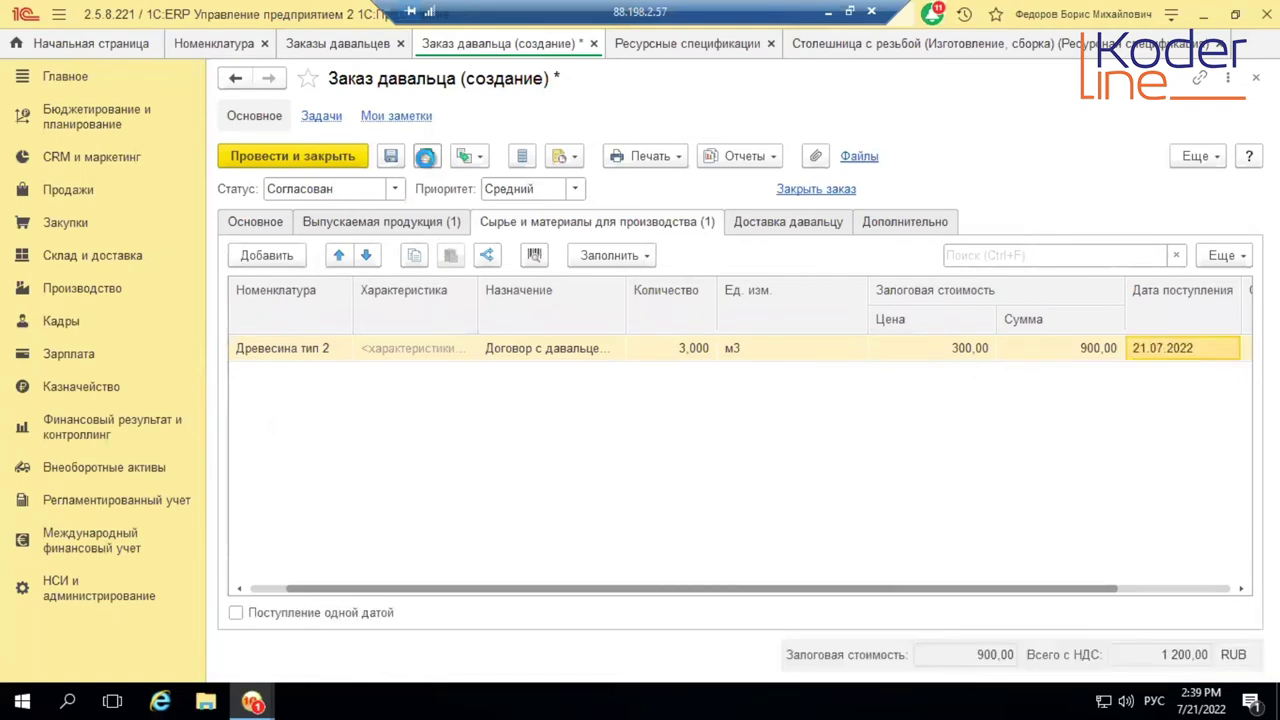
- Change the status of the customer-supplied-materials order to К производству and post it again
{"action": "left_click", "coordinate": [393, 188]}
{"action": "left_click", "coordinate": [366, 272]}
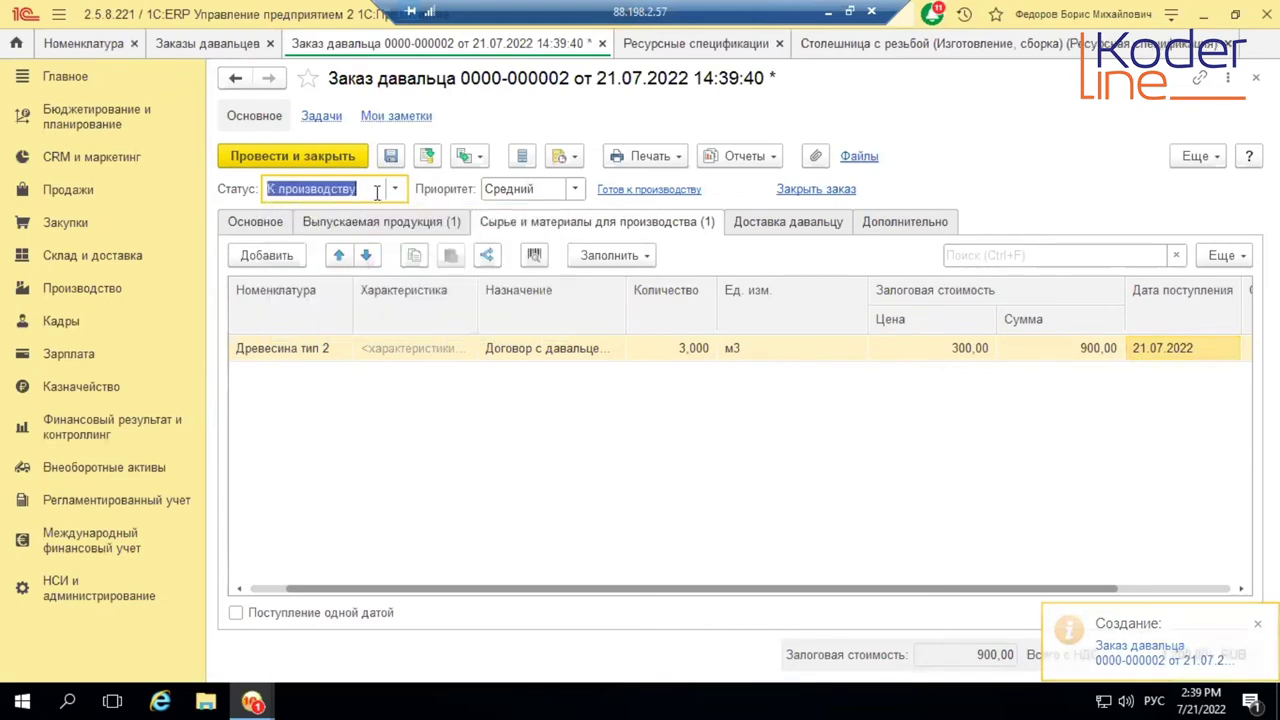
{"action": "left_click", "coordinate": [425, 158]}
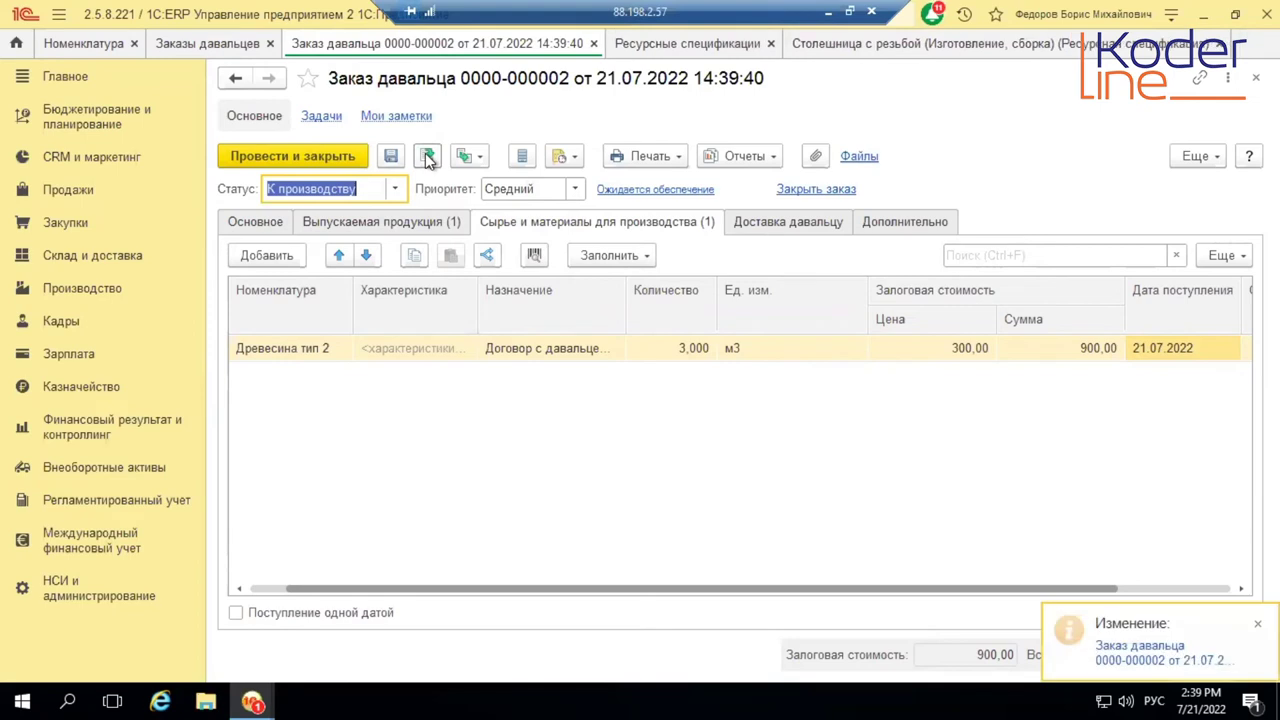
- Create a production order (Заказ на производство) based on the customer-supplied-materials order
{"action": "left_click", "coordinate": [474, 155]}
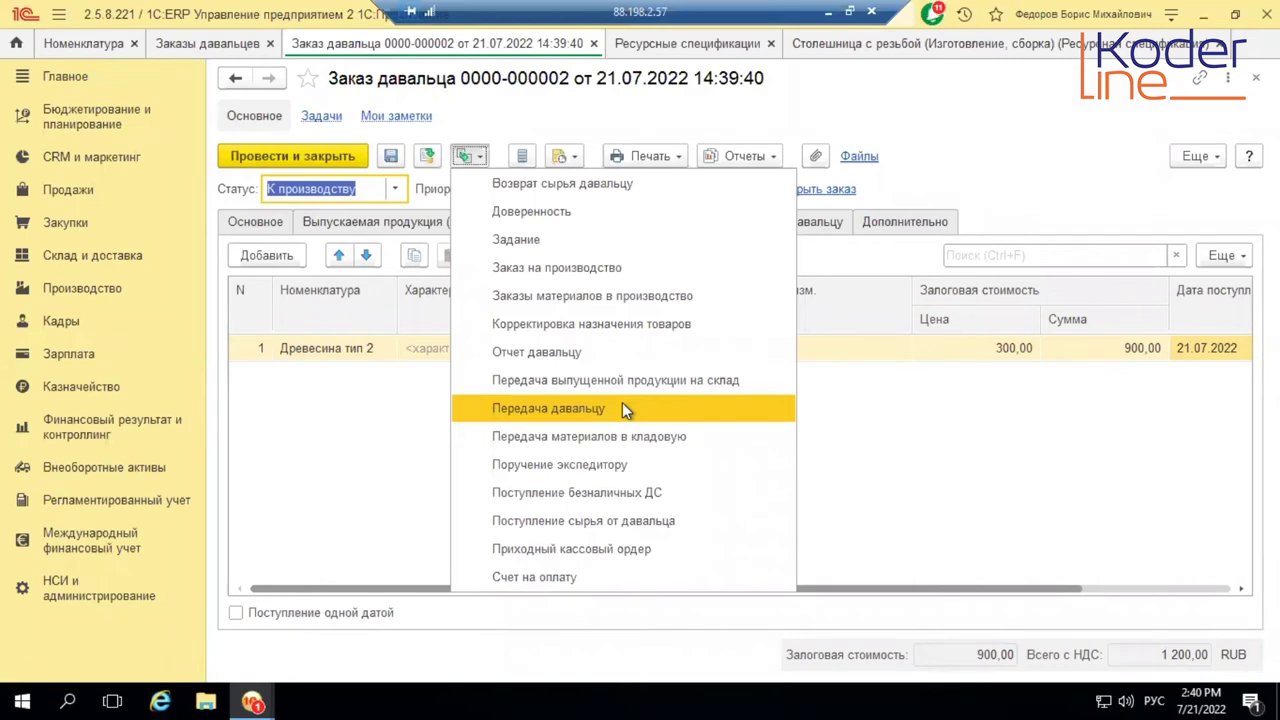
{"action": "left_click", "coordinate": [408, 398]}
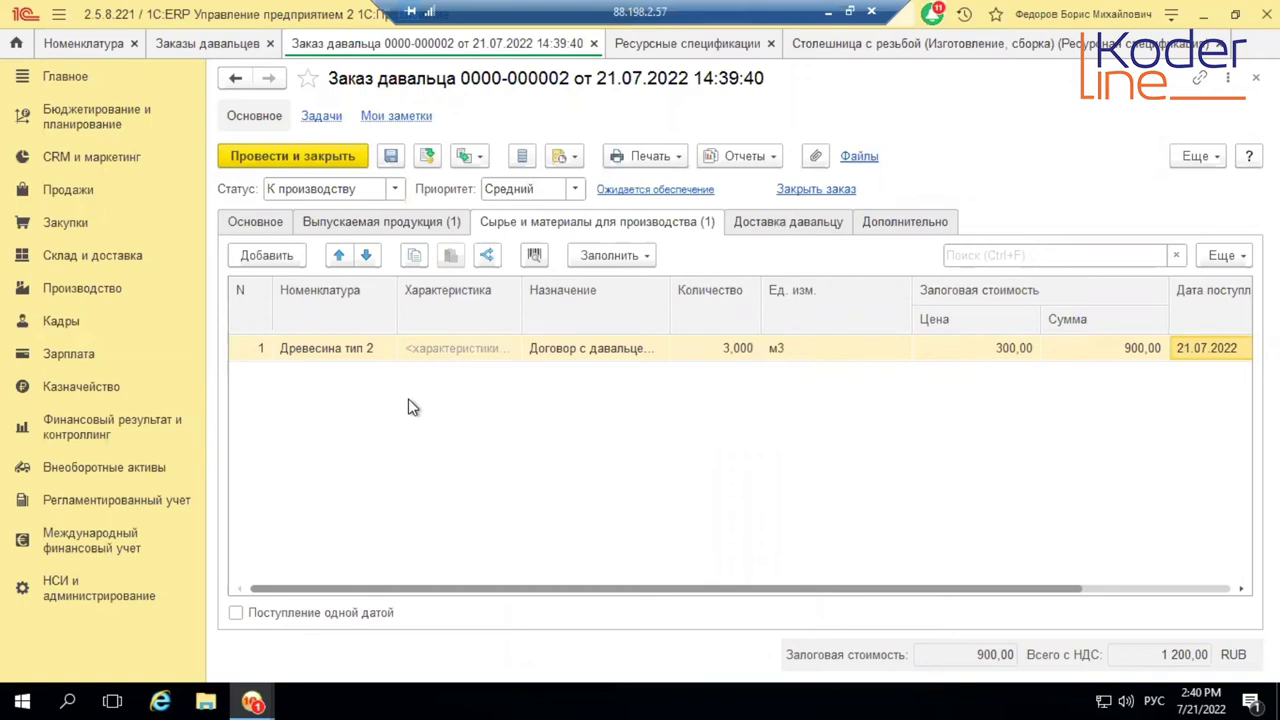
{"action": "left_click", "coordinate": [466, 157]}
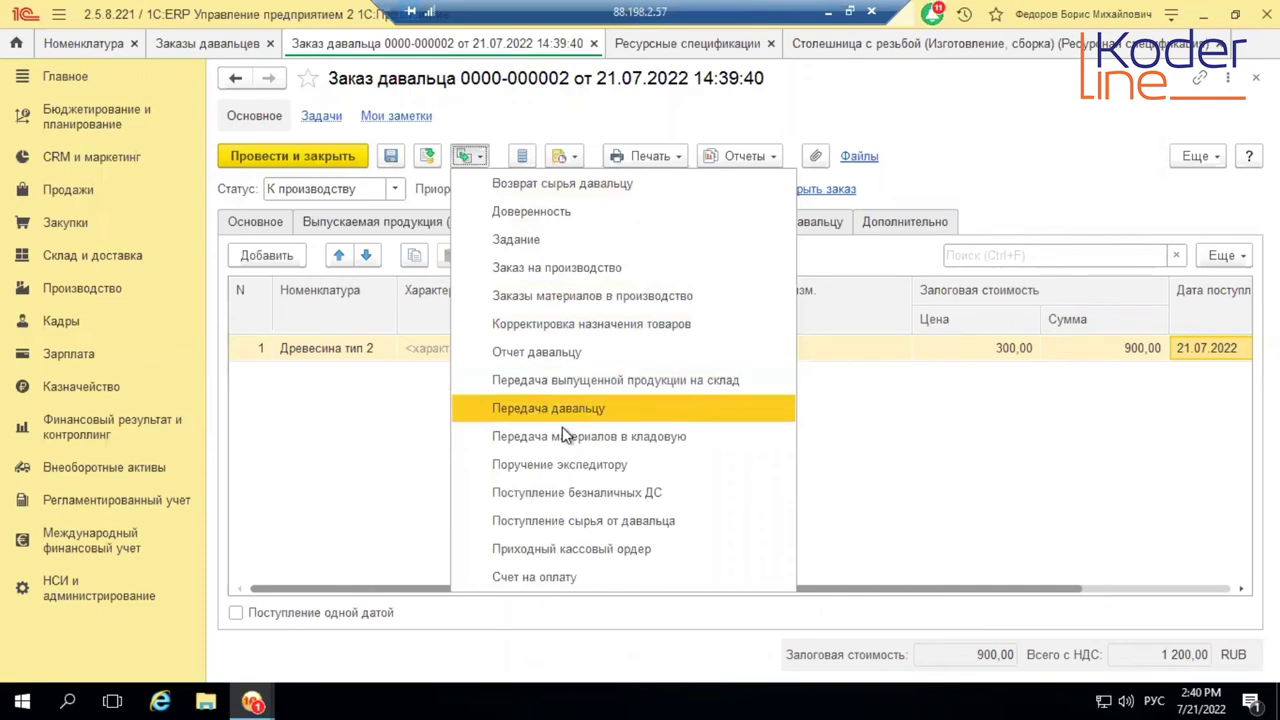
{"action": "left_click", "coordinate": [580, 271]}
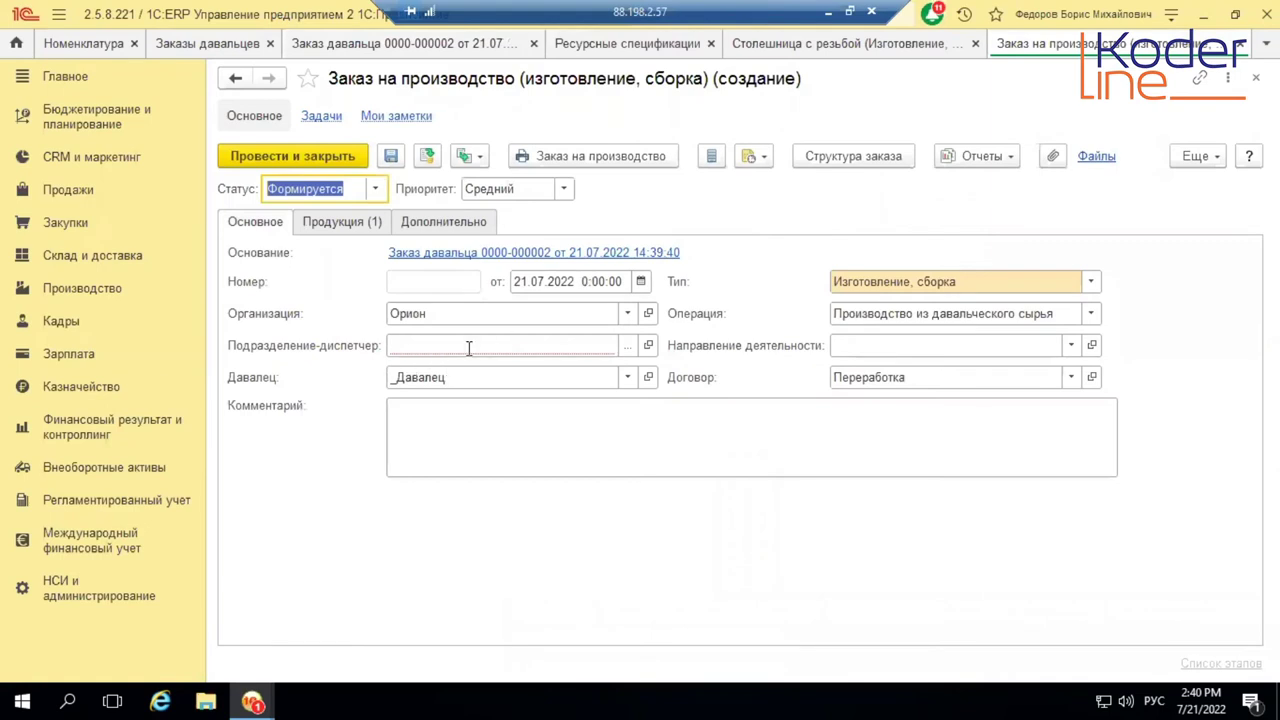
- Set the production order's dispatching department to Цех №01 and check its product list
{"action": "left_click", "coordinate": [469, 346]}
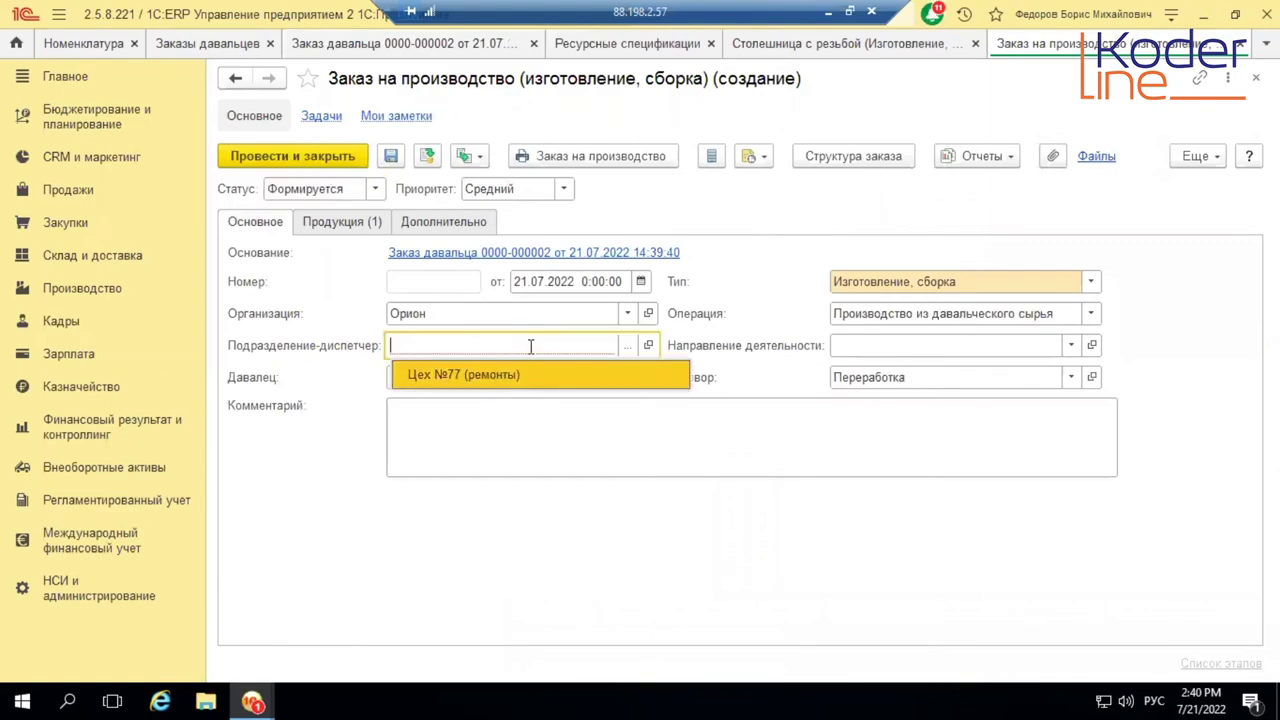
{"action": "left_click", "coordinate": [530, 346]}
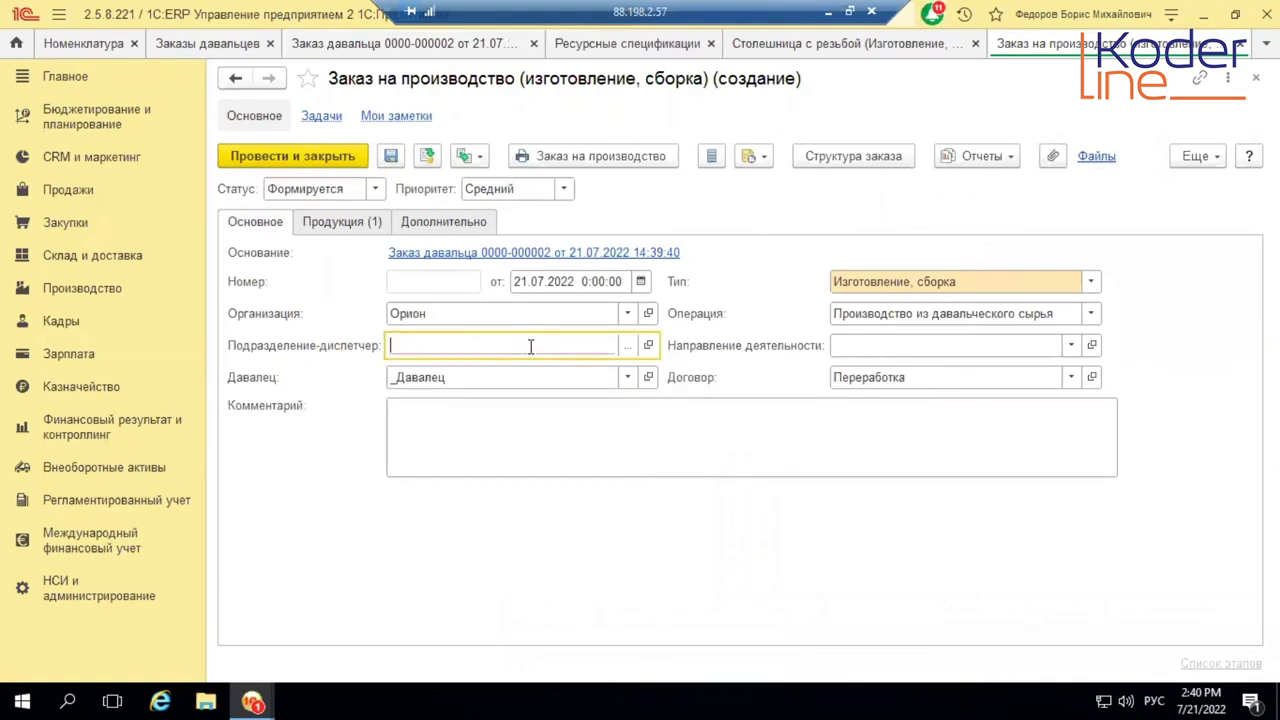
{"action": "type", "text": "ц"}
{"action": "left_click", "coordinate": [530, 374]}
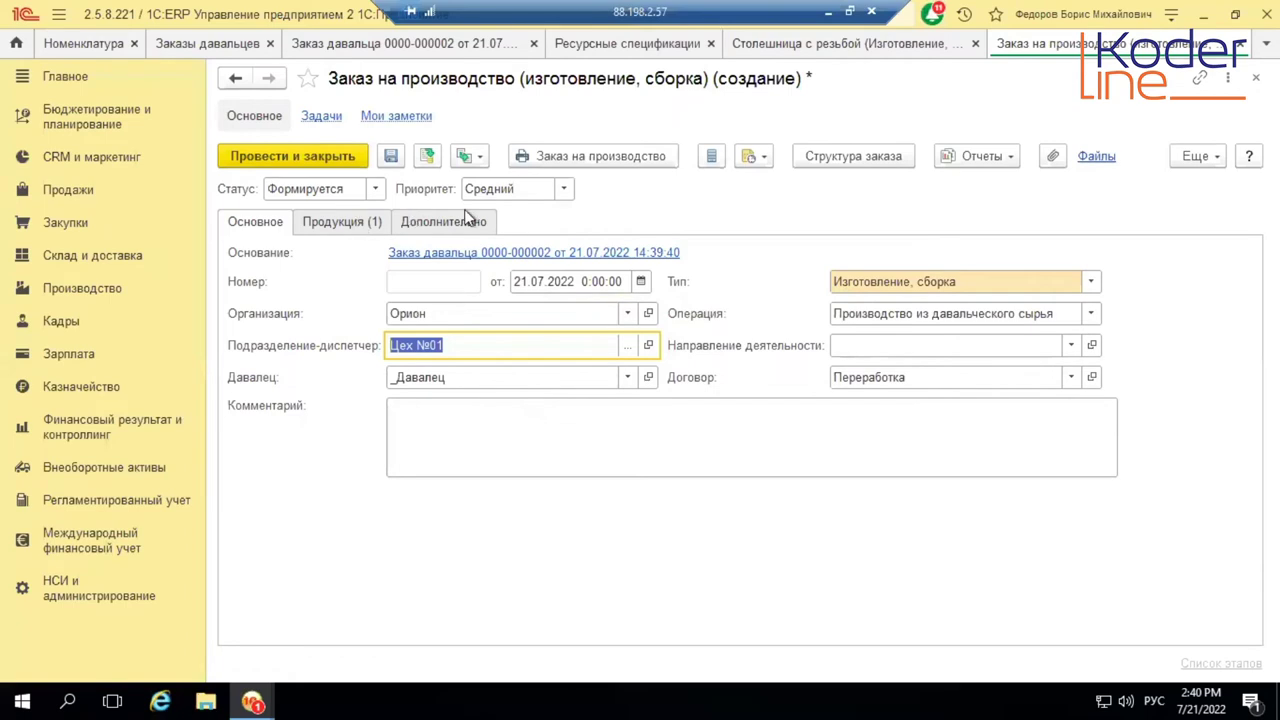
{"action": "left_click", "coordinate": [342, 221]}
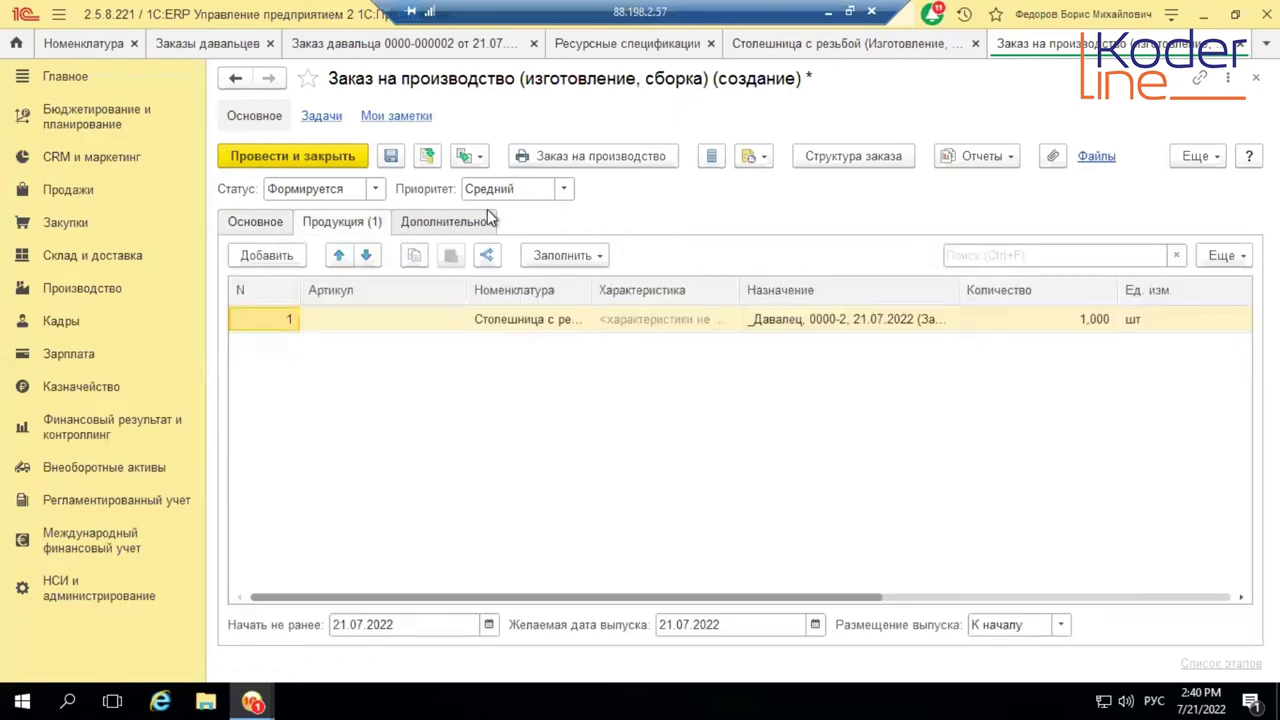
- Set the production order's status to К производству, then post and close it
{"action": "left_click", "coordinate": [375, 188]}
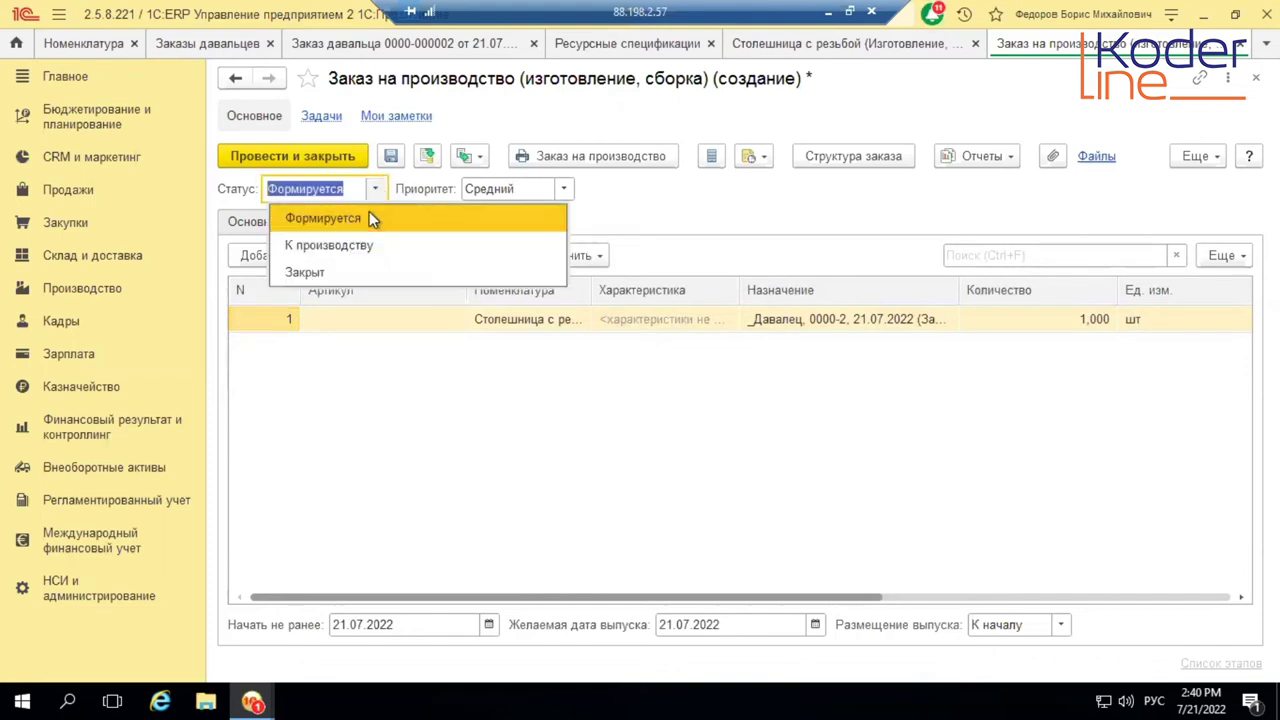
{"action": "left_click", "coordinate": [364, 244]}
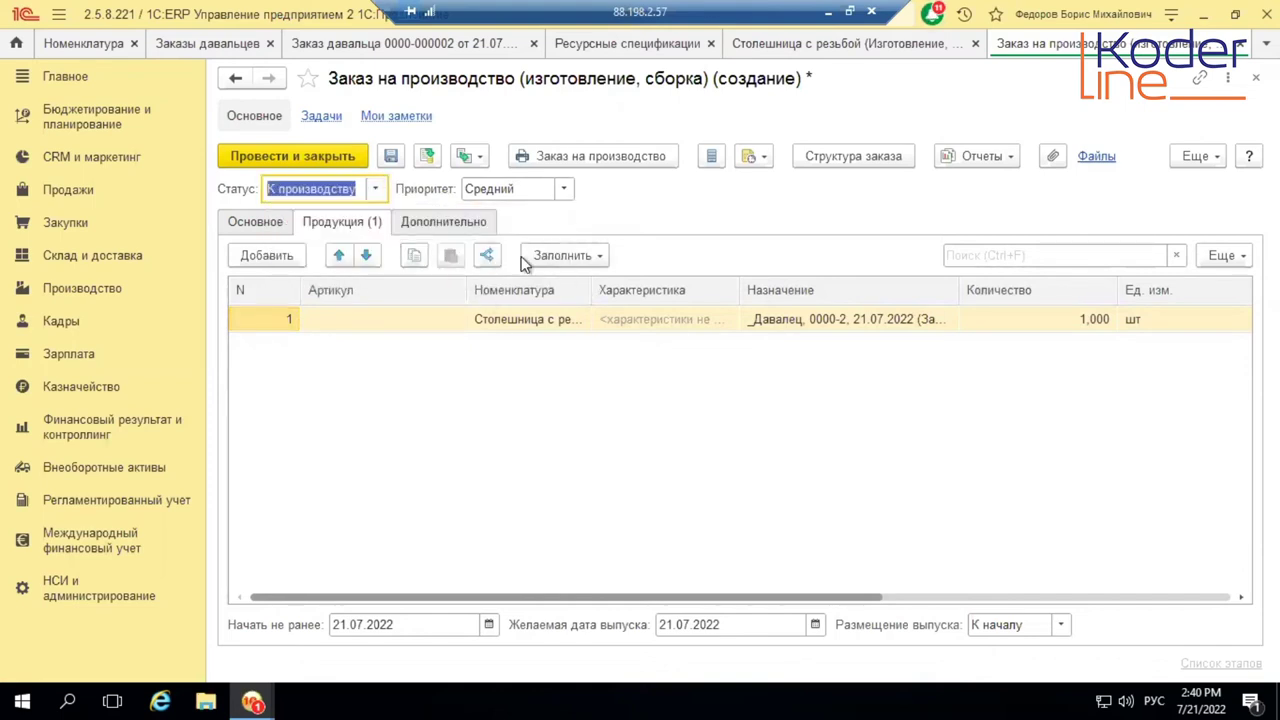
{"action": "left_click", "coordinate": [335, 160]}
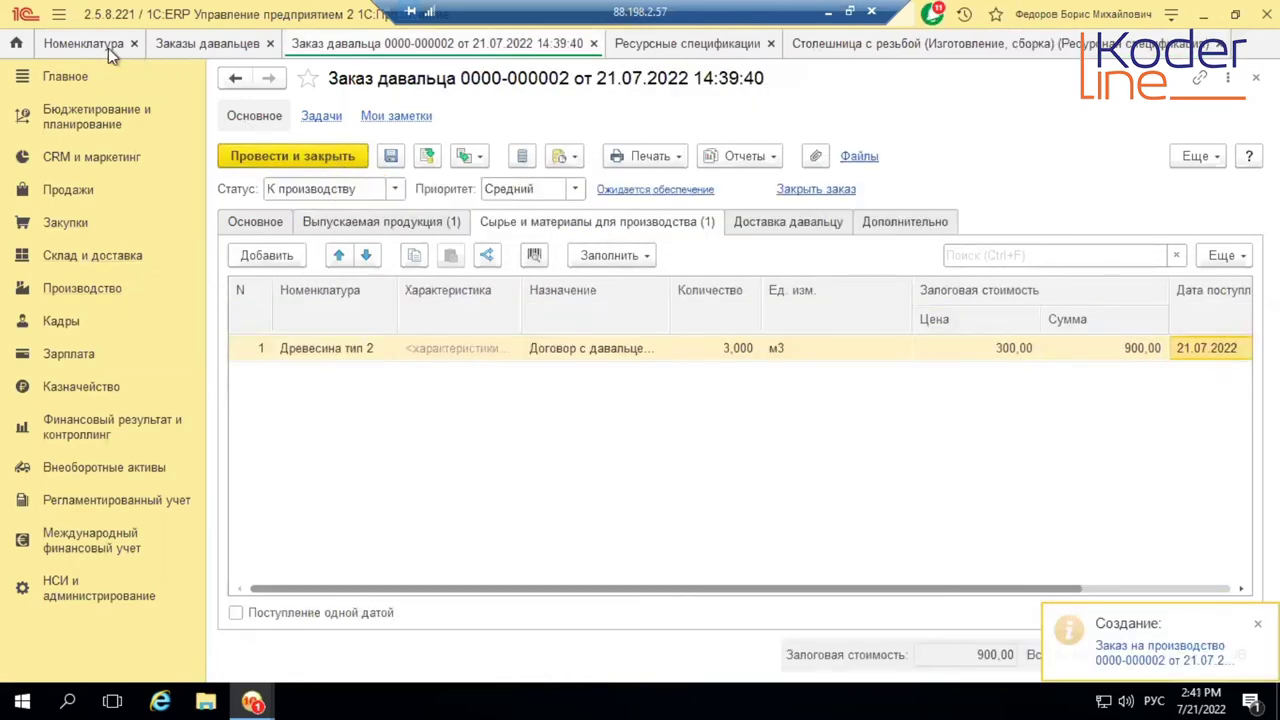
- Open the production order queue management (Управление очередью заказов) and filter it by the dispatching department Цех №01
{"action": "left_click", "coordinate": [82, 290]}
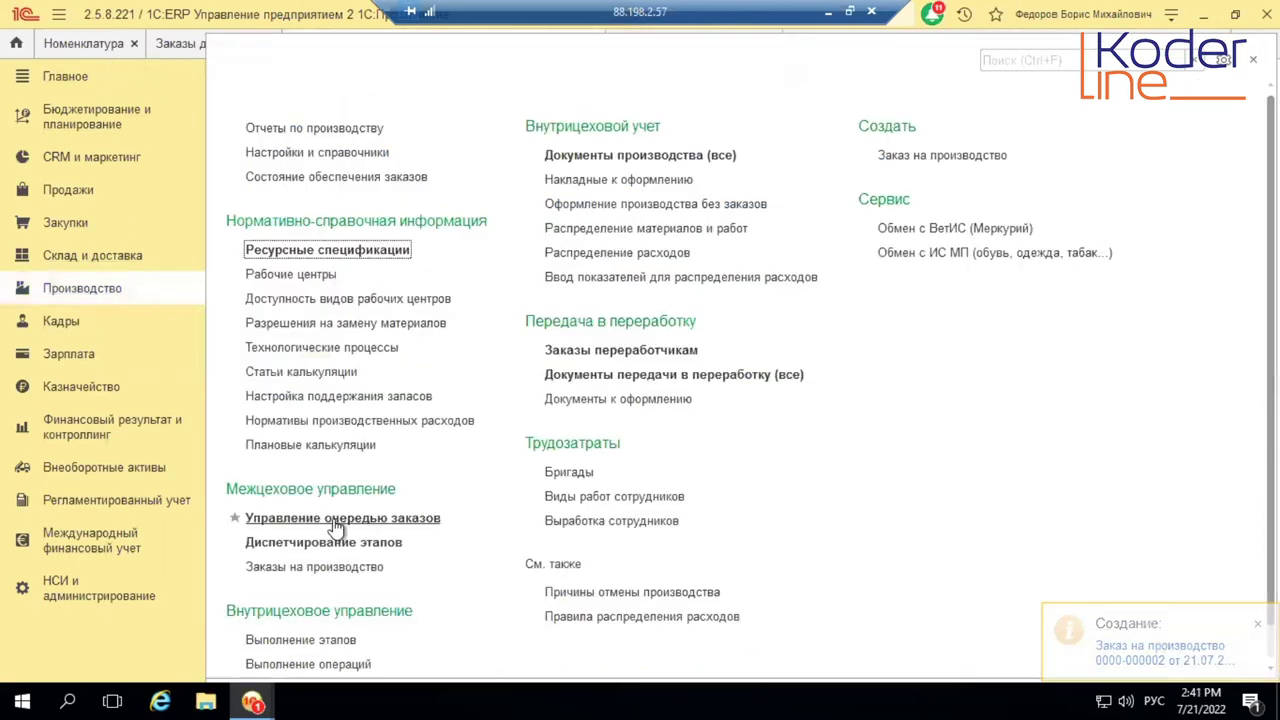
{"action": "left_click", "coordinate": [350, 519]}
{"action": "left_click", "coordinate": [840, 129]}
{"action": "left_click", "coordinate": [777, 158]}
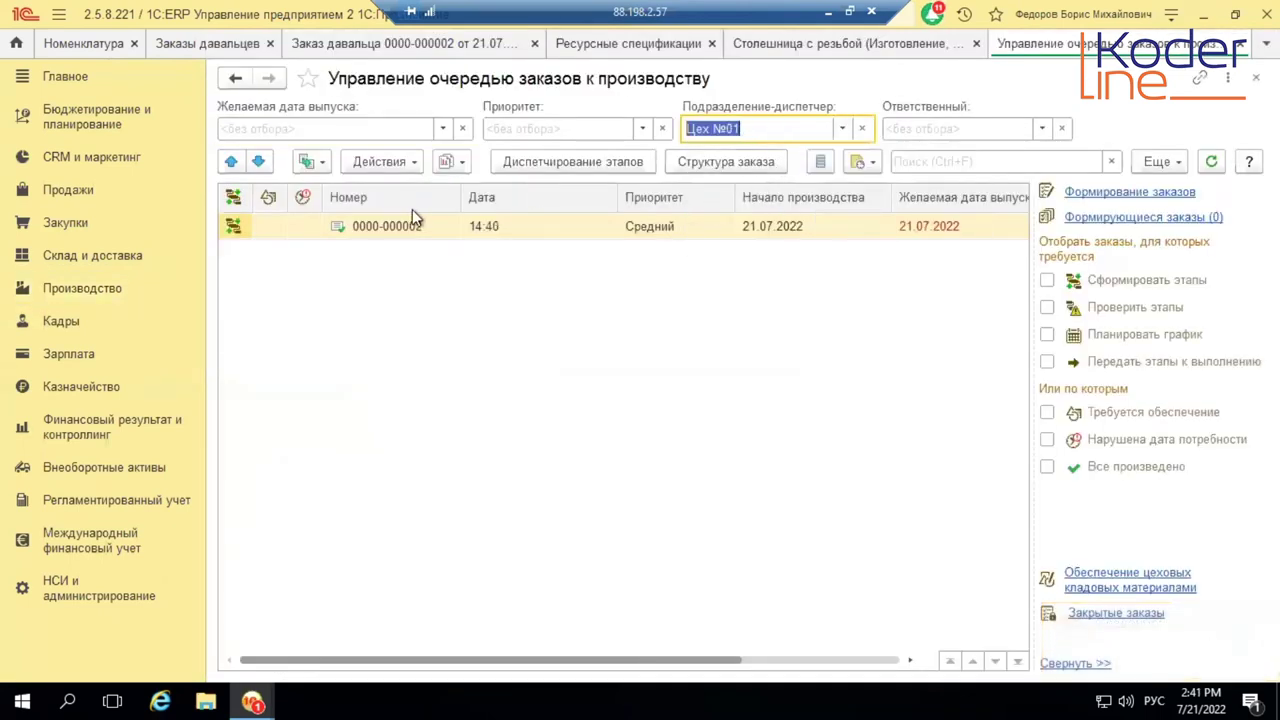
- Generate the production stages for the queued production order, leaving all material, semi-finished product and scheduling options off
{"action": "left_click", "coordinate": [440, 226]}
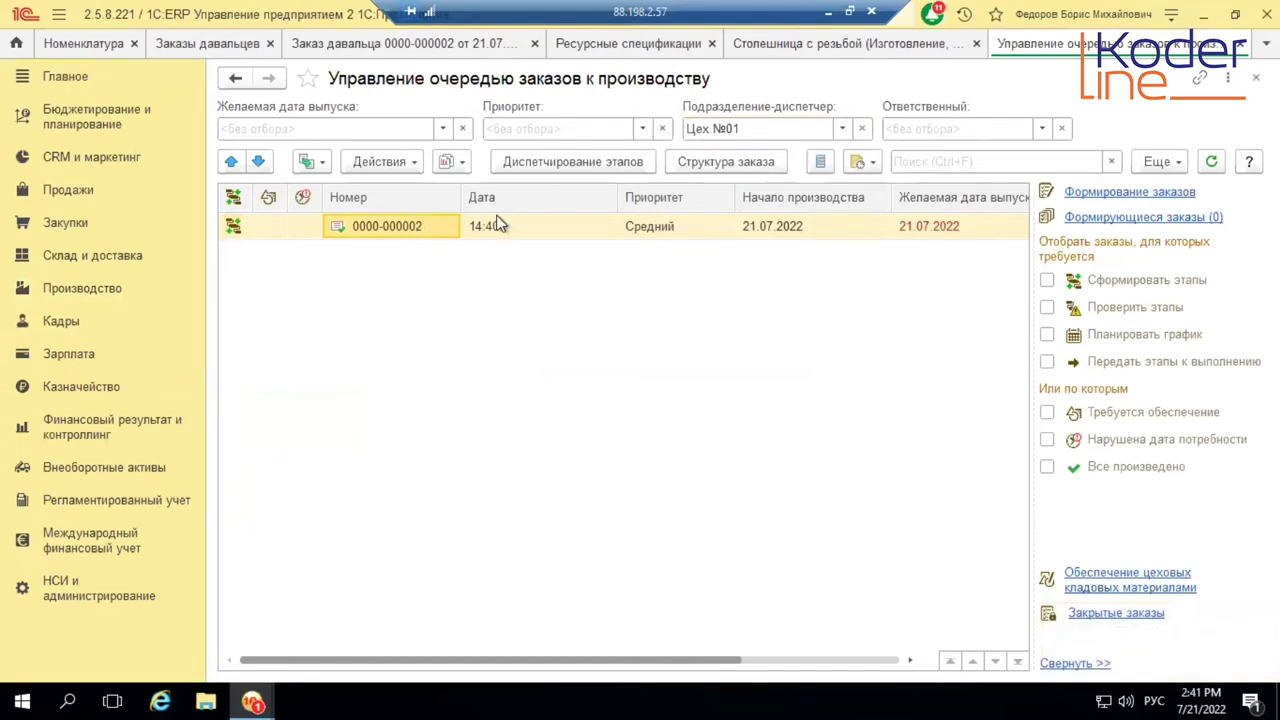
{"action": "right_click", "coordinate": [423, 228]}
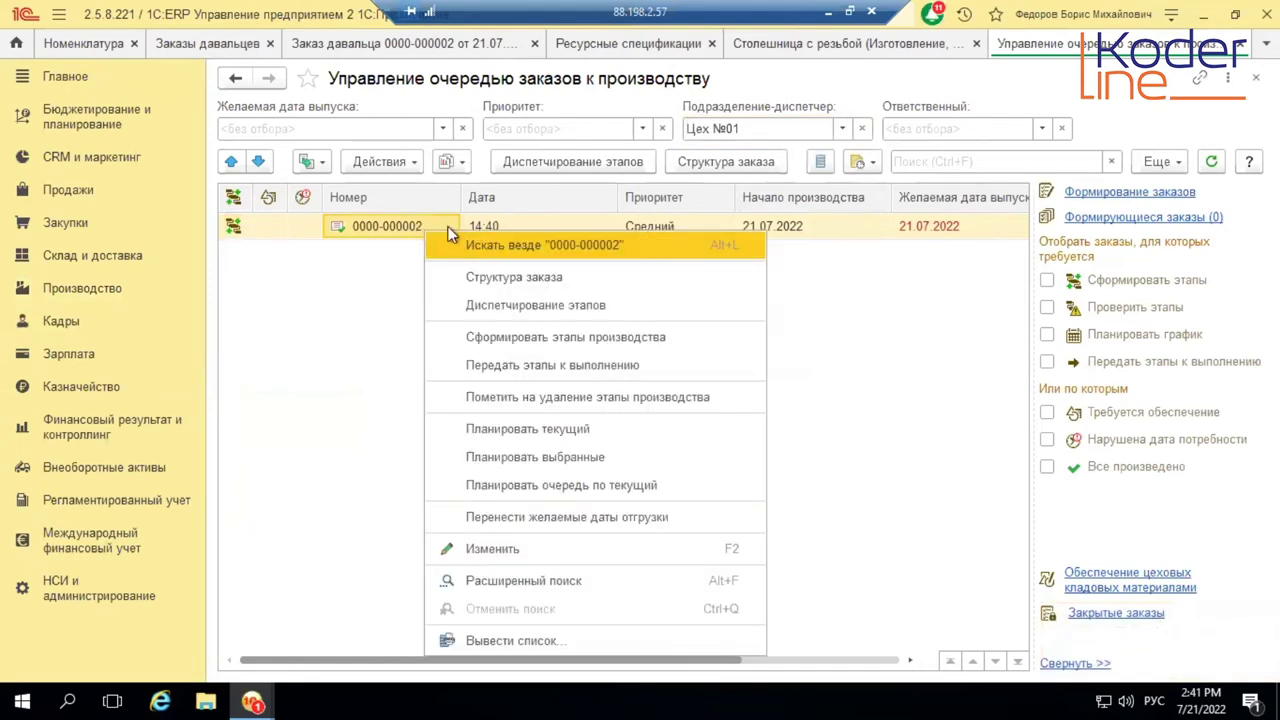
{"action": "left_click", "coordinate": [552, 162]}
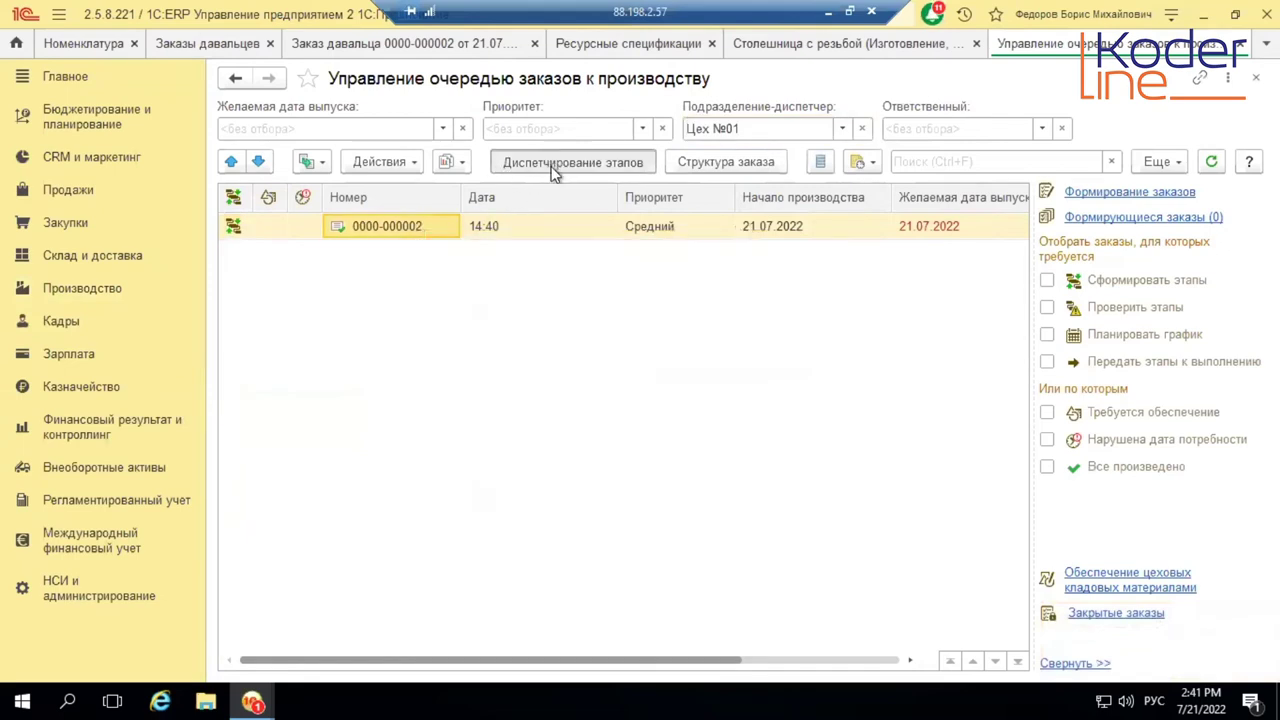
{"action": "right_click", "coordinate": [422, 221]}
{"action": "left_click", "coordinate": [524, 335]}
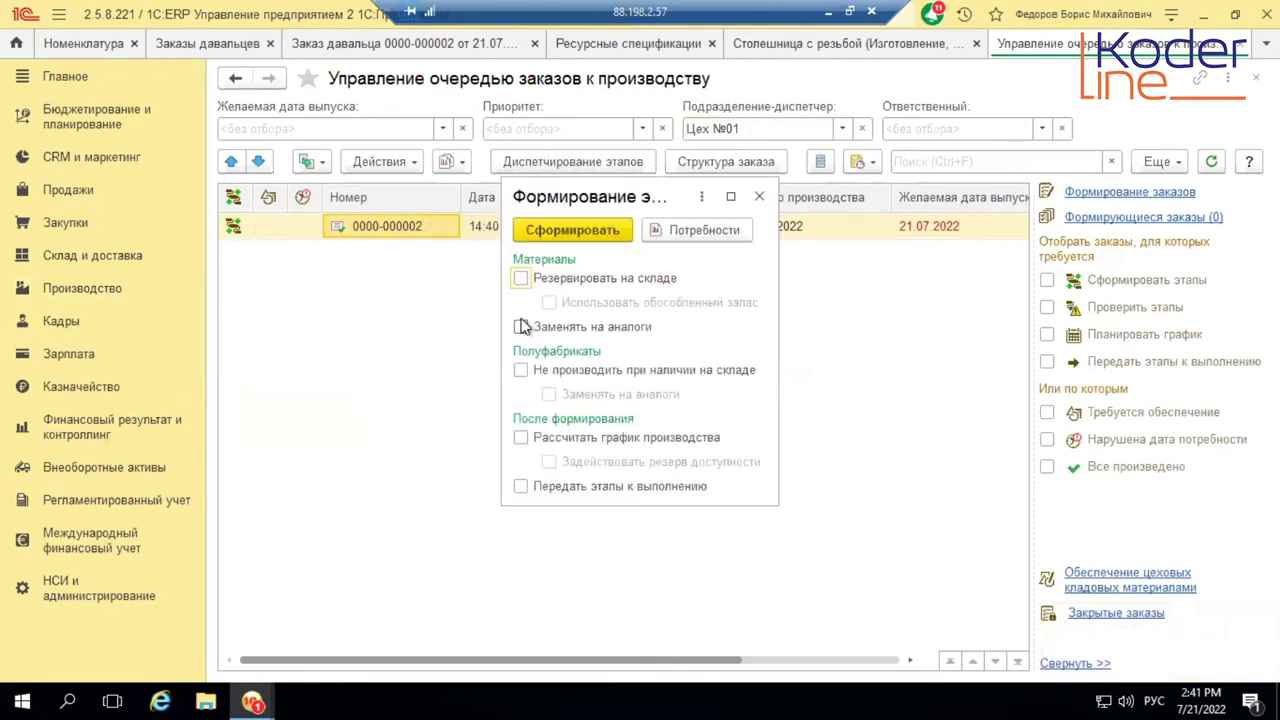
{"action": "left_click", "coordinate": [562, 231]}
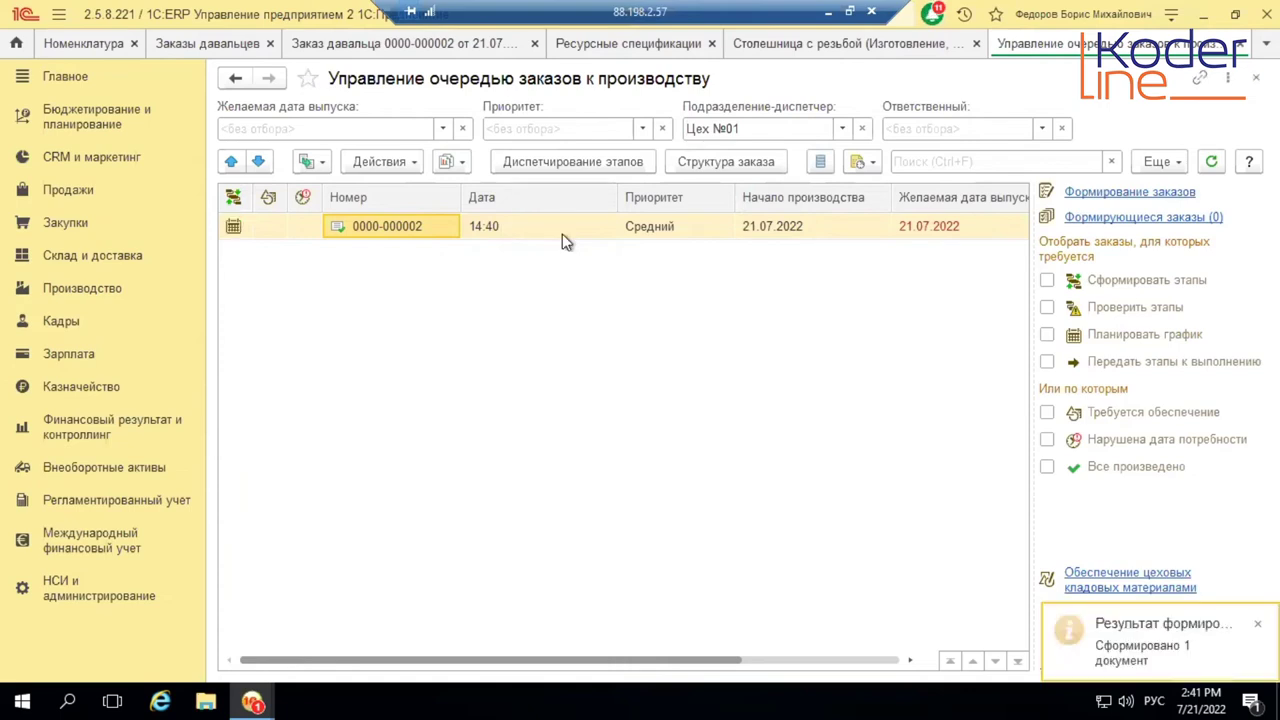
- Open stage dispatching (Диспетчирование этапов) for the order and open its Изготовление stage
{"action": "left_click", "coordinate": [615, 163]}
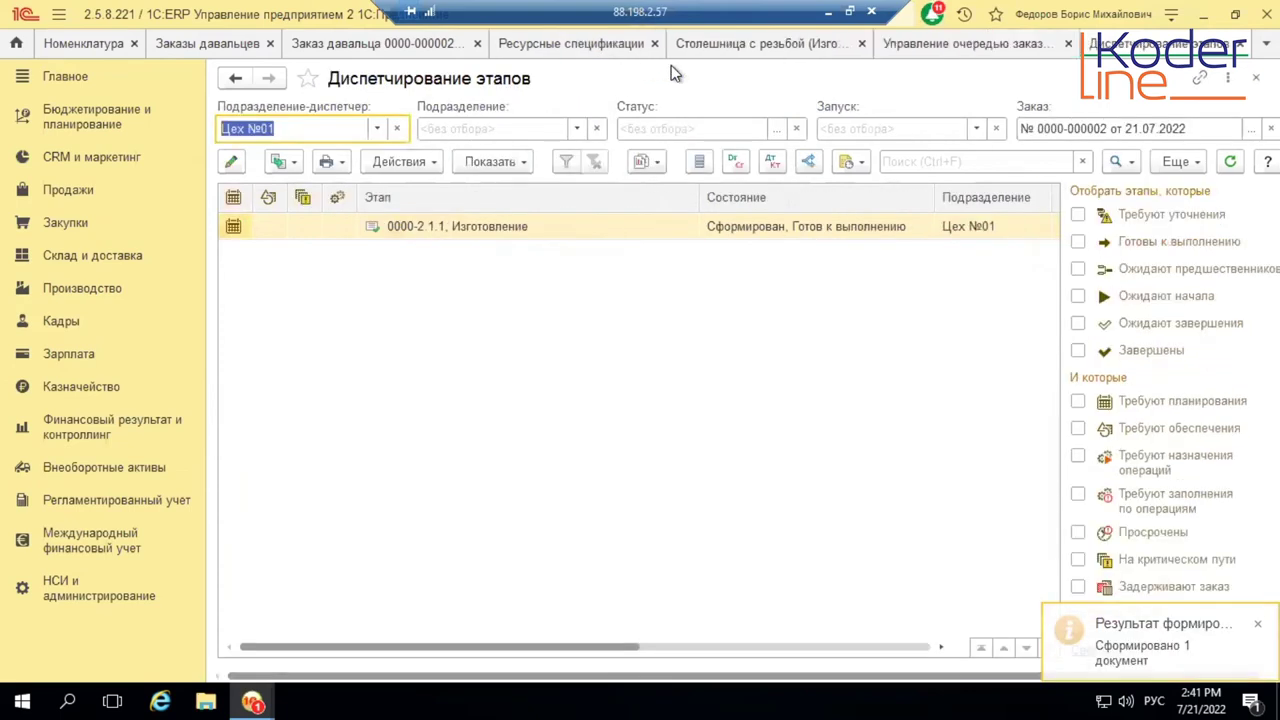
{"action": "left_click", "coordinate": [457, 224]}
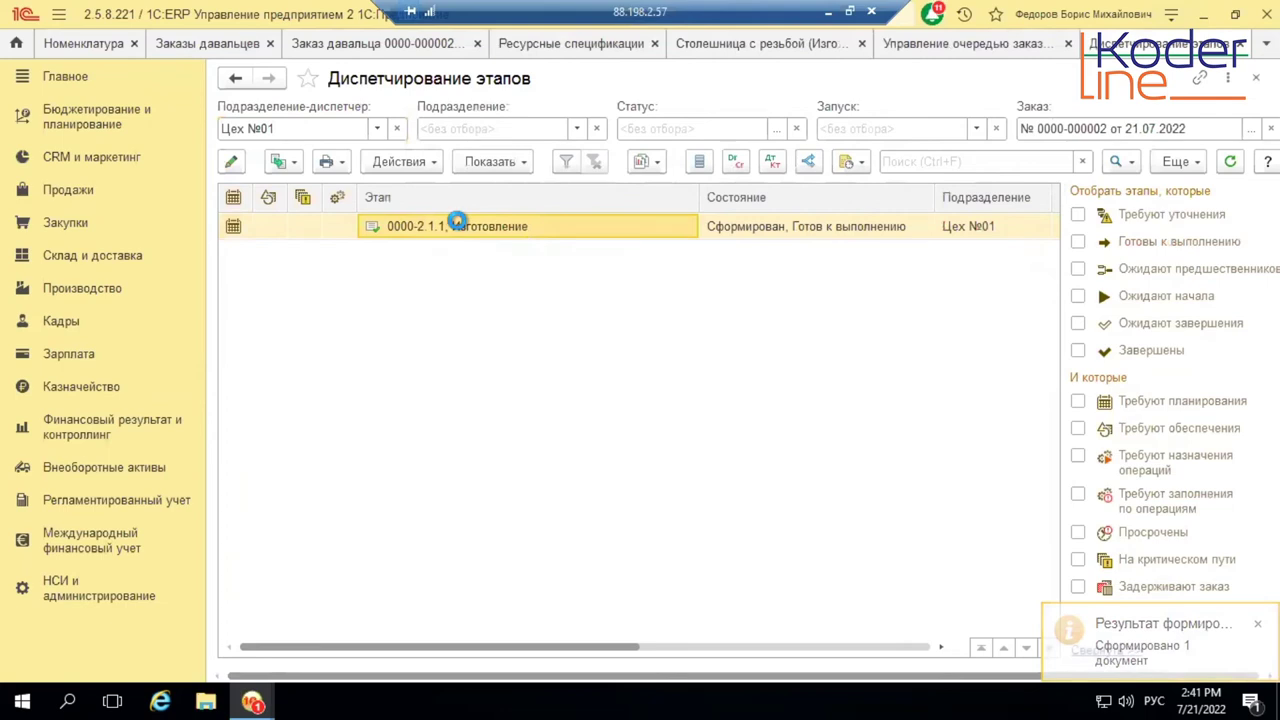
{"action": "double_click", "coordinate": [457, 224]}
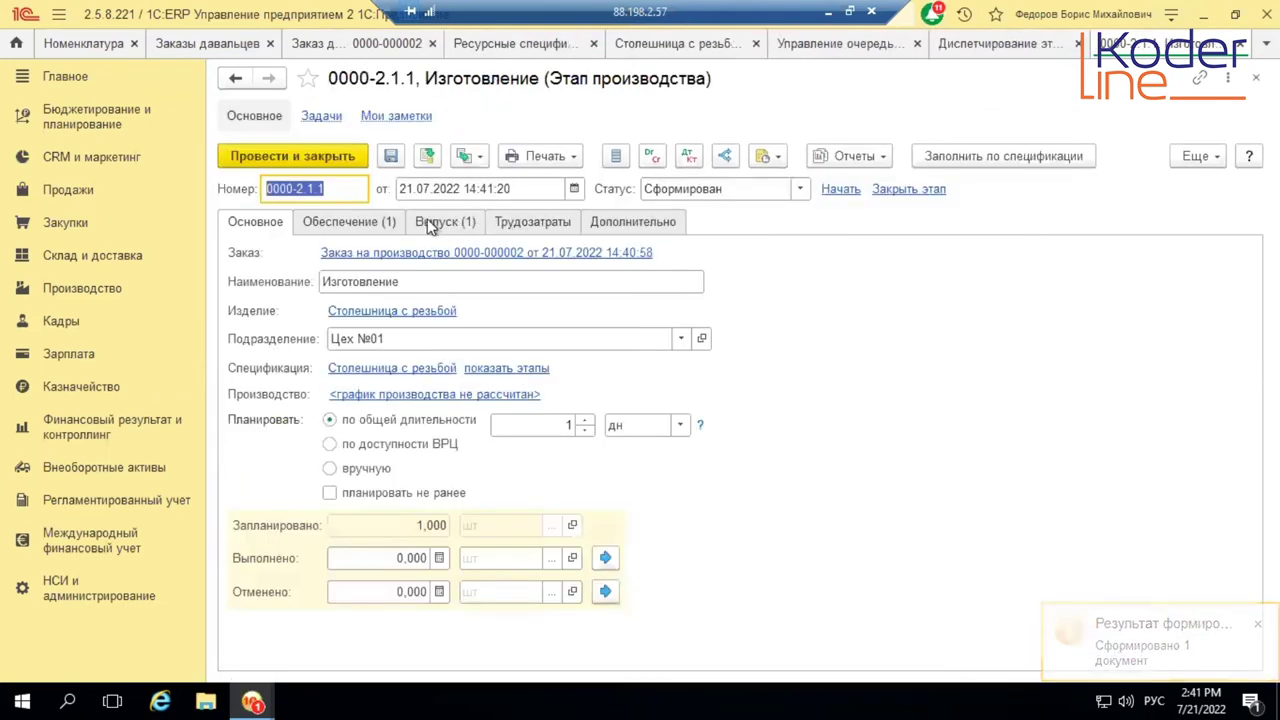
- Examine the stage's supply and output lists, widening the output's Назначение column to read the assignment
{"action": "left_click", "coordinate": [341, 222]}
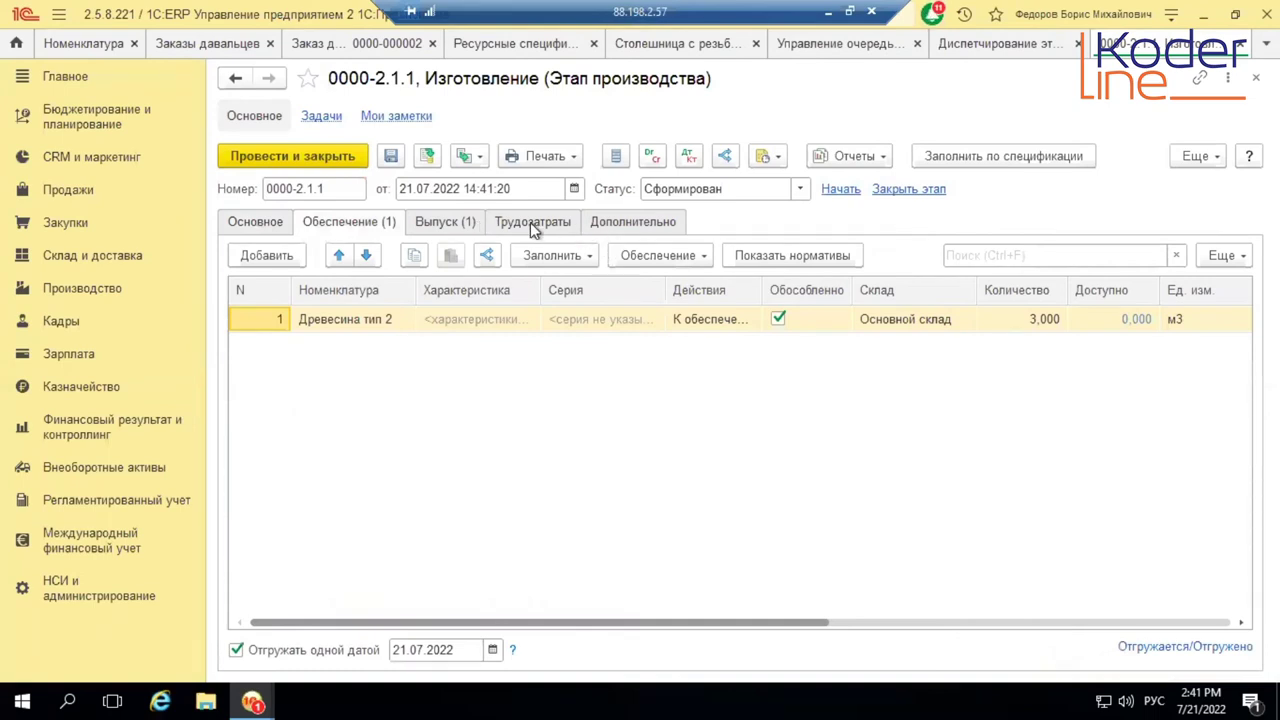
{"action": "left_click", "coordinate": [435, 224]}
{"action": "left_click", "coordinate": [382, 224]}
{"action": "left_click", "coordinate": [445, 222]}
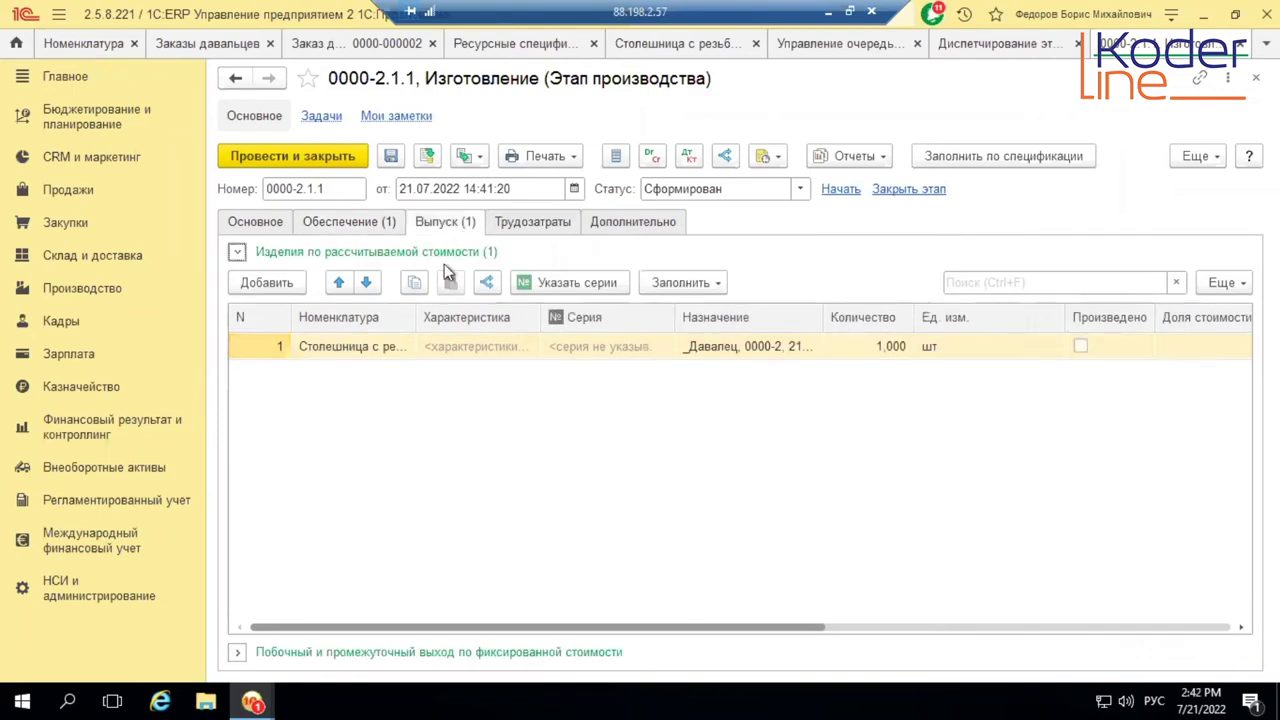
{"action": "left_click_drag", "start_coordinate": [823, 316], "coordinate": [912, 304]}
{"action": "left_click", "coordinate": [365, 222]}
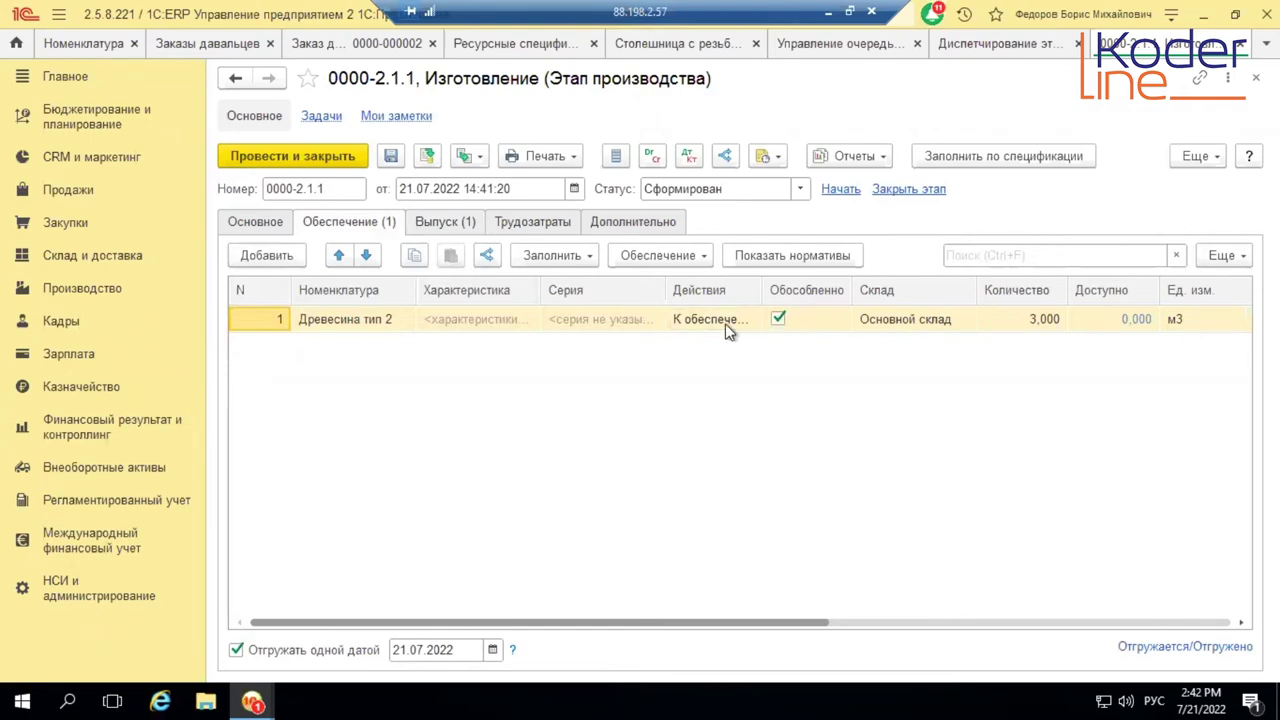
{"action": "left_click", "coordinate": [468, 225]}
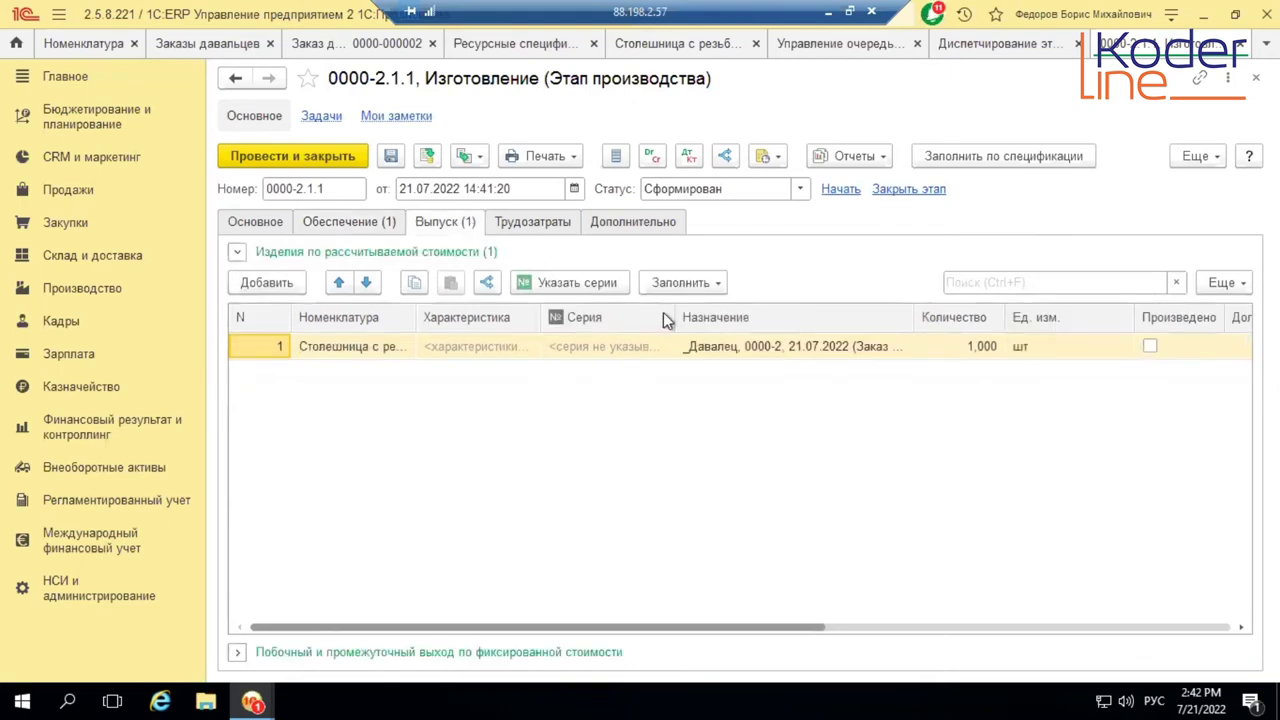
{"action": "left_click", "coordinate": [742, 344]}
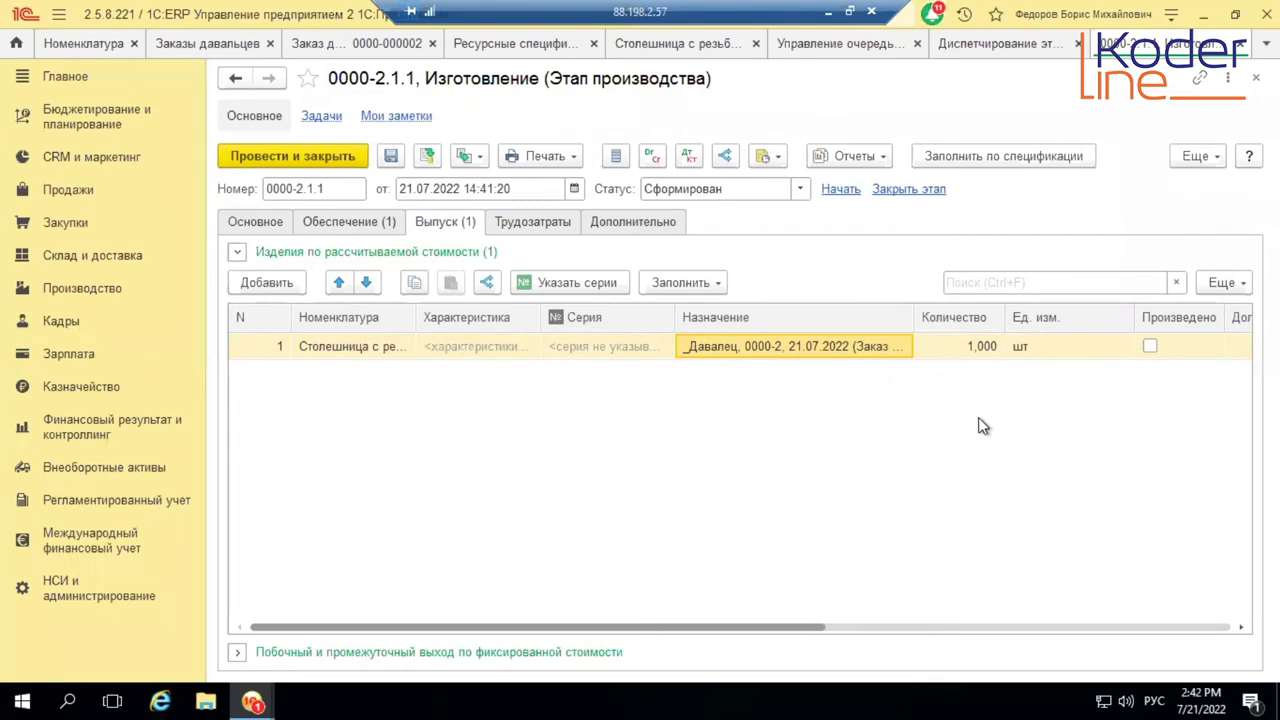
- Close the stage, dispatching, order queue, Столешница с резьбой specification and customer-supplied-materials order forms
{"action": "left_click", "coordinate": [1241, 44]}
{"action": "left_click", "coordinate": [1241, 44]}
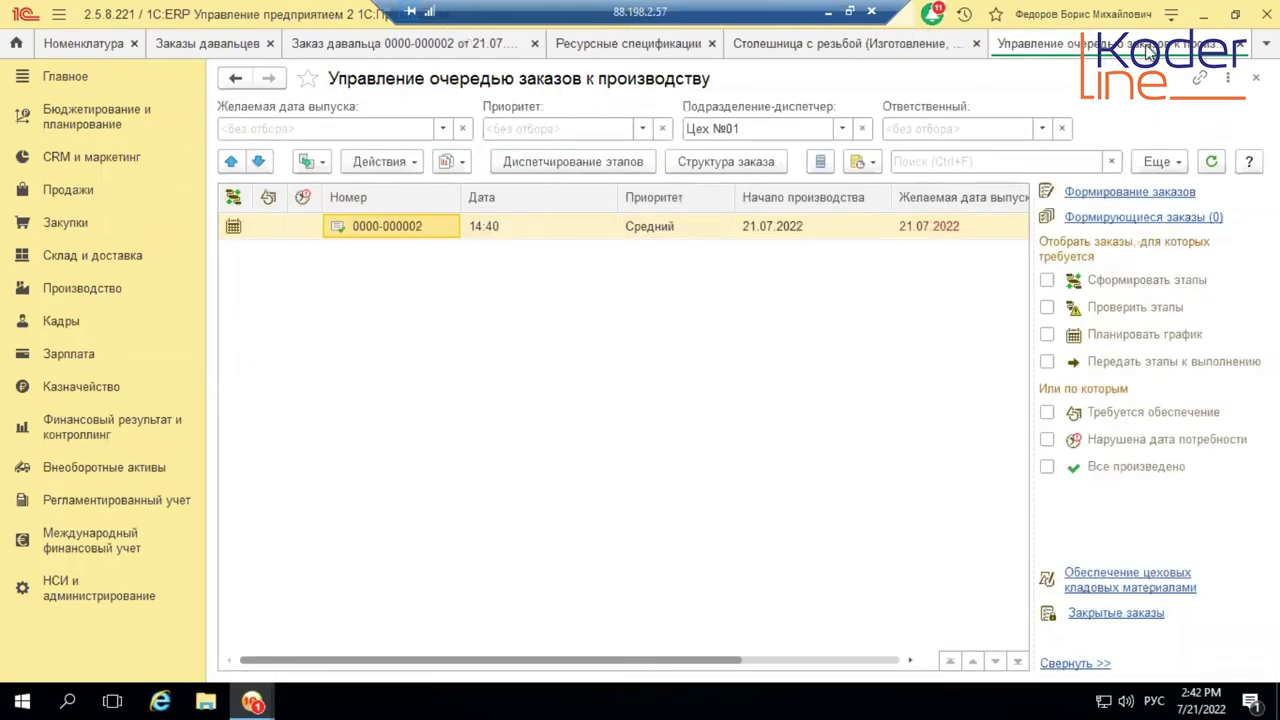
{"action": "left_click", "coordinate": [1085, 50]}
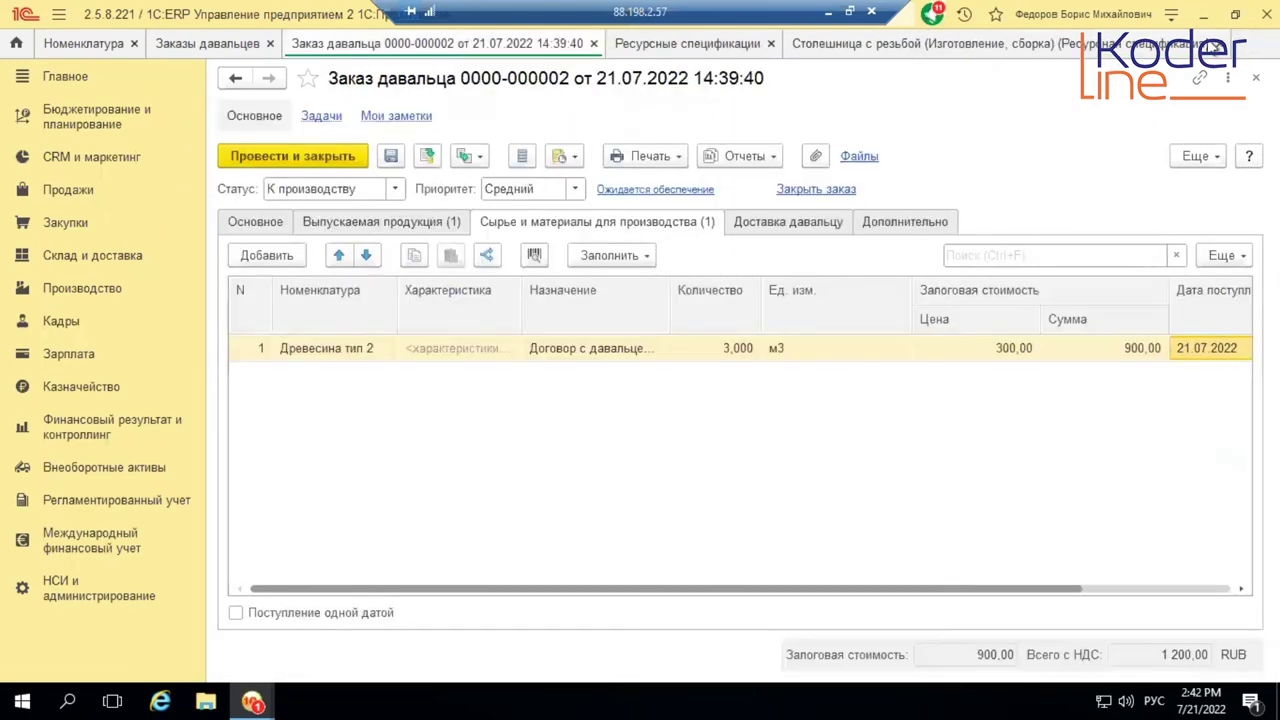
{"action": "left_click", "coordinate": [1218, 44]}
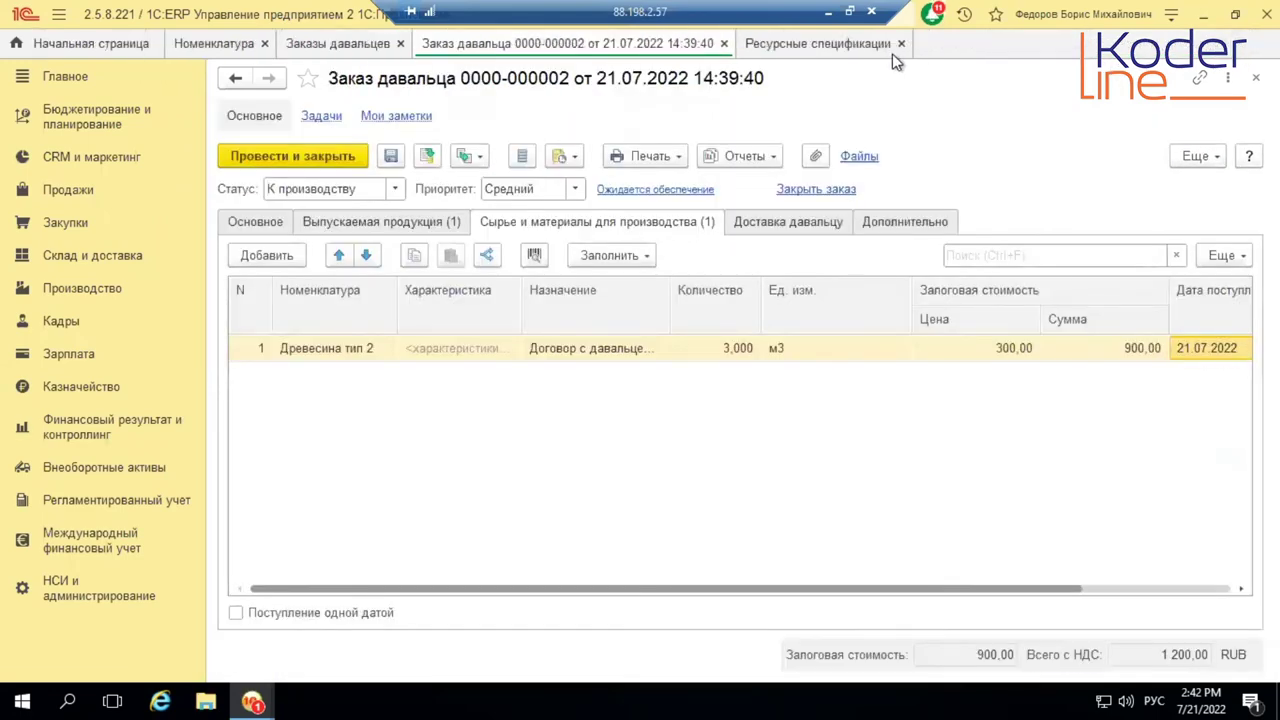
{"action": "left_click", "coordinate": [724, 43]}
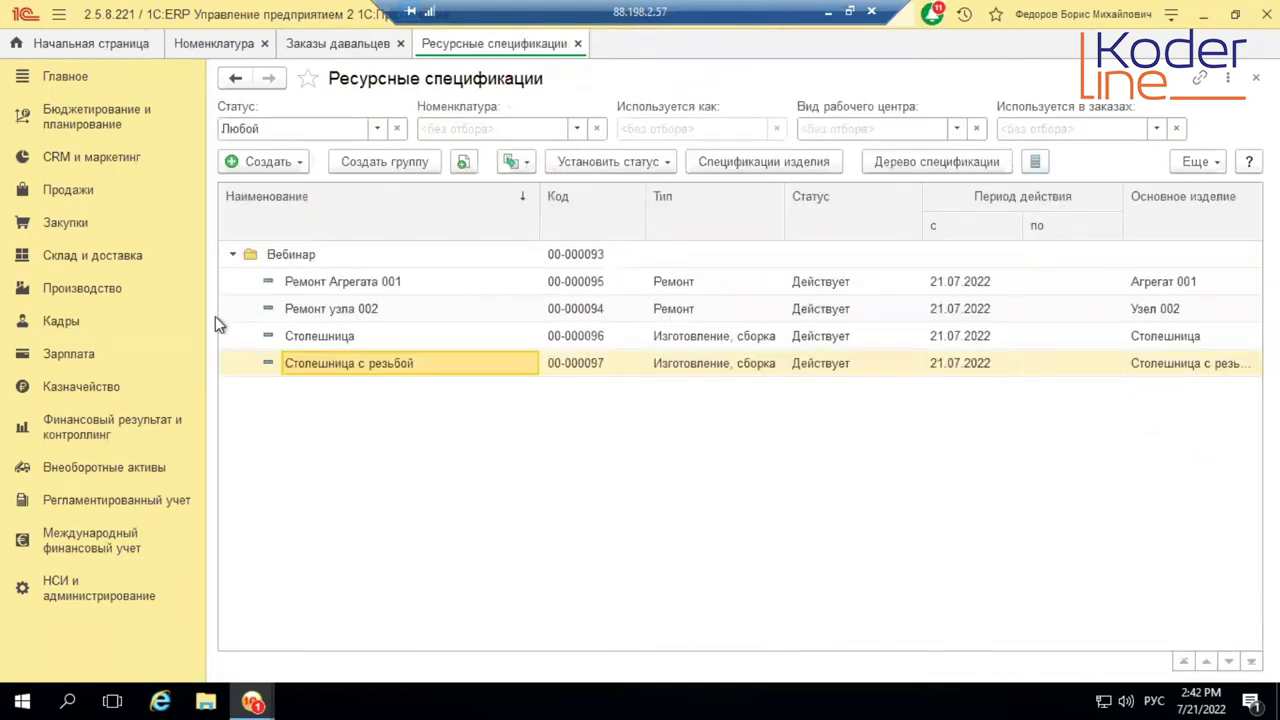
- Open the repair specification Ремонт Агрегата 001 from the resource specifications list
{"action": "left_click", "coordinate": [115, 291]}
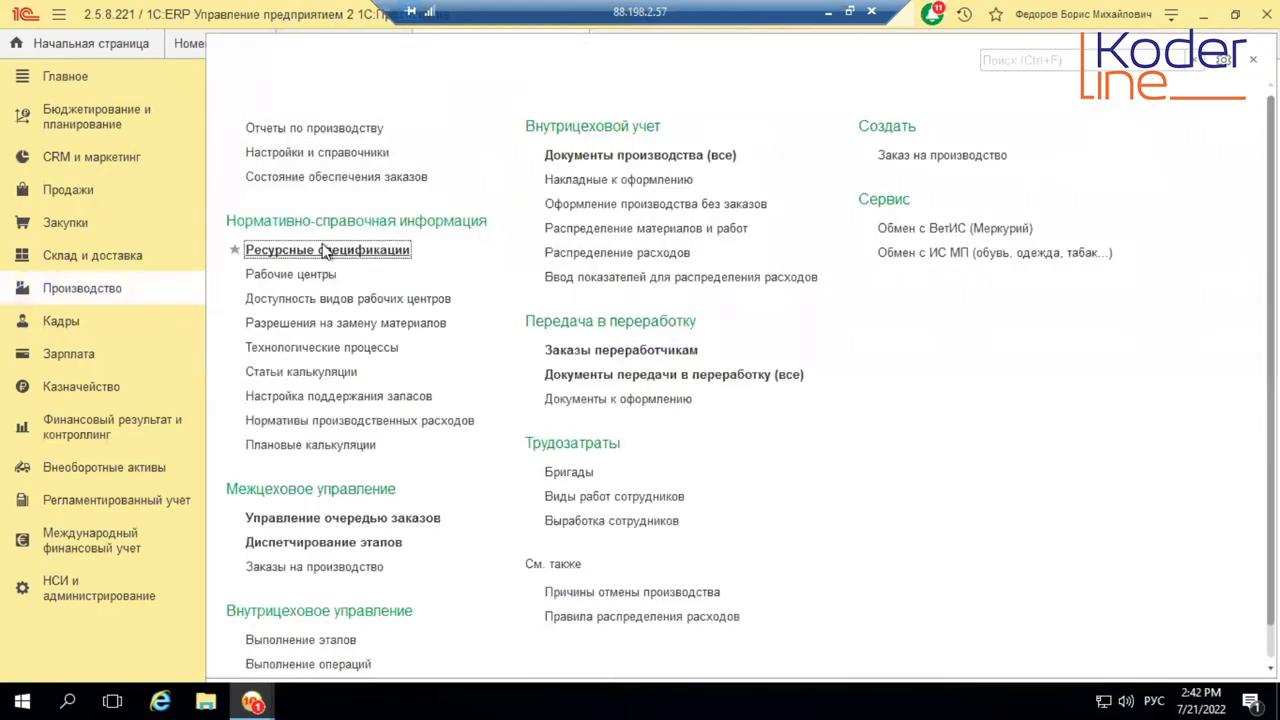
{"action": "left_click", "coordinate": [325, 250]}
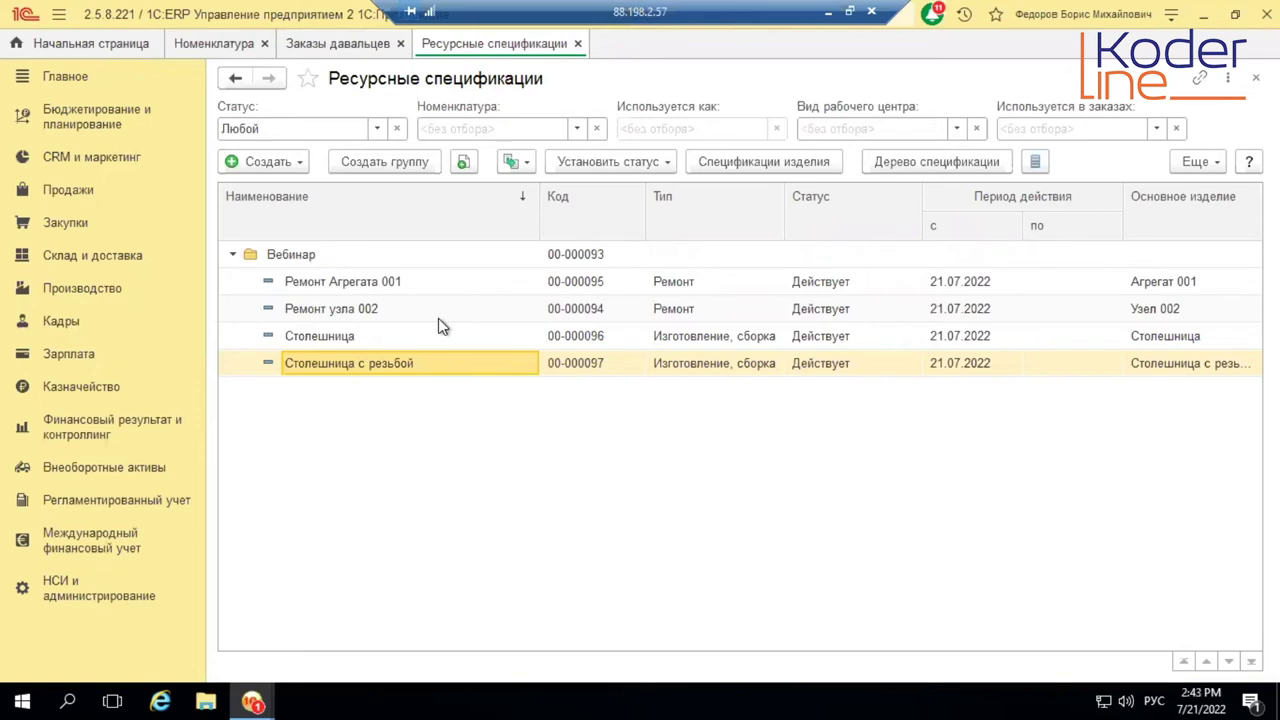
{"action": "left_click", "coordinate": [385, 282]}
{"action": "double_click", "coordinate": [385, 282]}
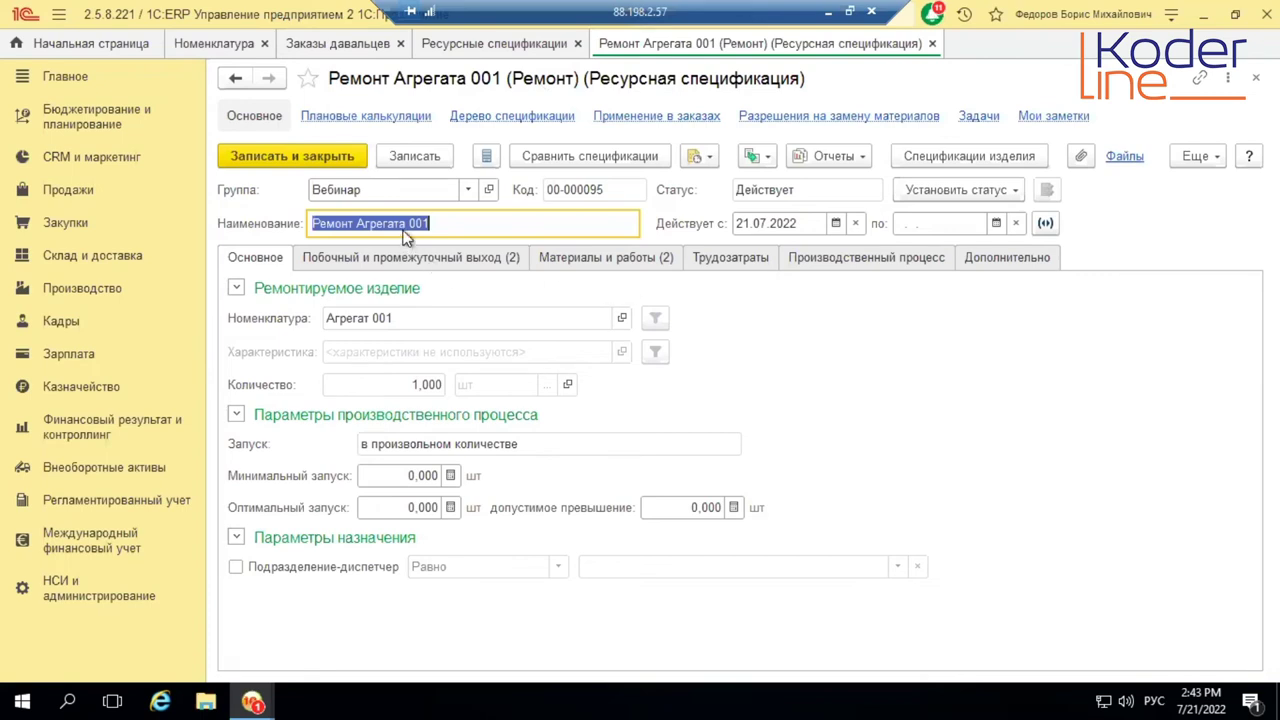
- Examine the Разборка and Сборка stages in the repair specification's production process
{"action": "left_click", "coordinate": [829, 259]}
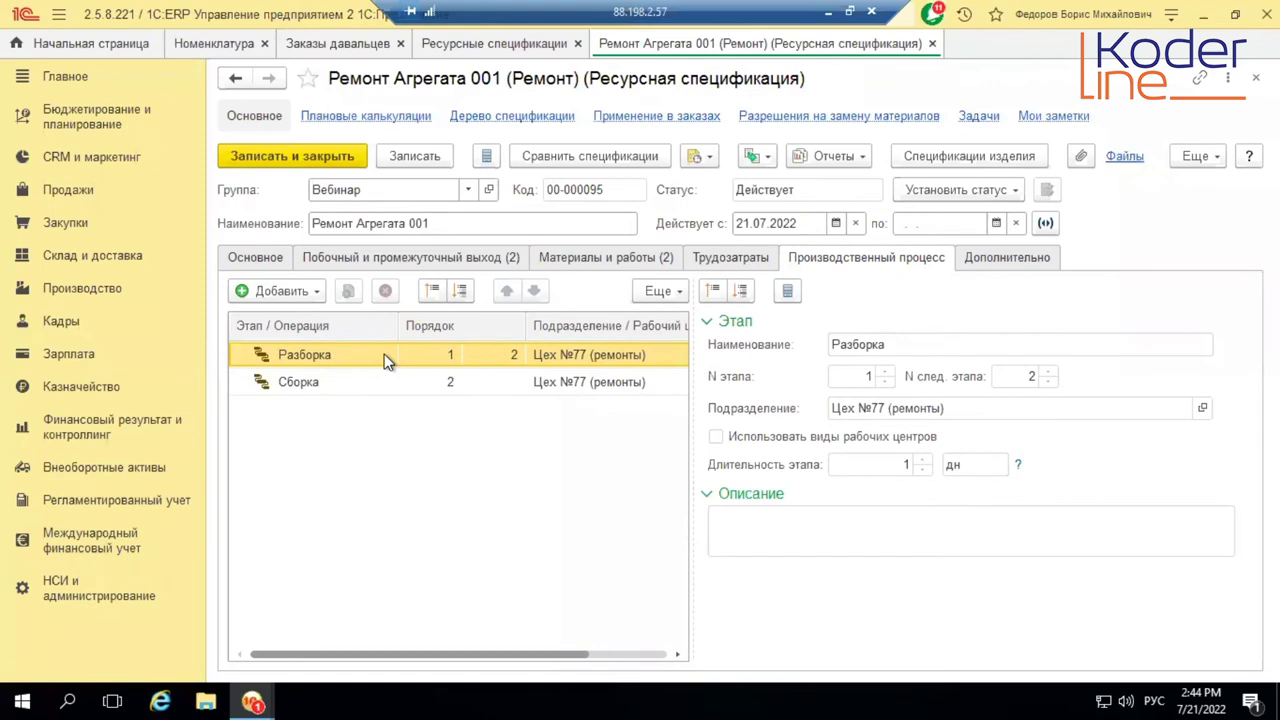
{"action": "left_click", "coordinate": [388, 362]}
{"action": "left_click", "coordinate": [368, 380]}
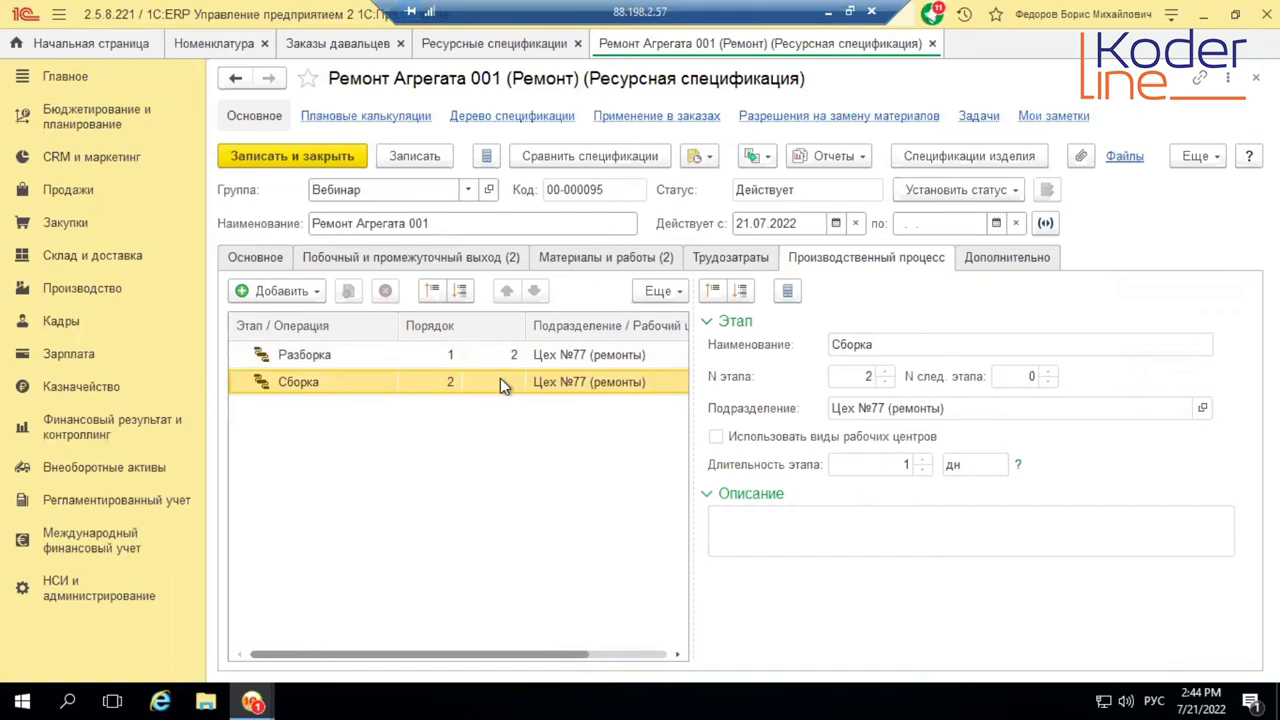
- Examine how the specification's materials Узел 001 and Узел 002 are obtained, closing each material's settings without changes
{"action": "left_click", "coordinate": [606, 258]}
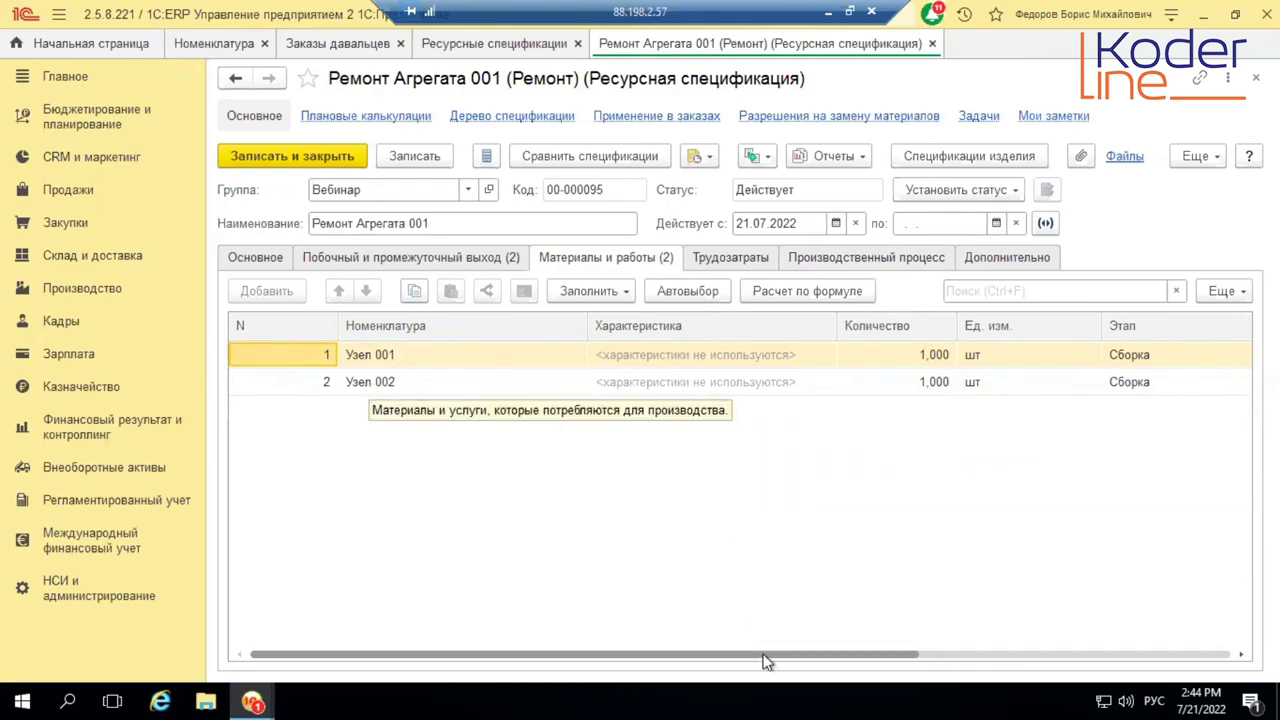
{"action": "left_click_drag", "start_coordinate": [800, 652], "coordinate": [1240, 597]}
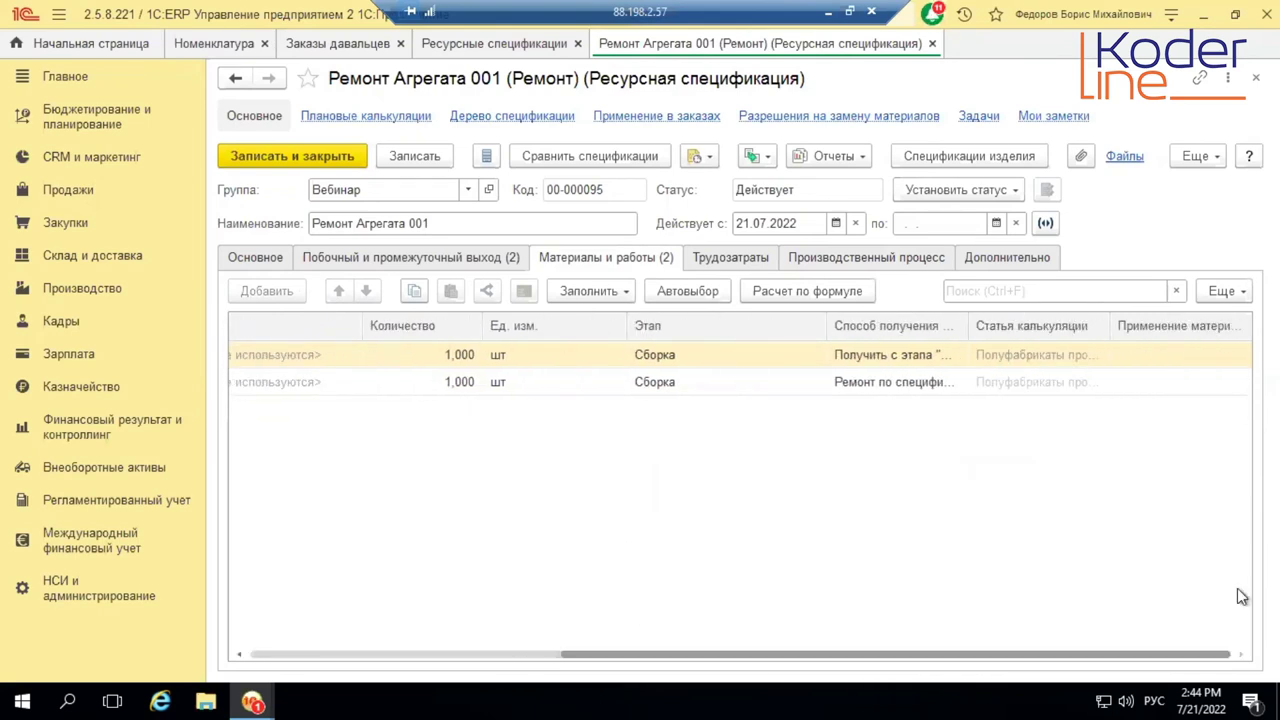
{"action": "left_click_drag", "start_coordinate": [960, 326], "coordinate": [1123, 314]}
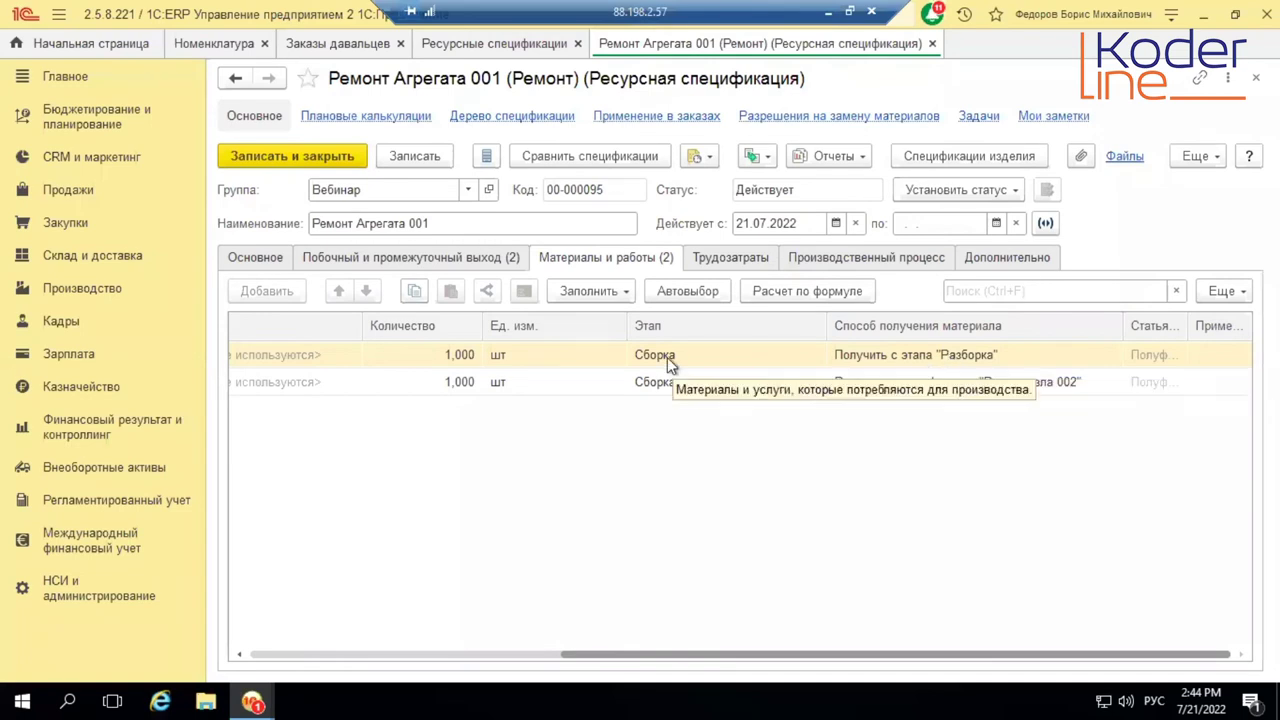
{"action": "left_click", "coordinate": [1096, 355]}
{"action": "double_click", "coordinate": [1100, 356]}
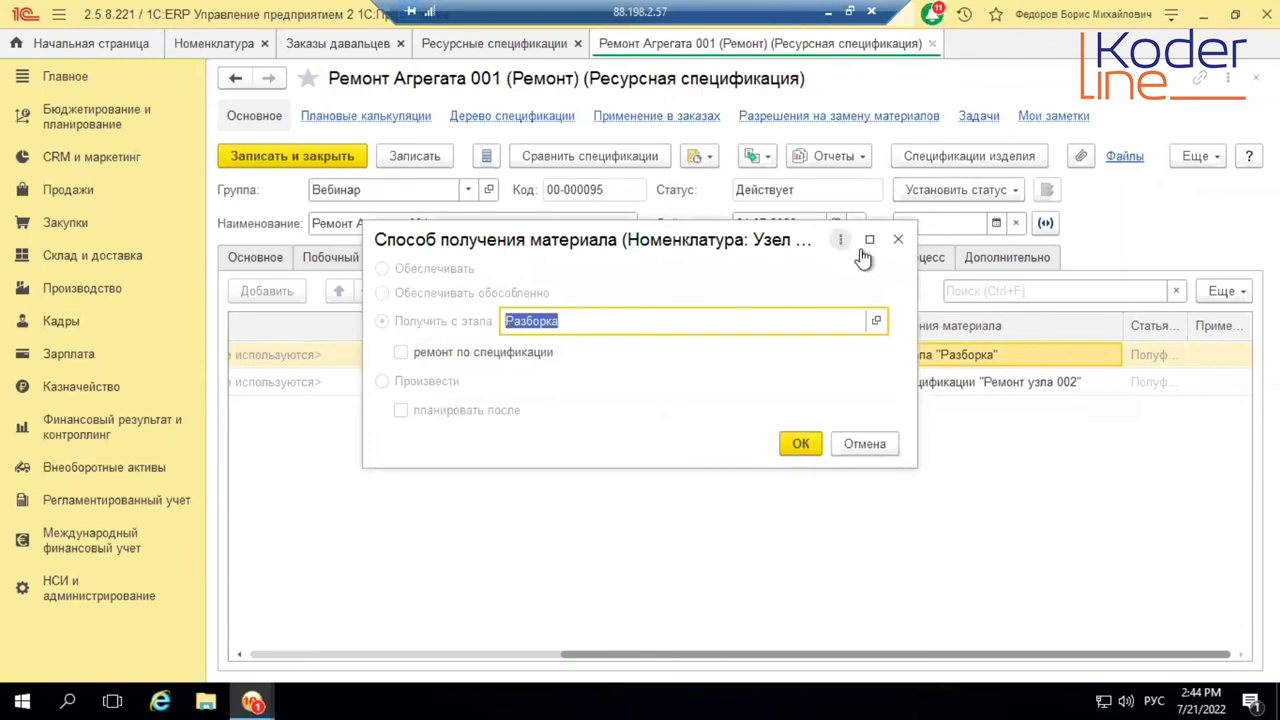
{"action": "left_click", "coordinate": [898, 240]}
{"action": "left_click", "coordinate": [1114, 382]}
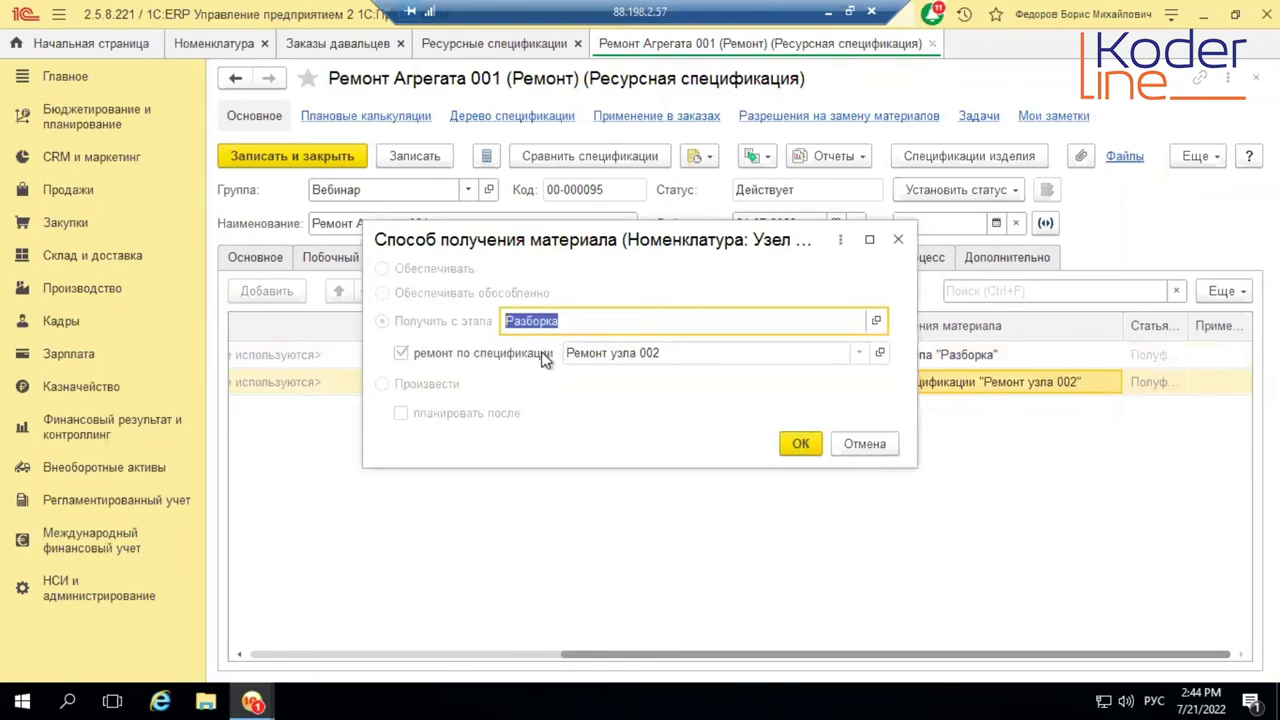
{"action": "left_click", "coordinate": [884, 444]}
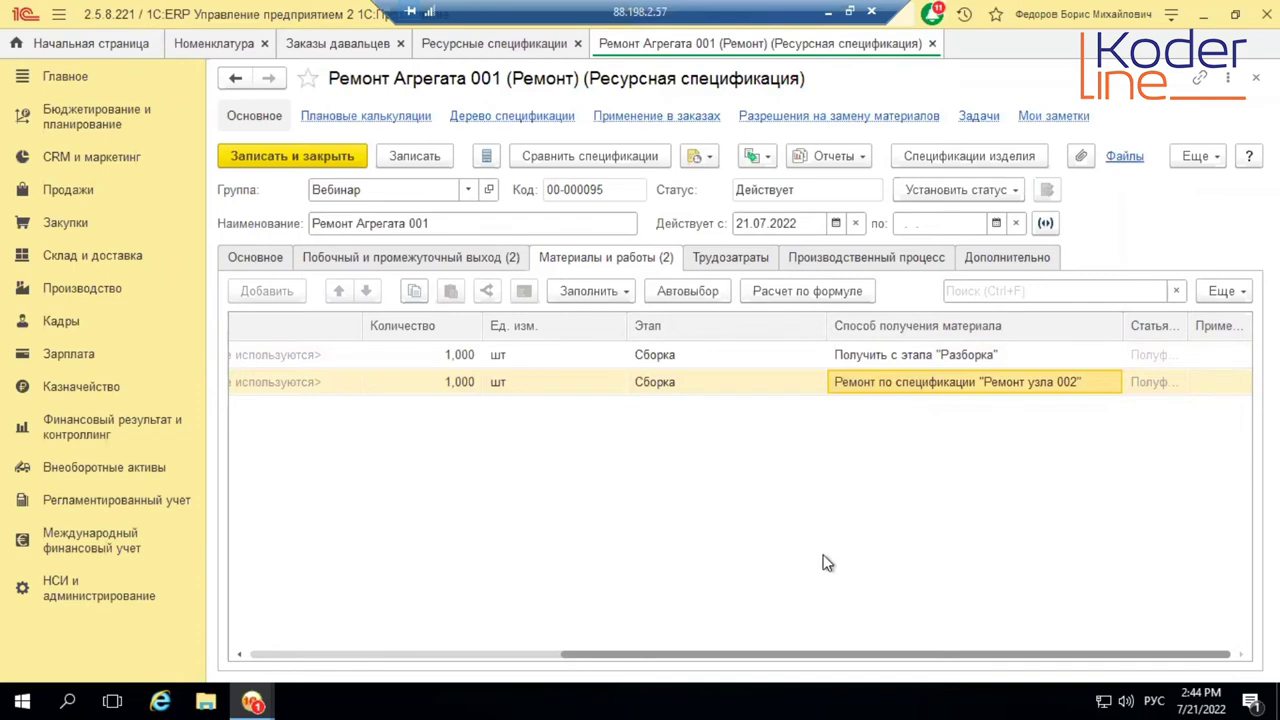
- Examine the specification's by-product and intermediate output with its stages, and close the specification
{"action": "left_click", "coordinate": [463, 258]}
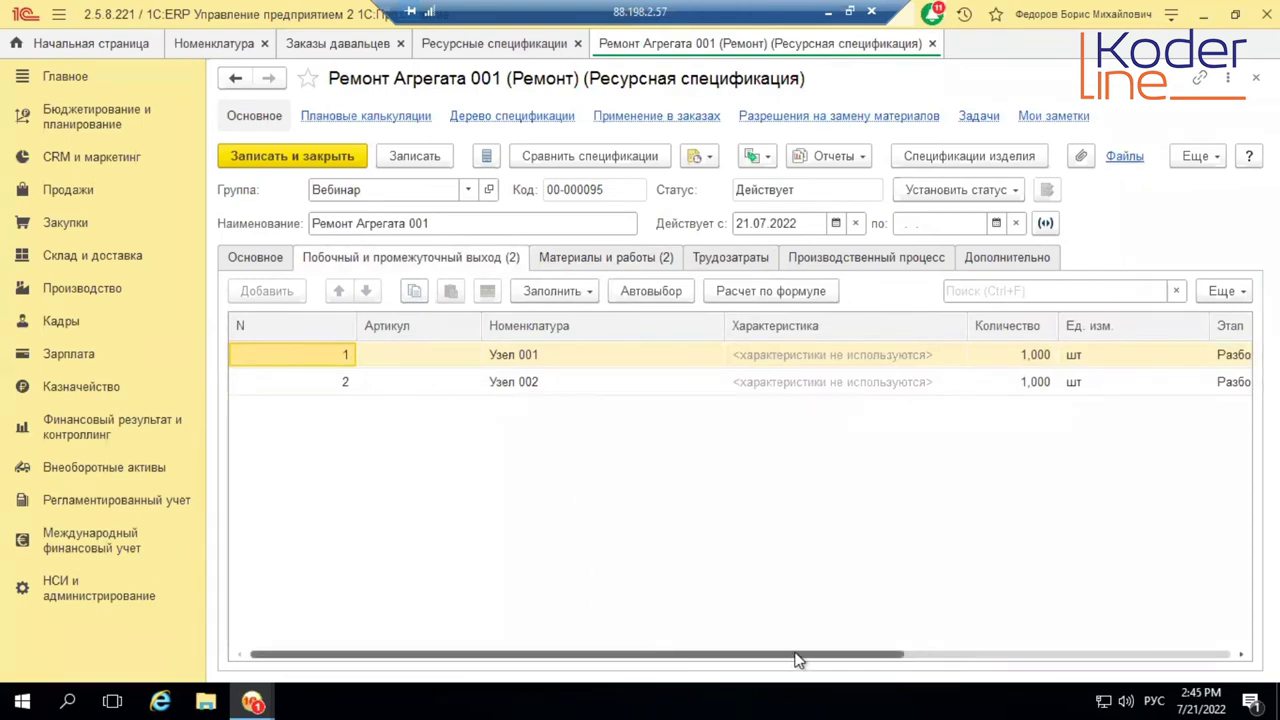
{"action": "left_click_drag", "start_coordinate": [735, 660], "coordinate": [946, 551]}
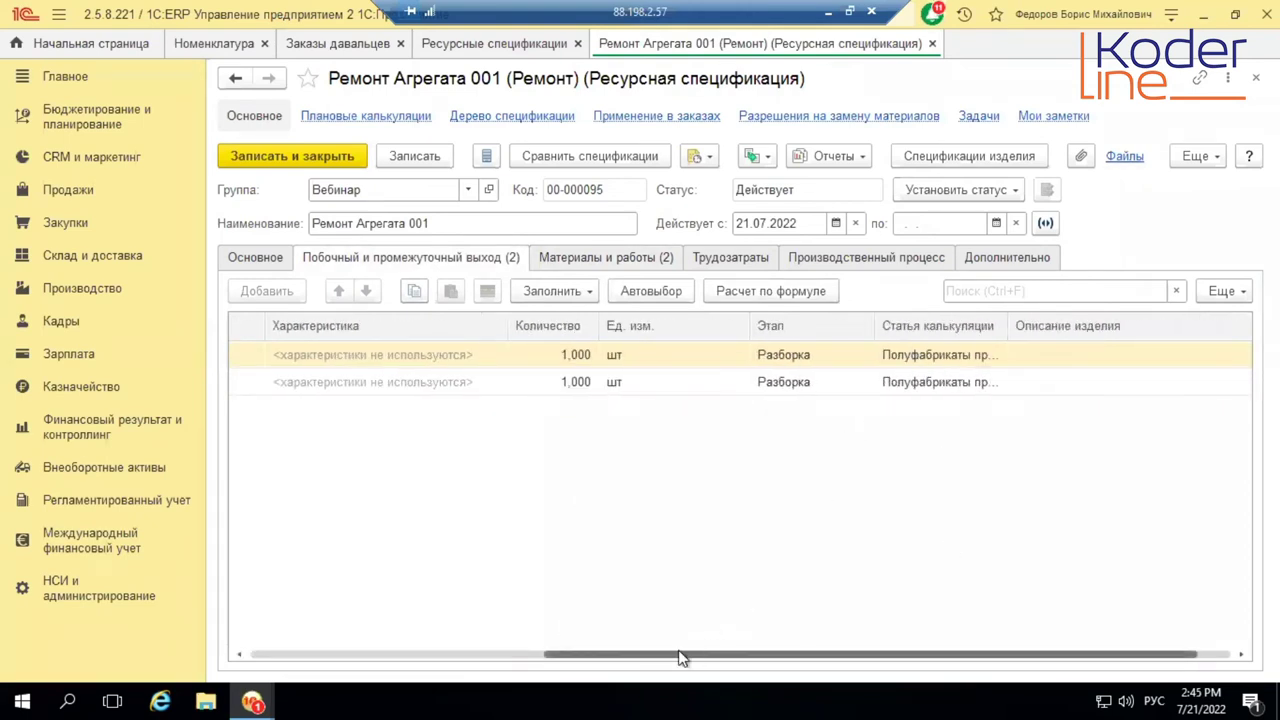
{"action": "left_click_drag", "start_coordinate": [688, 660], "coordinate": [339, 590]}
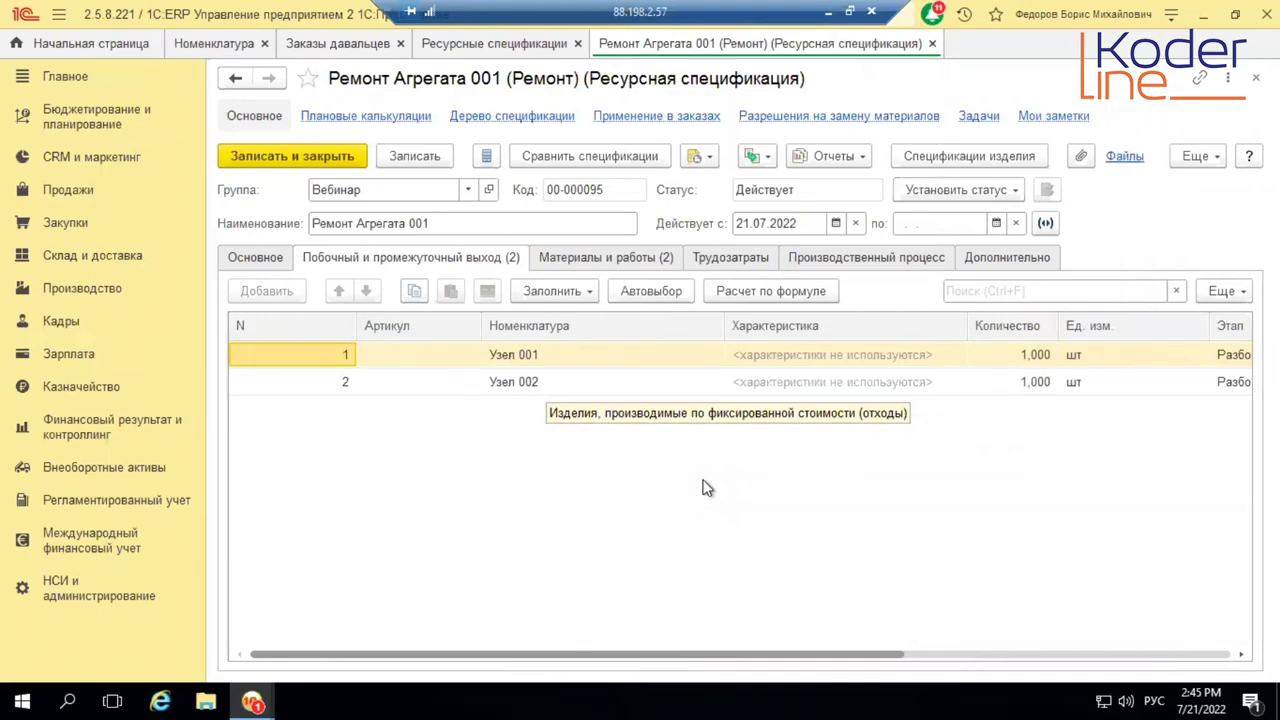
{"action": "left_click", "coordinate": [932, 46]}
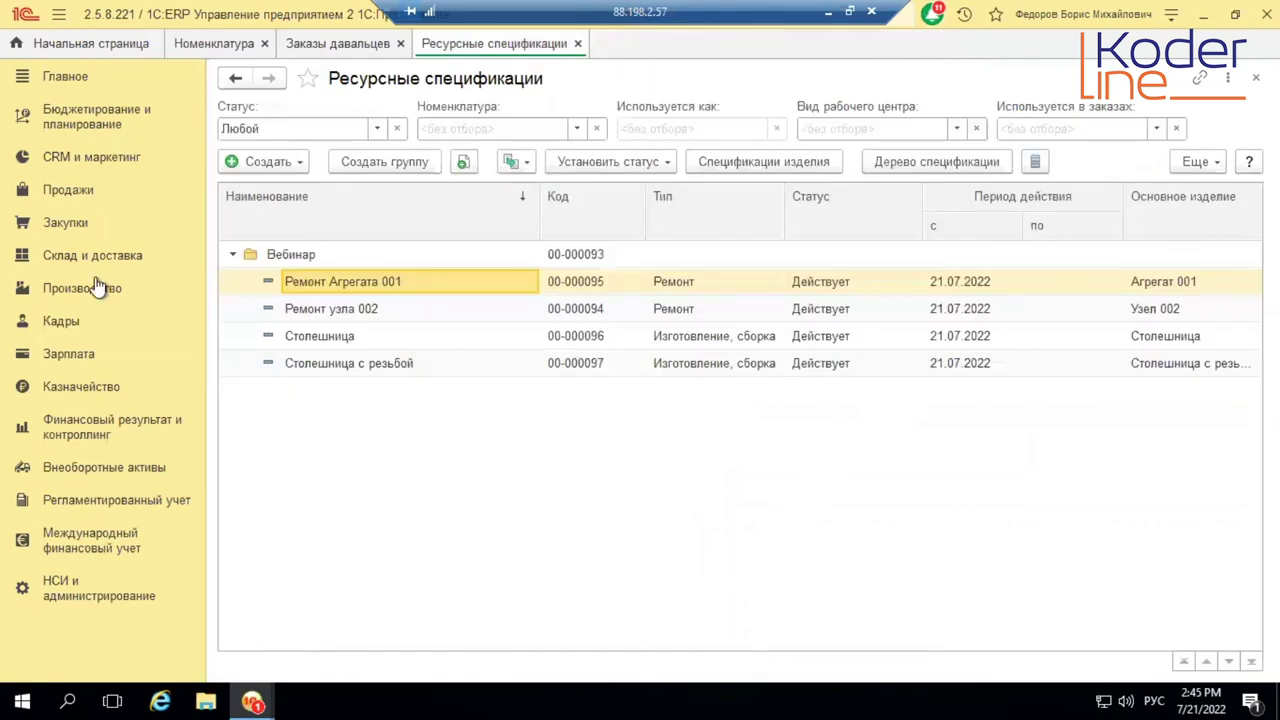
- Create a new customer-supplied-materials order (Заказ давальца) from the sales orders list, with _Давалец as the supplying customer
{"action": "left_click", "coordinate": [86, 193]}
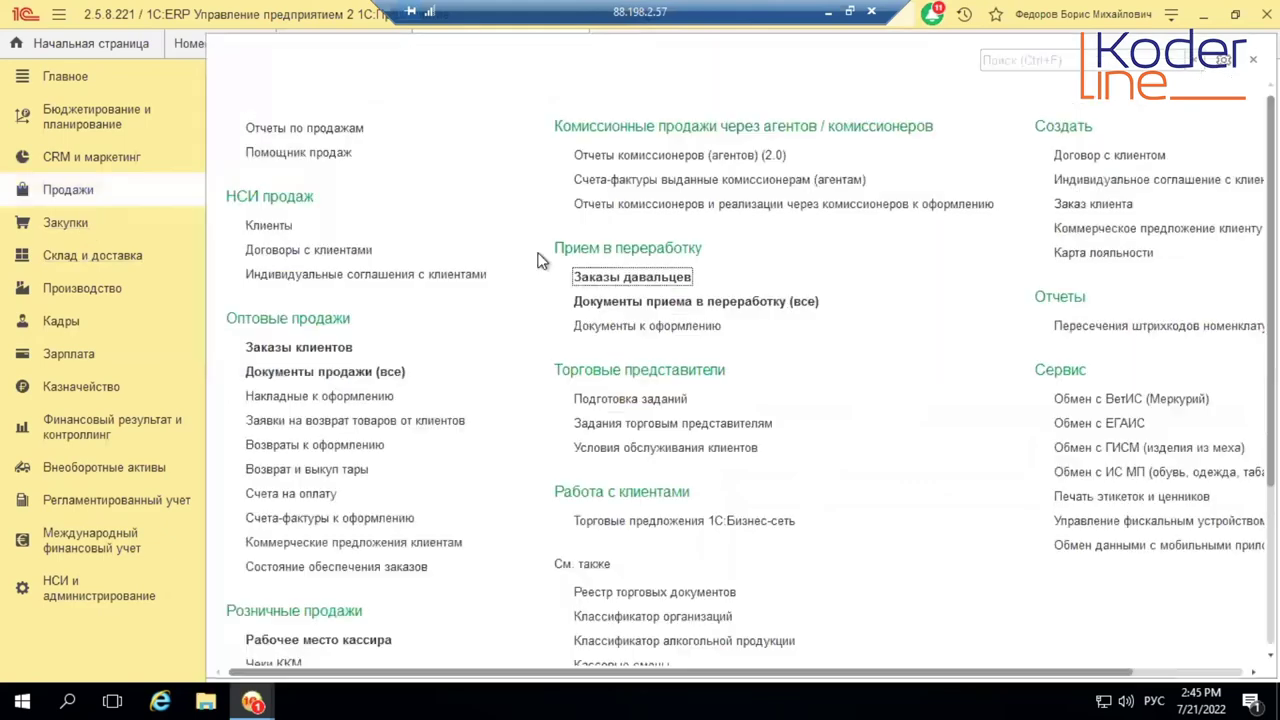
{"action": "left_click", "coordinate": [648, 279]}
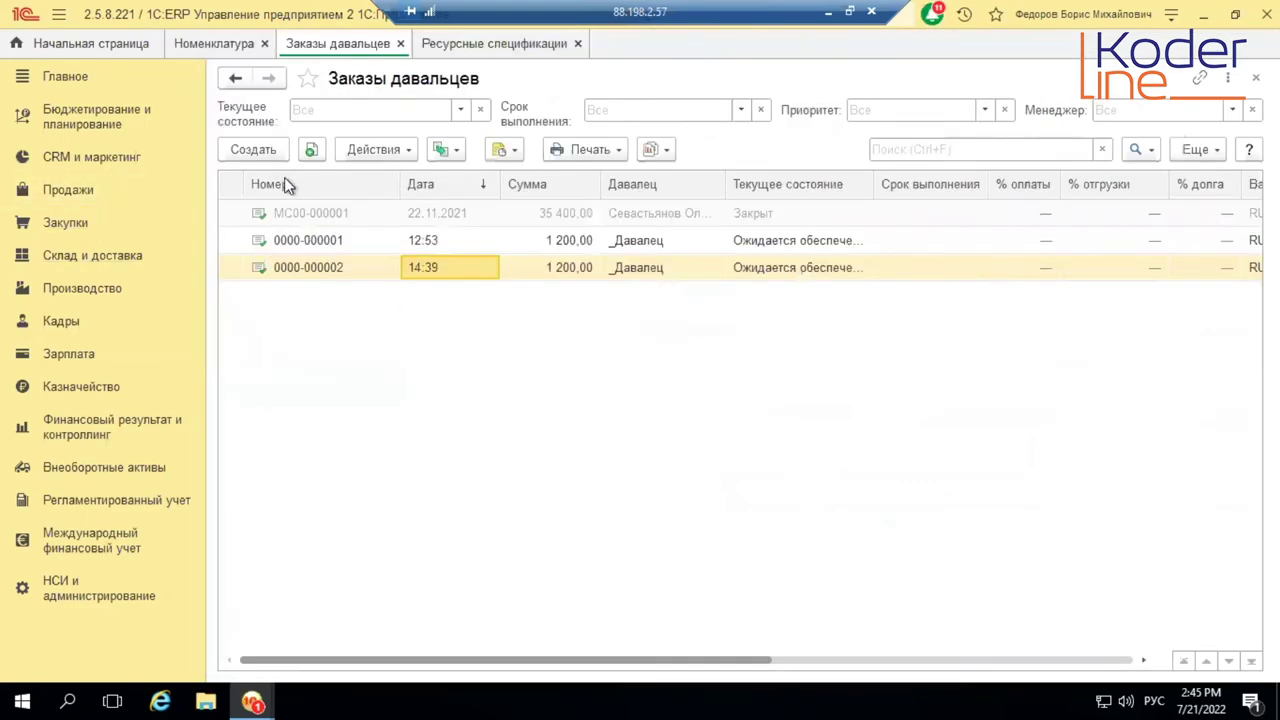
{"action": "left_click", "coordinate": [253, 150]}
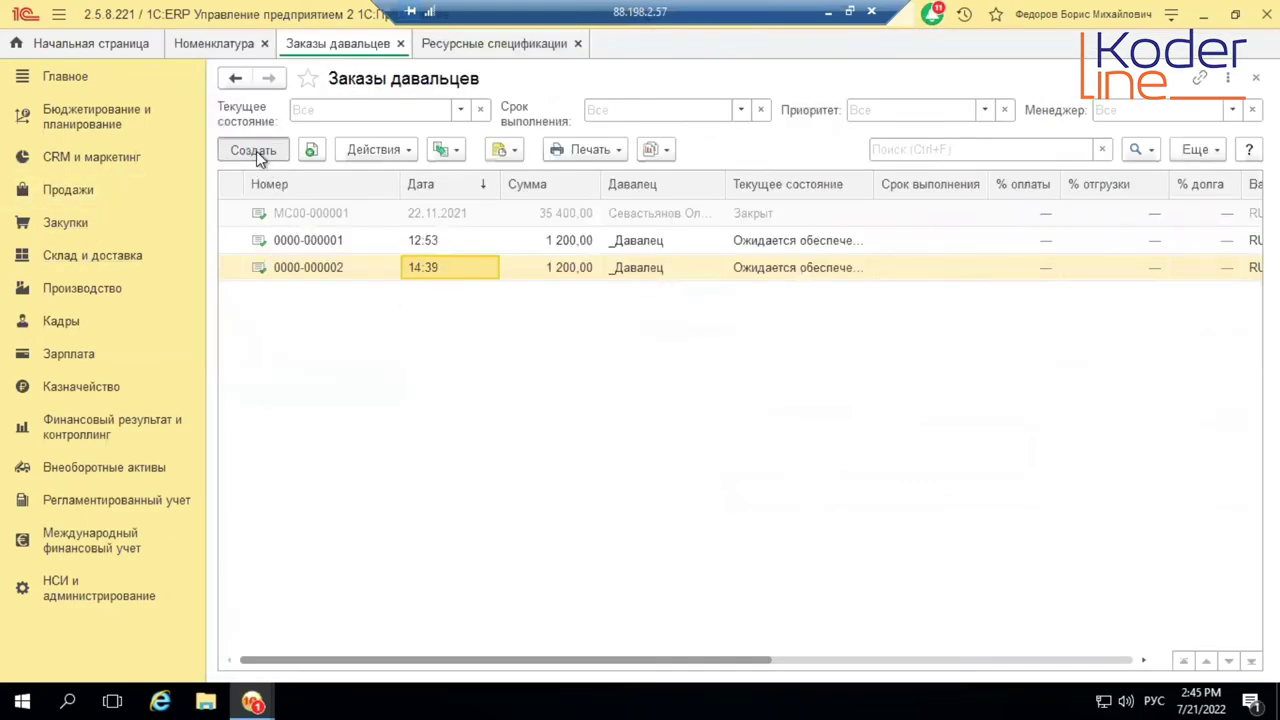
{"action": "left_click", "coordinate": [526, 288]}
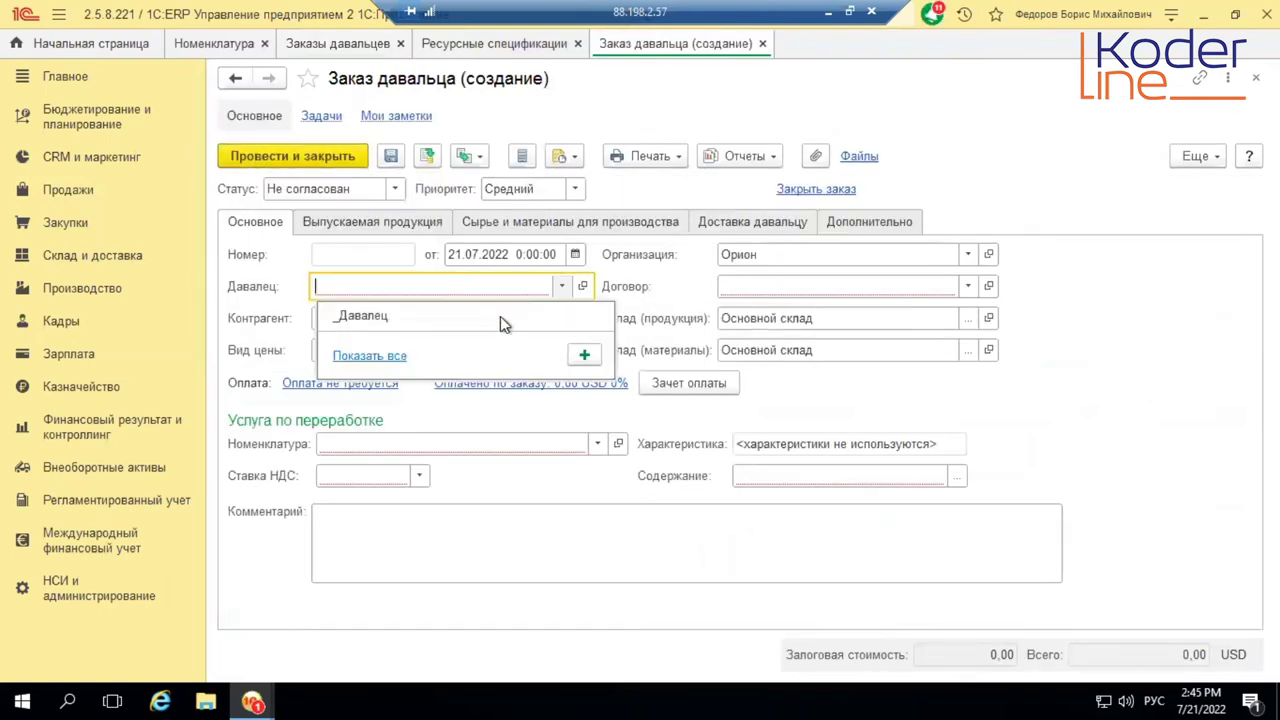
{"action": "left_click", "coordinate": [372, 318]}
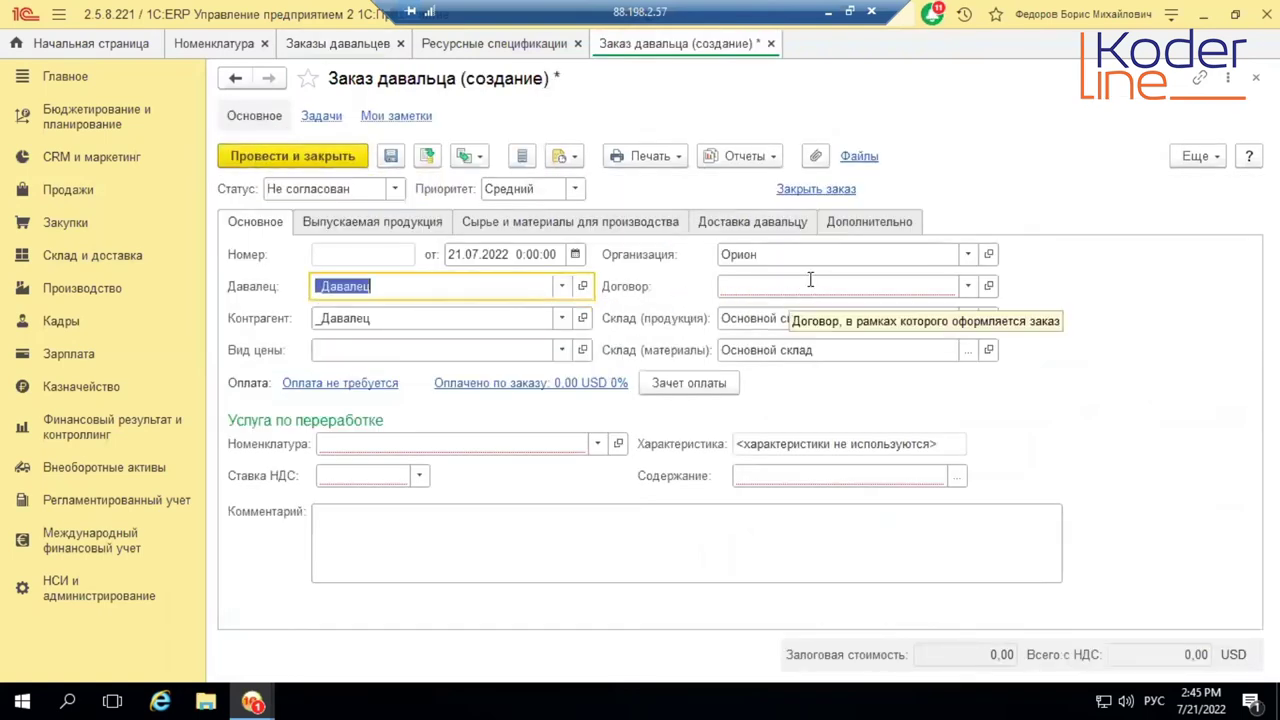
{"action": "left_click", "coordinate": [808, 286]}
{"action": "left_click", "coordinate": [829, 341]}
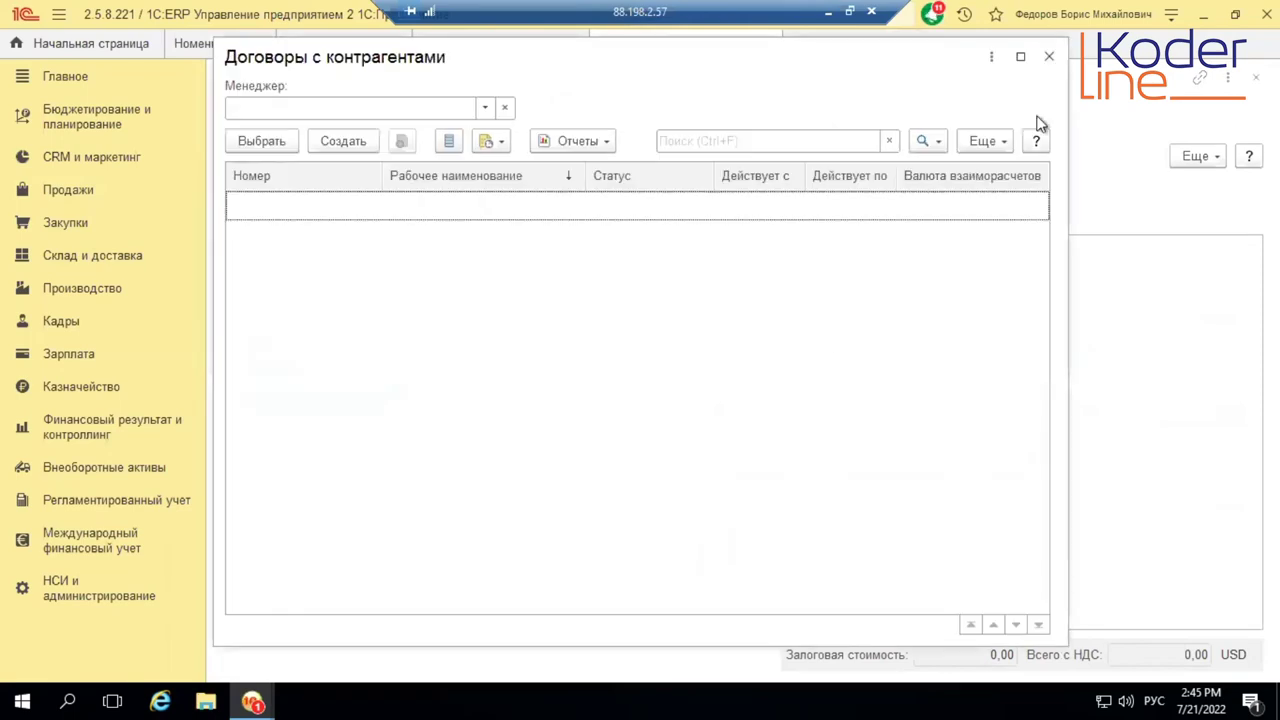
{"action": "left_click", "coordinate": [1050, 56]}
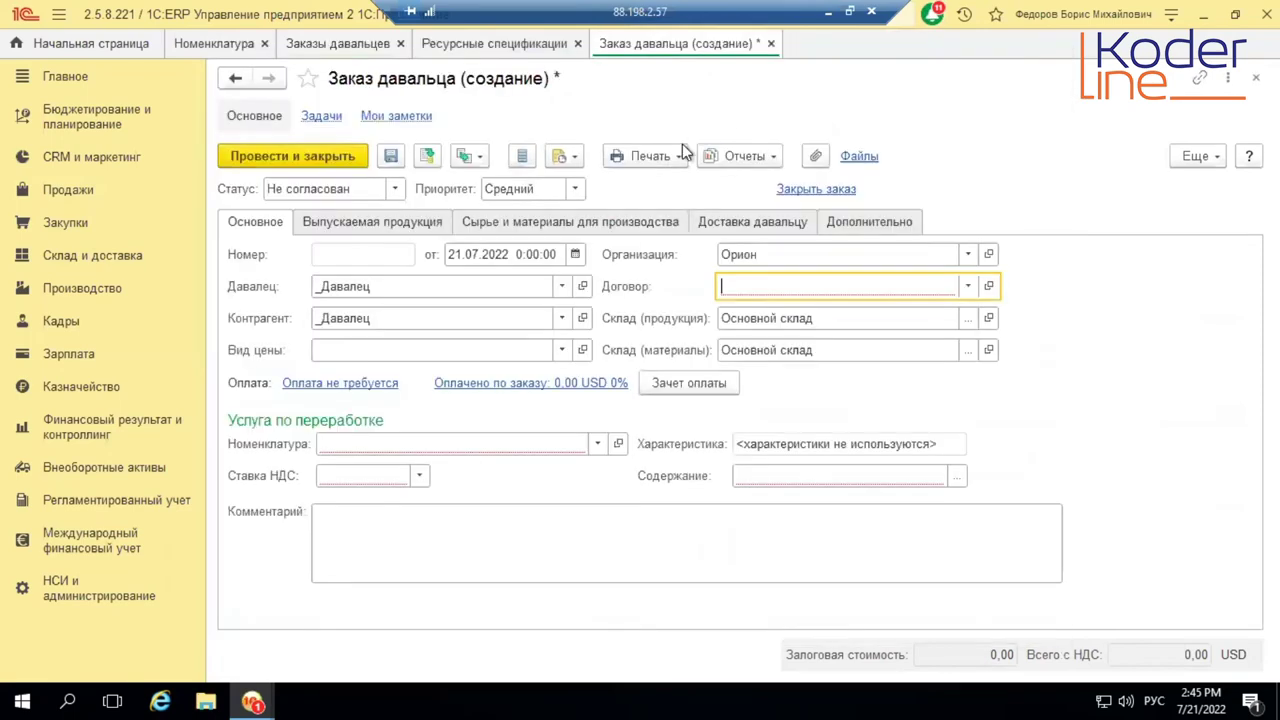
- Set the order's currency to RUB and its production process type to Ремонт
{"action": "left_click", "coordinate": [838, 225]}
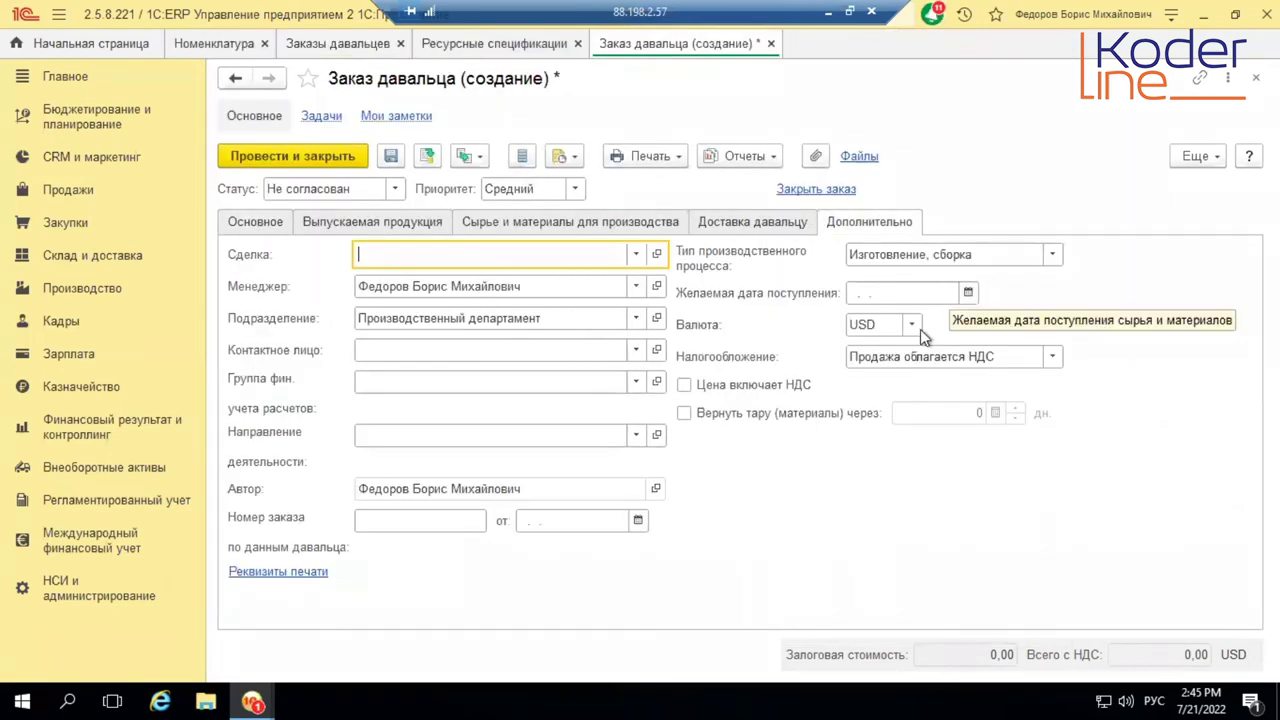
{"action": "left_click", "coordinate": [888, 332]}
{"action": "left_click", "coordinate": [879, 378]}
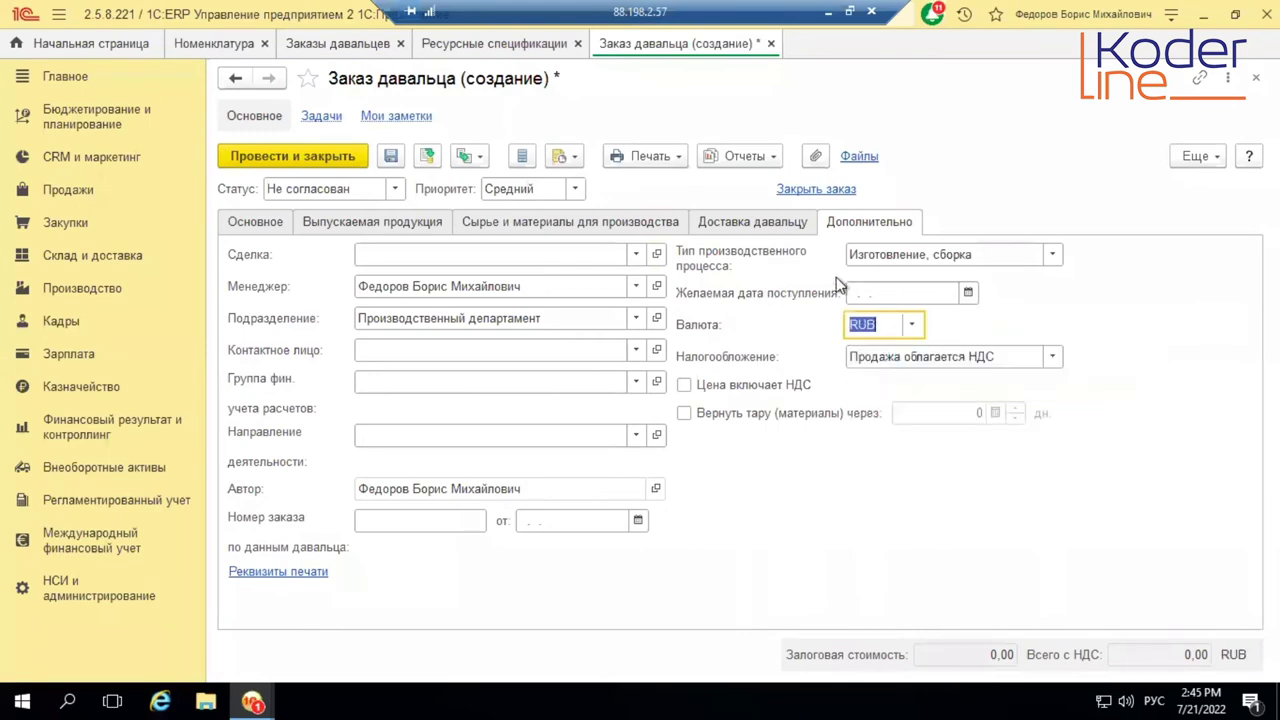
{"action": "left_click", "coordinate": [1052, 254]}
{"action": "left_click", "coordinate": [937, 306]}
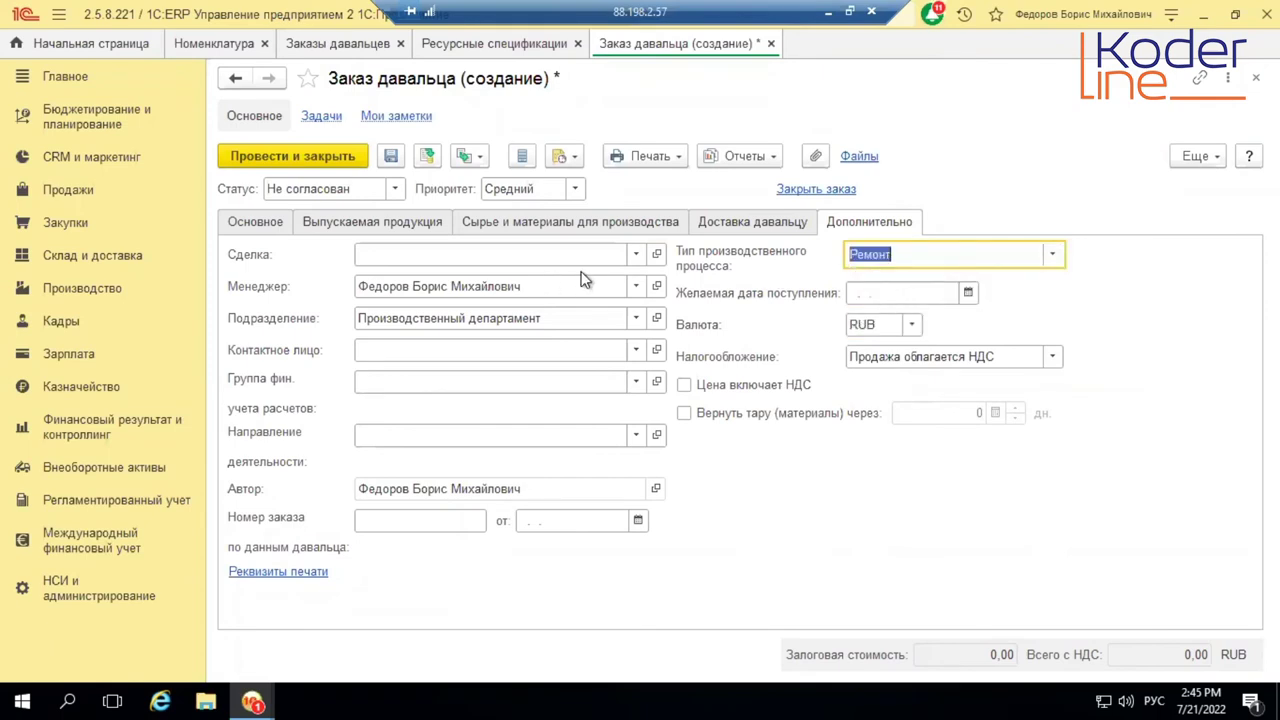
- Assign the contract Переработка to the order
{"action": "left_click", "coordinate": [255, 226]}
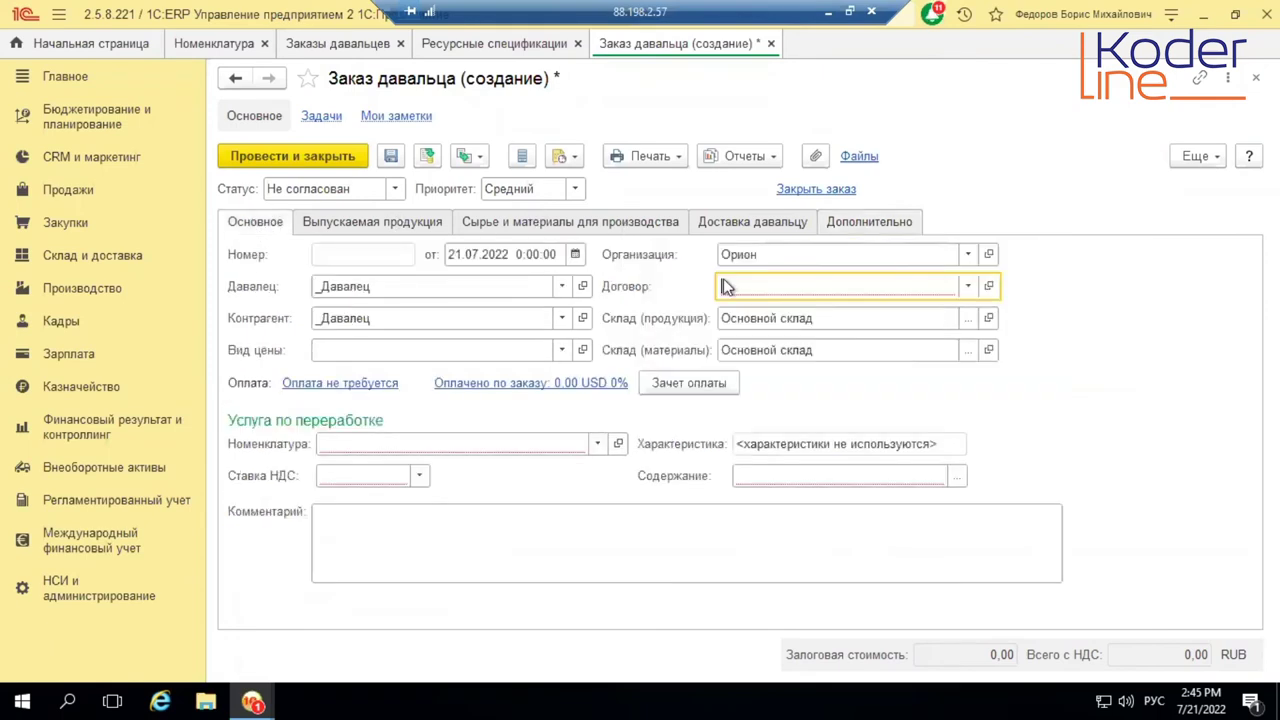
{"action": "left_click", "coordinate": [909, 286]}
{"action": "left_click", "coordinate": [820, 343]}
{"action": "double_click", "coordinate": [384, 198]}
- Set the processing service to Услуги переработки with a 20% VAT rate
{"action": "left_click", "coordinate": [383, 437]}
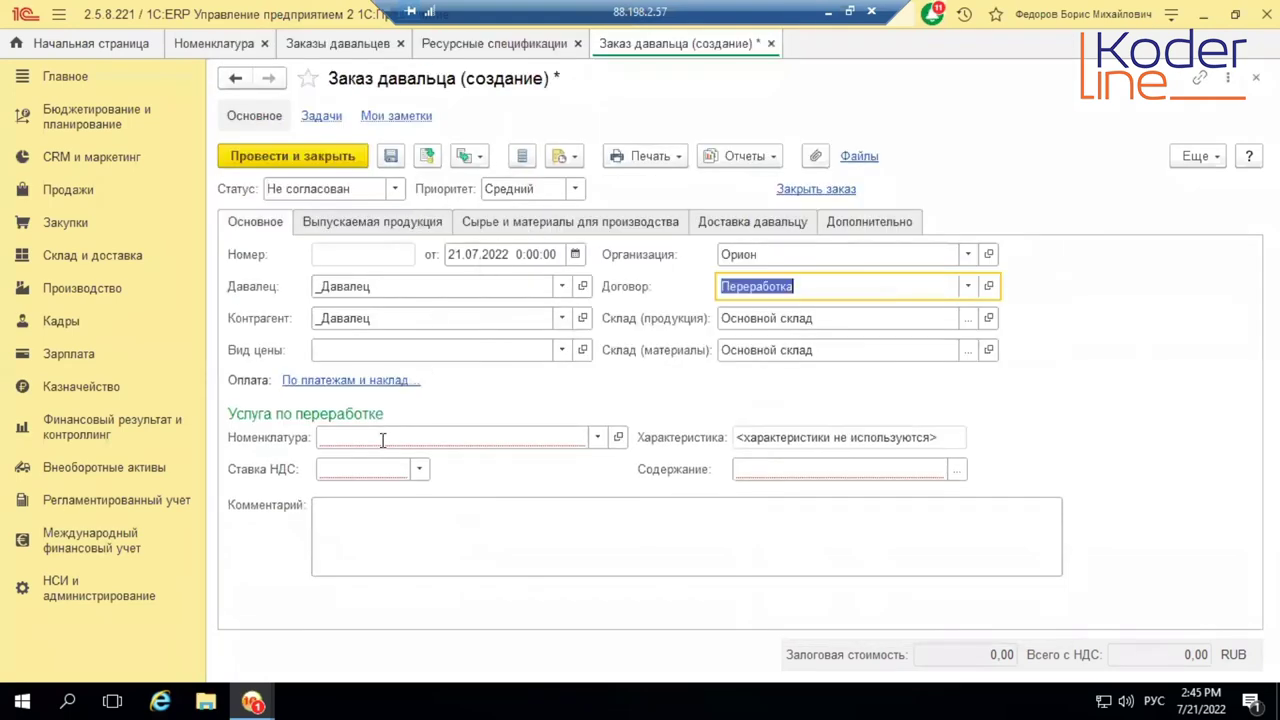
{"action": "left_click", "coordinate": [382, 470]}
{"action": "left_click", "coordinate": [377, 472]}
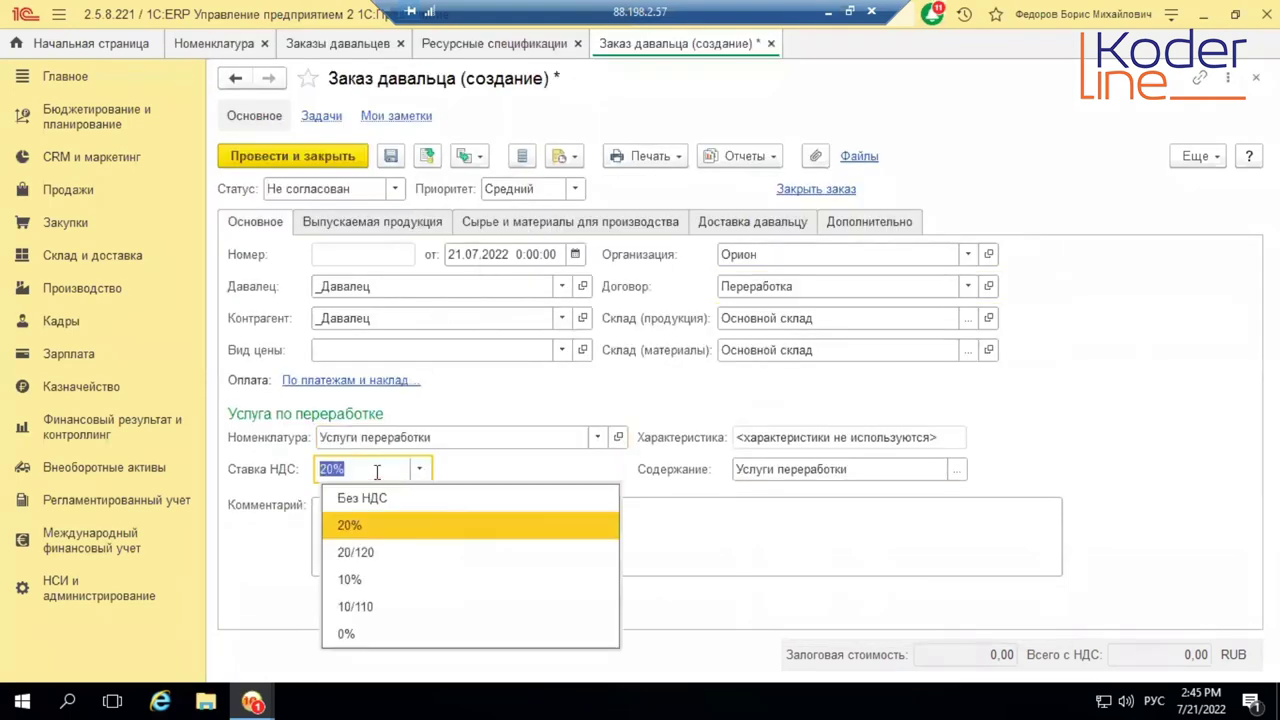
{"action": "left_click", "coordinate": [822, 468]}
- Add Агрегат 001 to the order's output products with the action К обеспечению and quantity 1
{"action": "left_click", "coordinate": [350, 221]}
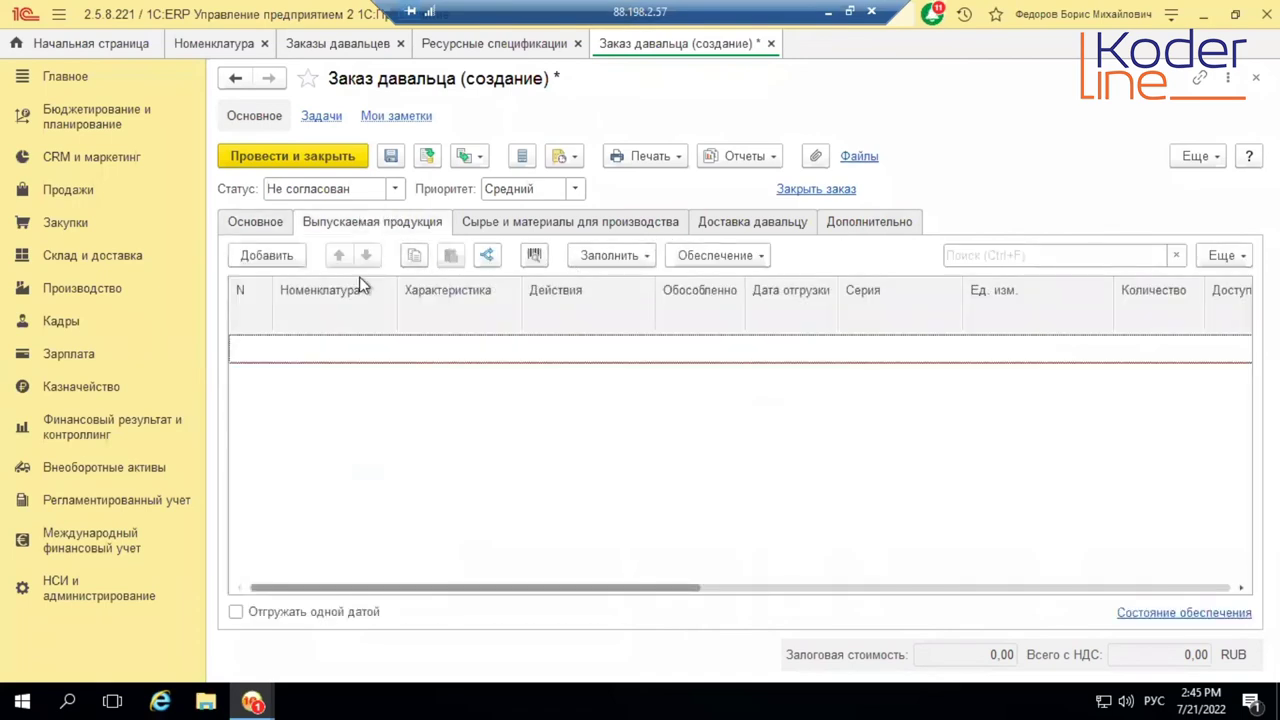
{"action": "left_click", "coordinate": [300, 256]}
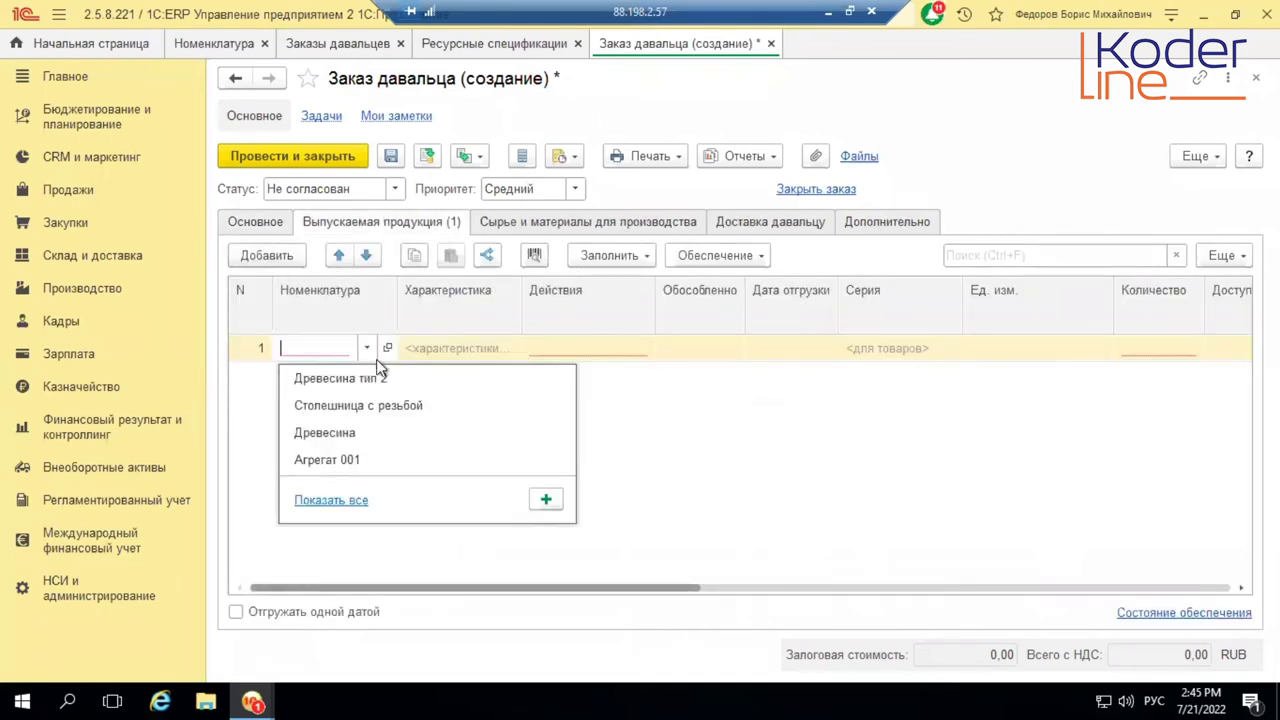
{"action": "left_click", "coordinate": [337, 459]}
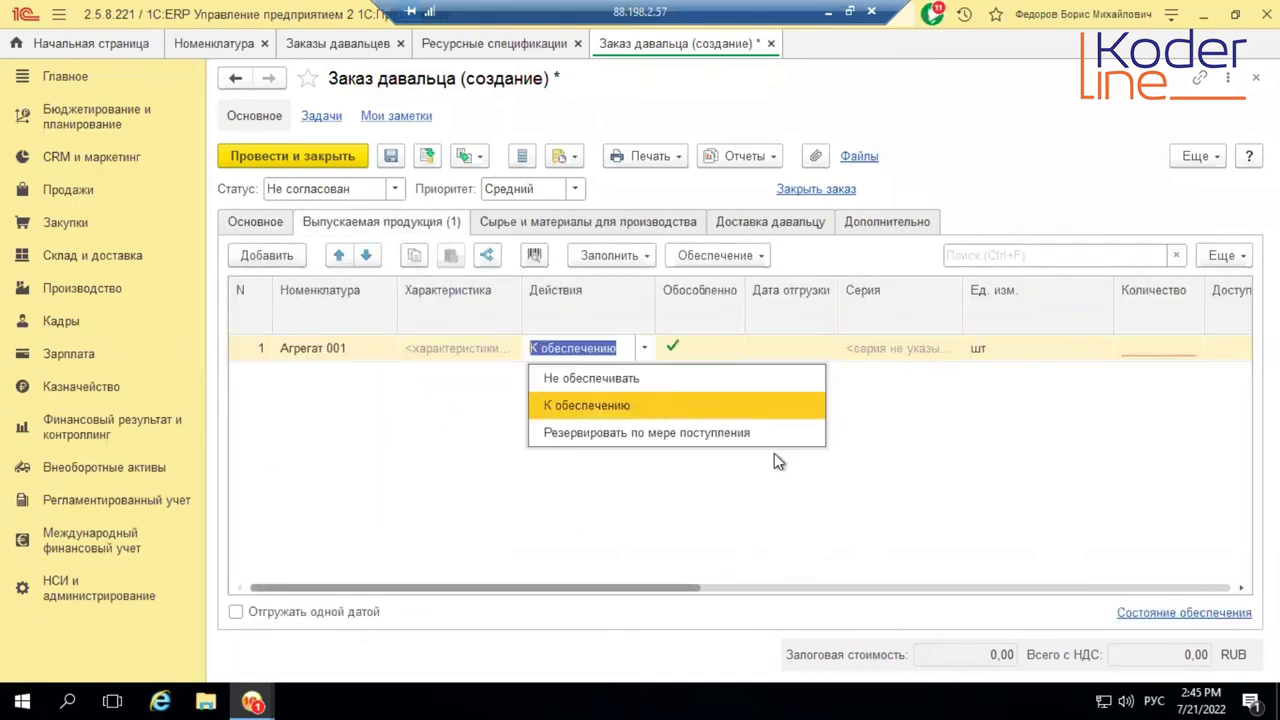
{"action": "key", "text": "Escape"}
{"action": "left_click", "coordinate": [1138, 345]}
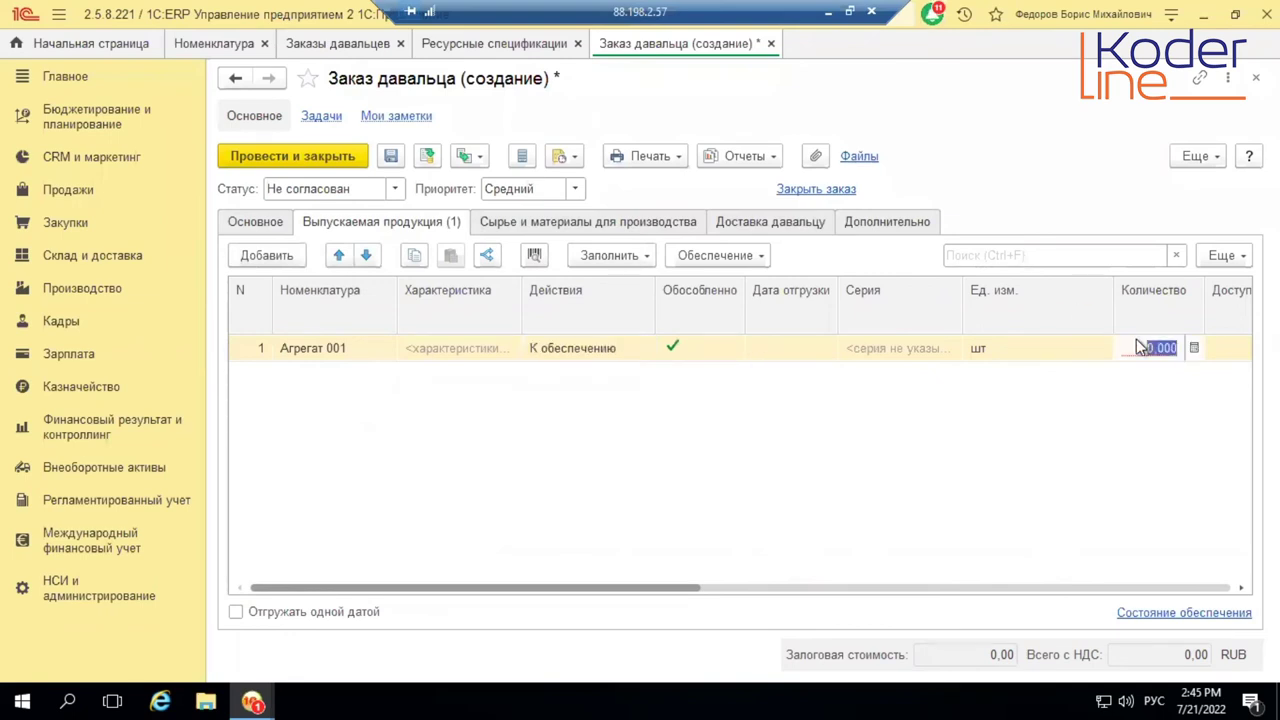
{"action": "type", "text": "1"}
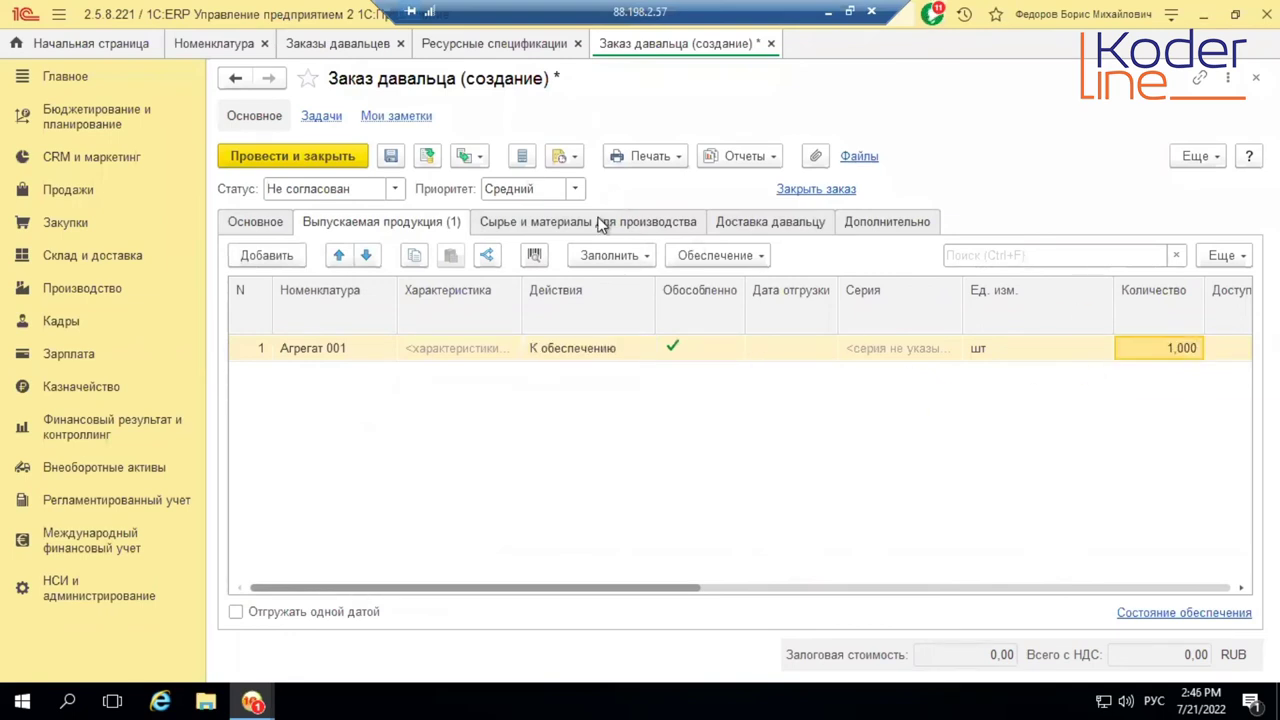
- Add Агрегат 001 to the order's raw materials with quantity 1
{"action": "left_click", "coordinate": [603, 222]}
{"action": "left_click", "coordinate": [276, 256]}
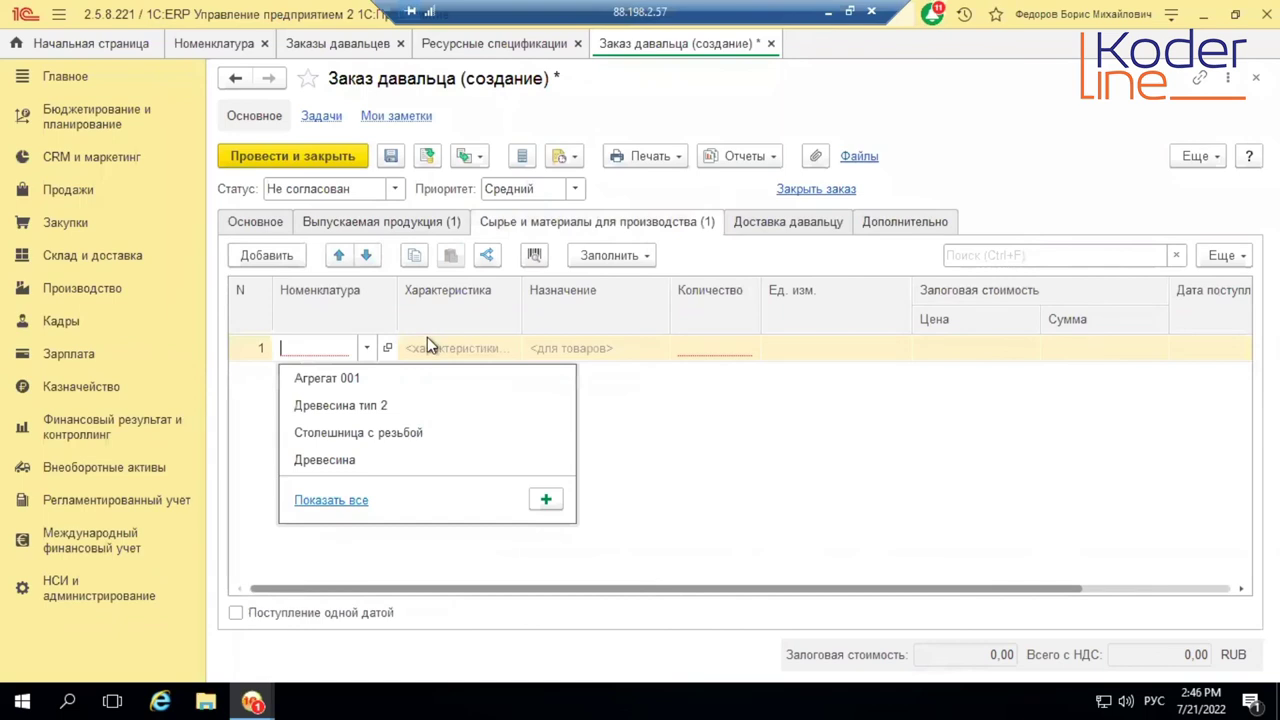
{"action": "left_click", "coordinate": [345, 373]}
{"action": "left_click", "coordinate": [712, 345]}
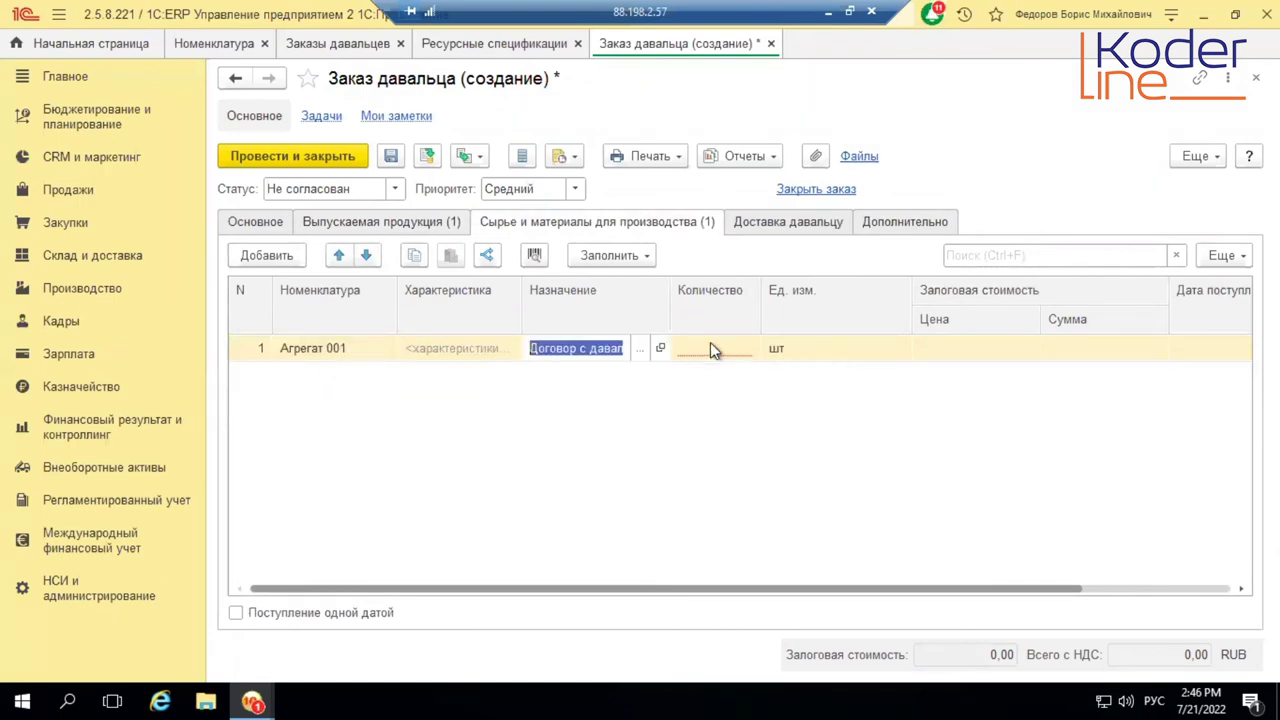
{"action": "type", "text": "1"}
{"action": "key", "text": "Return"}
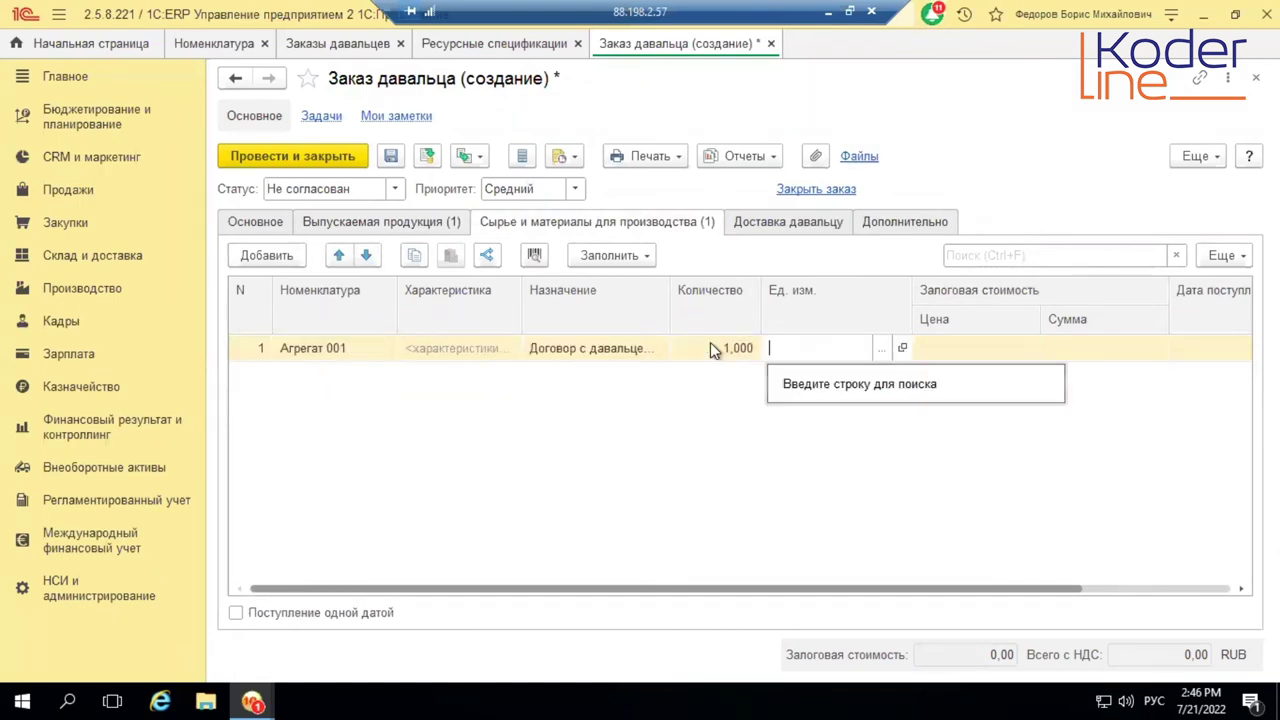
{"action": "left_click", "coordinate": [1016, 414]}
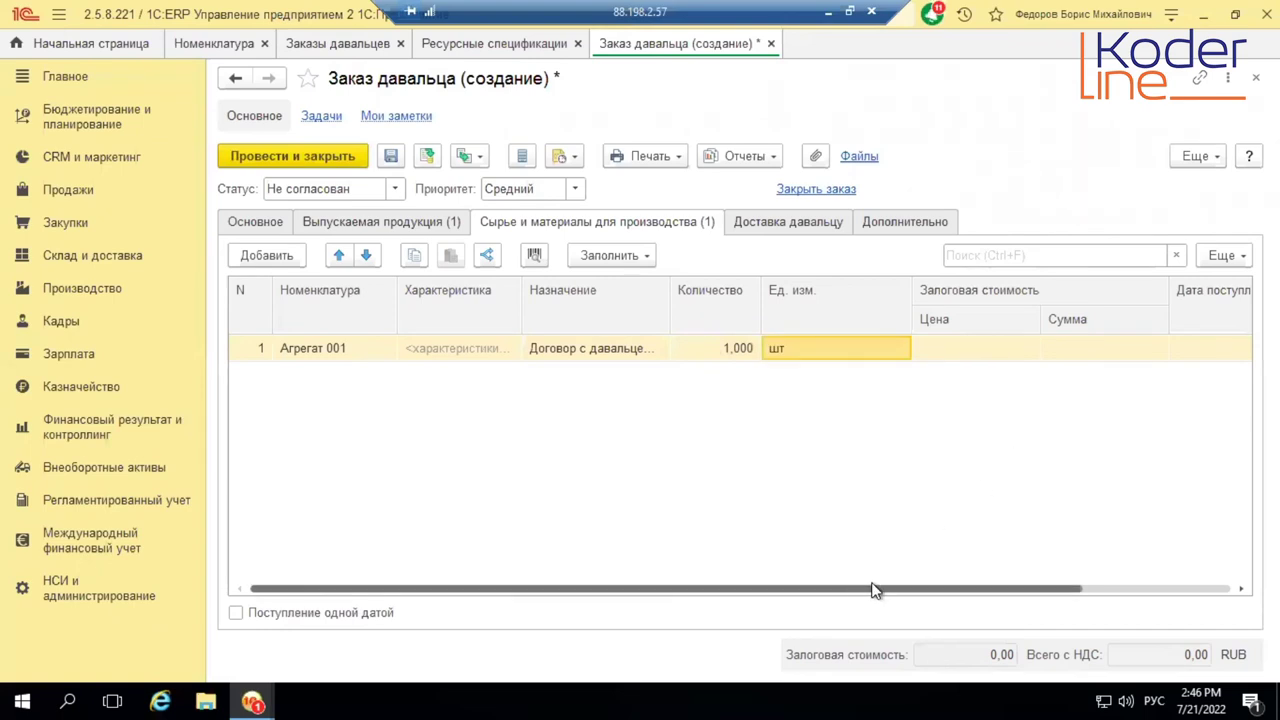
- Assign the specification Ремонт Агрегата 001 to the raw-material line
{"action": "left_click_drag", "start_coordinate": [860, 589], "coordinate": [1198, 543]}
{"action": "left_click", "coordinate": [1153, 344]}
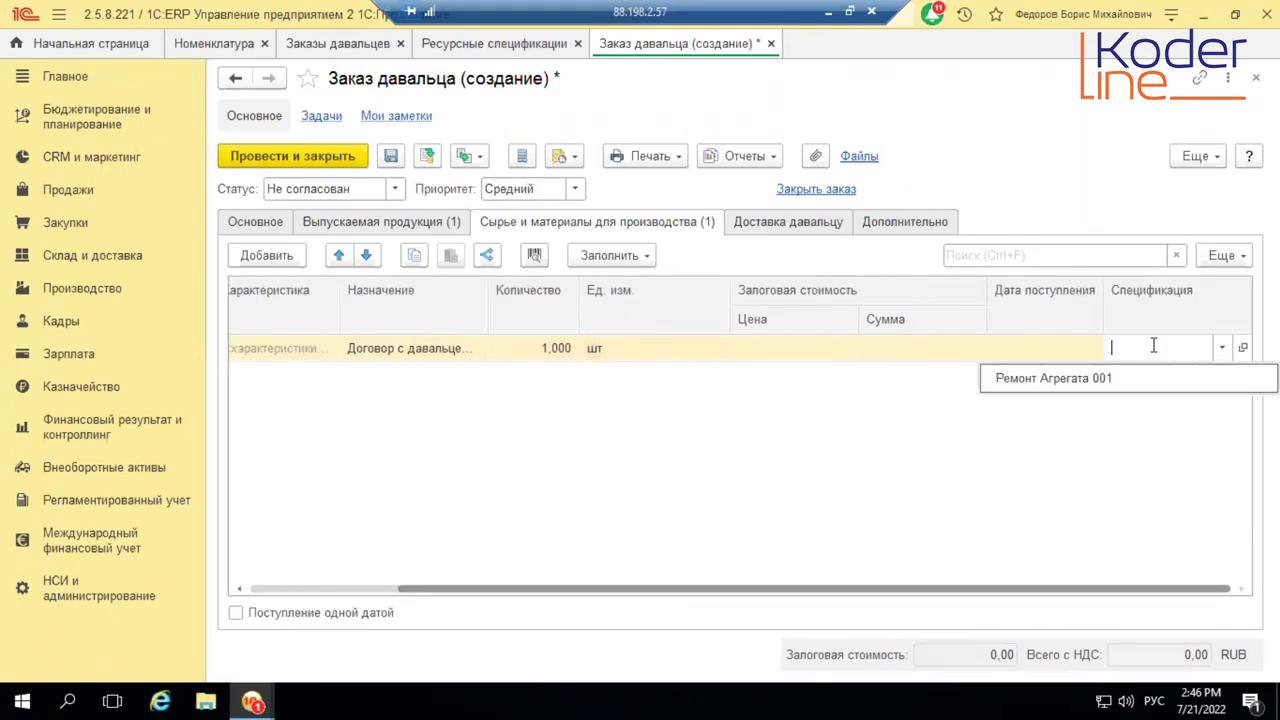
{"action": "left_click", "coordinate": [1108, 382]}
{"action": "left_click", "coordinate": [1196, 372]}
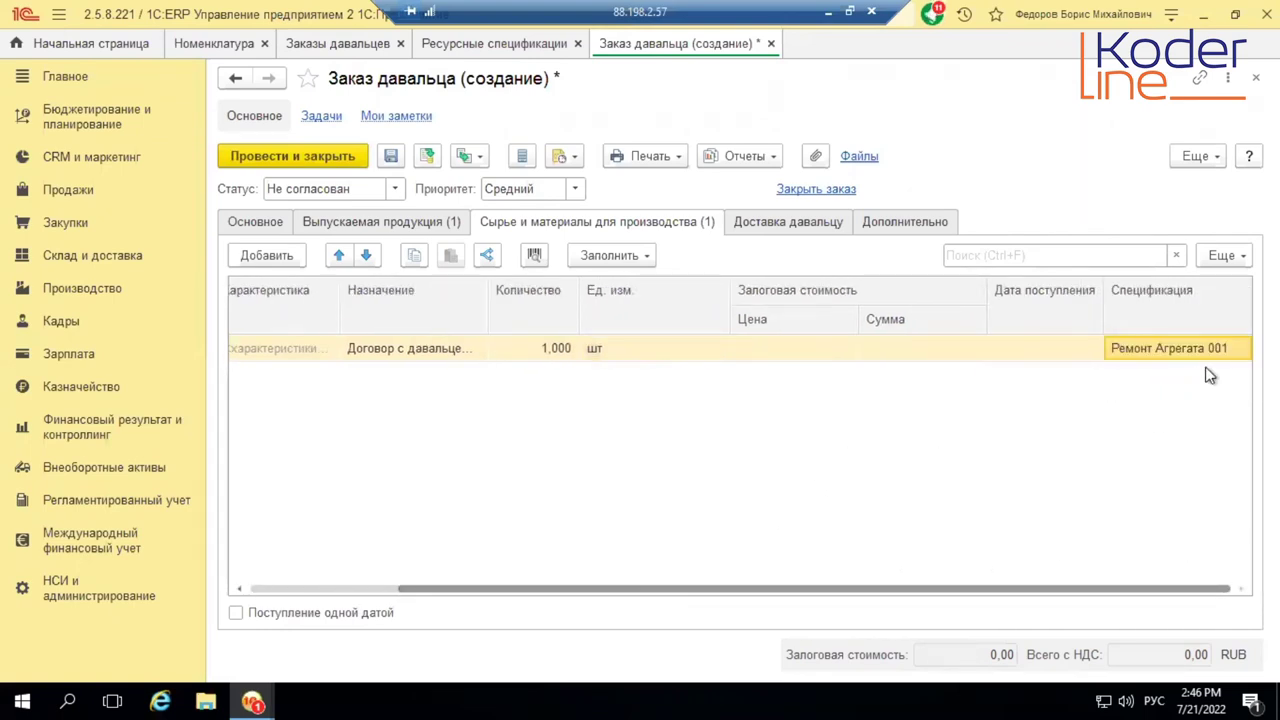
- Set the processing service price of the output product Агрегат 001 to 500,00
{"action": "left_click", "coordinate": [420, 226]}
{"action": "left_click_drag", "start_coordinate": [646, 592], "coordinate": [1215, 589]}
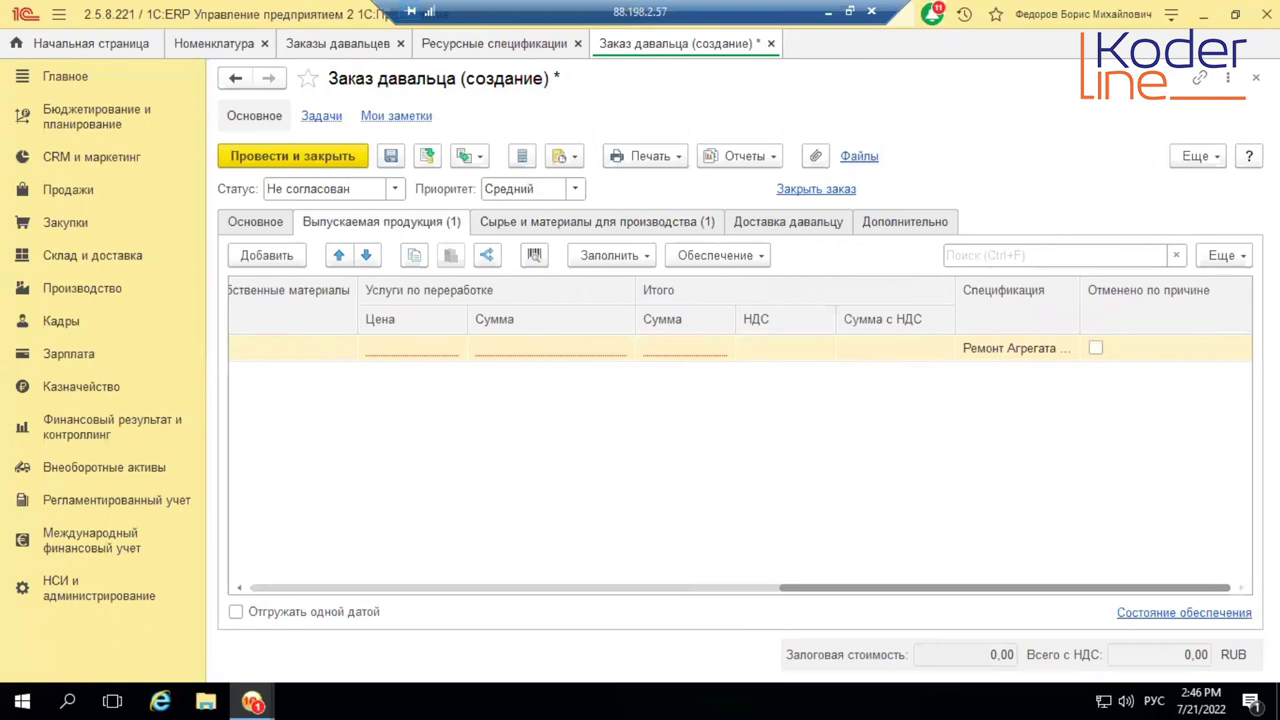
{"action": "left_click", "coordinate": [388, 352]}
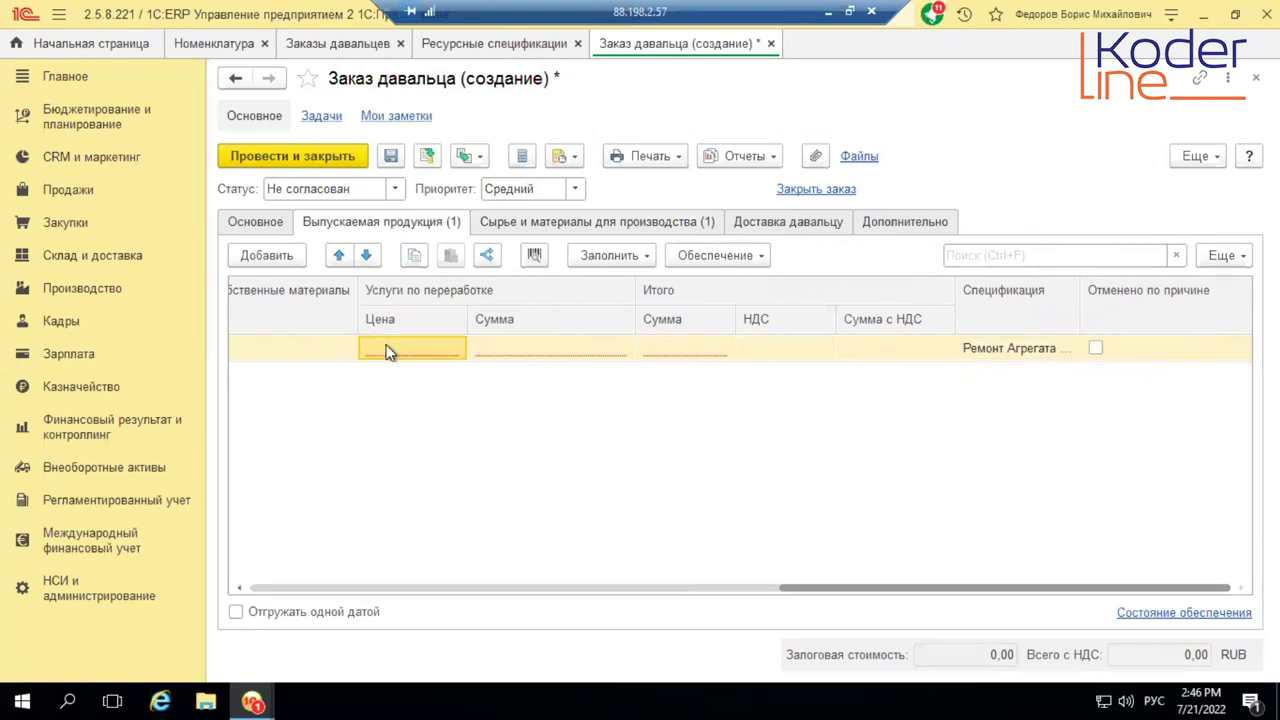
{"action": "type", "text": "500,00"}
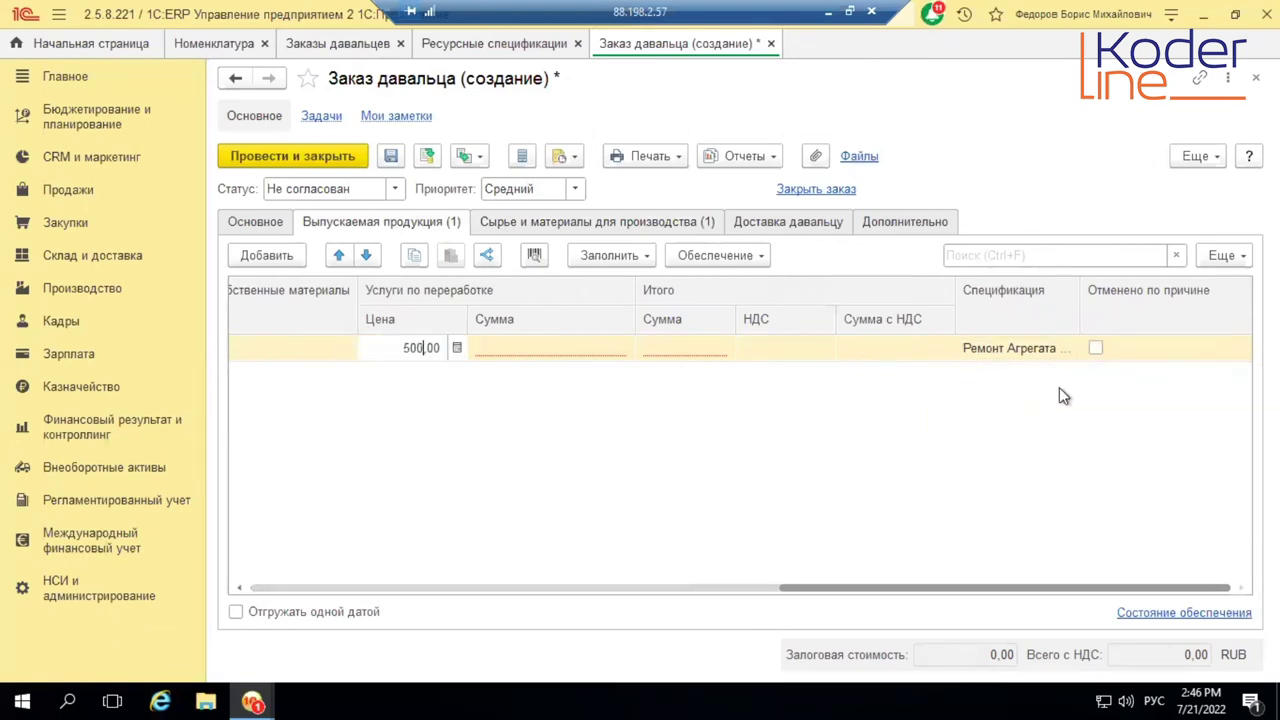
{"action": "left_click", "coordinate": [1059, 395]}
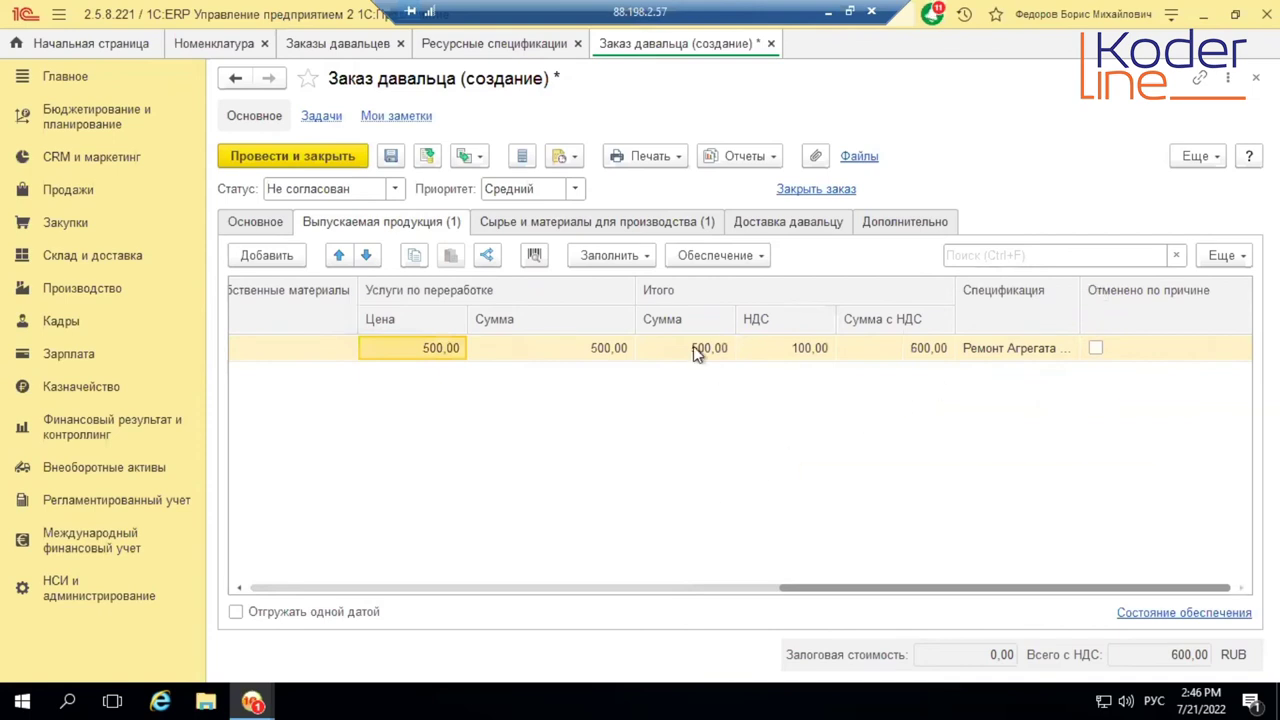
{"action": "left_click_drag", "start_coordinate": [867, 588], "coordinate": [149, 574]}
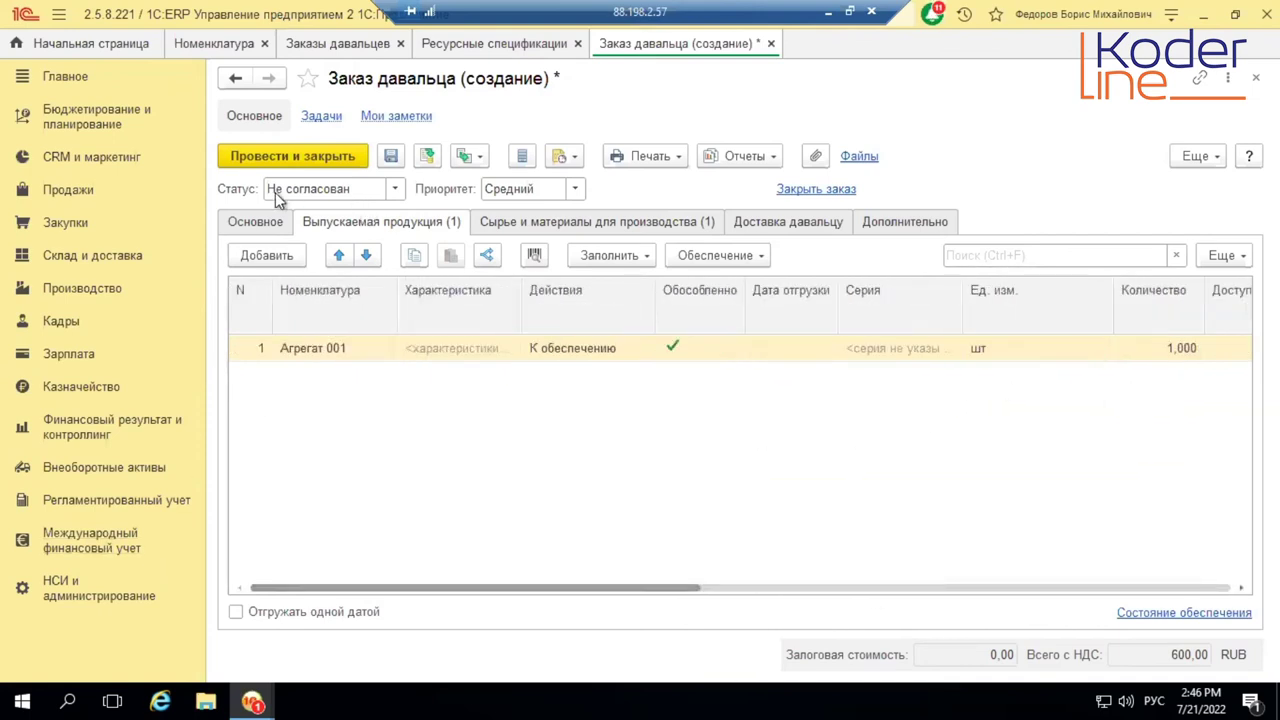
- Set the order's status to Согласован, then save the order and try to post it
{"action": "left_click", "coordinate": [394, 189]}
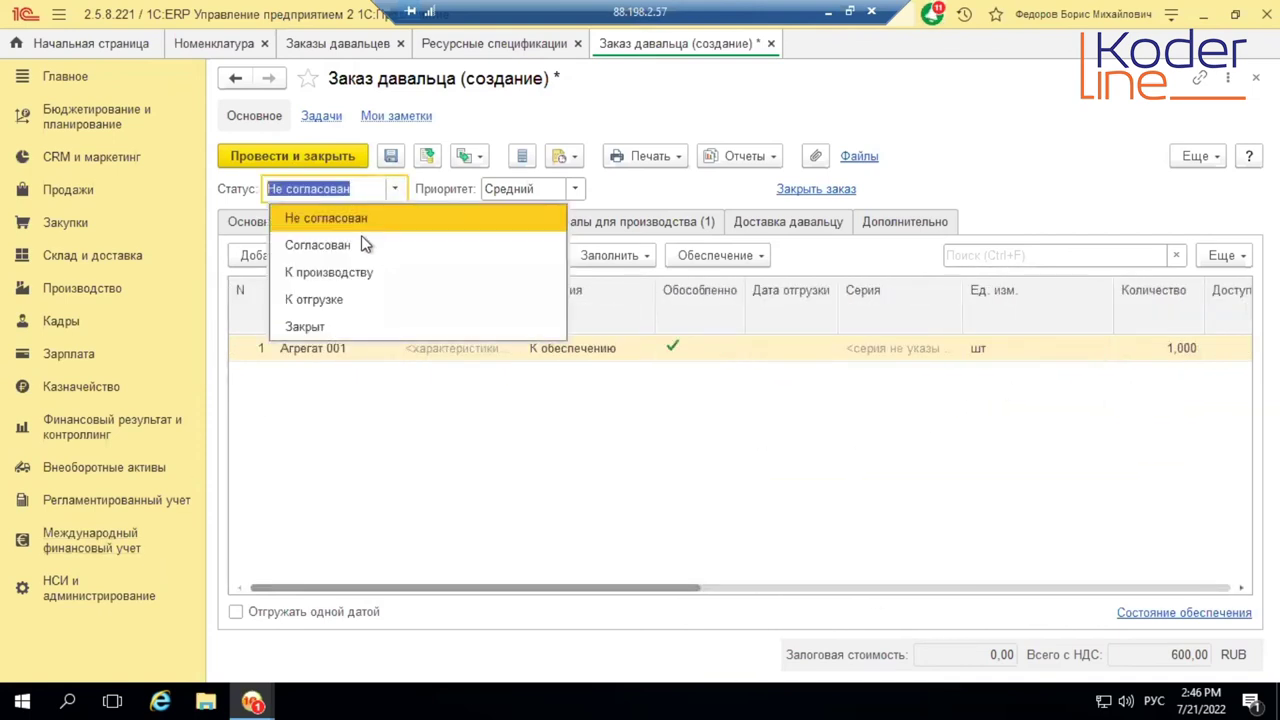
{"action": "left_click", "coordinate": [350, 240]}
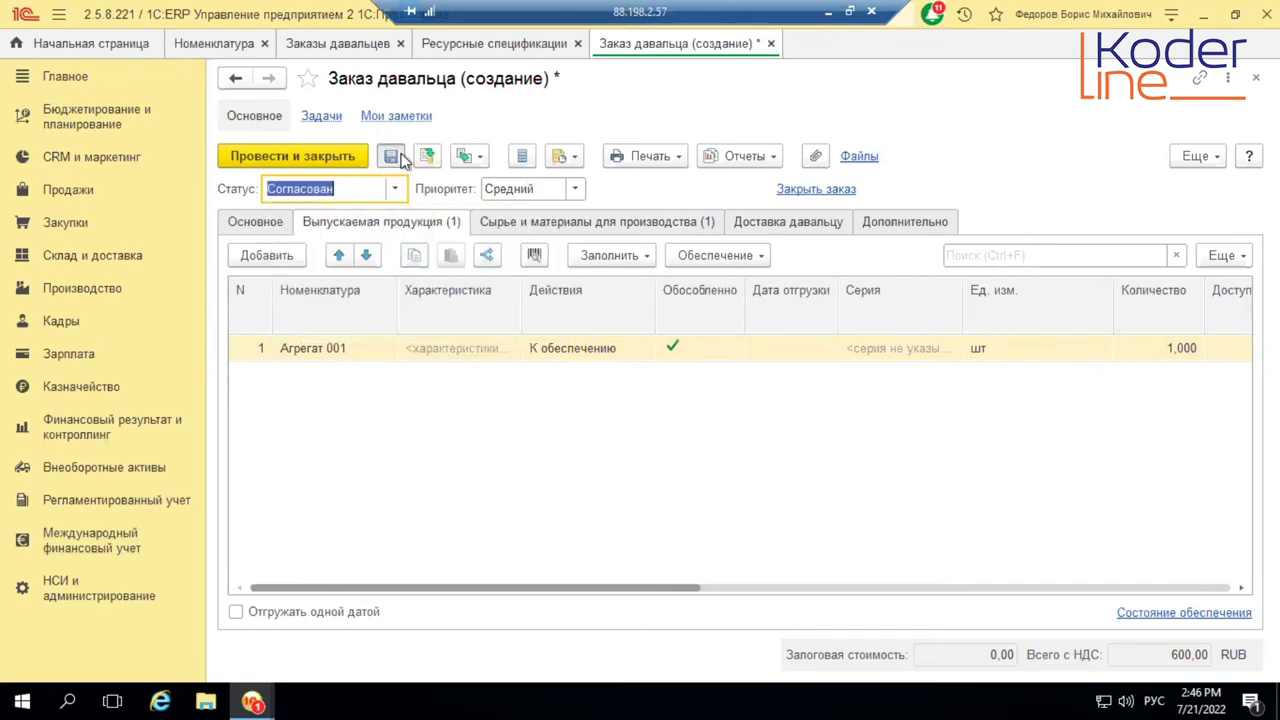
{"action": "left_click", "coordinate": [400, 157]}
{"action": "left_click", "coordinate": [426, 158]}
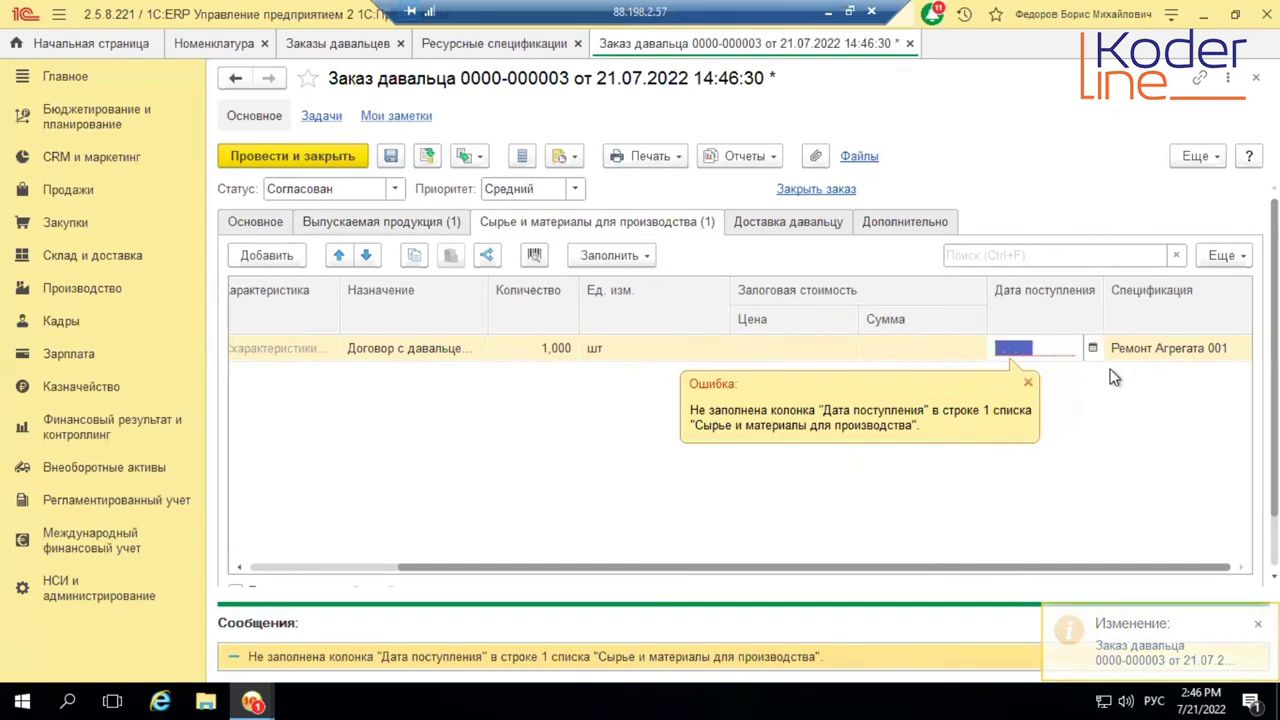
- Set the raw-material line's receipt date to 21.07.2022 and post the order
{"action": "left_click", "coordinate": [1092, 348]}
{"action": "left_click", "coordinate": [1155, 530]}
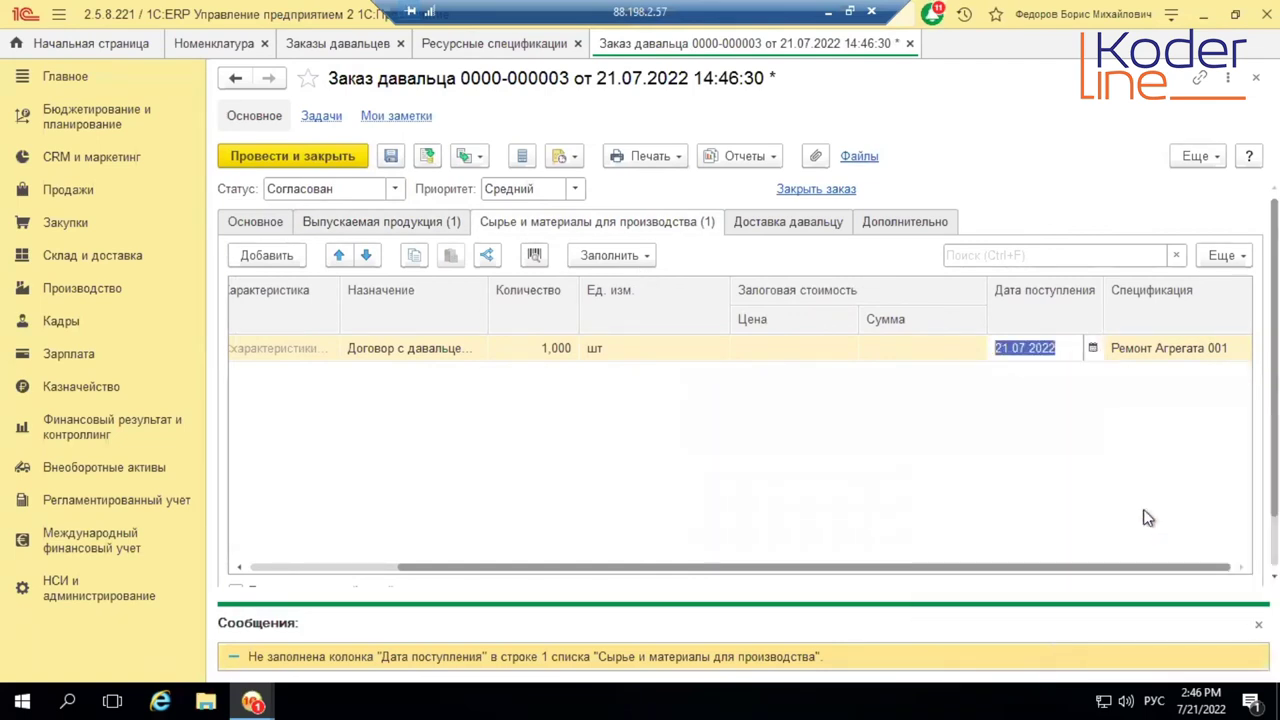
{"action": "left_click", "coordinate": [427, 158]}
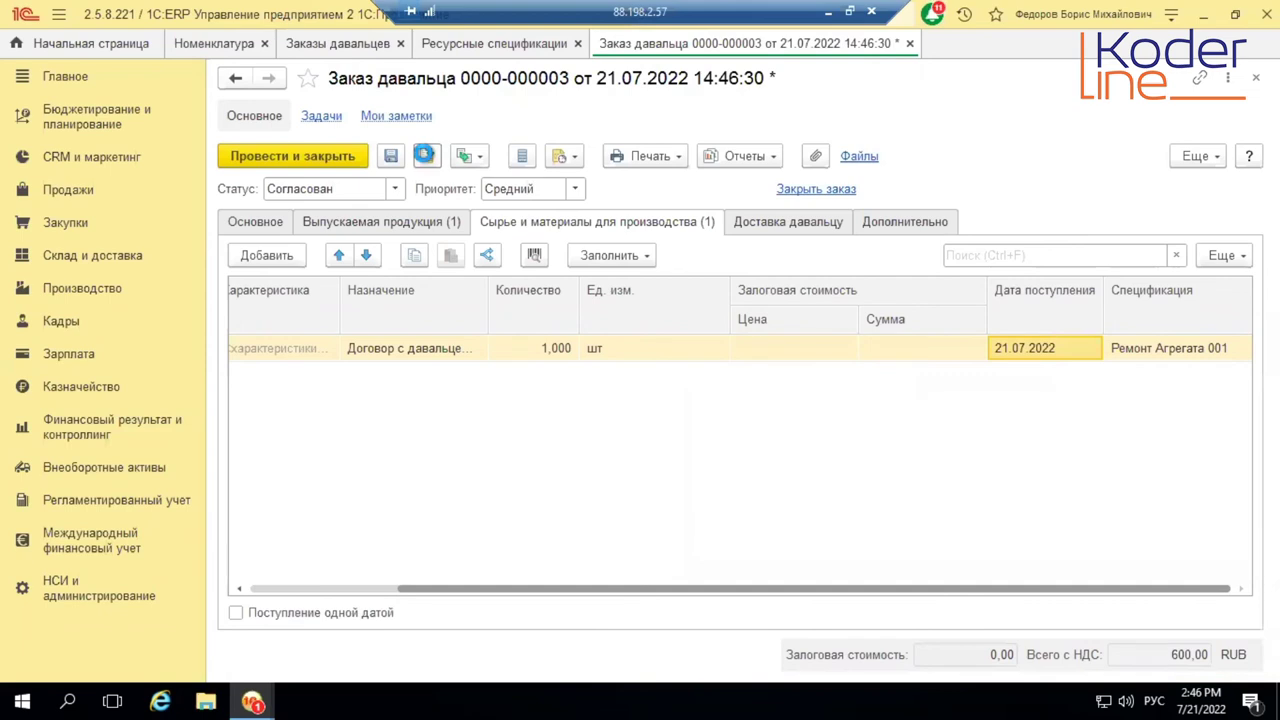
- Set the customer order's status to К производству and post the order
{"action": "left_click", "coordinate": [395, 188]}
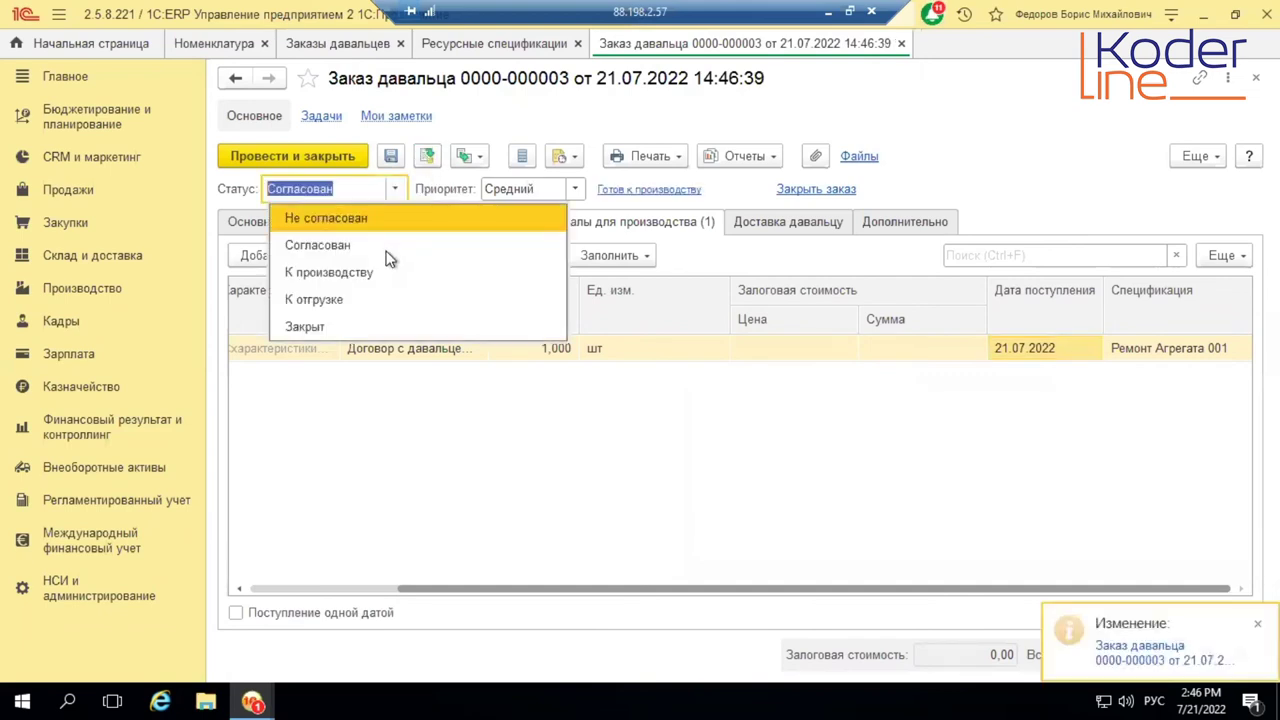
{"action": "left_click", "coordinate": [371, 272]}
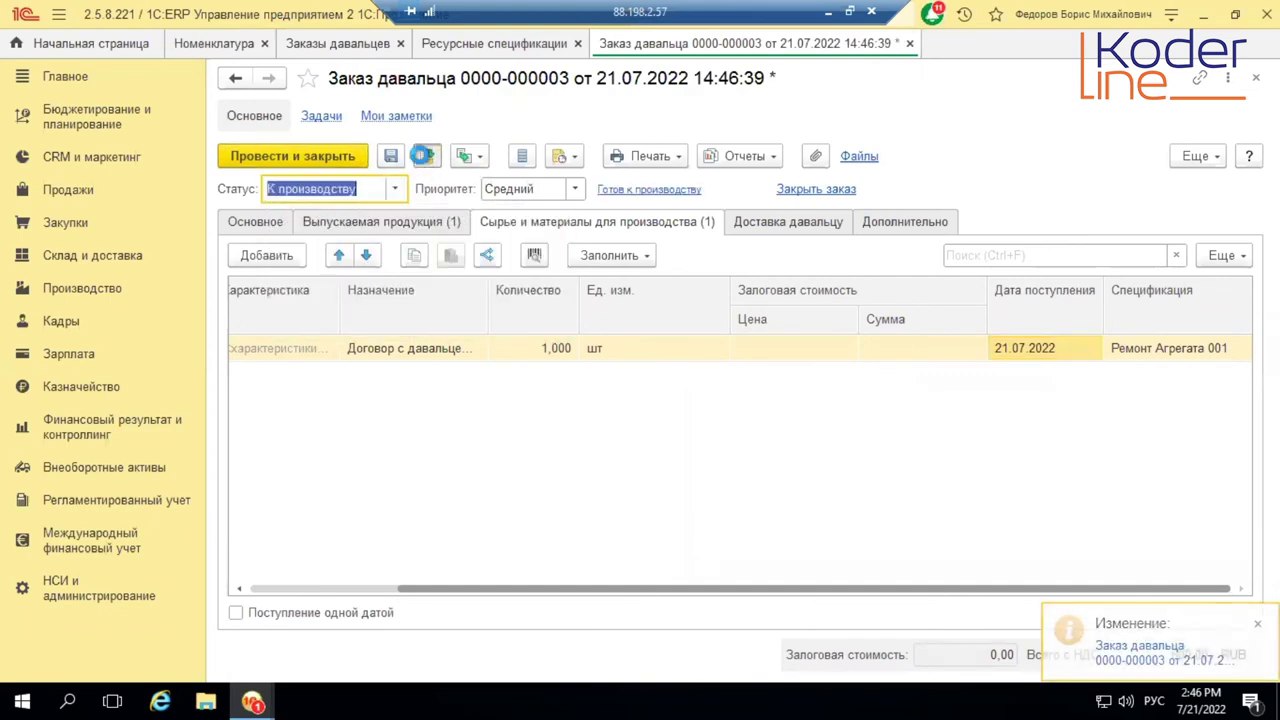
{"action": "left_click", "coordinate": [422, 155]}
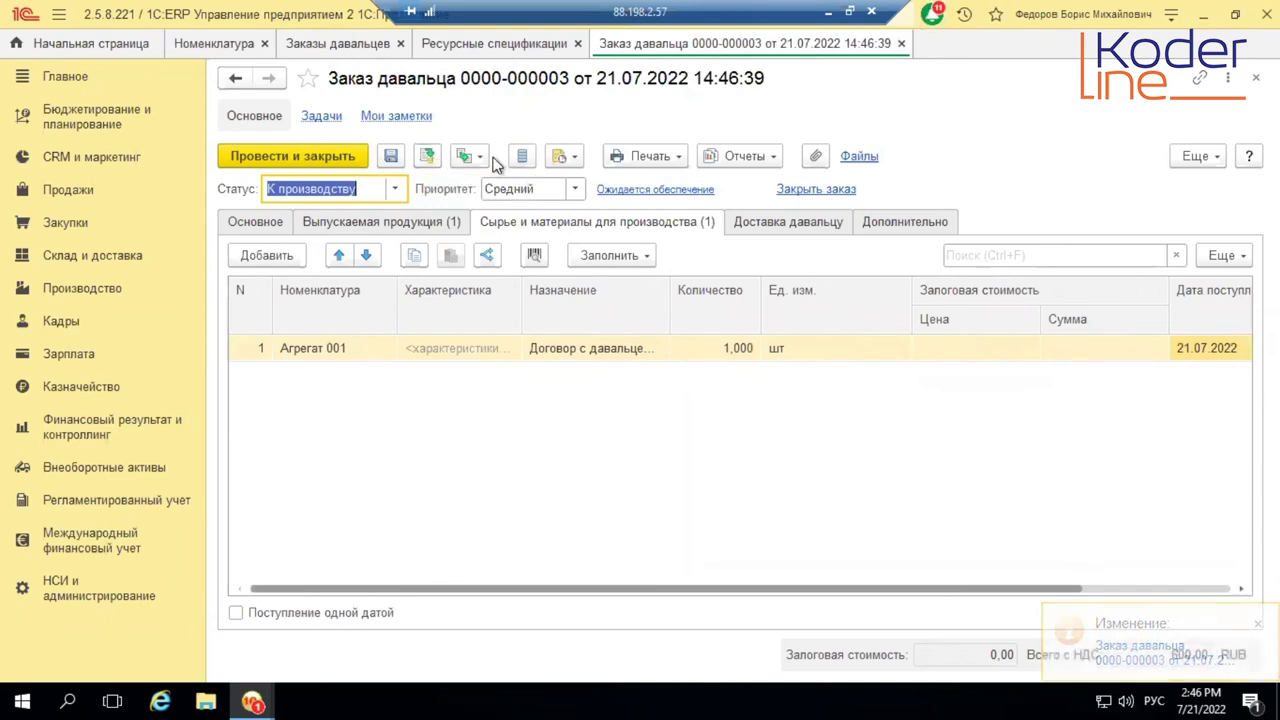
- Create a Поступление сырья от давальца document based on the order, check its materials and main details, and post and close it
{"action": "left_click", "coordinate": [468, 157]}
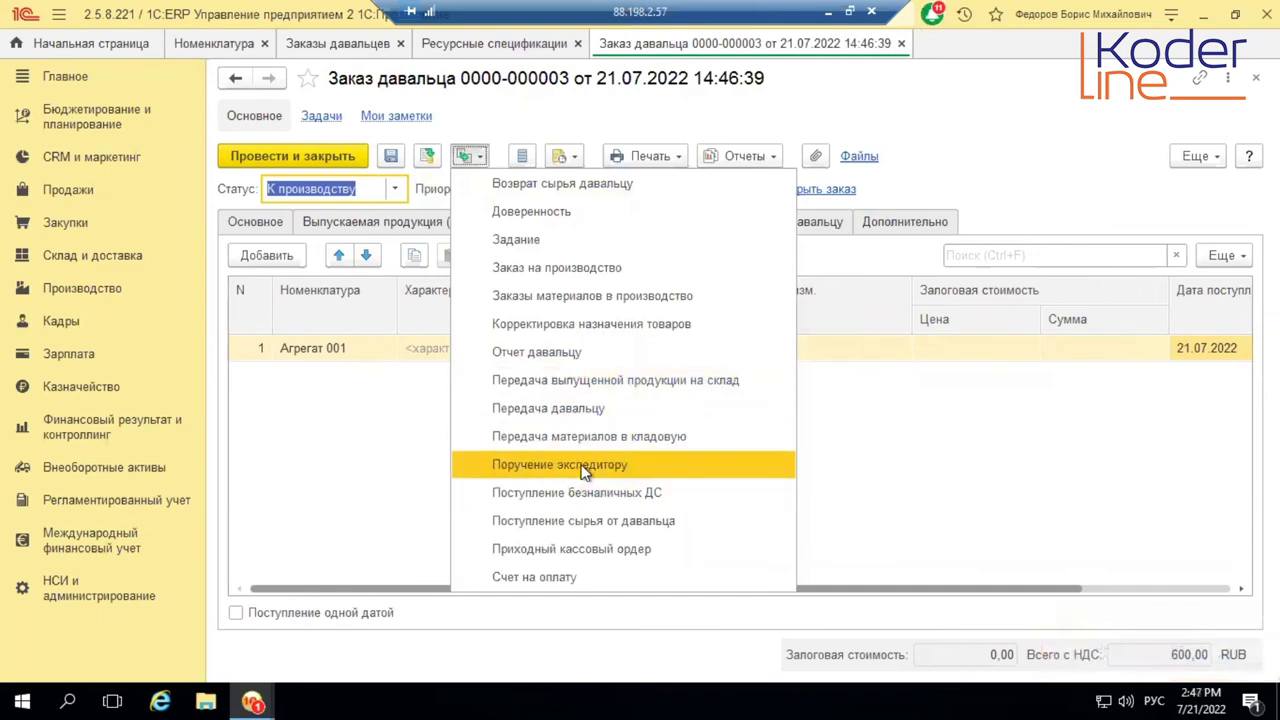
{"action": "left_click", "coordinate": [586, 522]}
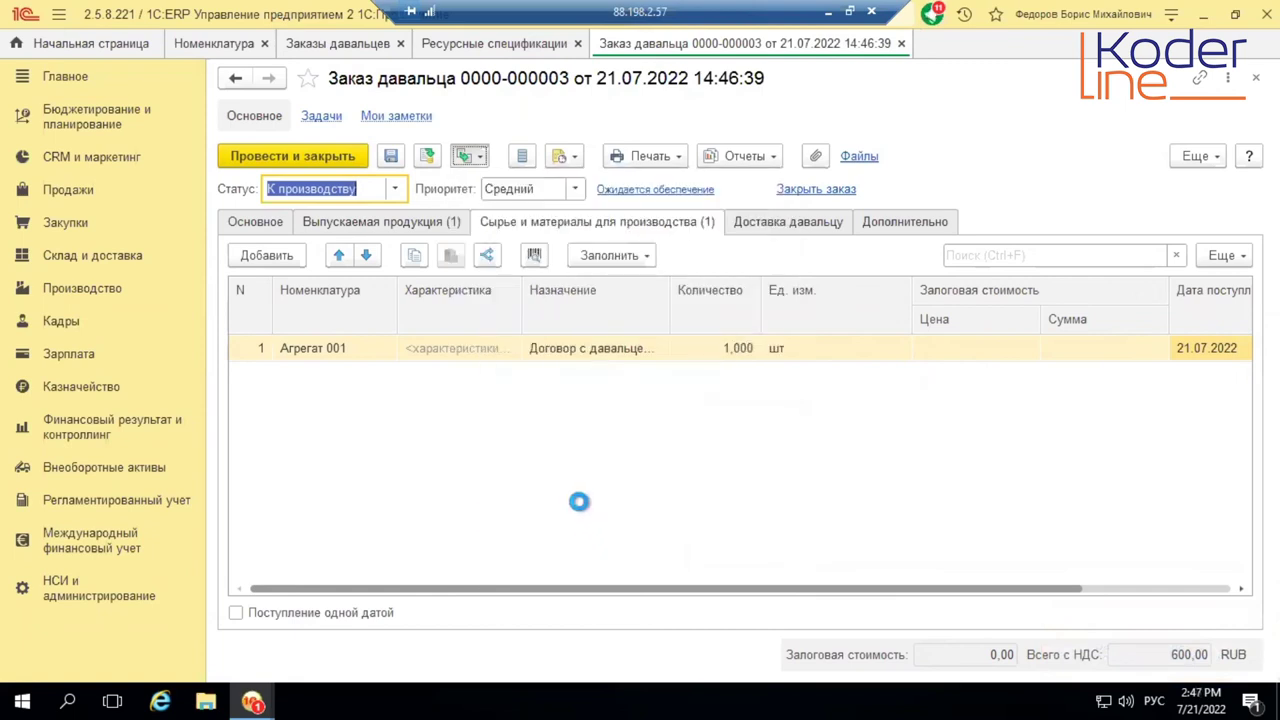
{"action": "left_click", "coordinate": [357, 190]}
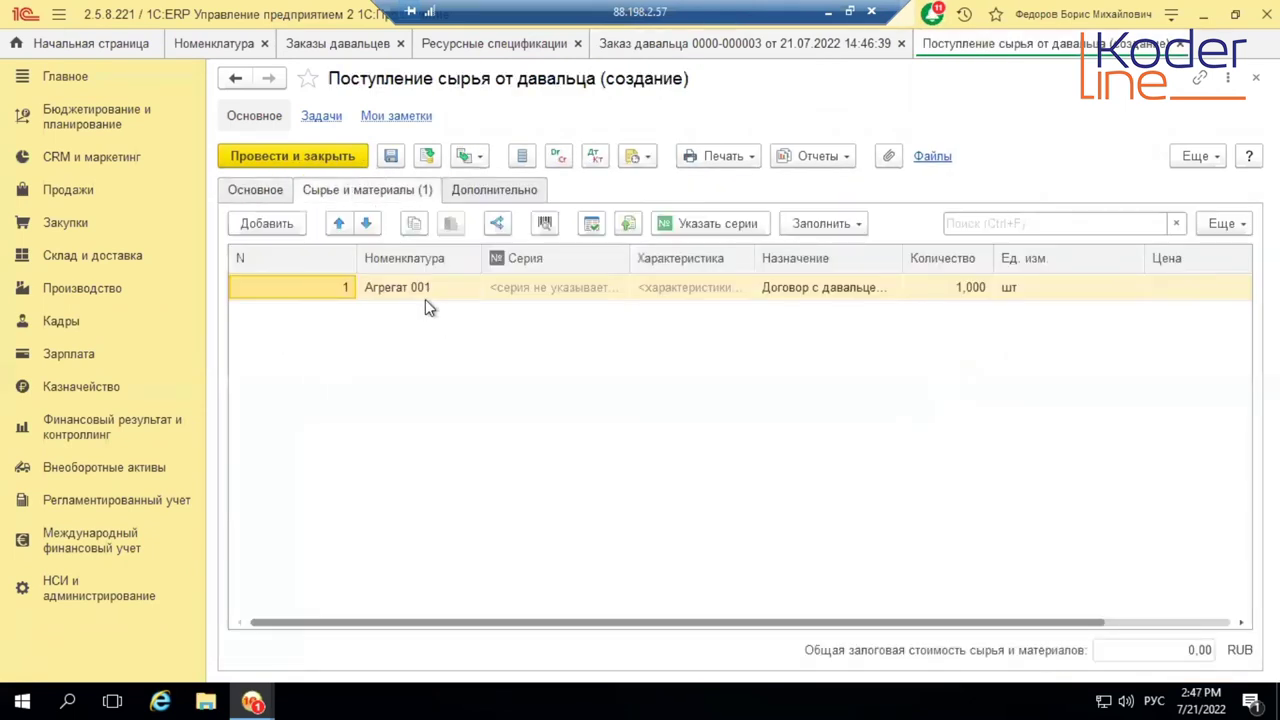
{"action": "left_click", "coordinate": [256, 192]}
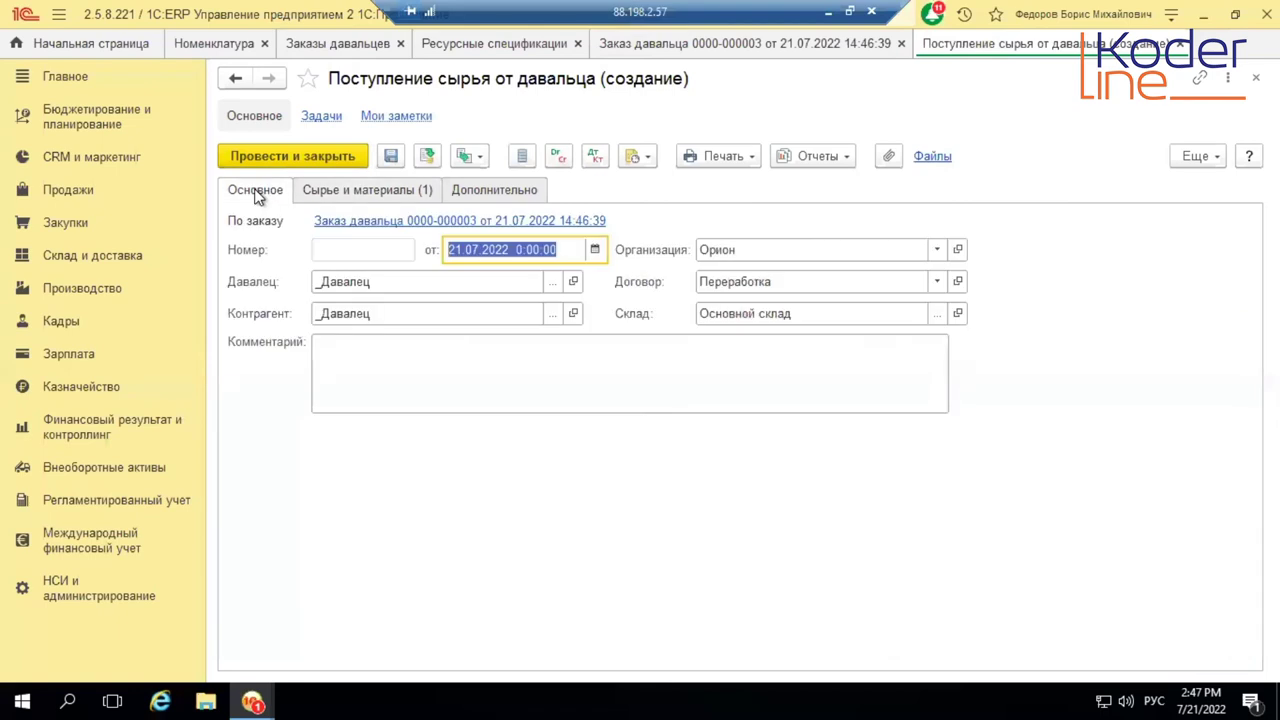
{"action": "left_click", "coordinate": [298, 158]}
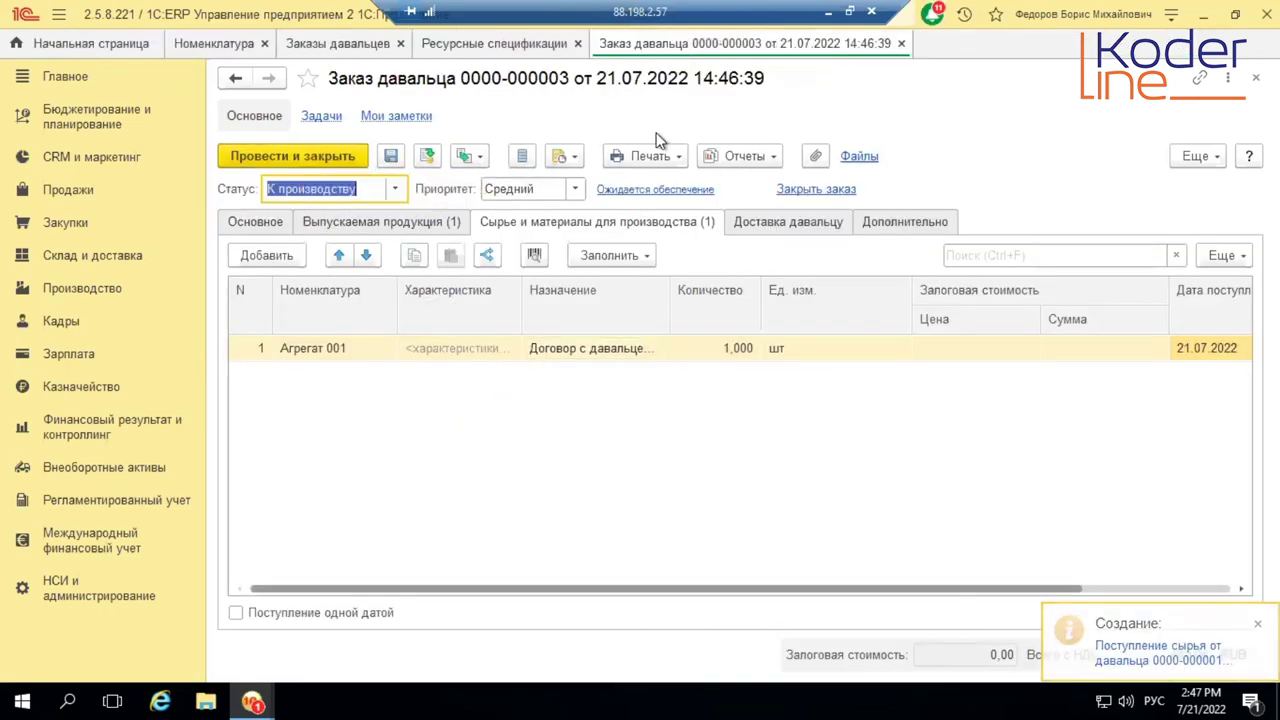
- Create a repair production order based on the customer order, with Цех №77 (ремонты) as the dispatching department
{"action": "left_click", "coordinate": [466, 156]}
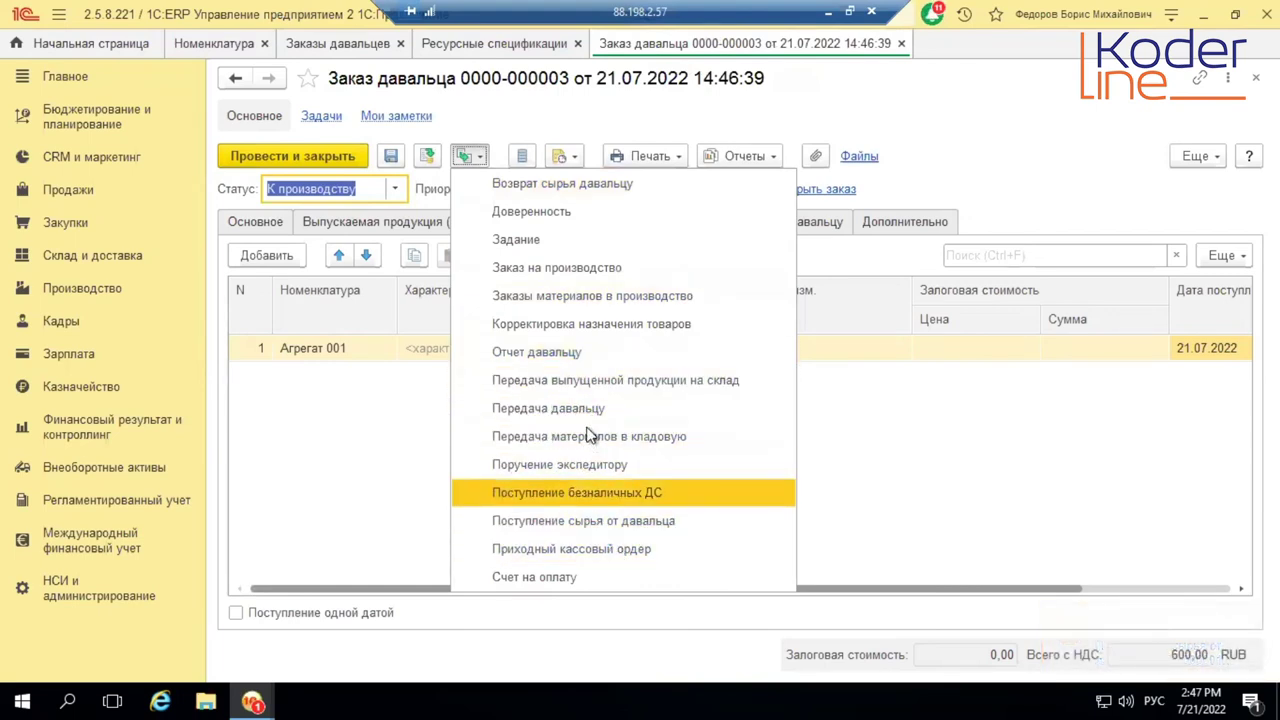
{"action": "left_click", "coordinate": [588, 283]}
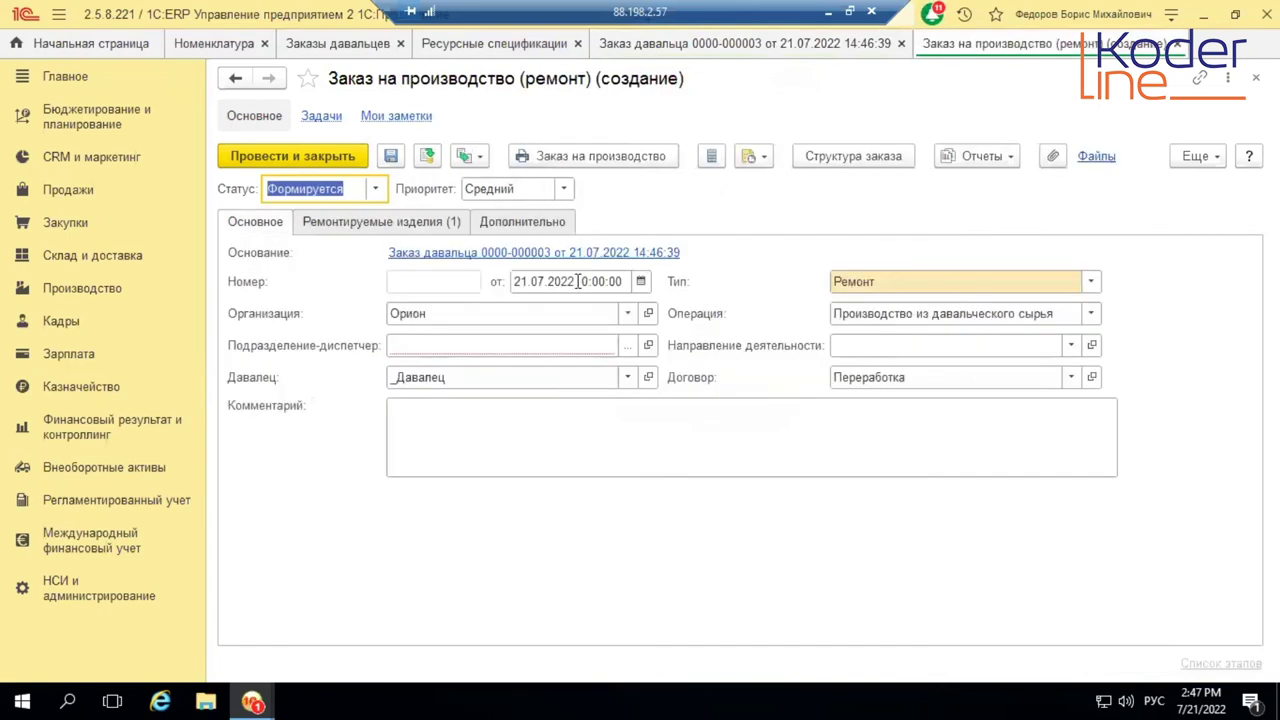
{"action": "left_click", "coordinate": [481, 348]}
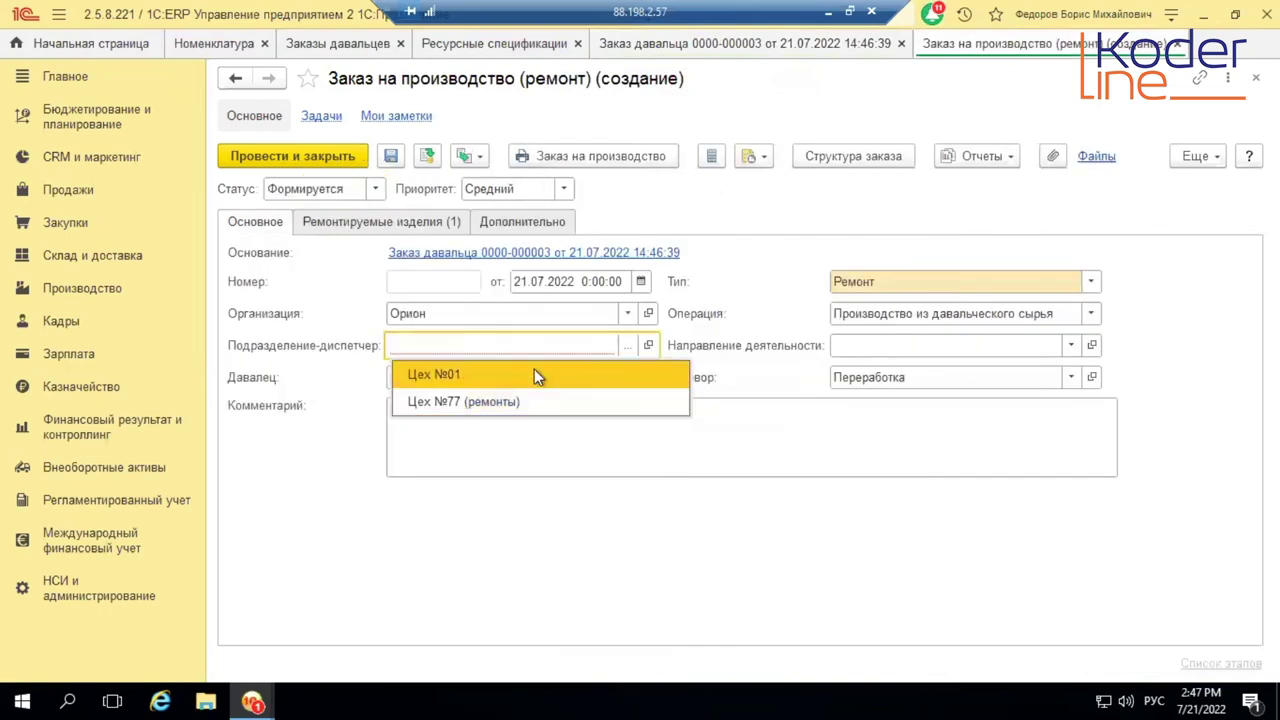
{"action": "left_click", "coordinate": [504, 401]}
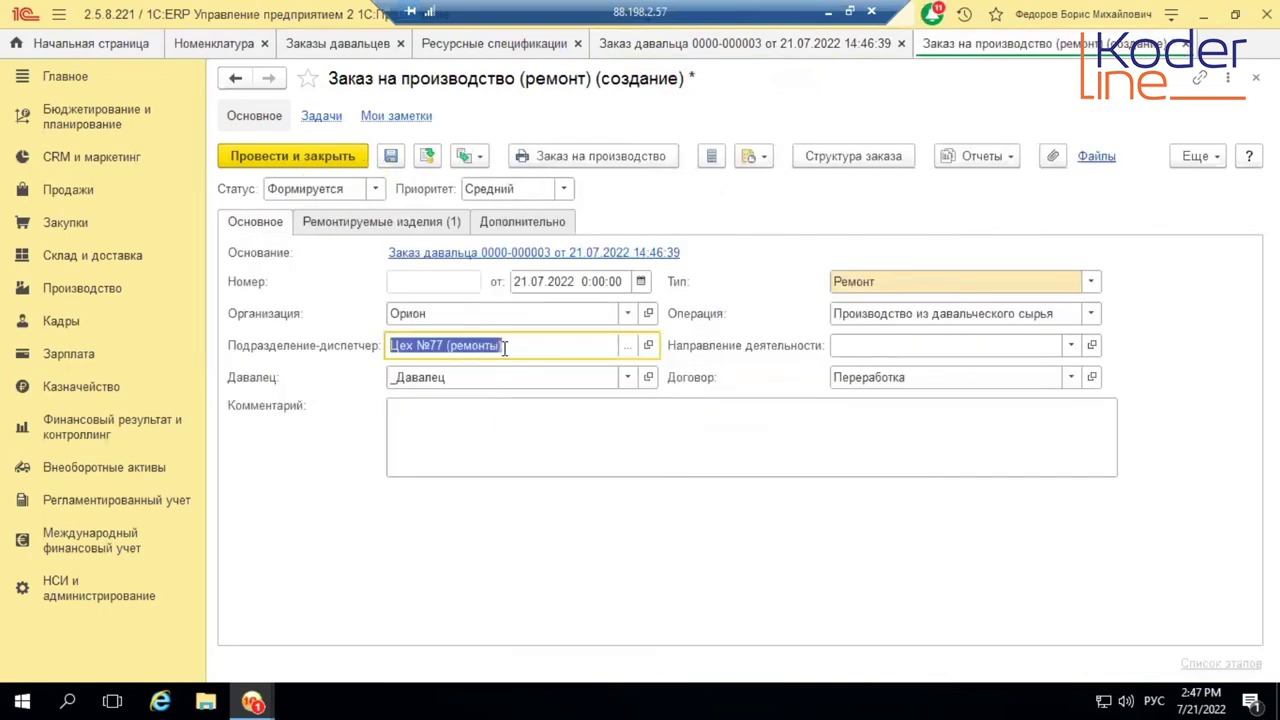
- Check the repaired items of the production order, set its status to К производству, and post and close it
{"action": "left_click", "coordinate": [391, 221]}
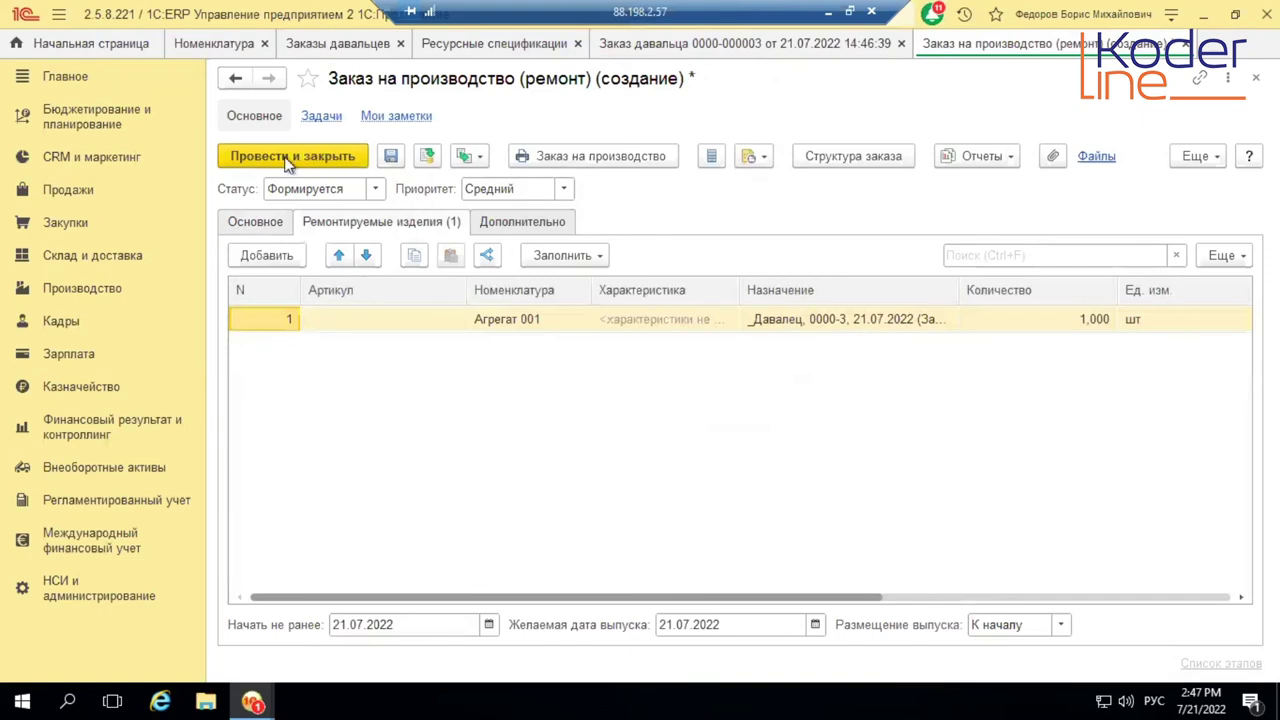
{"action": "left_click", "coordinate": [363, 192]}
{"action": "left_click", "coordinate": [343, 246]}
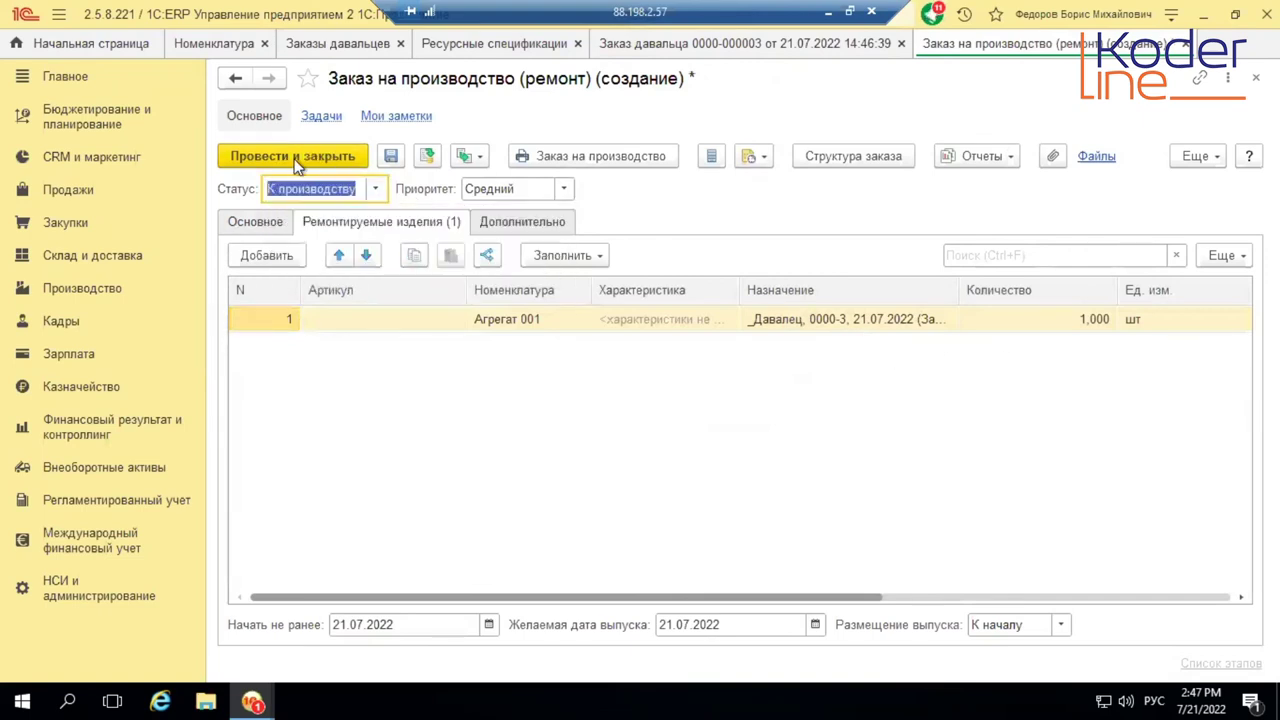
{"action": "left_click", "coordinate": [293, 157]}
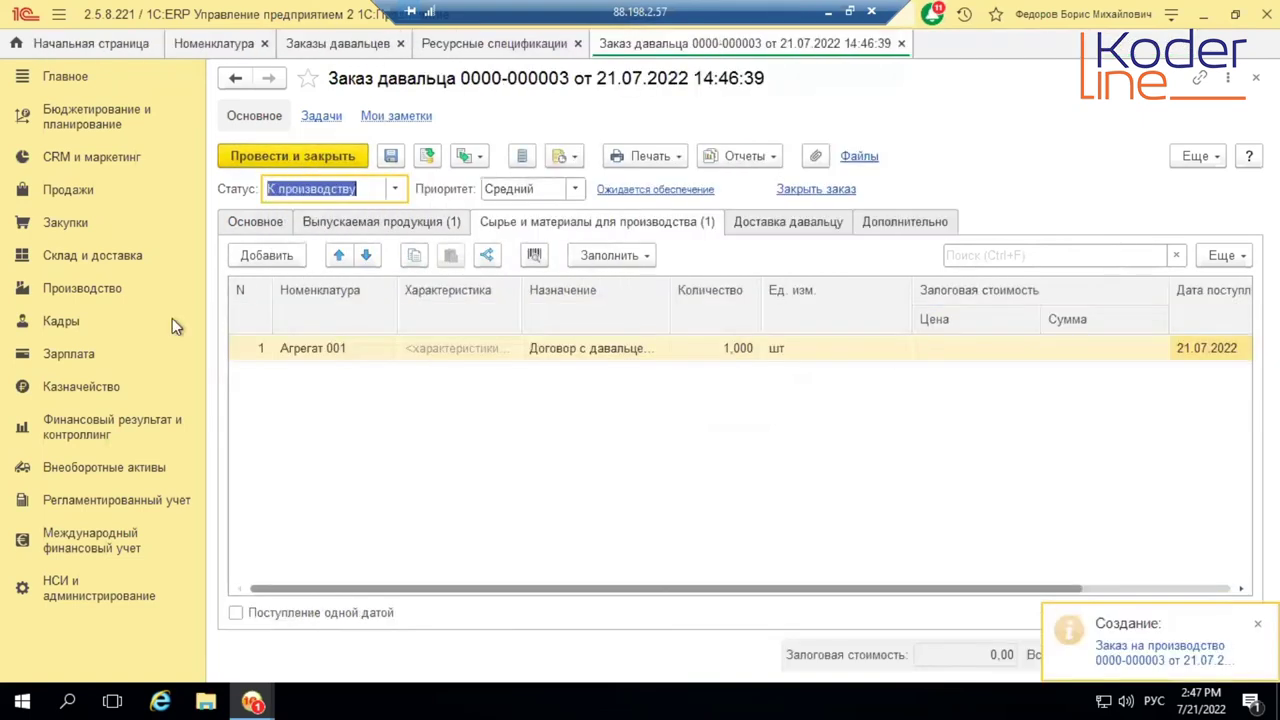
- Open the production order queue management and filter it by the dispatching department Цех №77 (ремонты)
{"action": "left_click", "coordinate": [98, 289]}
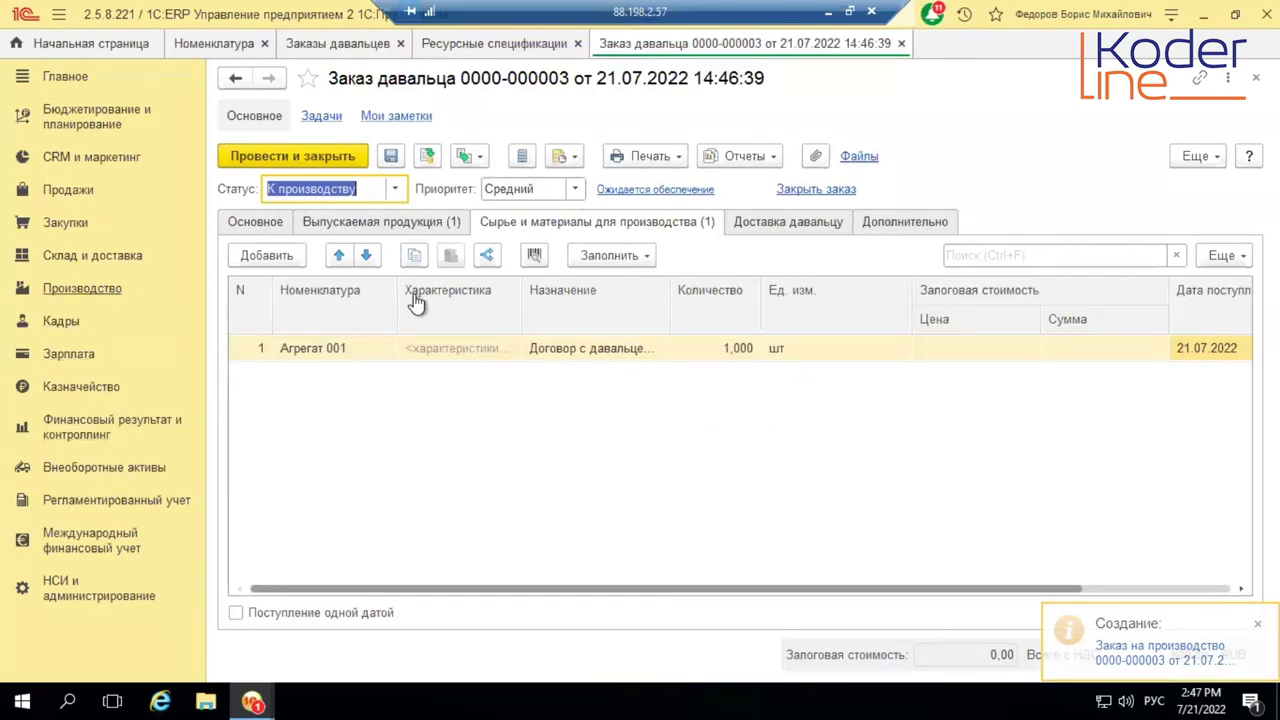
{"action": "left_click", "coordinate": [318, 518]}
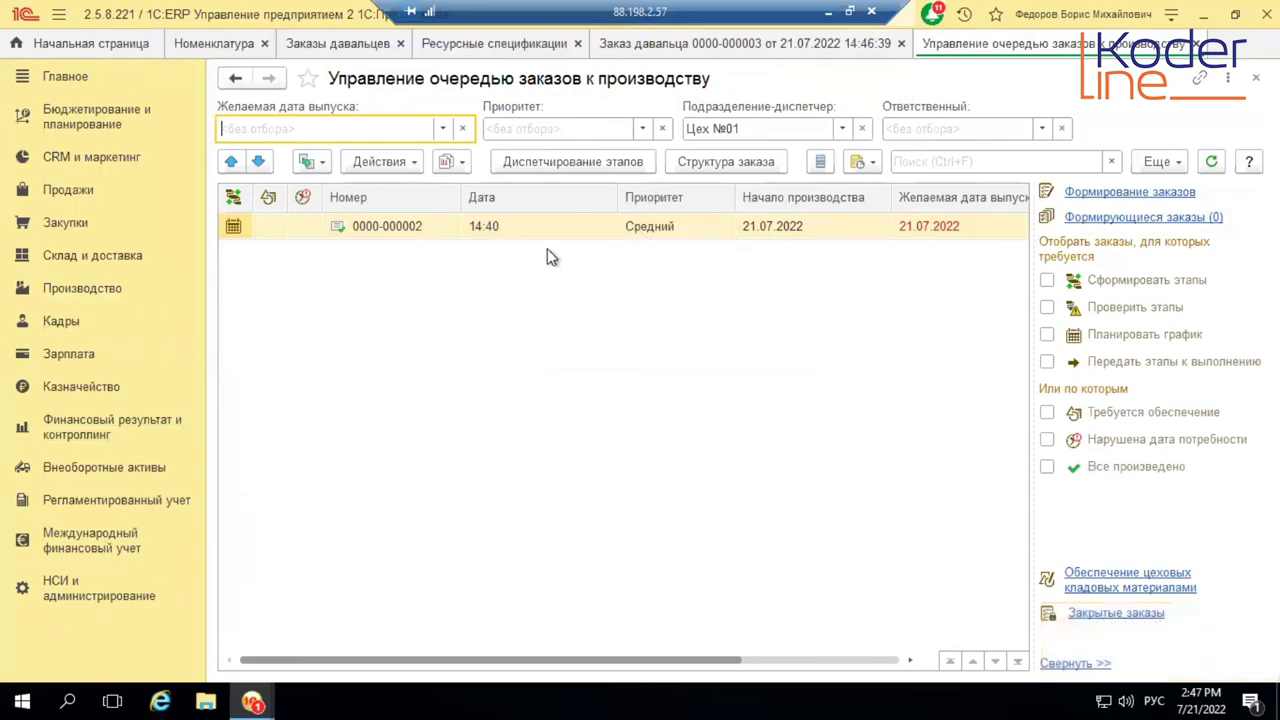
{"action": "left_click", "coordinate": [843, 128]}
{"action": "left_click", "coordinate": [787, 158]}
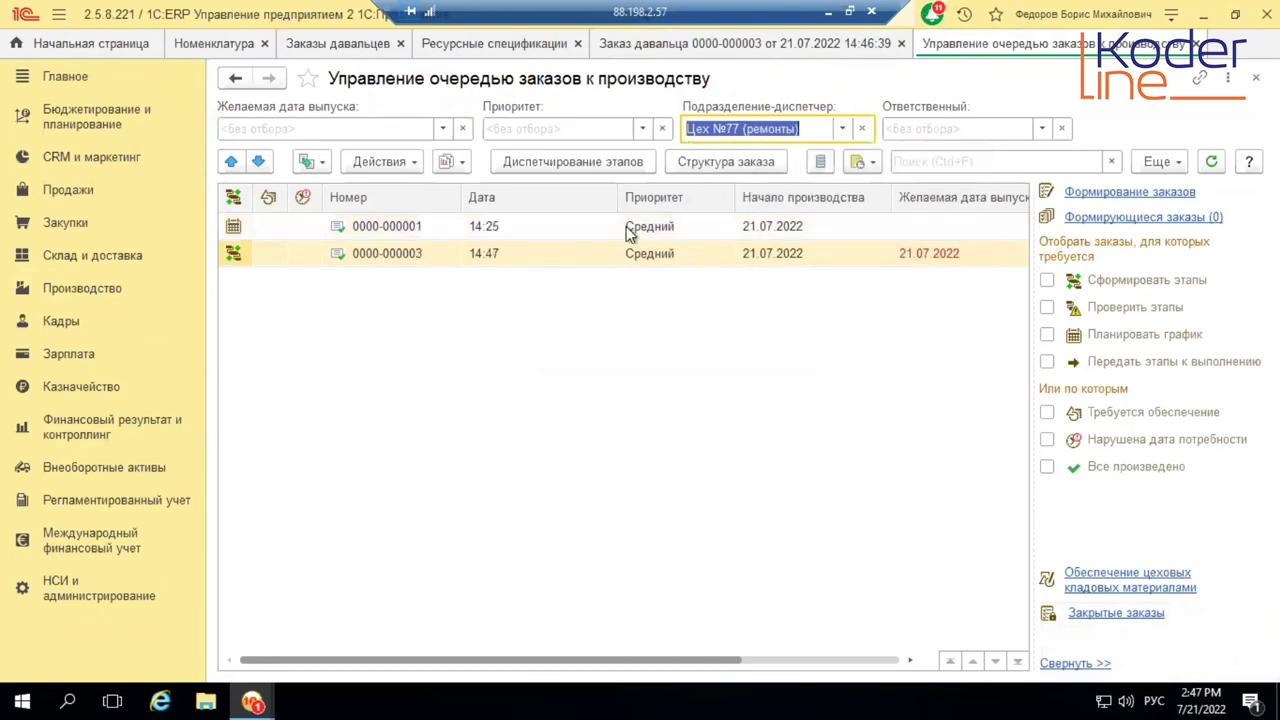
- Generate the production stages for the repair order created at 14:47, leaving all generation options off
{"action": "left_click", "coordinate": [572, 255]}
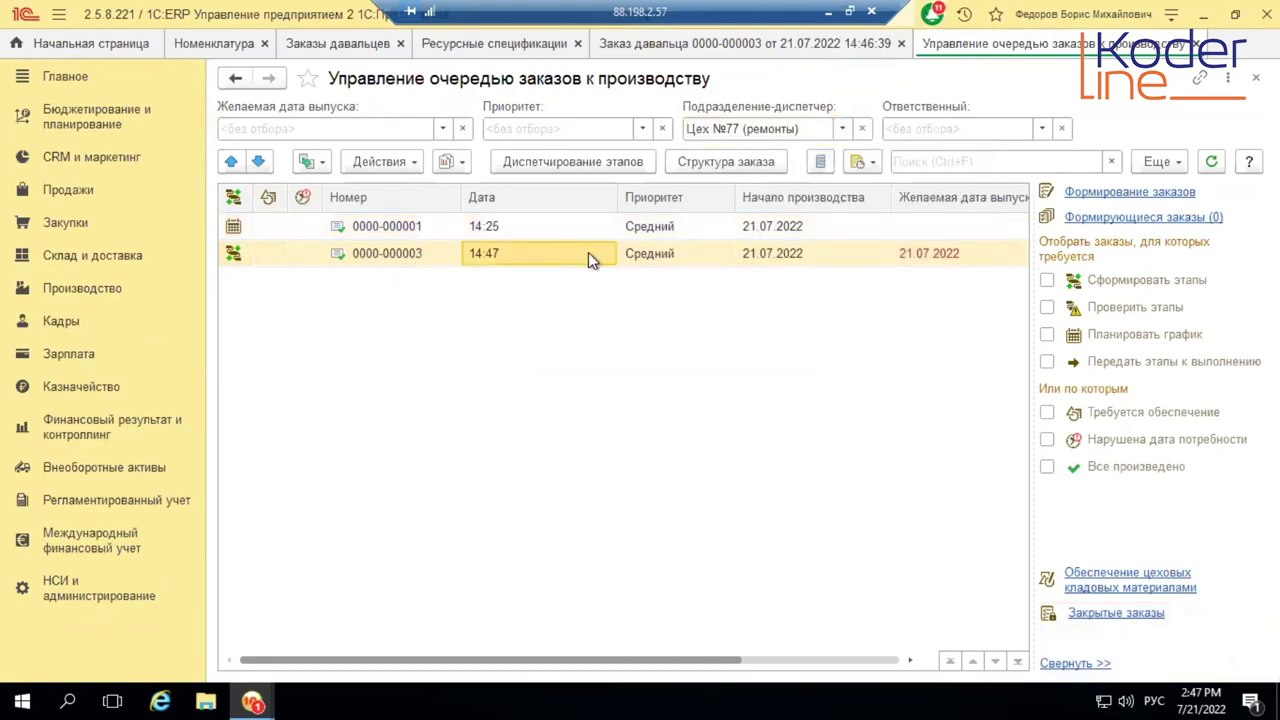
{"action": "right_click", "coordinate": [510, 257]}
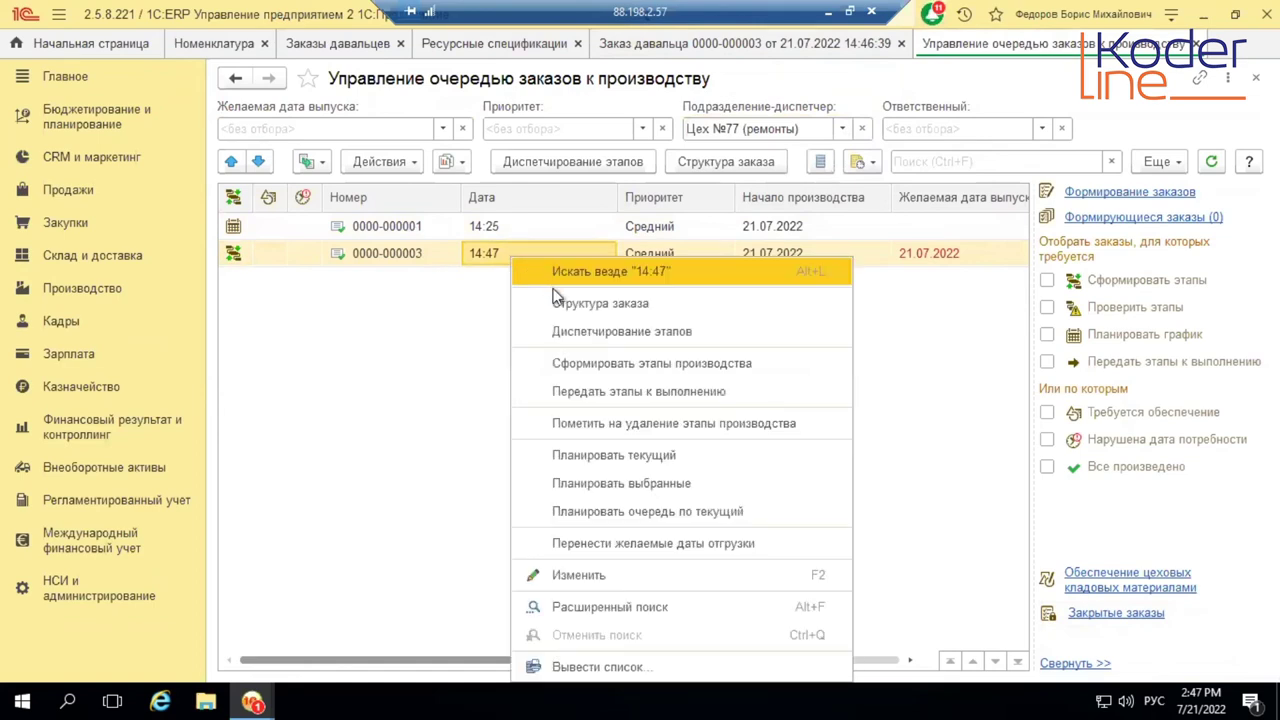
{"action": "left_click", "coordinate": [605, 361]}
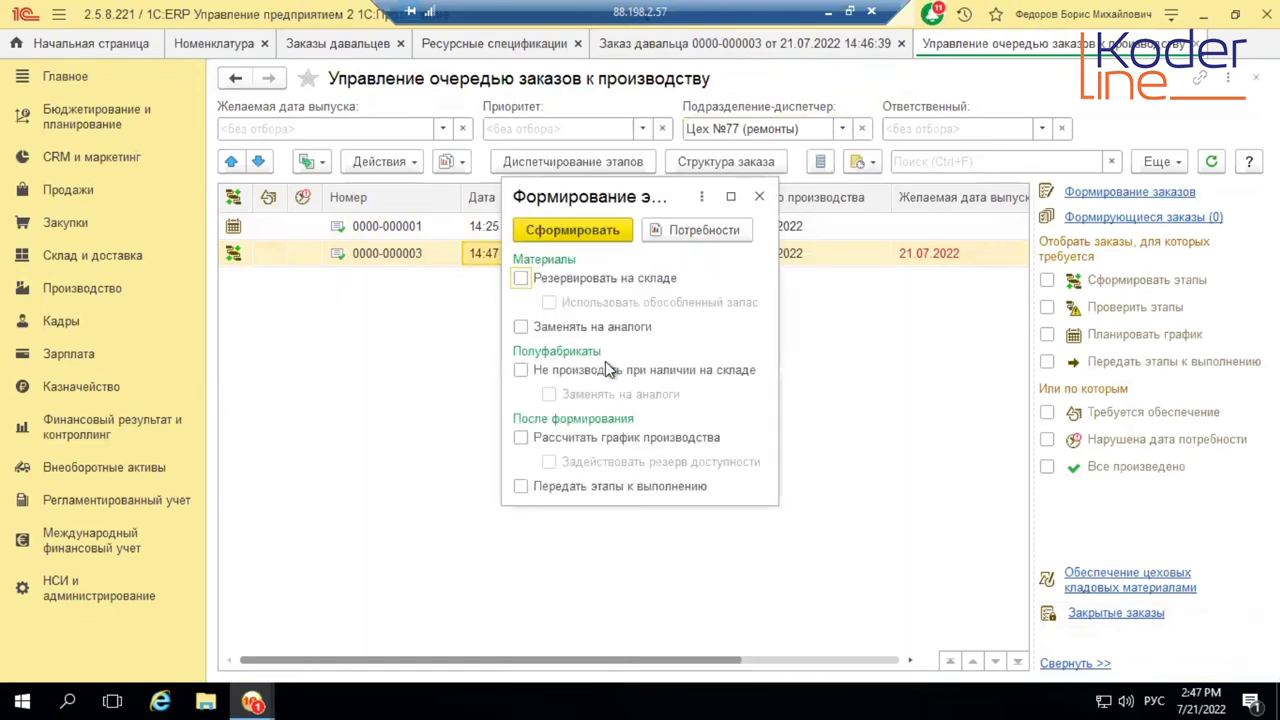
{"action": "left_click", "coordinate": [592, 232]}
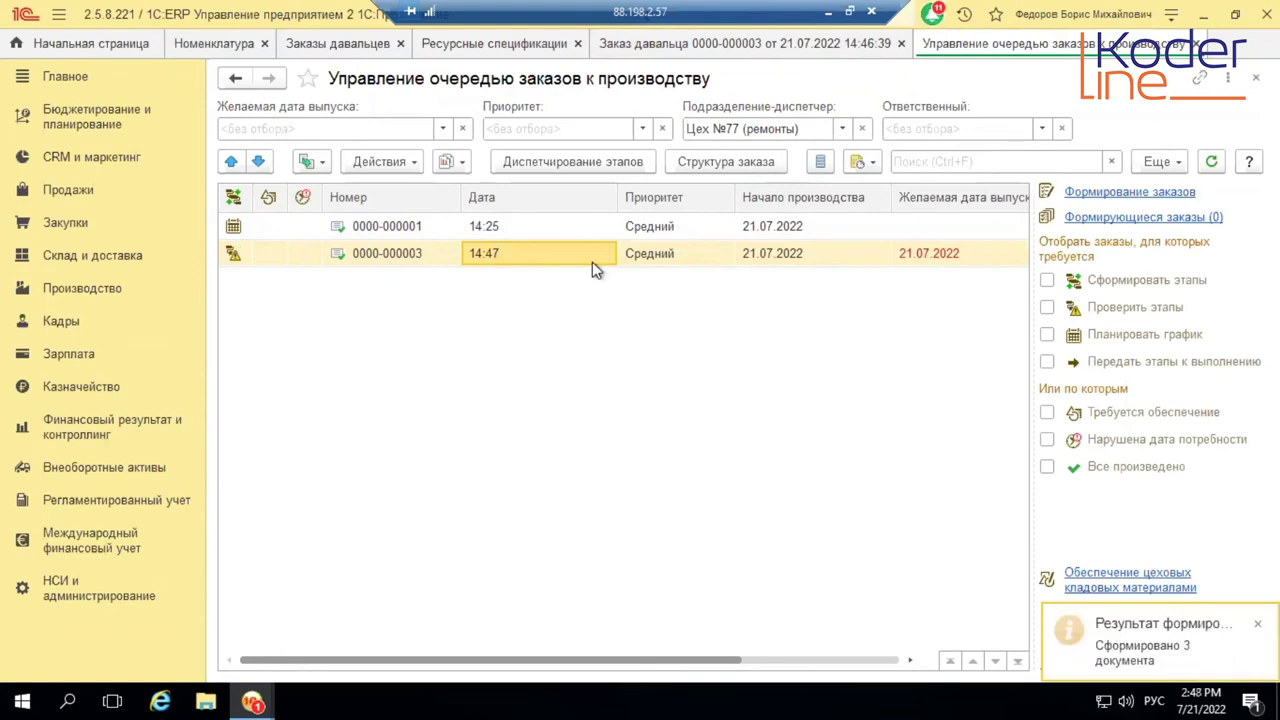
- Open stage dispatching for the repair order and look through its Разборка, Ремонт and Сборка stages
{"action": "left_click", "coordinate": [615, 165]}
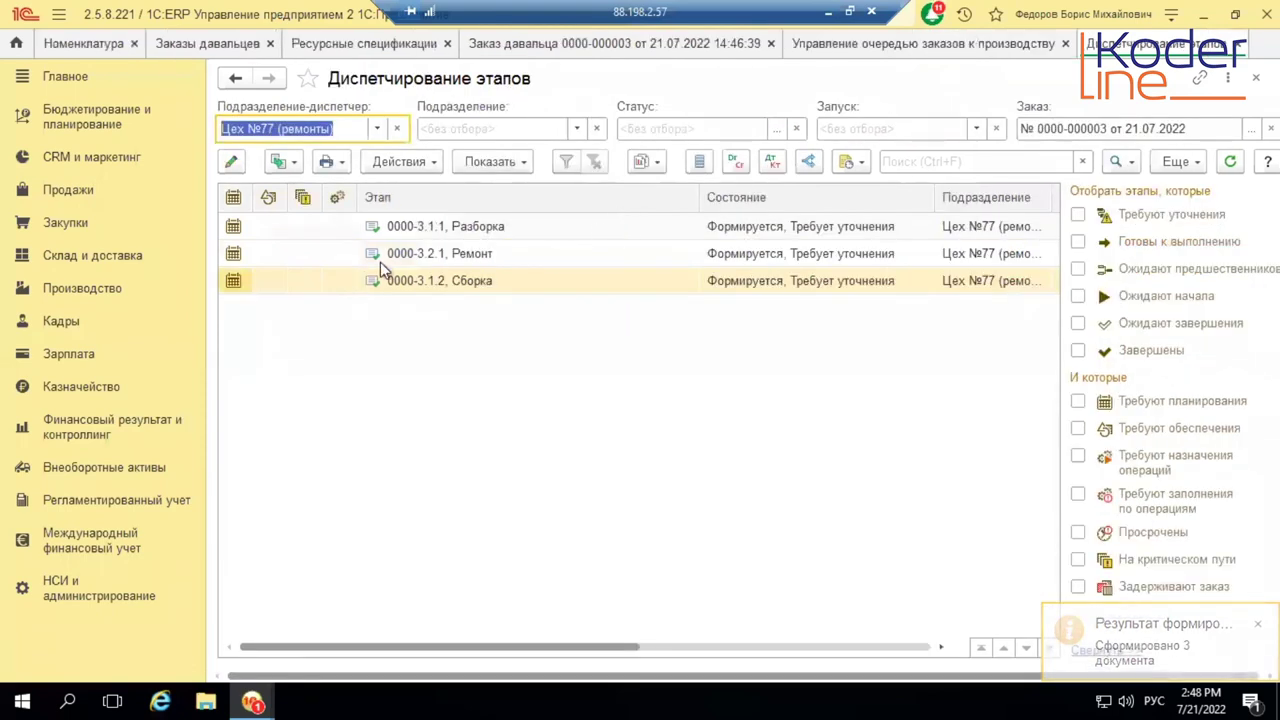
{"action": "left_click", "coordinate": [466, 230]}
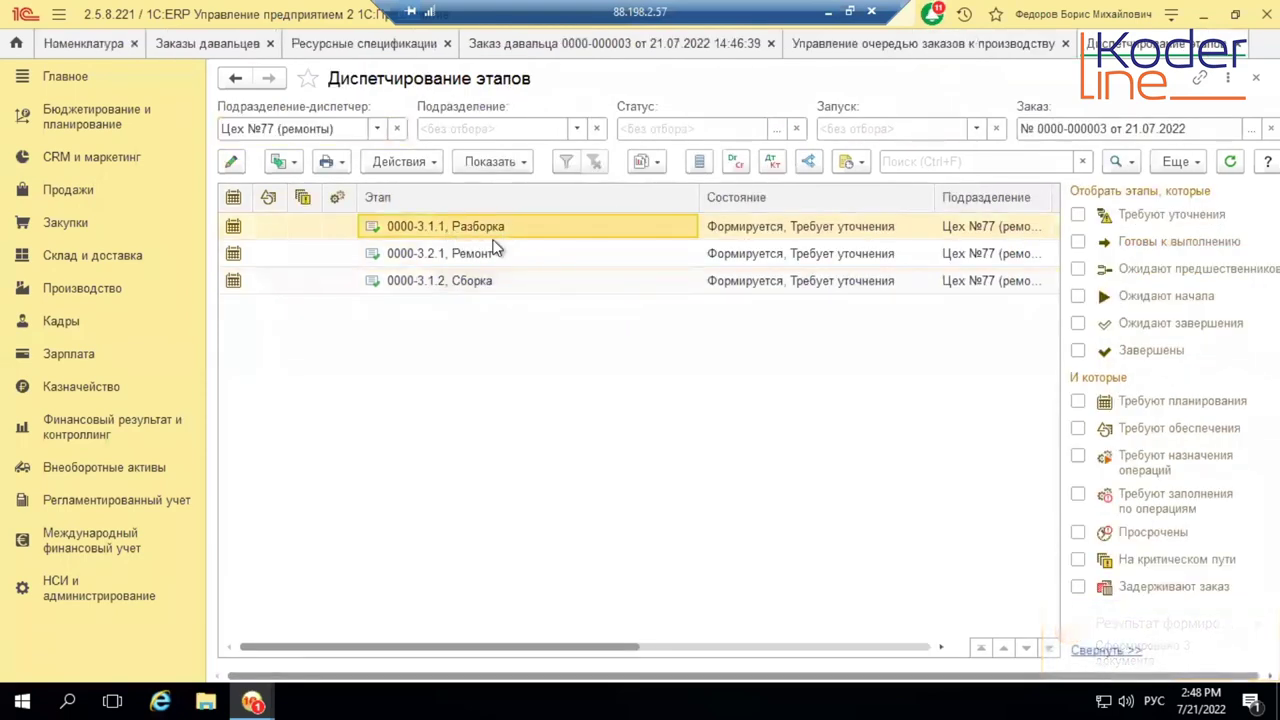
{"action": "left_click", "coordinate": [478, 262]}
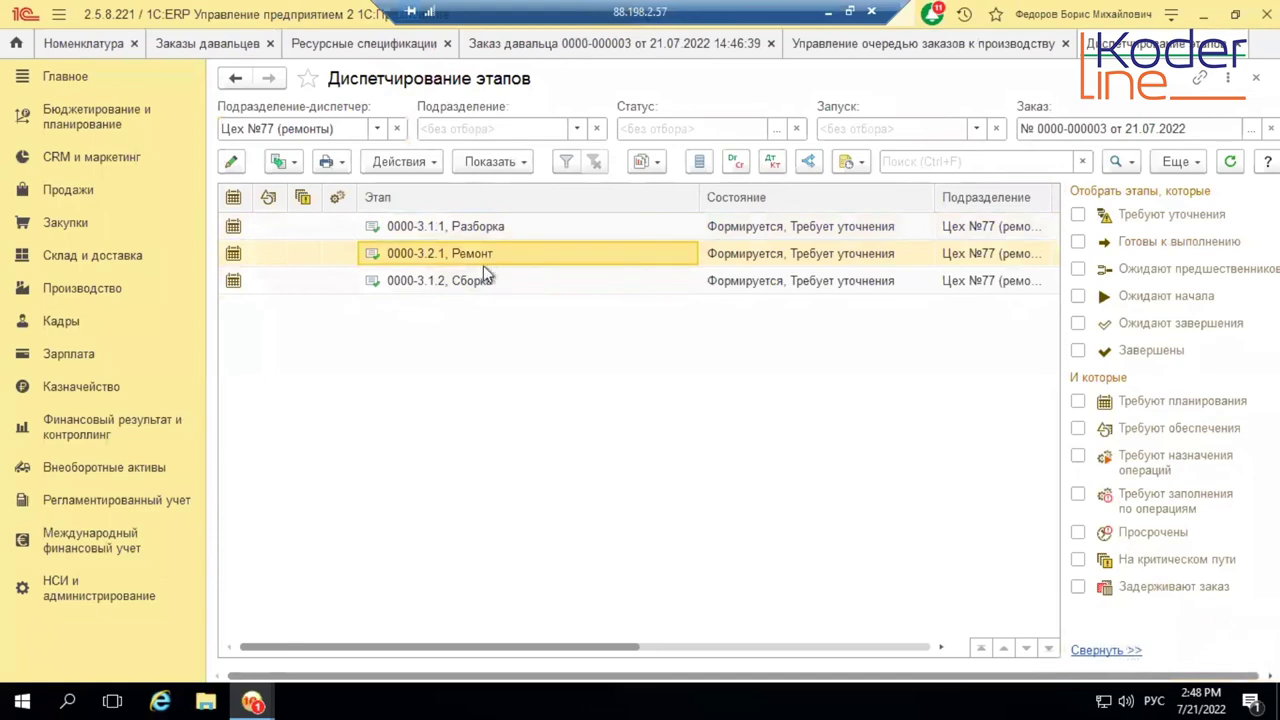
{"action": "left_click", "coordinate": [481, 280]}
- Examine the material supply and the output of the Разборка stage, and close the stage
{"action": "left_click", "coordinate": [481, 226]}
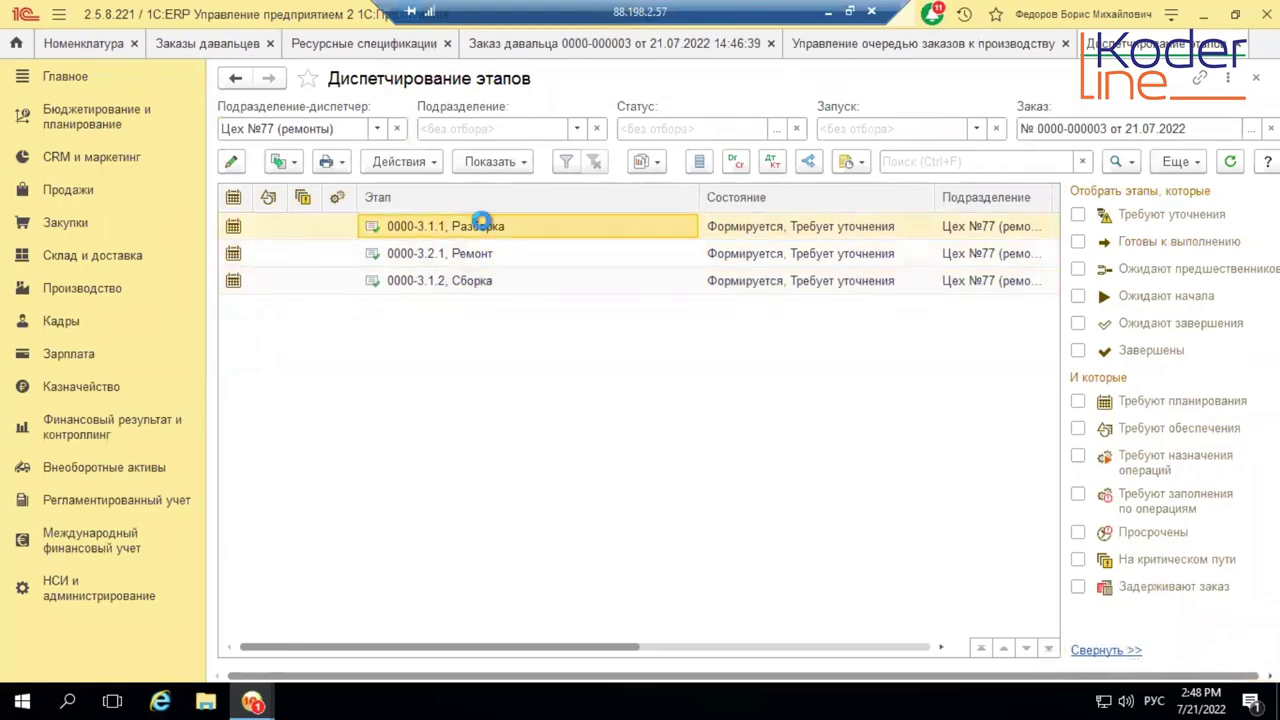
{"action": "double_click", "coordinate": [481, 226]}
{"action": "left_click", "coordinate": [350, 222]}
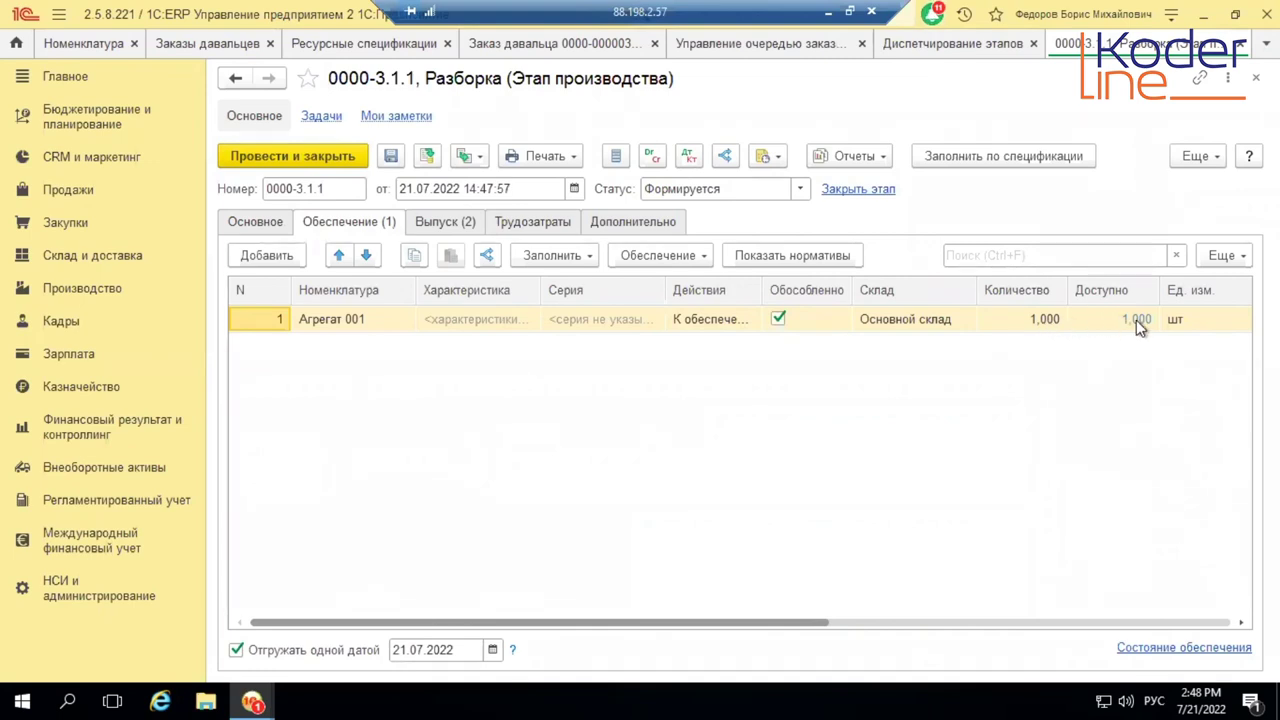
{"action": "left_click", "coordinate": [453, 221]}
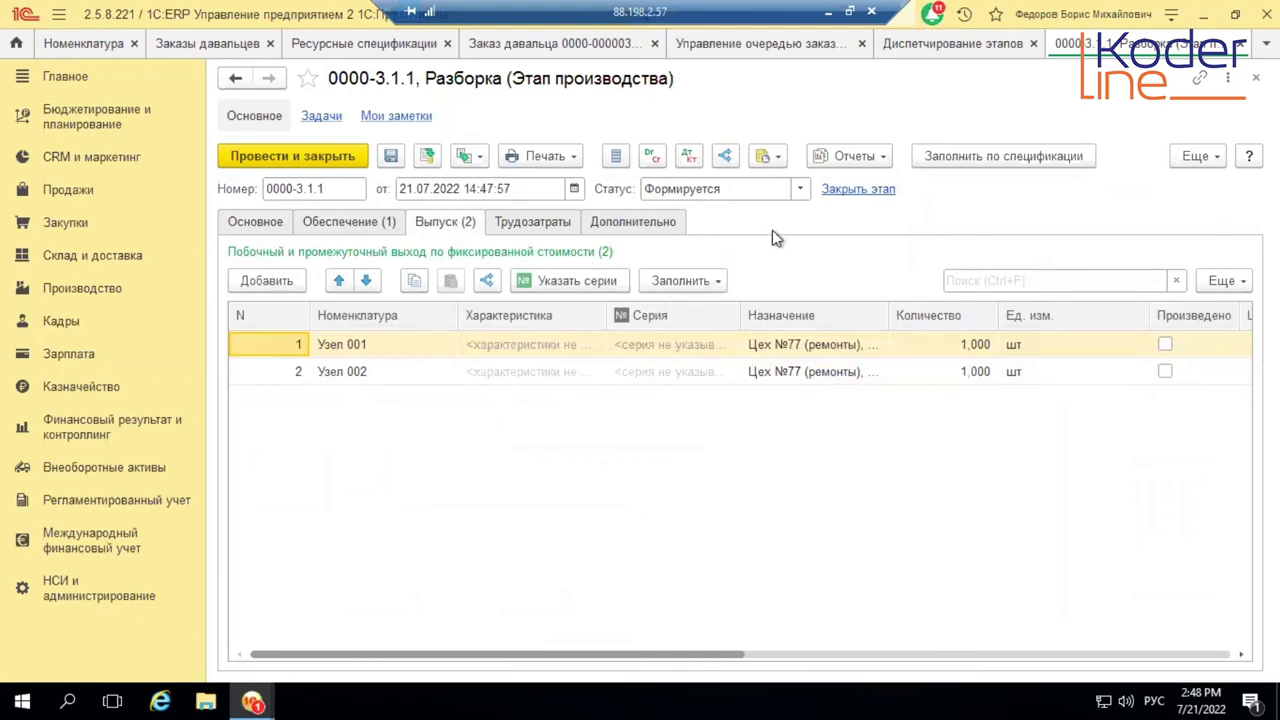
{"action": "left_click", "coordinate": [1242, 44]}
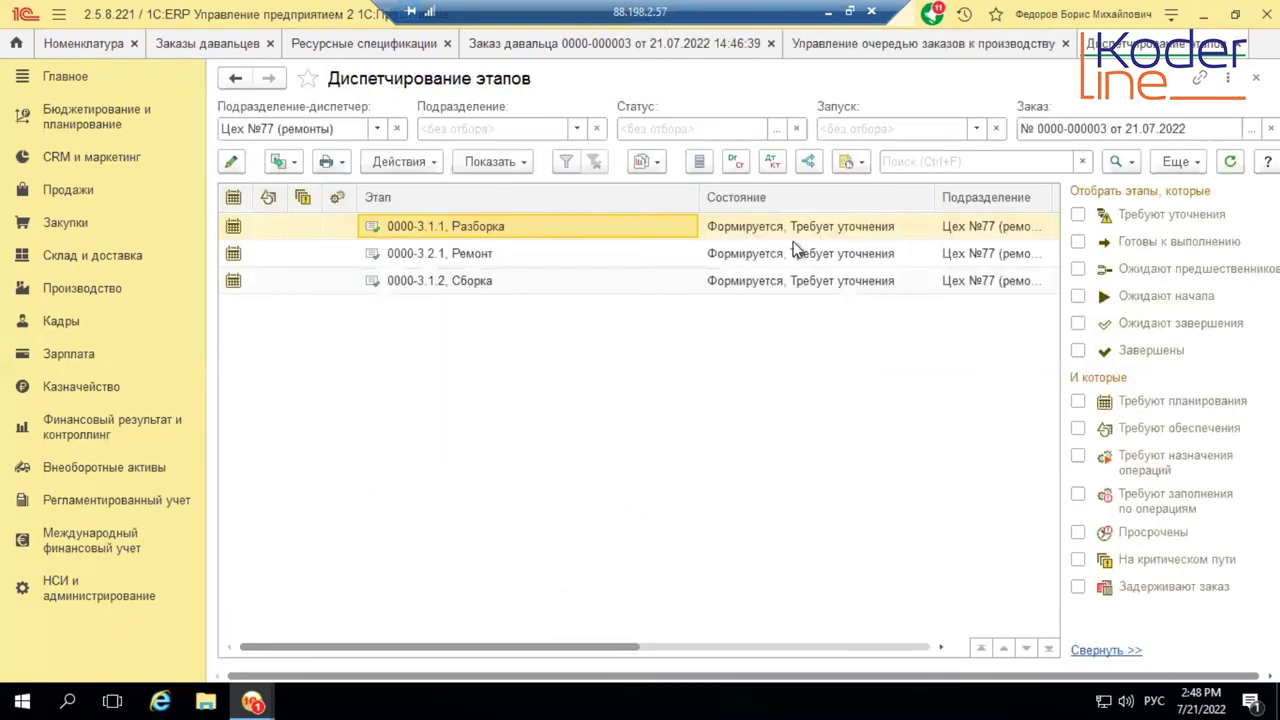
- Examine the material supply and the output of the Ремонт stage, and close the stage
{"action": "left_click", "coordinate": [486, 256]}
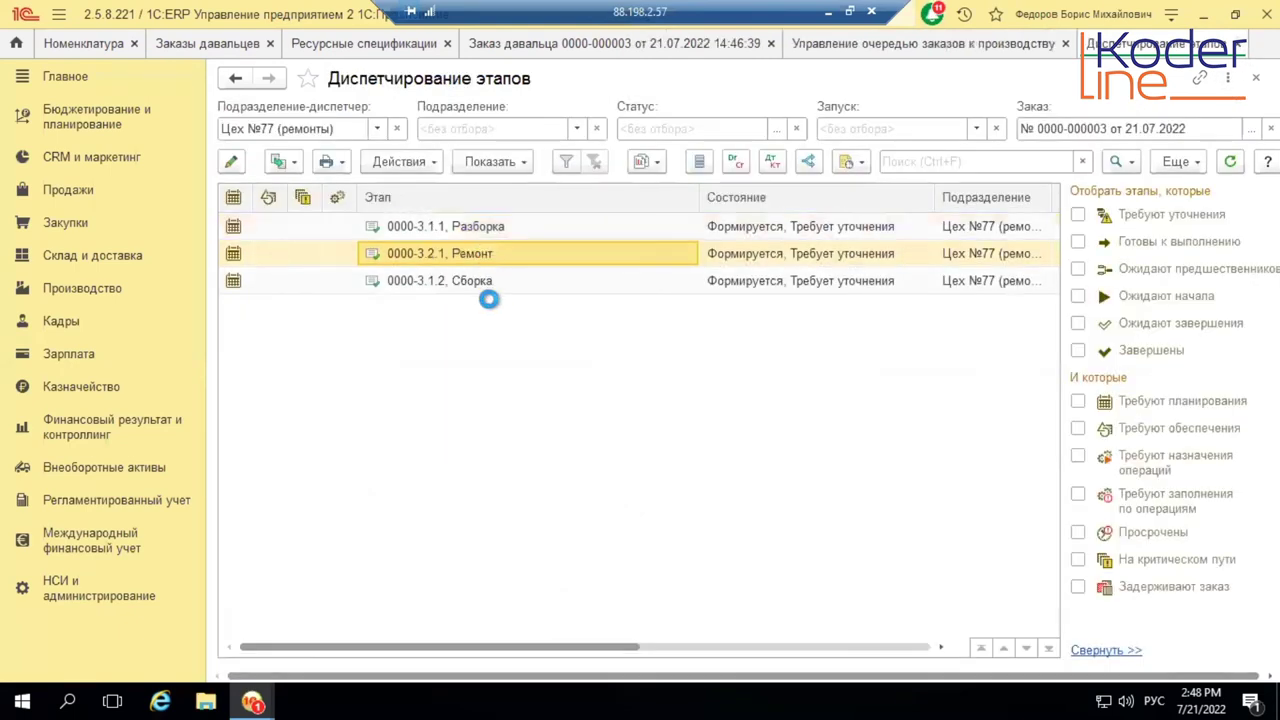
{"action": "double_click", "coordinate": [484, 255]}
{"action": "left_click", "coordinate": [345, 221]}
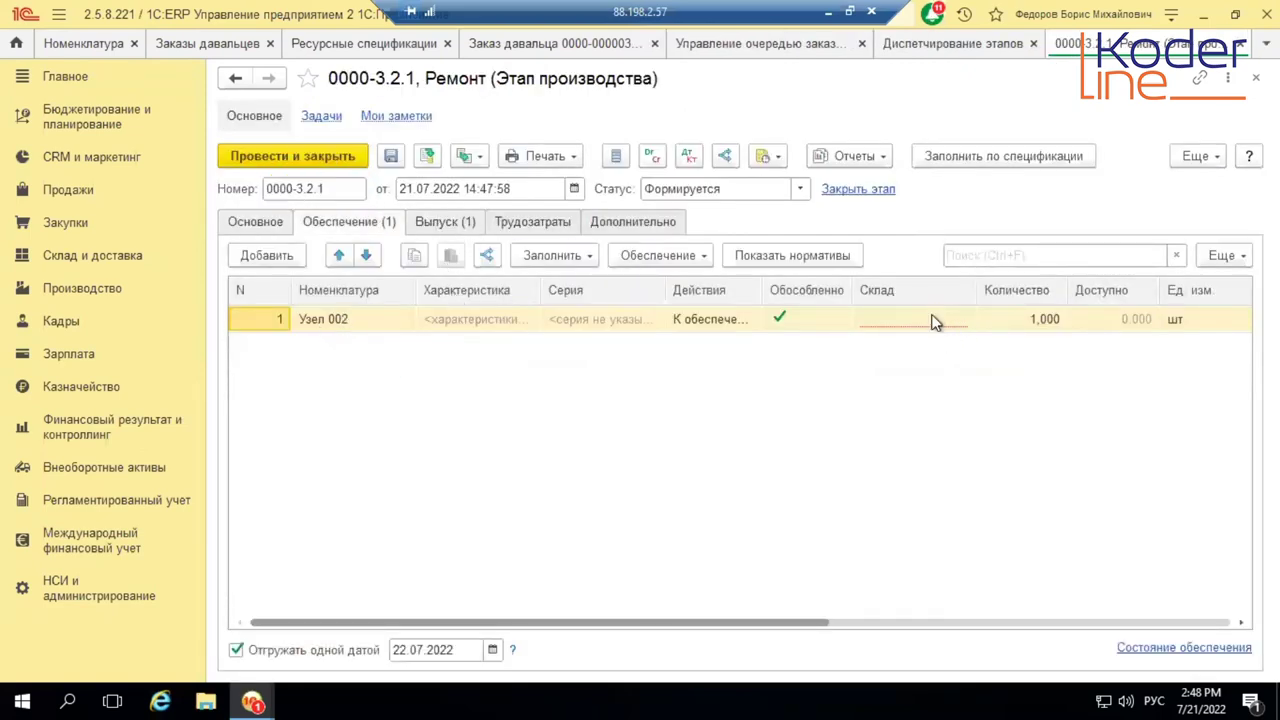
{"action": "left_click", "coordinate": [438, 222]}
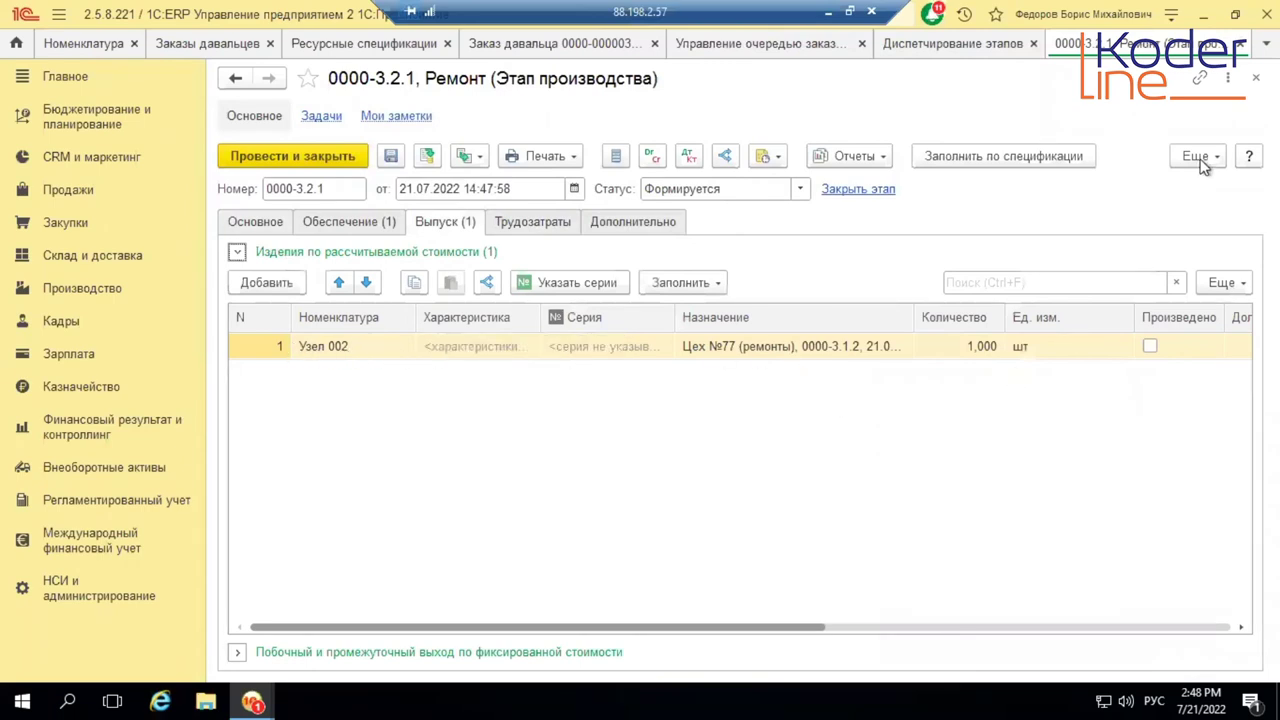
{"action": "left_click", "coordinate": [1256, 78]}
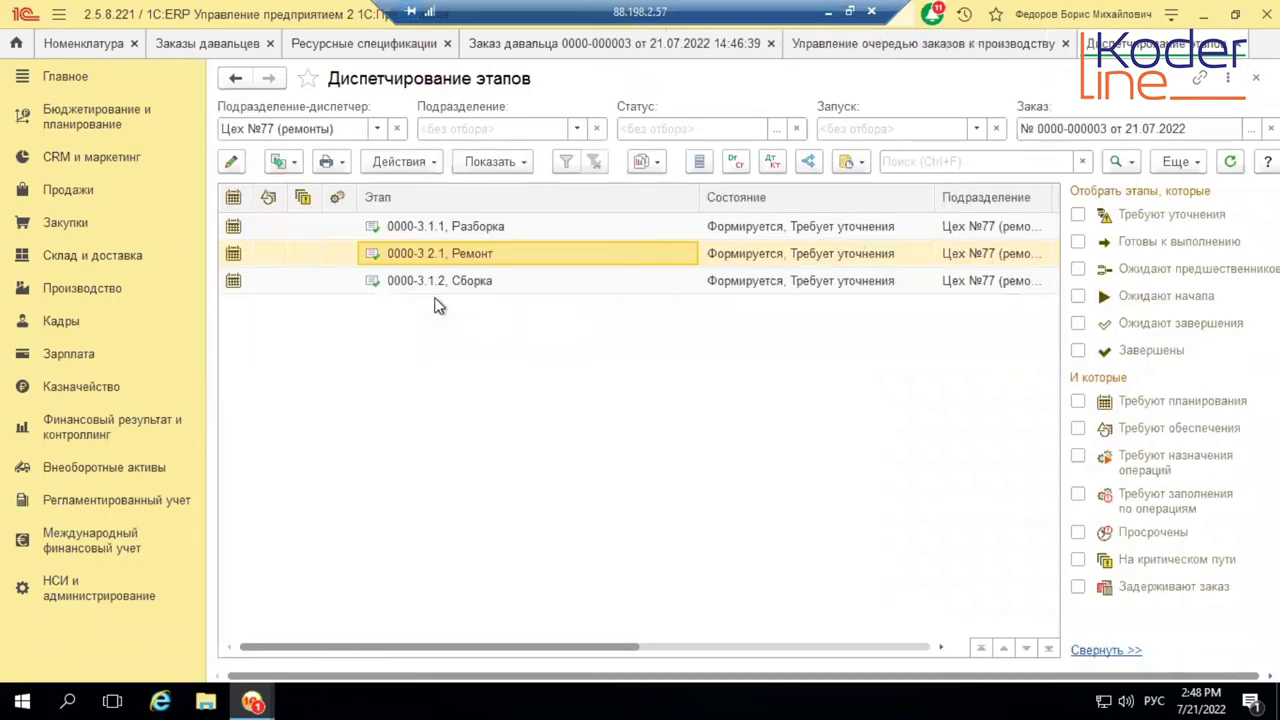
- Examine the material supply and the output of the Сборка stage, and close the stage
{"action": "left_click", "coordinate": [436, 280]}
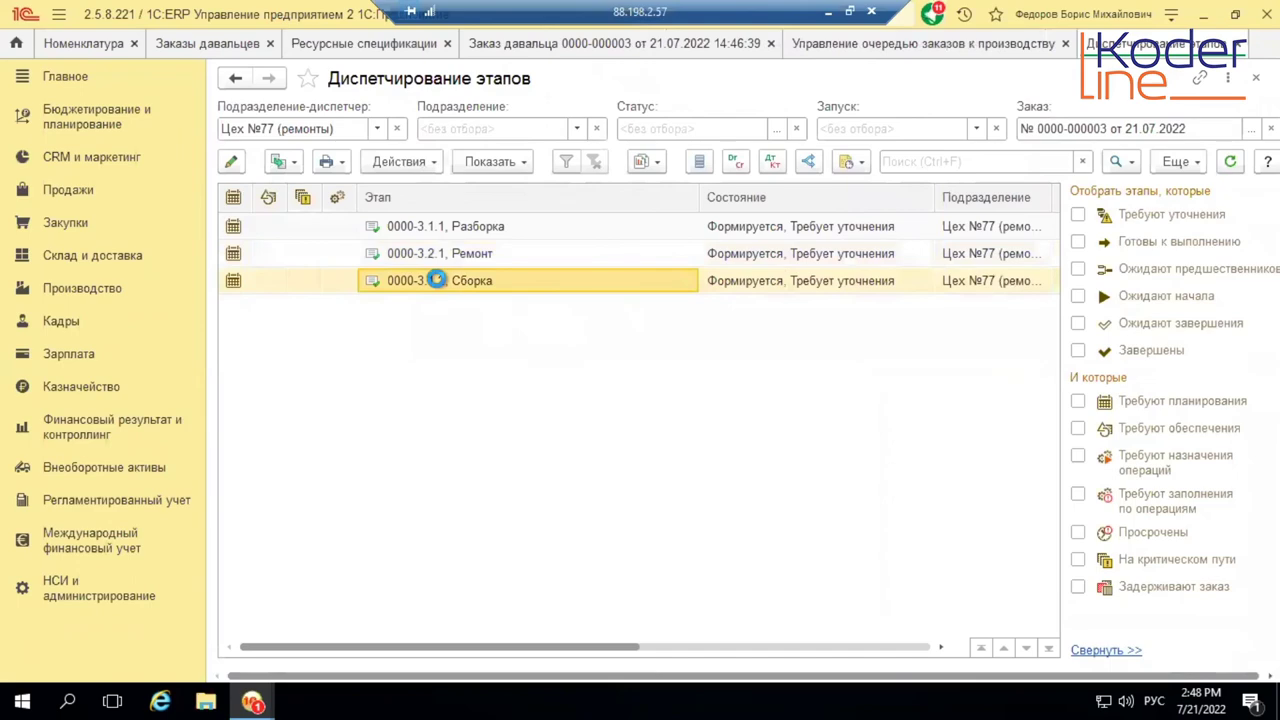
{"action": "double_click", "coordinate": [436, 280]}
{"action": "left_click", "coordinate": [346, 224]}
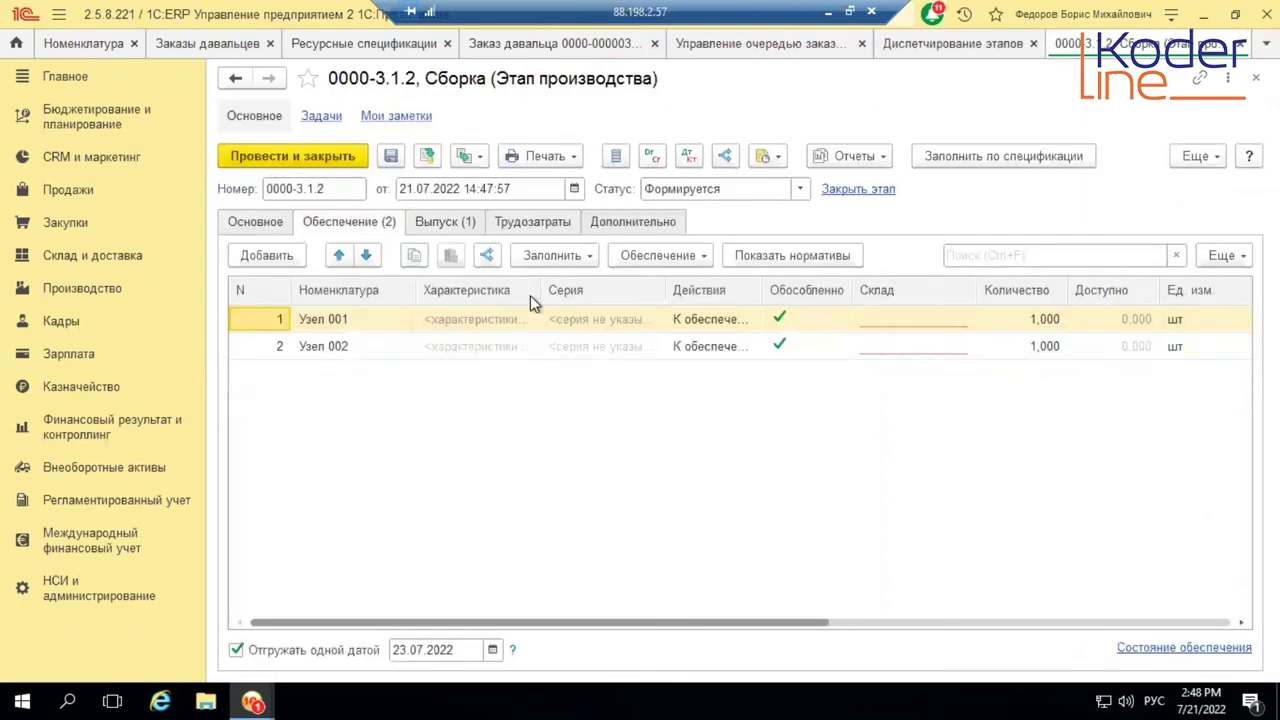
{"action": "left_click", "coordinate": [457, 223]}
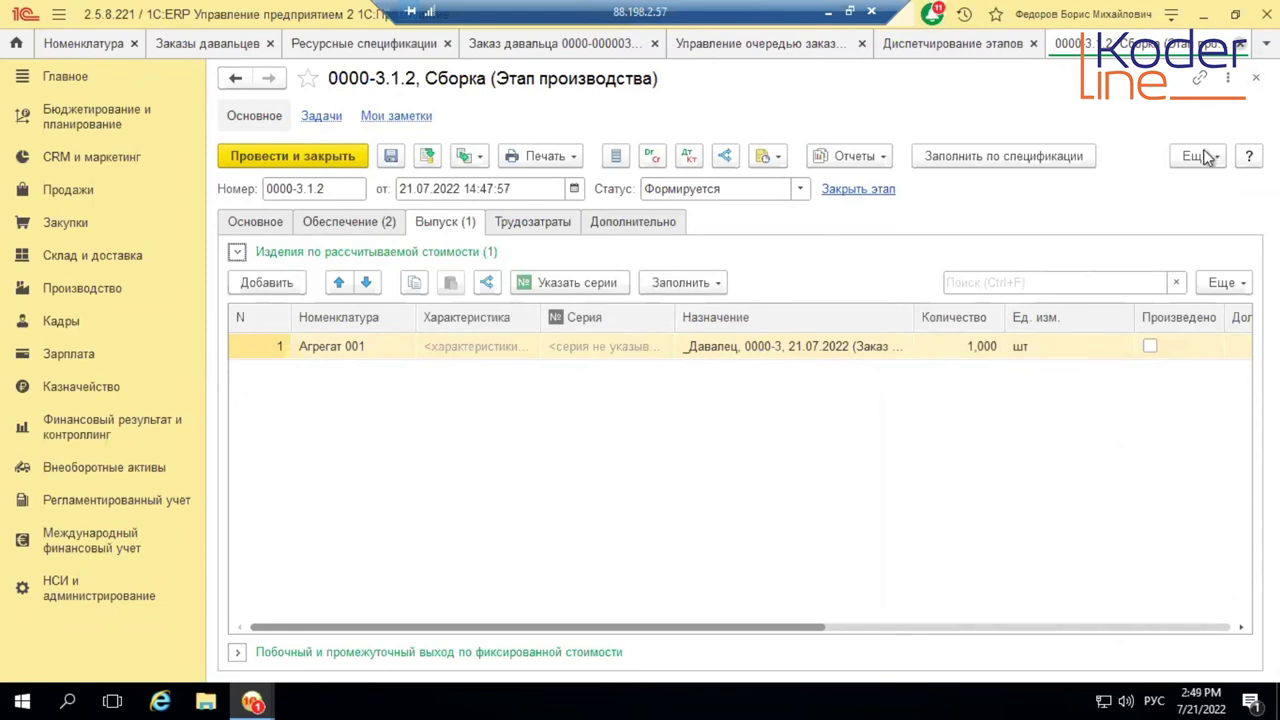
{"action": "key", "text": "Escape"}
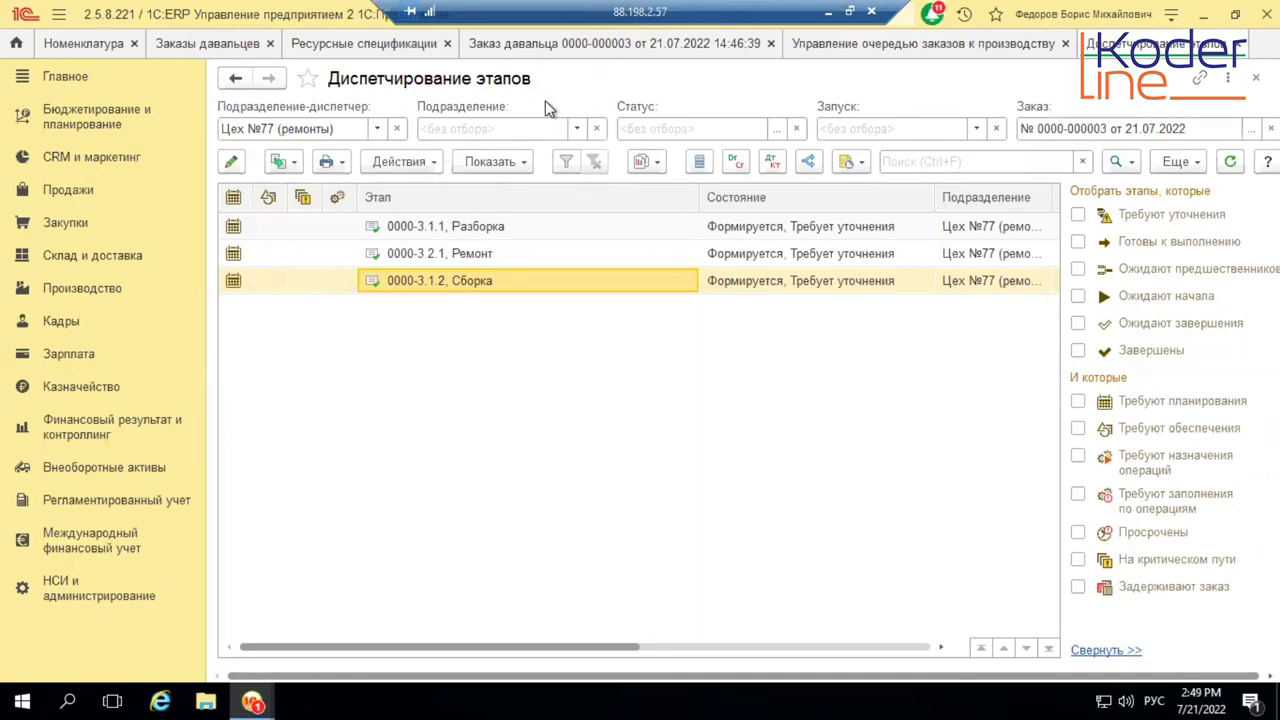
{"action": "left_click", "coordinate": [573, 43]}
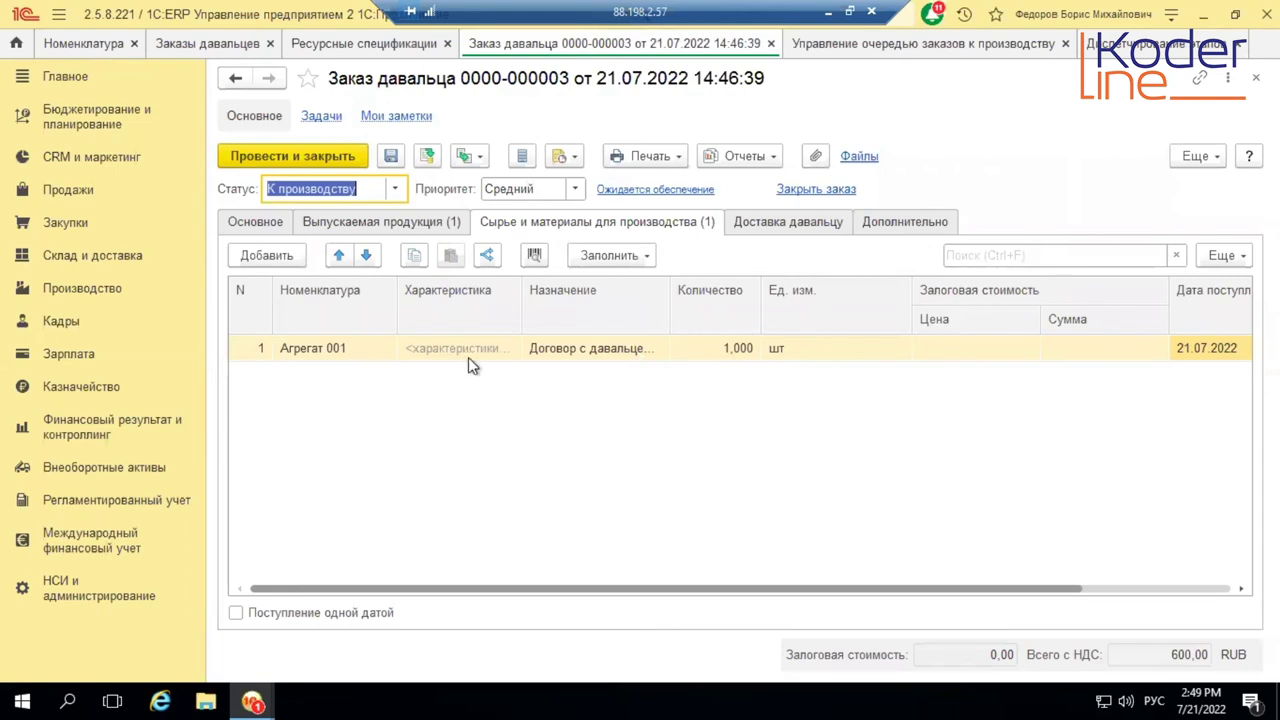
{"action": "left_click", "coordinate": [410, 226]}
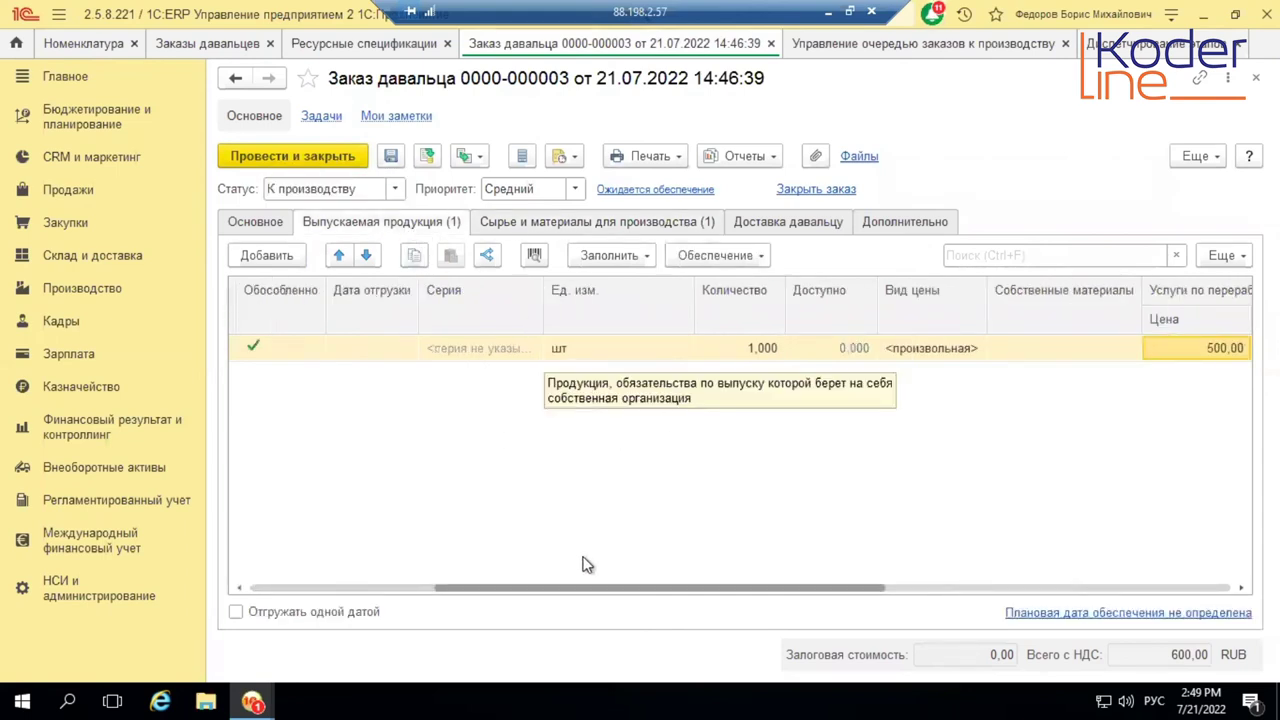
{"action": "left_click_drag", "start_coordinate": [562, 588], "coordinate": [322, 587]}
{"action": "mouse_move", "coordinate": [557, 366]}
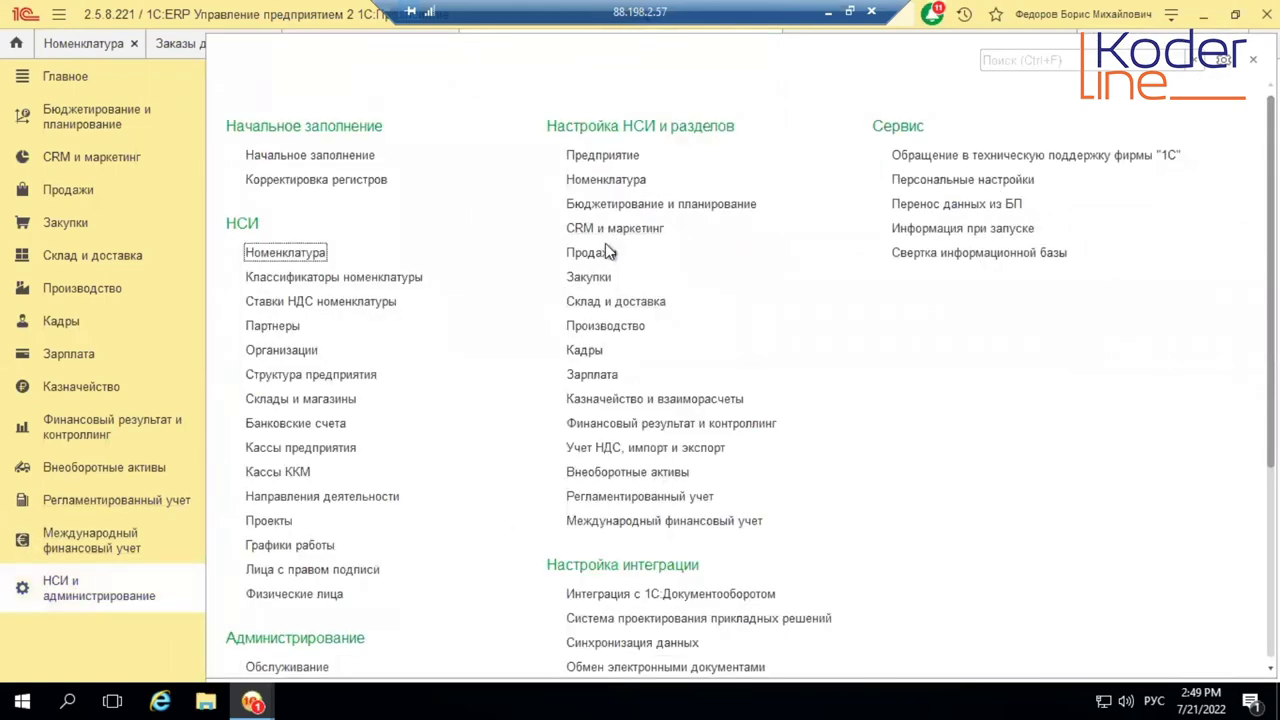
- Open the Продажи and Производство settings under НСИ и администрирование, and examine the Производство group, including material separation for production
{"action": "left_click", "coordinate": [604, 254]}
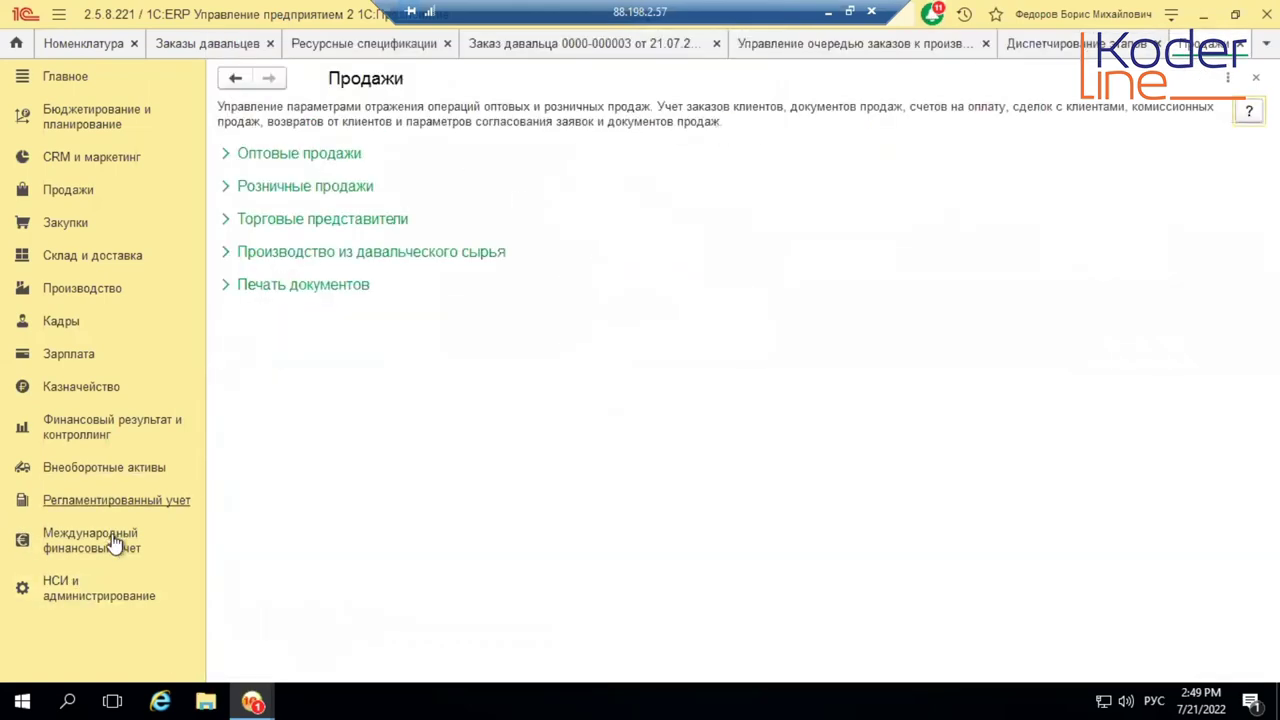
{"action": "left_click", "coordinate": [84, 289]}
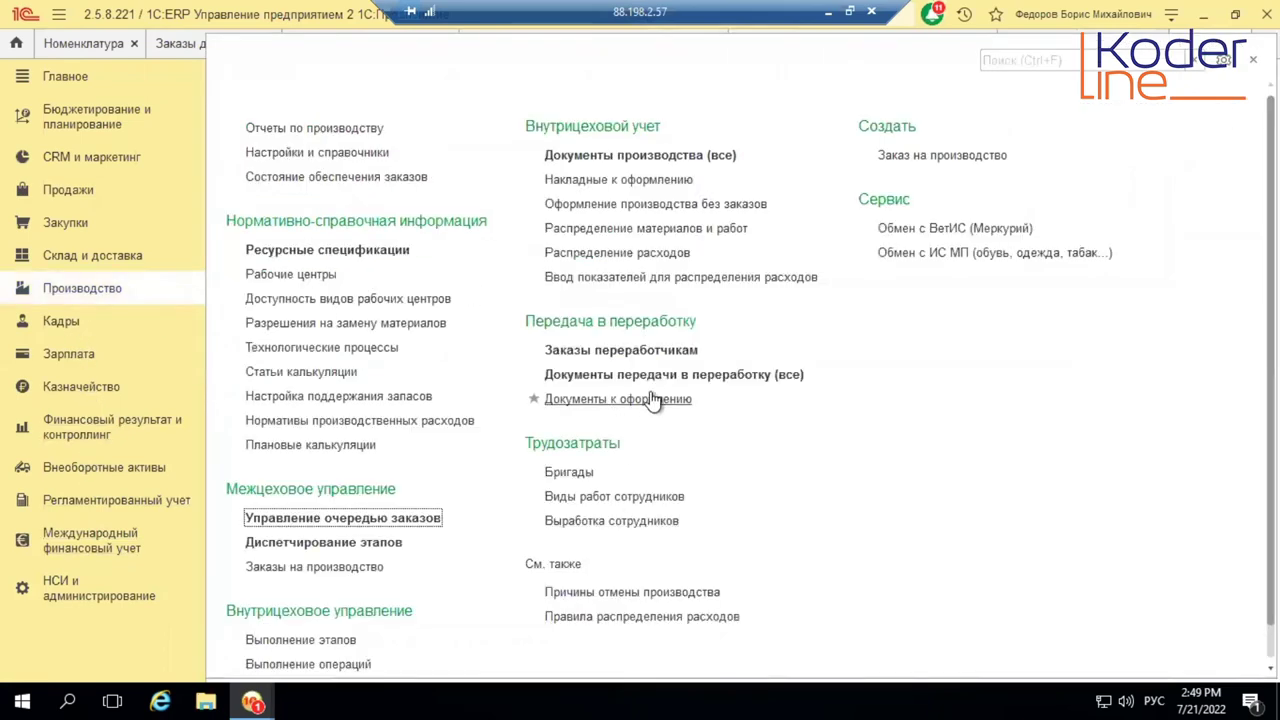
{"action": "left_click", "coordinate": [118, 606]}
{"action": "left_click", "coordinate": [615, 326]}
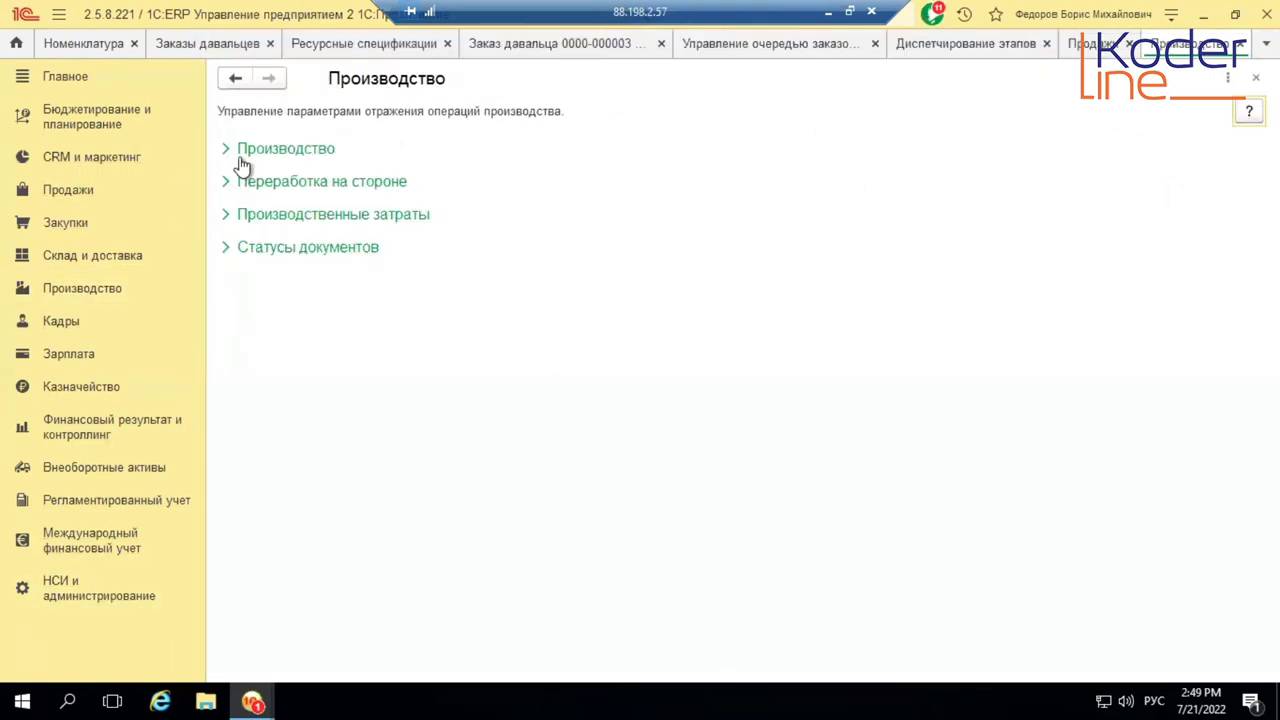
{"action": "left_click", "coordinate": [229, 150]}
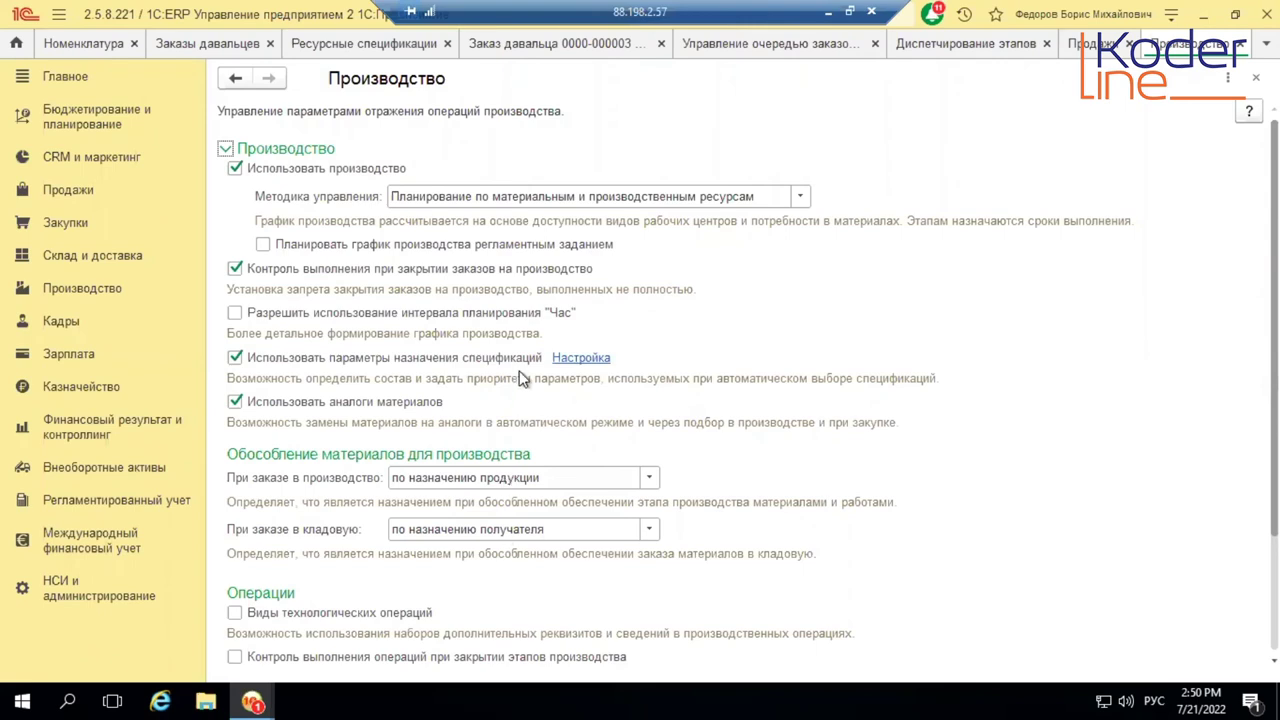
- Collapse the Производство group and examine the Переработка на стороне settings, including the material separation options for subcontractor orders
{"action": "left_click", "coordinate": [226, 149]}
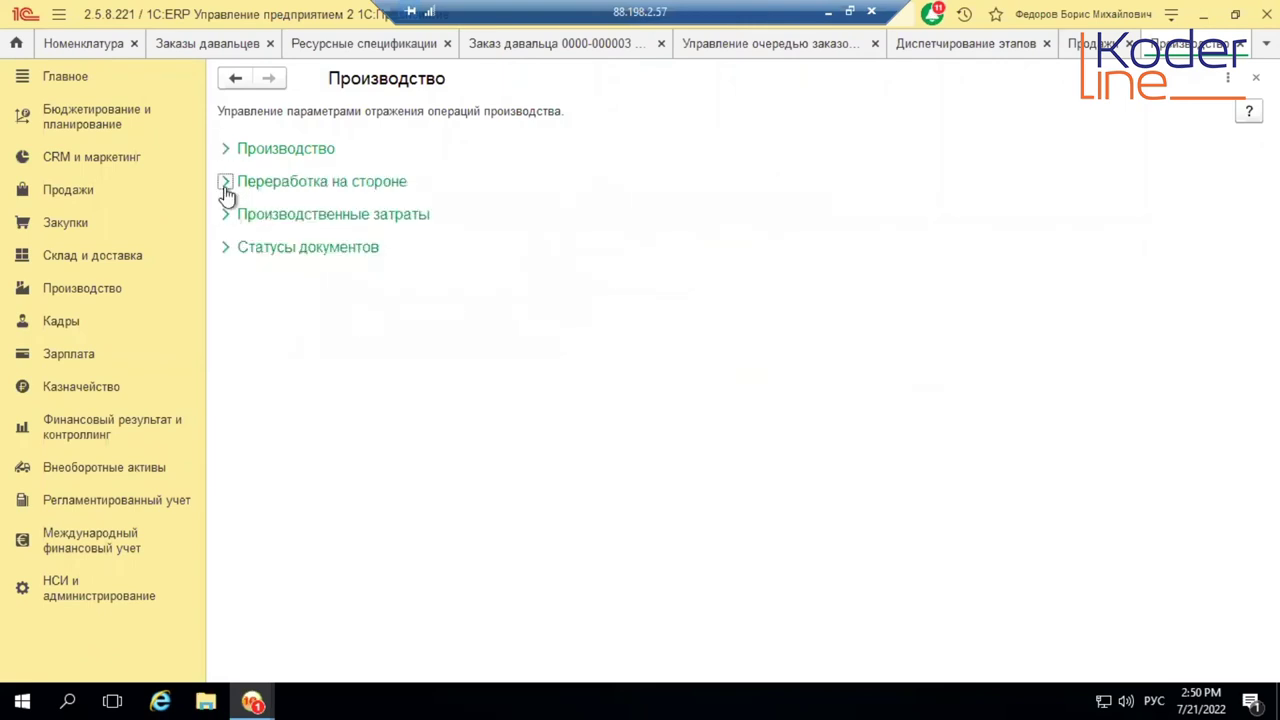
{"action": "left_click", "coordinate": [226, 184]}
{"action": "scroll", "coordinate": [417, 393], "scroll_direction": "down", "scroll_amount": 1}
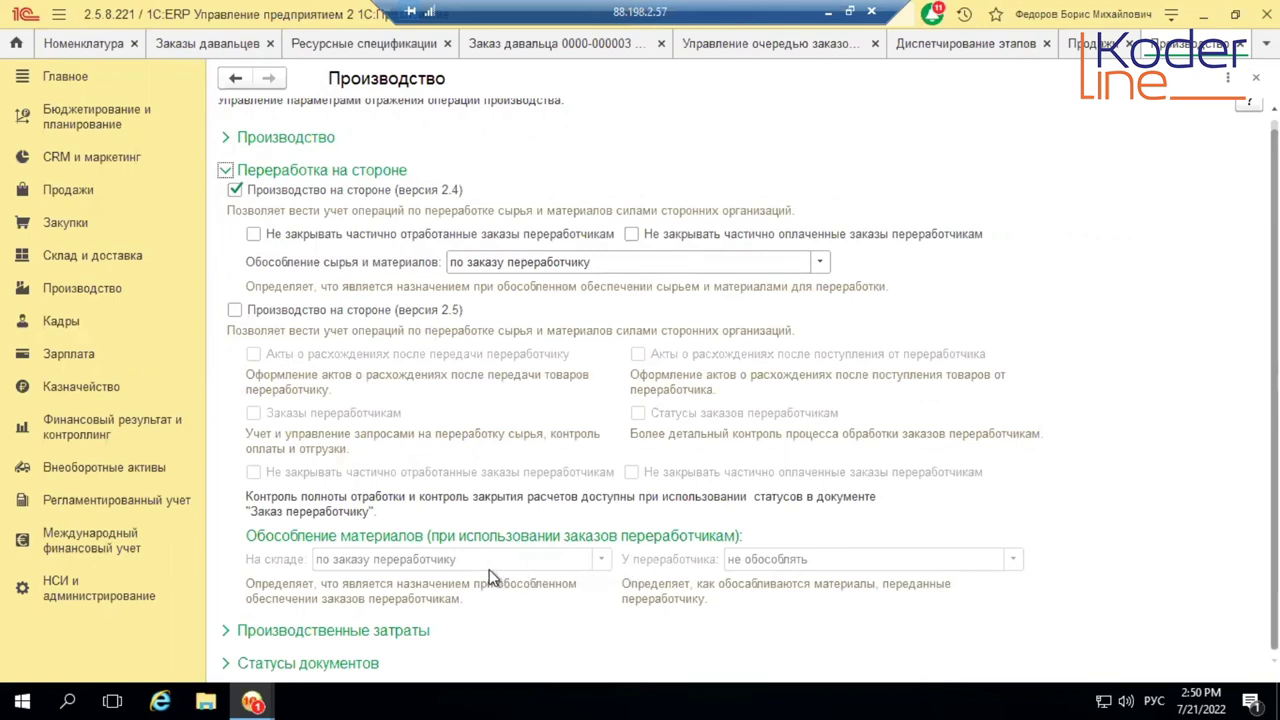
{"action": "scroll", "coordinate": [532, 452], "scroll_direction": "up", "scroll_amount": 1}
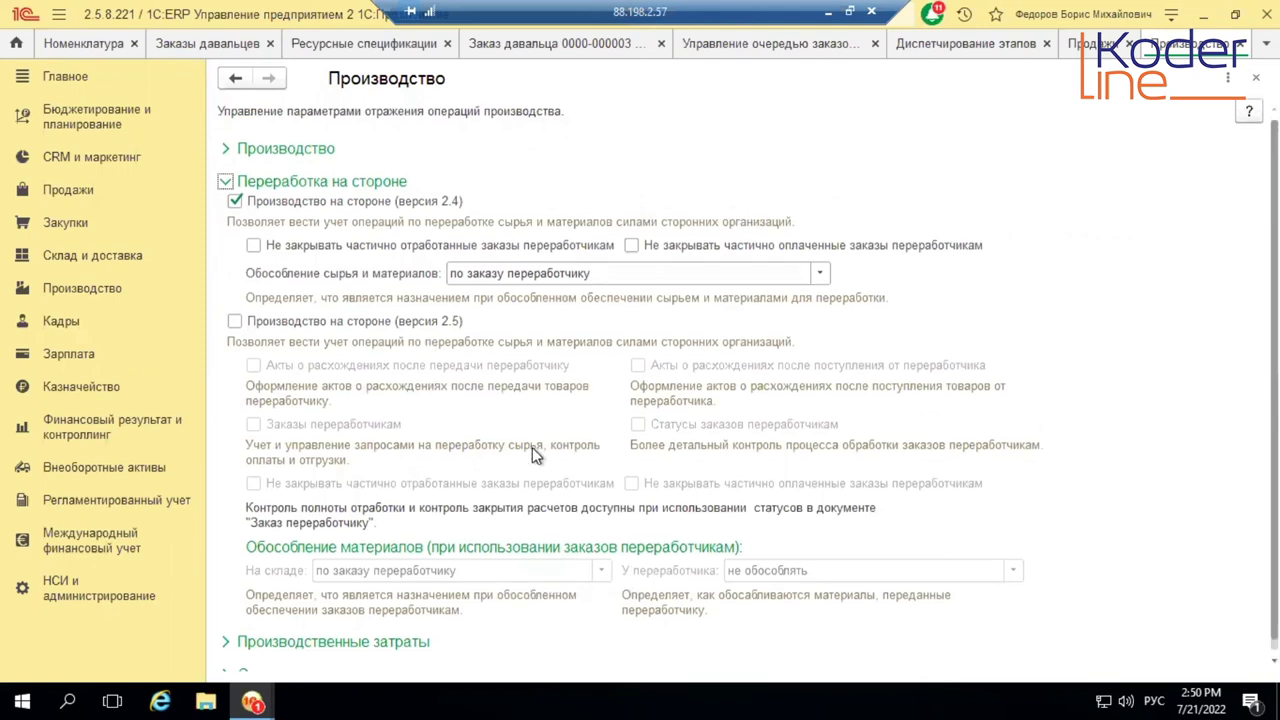
{"action": "scroll", "coordinate": [532, 447], "scroll_direction": "down", "scroll_amount": 1}
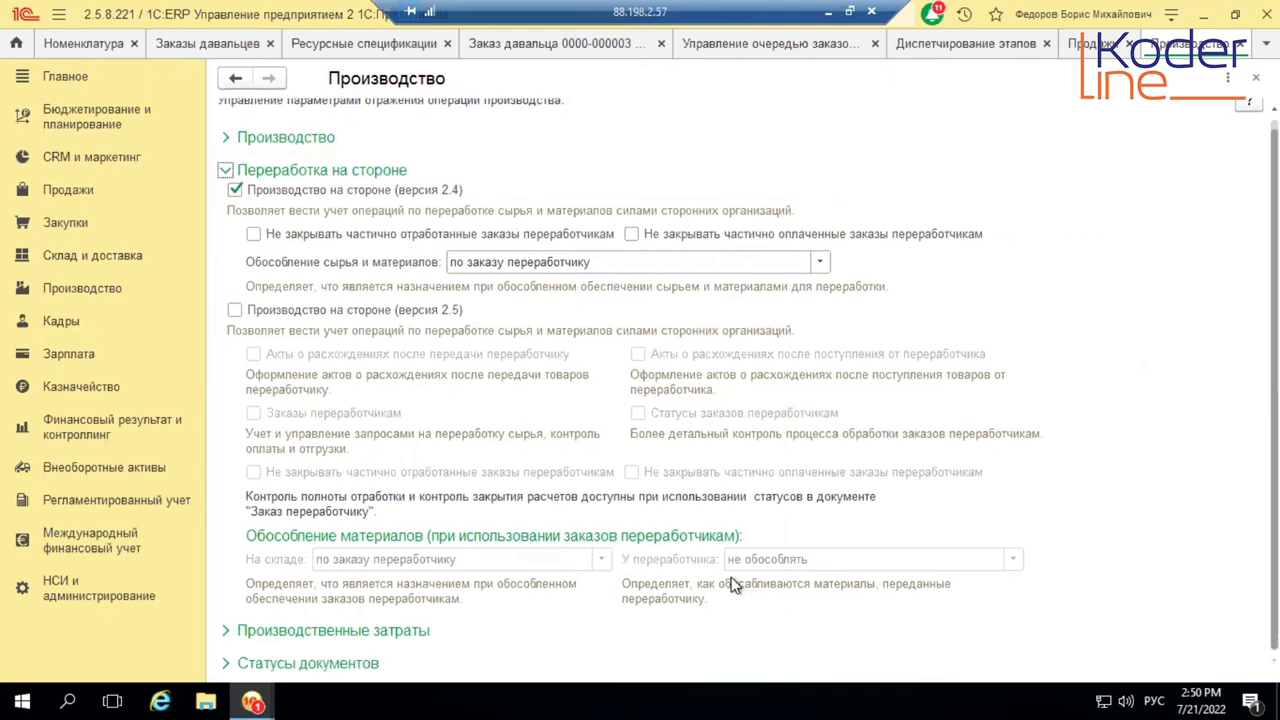